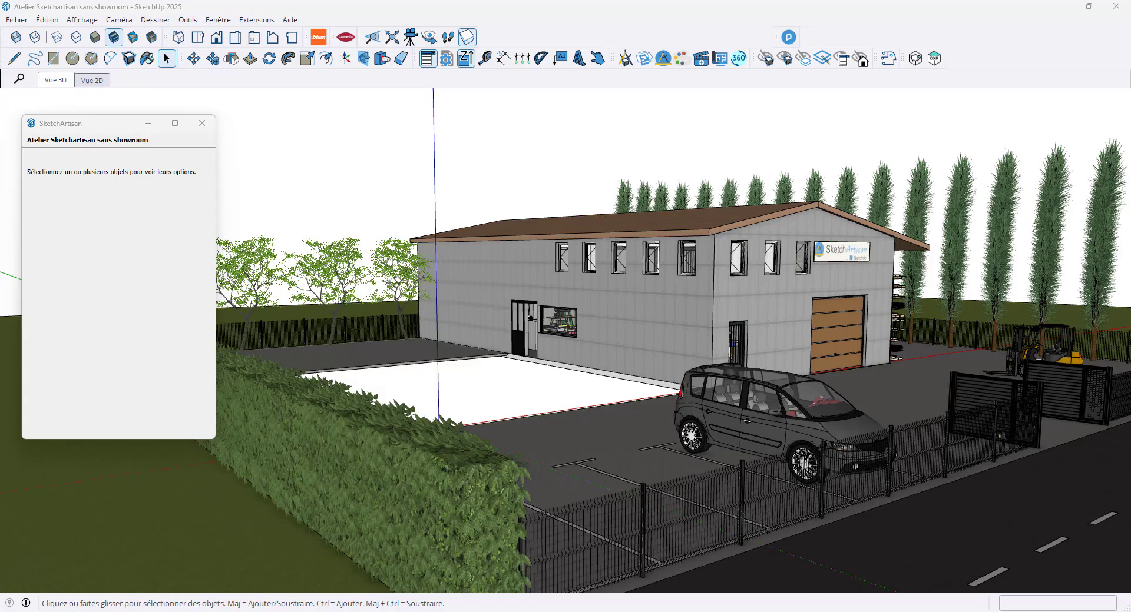
# - Choose the Mur Simple wall from the catalogue's Architecture, Murs folder and assign it to the Archi Mur dictionary entry
pyautogui.moveTo(931, 321); pyautogui.dragTo(882, 332, button='middle')
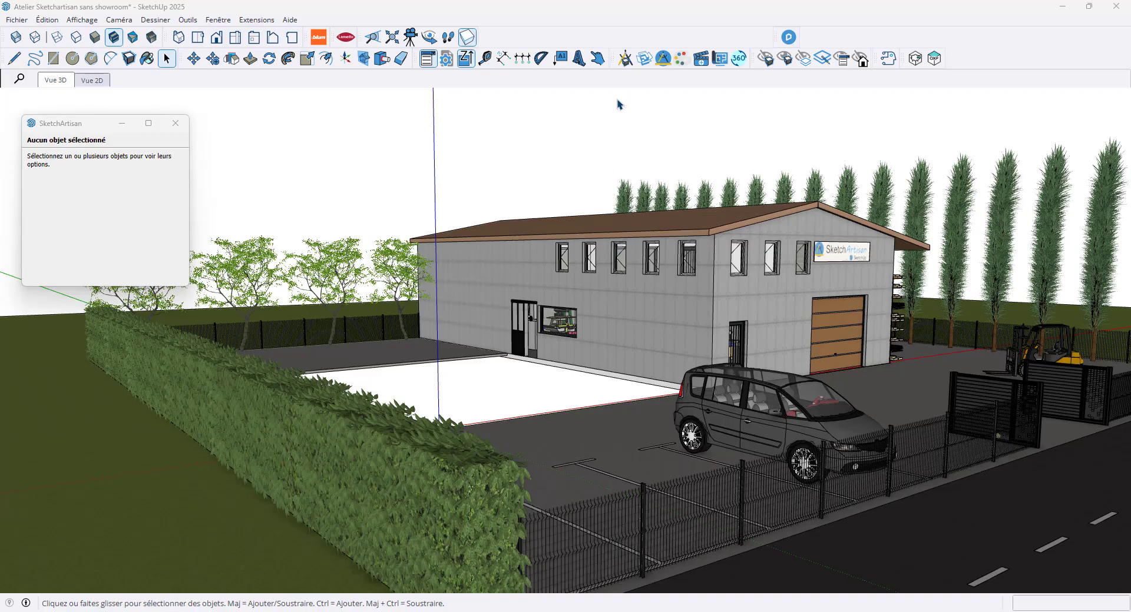
pyautogui.click(624, 59)
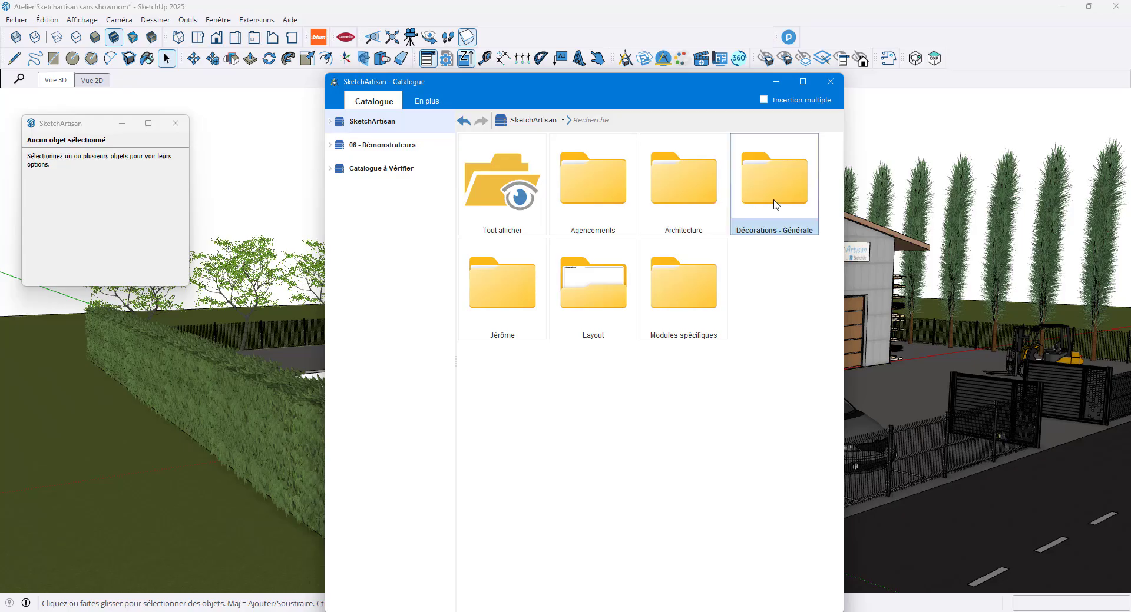
pyautogui.doubleClick(691, 198)
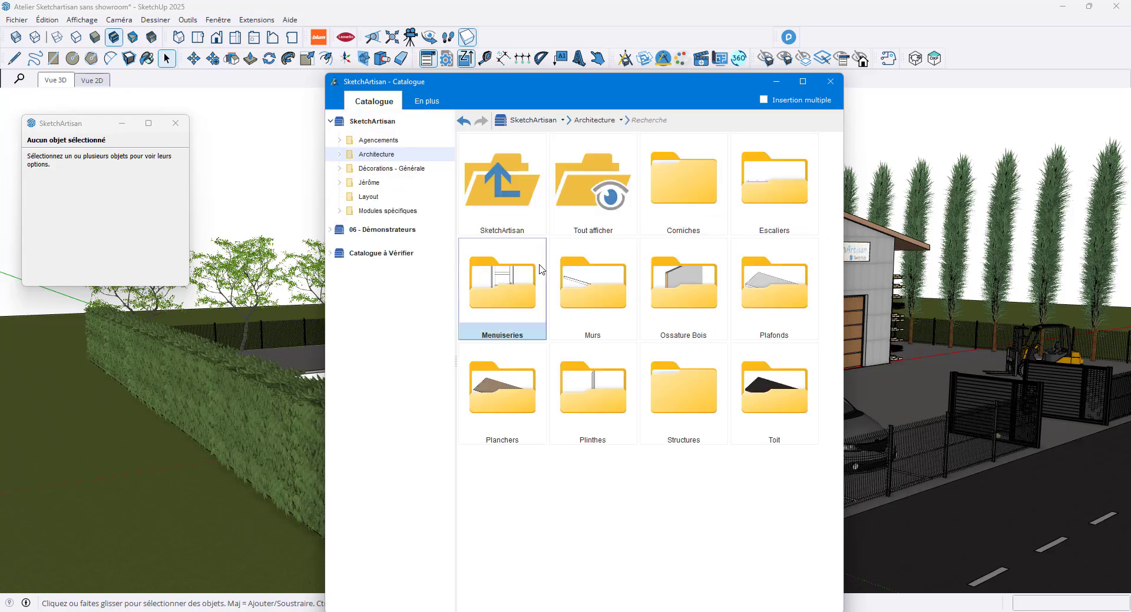
pyautogui.doubleClick(600, 295)
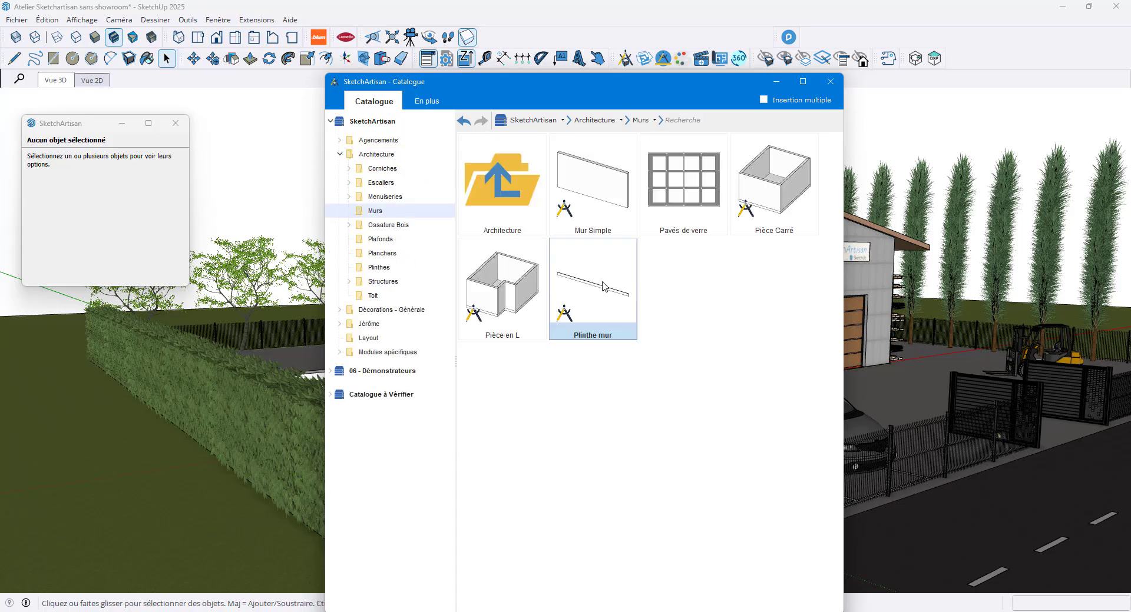
pyautogui.doubleClick(611, 216)
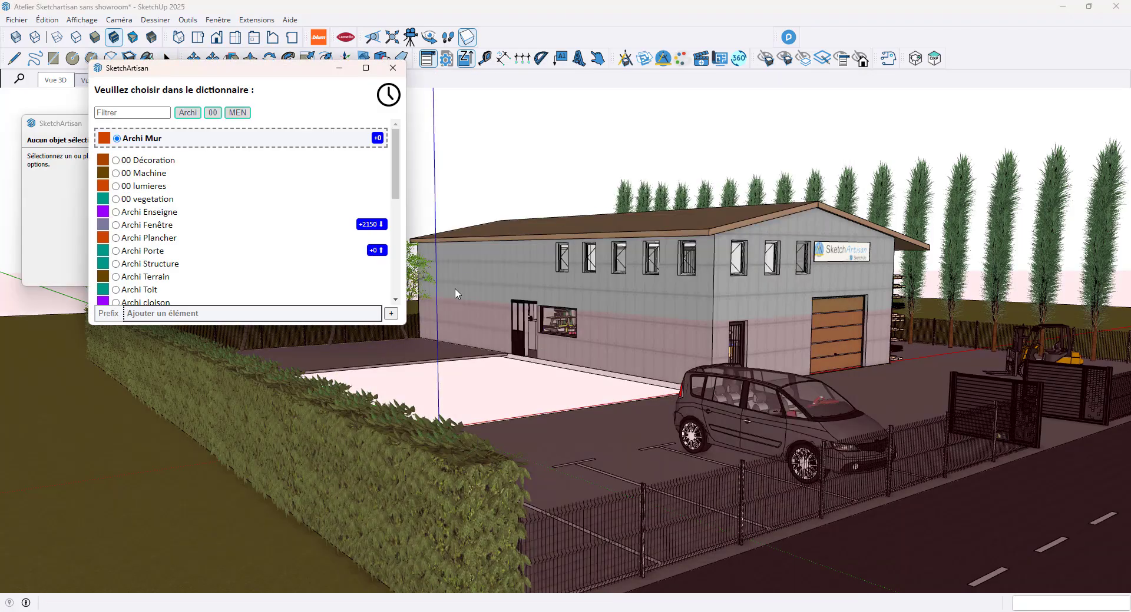
pyautogui.click(186, 113)
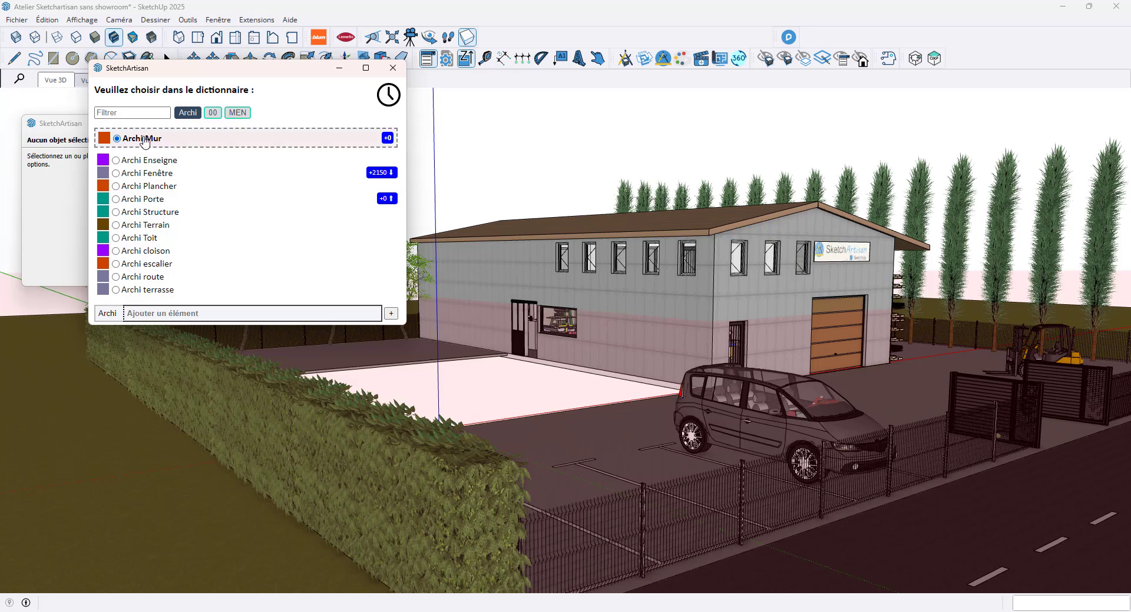
pyautogui.click(144, 139)
# - Start the wall at the building's front corner beside the white slab, with its insertion position set to "à gauche"
pyautogui.moveTo(539, 333); pyautogui.dragTo(587, 198, button='middle')
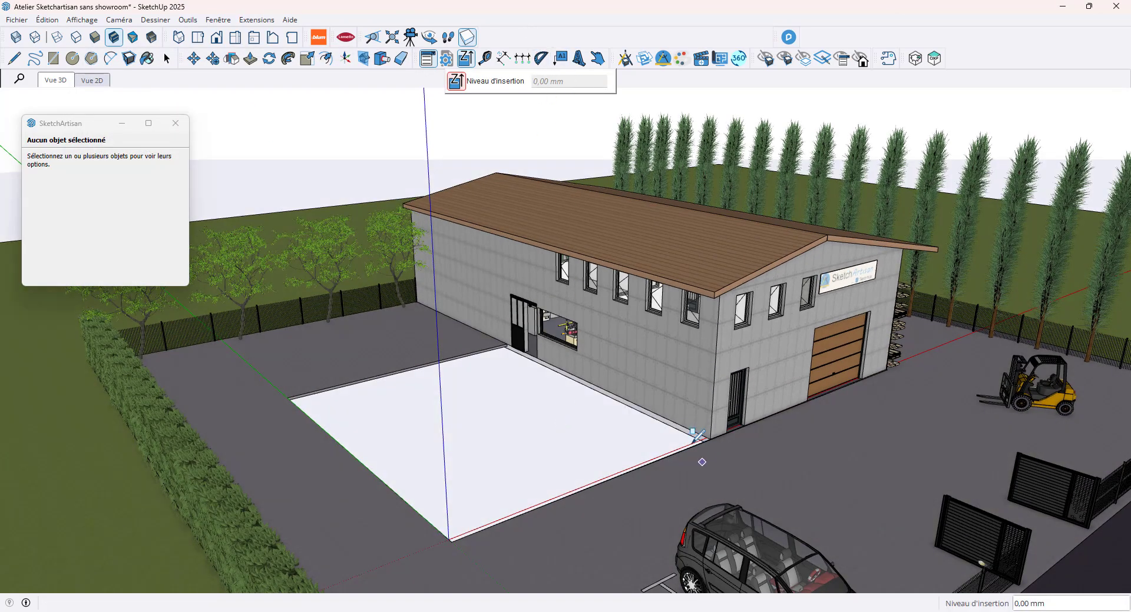
pyautogui.scroll(6, 695, 435)
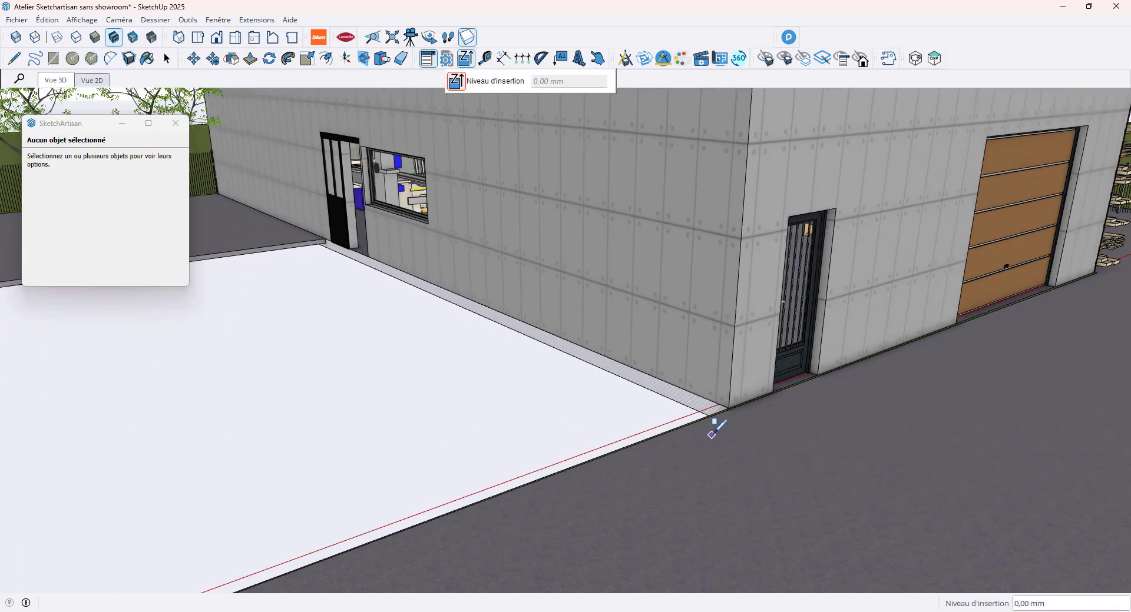
pyautogui.click(729, 408)
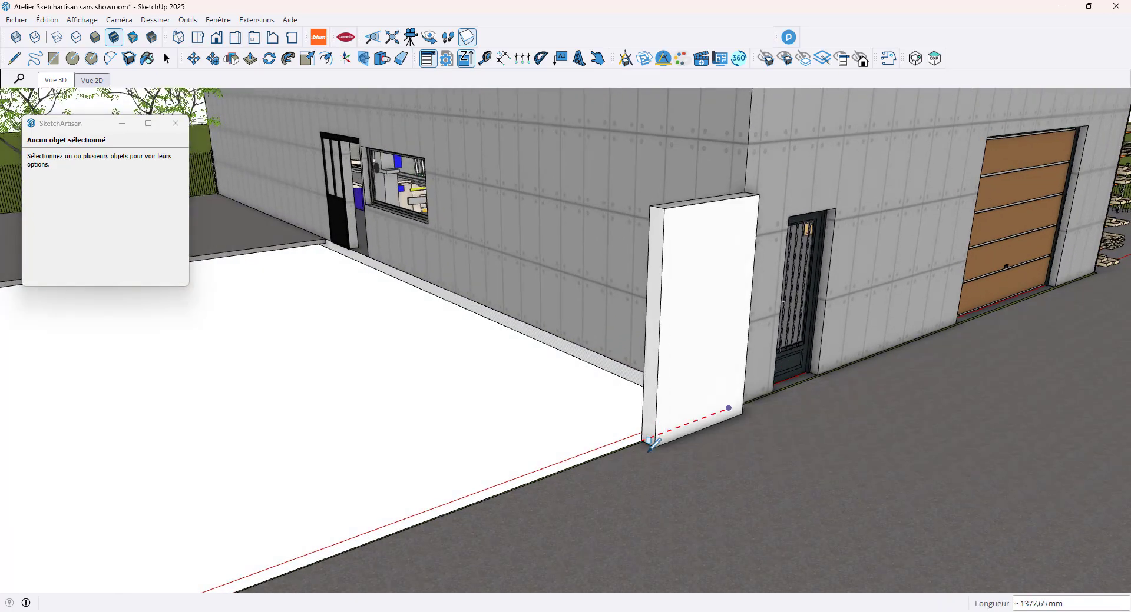
pyautogui.rightClick(637, 453)
pyautogui.moveTo(683, 491)
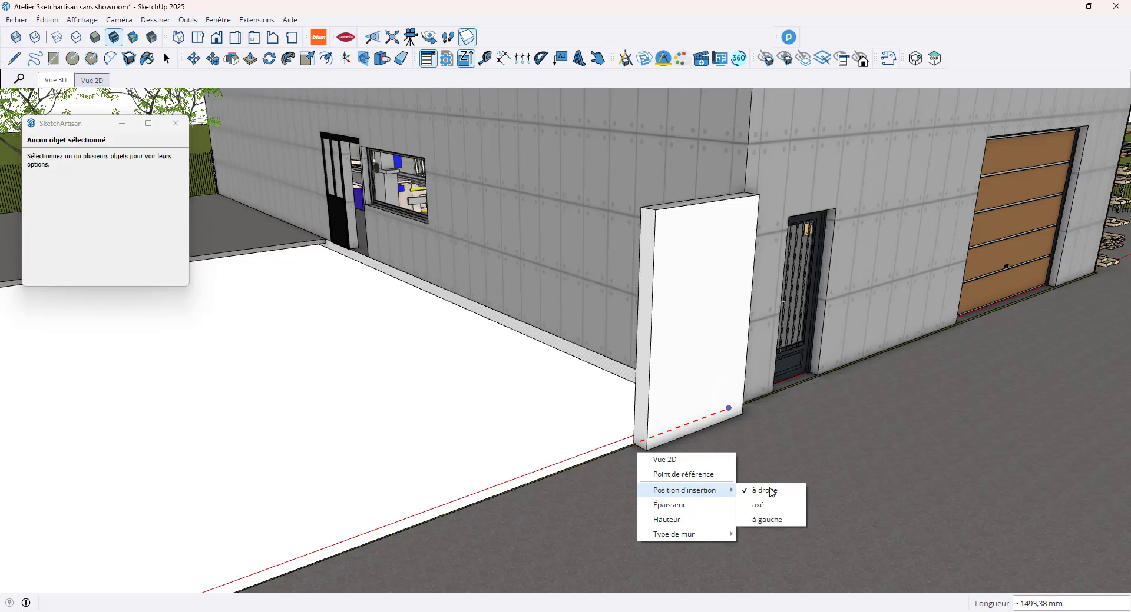
pyautogui.click(767, 519)
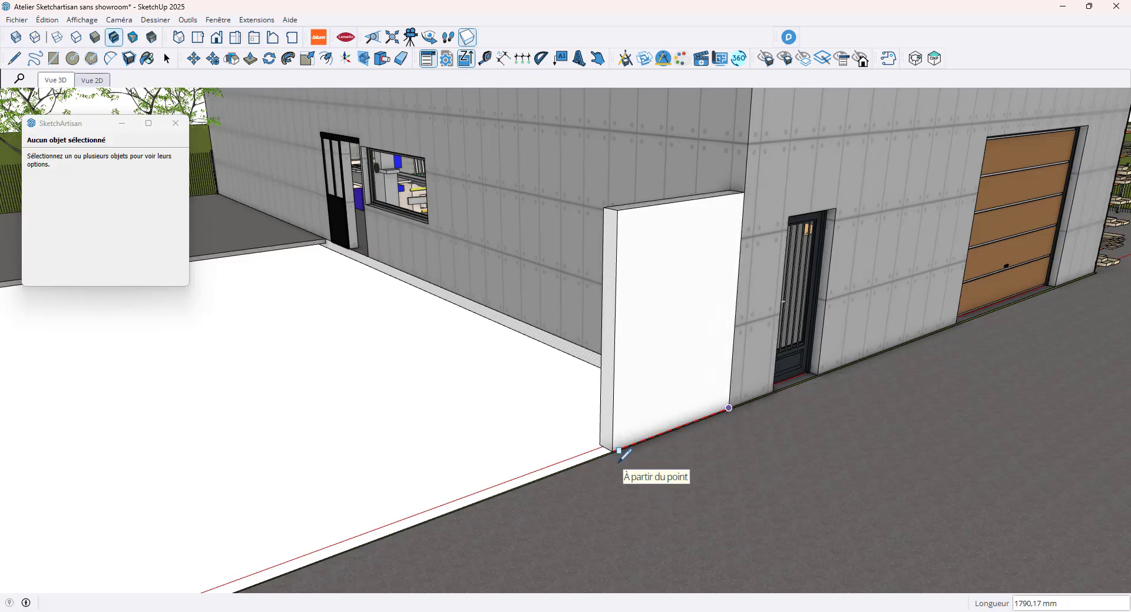
# - Set the wall height to 3500 mm and draw the first wall 4800 mm long along the slab's front edge
pyautogui.rightClick(617, 459)
pyautogui.click(655, 531)
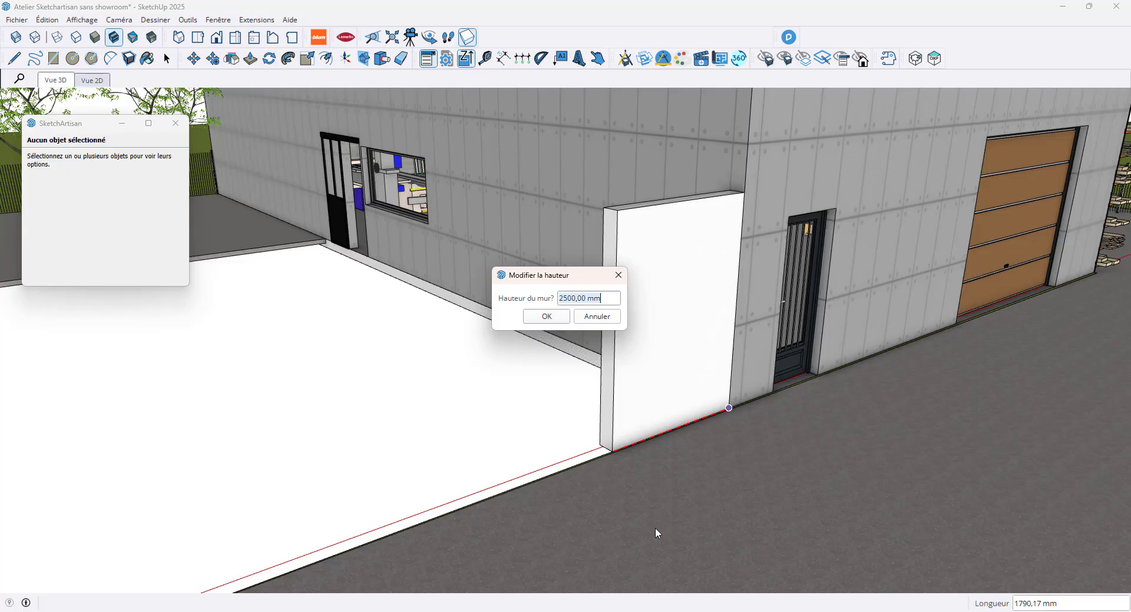
pyautogui.write('3500')
pyautogui.press('Return')
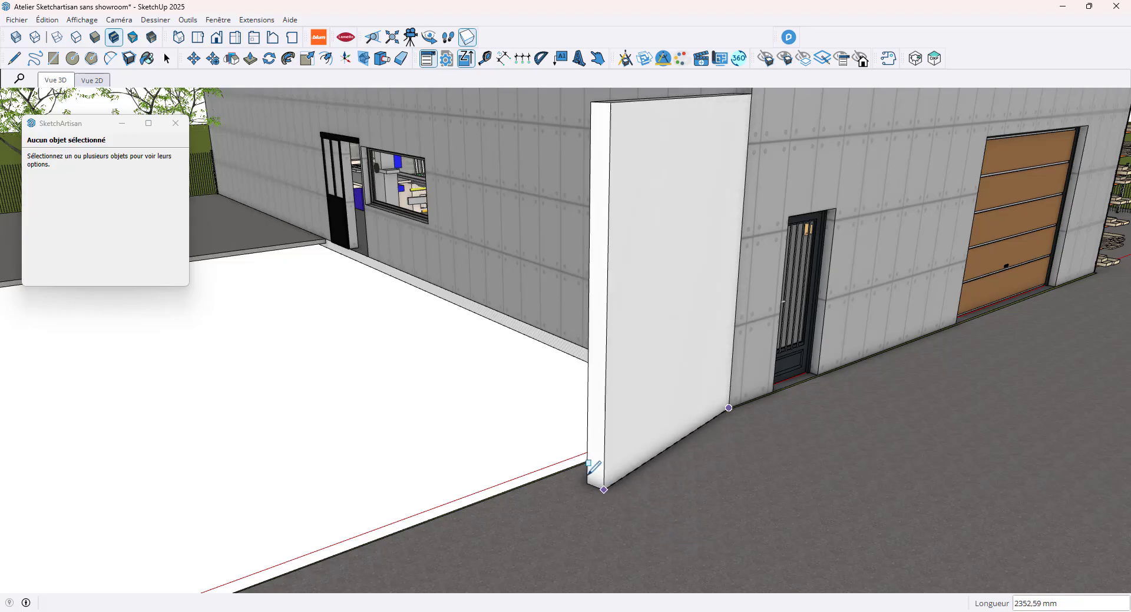
pyautogui.write('4')
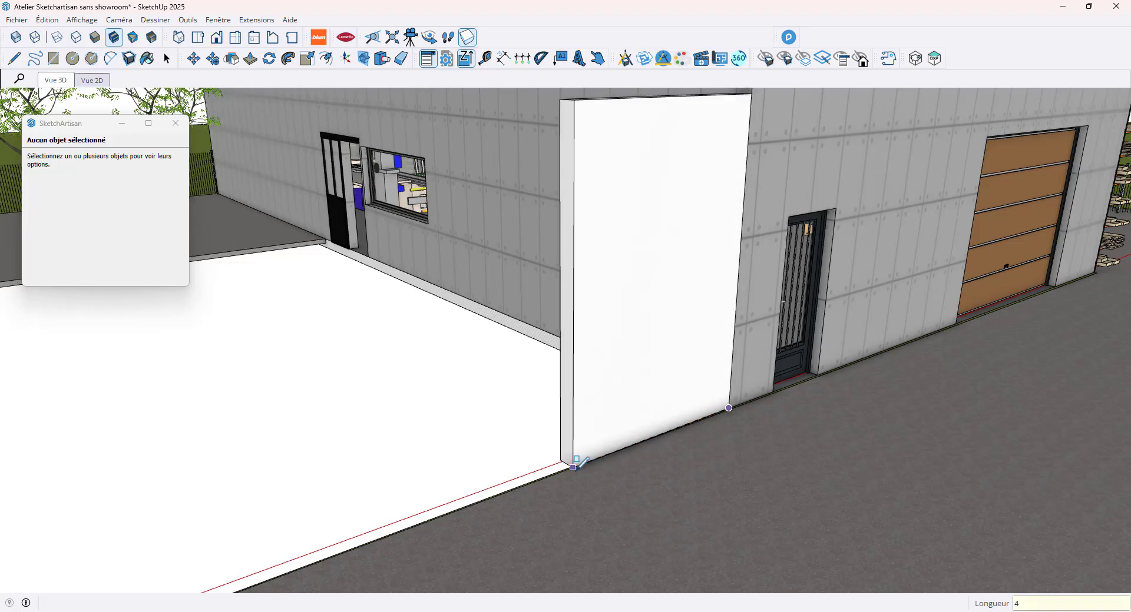
pyautogui.write('800')
pyautogui.press('Return')
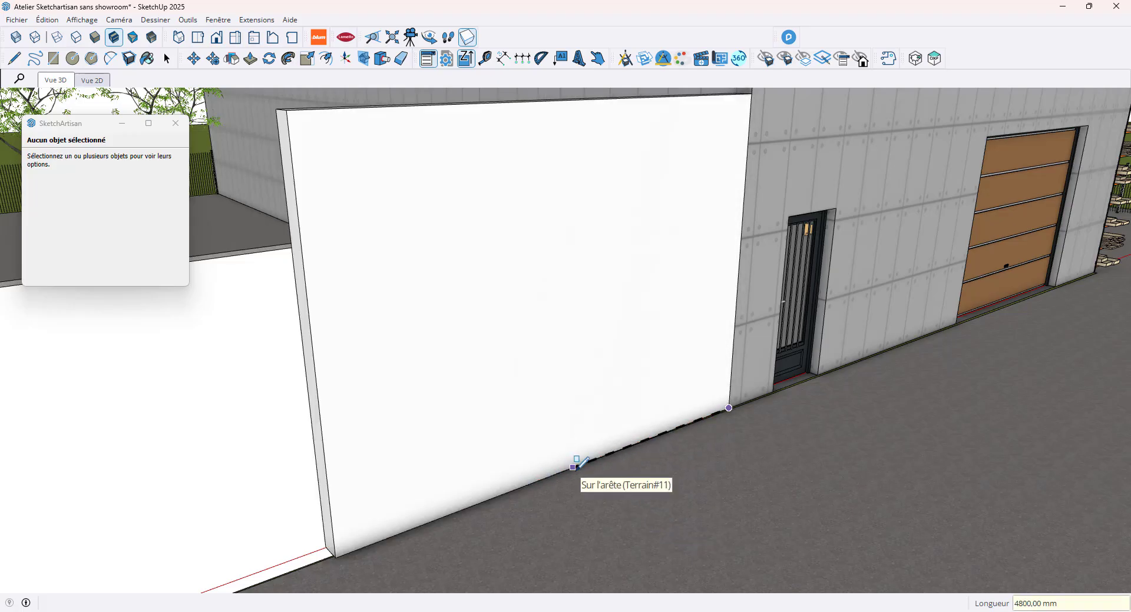
# - Draw a second wall 4800 mm long inward across the slab along the green axis, parallel to the building facade
pyautogui.scroll(-8, 577, 466)
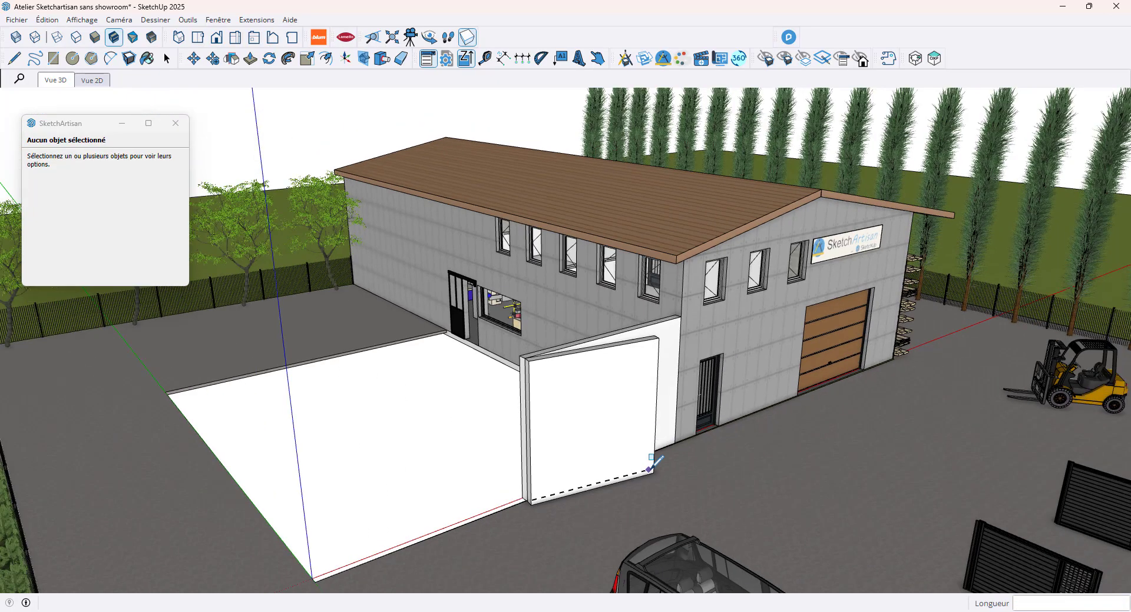
pyautogui.moveTo(651, 470); pyautogui.dragTo(586, 453, button='middle')
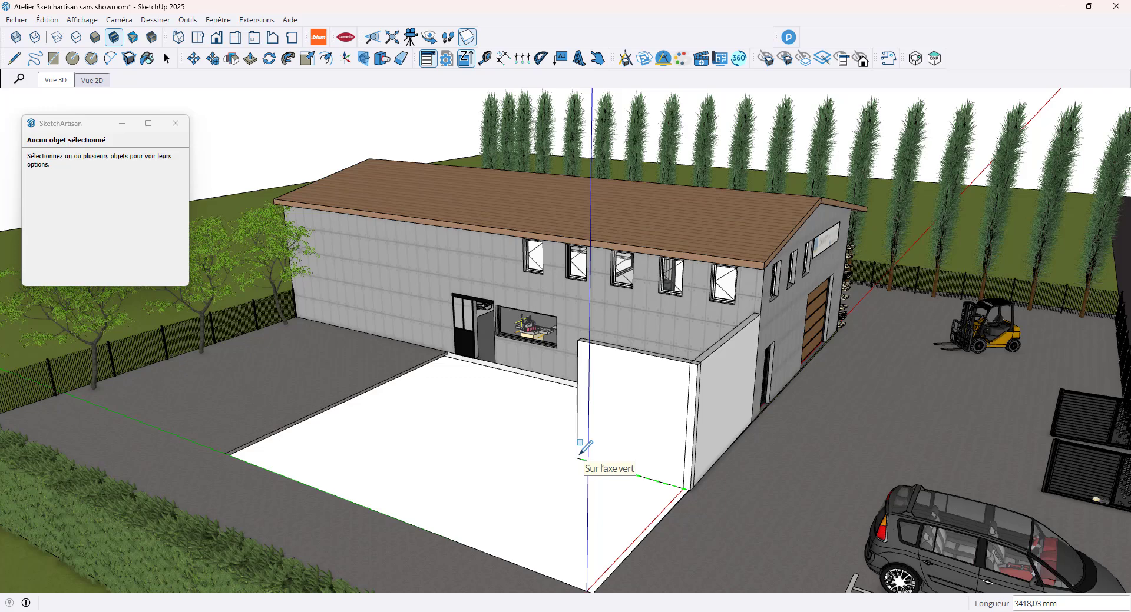
pyautogui.write('4800')
pyautogui.press('Return')
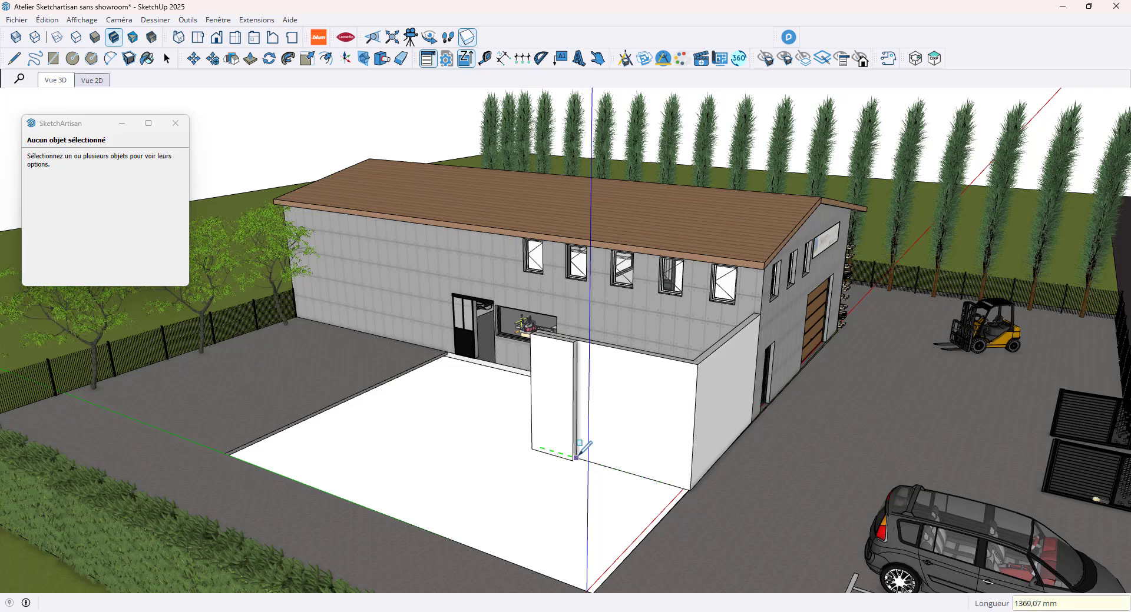
# - Continue the walls out to the slab's outer edge, along it and back to the building's facade, then end wall drawing
pyautogui.click(419, 527)
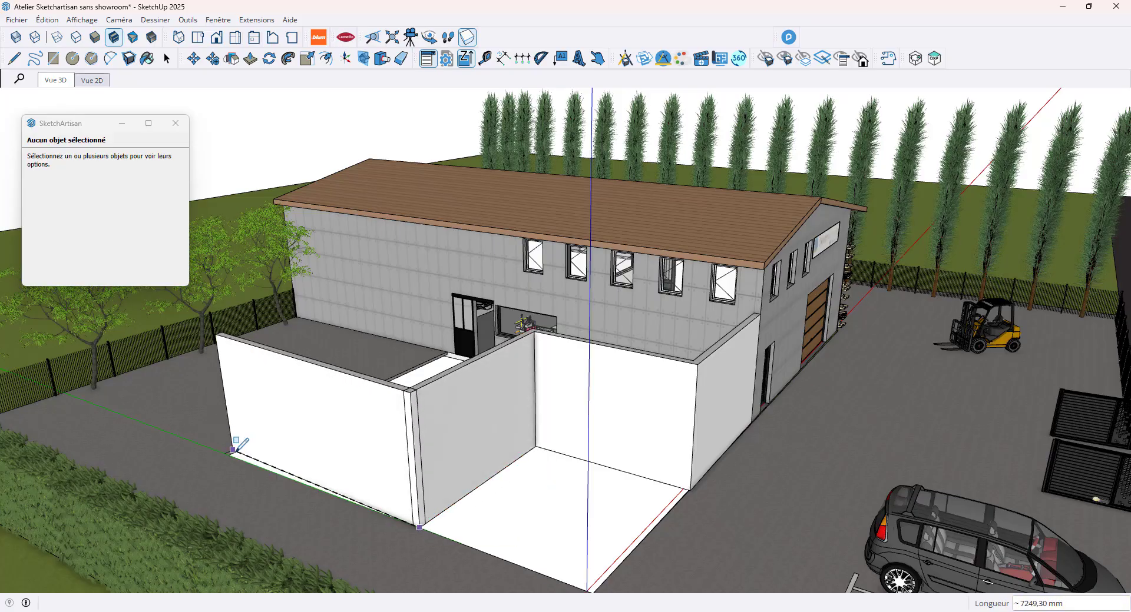
pyautogui.moveTo(330, 398); pyautogui.dragTo(790, 500, button='middle')
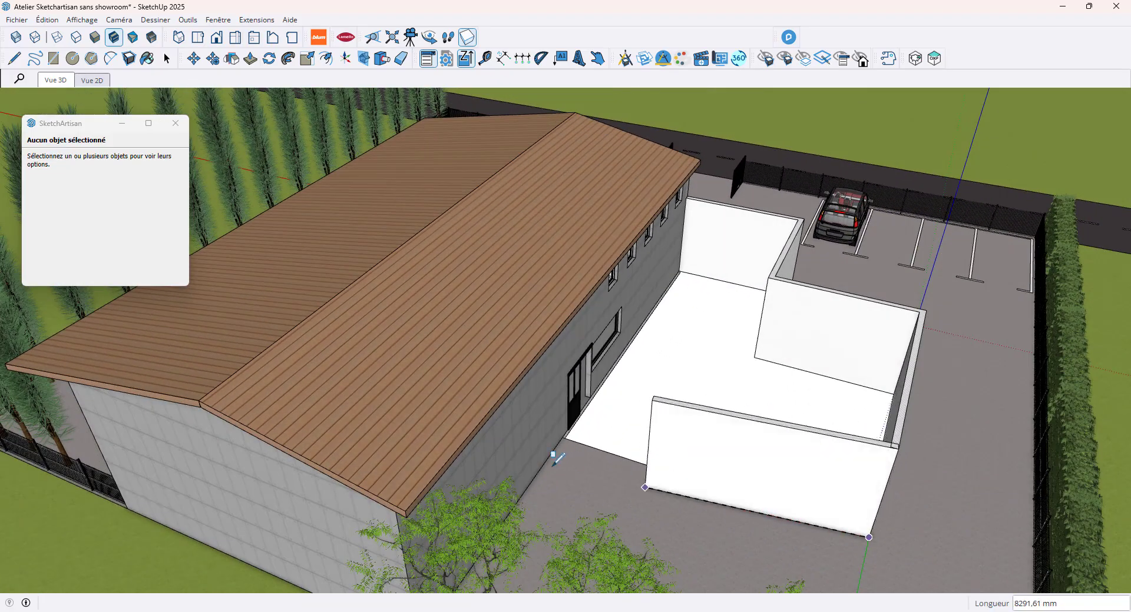
pyautogui.scroll(2, 617, 464)
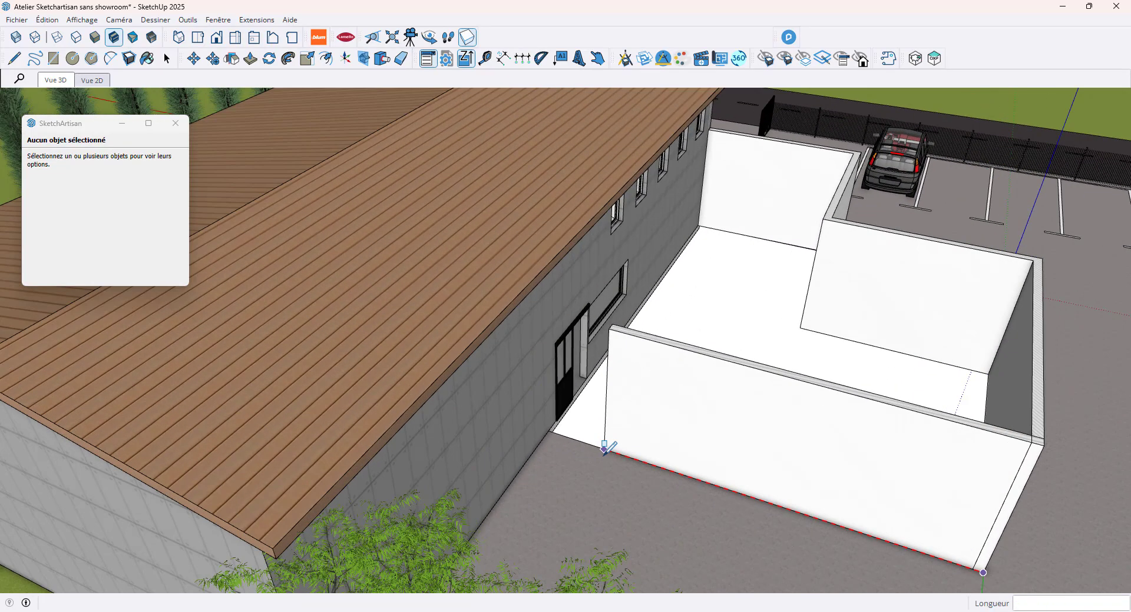
pyautogui.click(548, 431)
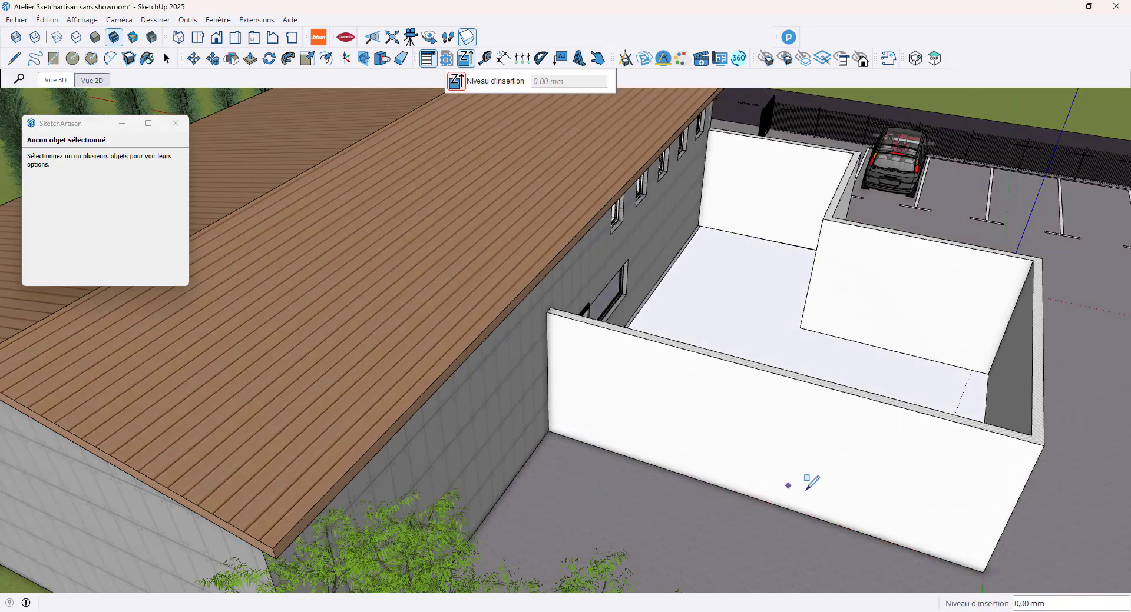
pyautogui.moveTo(808, 480); pyautogui.dragTo(565, 447, button='middle')
pyautogui.click(167, 58)
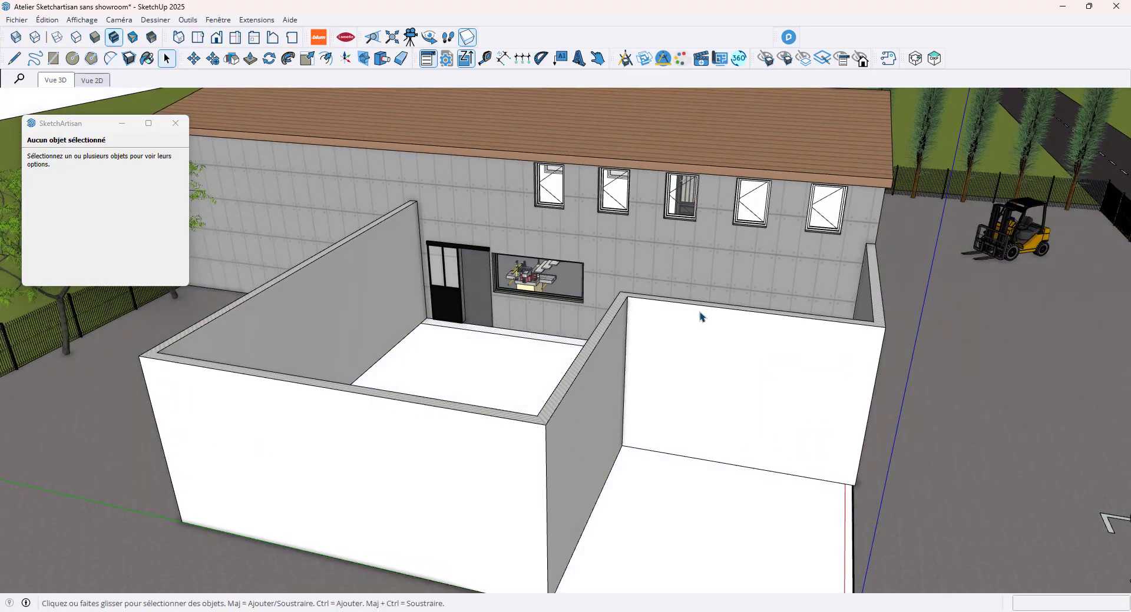
pyautogui.moveTo(699, 315); pyautogui.dragTo(594, 342, button='middle')
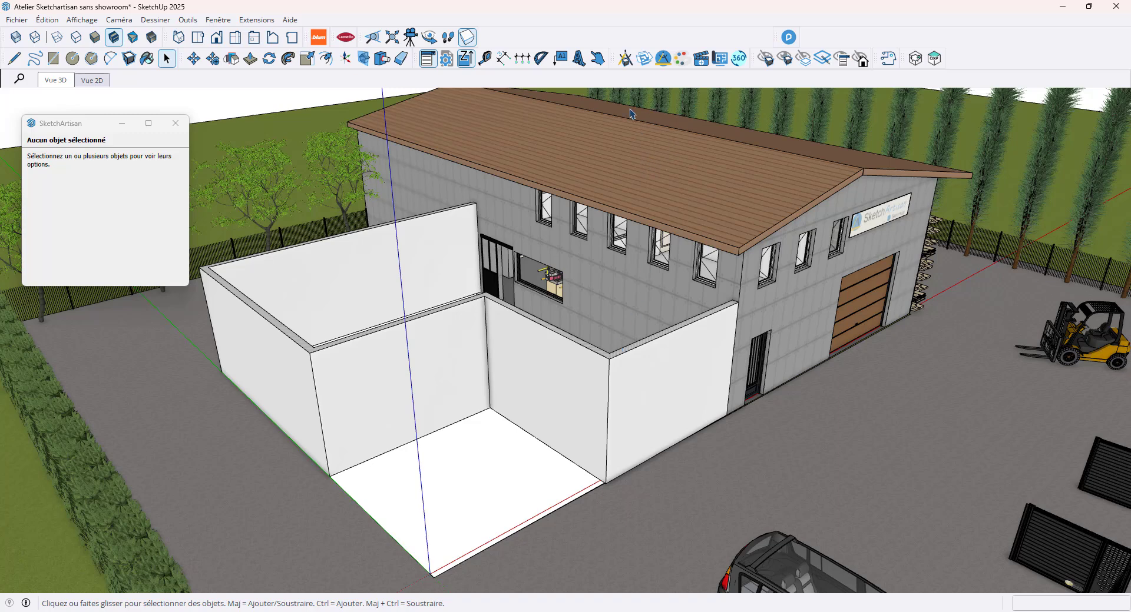
# - Choose the Plafond Simple ceiling from the Plafonds folder, assign it to Archi Plafond, and set its insertion level to 2800 mm
pyautogui.click(625, 58)
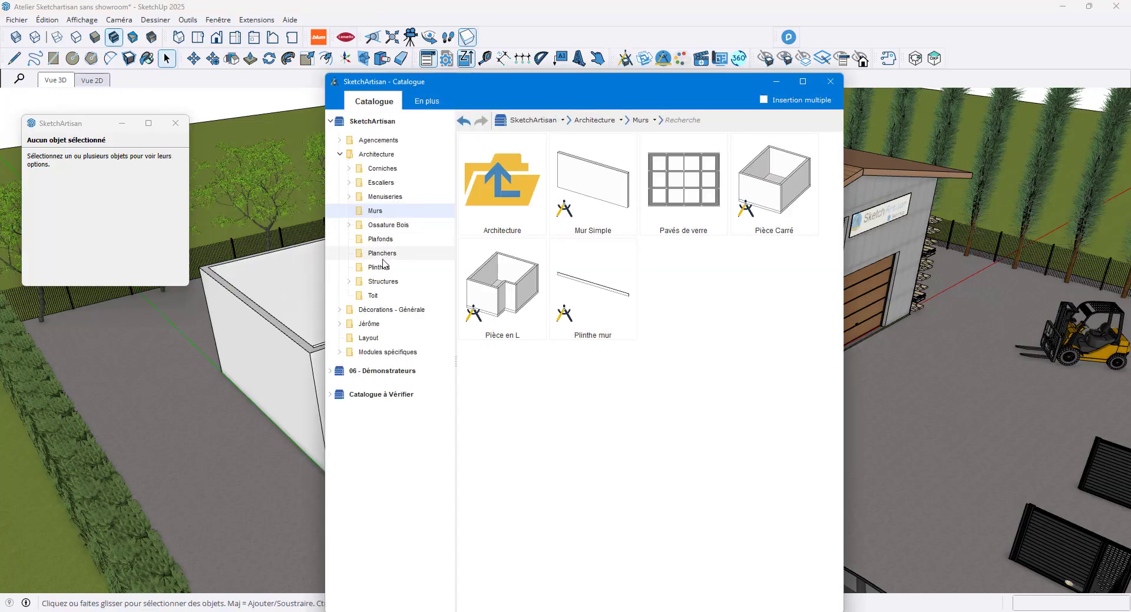
pyautogui.click(401, 240)
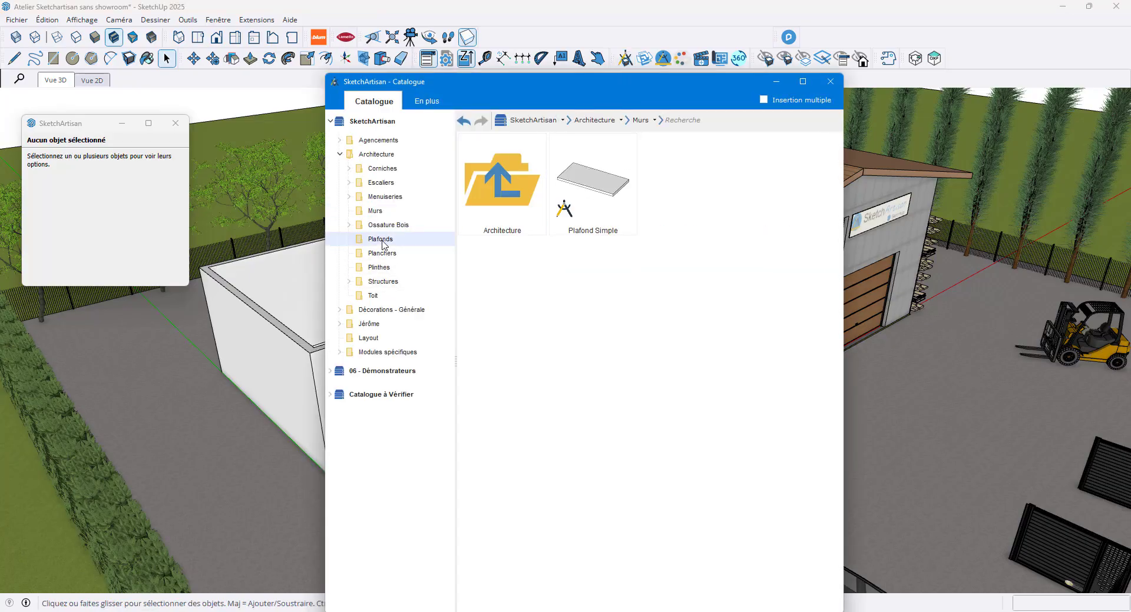
pyautogui.click(605, 215)
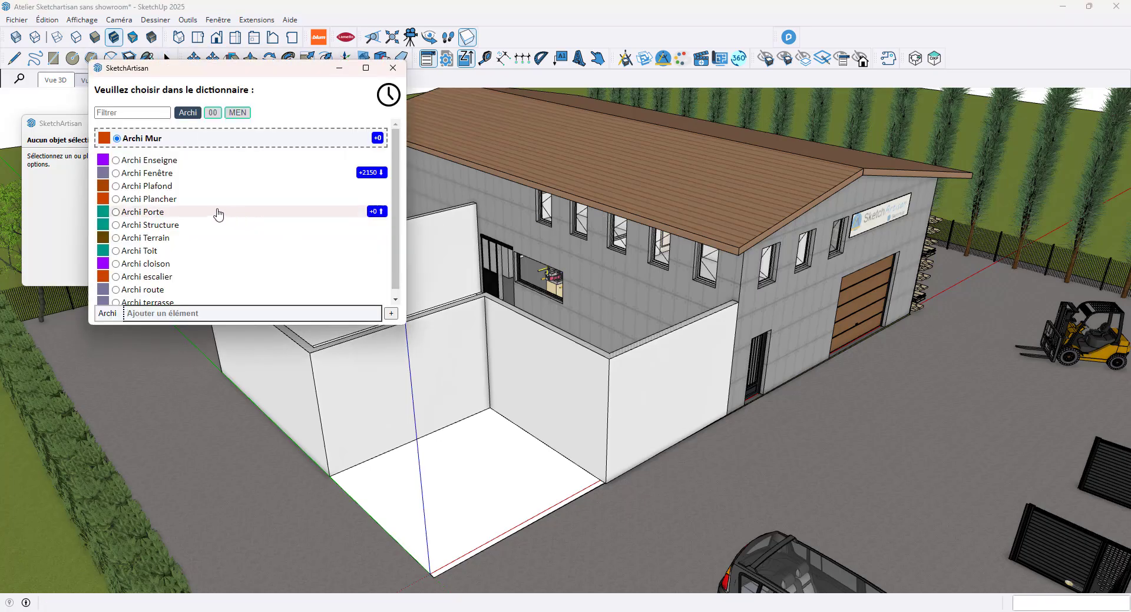
pyautogui.click(165, 186)
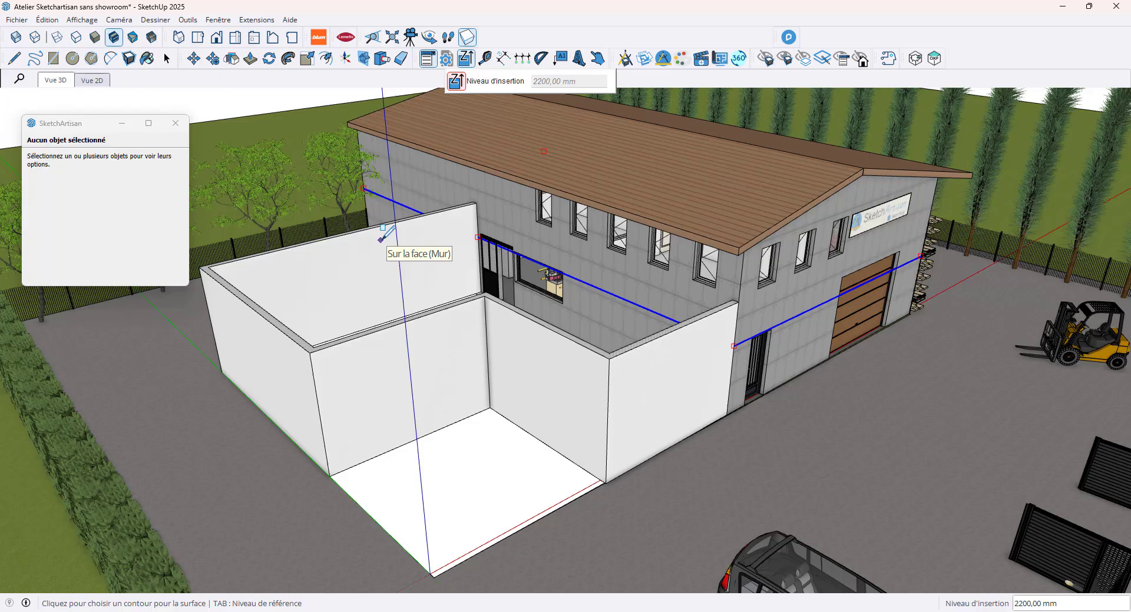
pyautogui.write('2')
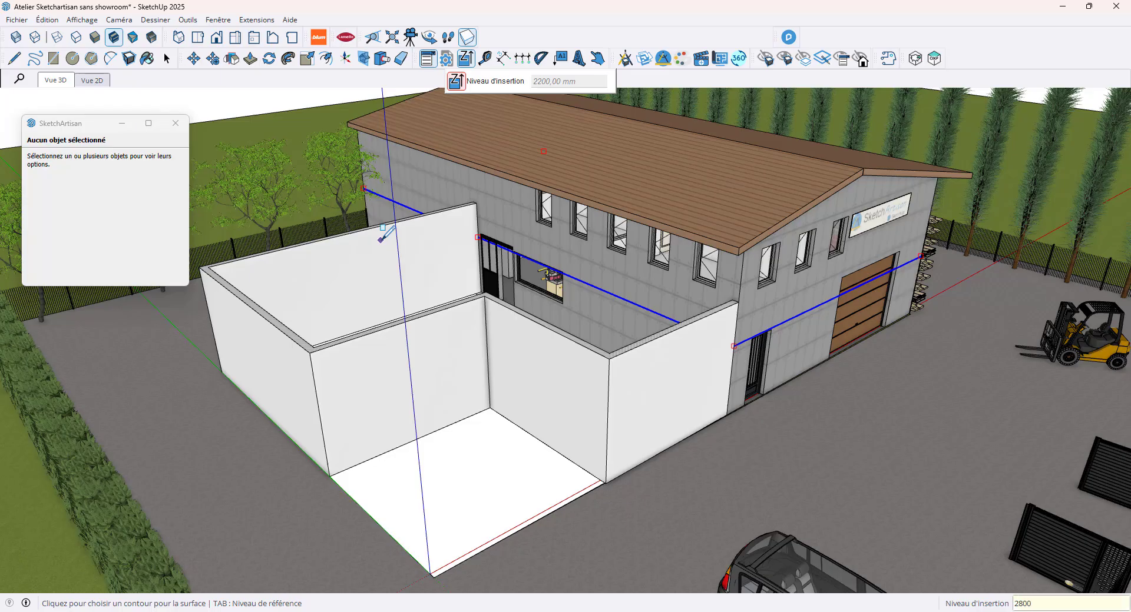
pyautogui.write('800')
pyautogui.press('Return')
# - Outline the ceiling through the six corners of the L-shaped extension's walls and validate the contour
pyautogui.click(476, 202)
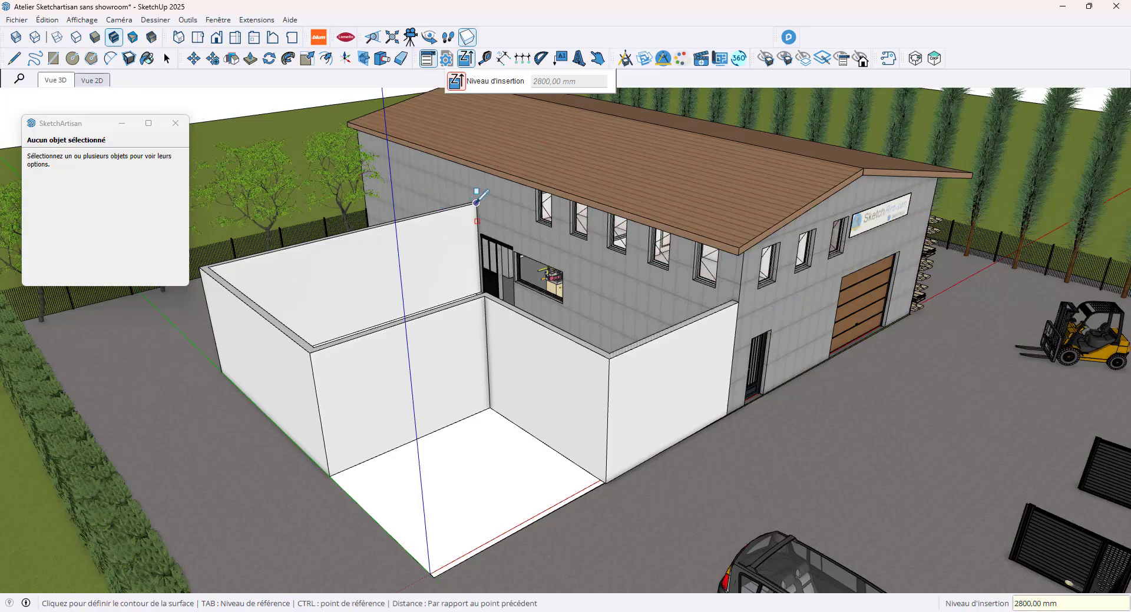
pyautogui.click(732, 299)
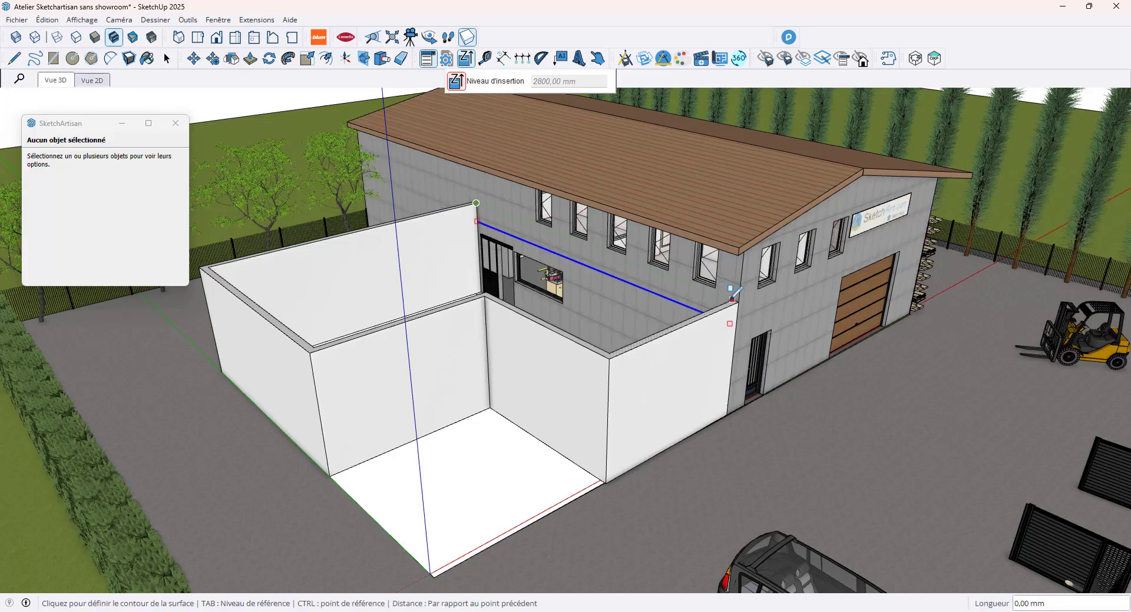
pyautogui.click(607, 352)
pyautogui.click(486, 292)
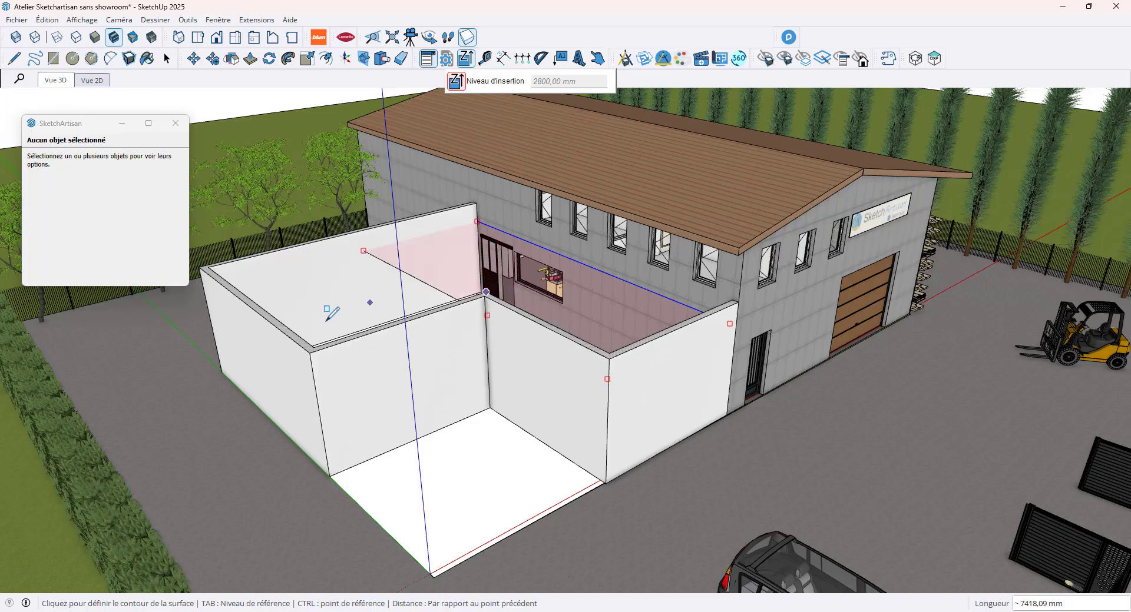
pyautogui.click(314, 348)
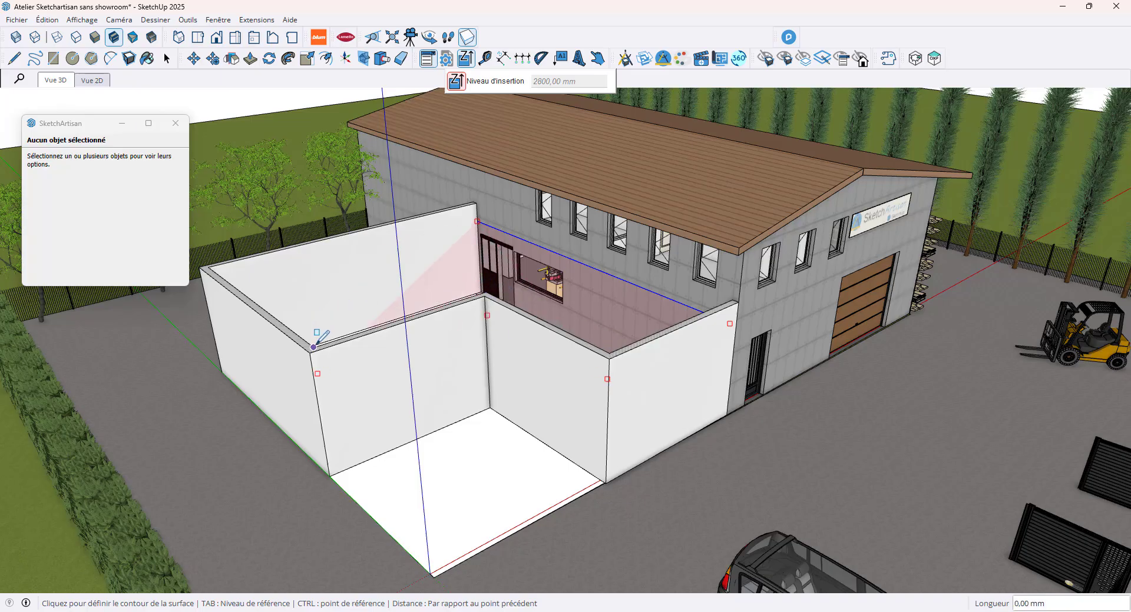
pyautogui.click(208, 267)
pyautogui.rightClick(215, 257)
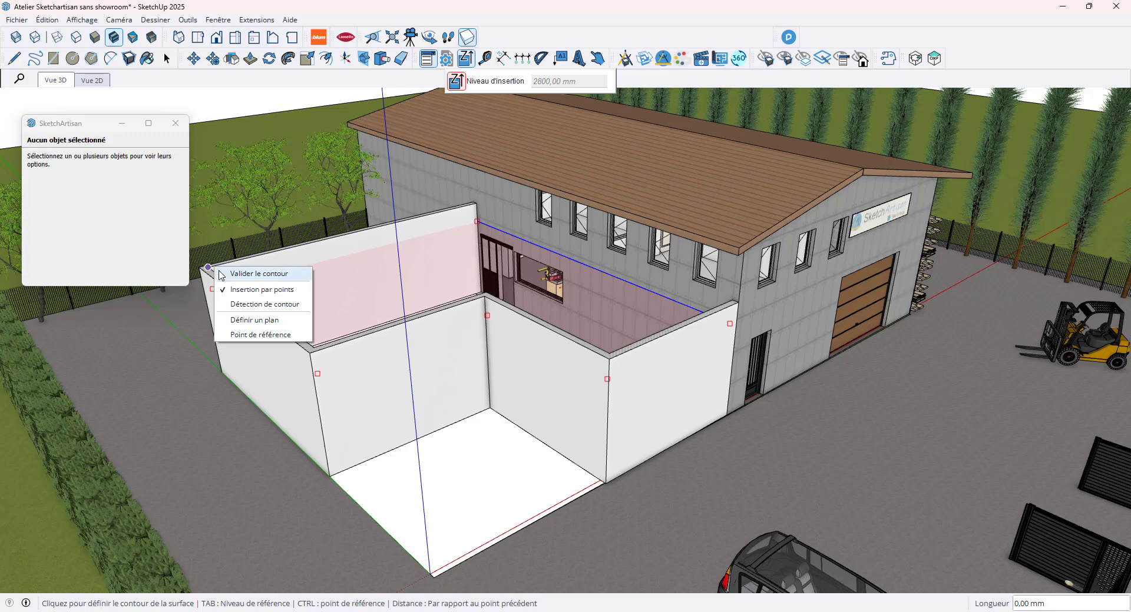
pyautogui.click(247, 271)
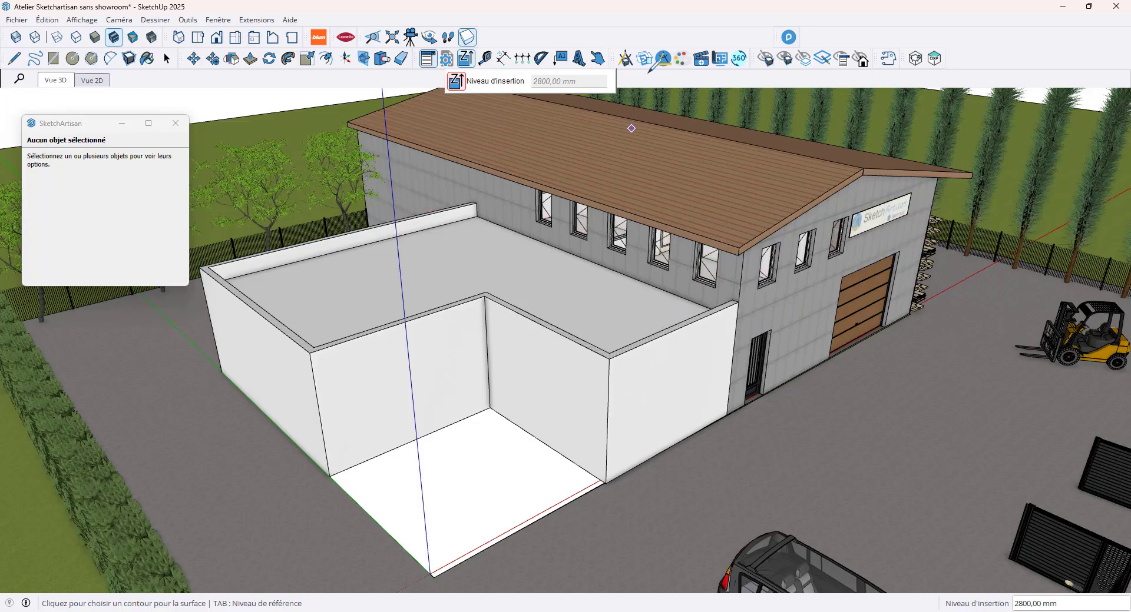
# - Choose the Plancher Simple floor from the Planchers folder, assign it to Archi Plancher, and set its insertion level to 0 mm
pyautogui.click(625, 60)
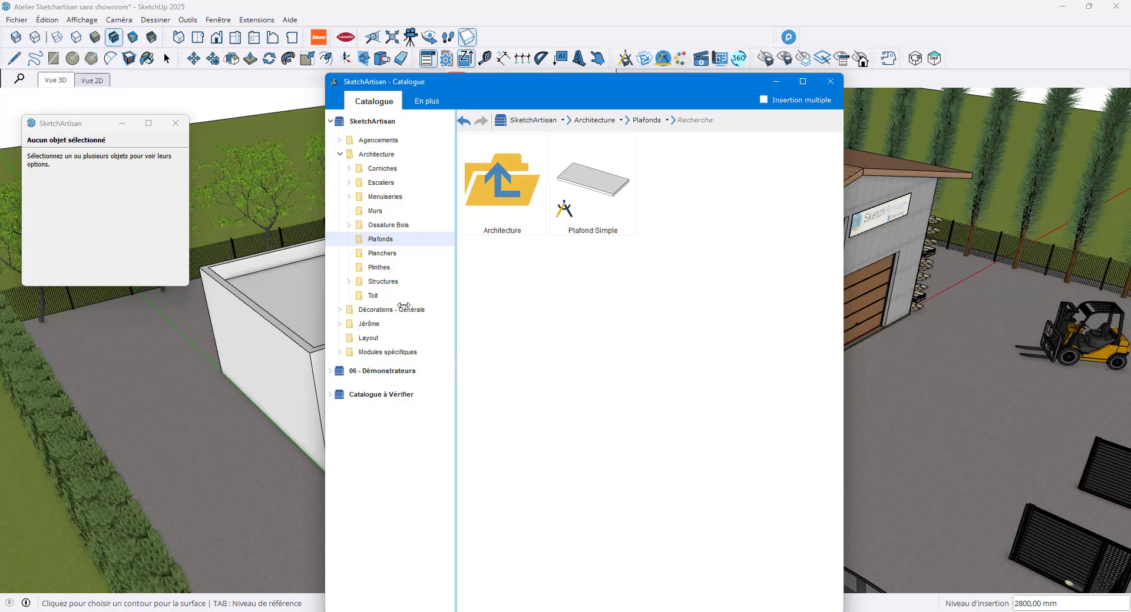
pyautogui.click(382, 253)
pyautogui.click(704, 204)
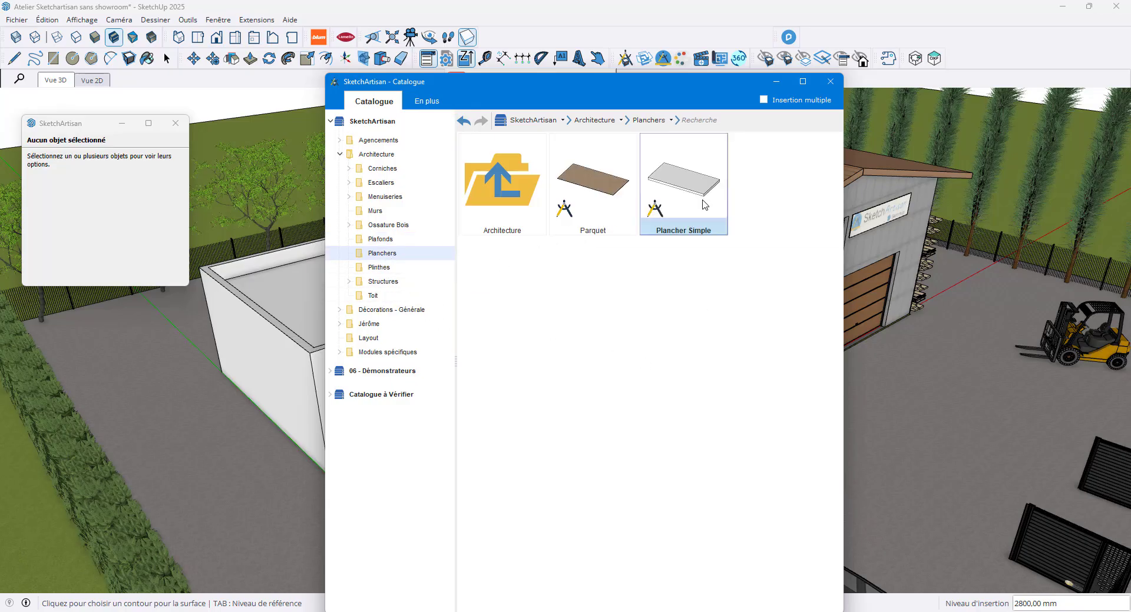
pyautogui.doubleClick(704, 198)
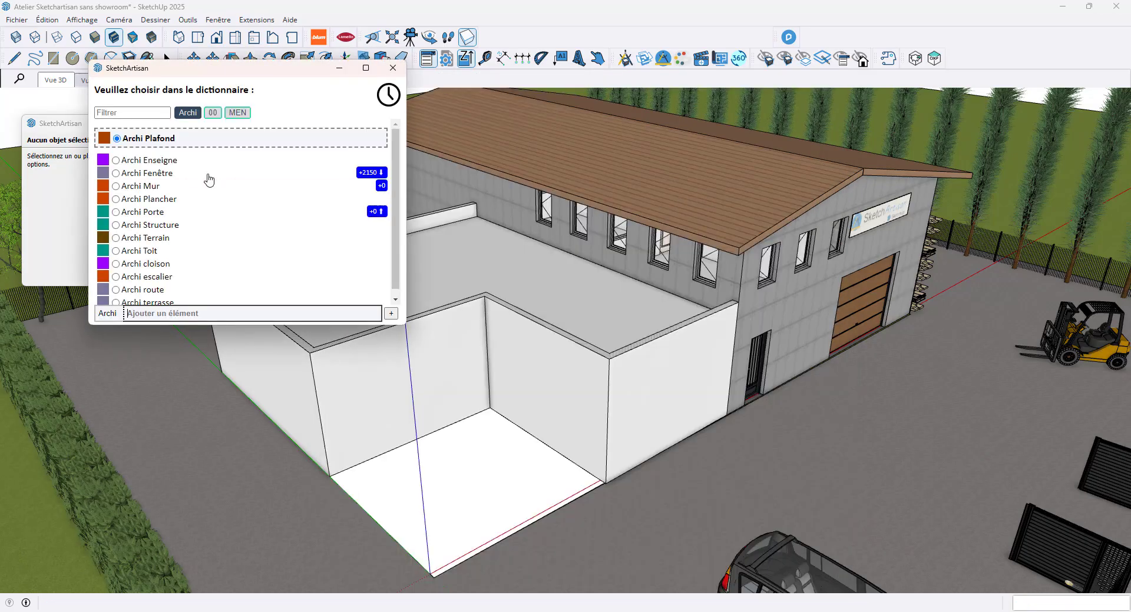
pyautogui.scroll(-1, 193, 177)
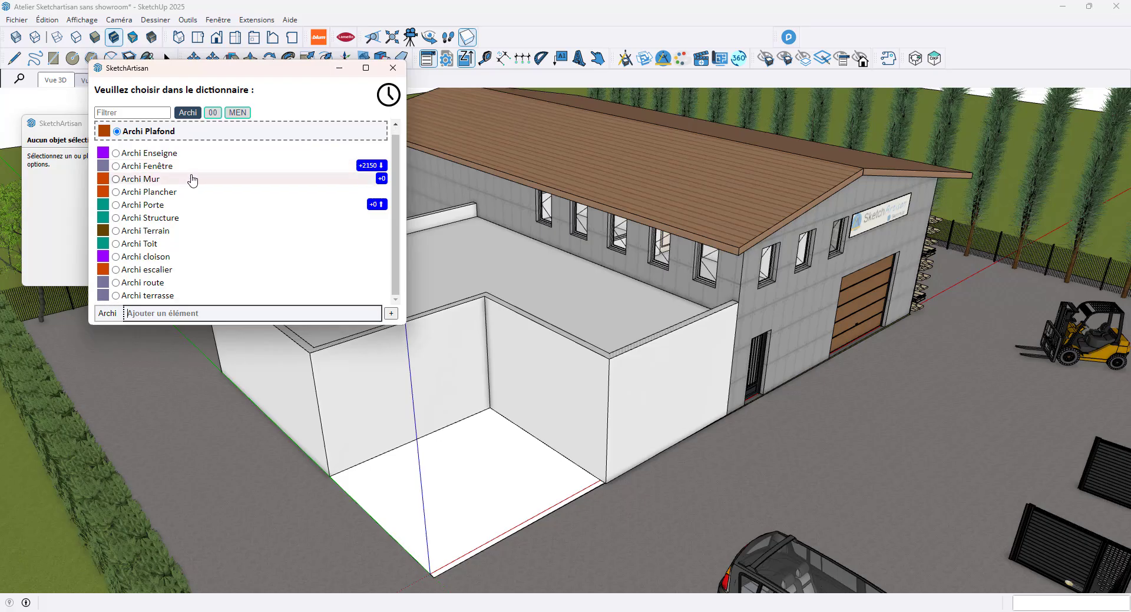
pyautogui.click(324, 203)
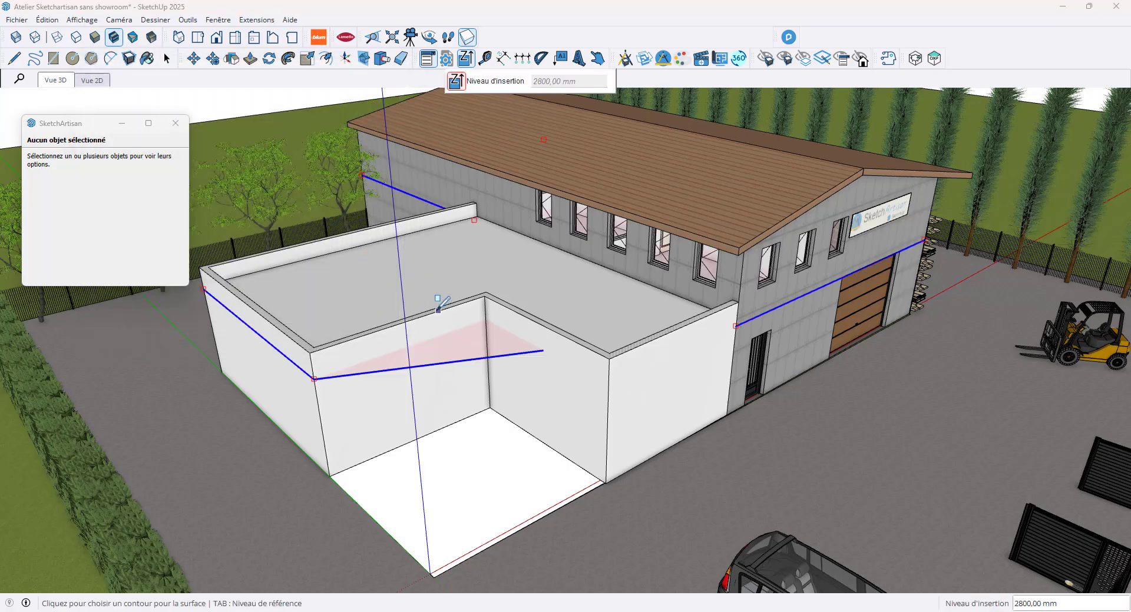
pyautogui.write('0')
pyautogui.press('Return')
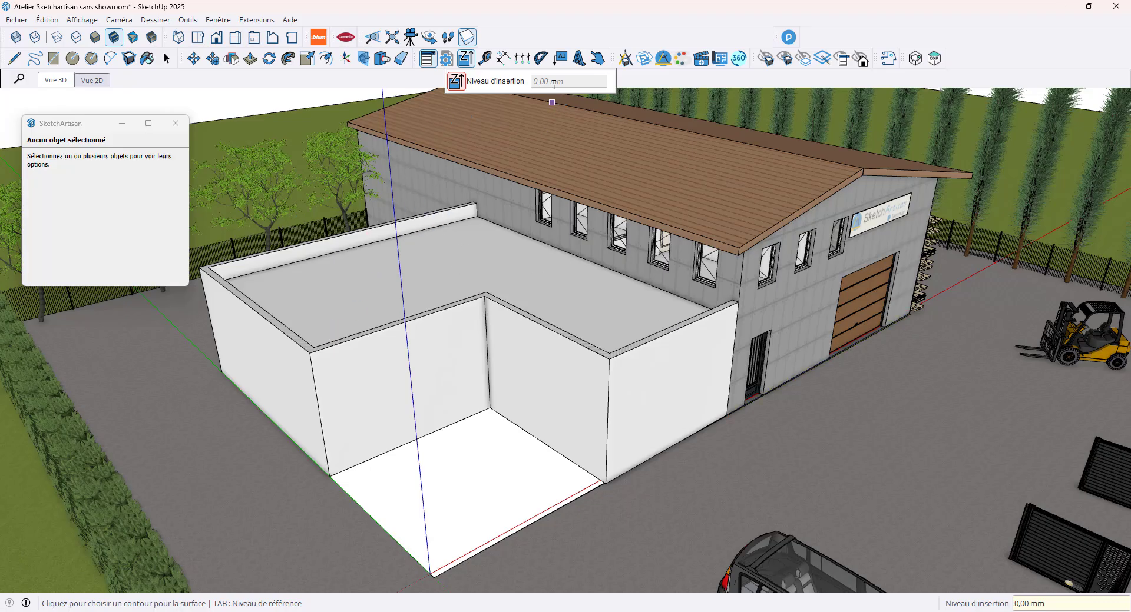
# - Outline the floor through the six outer corners of the L-shaped extension's walls and close the contour
pyautogui.click(199, 267)
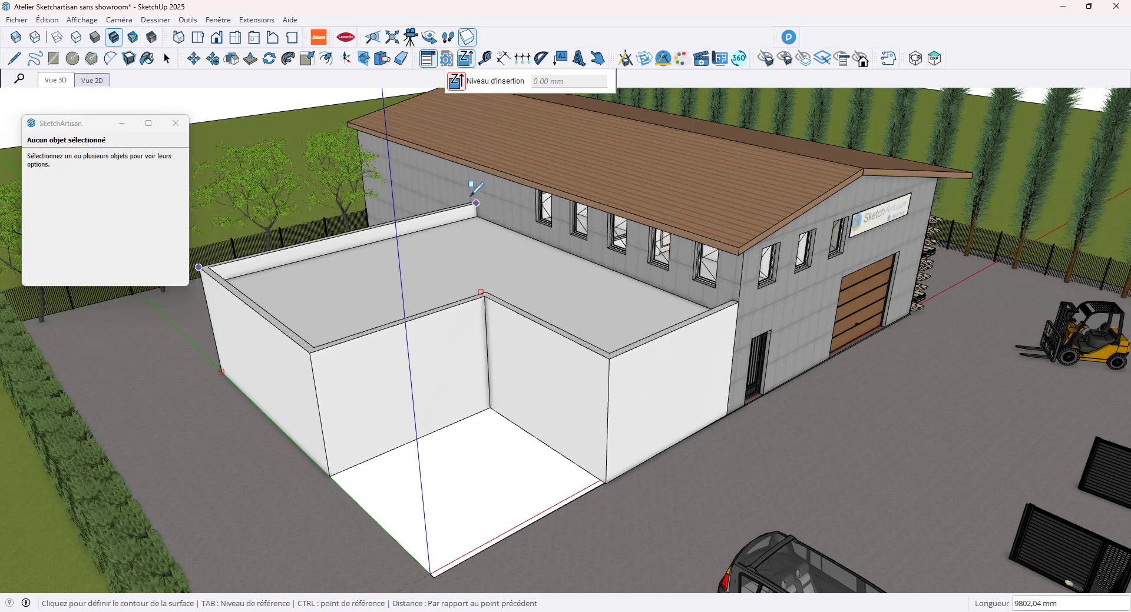
pyautogui.scroll(5, 476, 200)
pyautogui.scroll(-6, 478, 208)
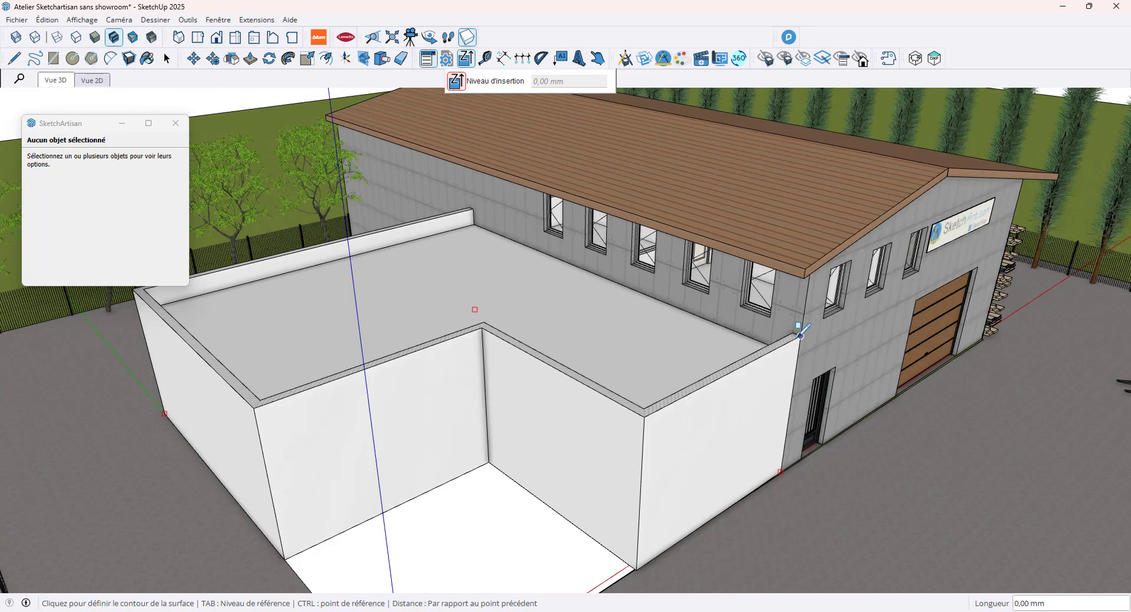
pyautogui.click(644, 417)
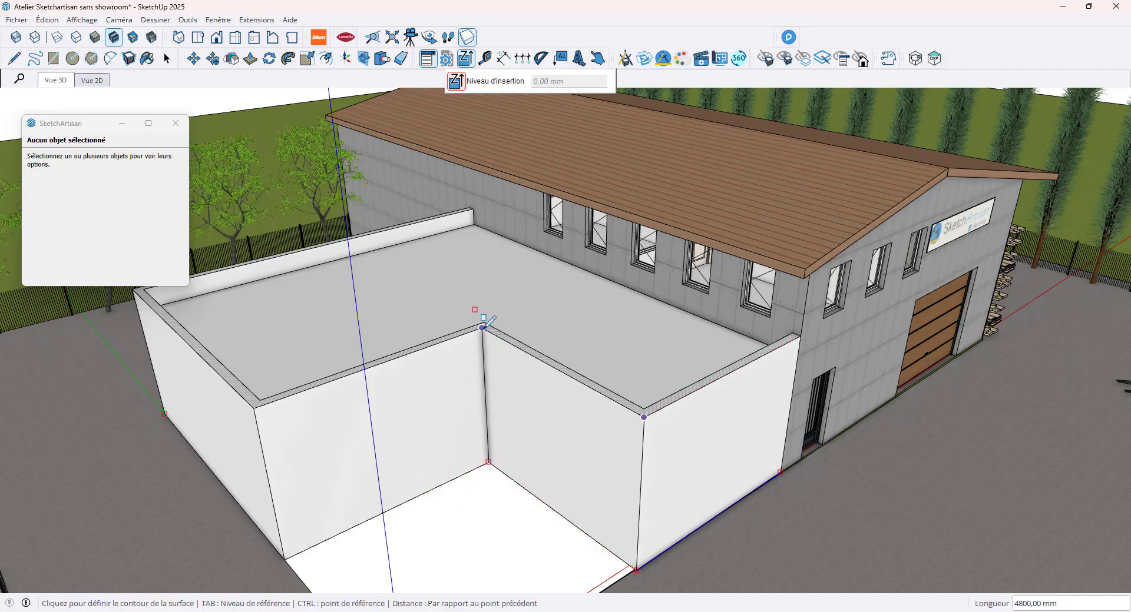
pyautogui.click(483, 325)
pyautogui.click(253, 407)
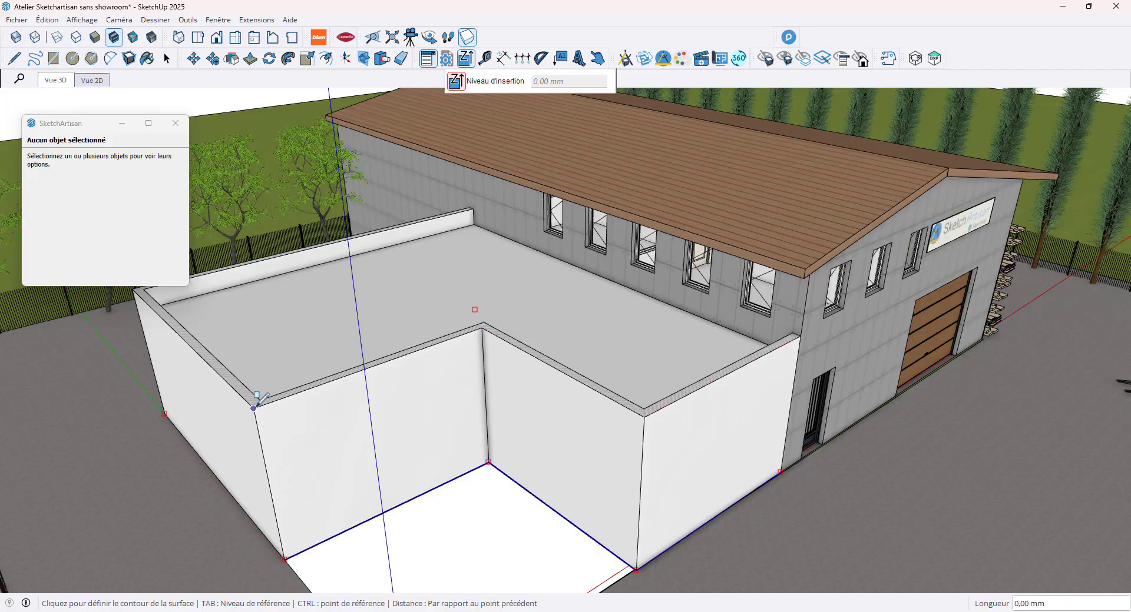
pyautogui.click(135, 290)
pyautogui.rightClick(133, 291)
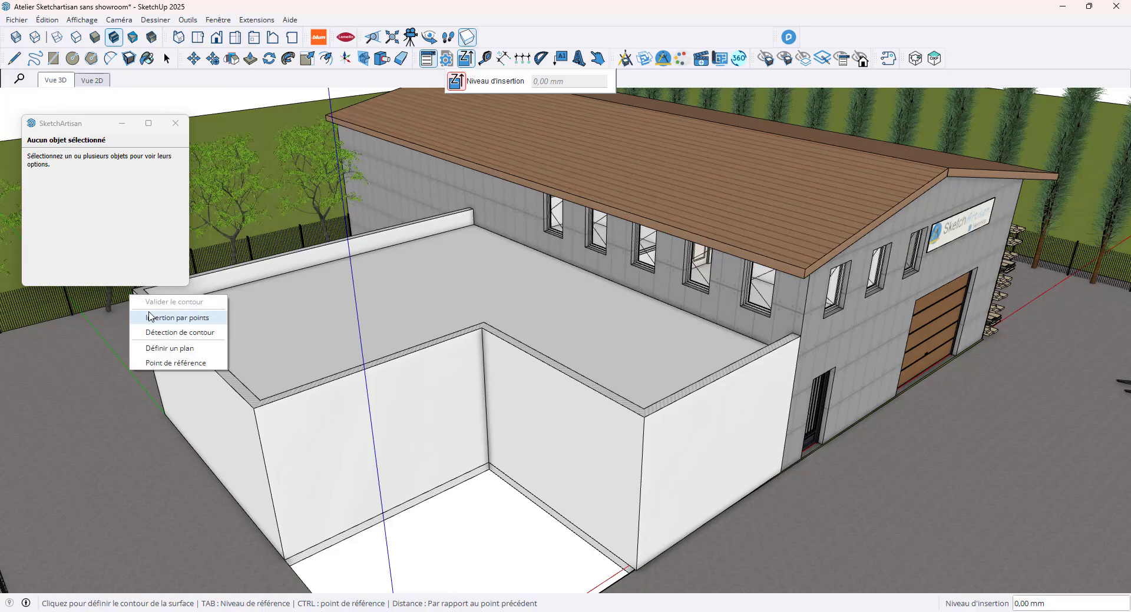
pyautogui.click(125, 351)
pyautogui.press('alt')
pyautogui.press('alt')
pyautogui.press('alt')
pyautogui.press('alt')
pyautogui.press('alt')
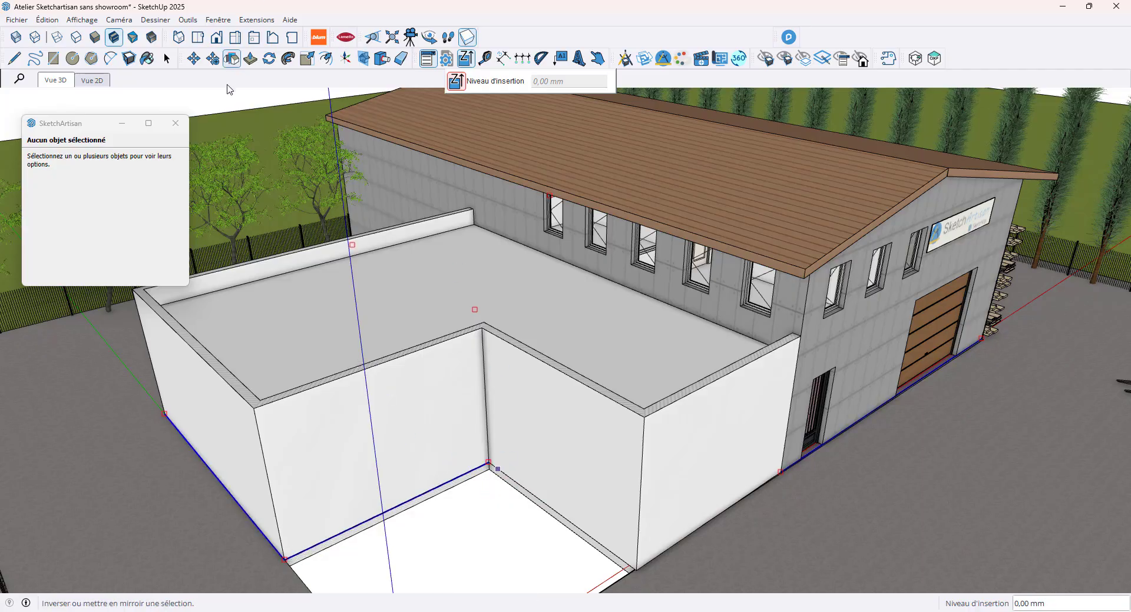
pyautogui.moveTo(497, 489); pyautogui.dragTo(535, 487, button='middle')
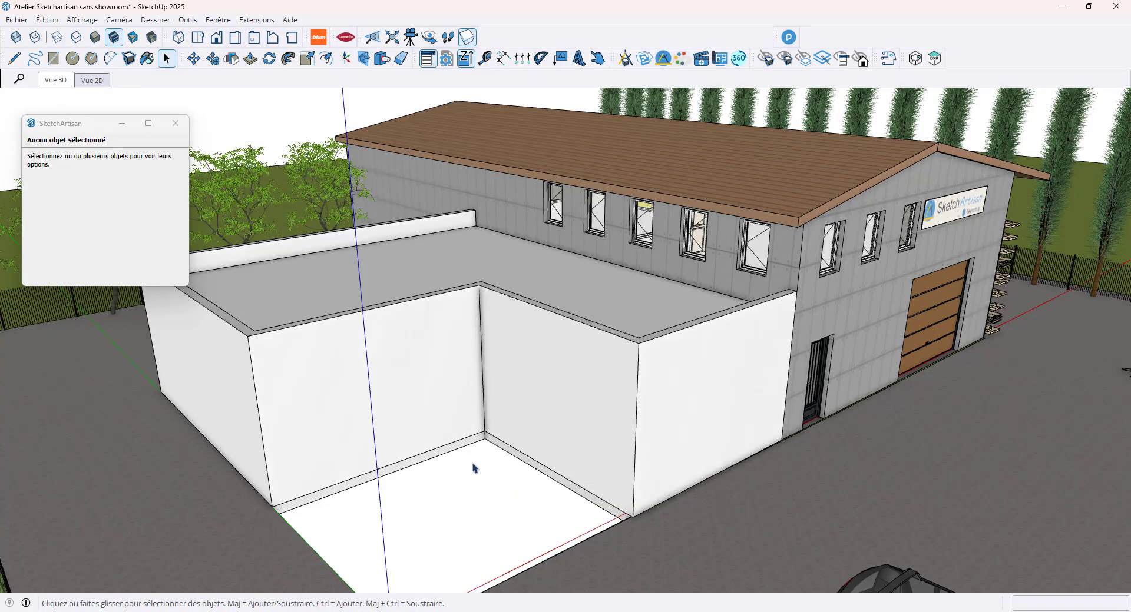
pyautogui.scroll(2, 472, 469)
pyautogui.moveTo(472, 467); pyautogui.dragTo(464, 464, button='middle')
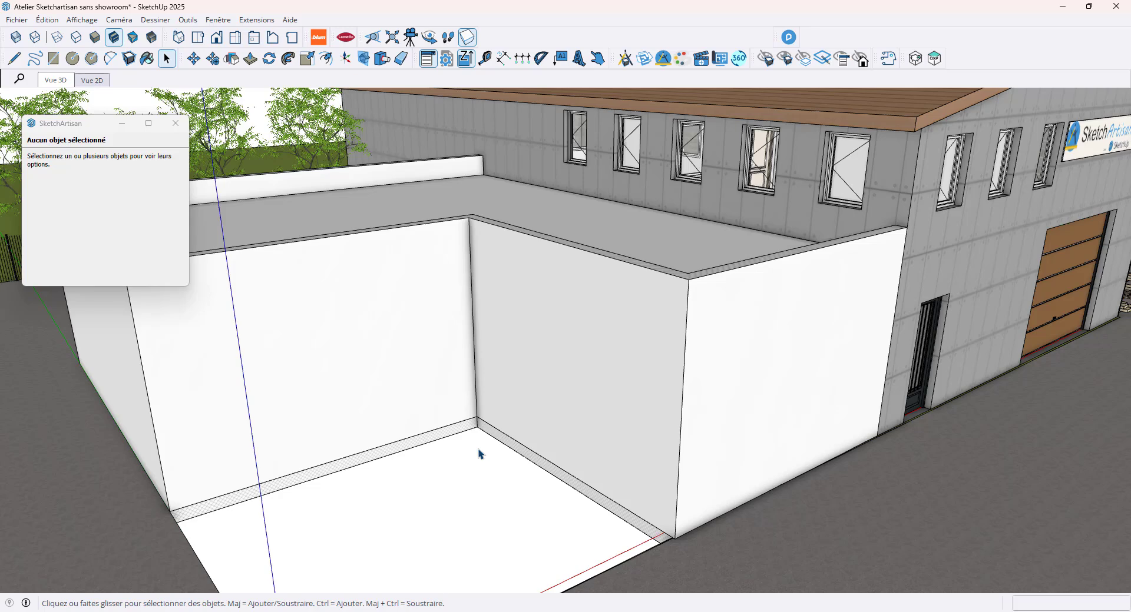
pyautogui.moveTo(479, 454); pyautogui.dragTo(388, 378, button='middle')
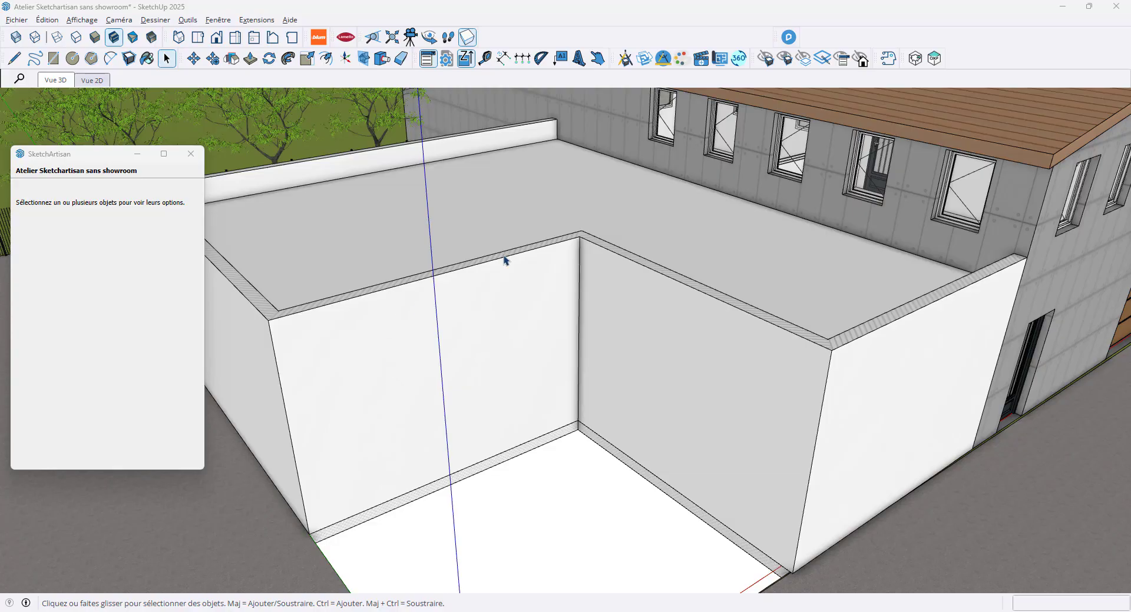
# - Choose the Chassis Fixe window from the Menuiseries folder and assign it to Archi Fenêtre with its 2250 mm top constraint
pyautogui.click(625, 61)
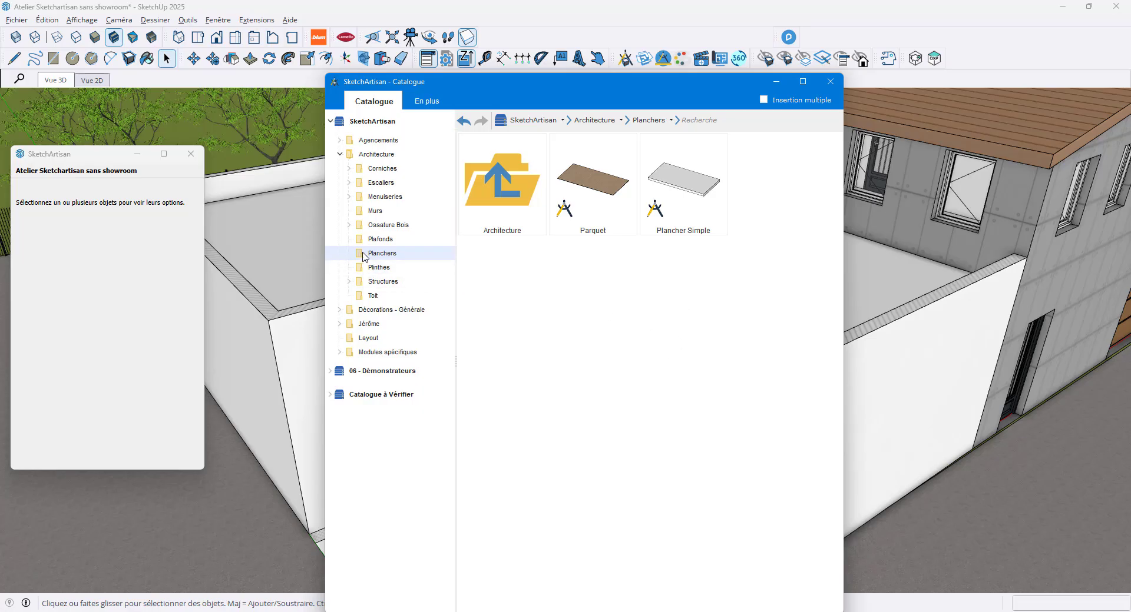
pyautogui.click(385, 197)
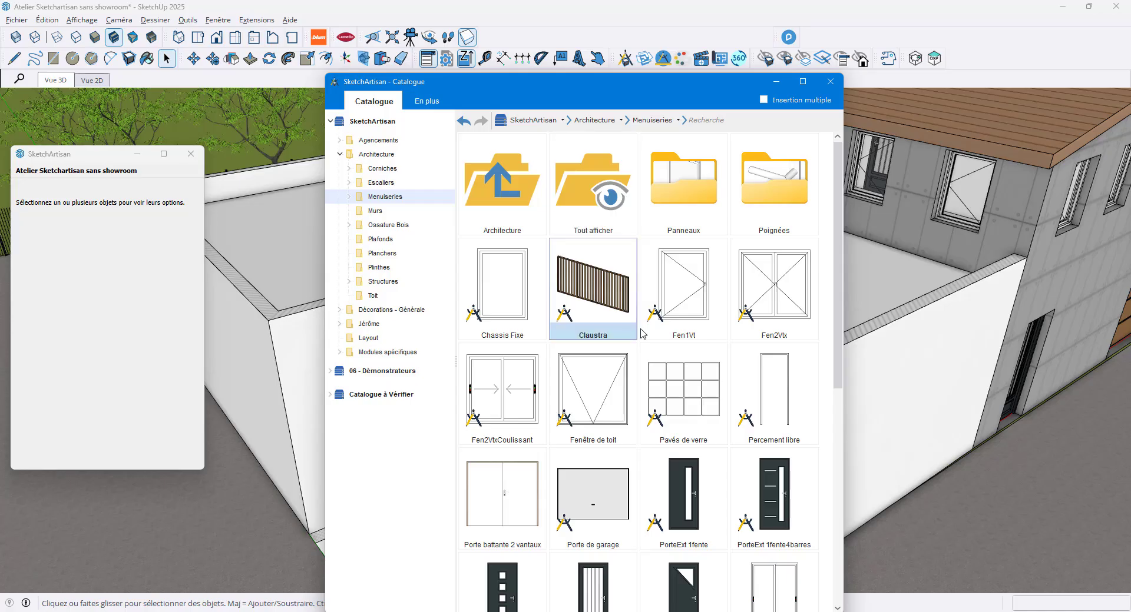
pyautogui.scroll(-3, 642, 334)
pyautogui.scroll(-1, 658, 328)
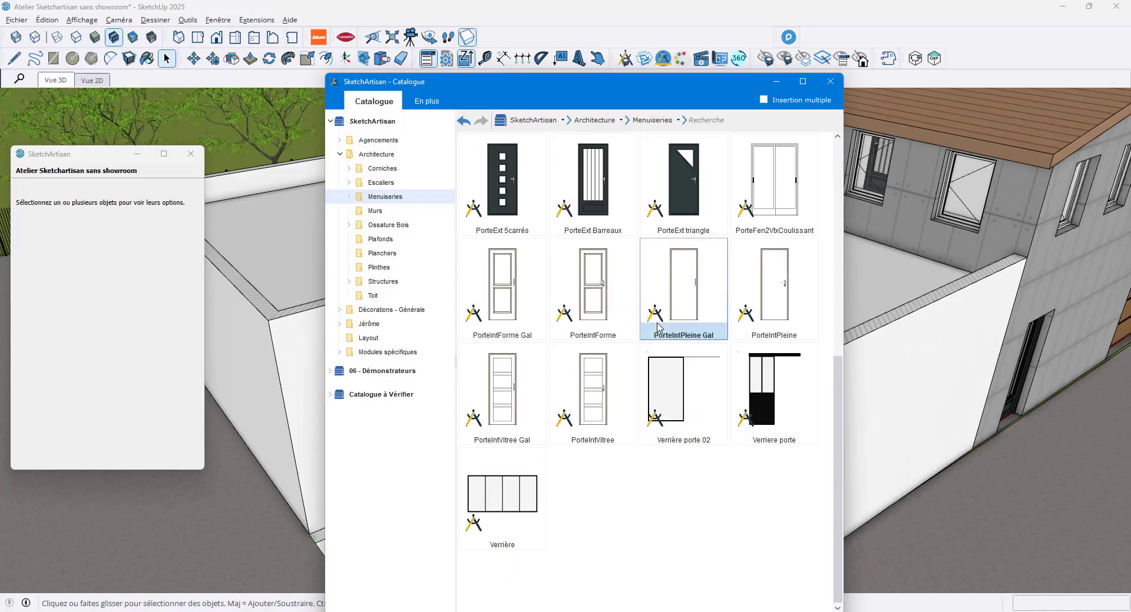
pyautogui.scroll(4, 658, 328)
pyautogui.scroll(-3, 658, 328)
pyautogui.scroll(3, 659, 328)
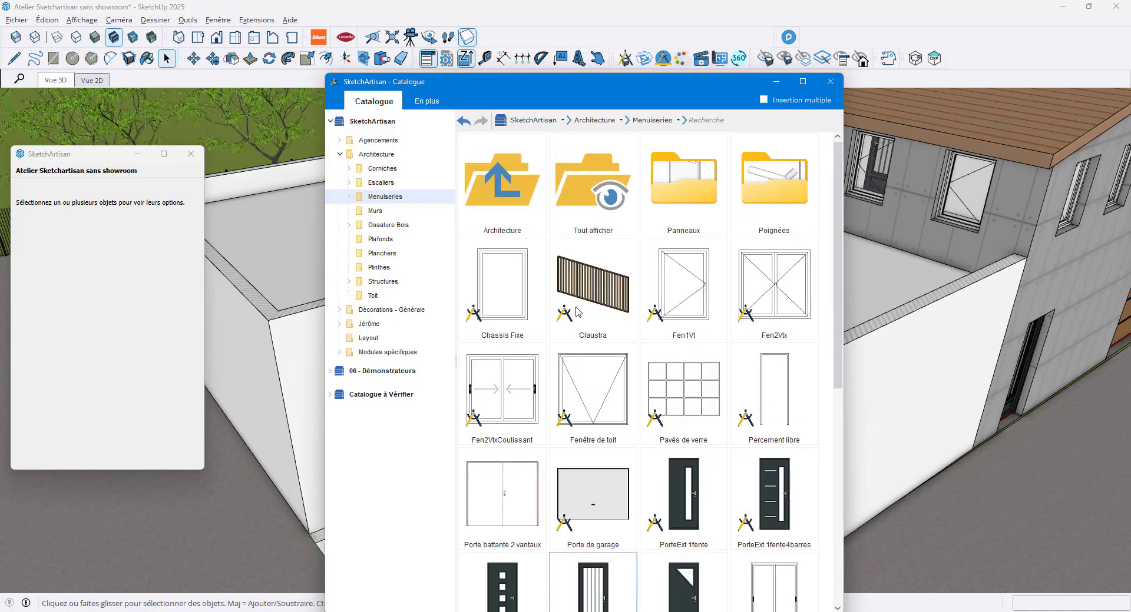
pyautogui.click(501, 266)
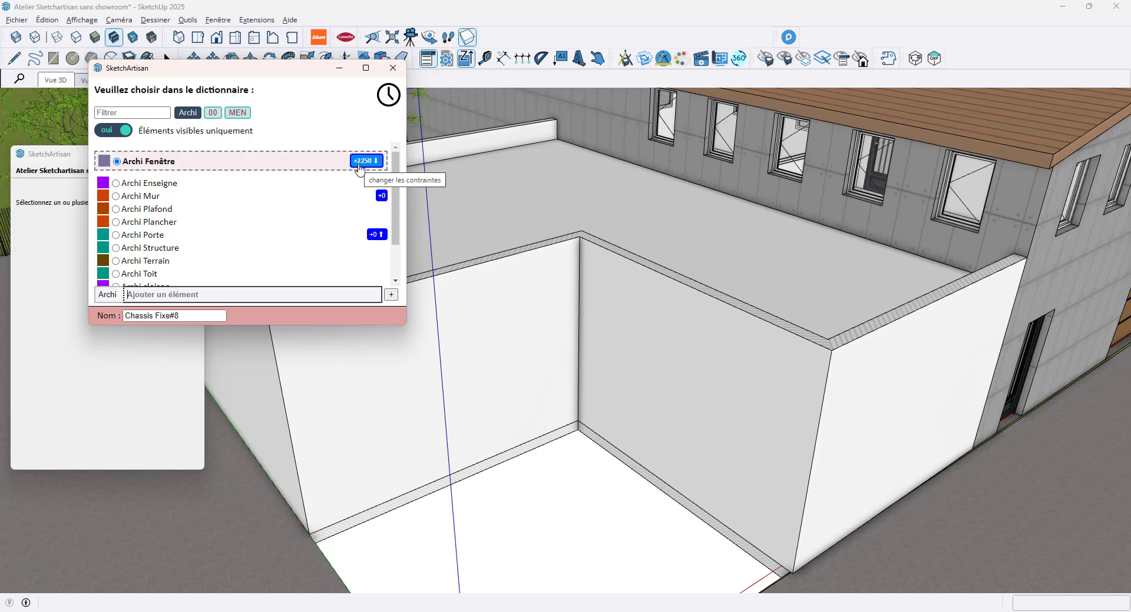
pyautogui.click(270, 169)
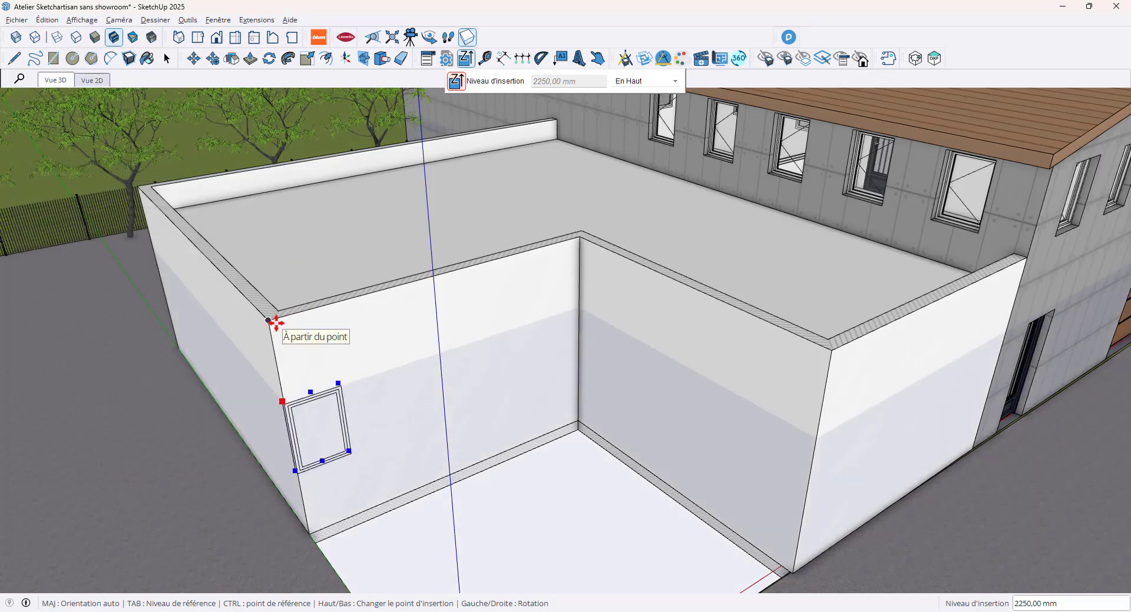
# - Insert the fixed window 400 mm from the outer corner on the wall bordering the extension's recess
pyautogui.click(272, 321)
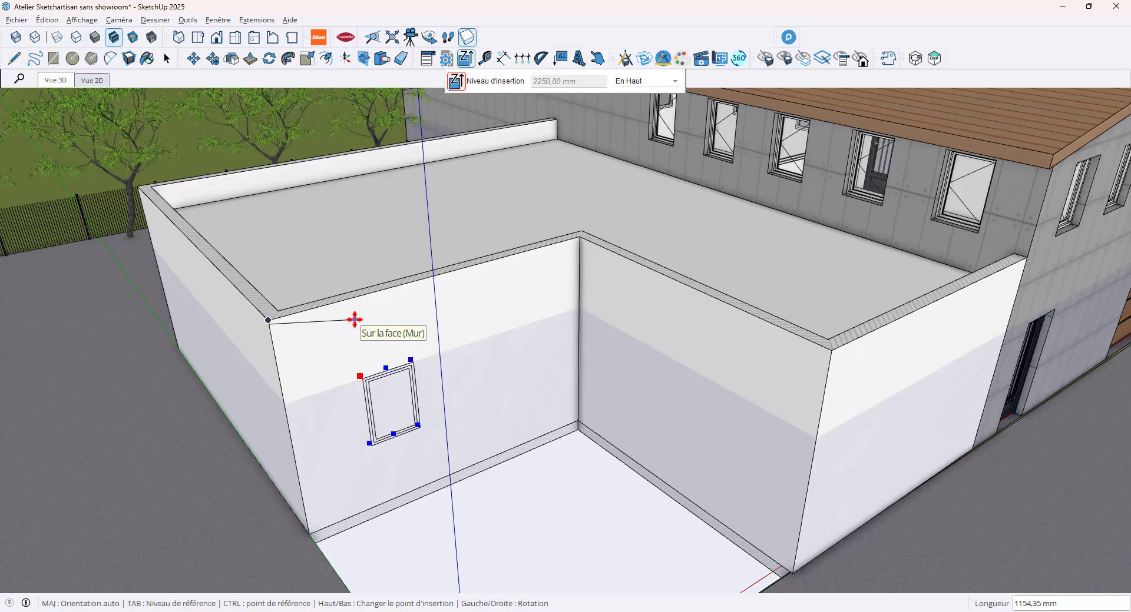
pyautogui.write('400')
pyautogui.press('Return')
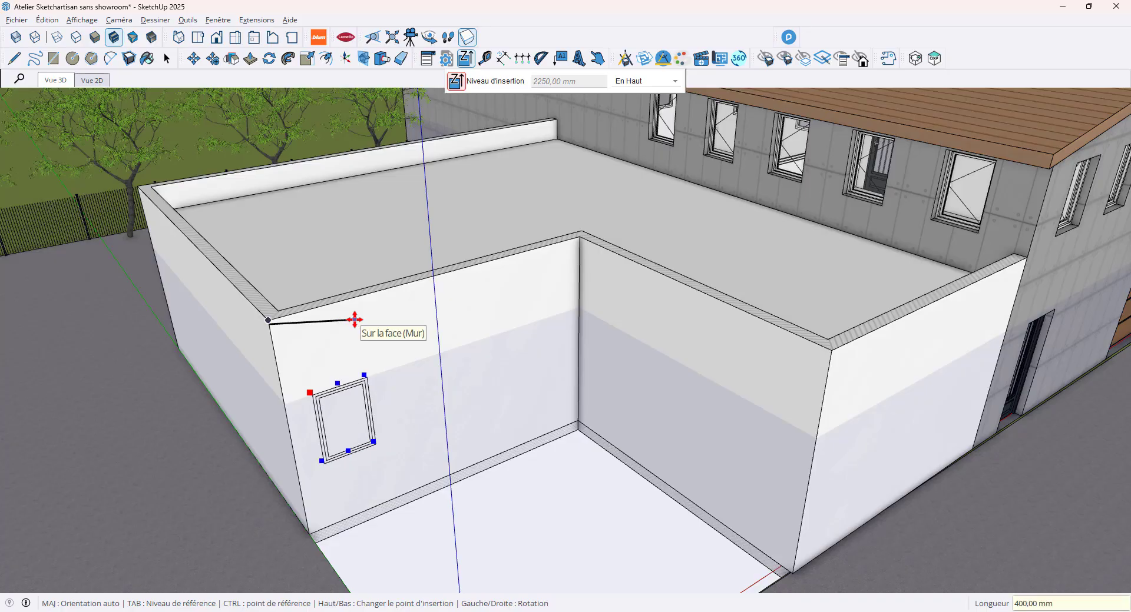
pyautogui.click(365, 304)
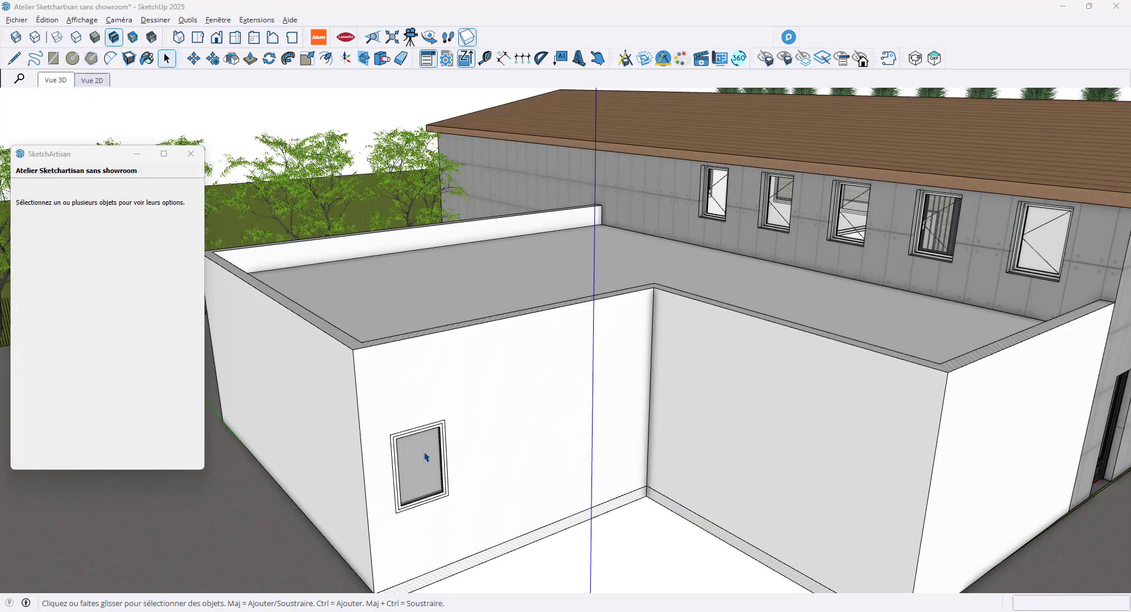
# - Stretch the inserted fixed window horizontally toward the inner corner to about 2320 mm wide with the Scale tool
pyautogui.click(445, 459)
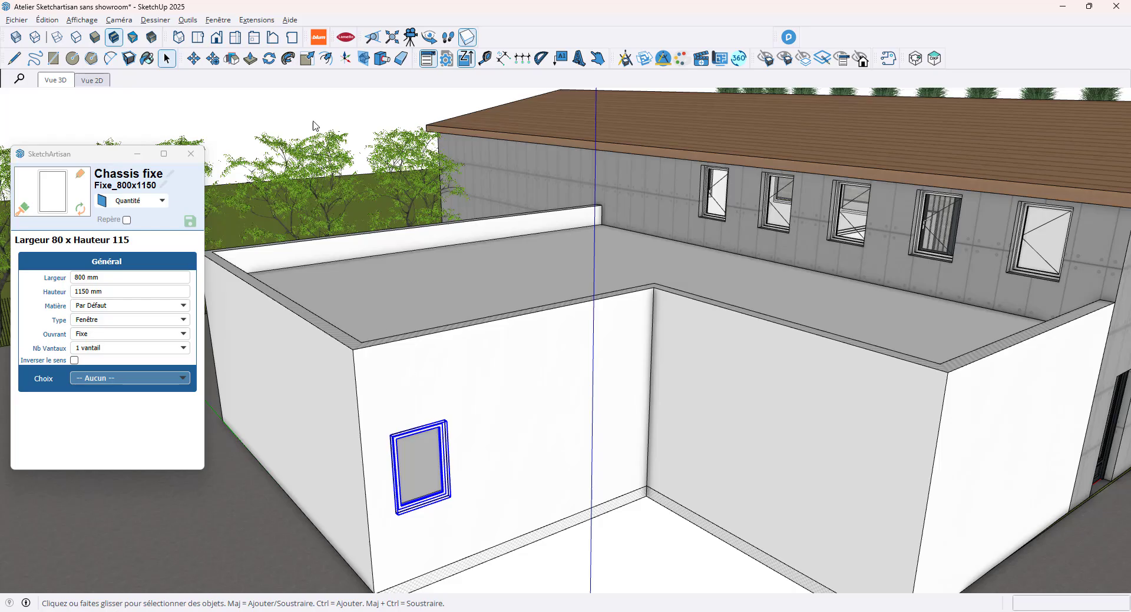
pyautogui.click(307, 59)
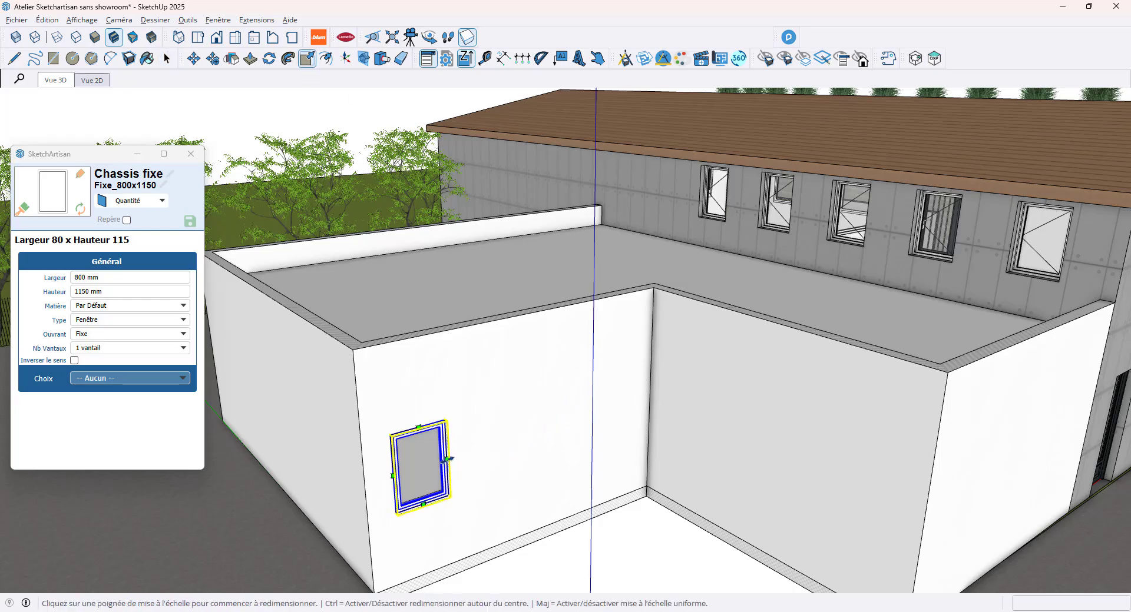
pyautogui.moveTo(447, 458); pyautogui.dragTo(540, 439)
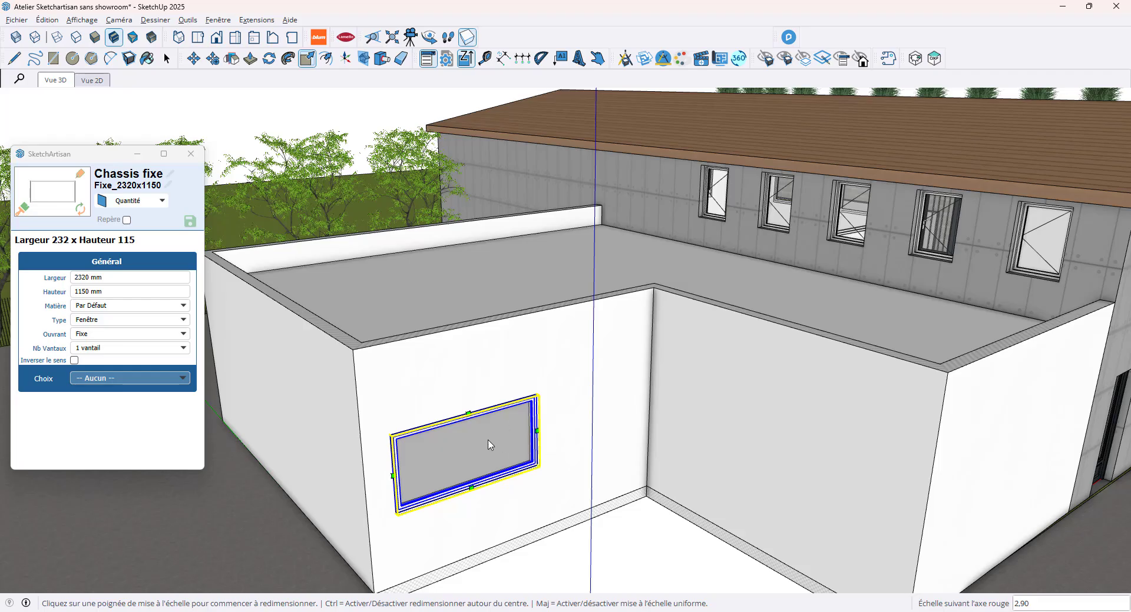
# - Set the fixed window's width to 3270 mm and its height to 1650 mm
pyautogui.click(115, 281)
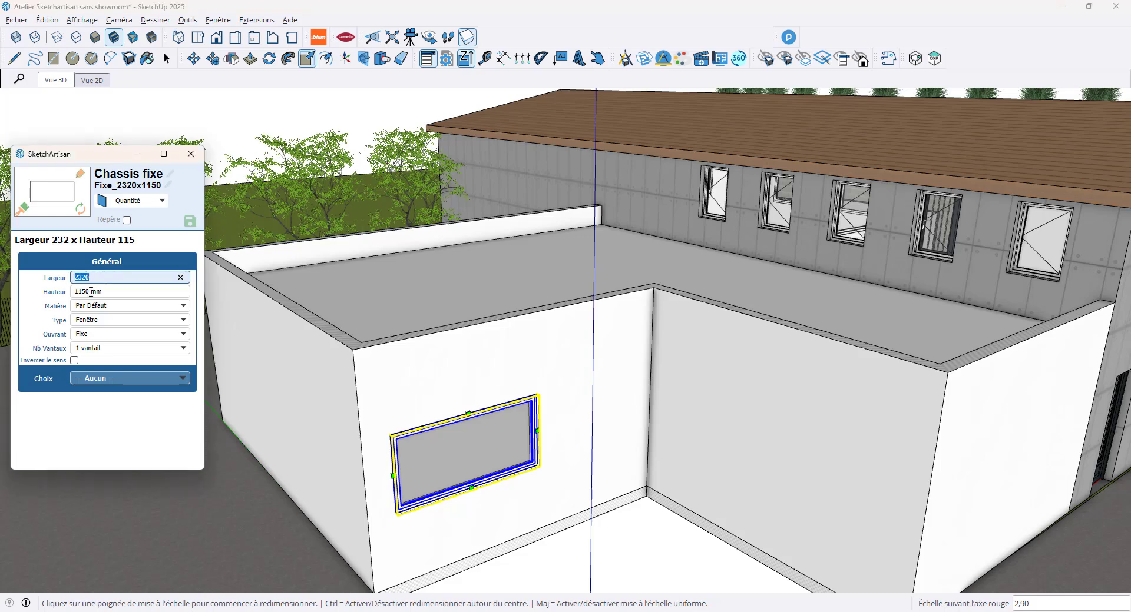
pyautogui.write('32')
pyautogui.press('Return')
pyautogui.click(91, 293)
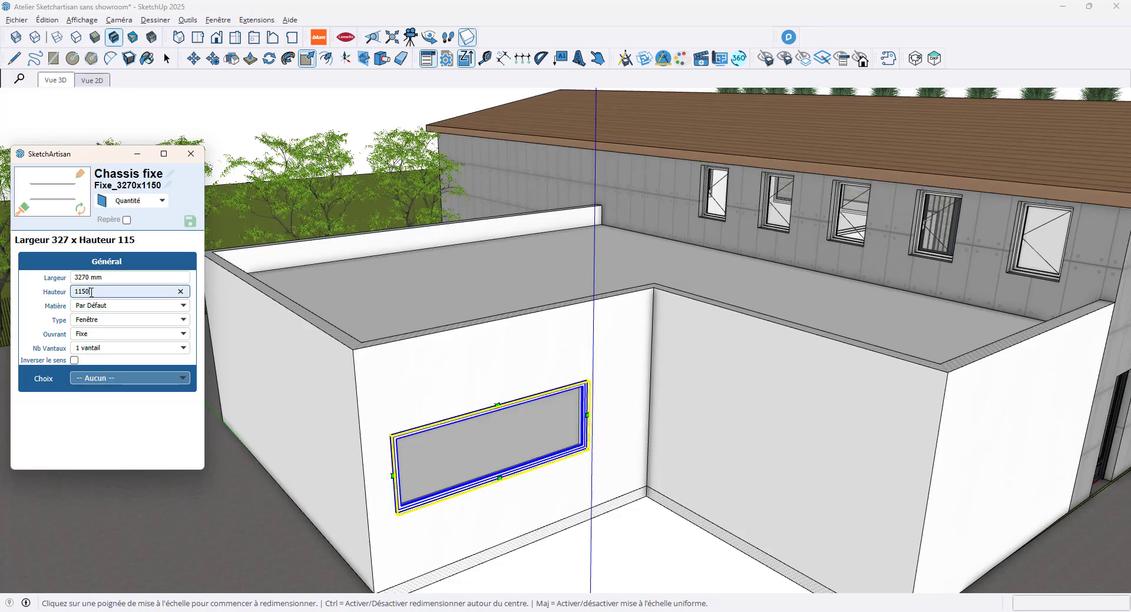
pyautogui.moveTo(92, 293); pyautogui.dragTo(67, 291)
pyautogui.write('1')
pyautogui.press('Return')
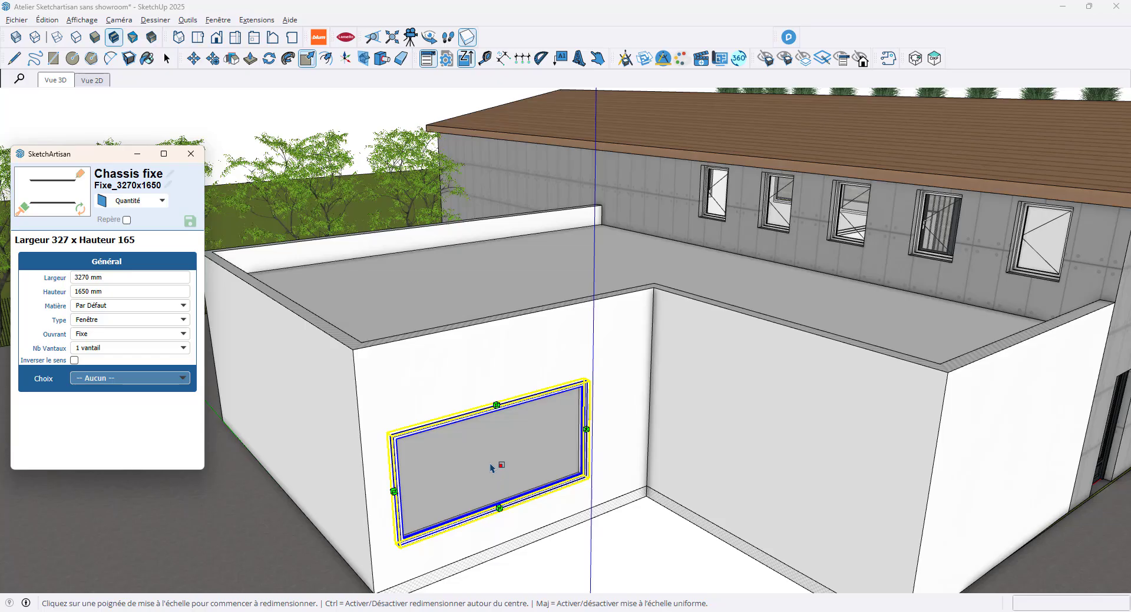
pyautogui.click(625, 59)
pyautogui.doubleClick(684, 177)
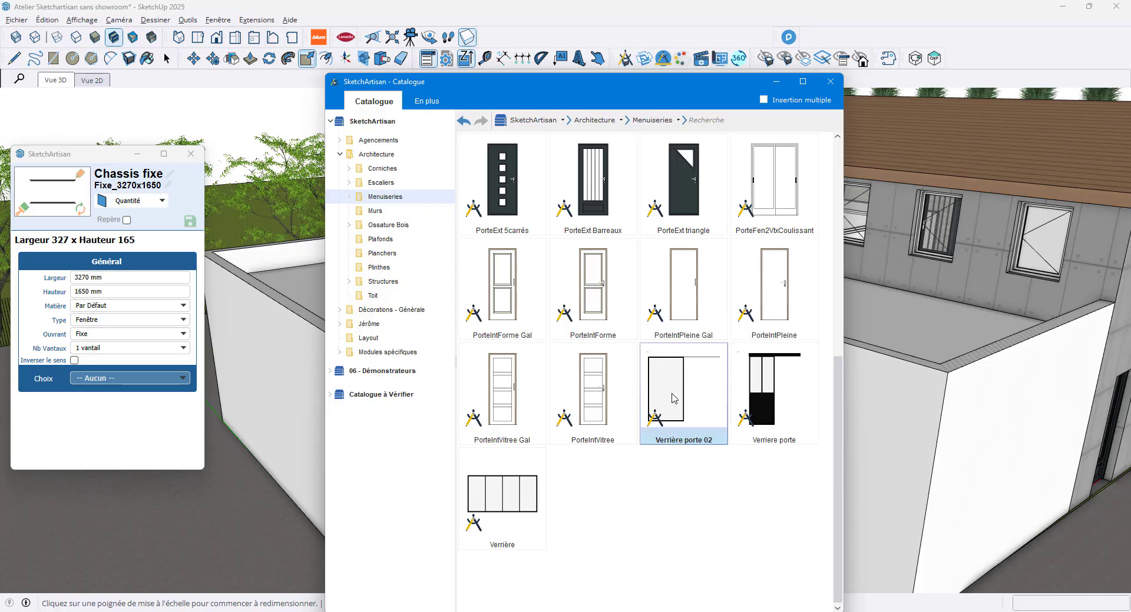
pyautogui.click(831, 81)
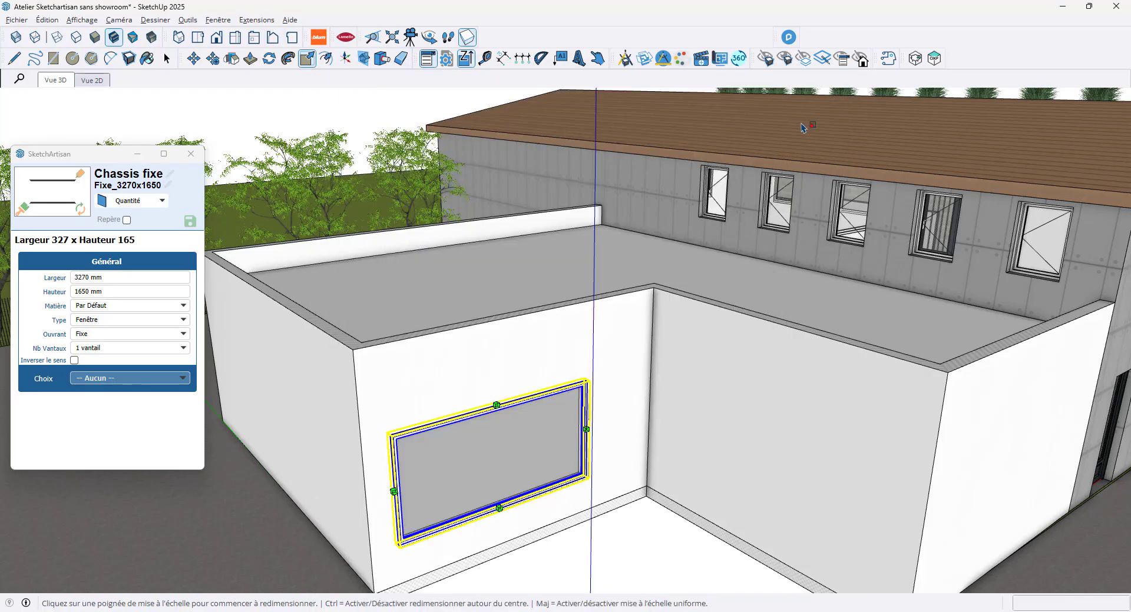
# - Hide the ceiling of the L-shaped extension and deselect the fixed window
pyautogui.moveTo(731, 225); pyautogui.dragTo(729, 298, button='middle')
pyautogui.click(765, 59)
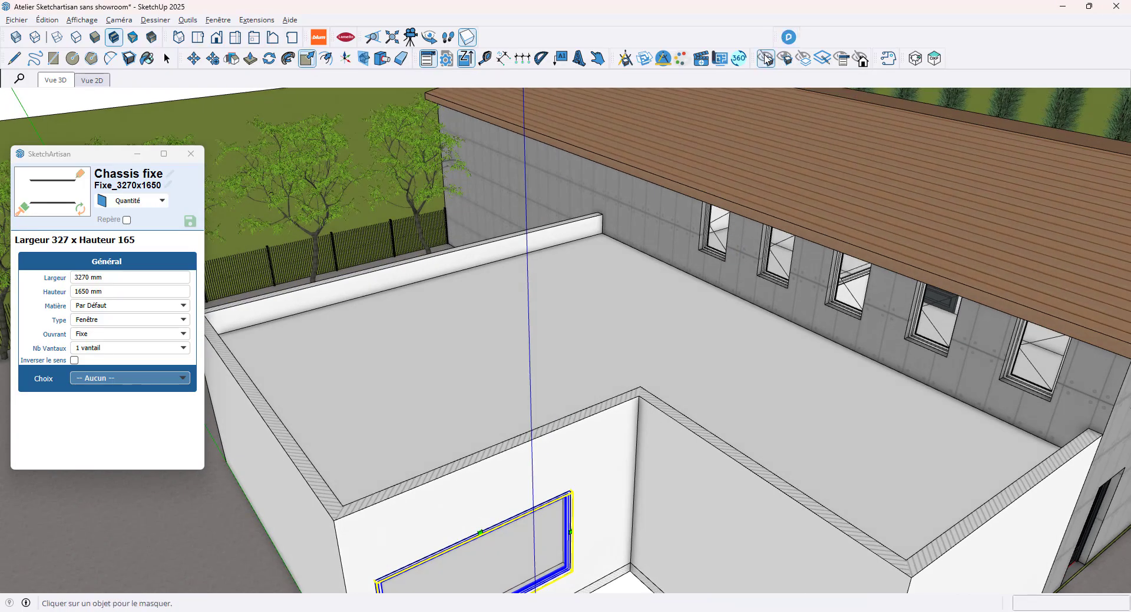
pyautogui.click(607, 296)
pyautogui.click(167, 59)
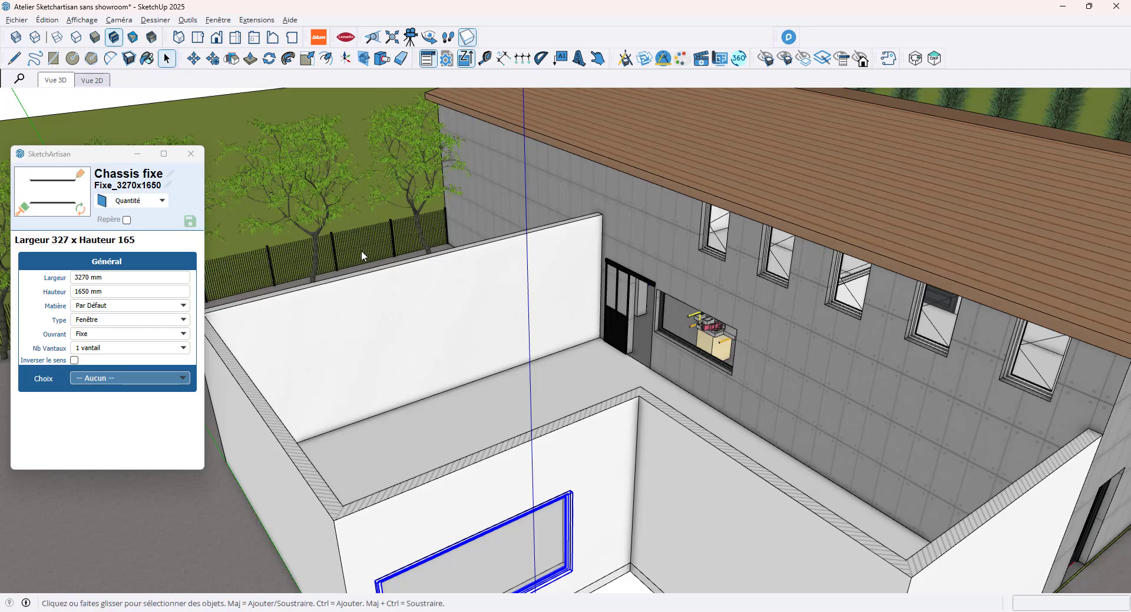
pyautogui.click(362, 255)
pyautogui.moveTo(767, 387)
pyautogui.mouseDown(button='middle')
pyautogui.moveTo(924, 404)
pyautogui.moveTo(777, 177)
pyautogui.mouseUp(button='middle')
pyautogui.scroll(5, 781, 159)
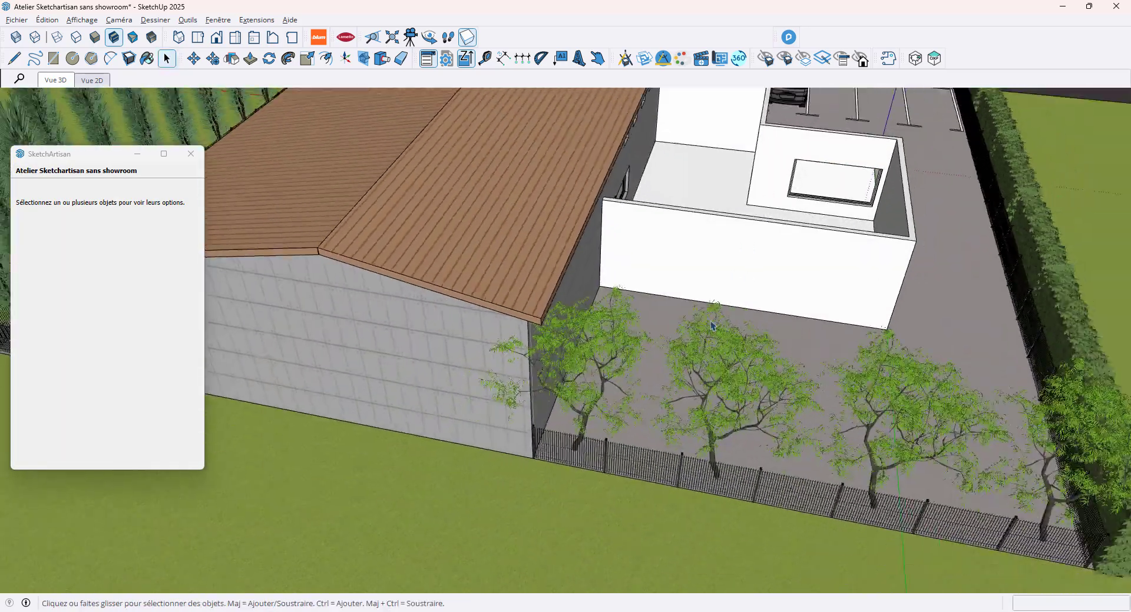
# - Insert the Verrière porte 02 catalogue door as Archi Porte beside the fixed window, 400 mm from the recess's inner corner
pyautogui.scroll(5, 782, 212)
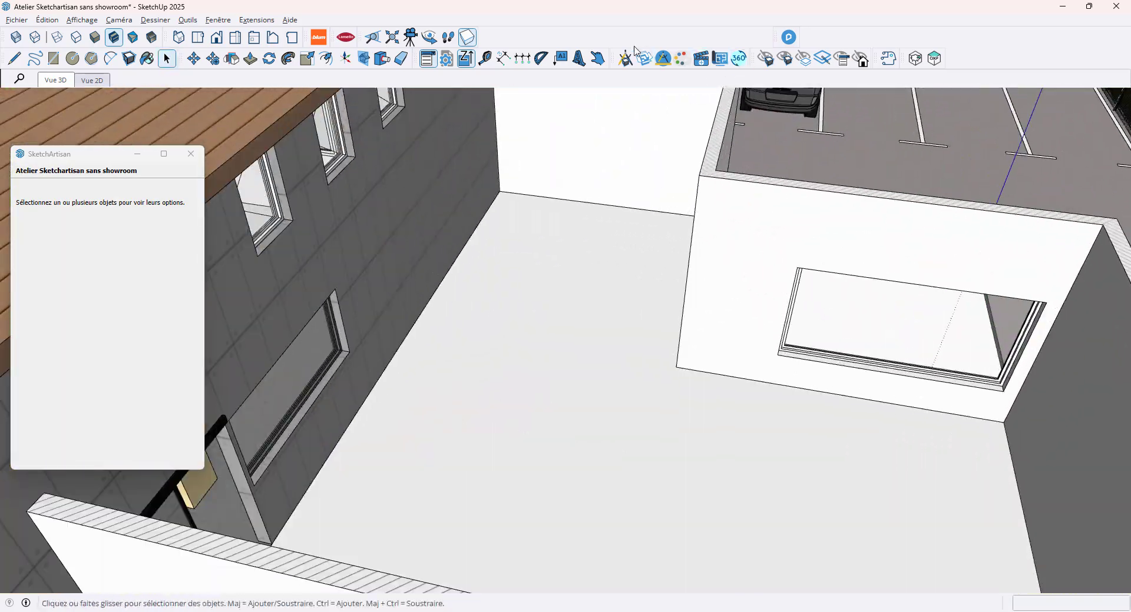
pyautogui.click(626, 59)
pyautogui.scroll(-3, 686, 384)
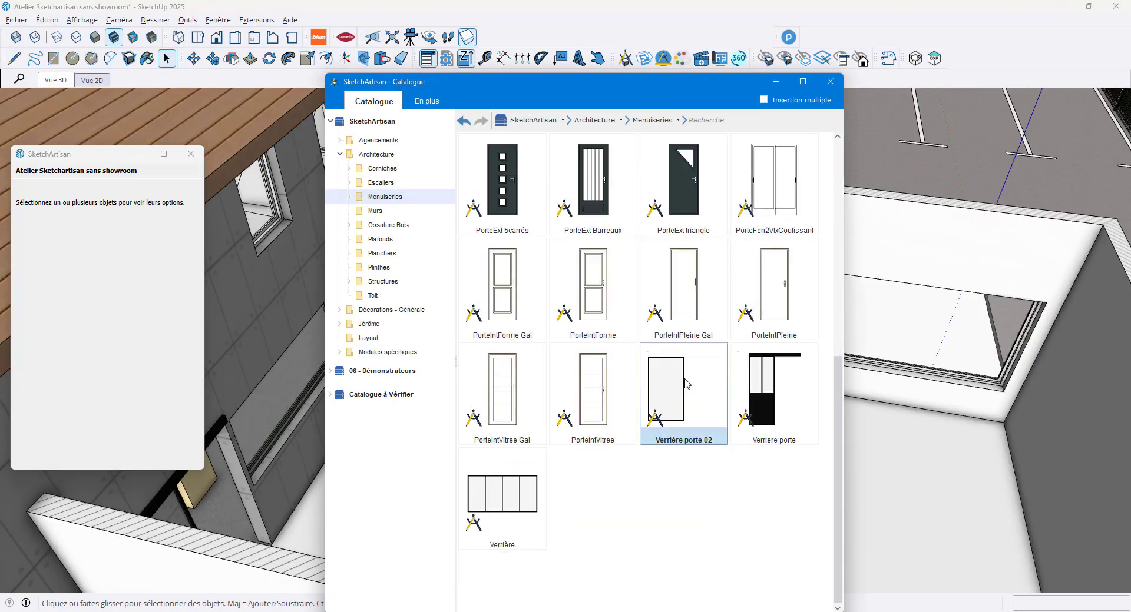
pyautogui.click(679, 405)
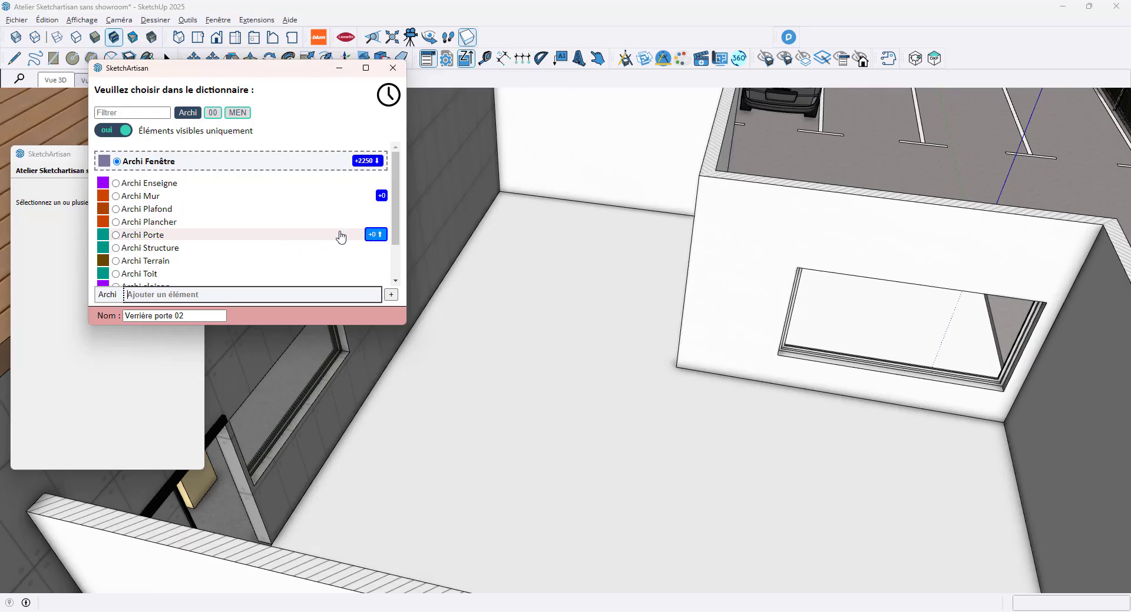
pyautogui.click(302, 237)
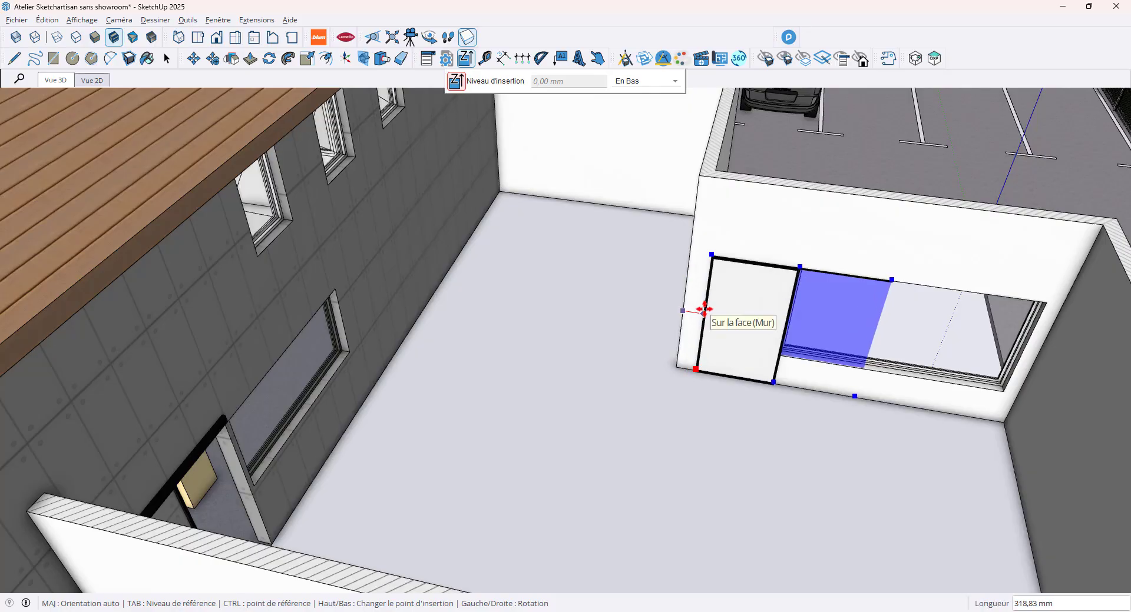
pyautogui.write('400')
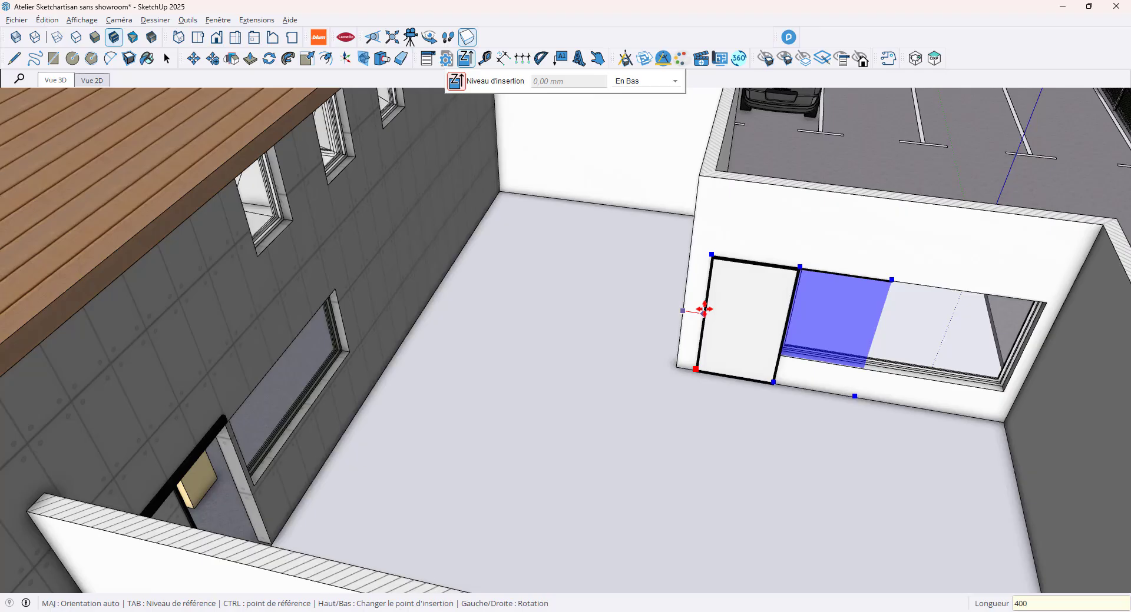
pyautogui.press('Return')
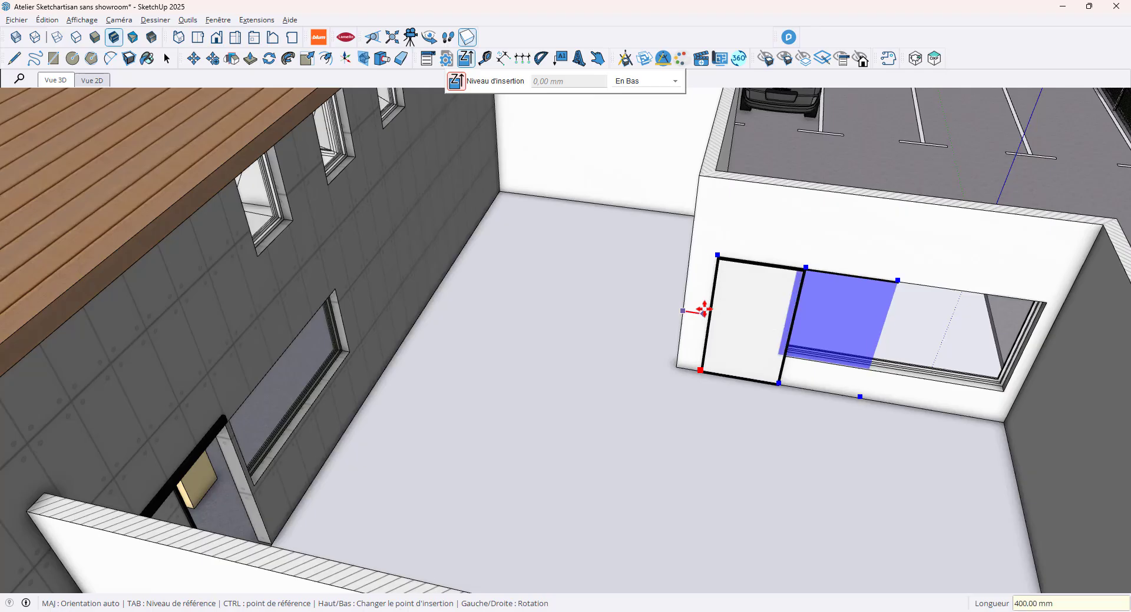
pyautogui.click(704, 309)
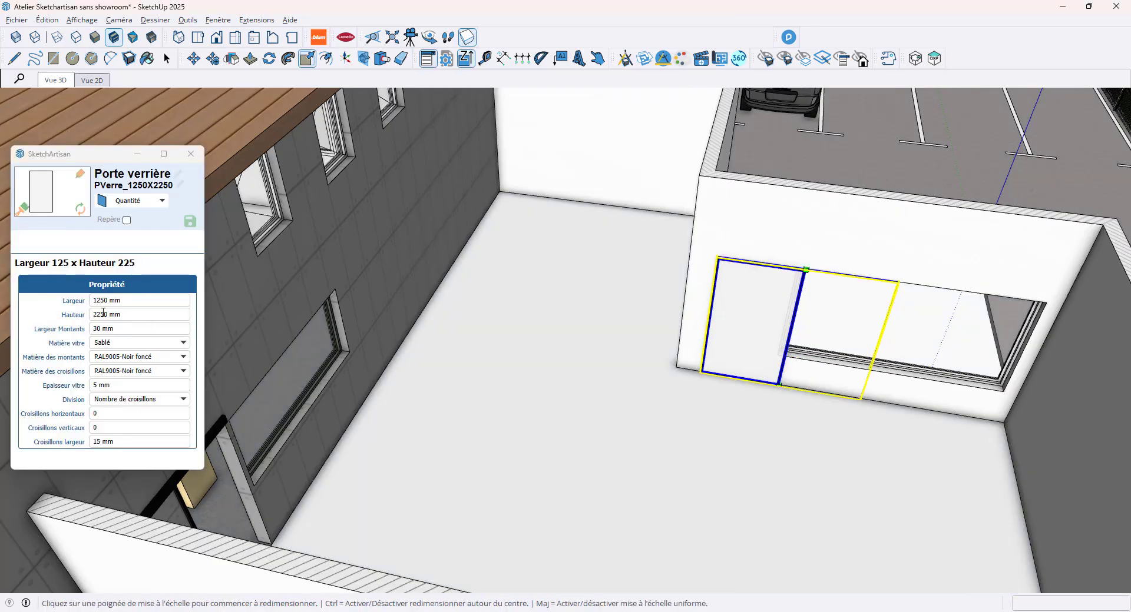
# - Set the glazed door's width to 930 mm and deselect it
pyautogui.click(125, 300)
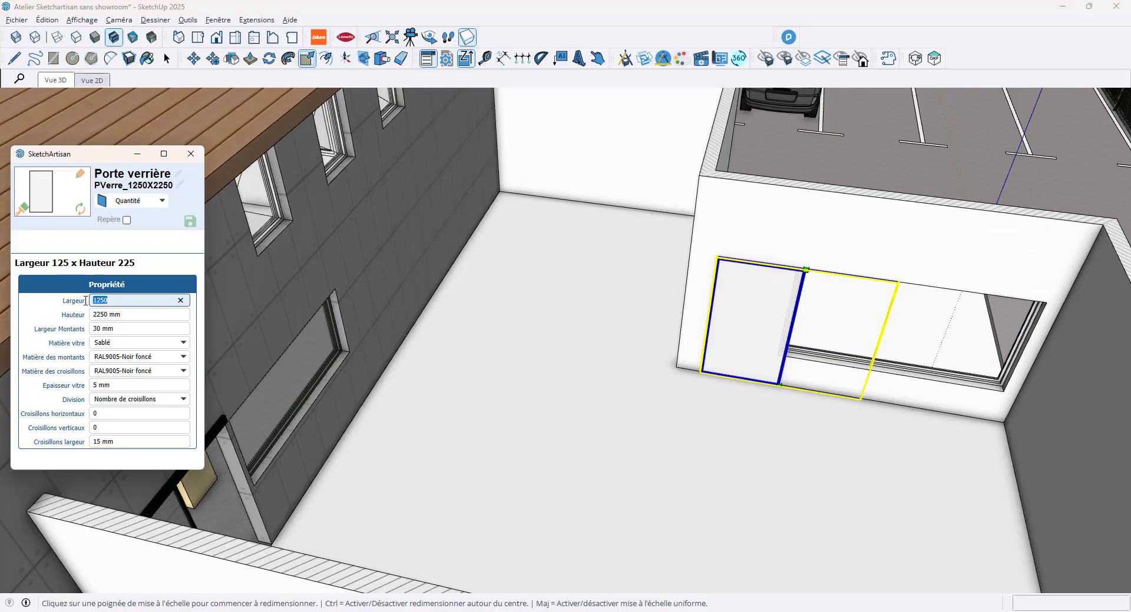
pyautogui.write('930')
pyautogui.press('Return')
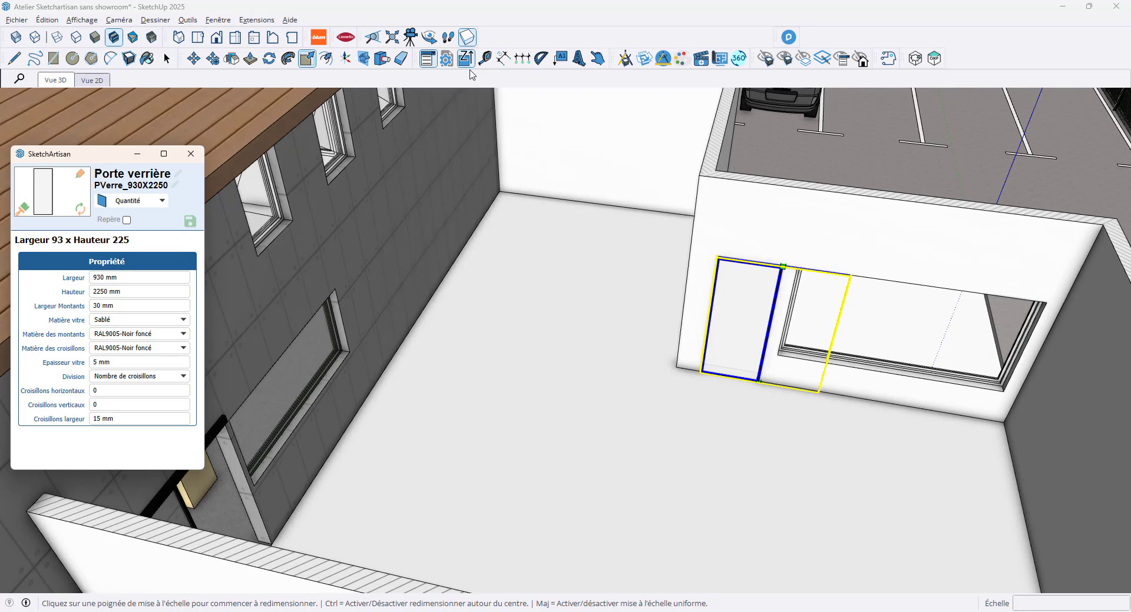
pyautogui.moveTo(713, 175); pyautogui.dragTo(744, 185, button='middle')
pyautogui.click(167, 59)
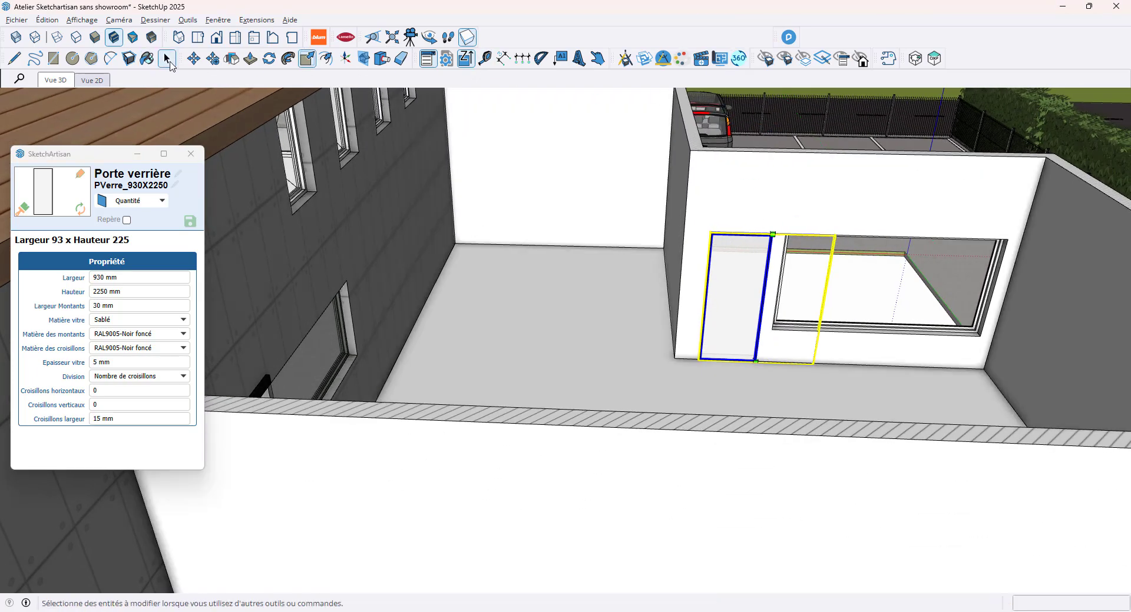
pyautogui.click(773, 288)
# - Test the sliding glazed door by opening and closing it with the interaction tool
pyautogui.scroll(3, 764, 291)
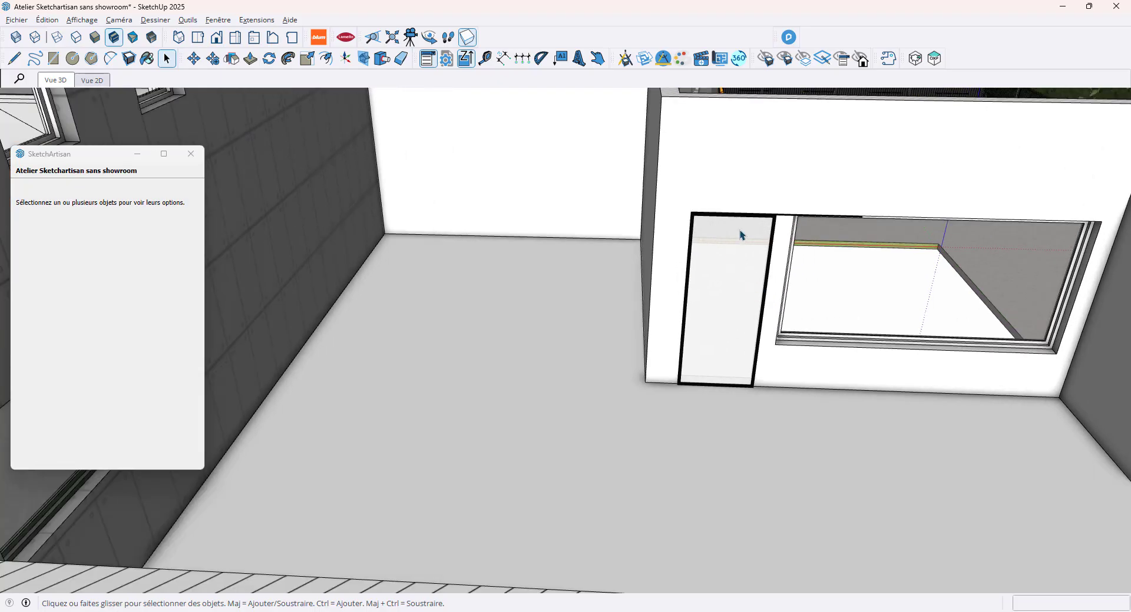
pyautogui.click(597, 58)
pyautogui.click(718, 294)
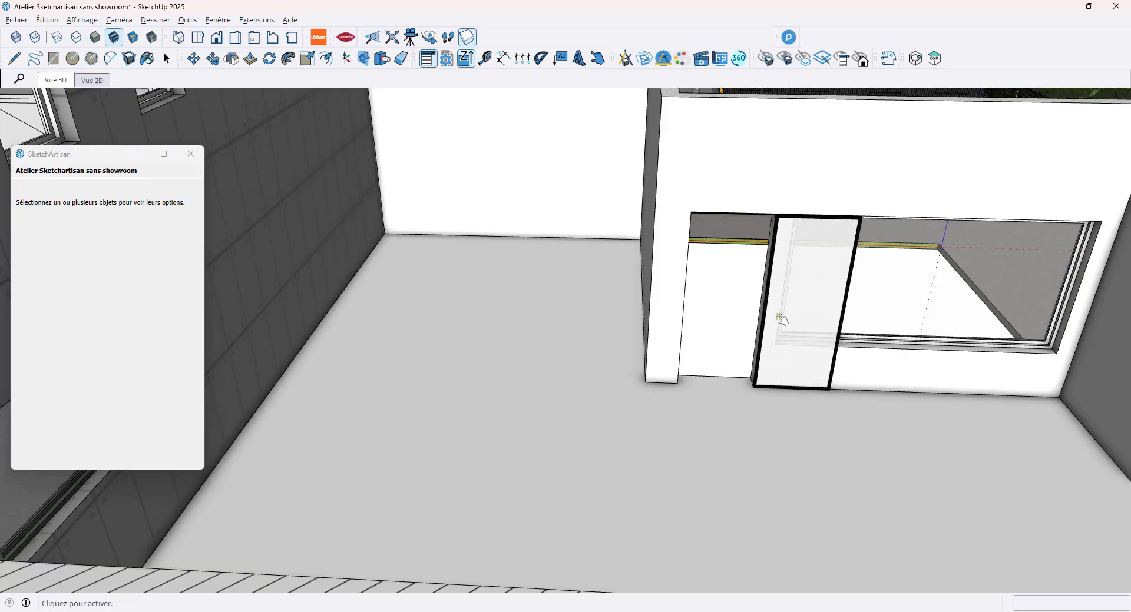
pyautogui.click(783, 318)
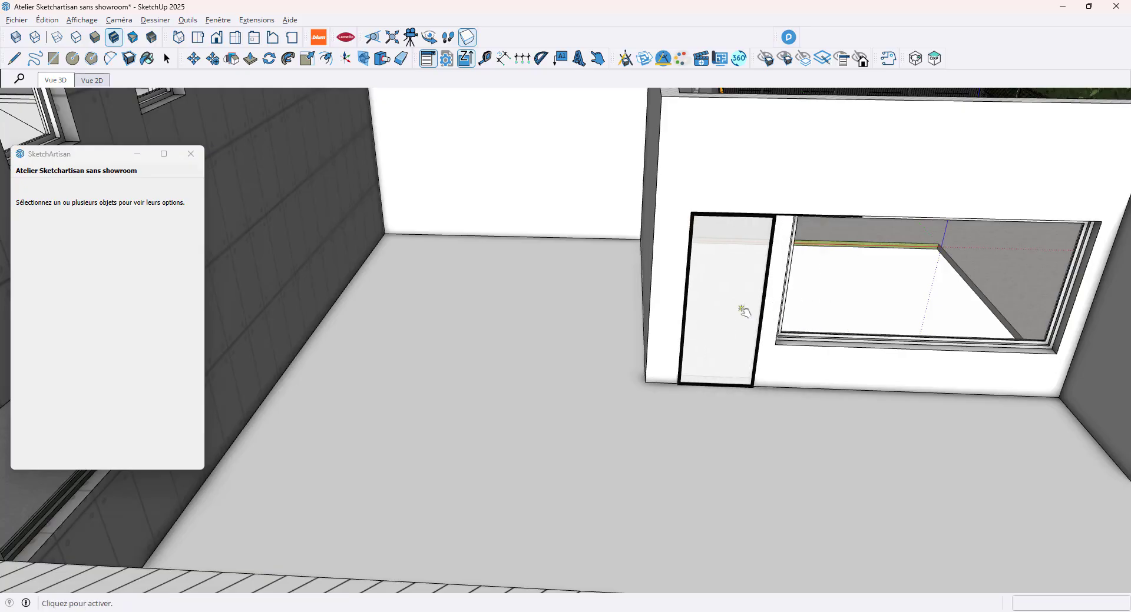
# - Reinsert the existing fixed window on the recess's other wall with its top at 2250 mm, 200 mm from the inner corner
pyautogui.moveTo(807, 365); pyautogui.dragTo(726, 360, button='middle')
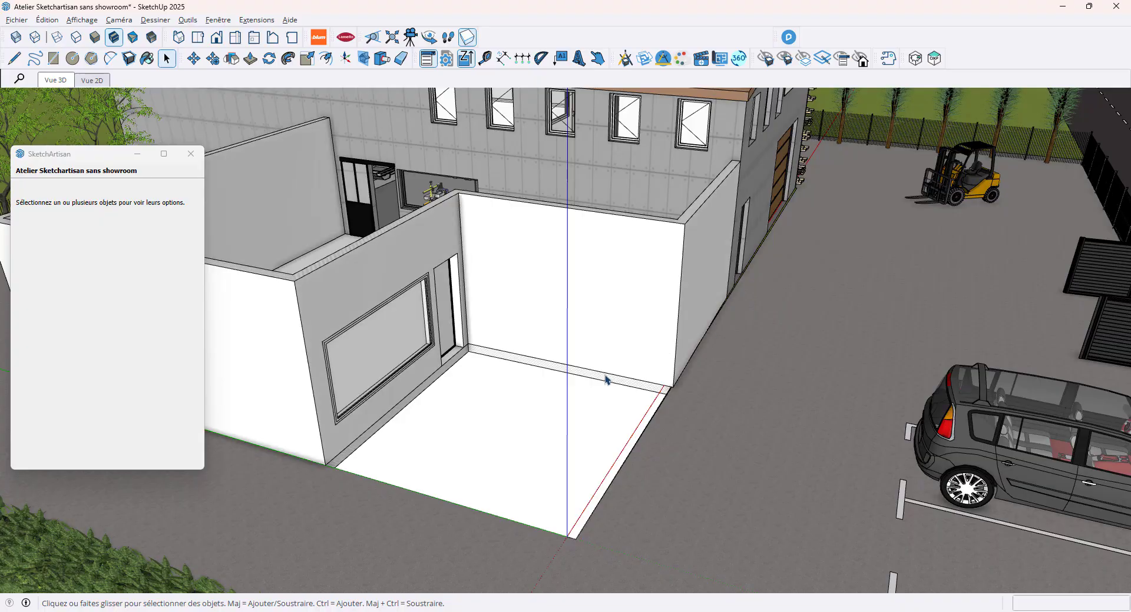
pyautogui.click(383, 337)
pyautogui.rightClick(384, 337)
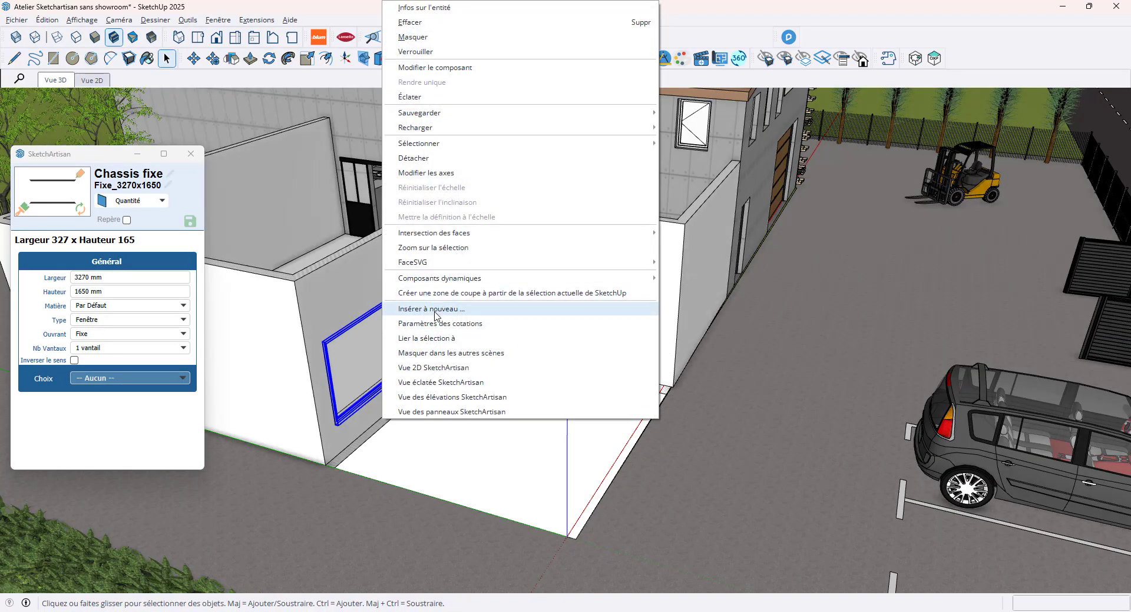
pyautogui.click(577, 309)
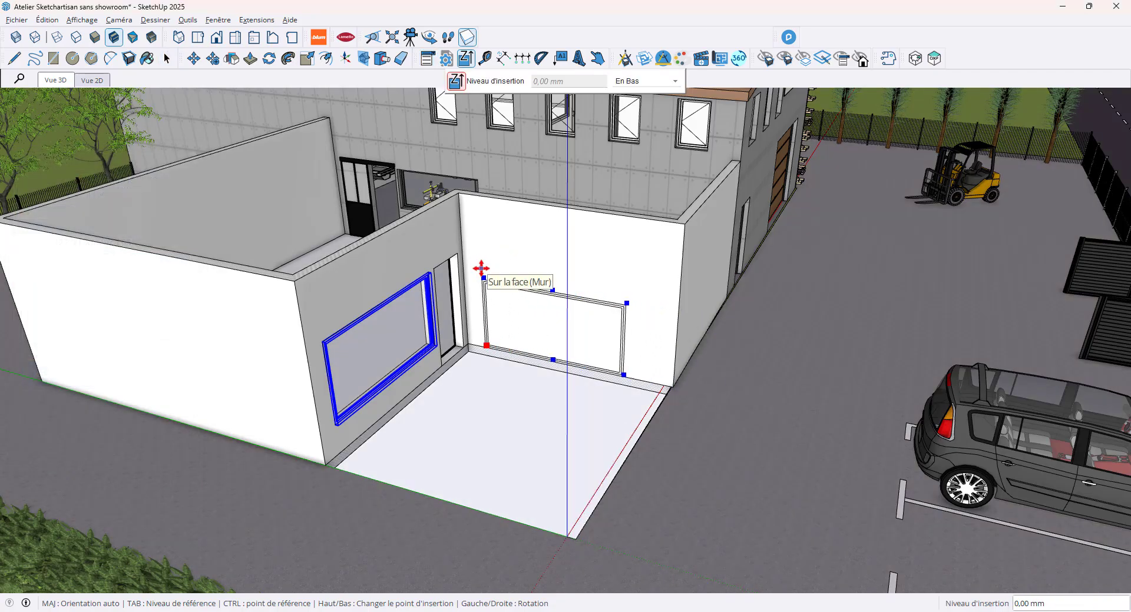
pyautogui.write('2250')
pyautogui.press('Return')
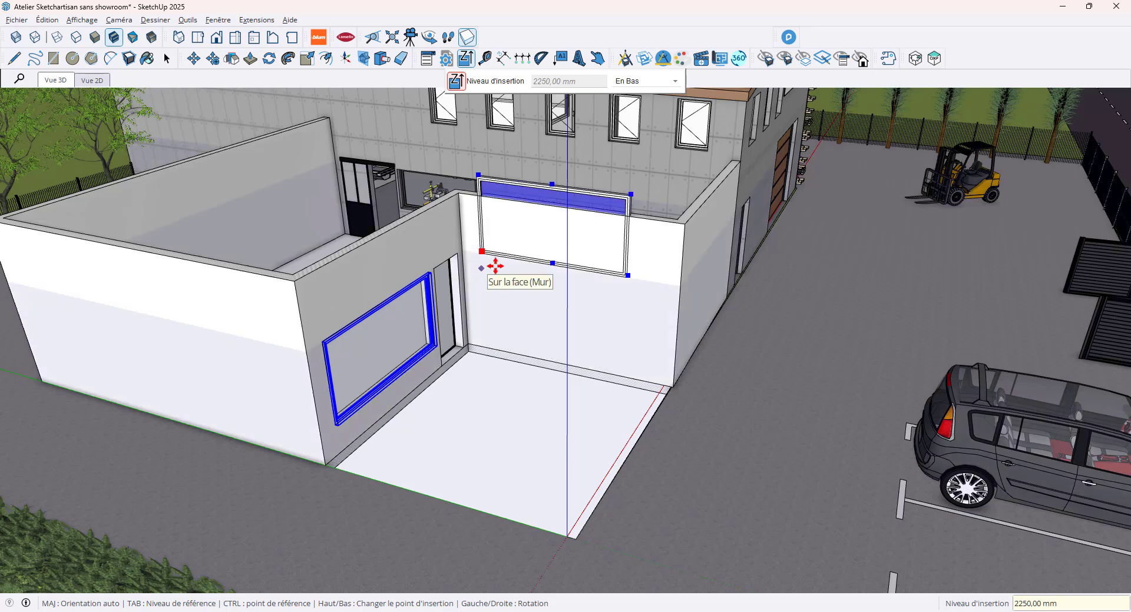
pyautogui.click(648, 82)
pyautogui.click(647, 94)
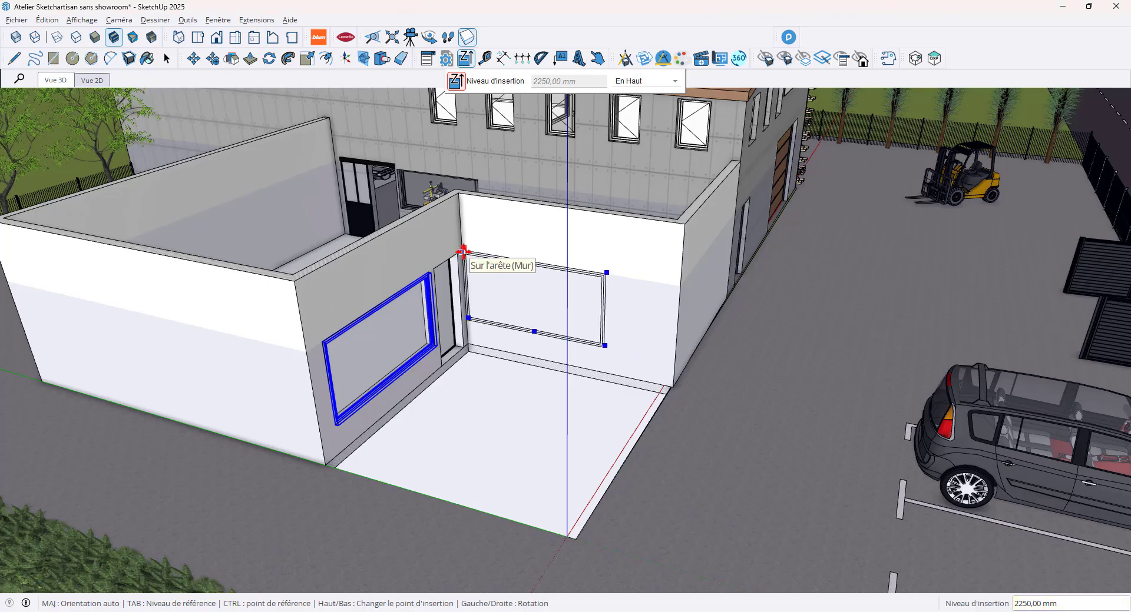
pyautogui.press('ctrl')
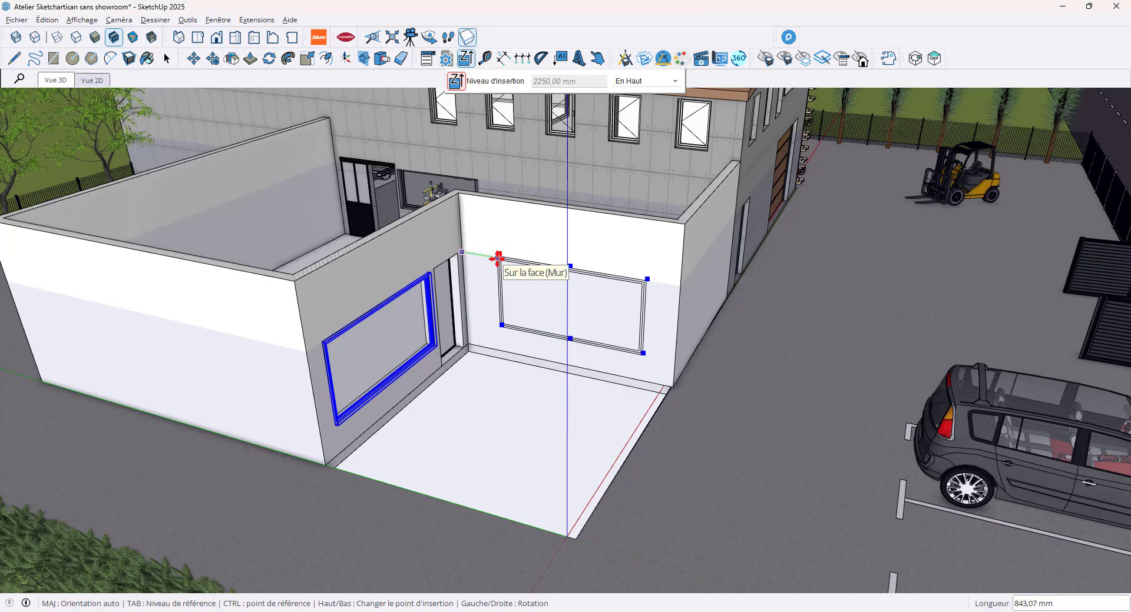
pyautogui.write('200')
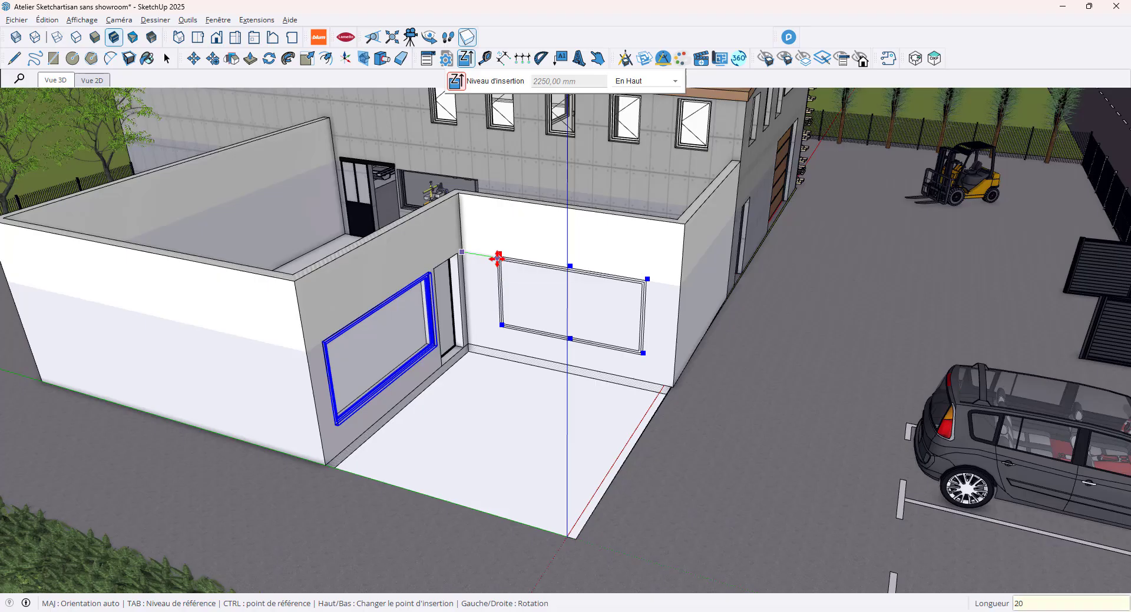
pyautogui.press('Return')
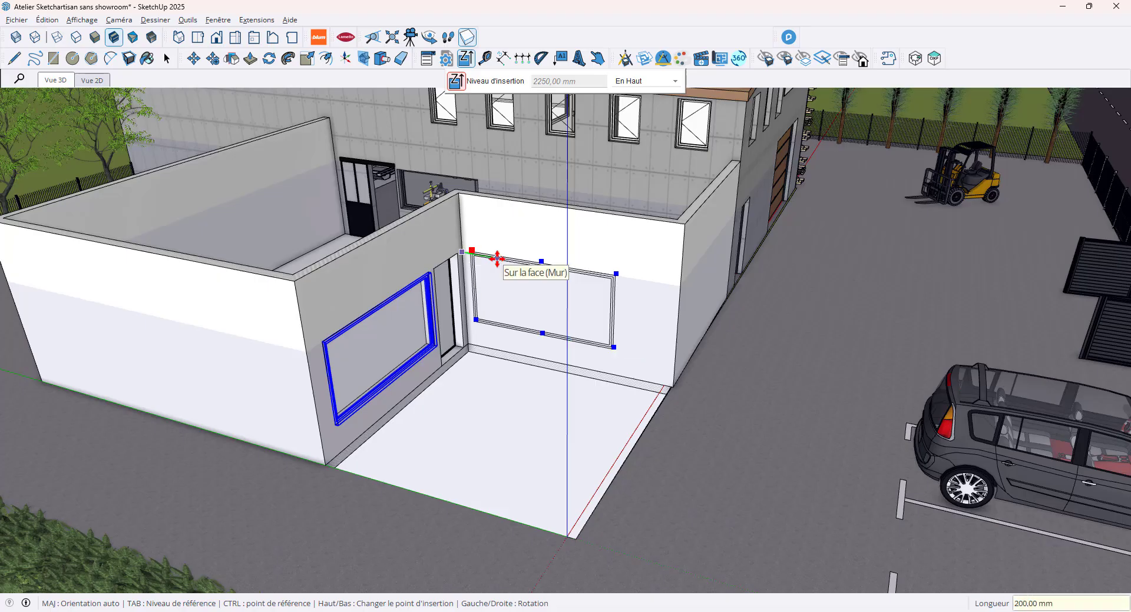
pyautogui.click(497, 259)
# - Set the new window's width to 3400 mm and move it about 720 mm along the green axis, away from the inner corner
pyautogui.click(112, 299)
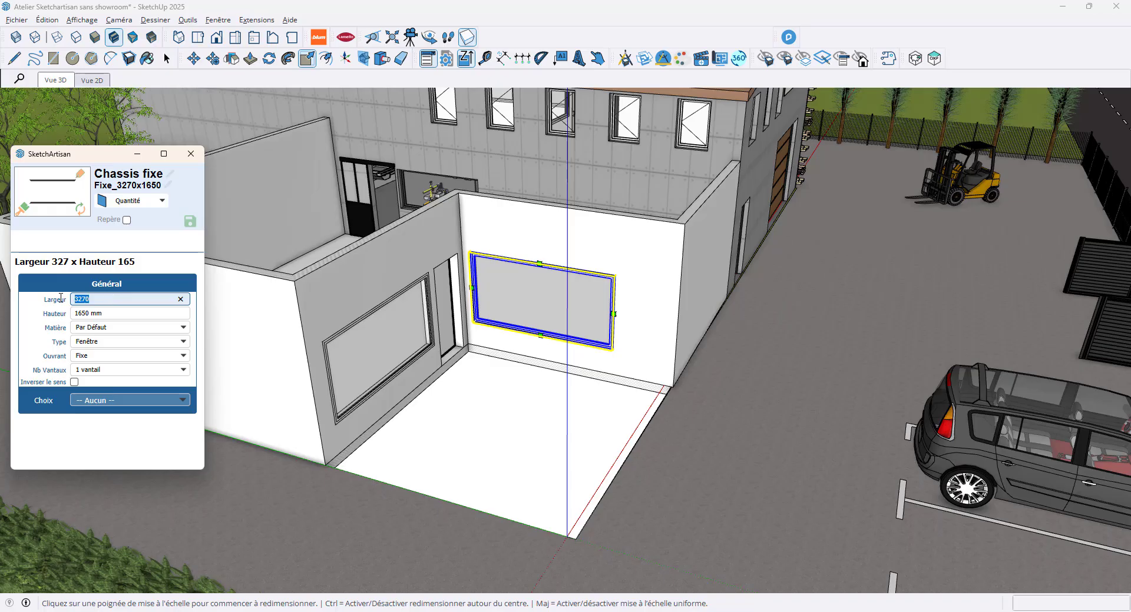
pyautogui.press('Return')
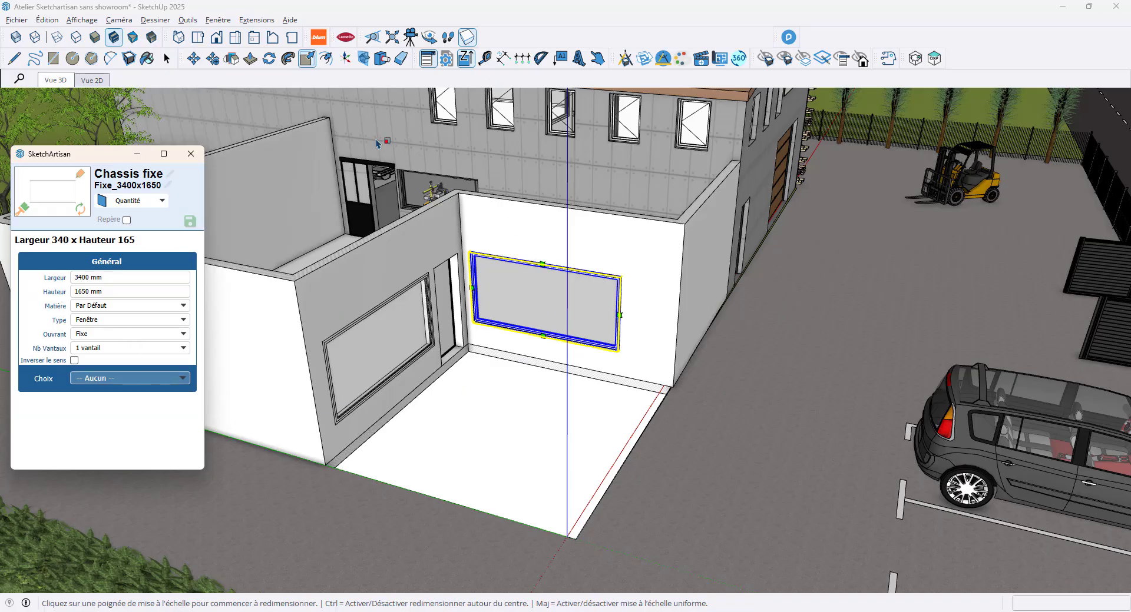
pyautogui.click(192, 59)
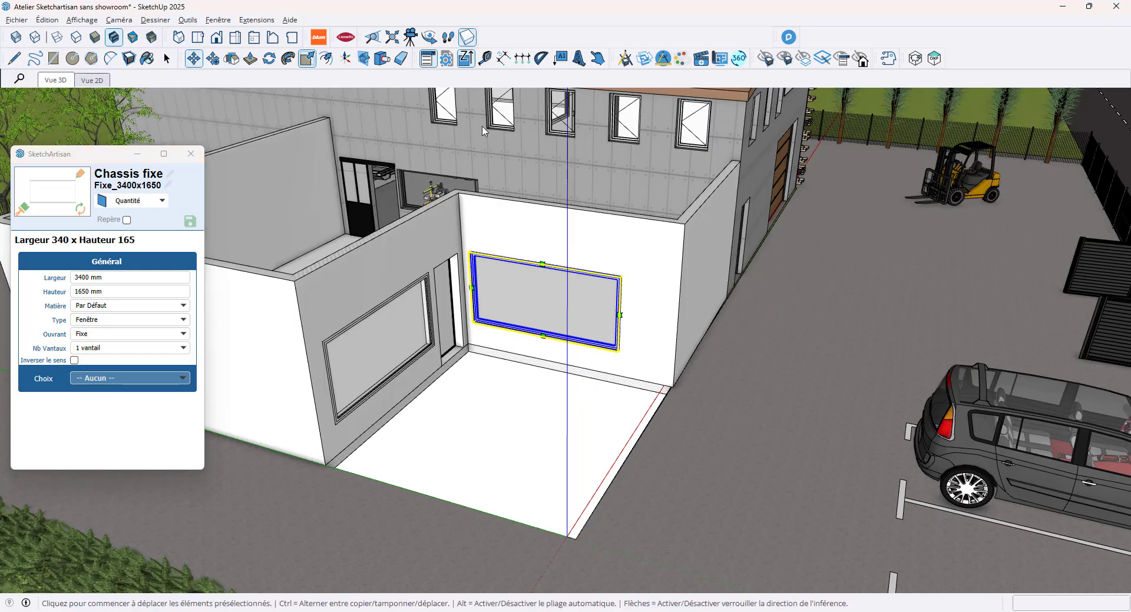
pyautogui.click(624, 276)
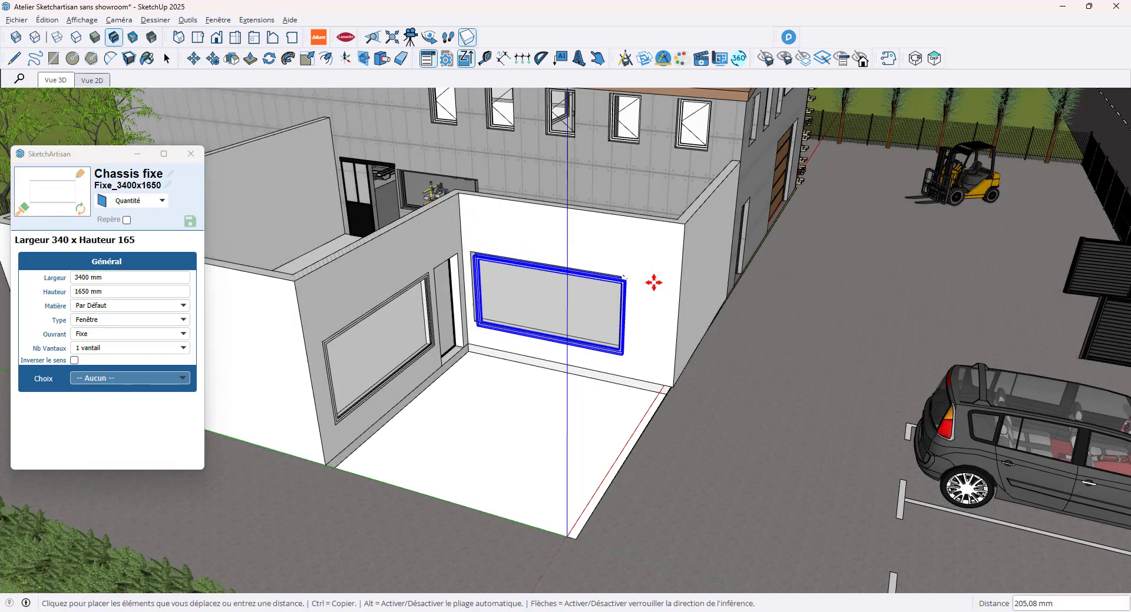
pyautogui.click(655, 281)
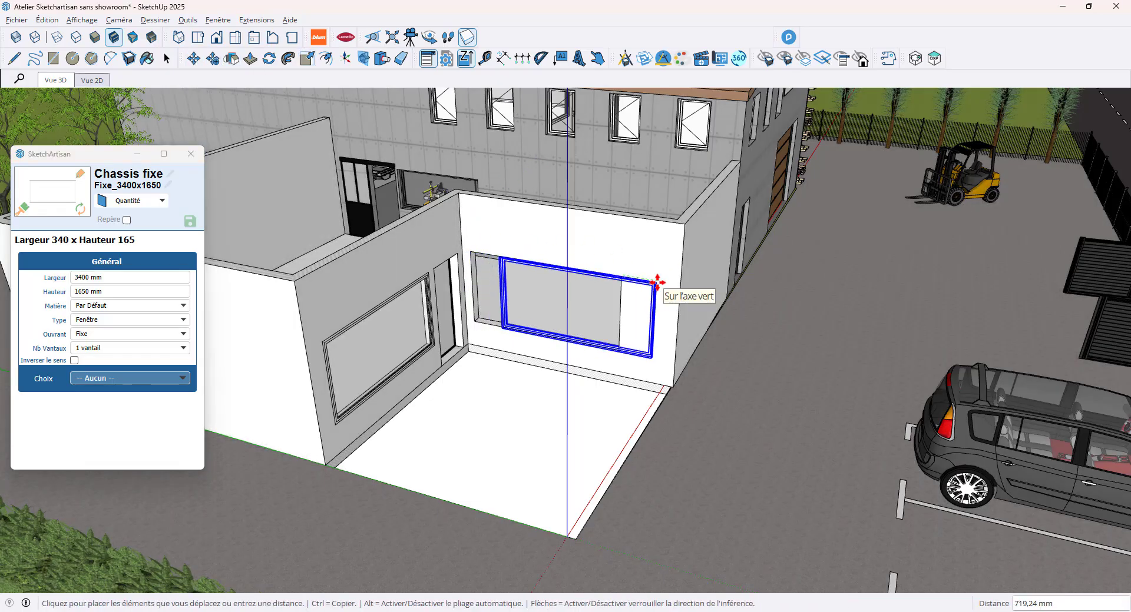
pyautogui.click(167, 58)
pyautogui.click(564, 314)
# - Insert a Chassis Fixe as Archi Fenêtre at the middle of the extension's front wall, with its insertion point centred horizontally
pyautogui.moveTo(564, 313); pyautogui.dragTo(471, 306, button='middle')
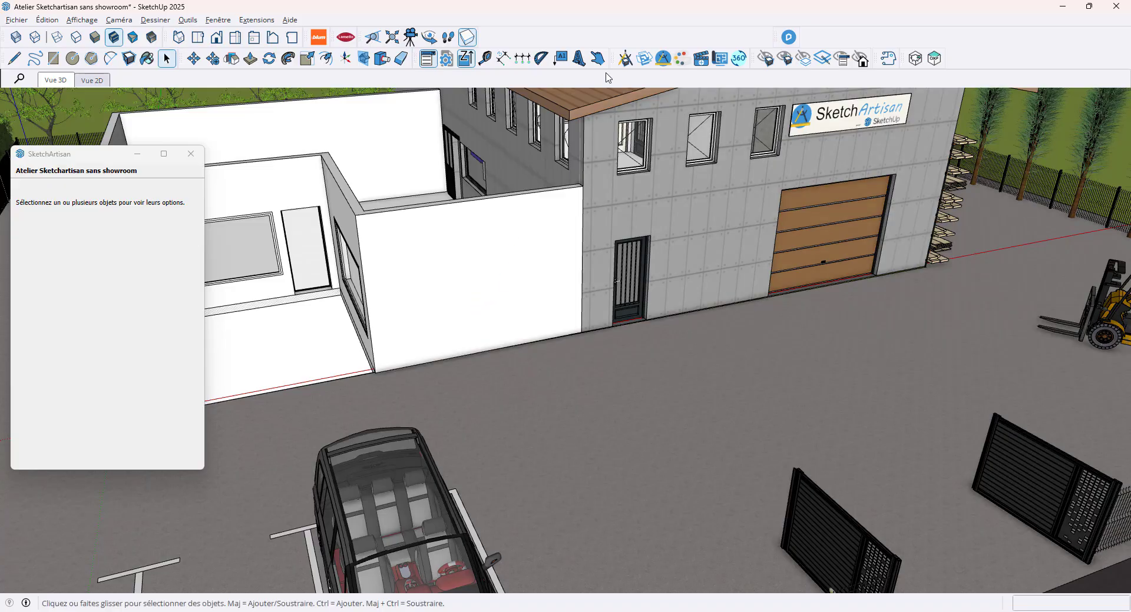
pyautogui.click(624, 59)
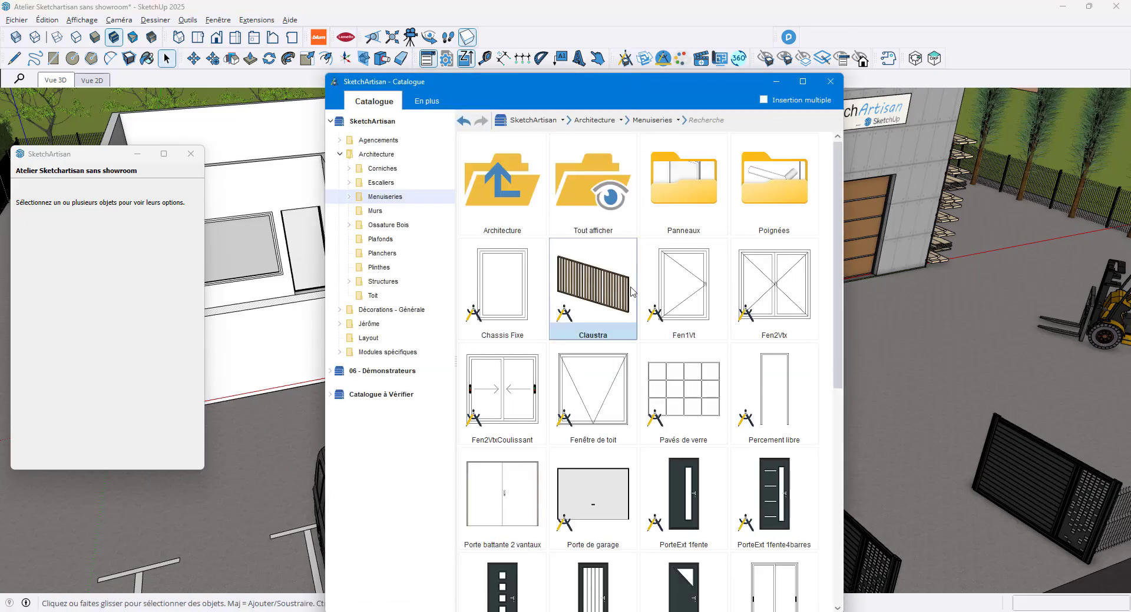
pyautogui.click(518, 298)
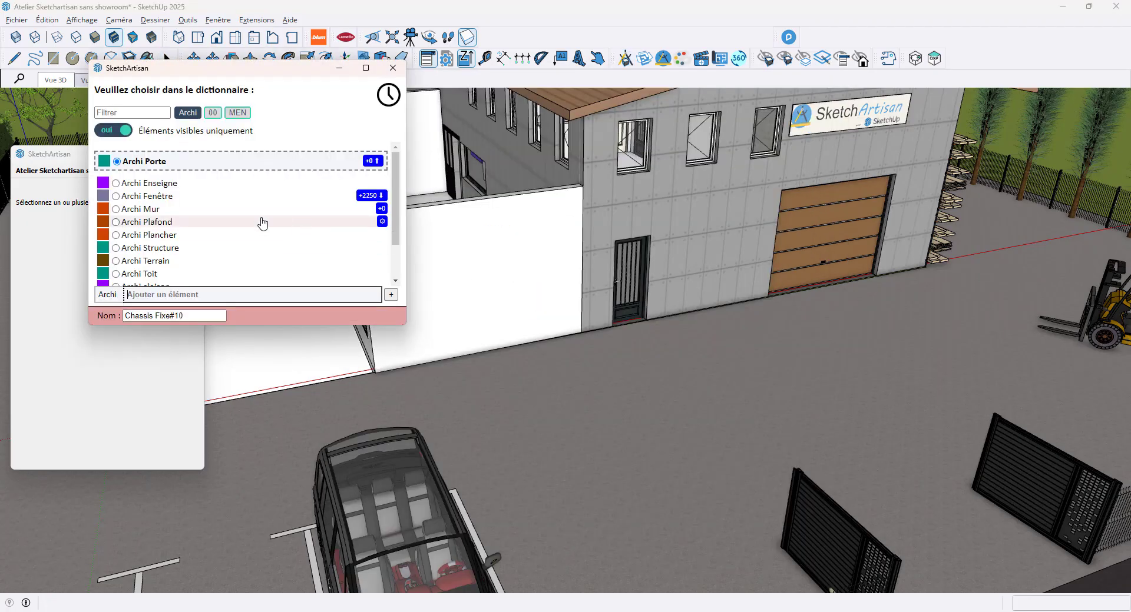
pyautogui.click(215, 199)
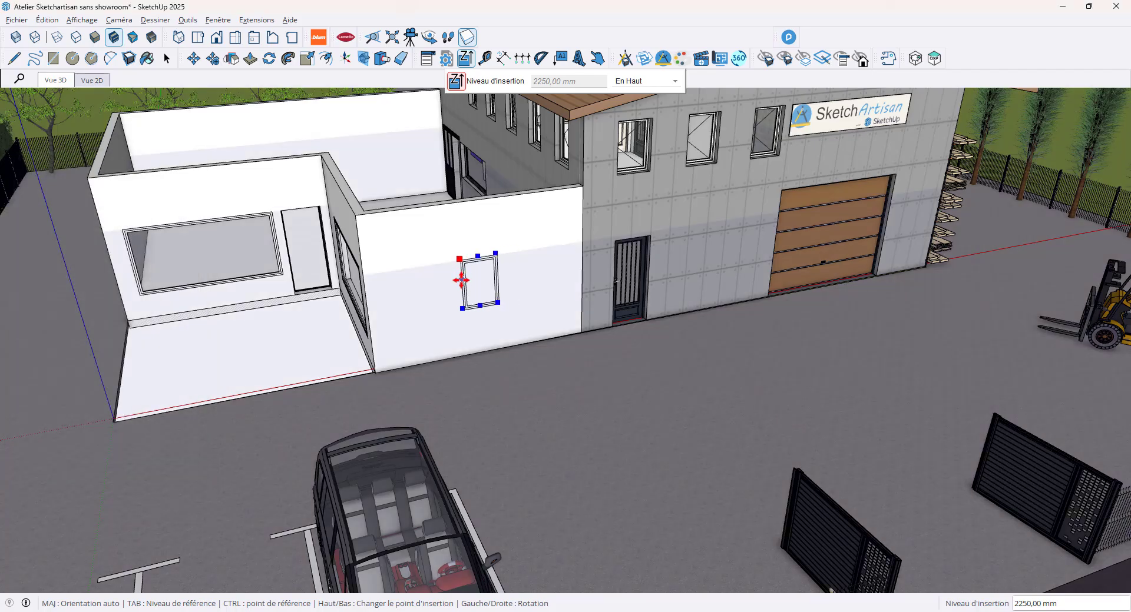
pyautogui.rightClick(459, 282)
pyautogui.moveTo(512, 318)
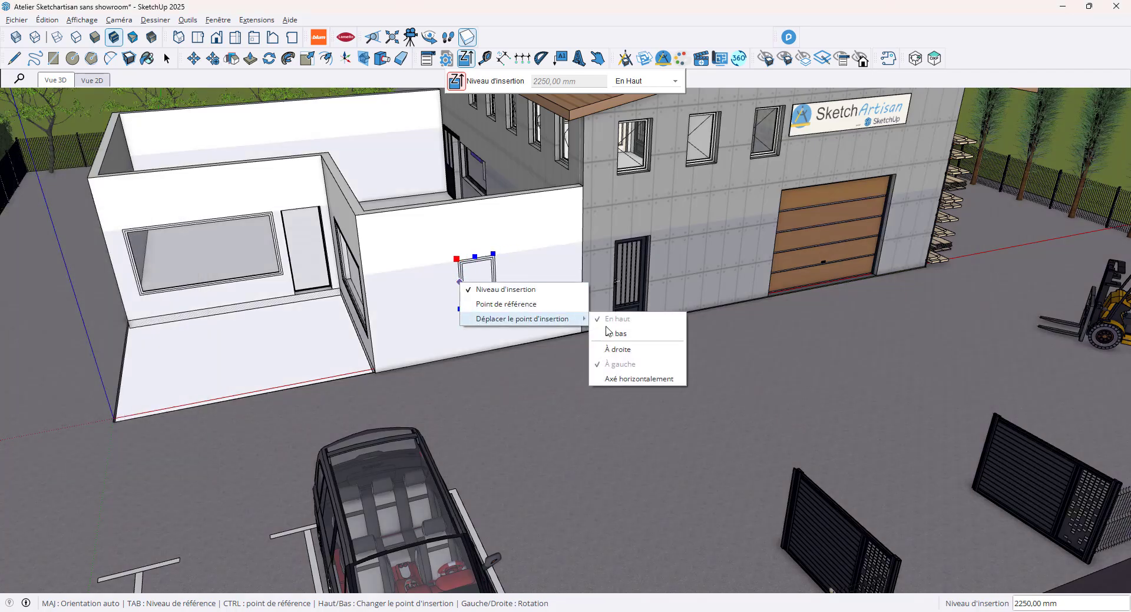
pyautogui.click(625, 379)
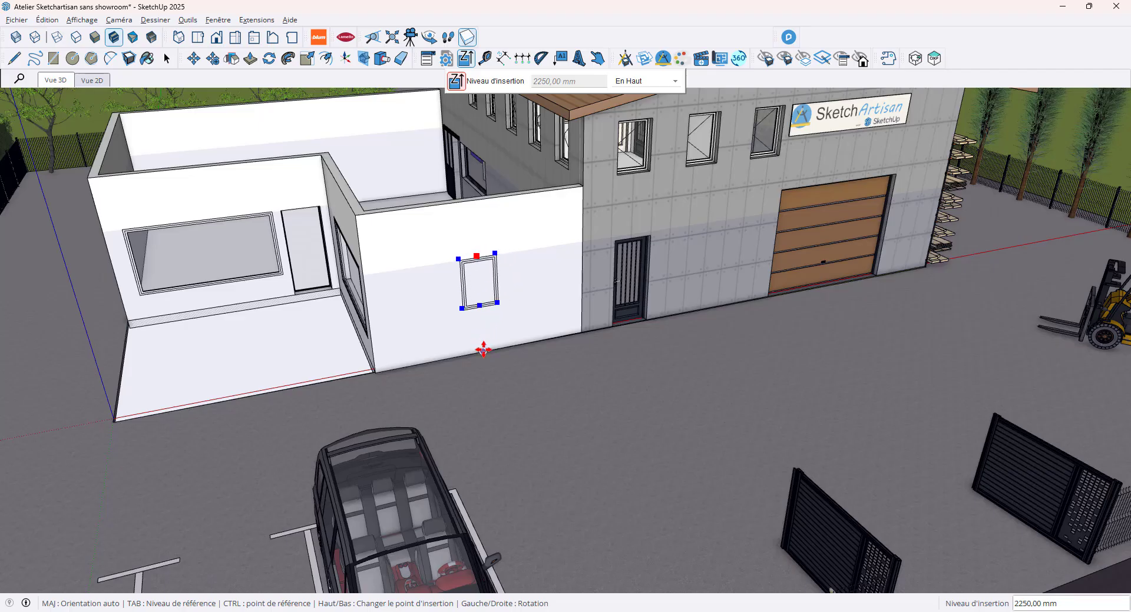
pyautogui.click(480, 351)
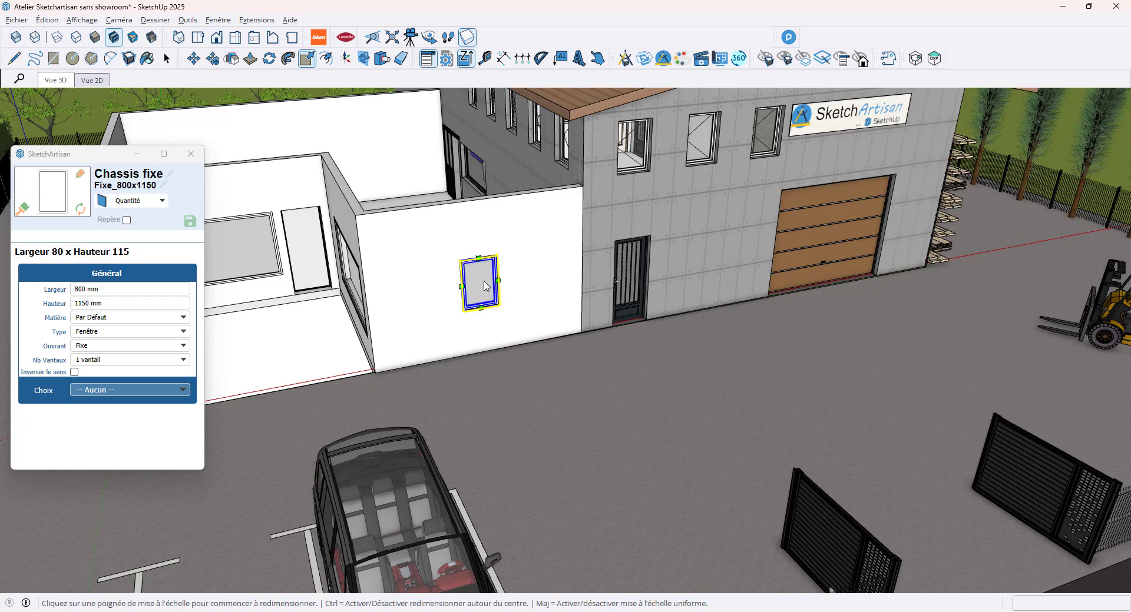
# - Set the front wall's fixed window width to 4200 mm
pyautogui.click(109, 293)
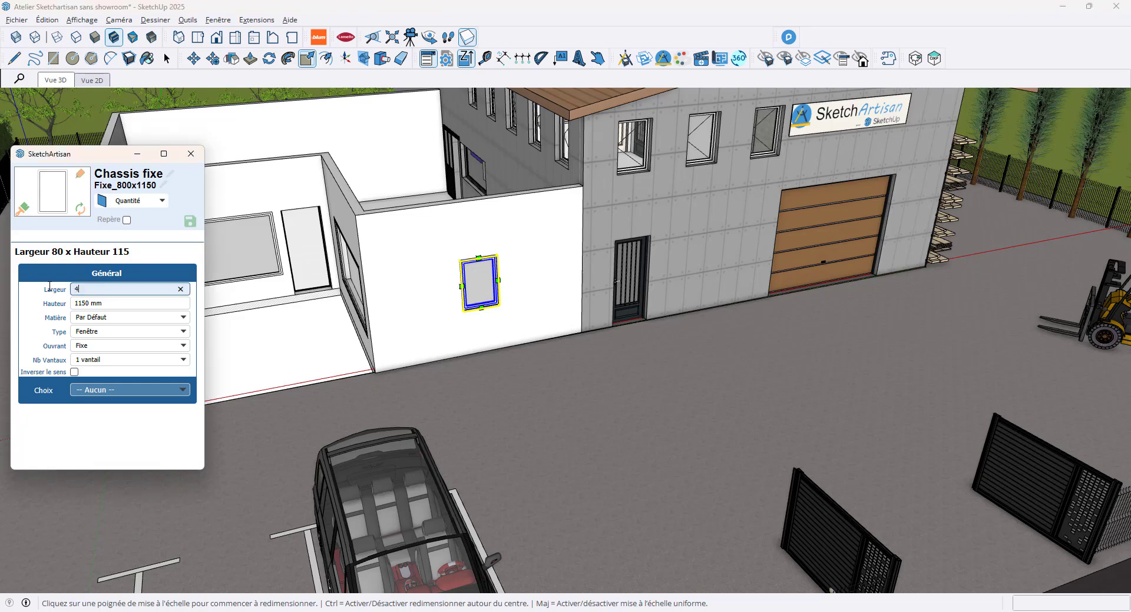
pyautogui.write('4200')
pyautogui.press('Return')
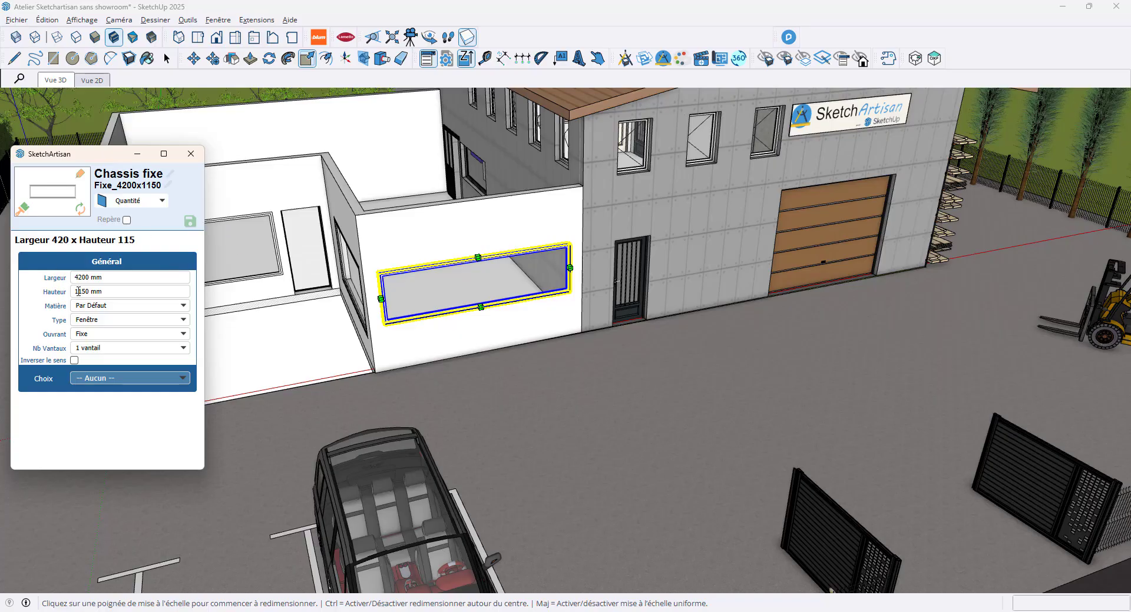
# - Set the height of the front wall's fixed window to 1650 mm
pyautogui.click(52, 292)
pyautogui.write('16')
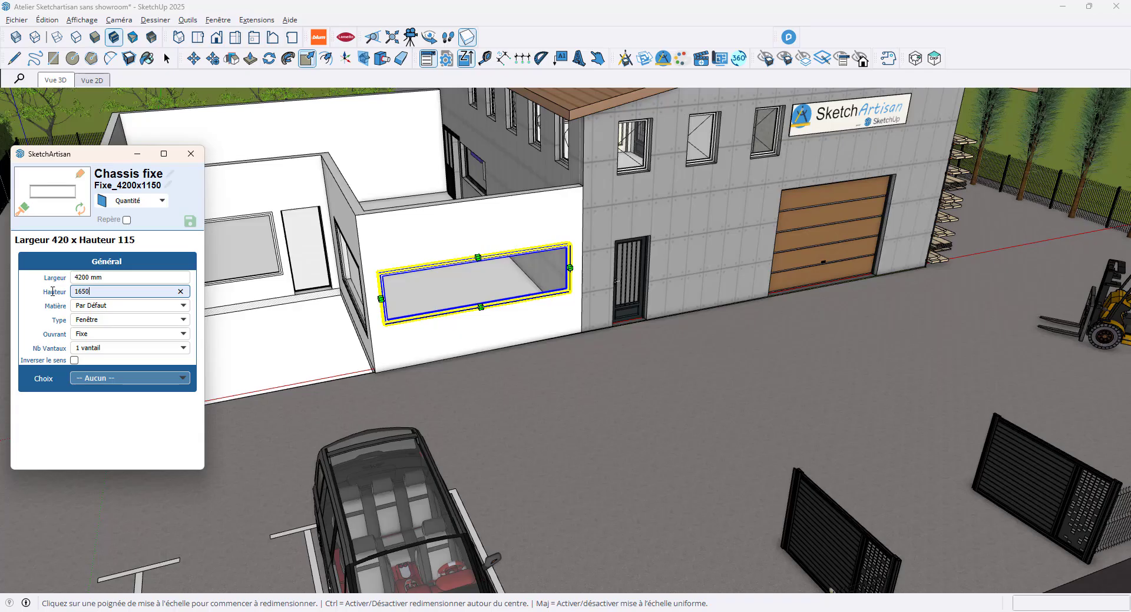
pyautogui.write('50')
pyautogui.press('Return')
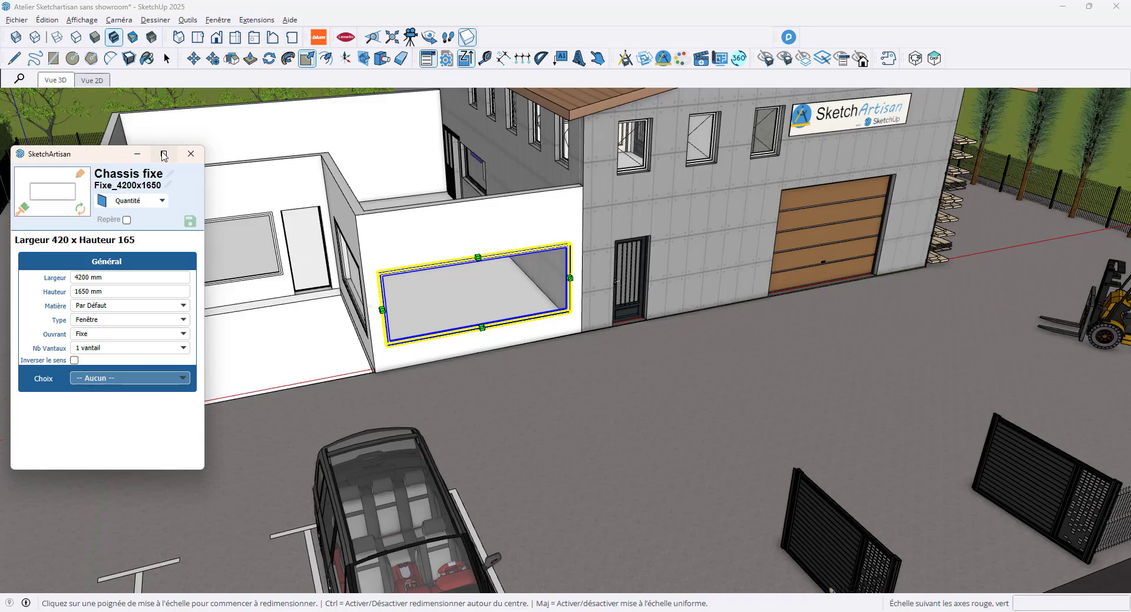
pyautogui.moveTo(447, 236); pyautogui.dragTo(607, 212, button='middle')
pyautogui.scroll(-5, 662, 213)
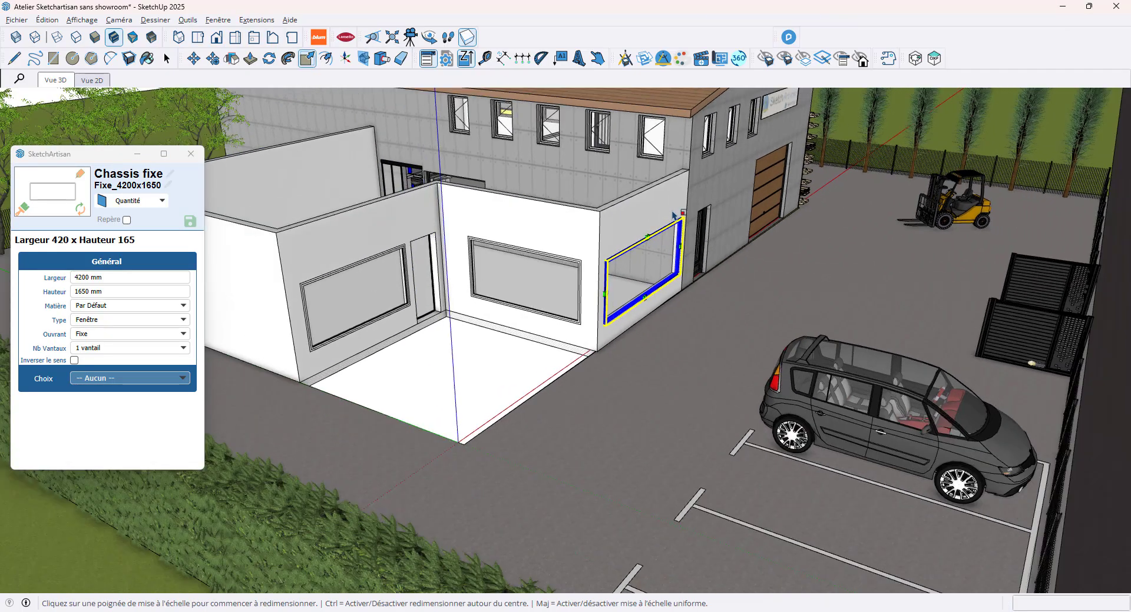
pyautogui.moveTo(517, 213); pyautogui.dragTo(576, 221, button='middle')
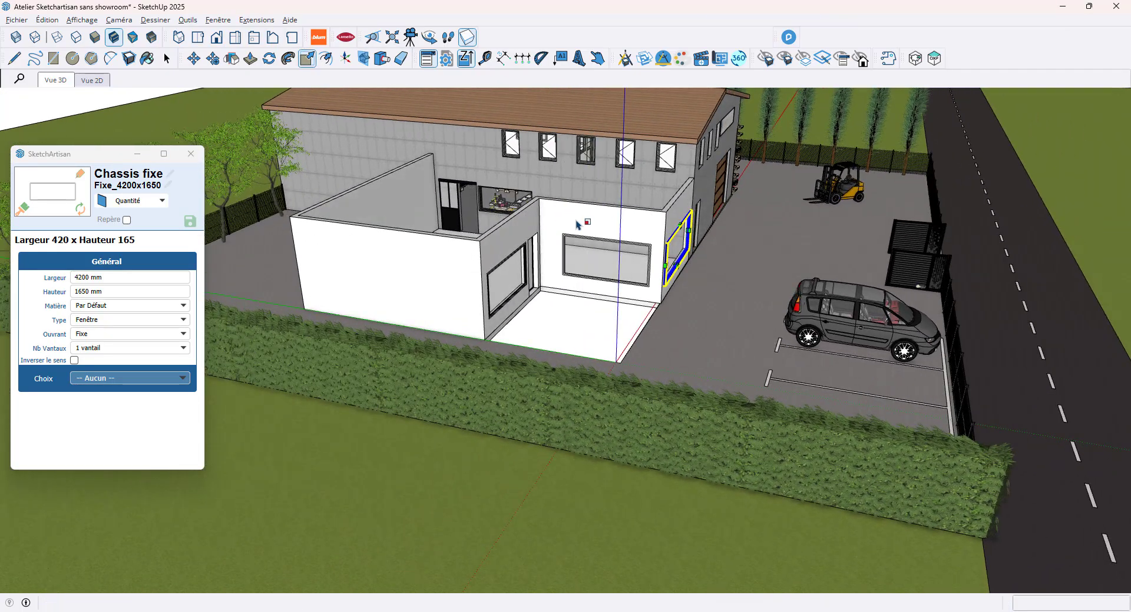
pyautogui.click(168, 62)
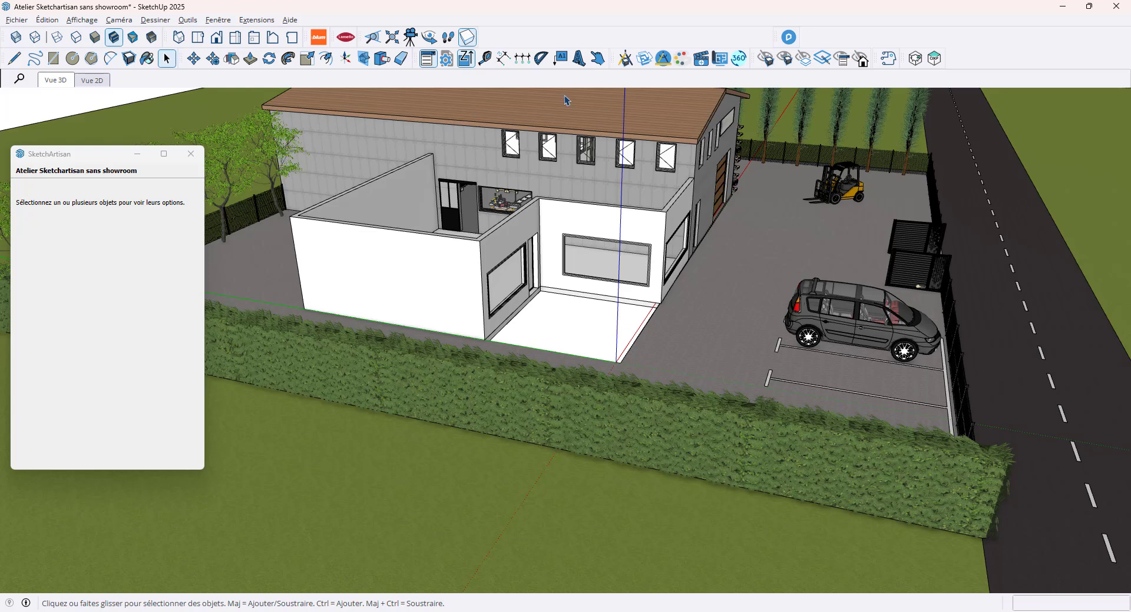
# - Insert a Chassis Fixe as Archi Fenêtre on the wall facing the hedge, insertion point À droite, 400 mm from the wall's recess-side corner
pyautogui.click(627, 58)
pyautogui.doubleClick(505, 295)
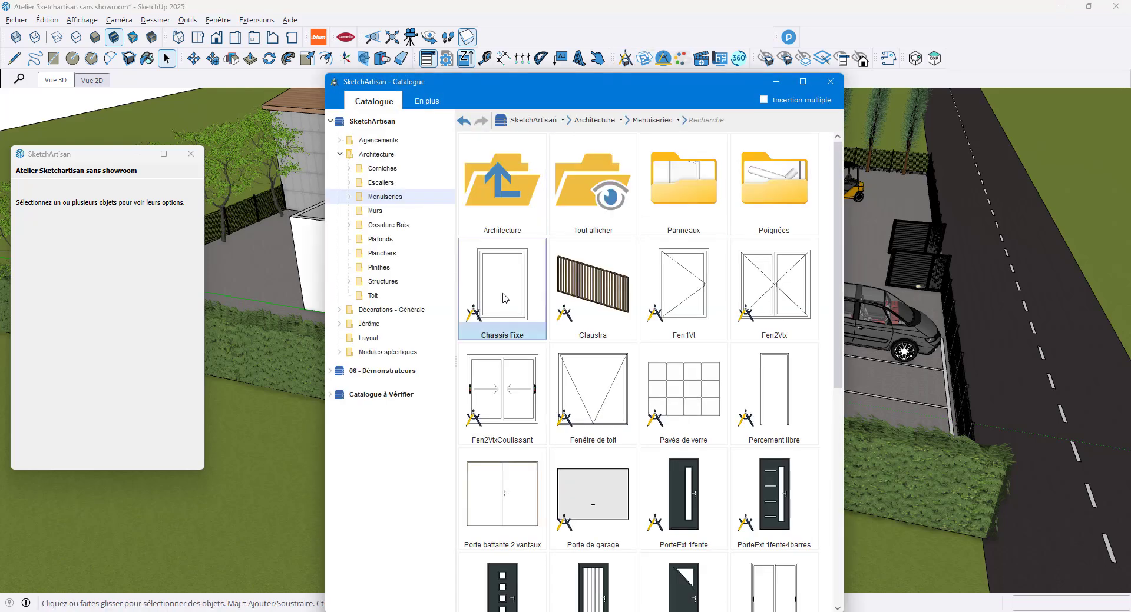
pyautogui.click(152, 168)
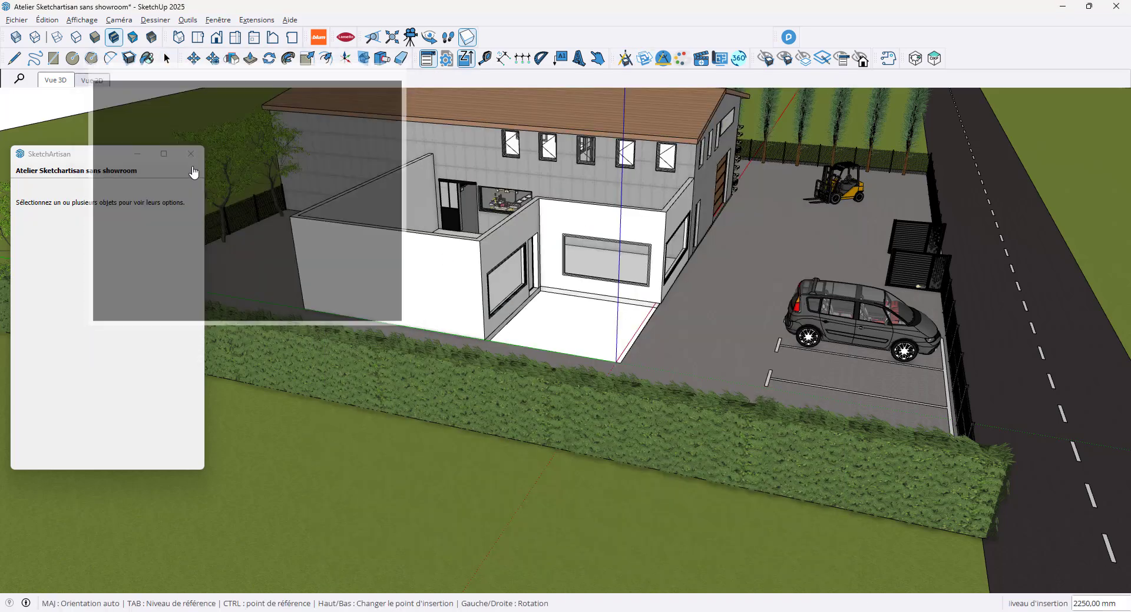
pyautogui.rightClick(440, 277)
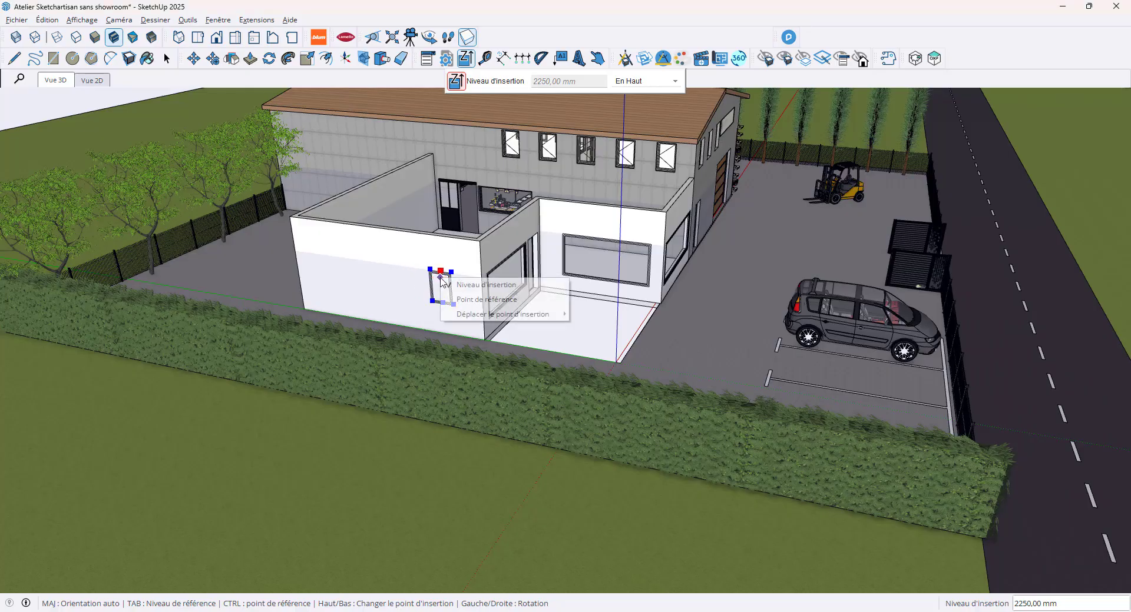
pyautogui.moveTo(554, 315)
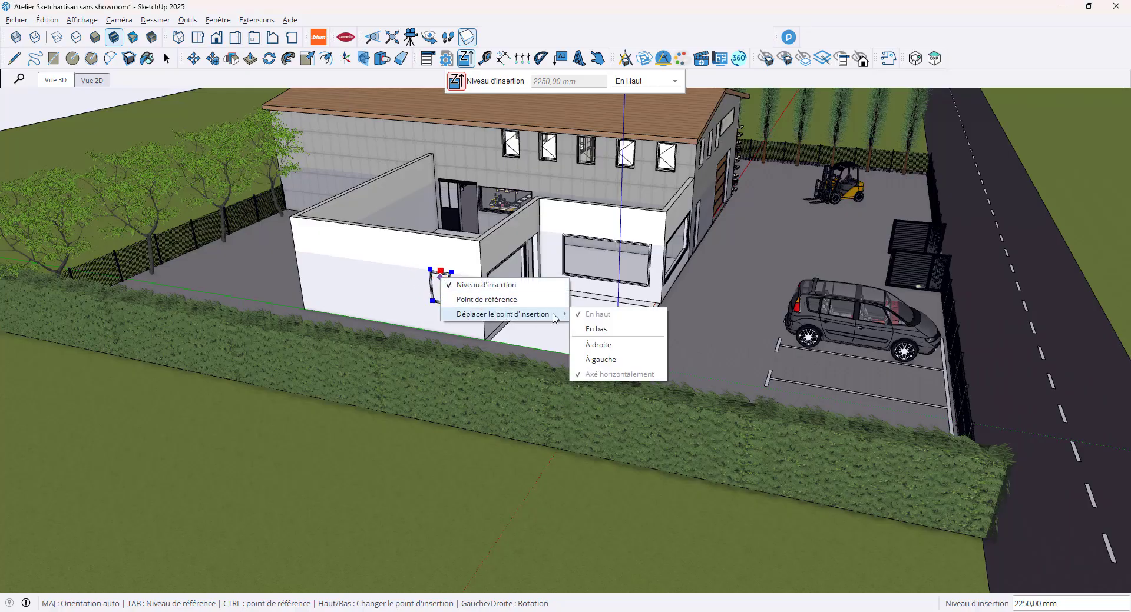
pyautogui.click(596, 358)
pyautogui.rightClick(436, 264)
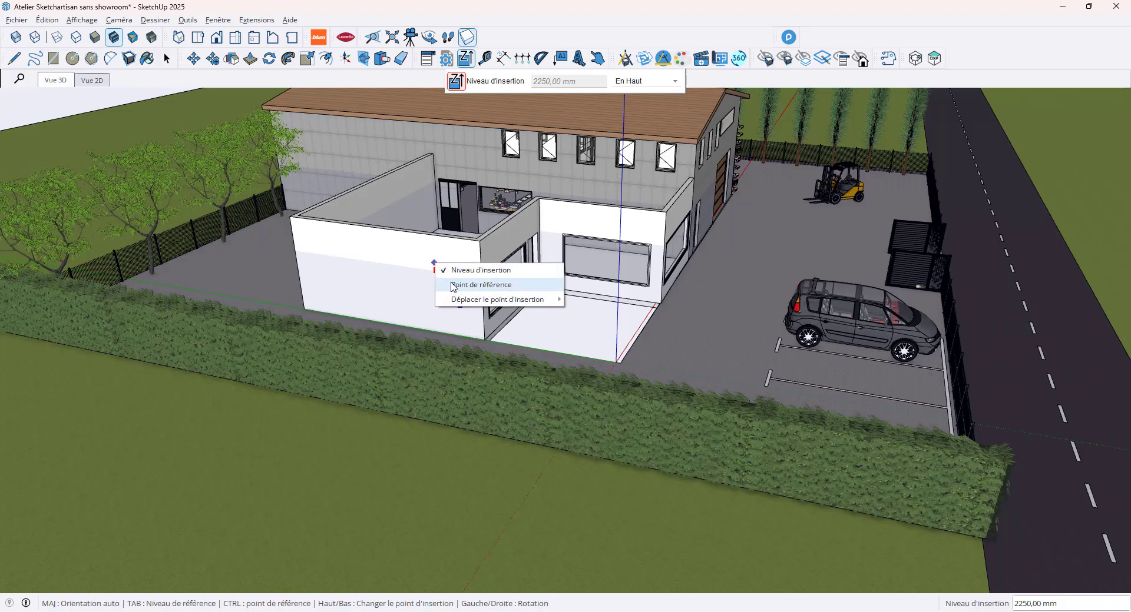
pyautogui.moveTo(518, 300)
pyautogui.click(591, 331)
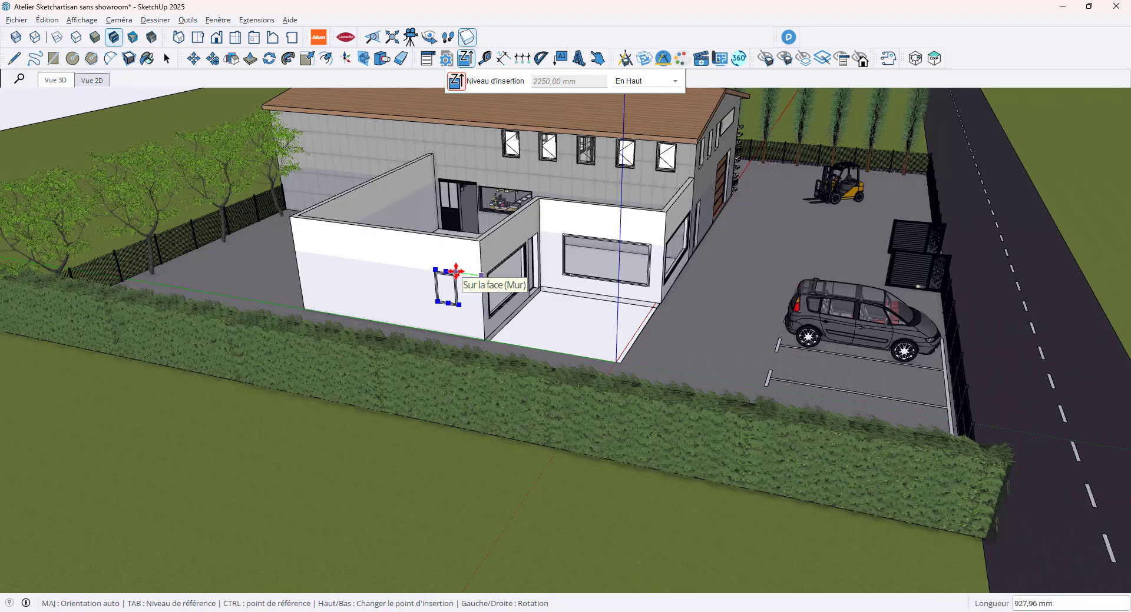
pyautogui.write('400')
pyautogui.press('Return')
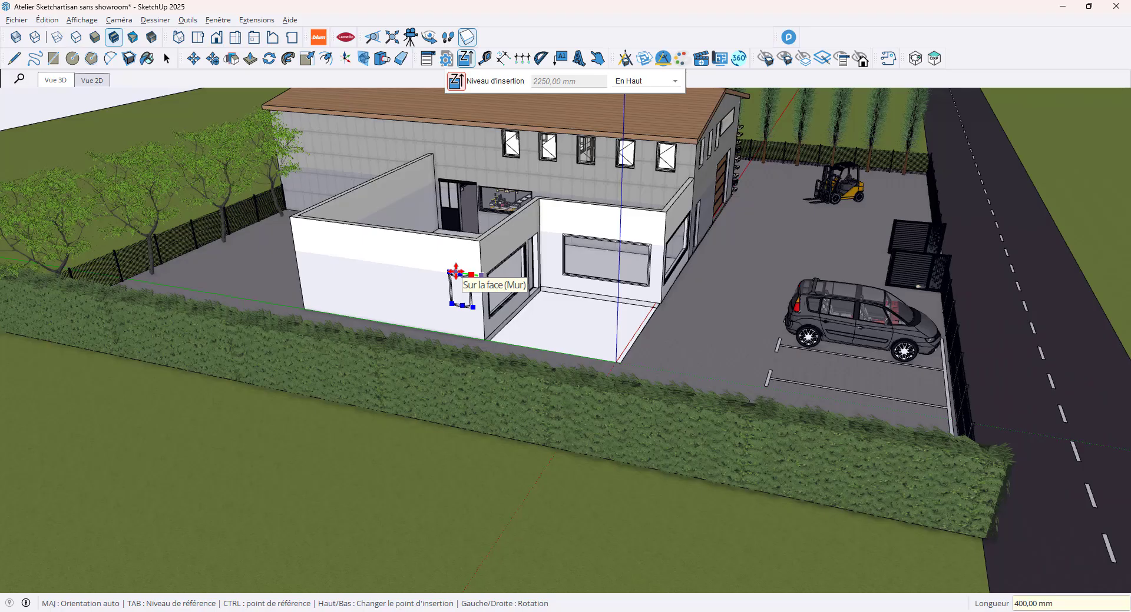
pyautogui.click(455, 272)
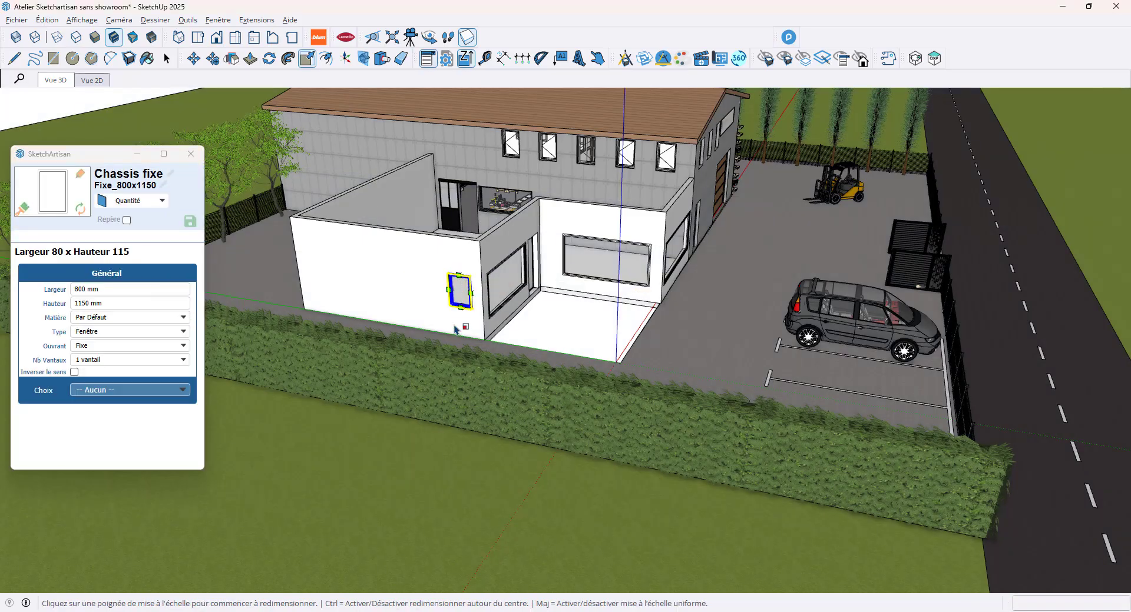
# - Set the hedge-side fixed window to 3500 mm wide and 1650 mm high
pyautogui.click(81, 290)
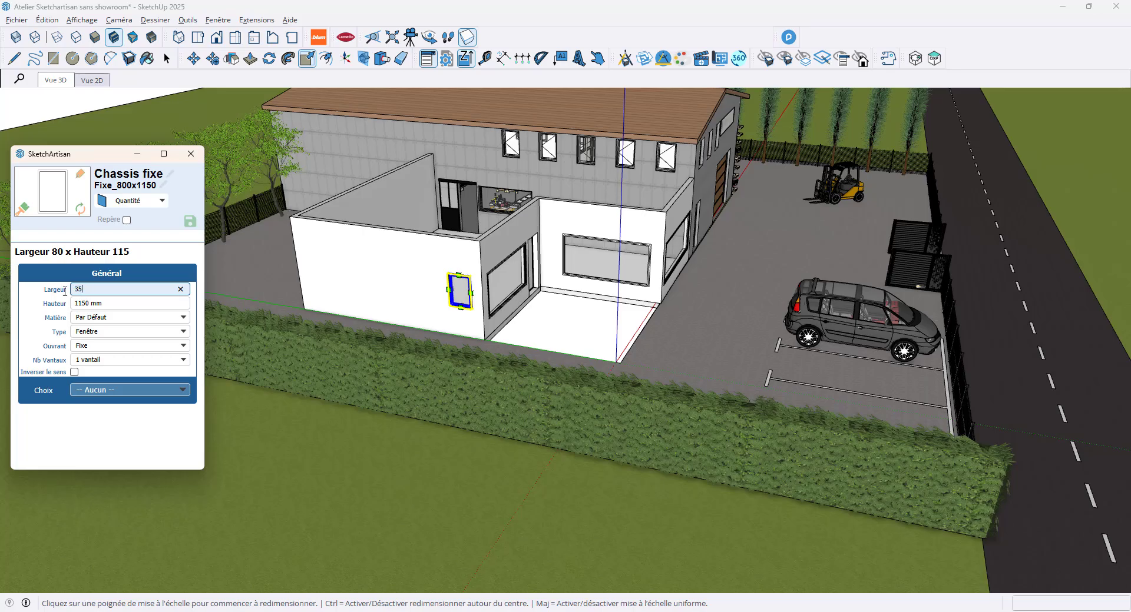
pyautogui.press('Return')
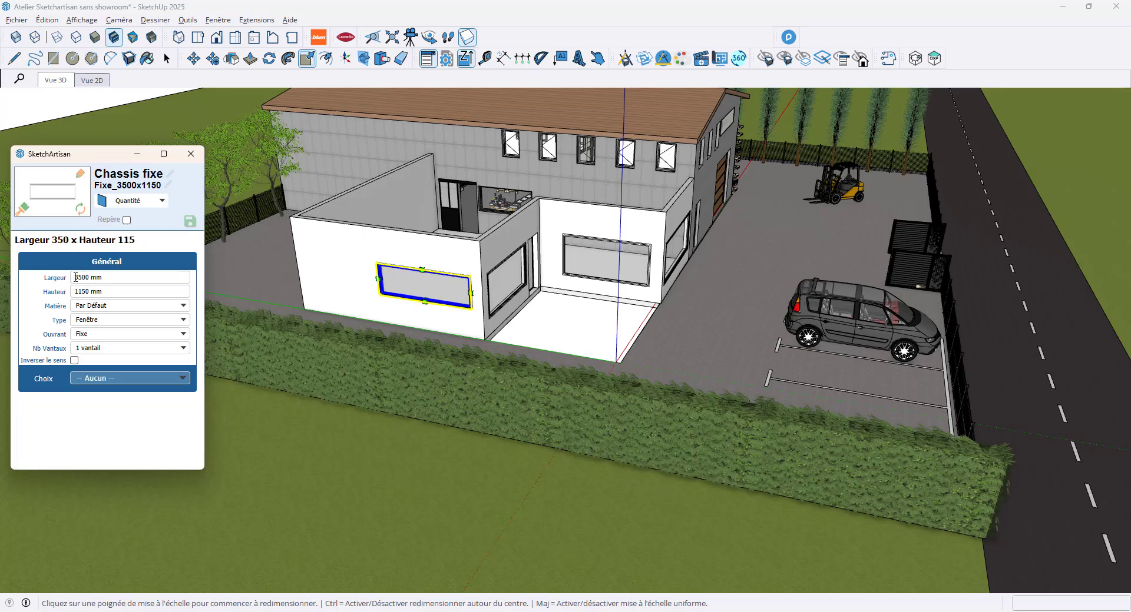
pyautogui.moveTo(97, 292); pyautogui.dragTo(68, 292)
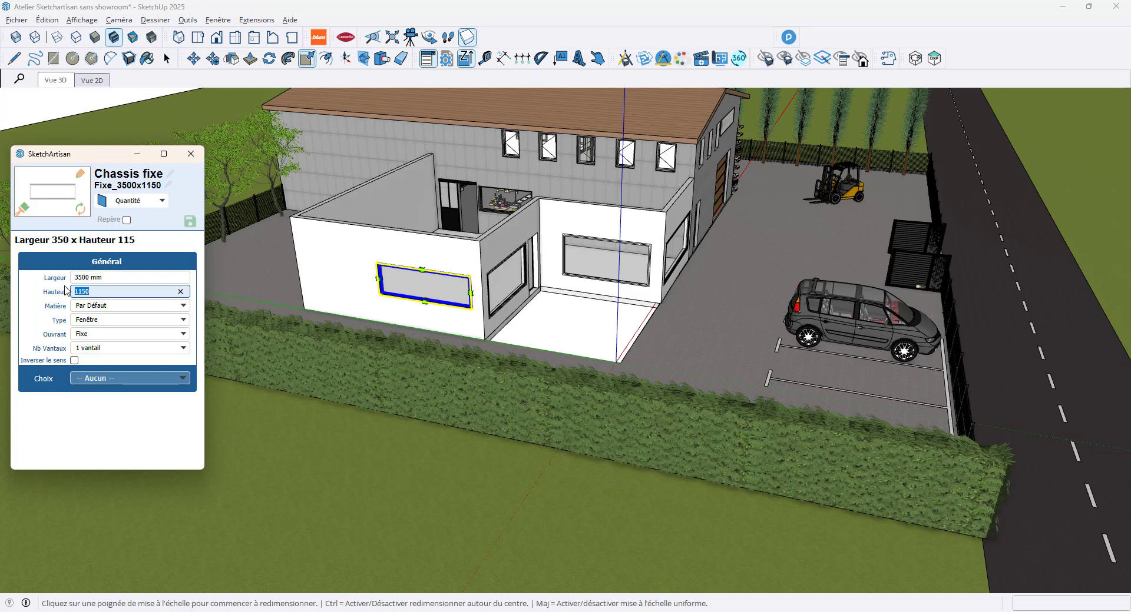
pyautogui.write('16')
pyautogui.press('Return')
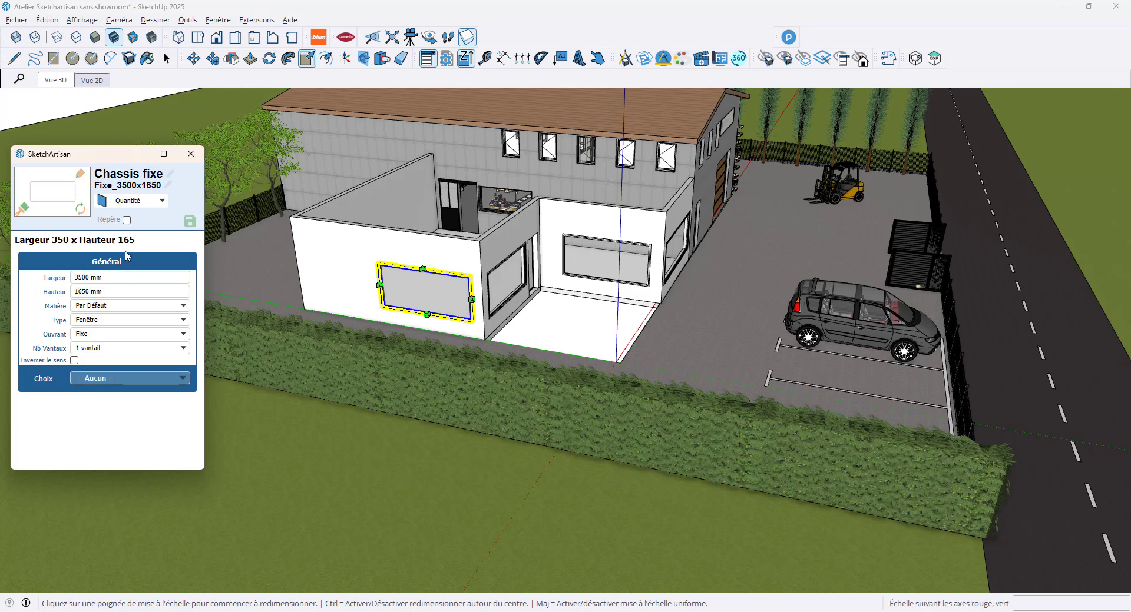
pyautogui.click(168, 59)
pyautogui.click(603, 292)
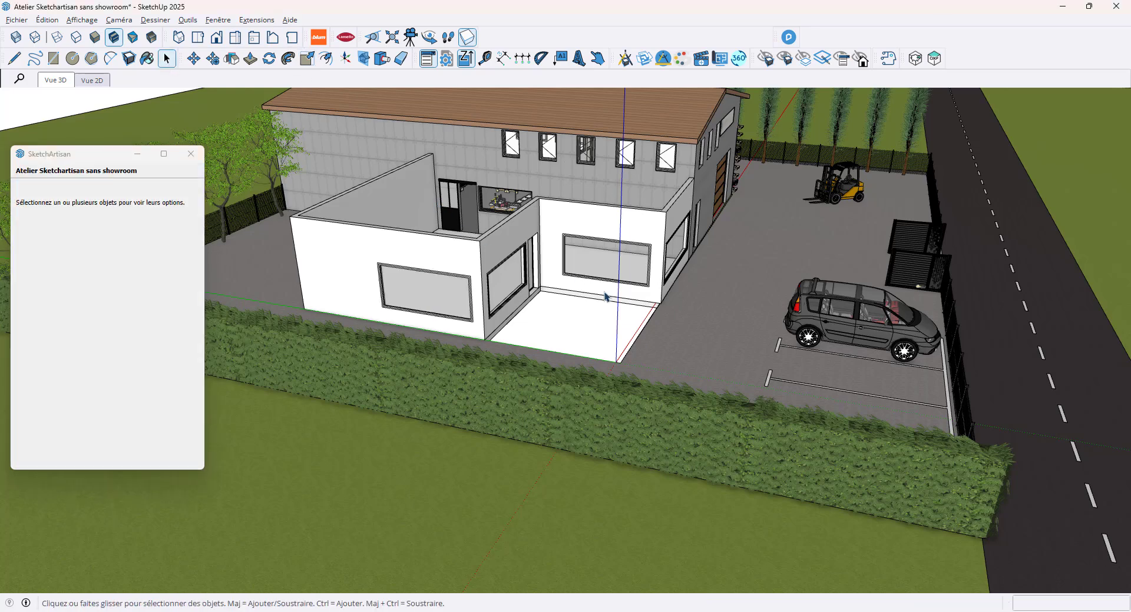
# - Start a Mur Simple as Archi cloison along the extension's long rear wall, offset 3674 mm from its corner with the workshop
pyautogui.moveTo(498, 273); pyautogui.dragTo(436, 252, button='middle')
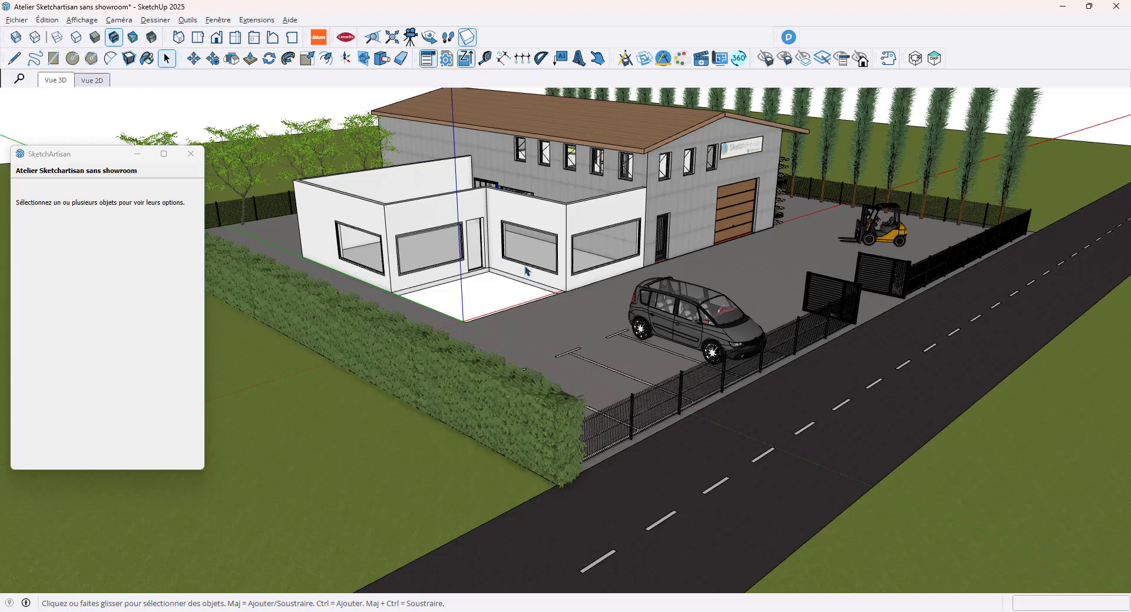
pyautogui.moveTo(527, 271); pyautogui.dragTo(528, 136, button='middle')
pyautogui.scroll(5, 400, 188)
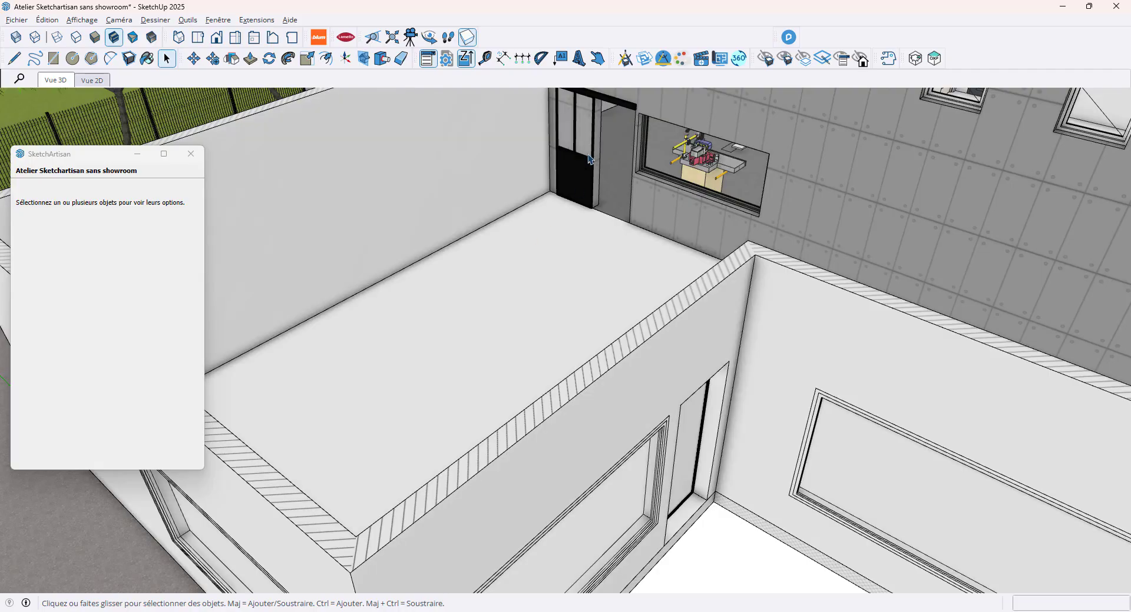
pyautogui.click(625, 59)
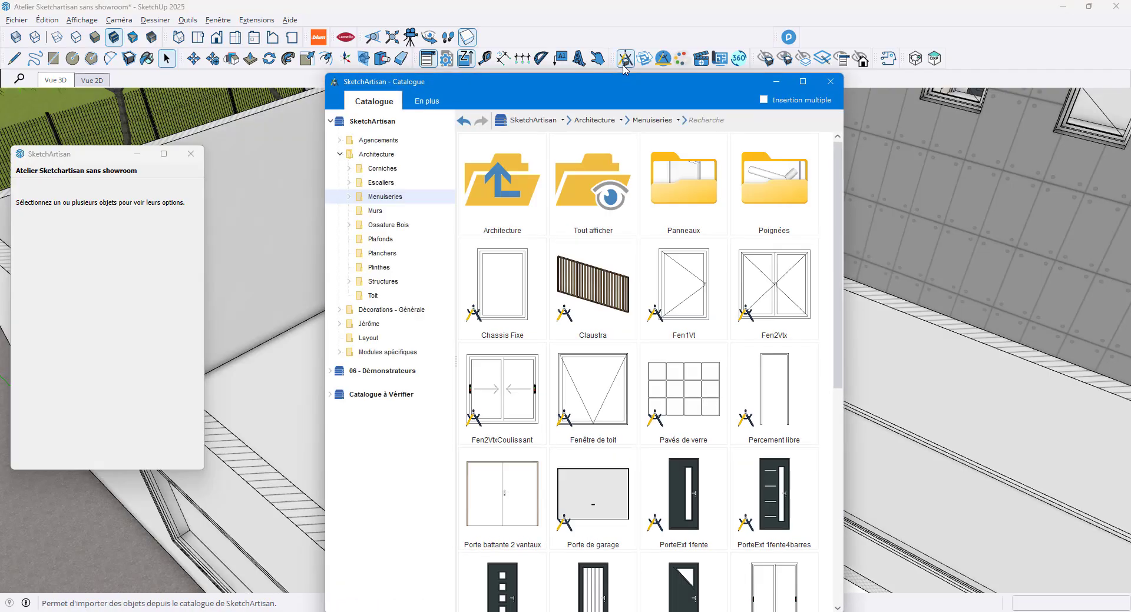
pyautogui.click(374, 212)
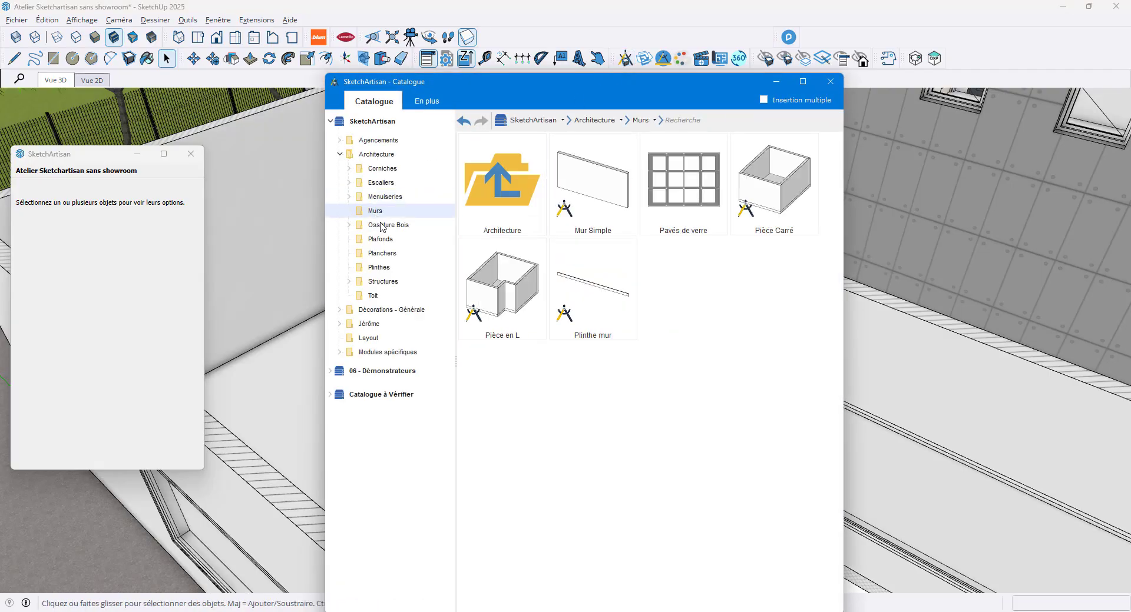
pyautogui.click(582, 211)
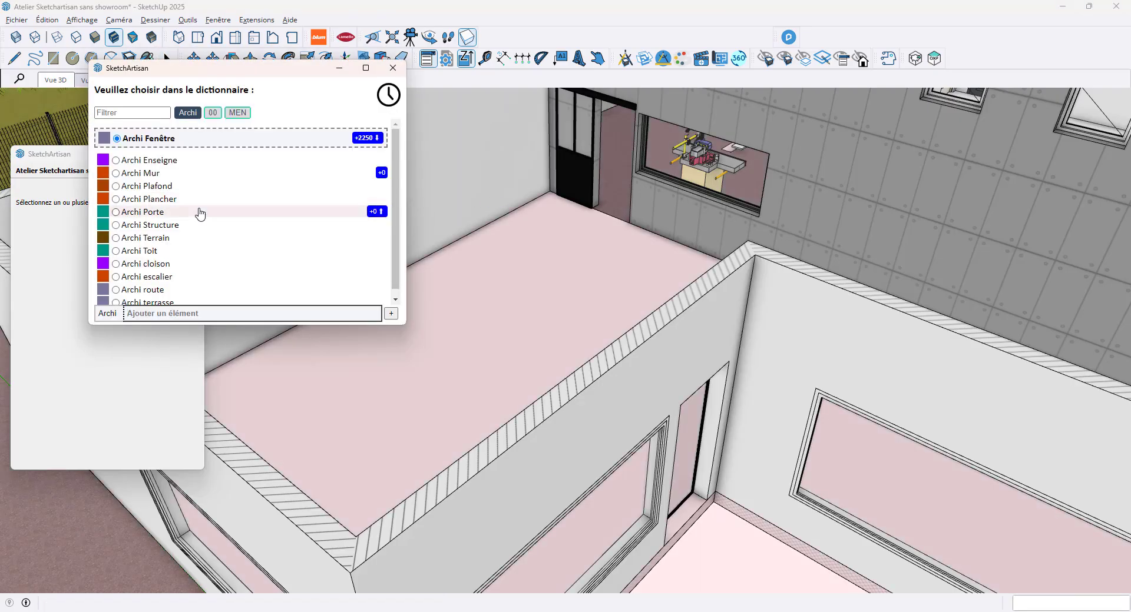
pyautogui.click(184, 264)
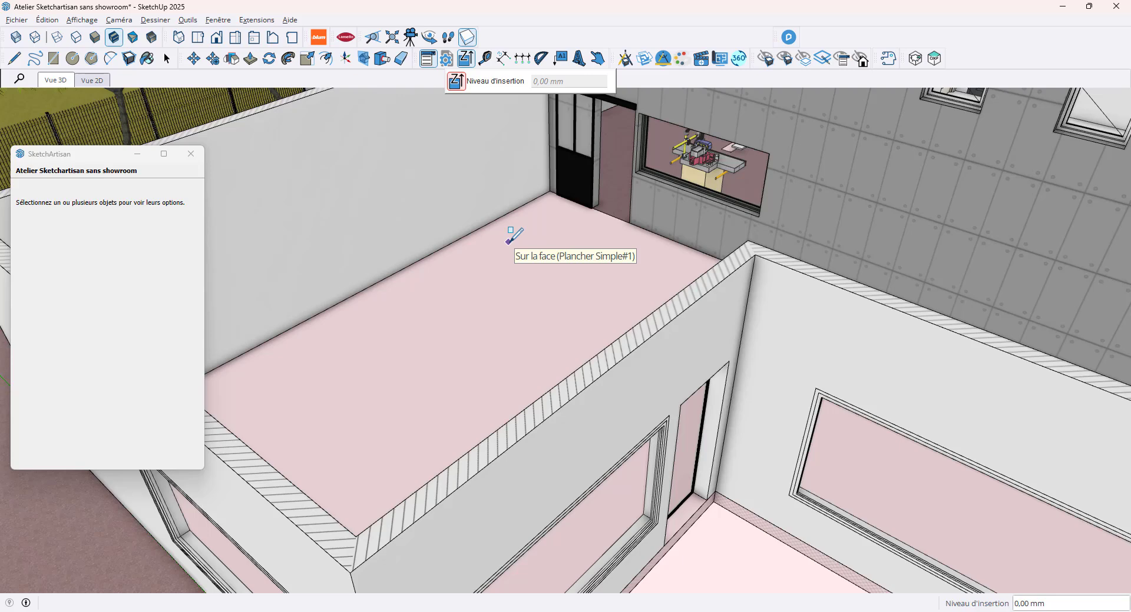
pyautogui.click(549, 190)
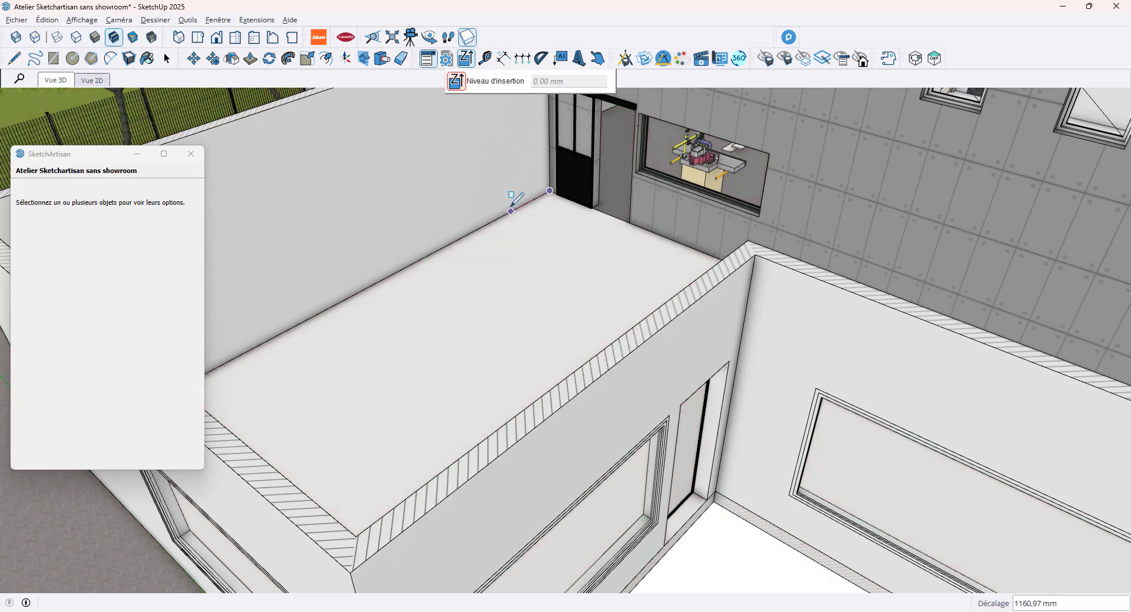
pyautogui.write('3674')
pyautogui.press('Return')
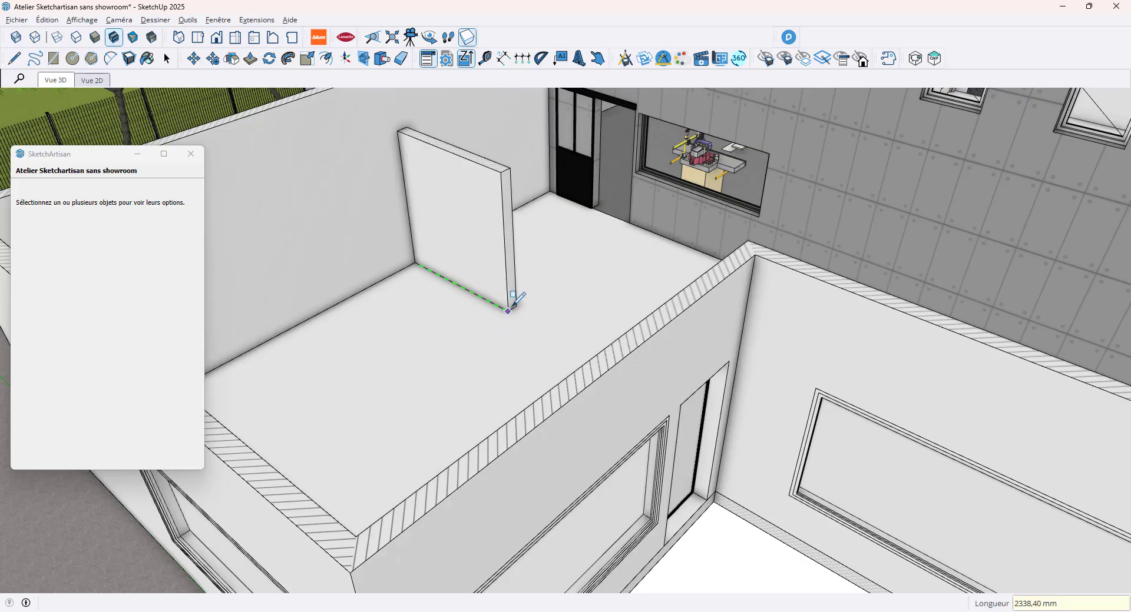
# - Reduce the partition's wall thickness and set its height to 2800 mm
pyautogui.rightClick(511, 306)
pyautogui.click(542, 361)
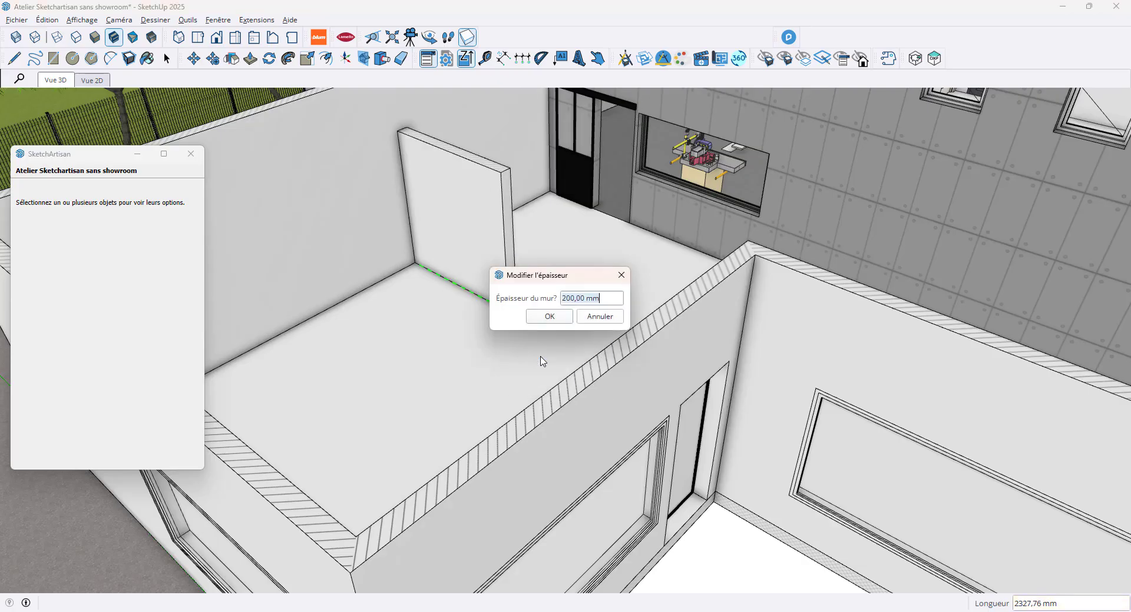
pyautogui.write('7')
pyautogui.click(569, 317)
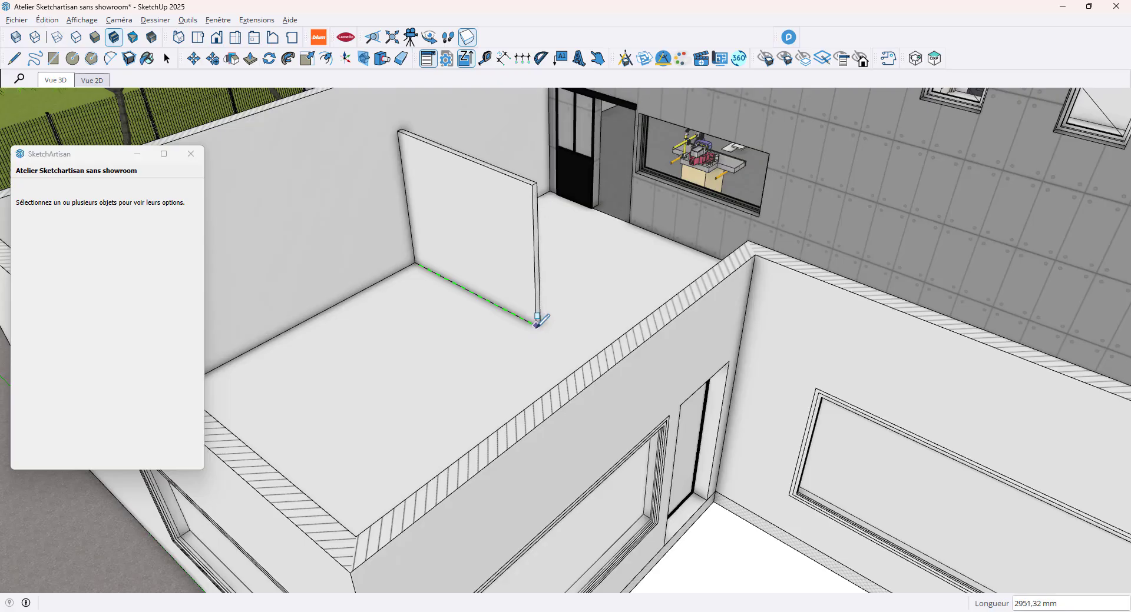
pyautogui.rightClick(537, 323)
pyautogui.click(580, 397)
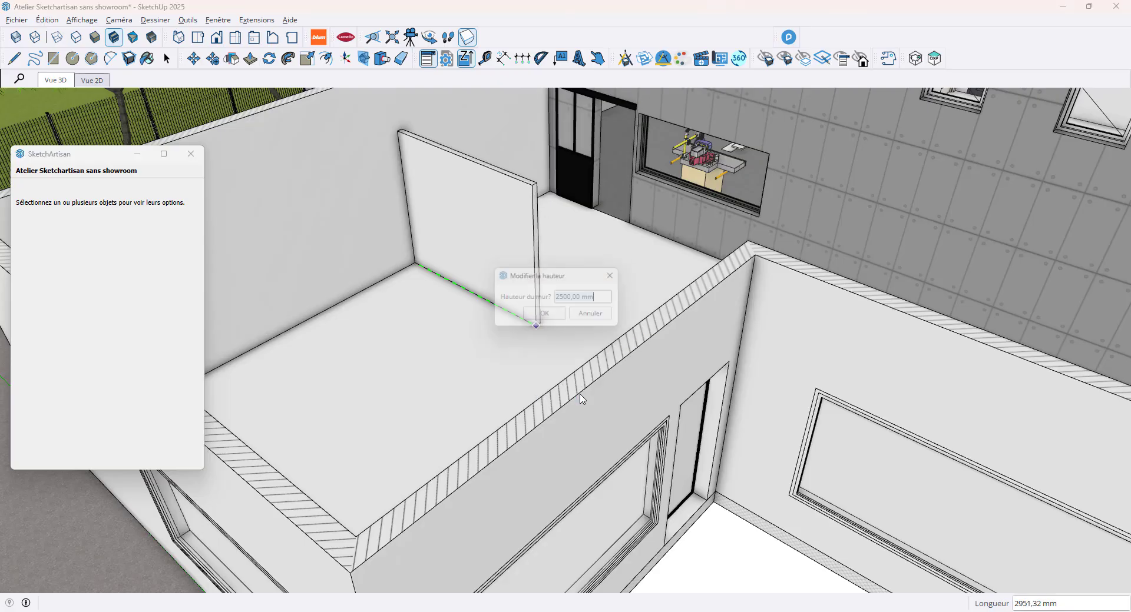
pyautogui.write('2800')
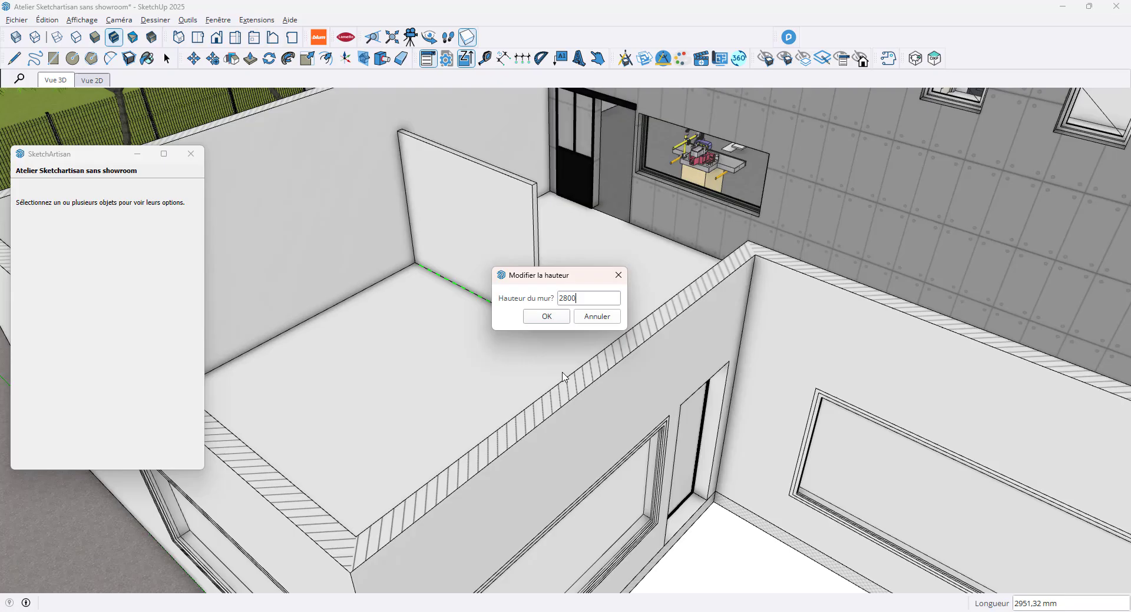
pyautogui.press('Return')
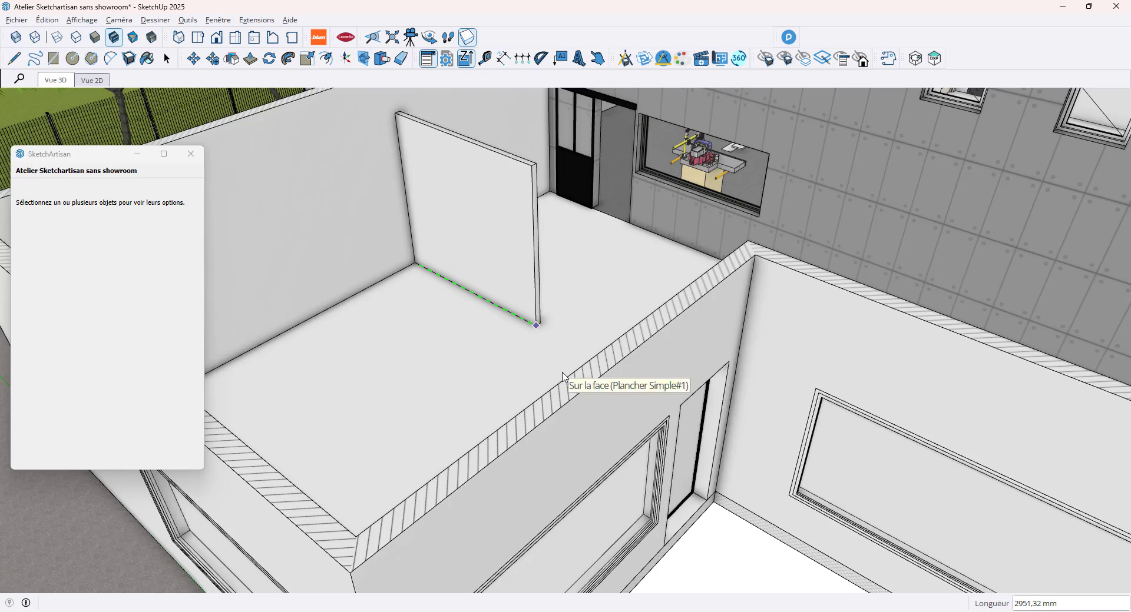
# - Draw the partition 2147 mm long, perpendicular to the rear wall, and end the wall run
pyautogui.write('2147')
pyautogui.press('Return')
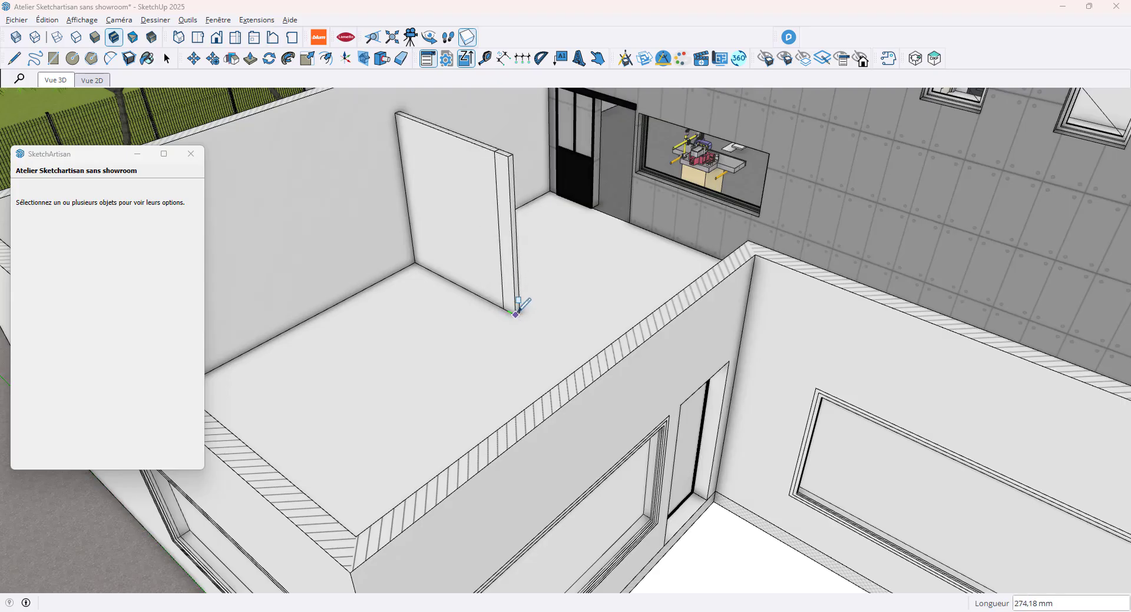
pyautogui.click(167, 58)
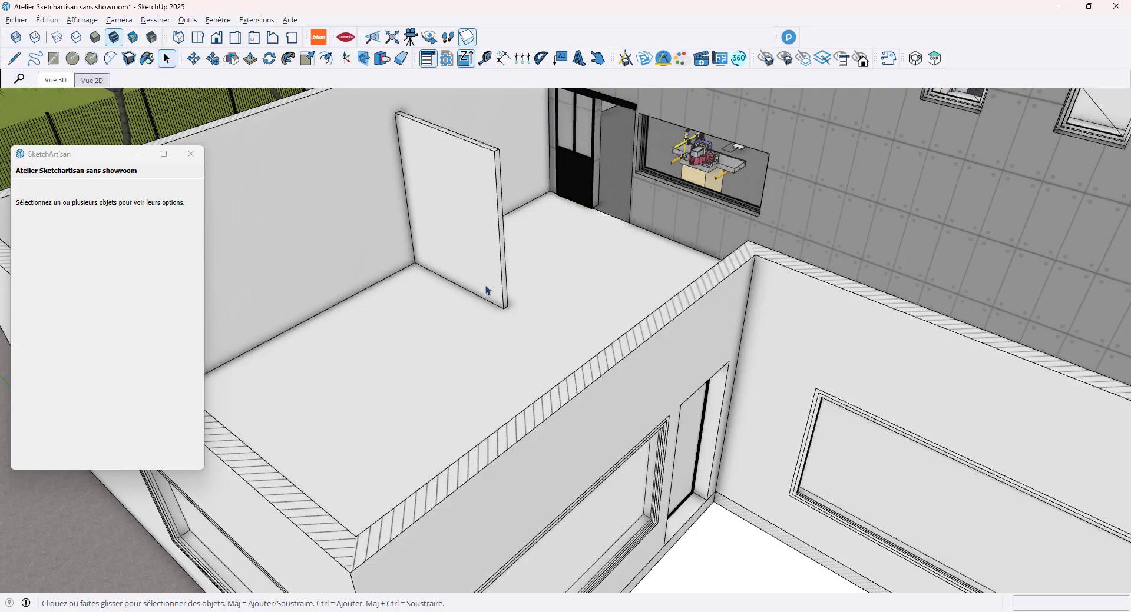
# - Start another Mur Simple as Archi cloison along the long rear wall, offset 2276 mm from the corner away from the workshop
pyautogui.scroll(-3, 542, 312)
pyautogui.moveTo(540, 312); pyautogui.dragTo(372, 343, button='middle')
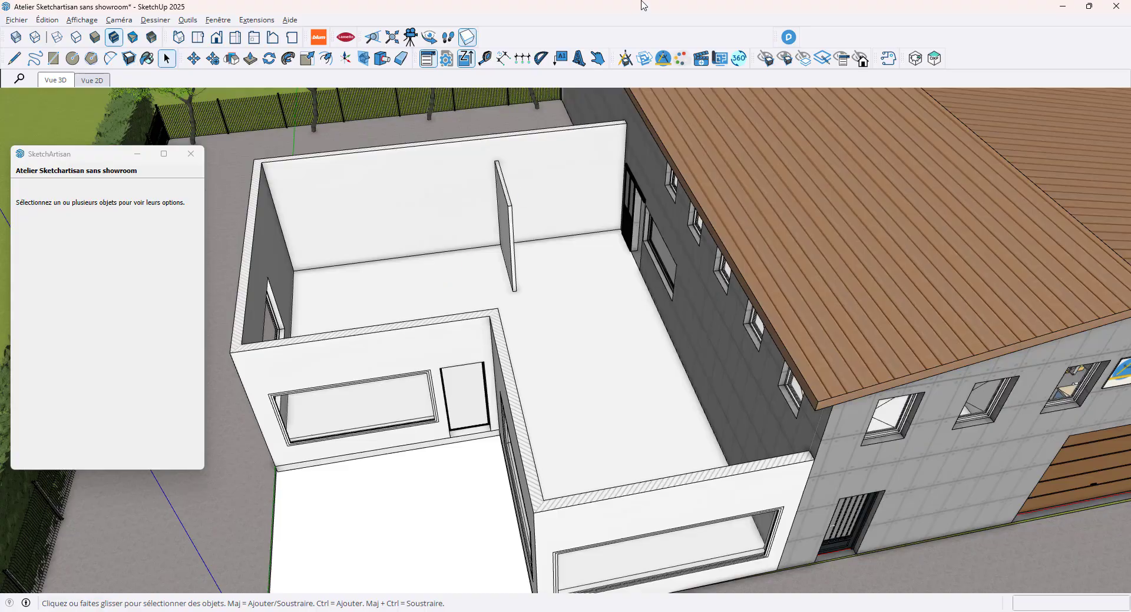
pyautogui.click(625, 58)
pyautogui.click(588, 190)
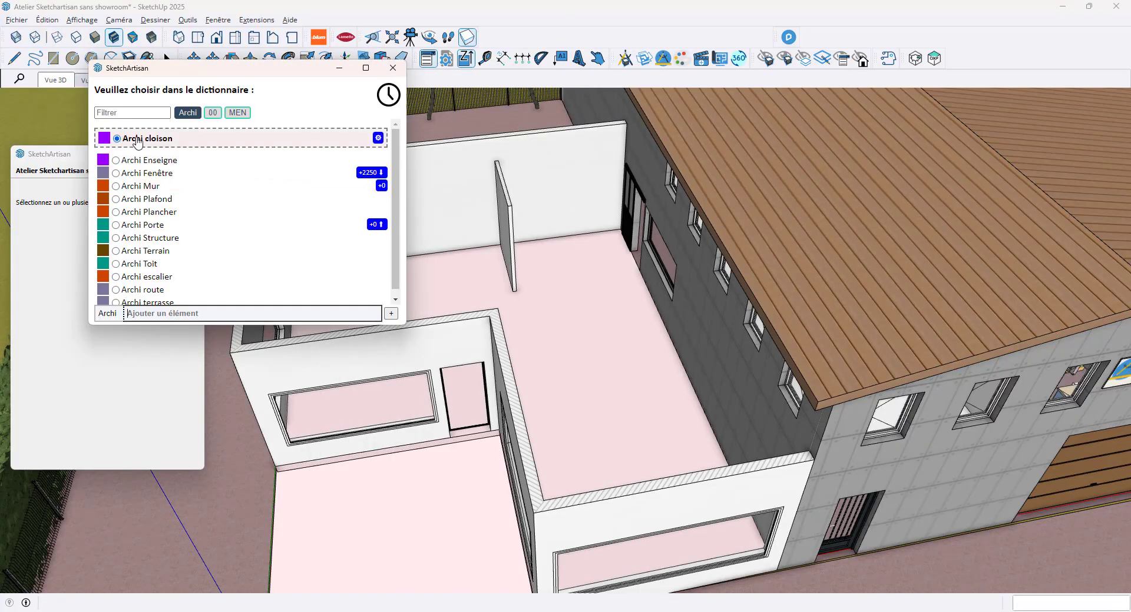
pyautogui.click(137, 139)
pyautogui.scroll(3, 324, 281)
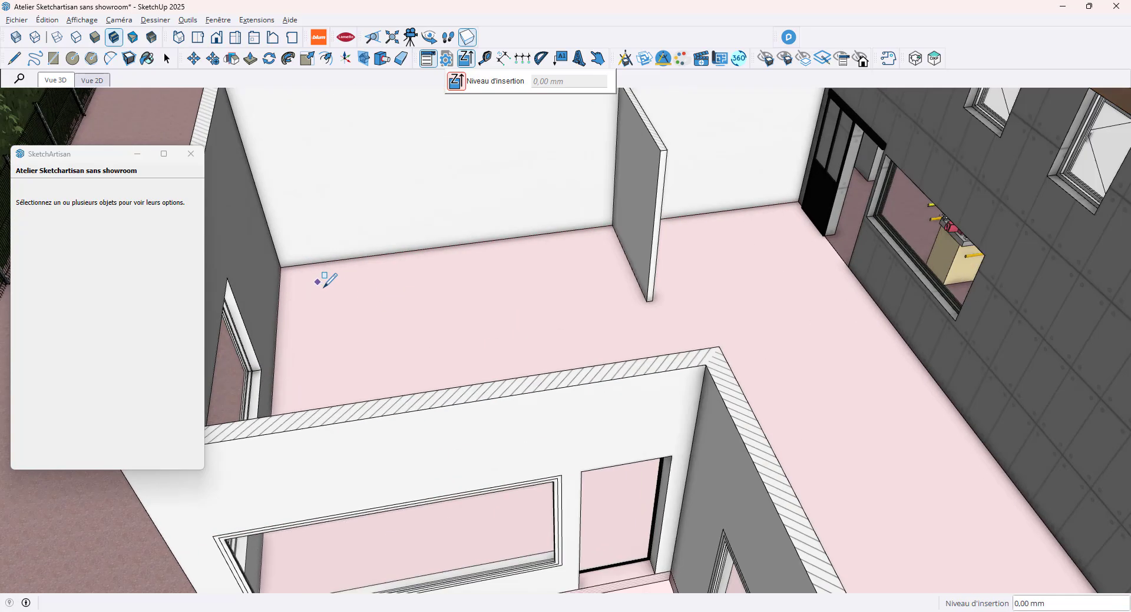
pyautogui.scroll(2, 316, 282)
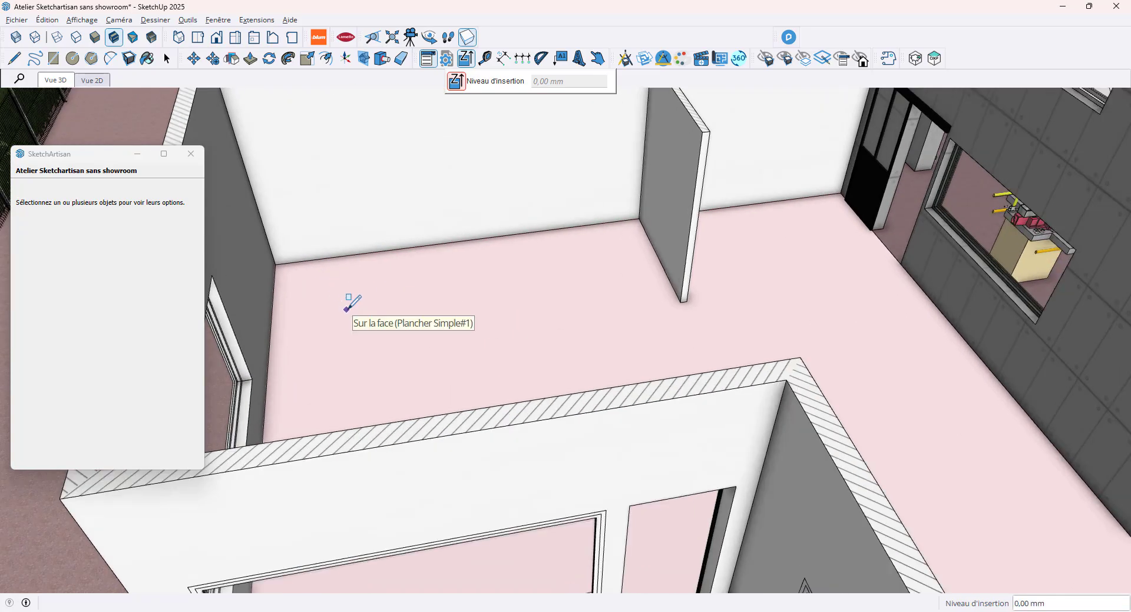
pyautogui.click(276, 264)
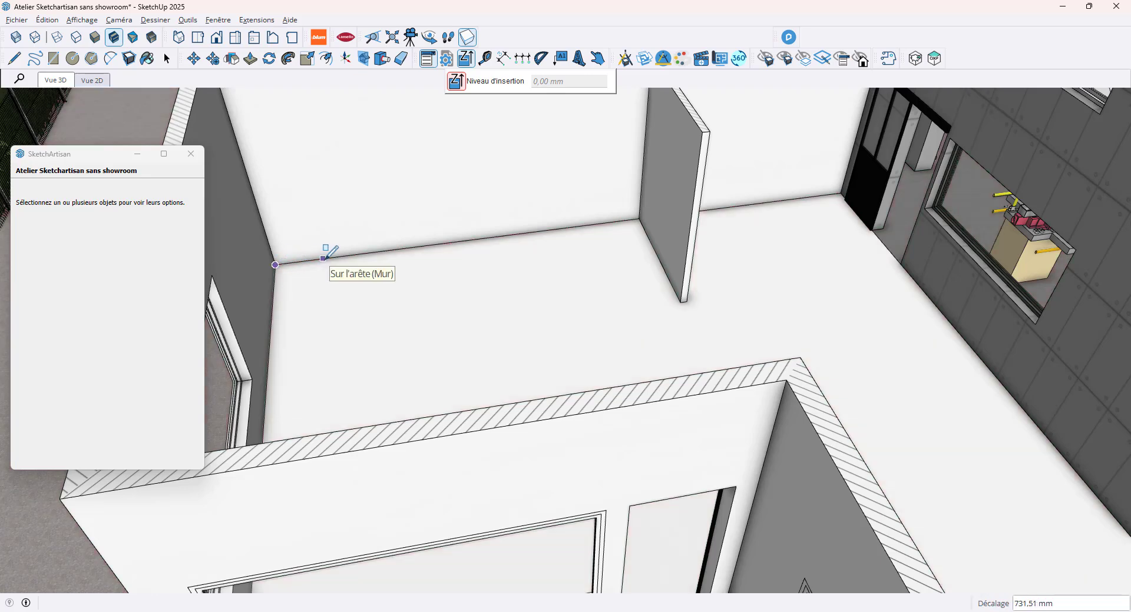
pyautogui.write('2276')
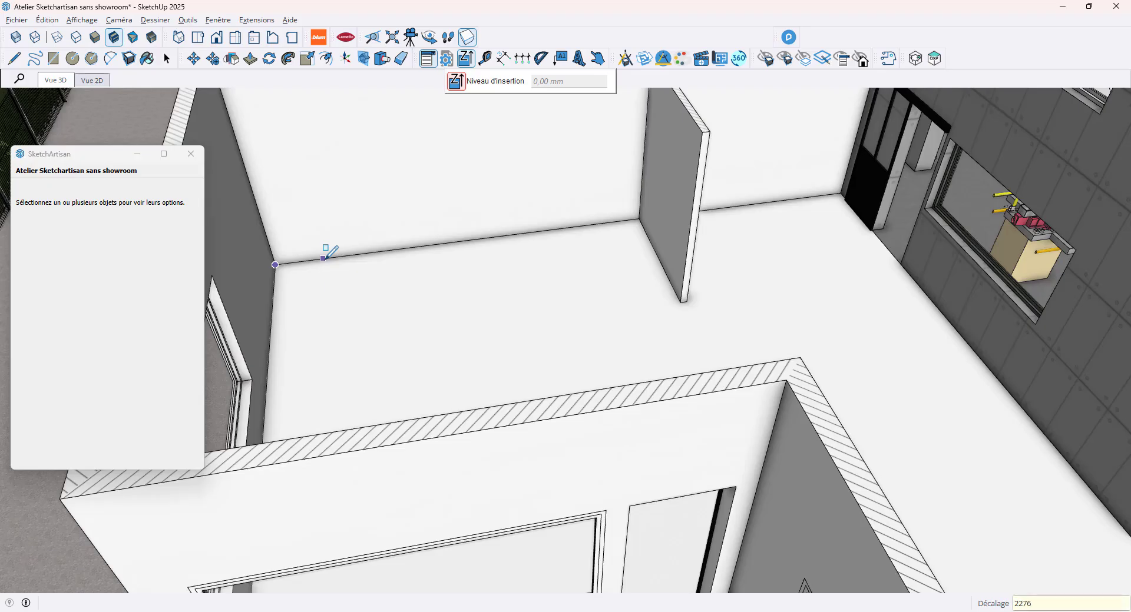
pyautogui.press('Return')
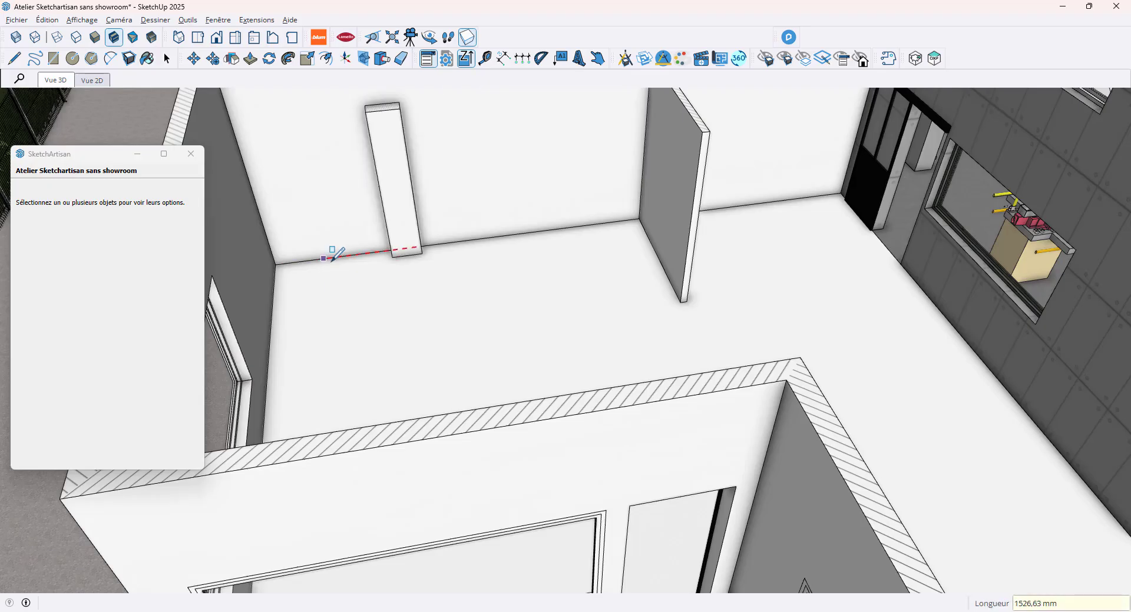
# - Set the new partition's wall thickness to 72 mm
pyautogui.rightClick(426, 288)
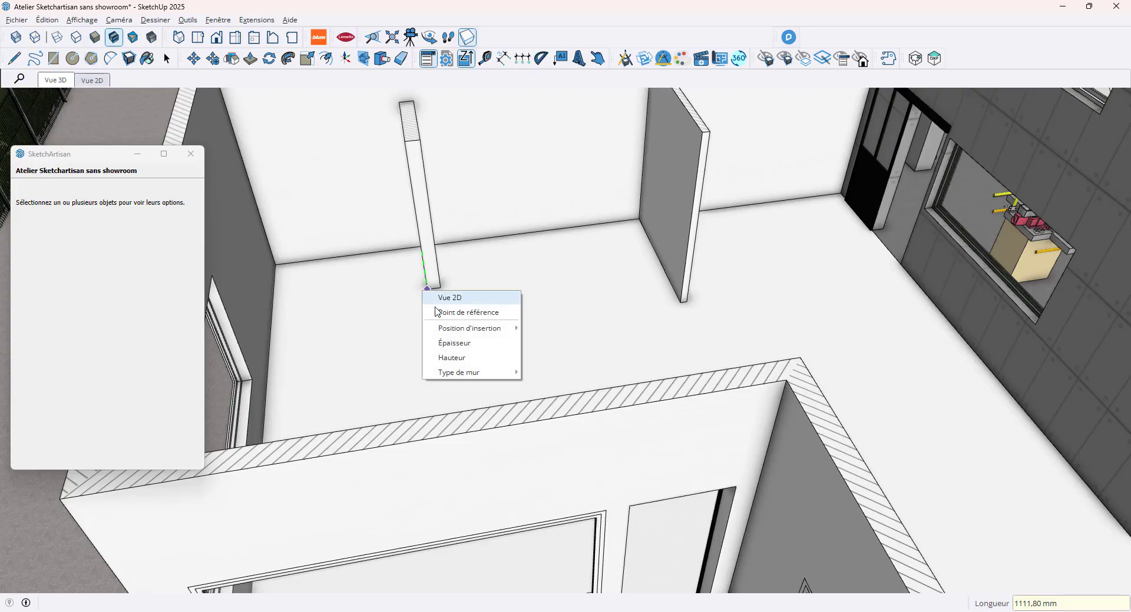
pyautogui.click(486, 343)
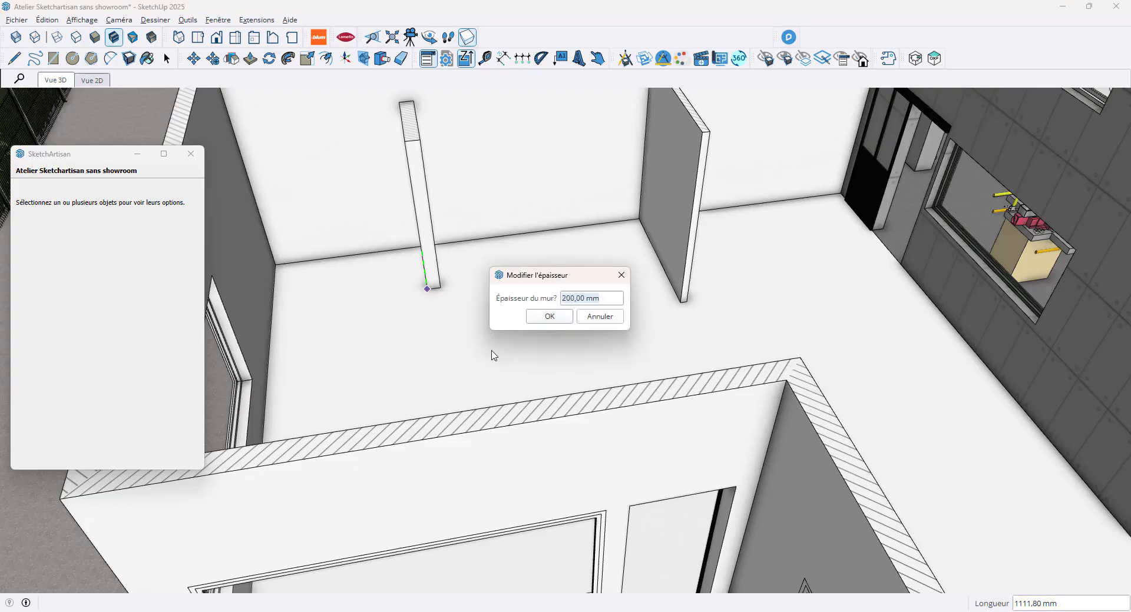
pyautogui.write('75')
pyautogui.press('Return')
pyautogui.rightClick(493, 348)
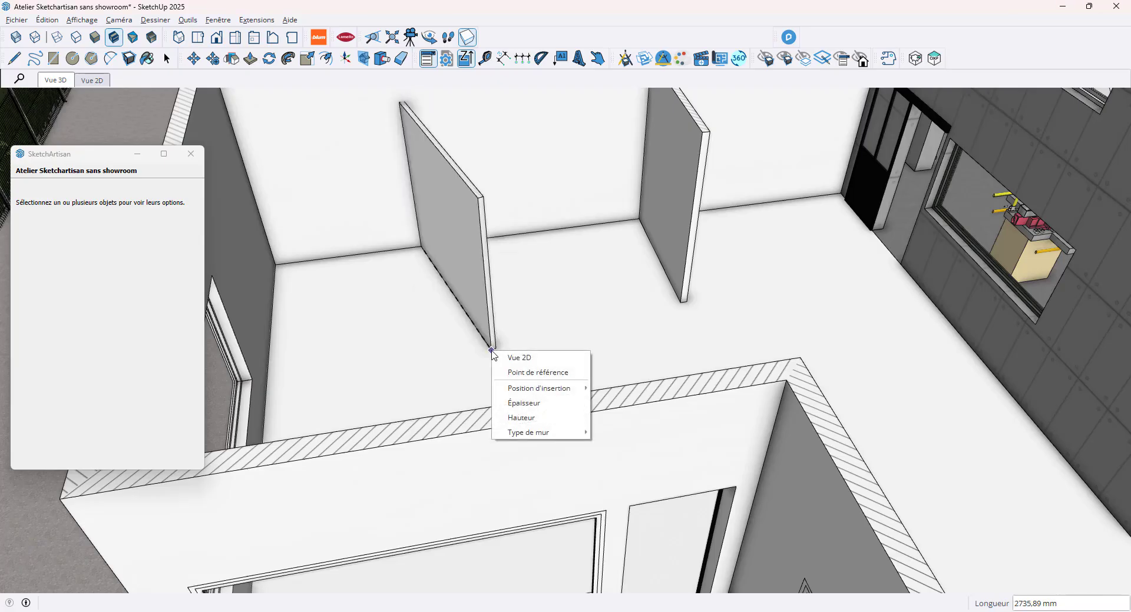
pyautogui.click(511, 400)
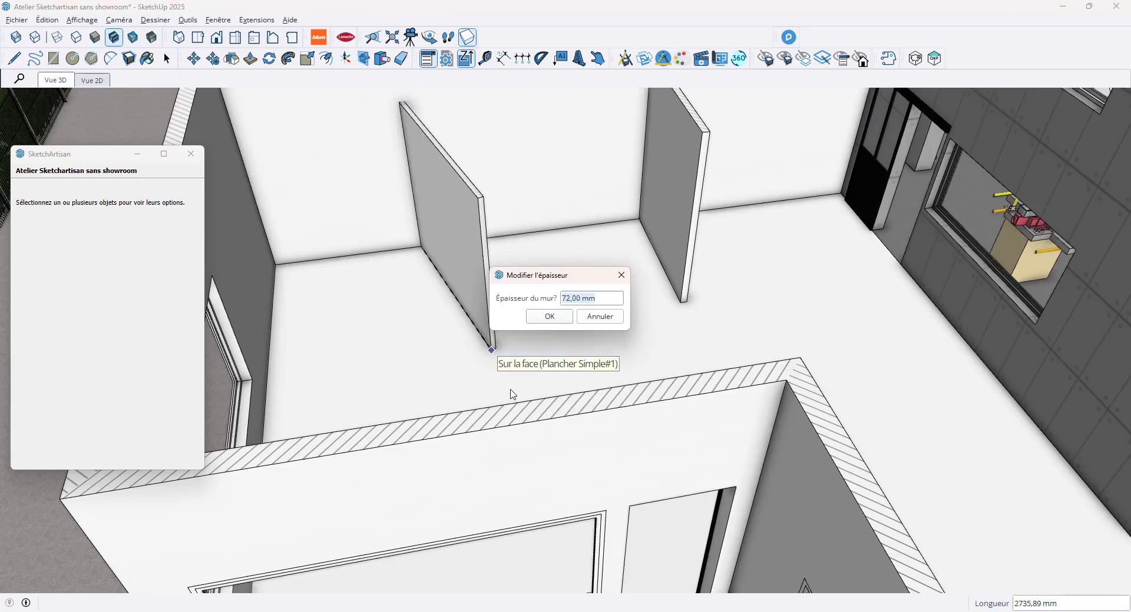
pyautogui.write('172')
pyautogui.press('Return')
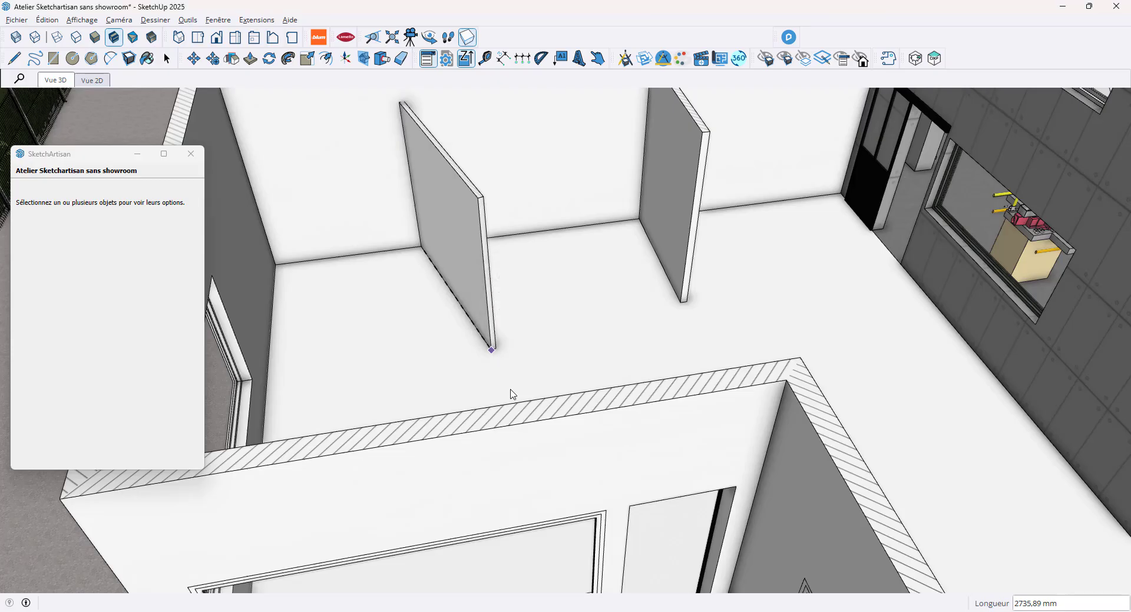
# - Set the new partition's height to 2800 mm
pyautogui.rightClick(435, 334)
pyautogui.click(483, 400)
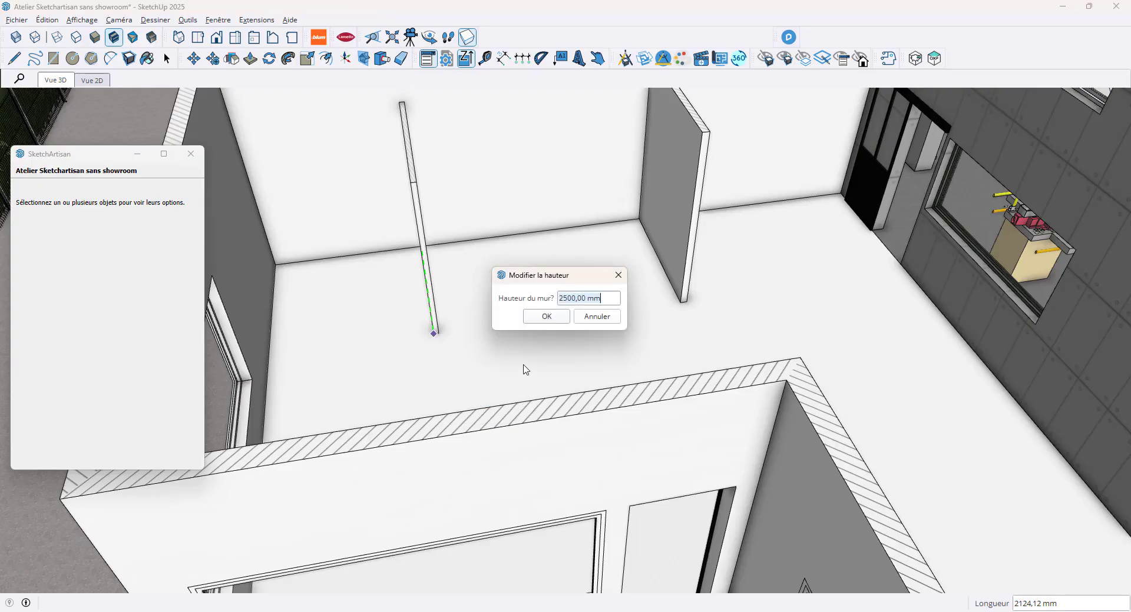
pyautogui.write('2800')
pyautogui.press('Return')
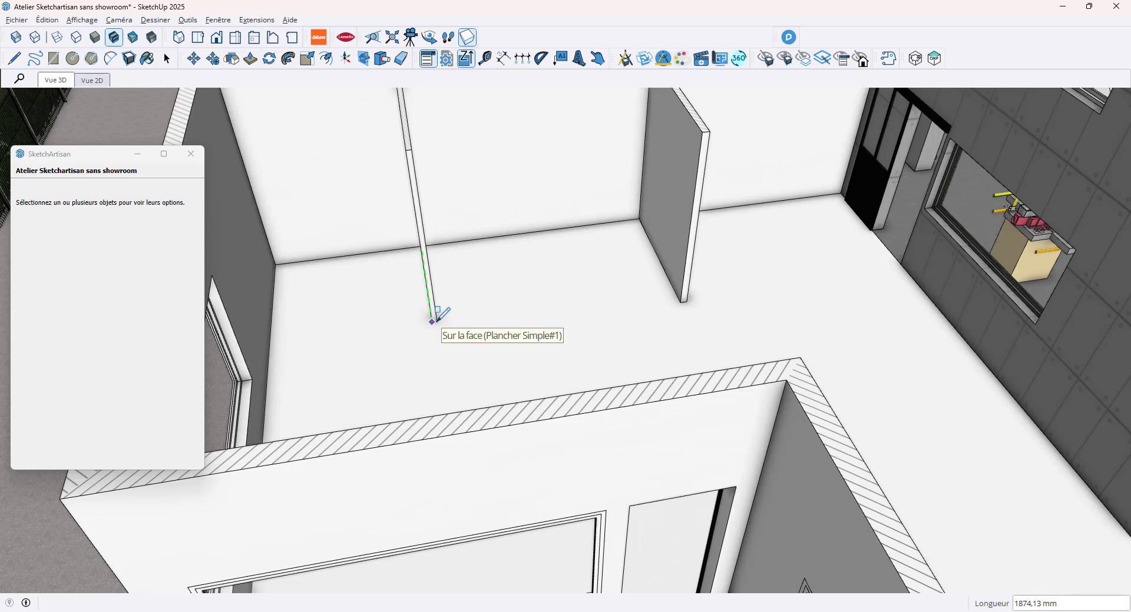
# - Draw the L-shaped partition out from the rear wall level with the first partition's free end, returning at a right angle to the side wall
pyautogui.click(681, 302)
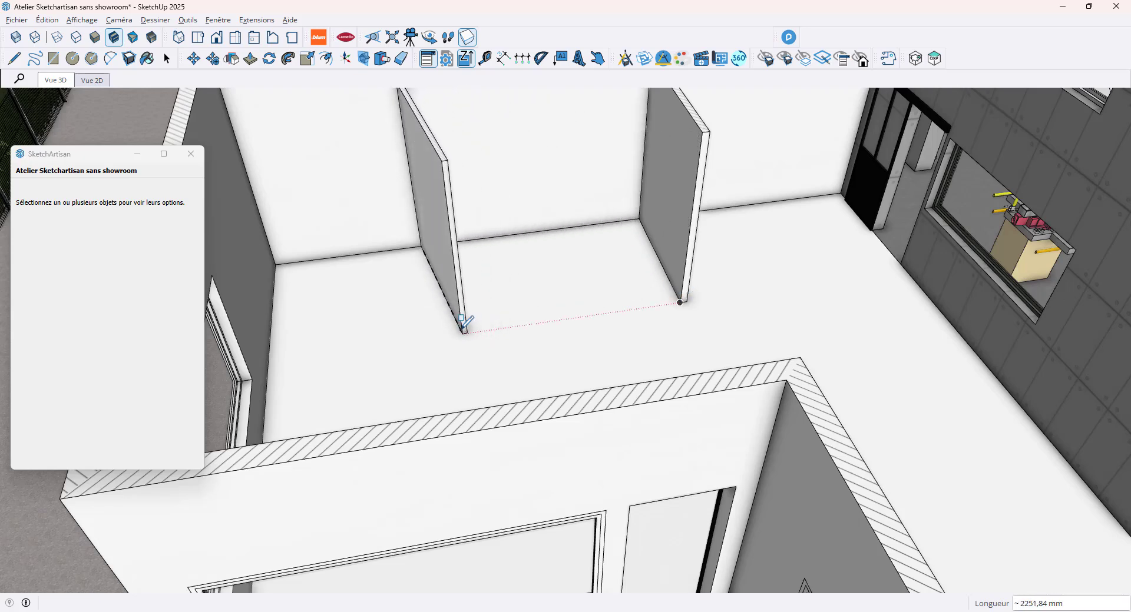
pyautogui.click(436, 336)
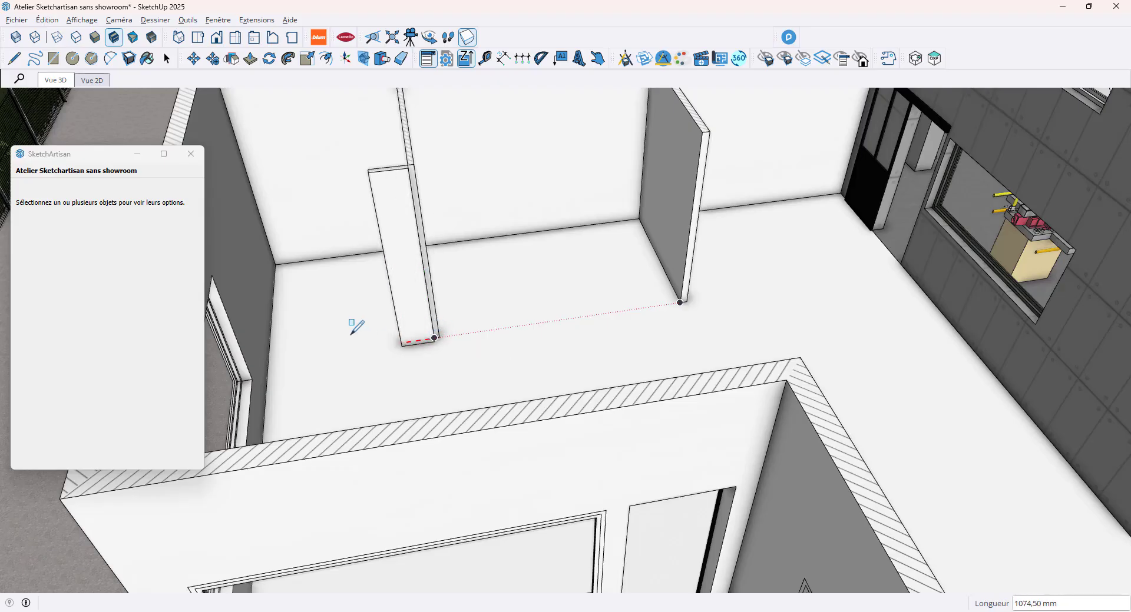
pyautogui.click(288, 357)
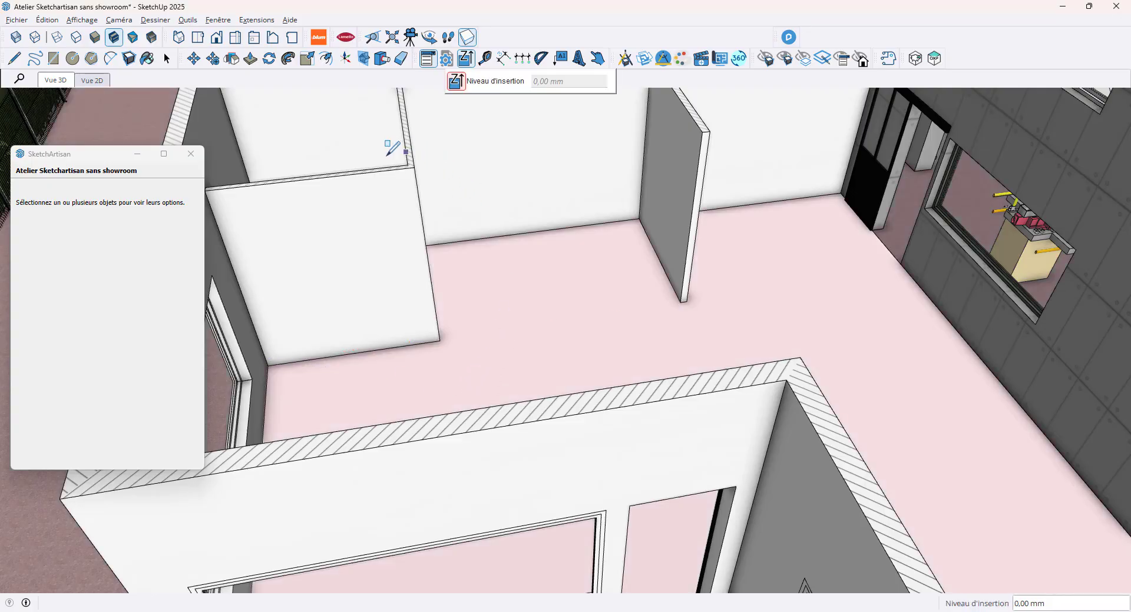
# - Try a slanted partition about 2471 mm long from the workshop-facing side of the freestanding partition to the rear wall
pyautogui.moveTo(553, 253); pyautogui.dragTo(553, 371, button='middle')
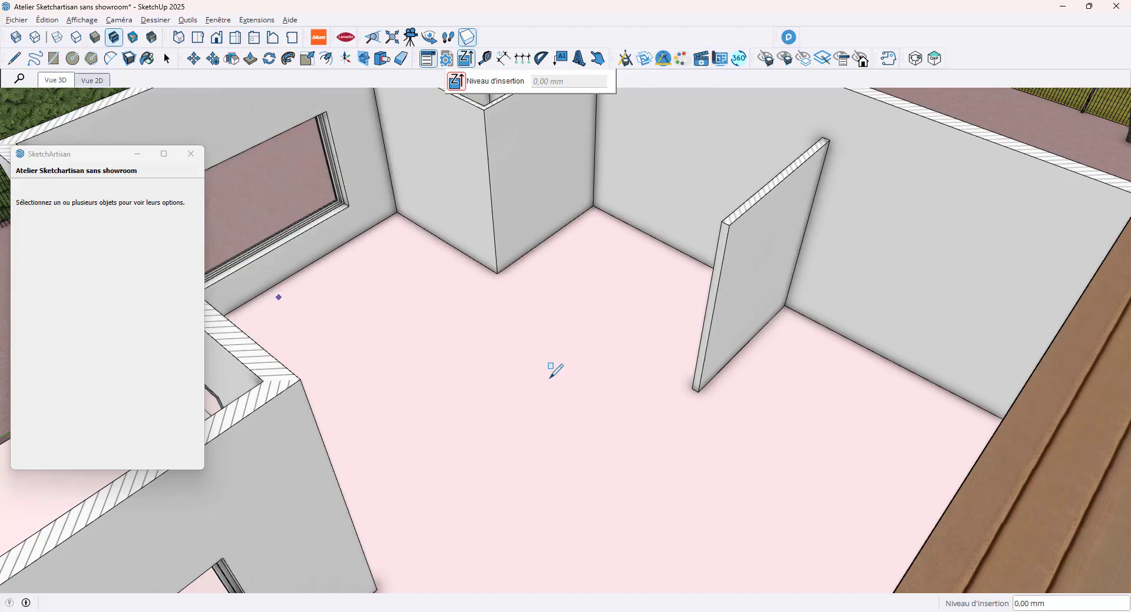
pyautogui.click(719, 371)
pyautogui.press('Escape')
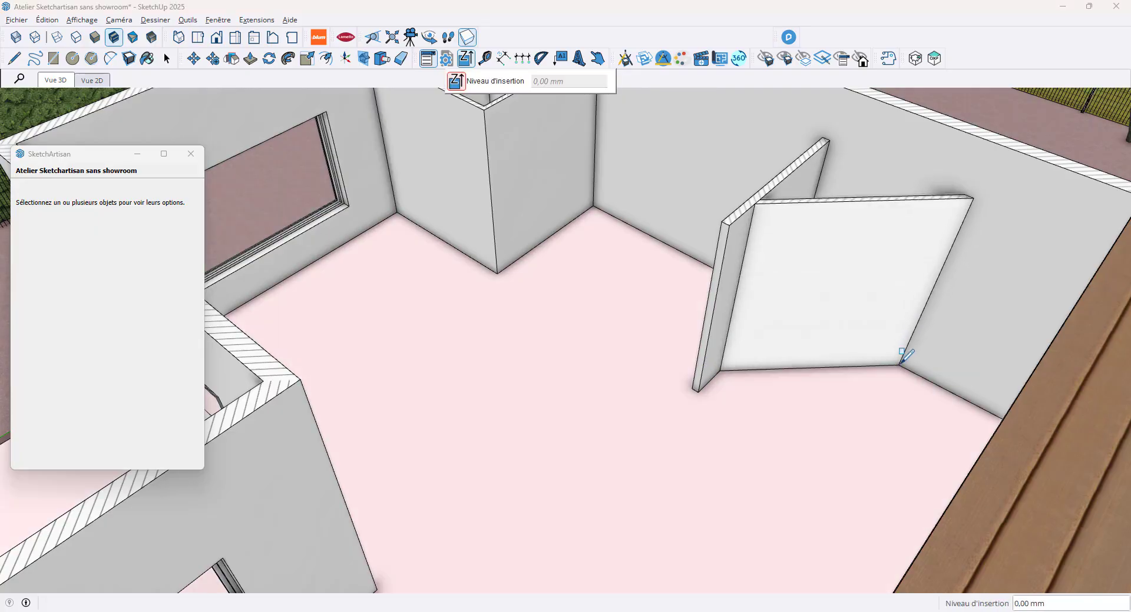
# - Delete the slanted partition beside the freestanding partition
pyautogui.moveTo(824, 218); pyautogui.dragTo(843, 294, button='middle')
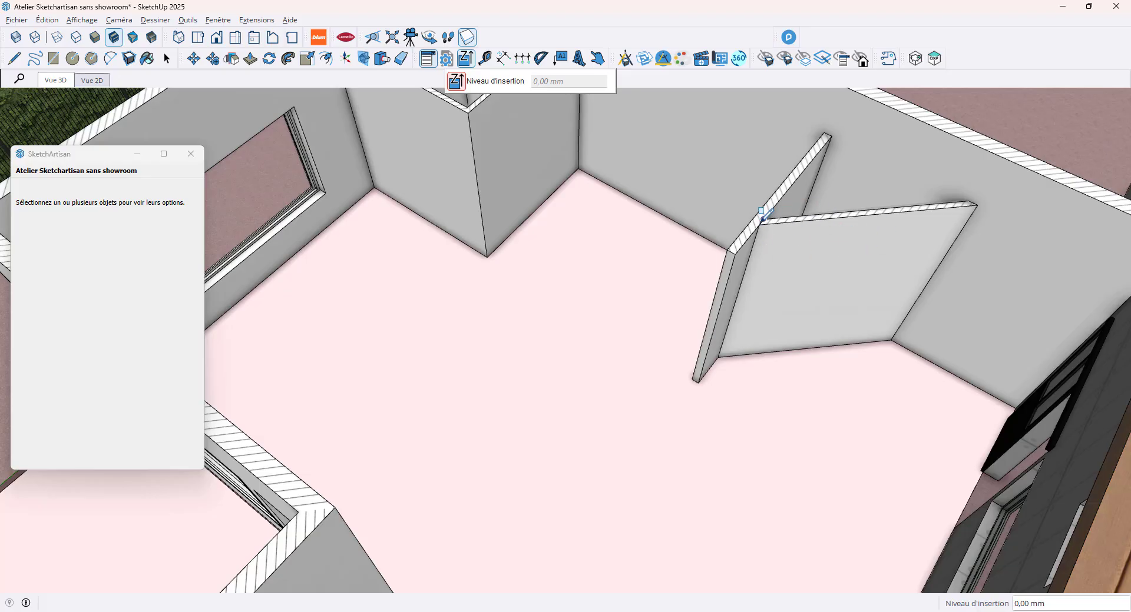
pyautogui.click(166, 59)
pyautogui.click(846, 323)
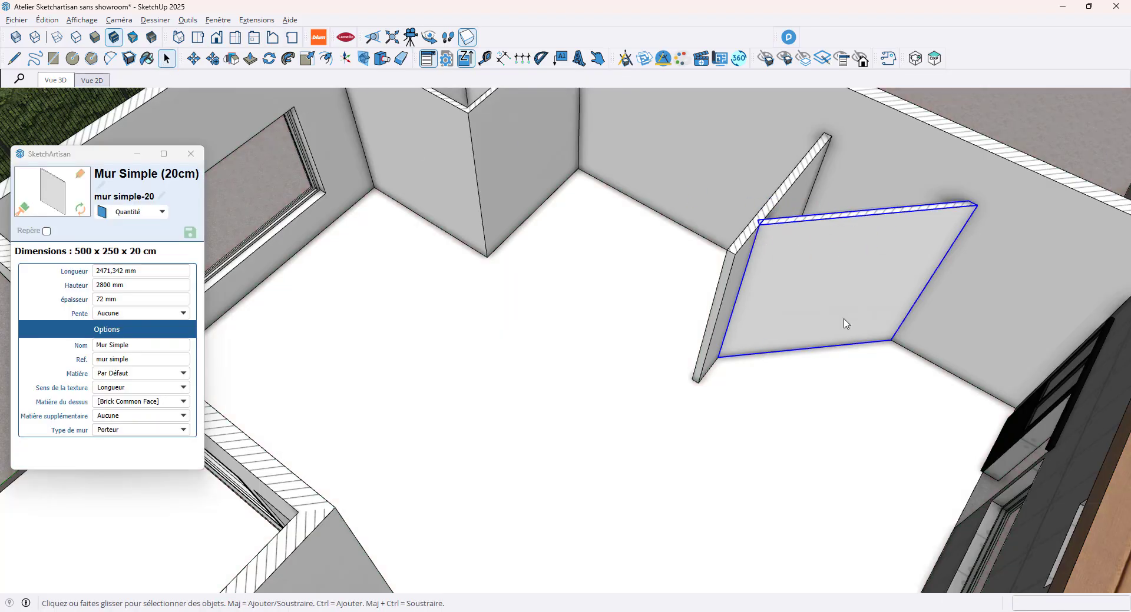
pyautogui.press('Escape')
# - Insert a Verrière from the catalogue's Menuiseries folder as Archi Fenêtre into the freestanding partition
pyautogui.moveTo(681, 341)
pyautogui.mouseDown(button='middle')
pyautogui.moveTo(687, 315)
pyautogui.moveTo(785, 270)
pyautogui.moveTo(839, 262)
pyautogui.mouseUp(button='middle')
pyautogui.moveTo(618, 260); pyautogui.dragTo(762, 242, button='middle')
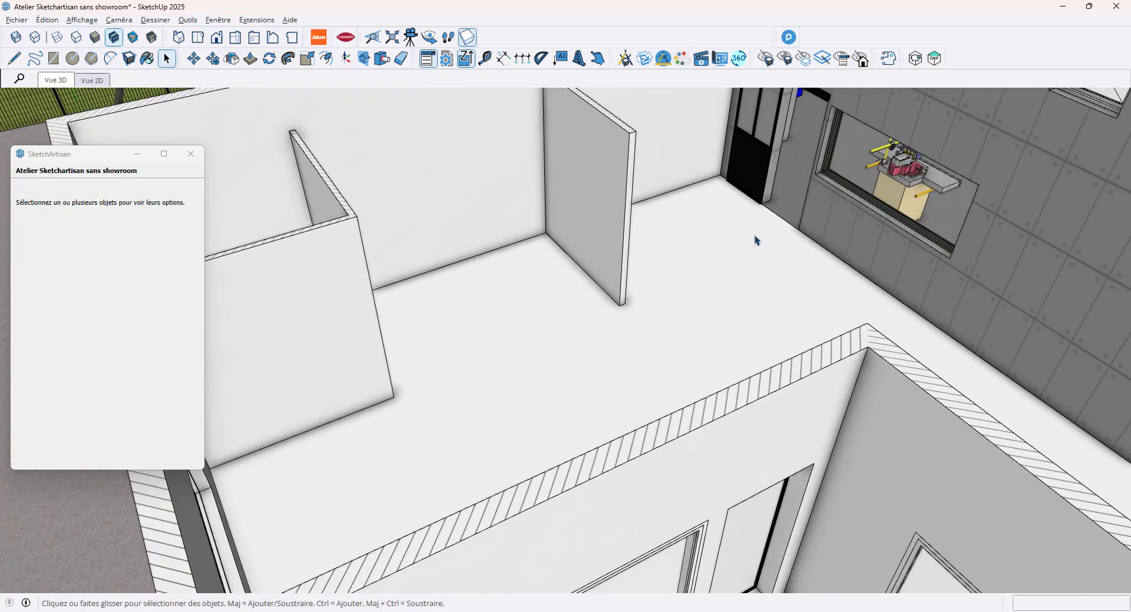
pyautogui.scroll(-1, 645, 270)
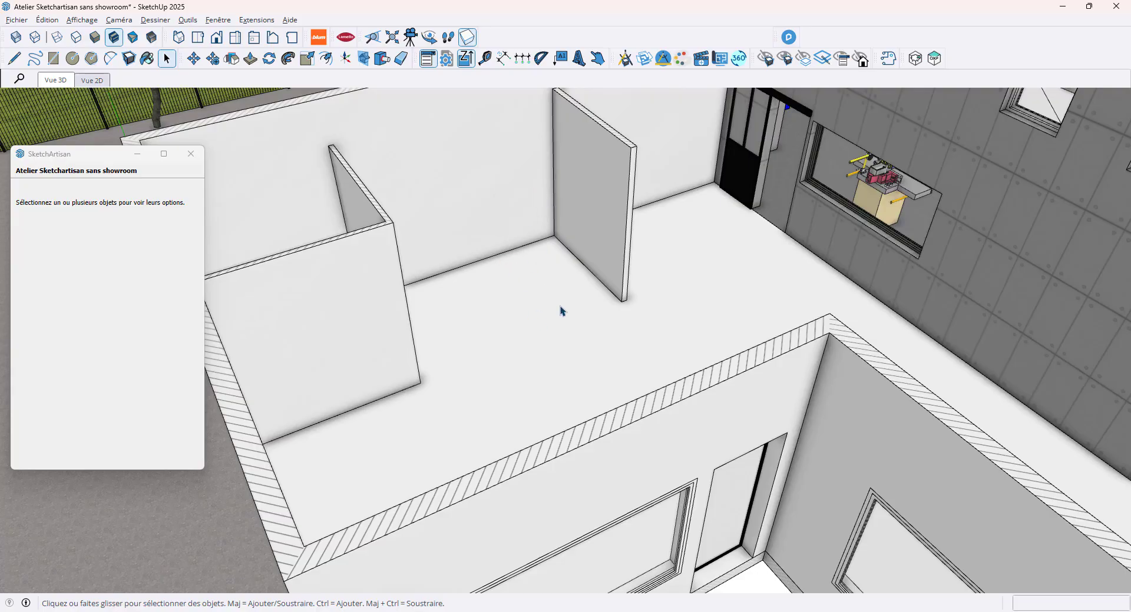
pyautogui.moveTo(534, 292); pyautogui.dragTo(611, 281, button='middle')
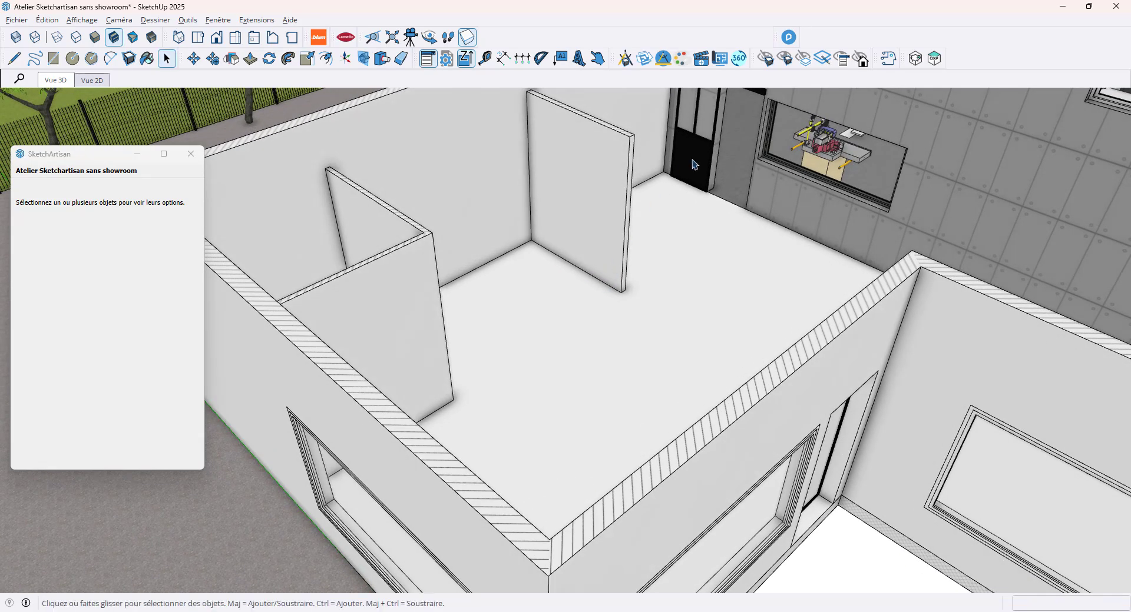
pyautogui.click(625, 58)
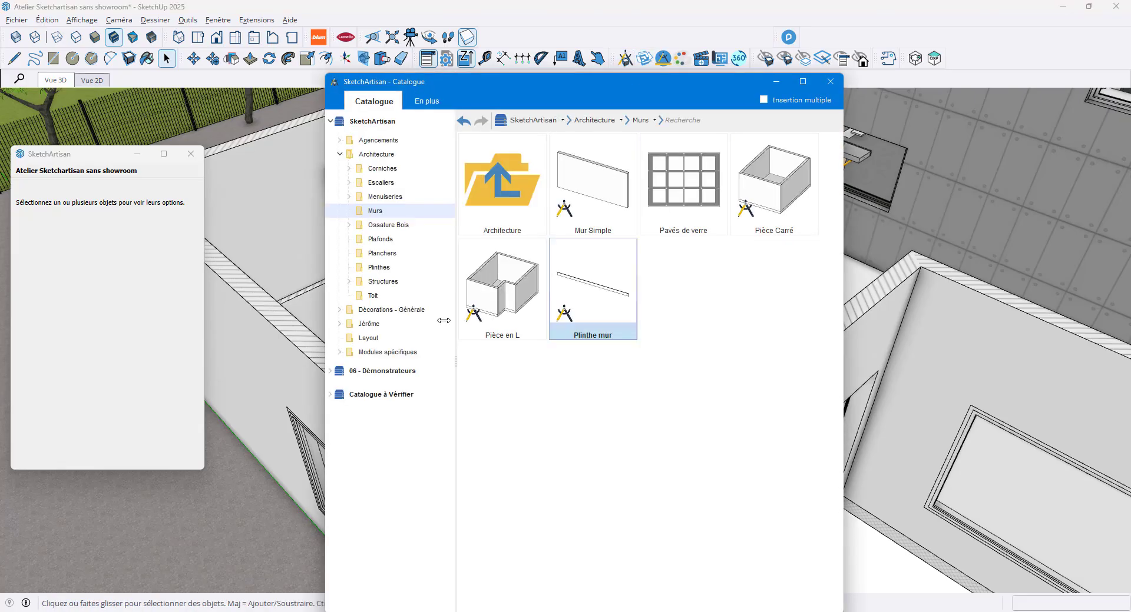
pyautogui.scroll(-5, 511, 279)
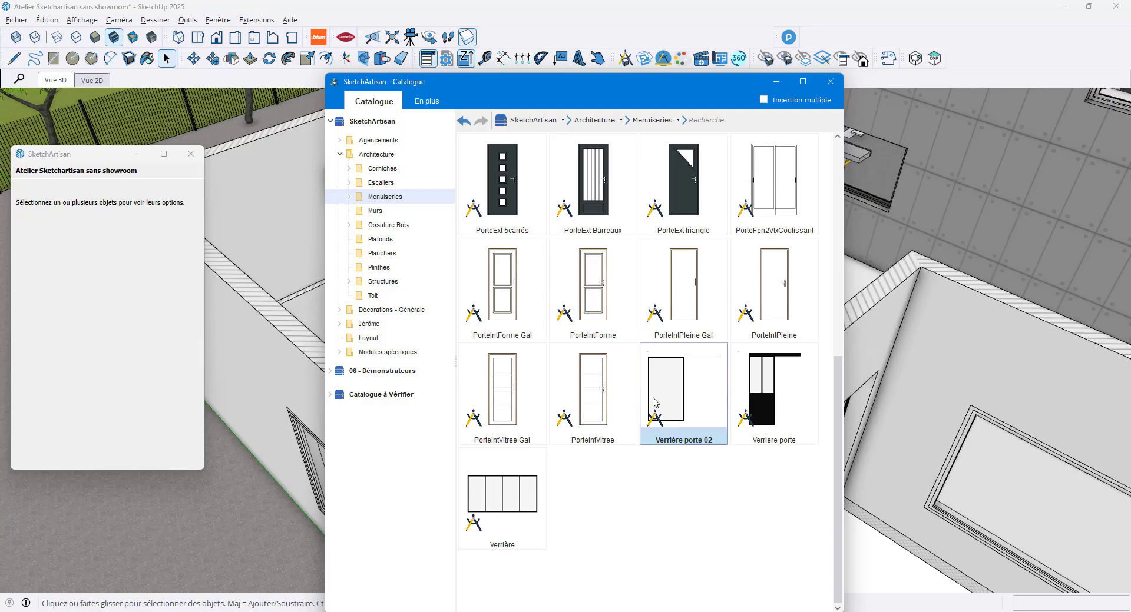
pyautogui.click(517, 501)
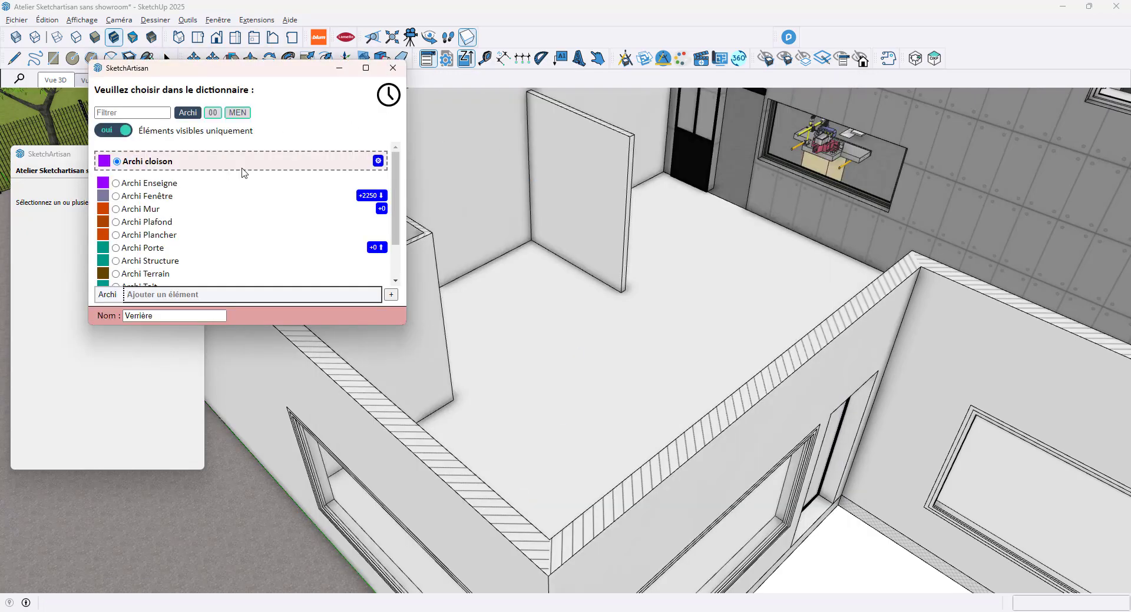
pyautogui.click(163, 198)
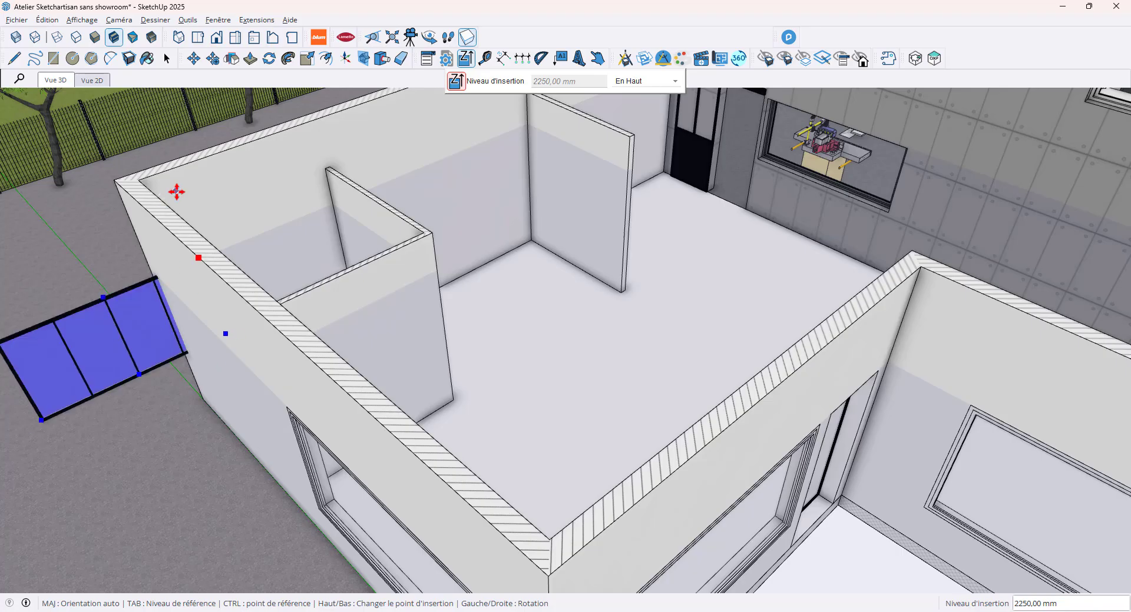
pyautogui.click(624, 177)
# - Resize the Verrière in the freestanding partition to about 1548 mm wide and 1800 mm high
pyautogui.click(527, 158)
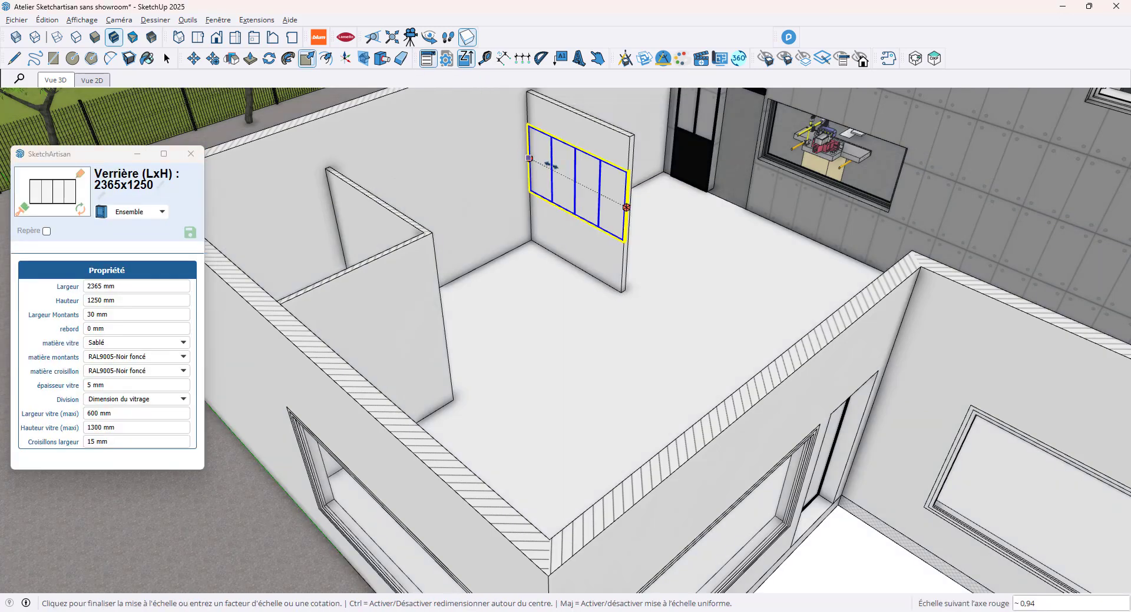
pyautogui.click(555, 161)
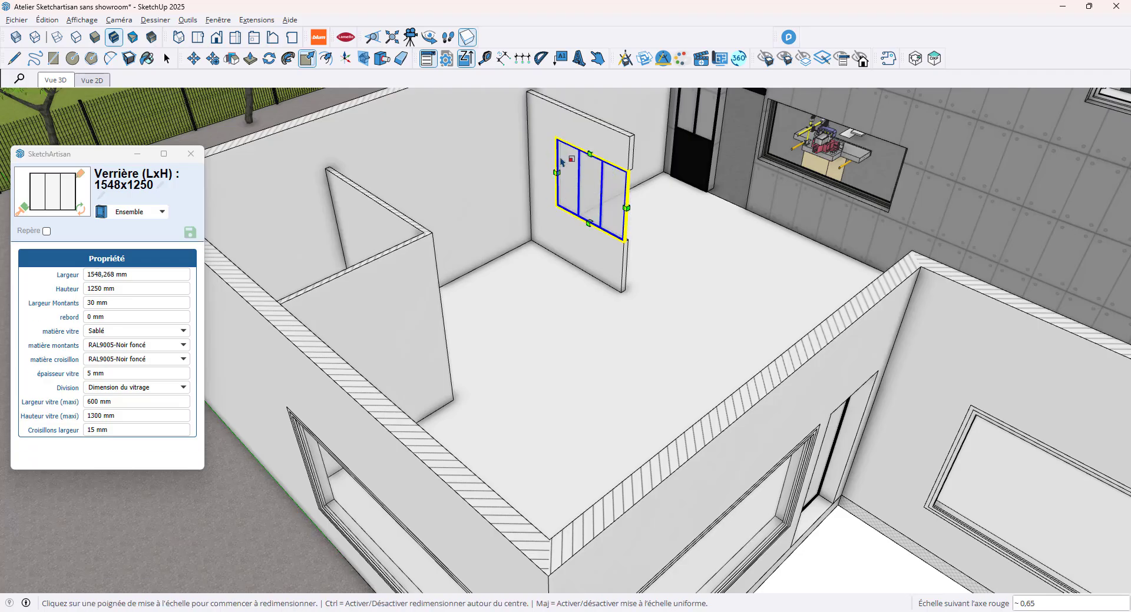
pyautogui.click(591, 153)
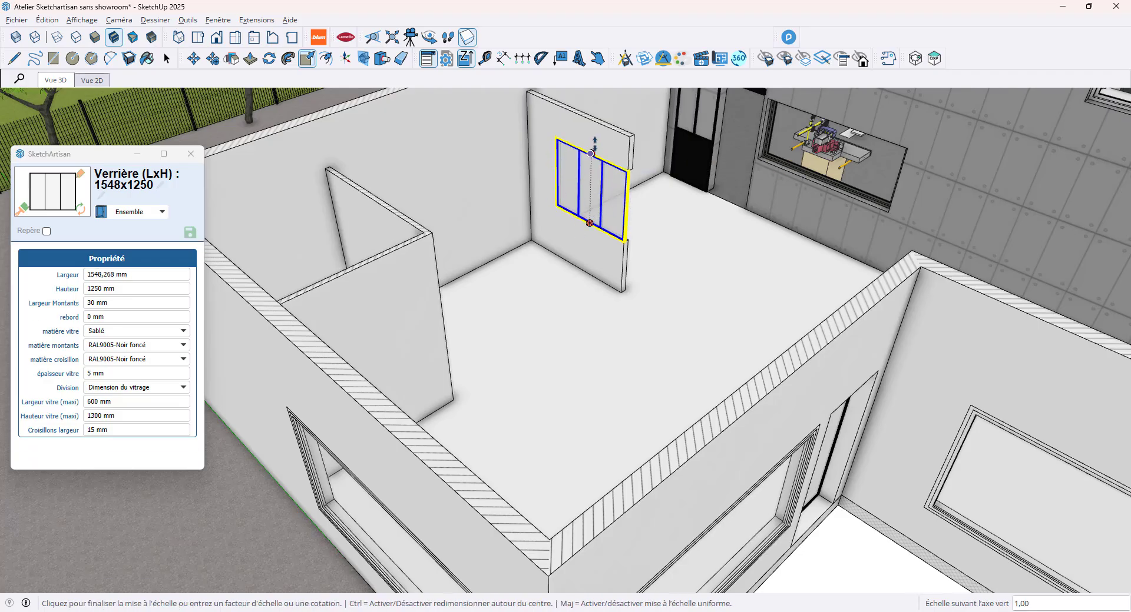
pyautogui.click(592, 120)
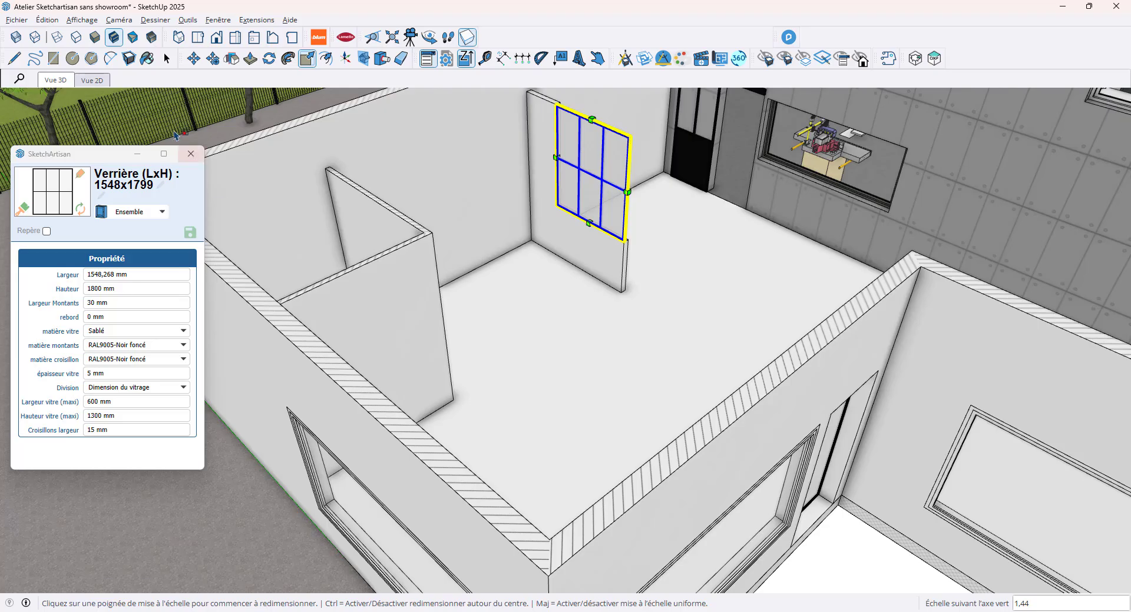
# - Set the glass material of the Verrière to Transparent from the Vitrage textures of the catalogue
pyautogui.moveTo(124, 153); pyautogui.dragTo(183, 106)
pyautogui.moveTo(443, 186)
pyautogui.mouseDown(button='middle')
pyautogui.moveTo(539, 120)
pyautogui.moveTo(527, 117)
pyautogui.mouseUp(button='middle')
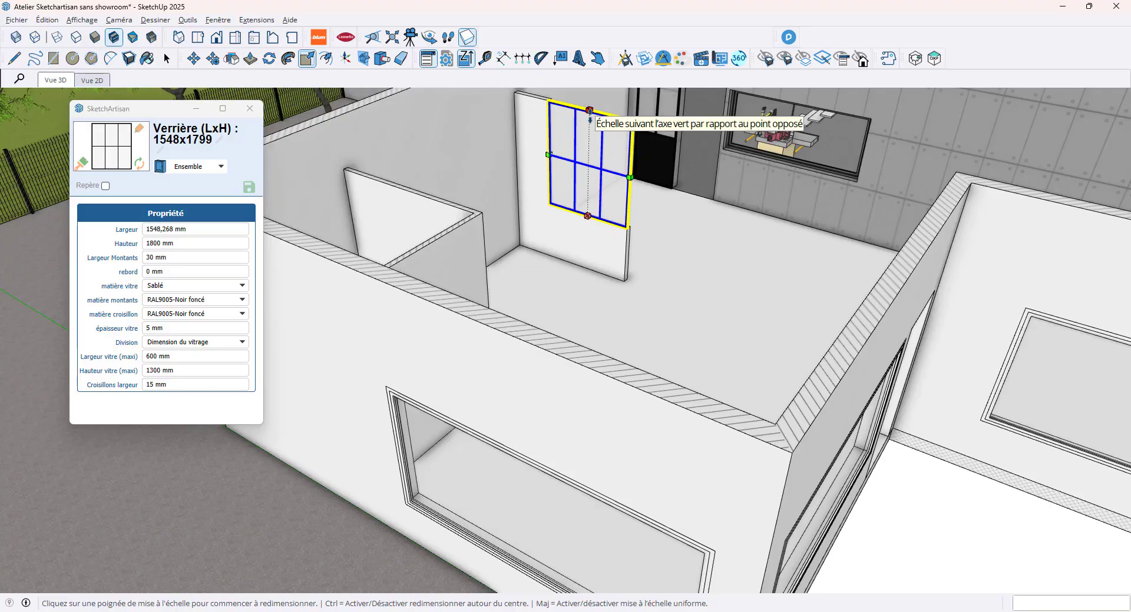
pyautogui.click(163, 286)
pyautogui.click(171, 272)
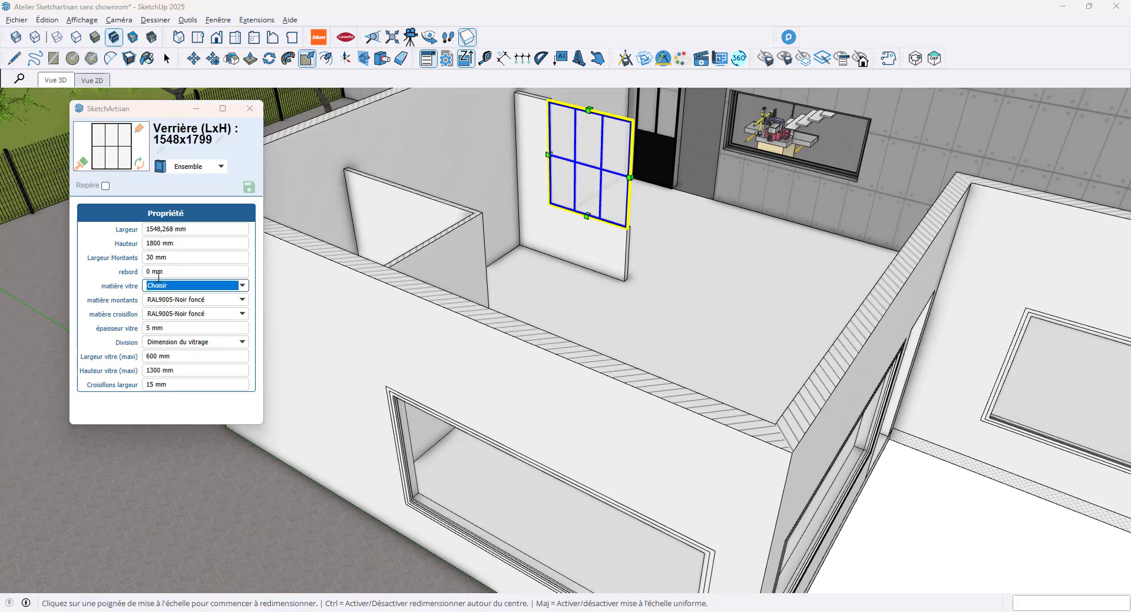
pyautogui.scroll(-2, 347, 274)
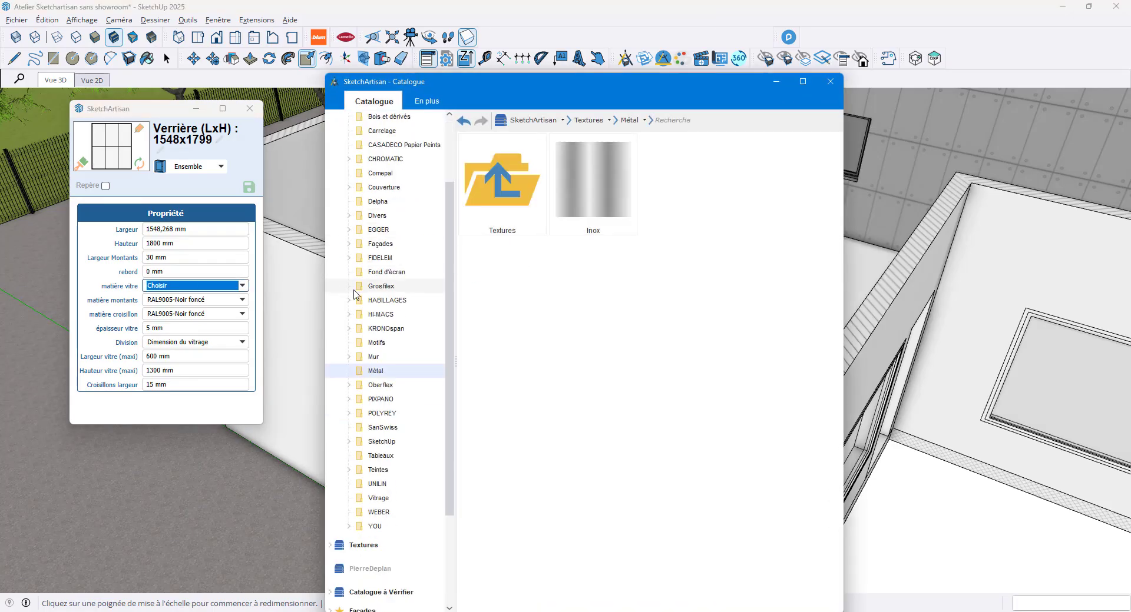
pyautogui.click(377, 499)
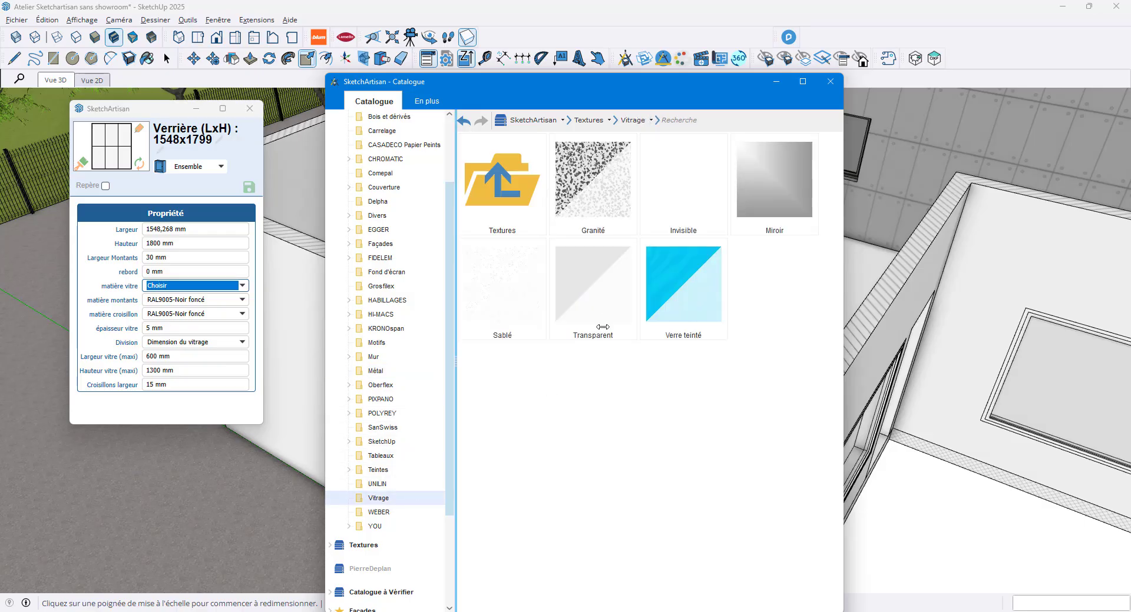
pyautogui.doubleClick(602, 313)
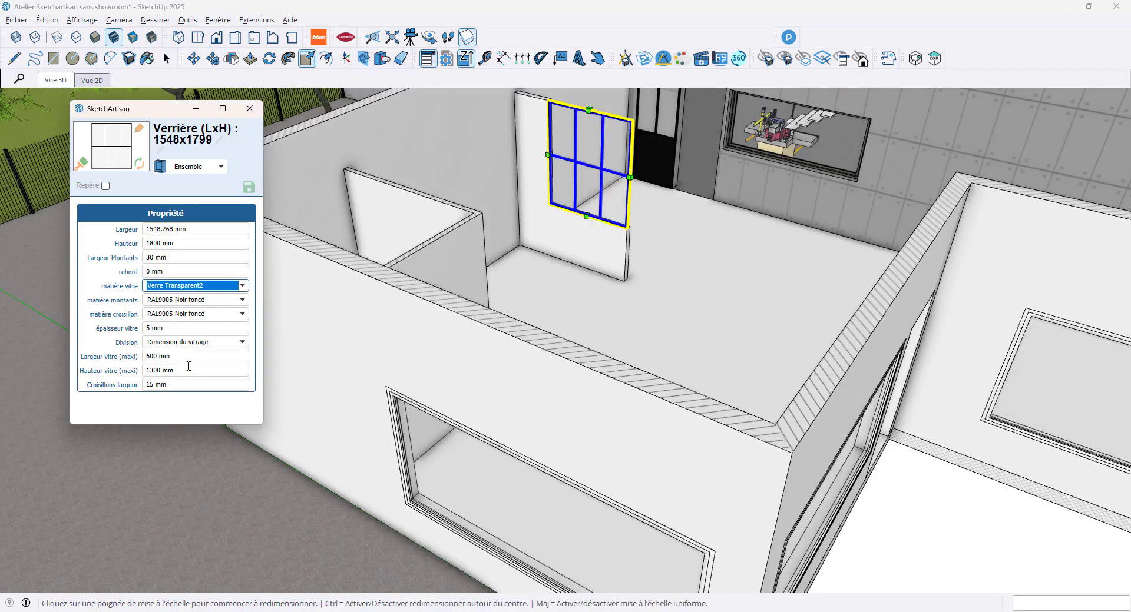
# - Switch the Verrière's division to Nombre de croisillons and set both the horizontal and vertical bar counts to 0
pyautogui.click(195, 342)
pyautogui.click(194, 335)
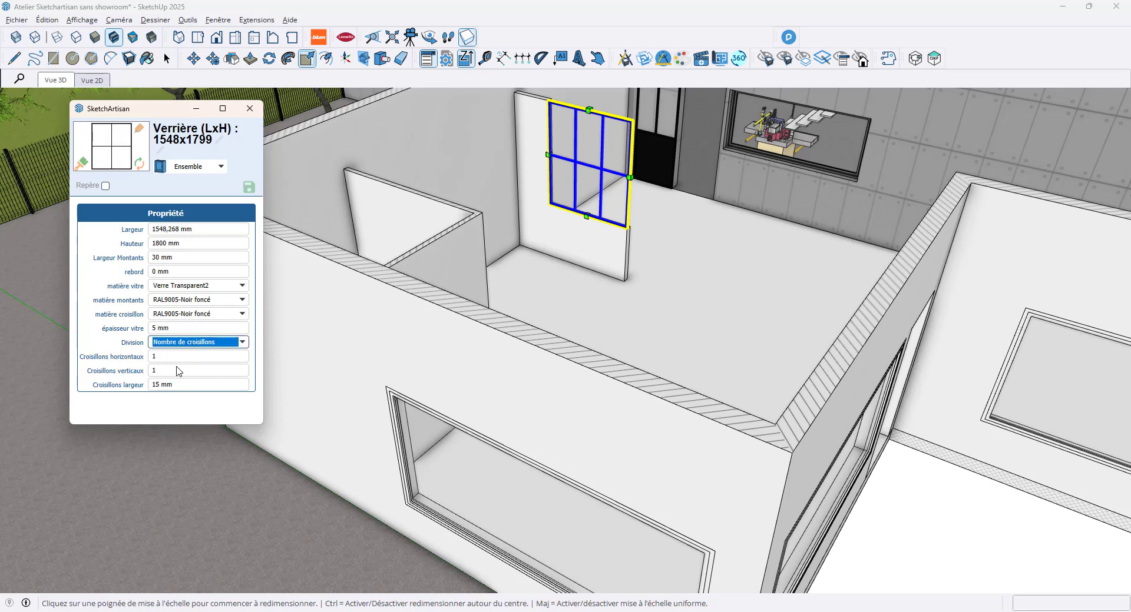
pyautogui.click(176, 371)
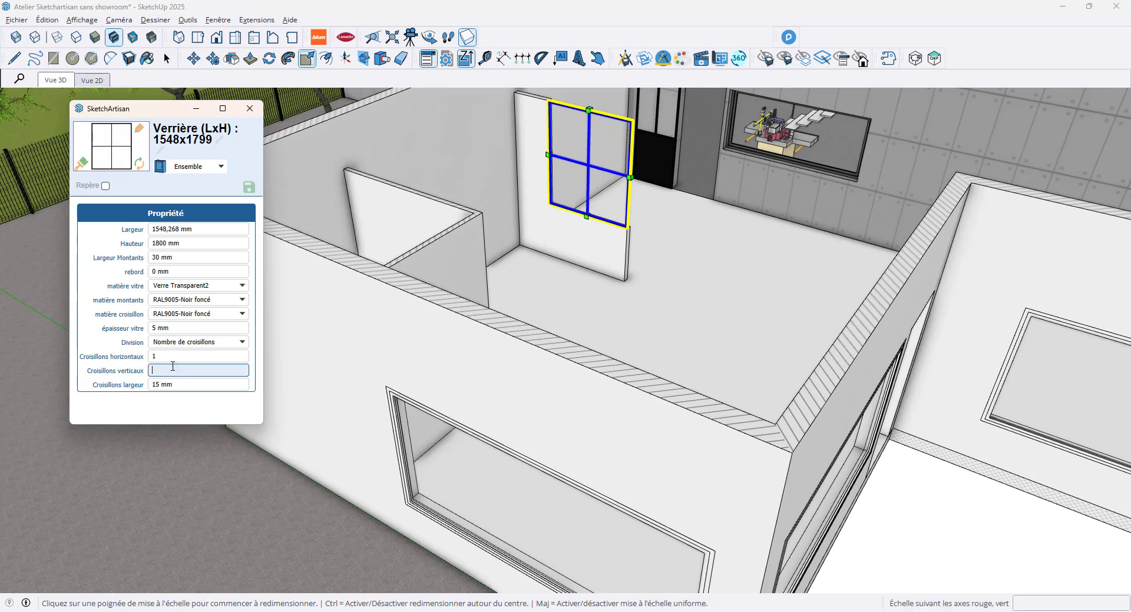
pyautogui.click(161, 355)
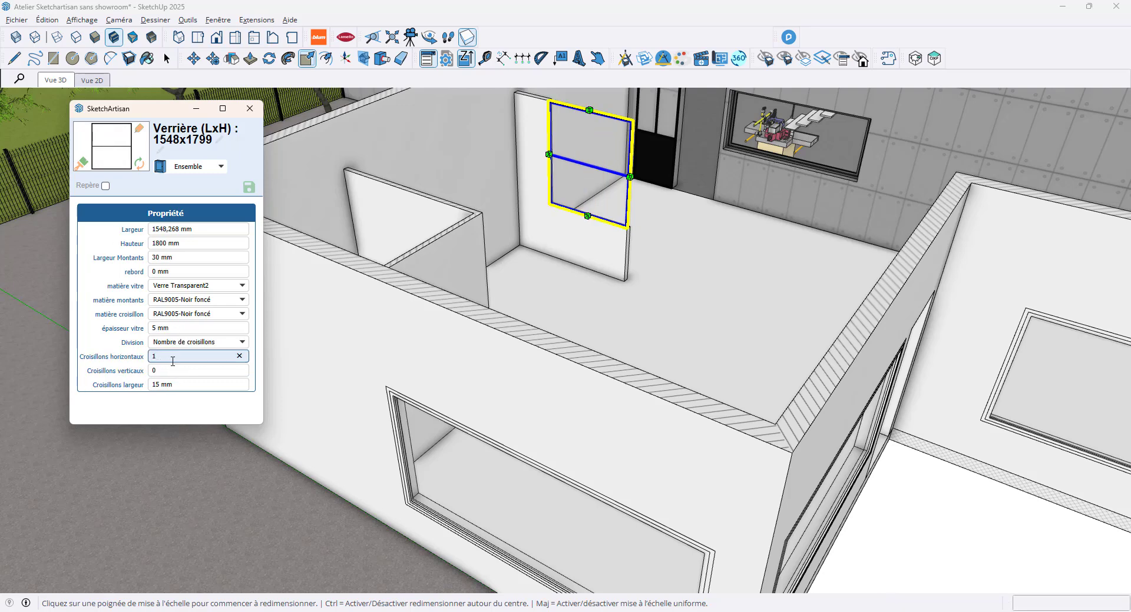
pyautogui.click(201, 370)
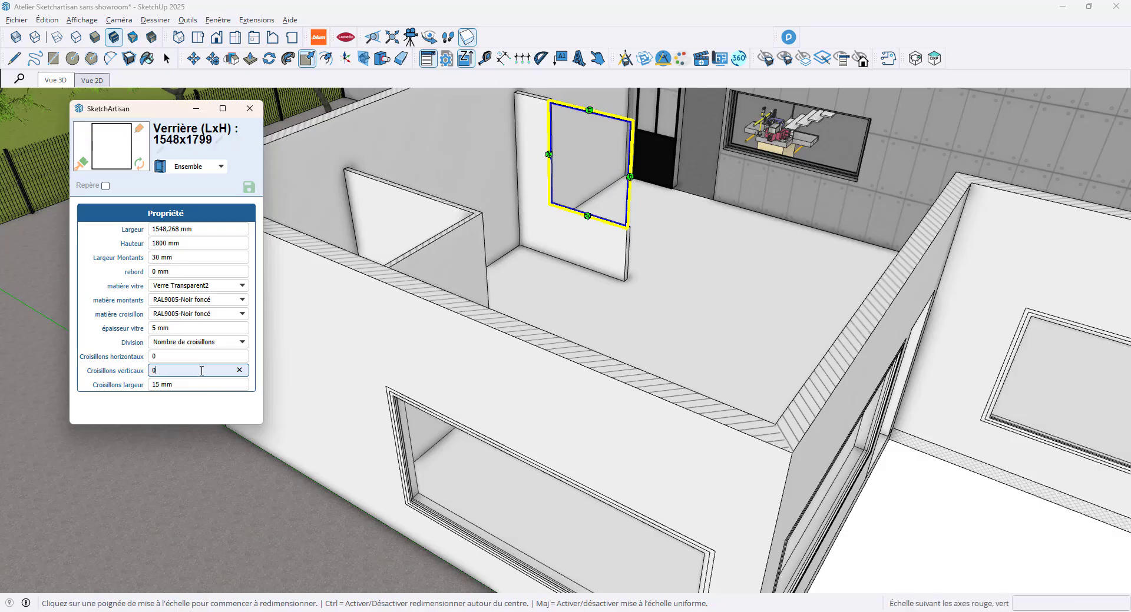
# - Divide the Verrière with 1 horizontal and 2 vertical glazing bars
pyautogui.click(170, 357)
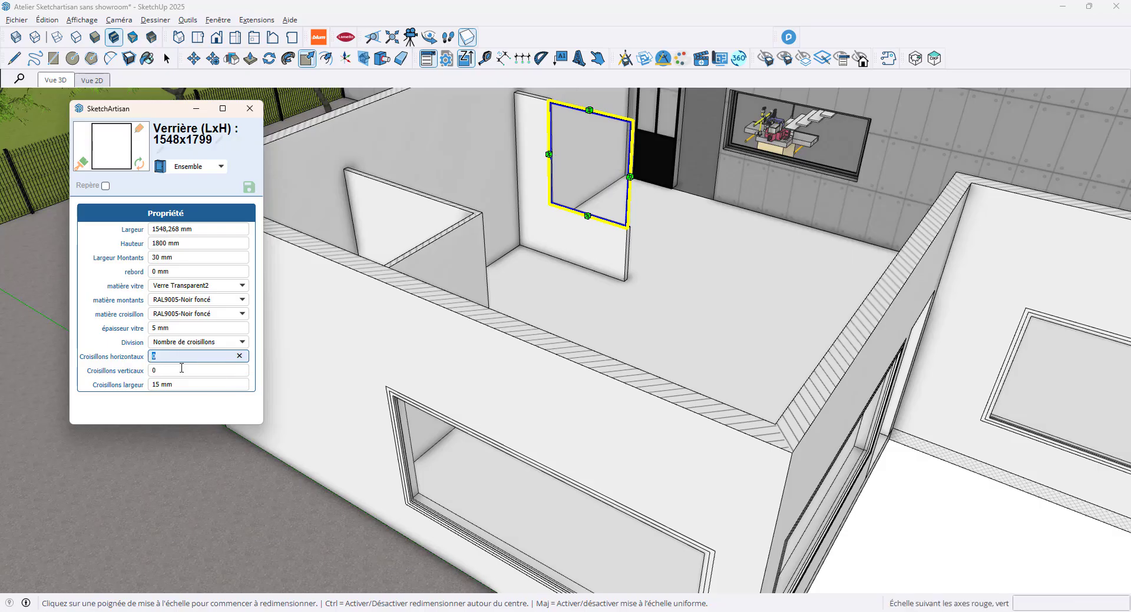
pyautogui.write('1')
pyautogui.click(200, 371)
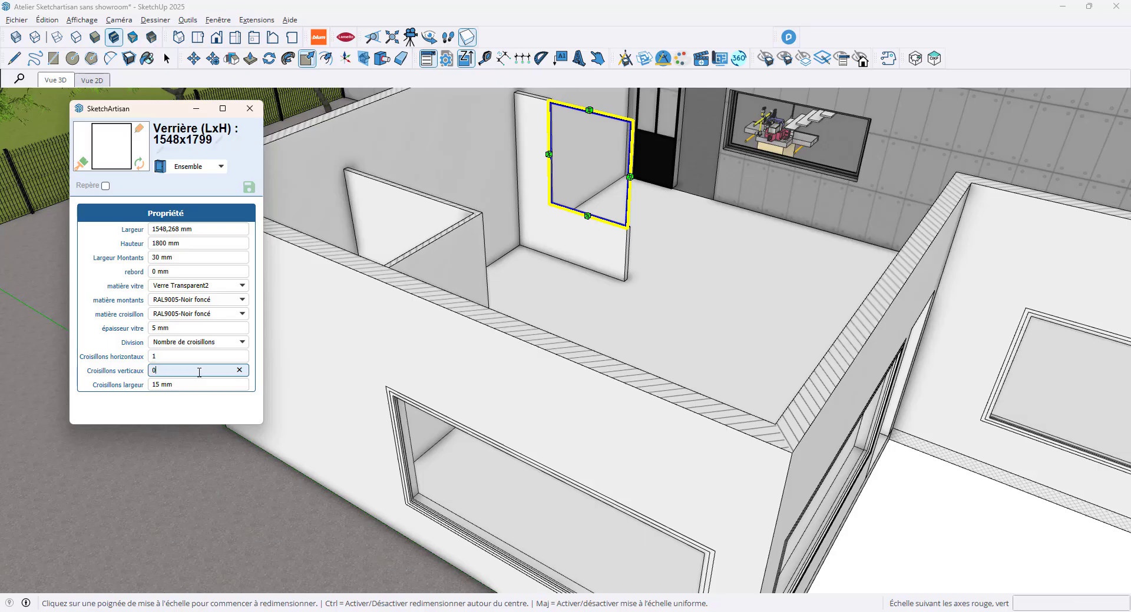
pyautogui.write('2')
pyautogui.press('Return')
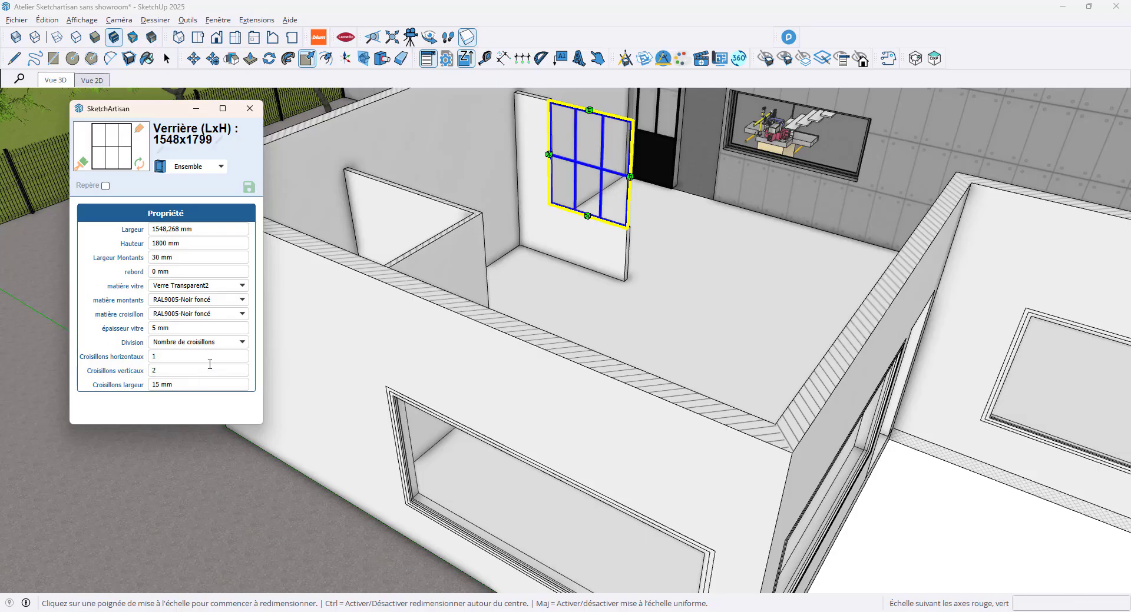
# - Set the width of the Verrière's frame uprights (Largeur Montants) to 50 mm
pyautogui.doubleClick(154, 257)
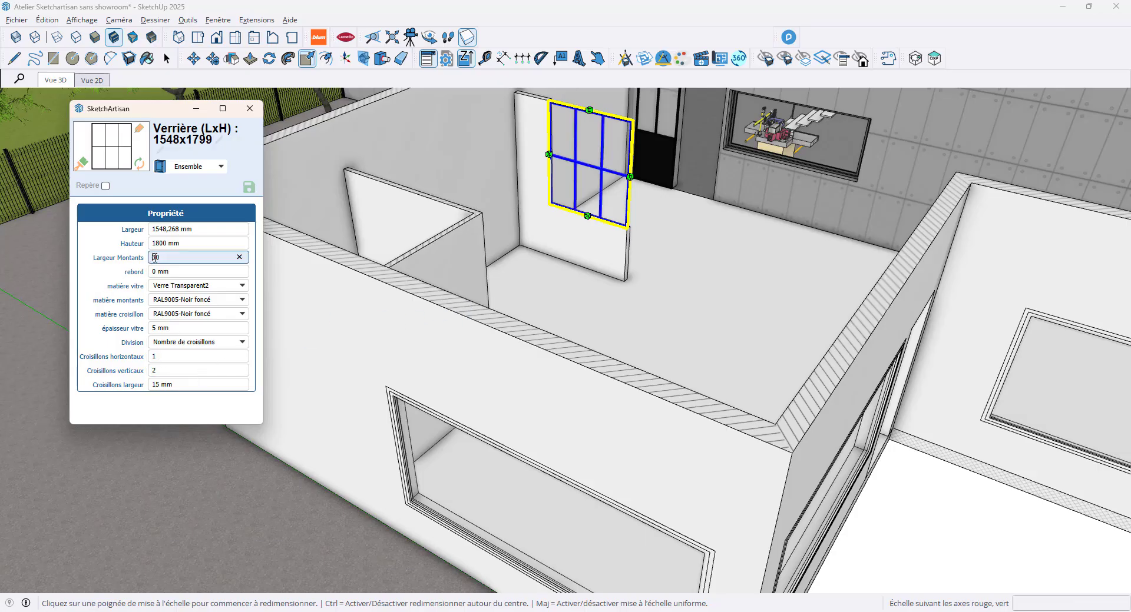
pyautogui.write('50')
pyautogui.press('Return')
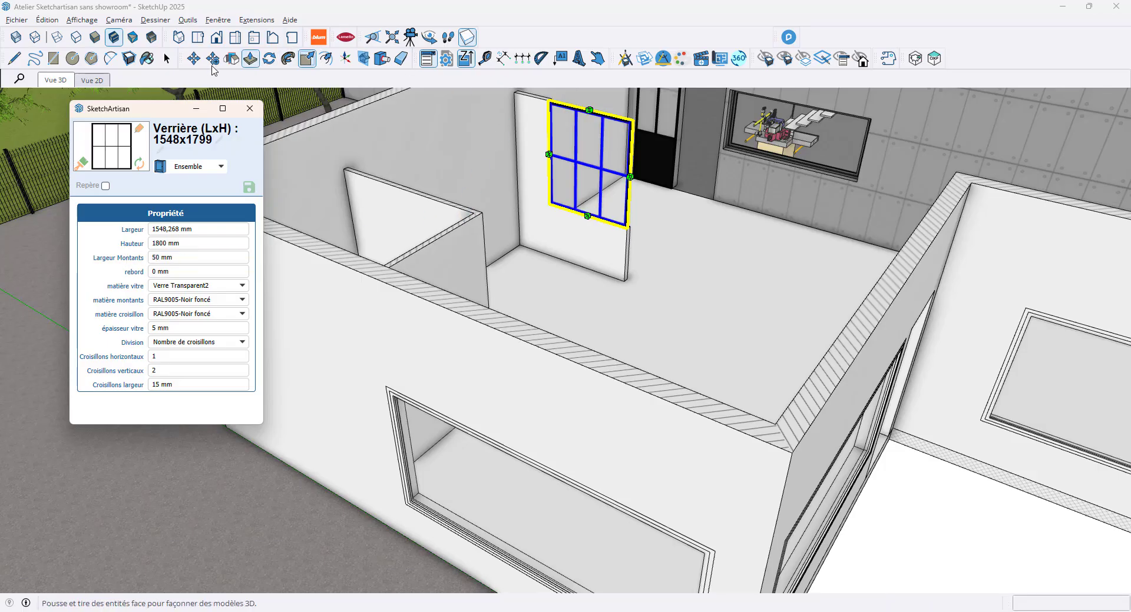
# - Try a 35 mm rebord on the Verrière in the freestanding partition
pyautogui.click(167, 58)
pyautogui.moveTo(596, 202); pyautogui.dragTo(497, 222, button='middle')
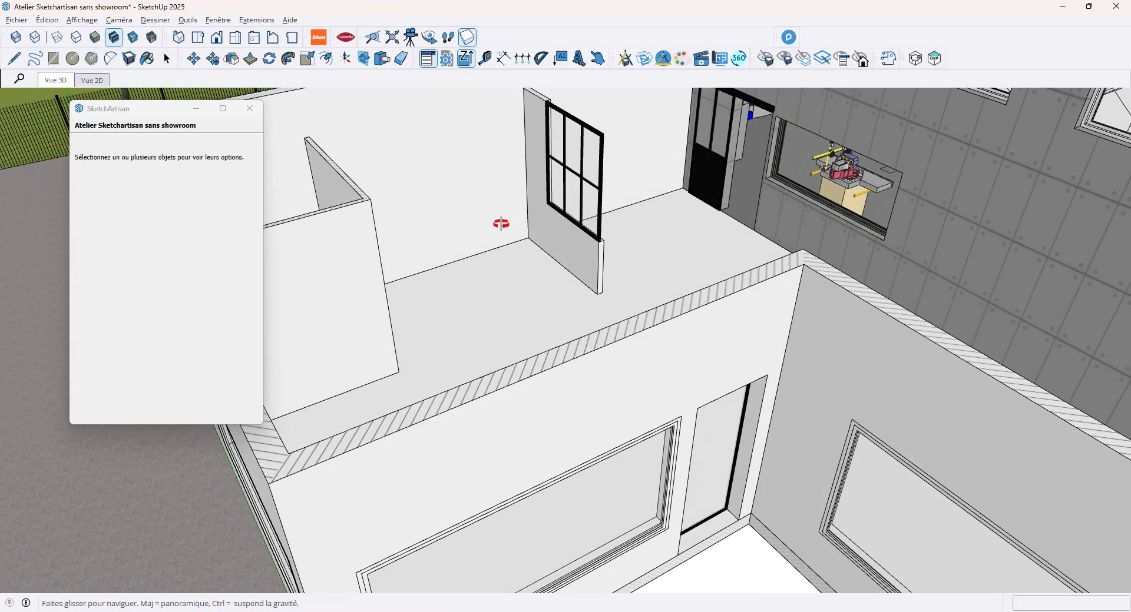
pyautogui.scroll(5, 617, 258)
pyautogui.scroll(2, 638, 262)
pyautogui.scroll(-3, 639, 262)
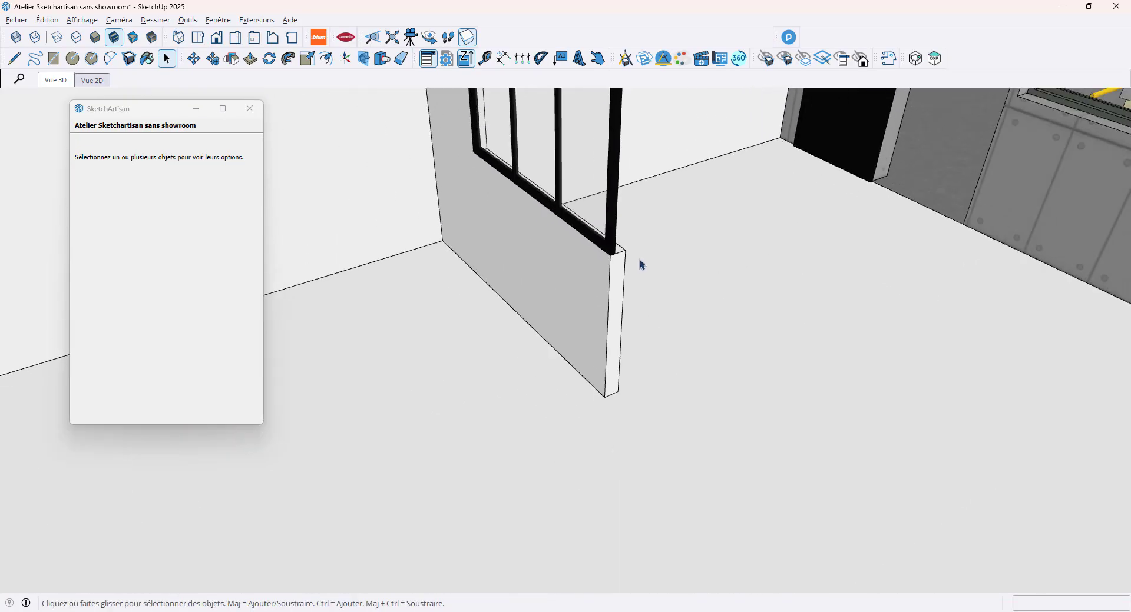
pyautogui.click(628, 250)
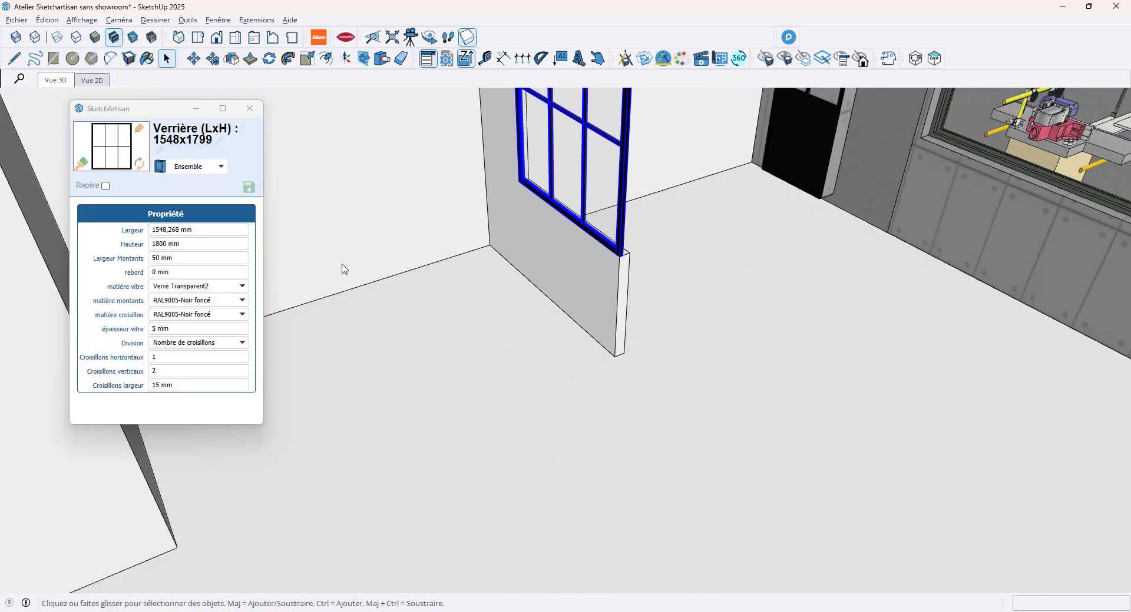
pyautogui.click(175, 271)
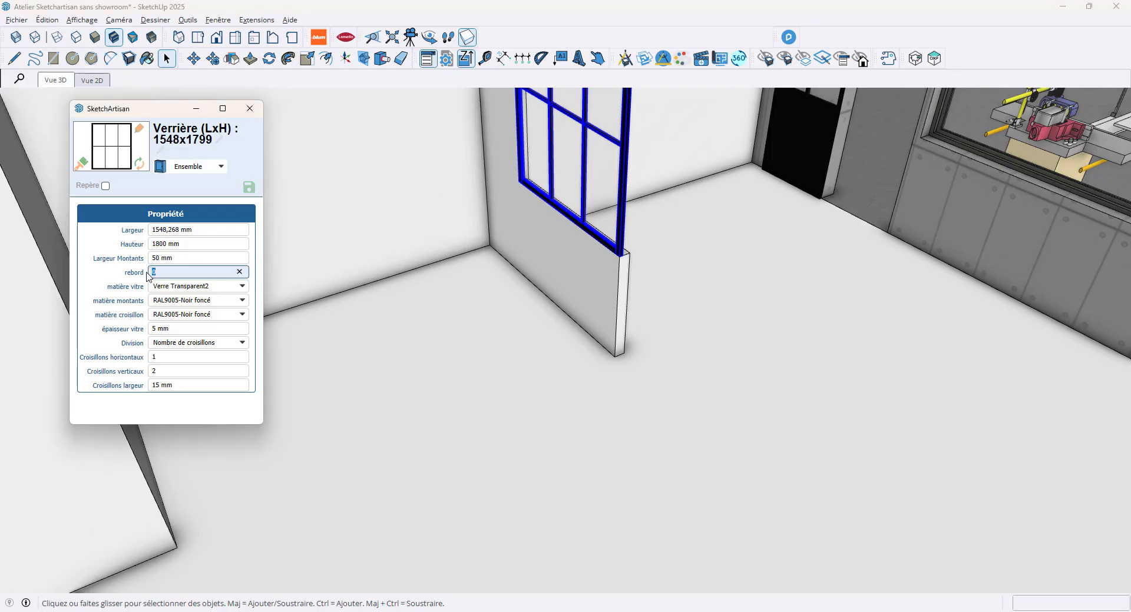
pyautogui.write('35')
pyautogui.press('Return')
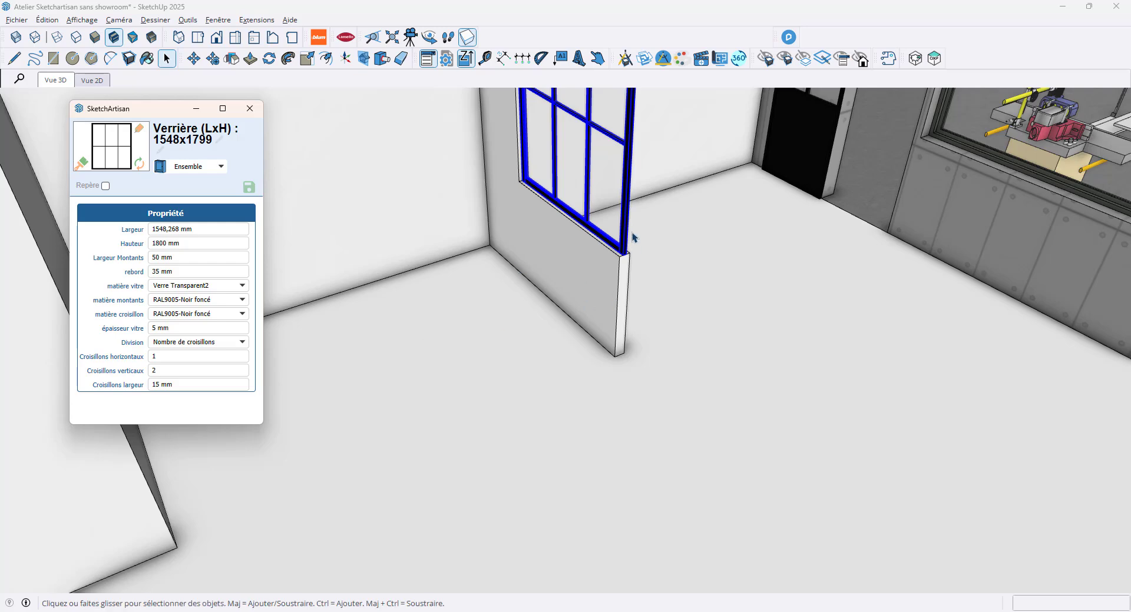
# - Set the Verrière's rebord back to 0 mm
pyautogui.scroll(-2, 620, 320)
pyautogui.scroll(-3, 619, 320)
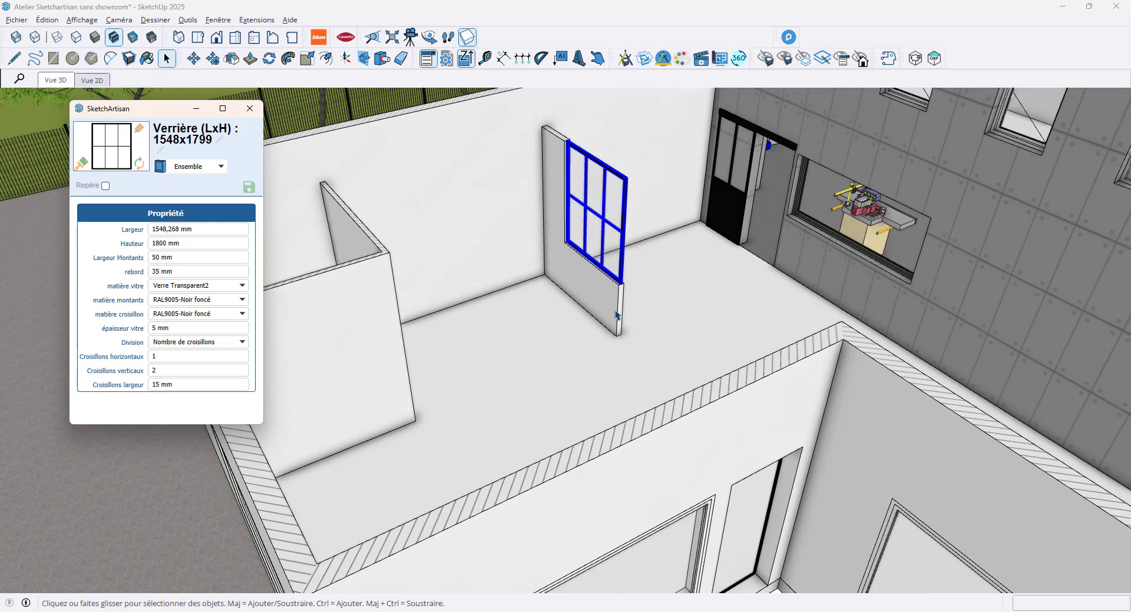
pyautogui.scroll(1, 603, 304)
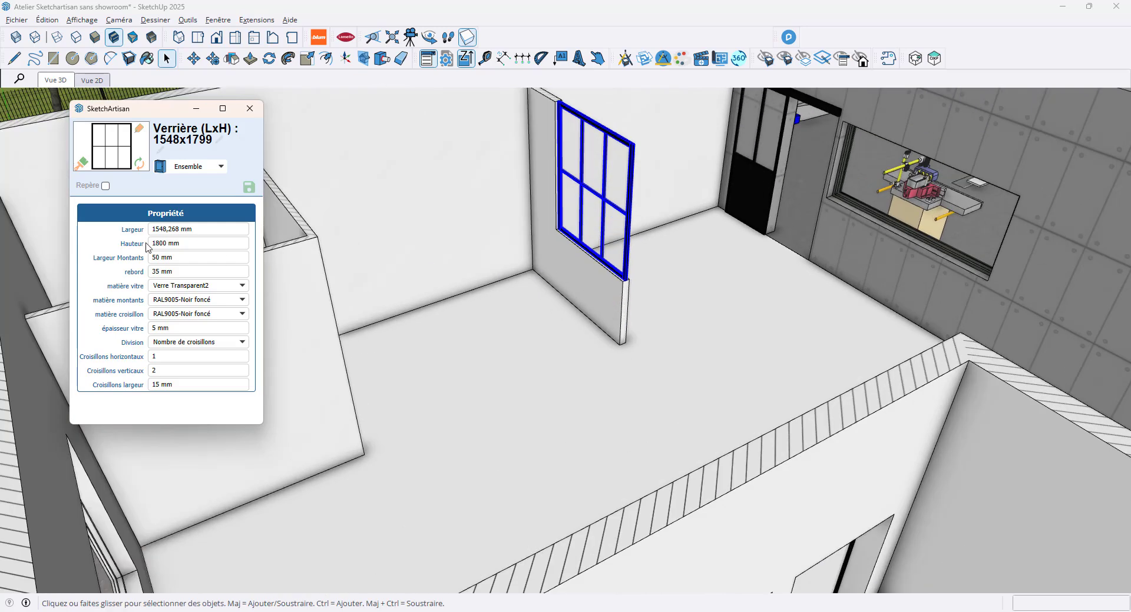
pyautogui.click(163, 272)
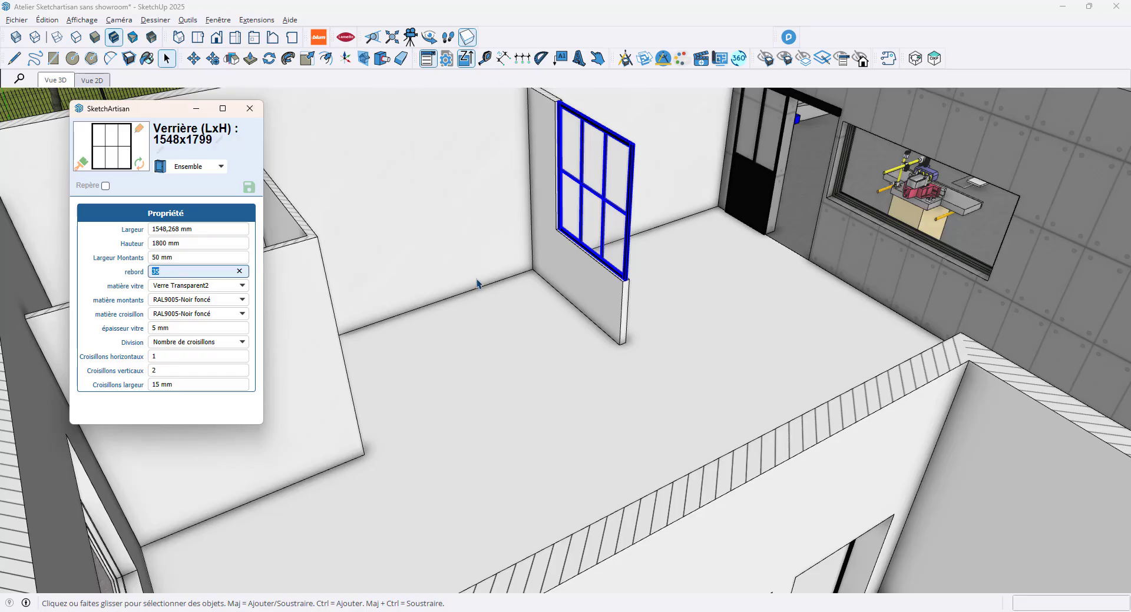
pyautogui.write('0')
pyautogui.press('Return')
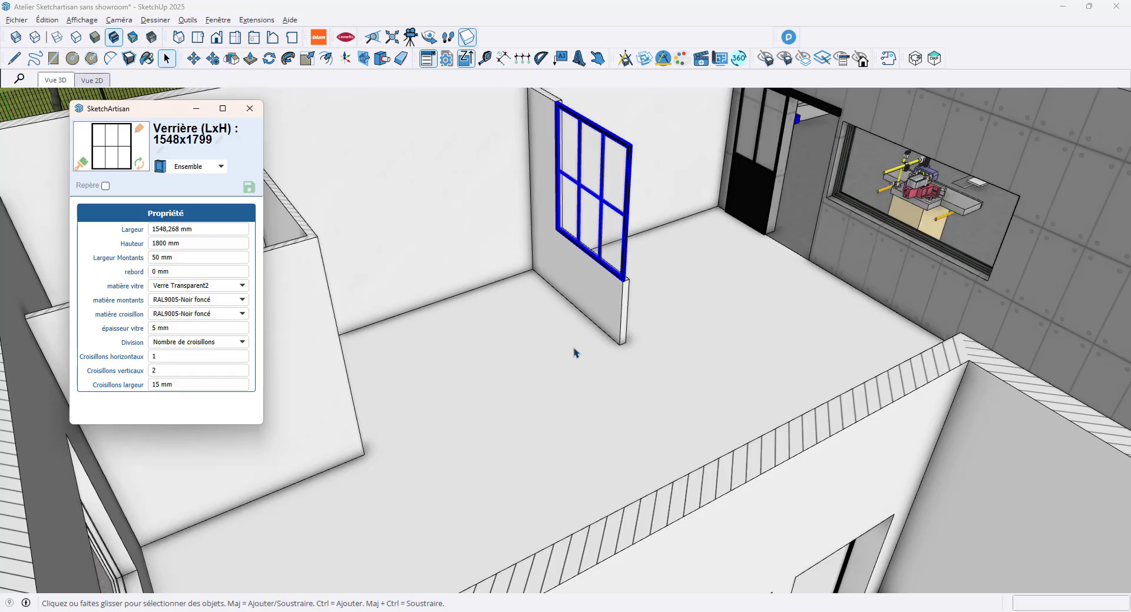
# - Insert the PorteExt 1fente4barres door from the catalogue's Menuiseries folder as Archi Porte into the corner room's partition
pyautogui.moveTo(576, 349)
pyautogui.mouseDown(button='middle')
pyautogui.moveTo(451, 352)
pyautogui.moveTo(590, 356)
pyautogui.moveTo(571, 351)
pyautogui.mouseUp(button='middle')
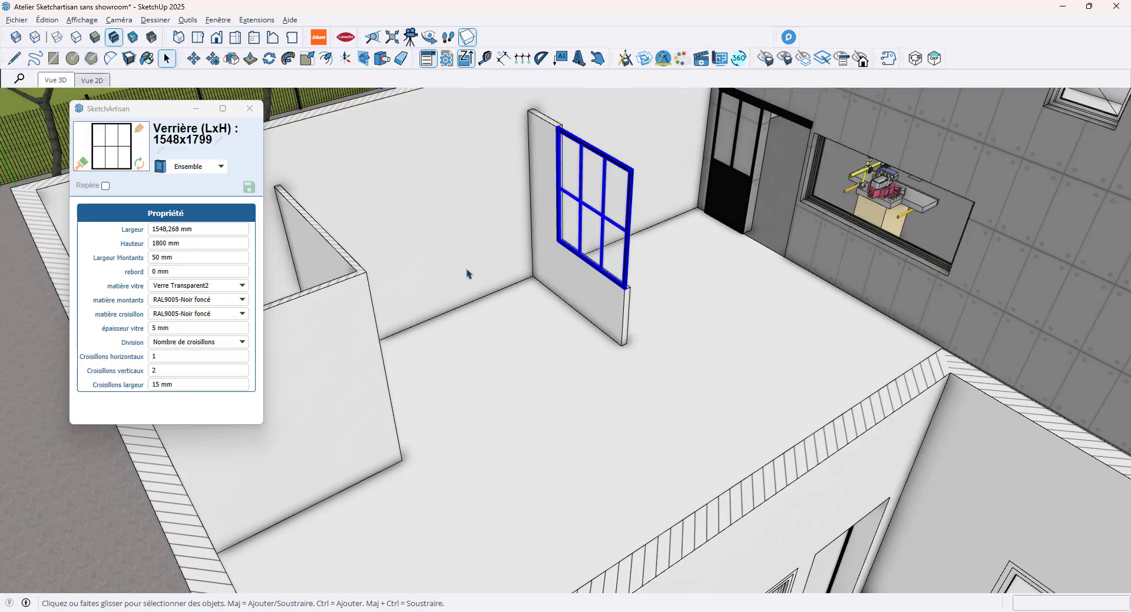
pyautogui.scroll(-3, 449, 222)
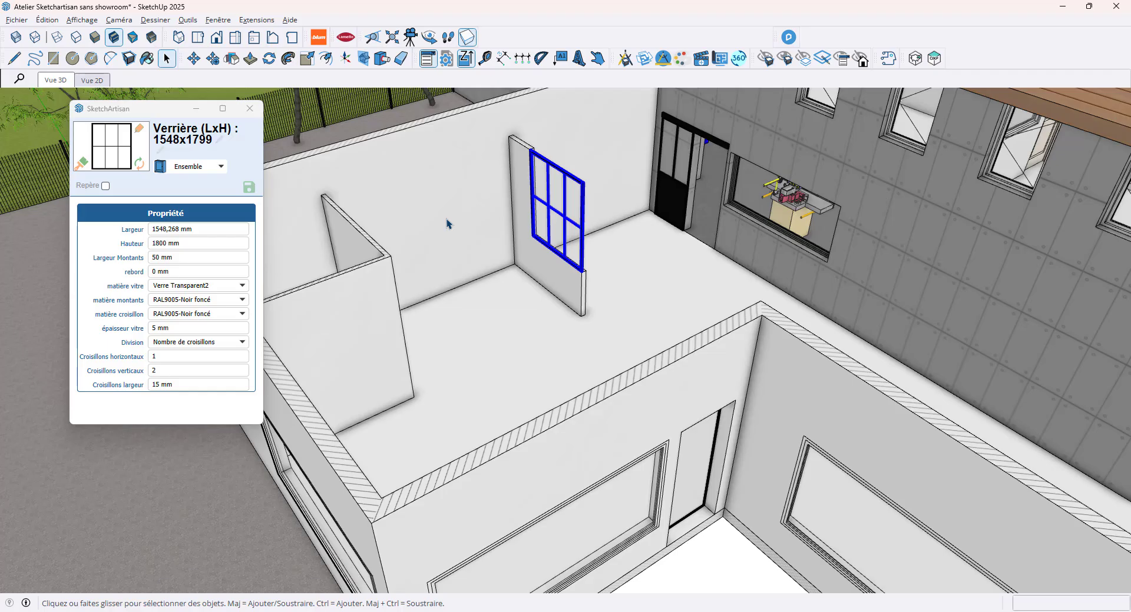
pyautogui.moveTo(460, 253); pyautogui.dragTo(463, 221, button='middle')
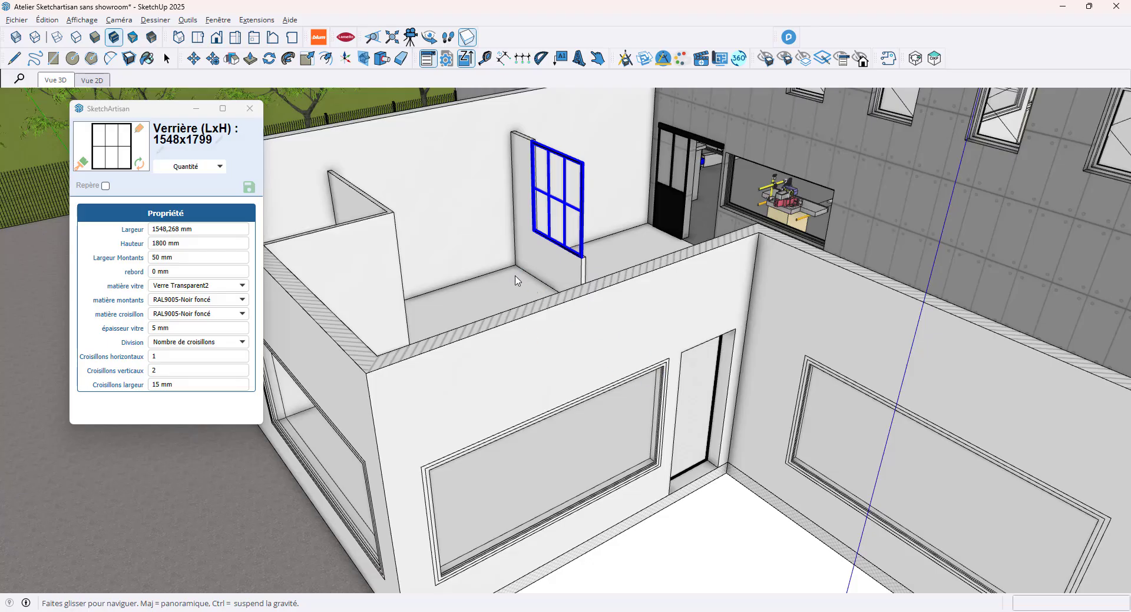
pyautogui.scroll(-3, 516, 281)
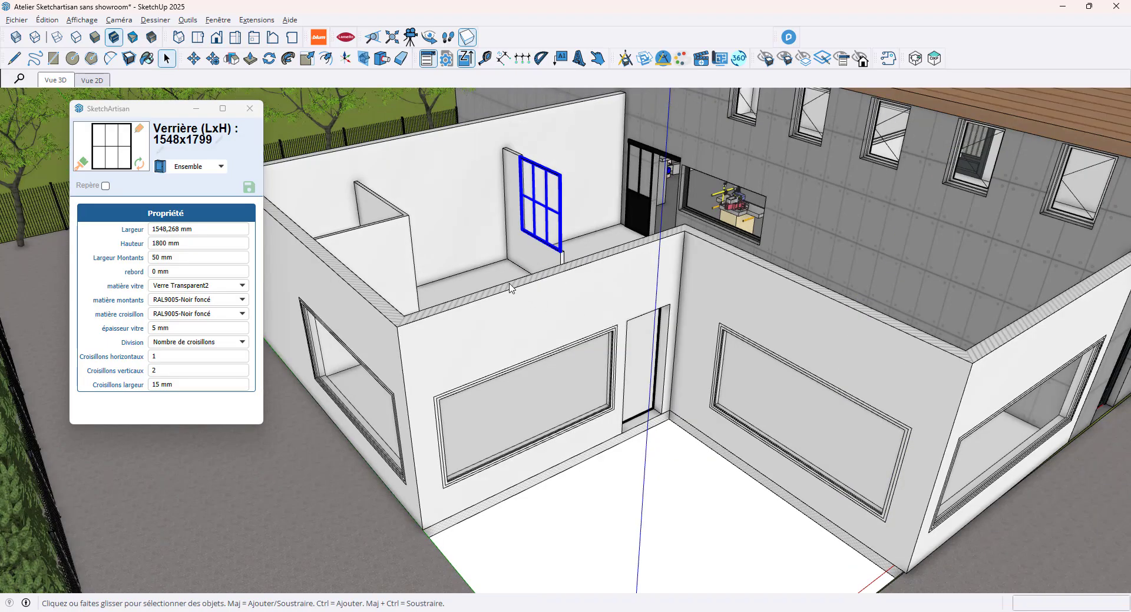
pyautogui.moveTo(509, 284); pyautogui.dragTo(353, 400, button='middle')
pyautogui.moveTo(515, 255); pyautogui.dragTo(212, 274, button='middle')
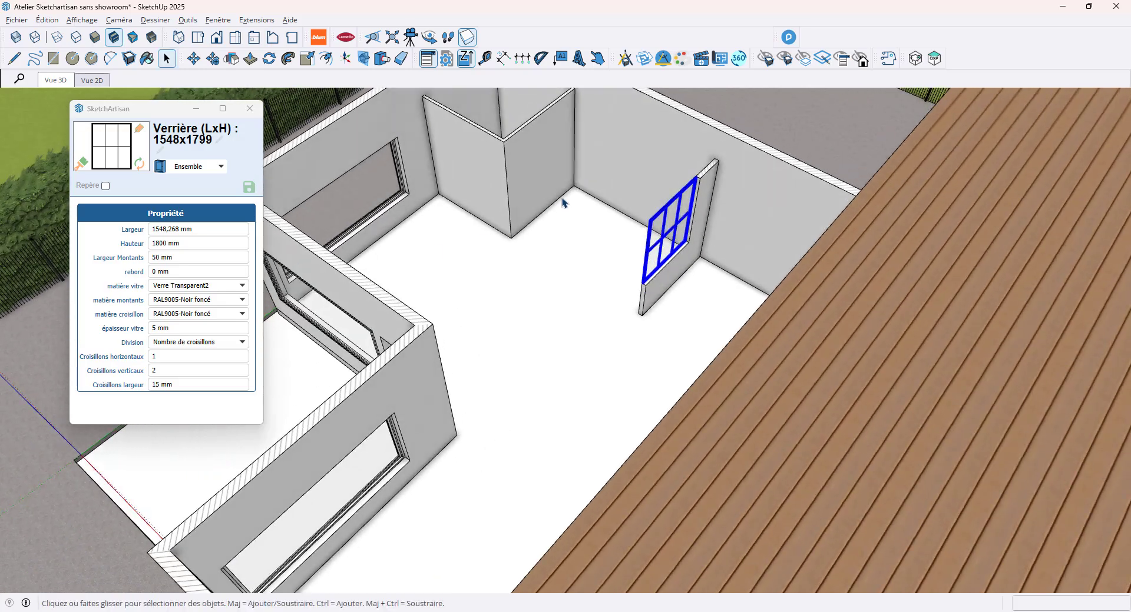
pyautogui.click(626, 58)
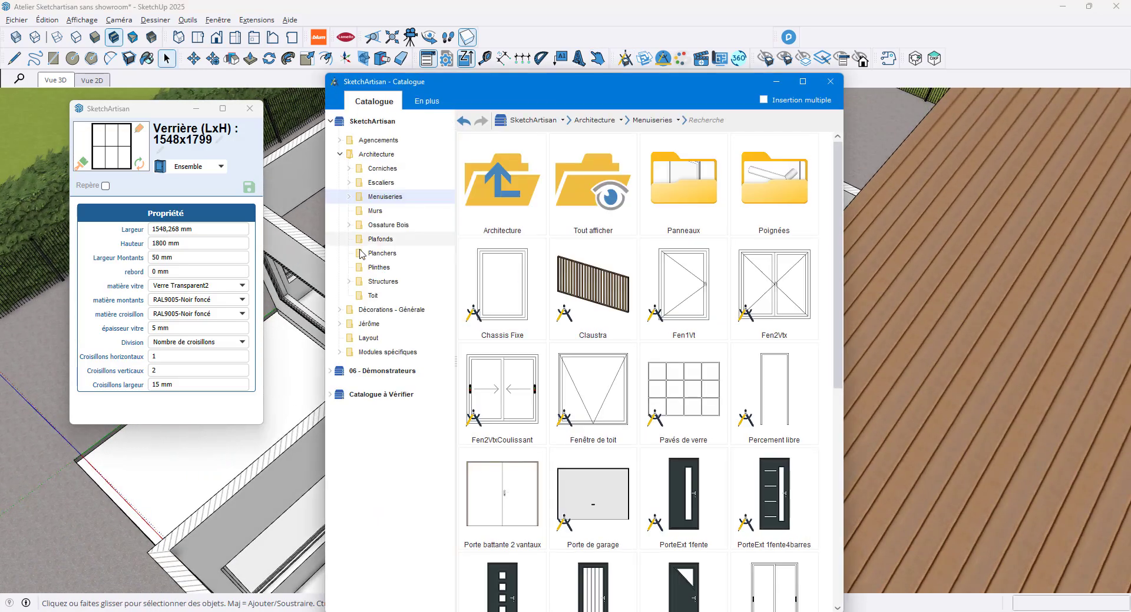
pyautogui.scroll(-5, 589, 401)
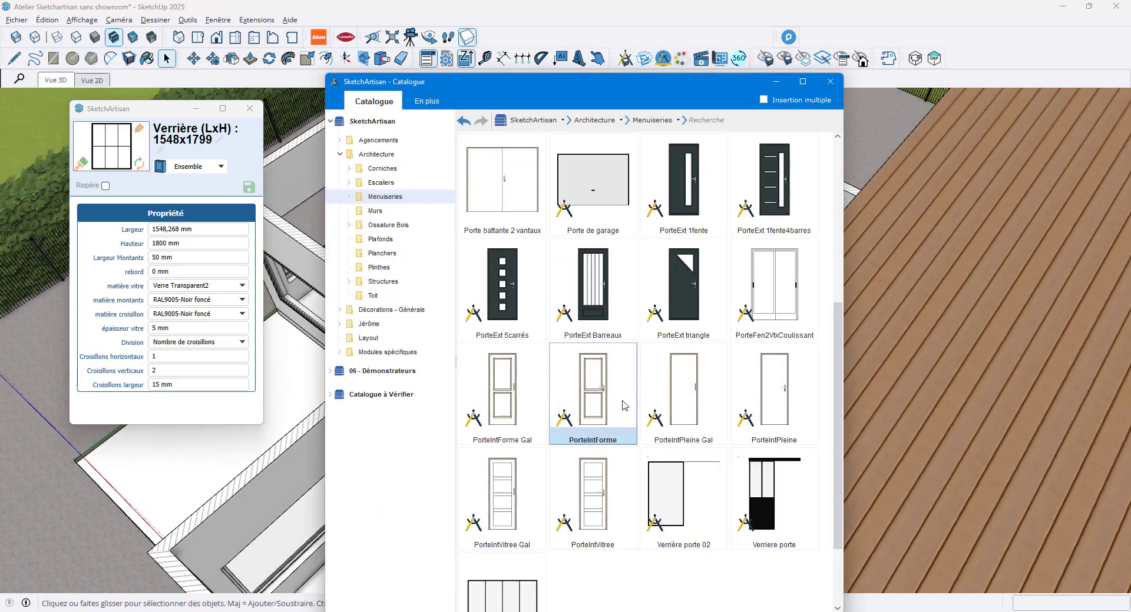
pyautogui.click(760, 198)
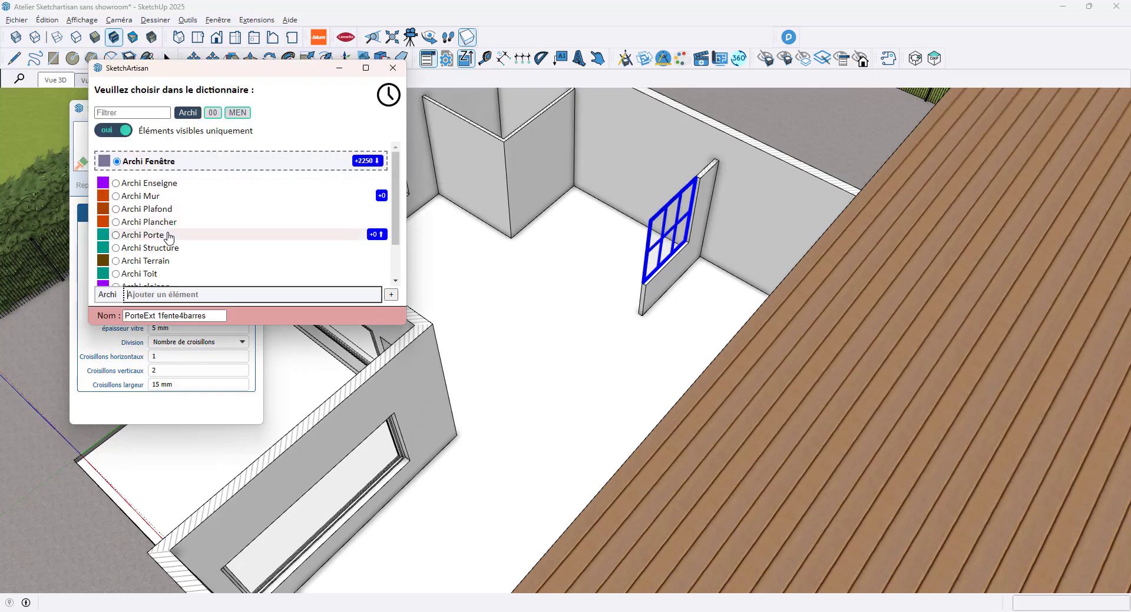
pyautogui.click(169, 236)
pyautogui.click(557, 214)
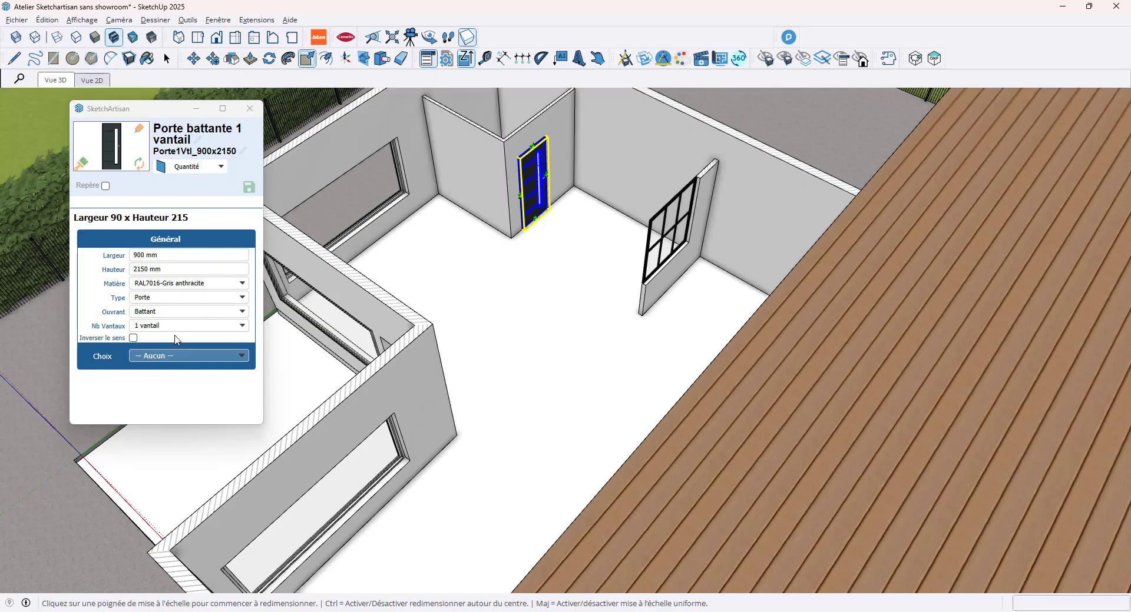
# - Check the new door's Type and Ouvrant options, keeping Porte and Battant
pyautogui.click(157, 302)
pyautogui.click(156, 302)
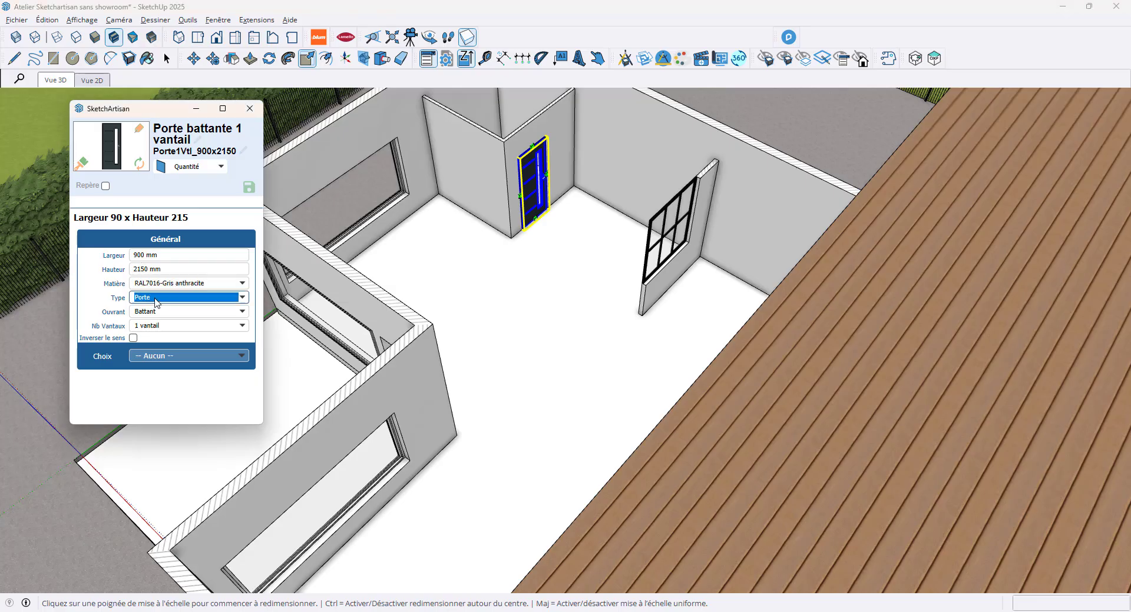
pyautogui.click(158, 313)
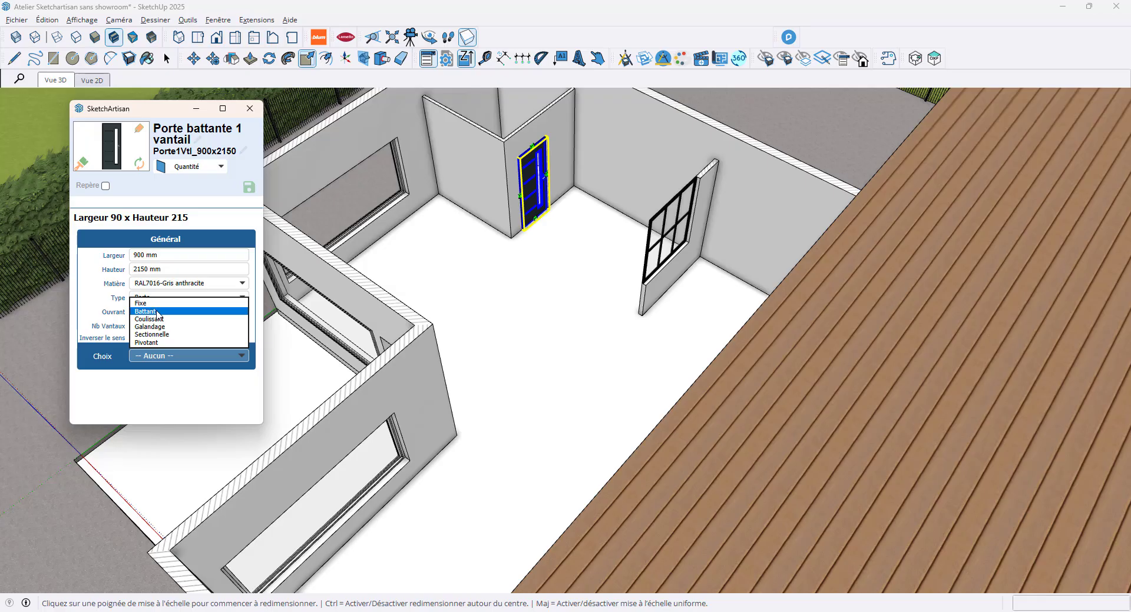
pyautogui.click(158, 313)
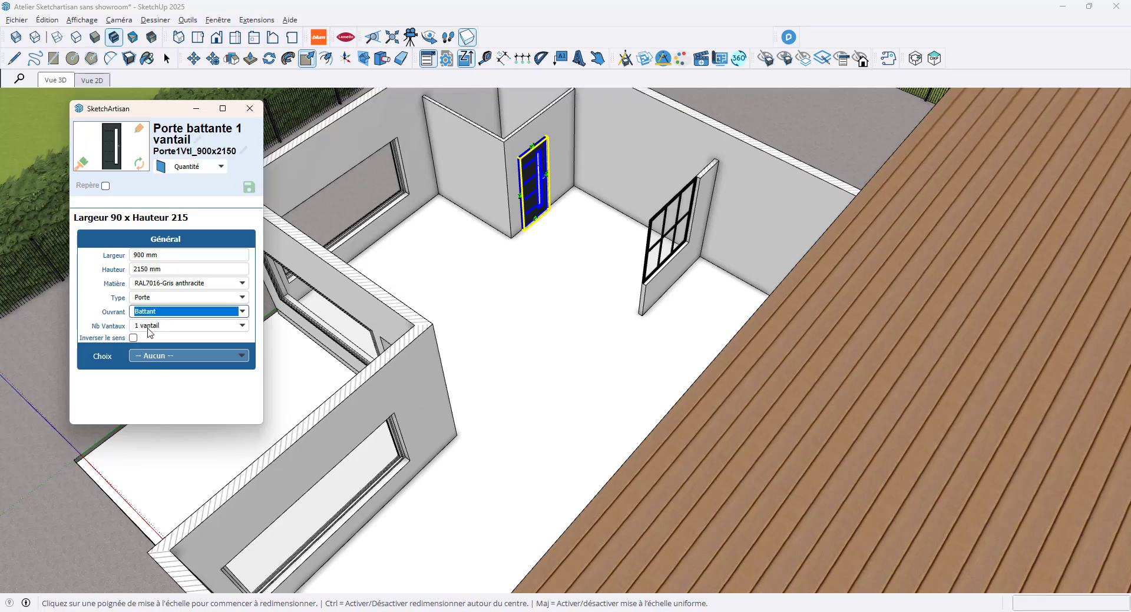
# - Review the corner room door's Cadre et Divers options, including frame thickness, depth, rebord and opening direction
pyautogui.click(158, 362)
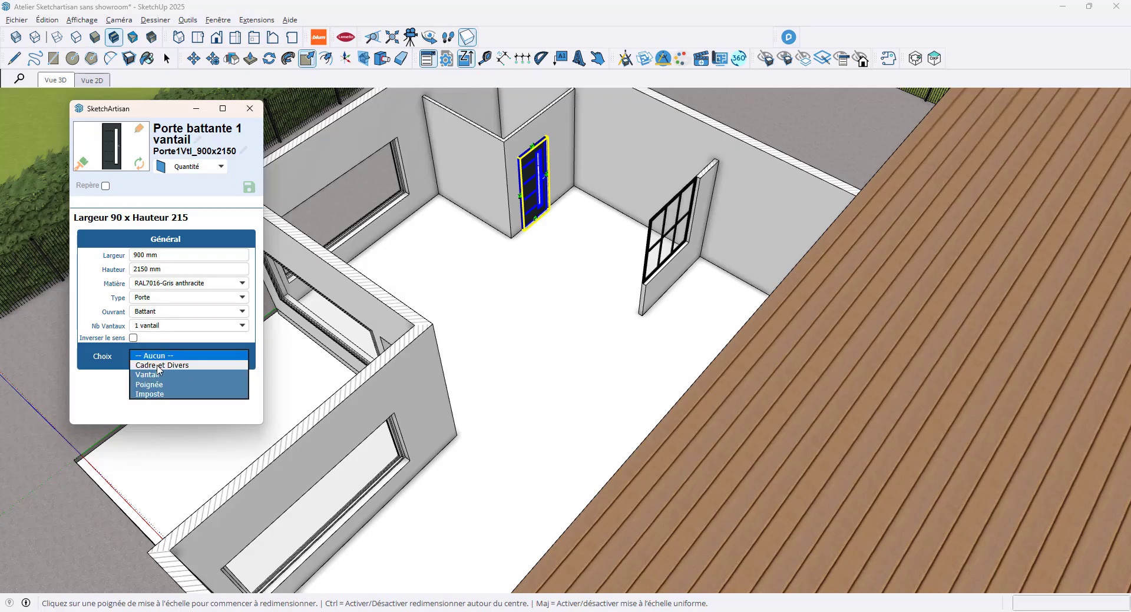
pyautogui.click(160, 369)
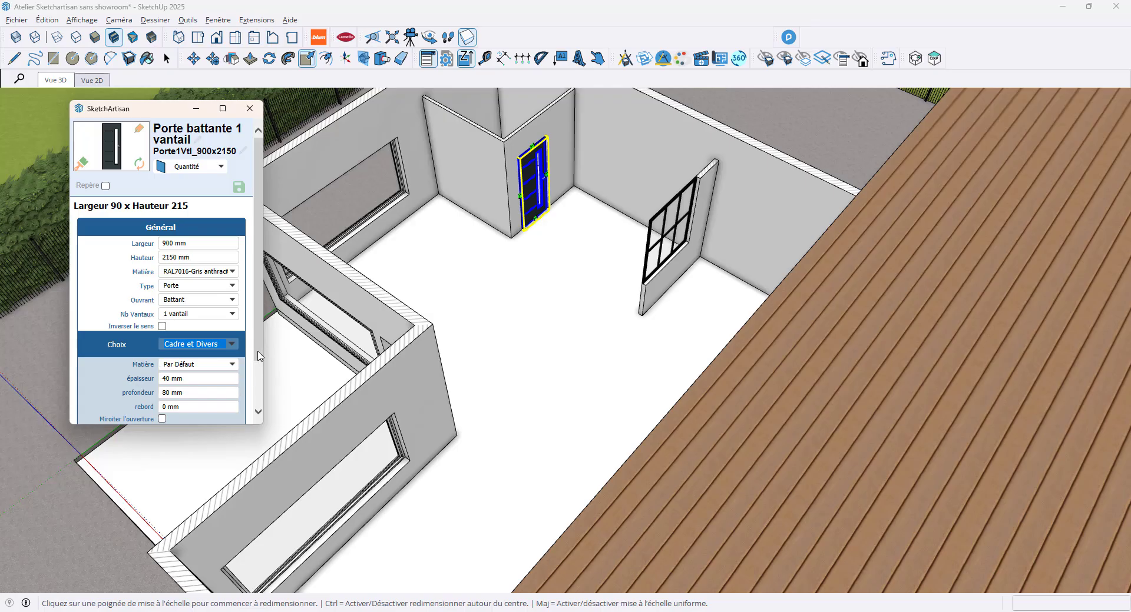
pyautogui.scroll(-2, 259, 356)
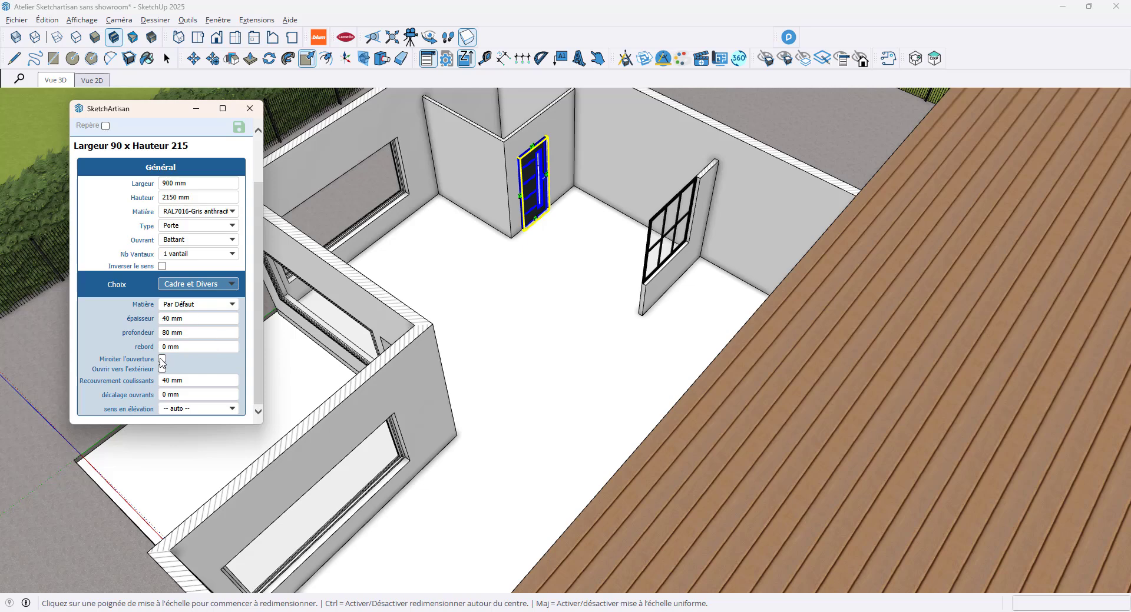
# - Replace the door's Vantail model with Panneau ANASTASIA from the catalogue's Lapeyre folder
pyautogui.click(209, 283)
pyautogui.click(201, 292)
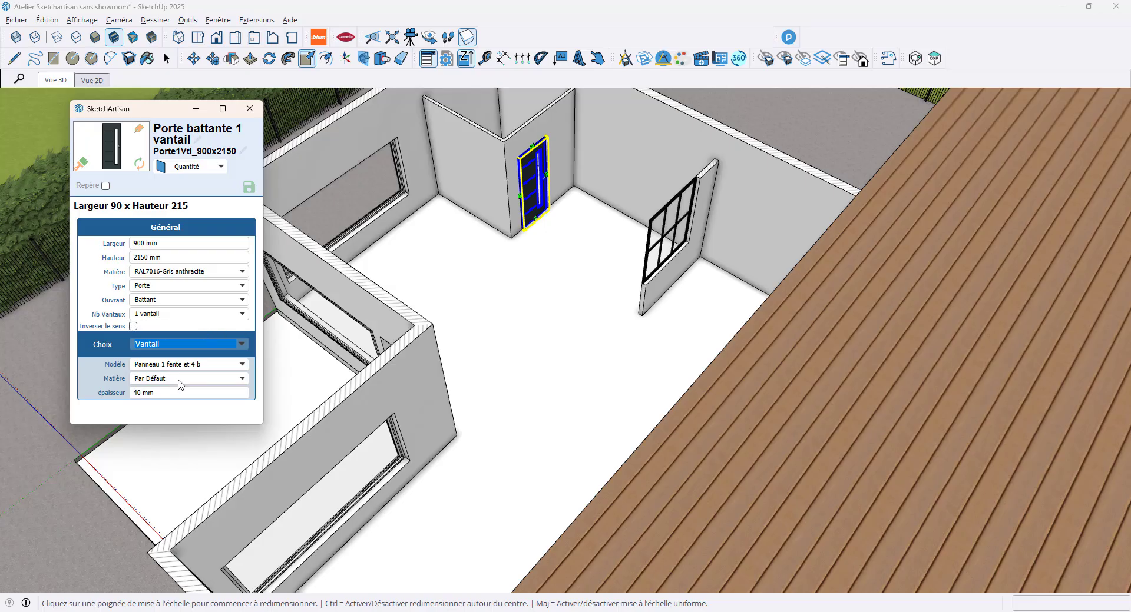
pyautogui.click(234, 367)
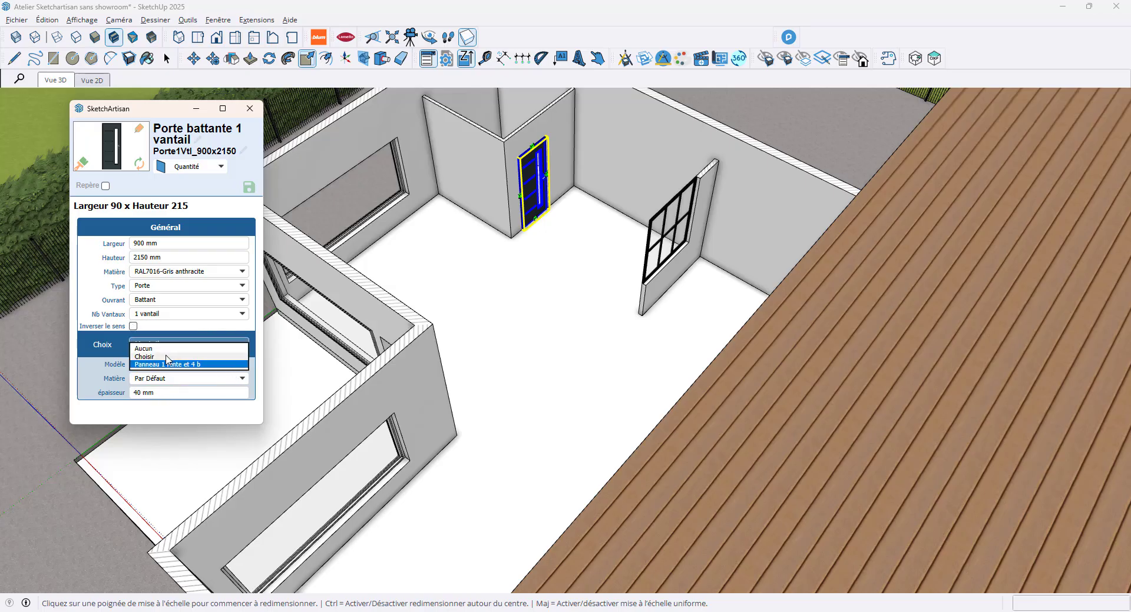
pyautogui.click(169, 359)
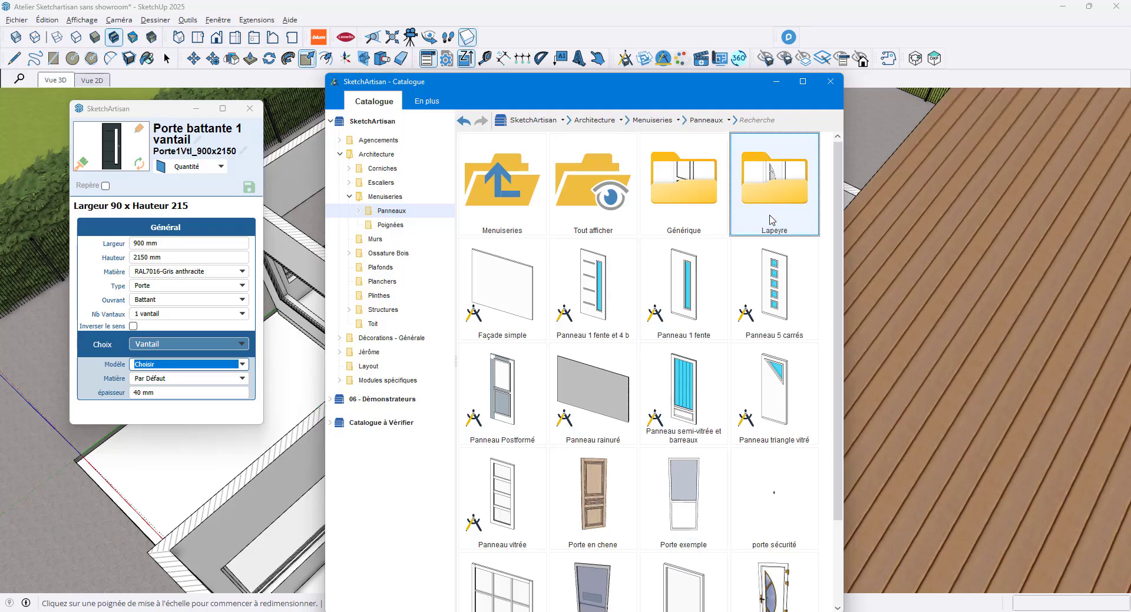
pyautogui.doubleClick(773, 179)
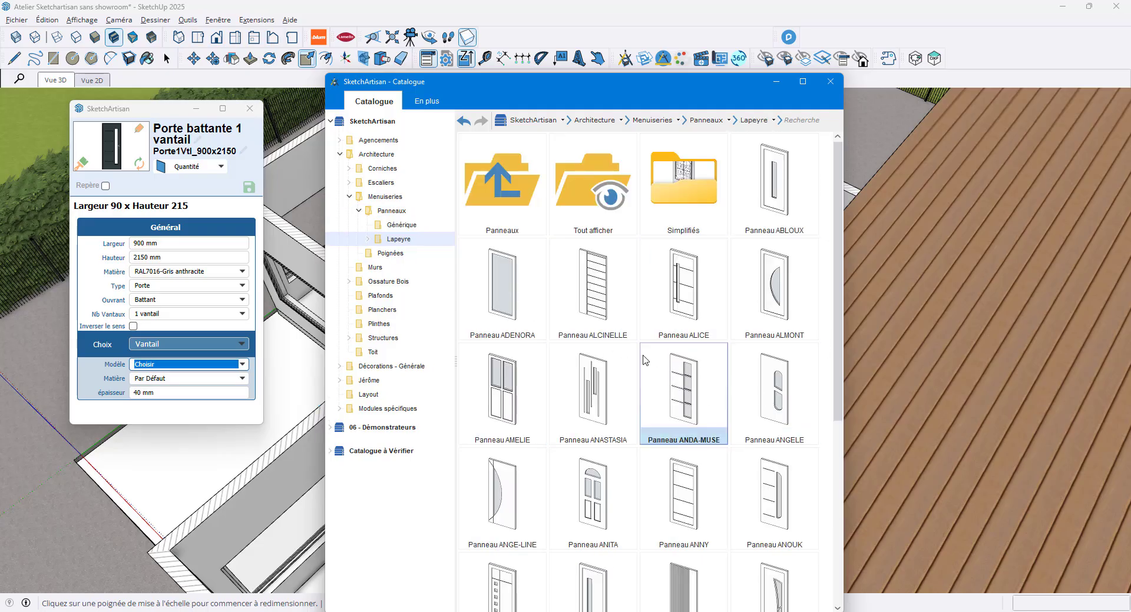
pyautogui.doubleClick(599, 377)
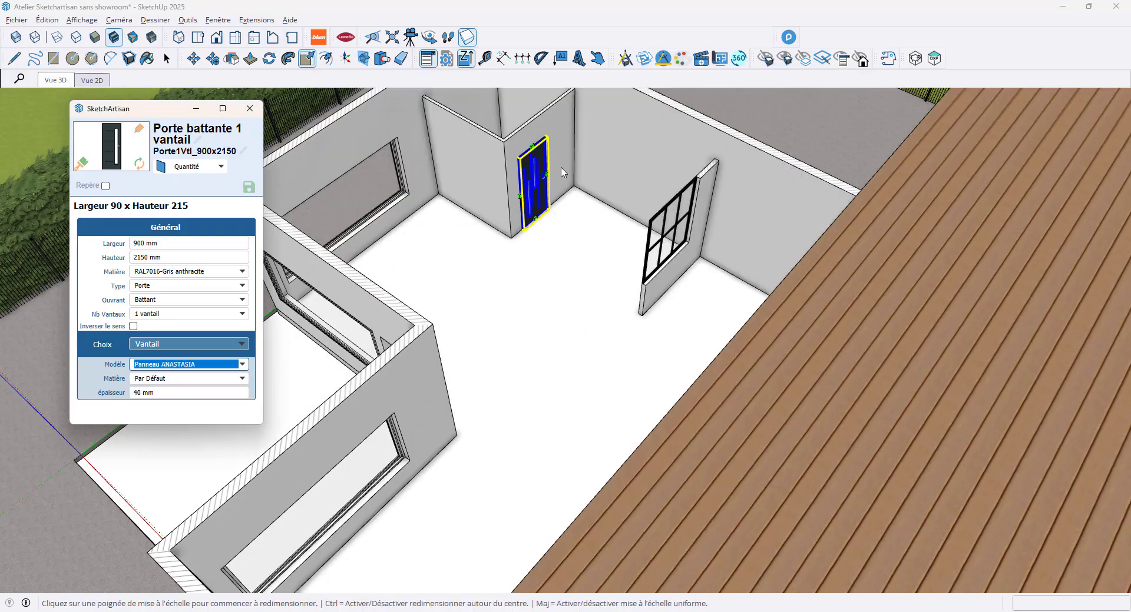
pyautogui.scroll(2, 559, 184)
pyautogui.moveTo(556, 182); pyautogui.dragTo(651, 172, button='middle')
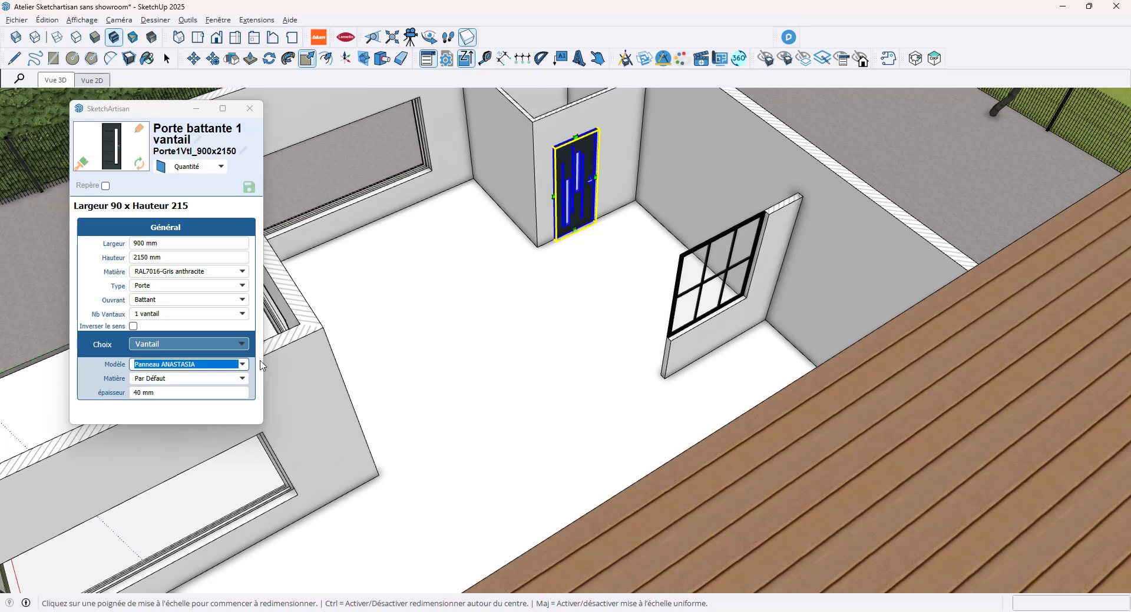
# - Check the door's Poignée options and set its Imposte model to Vantail vitrée
pyautogui.click(222, 337)
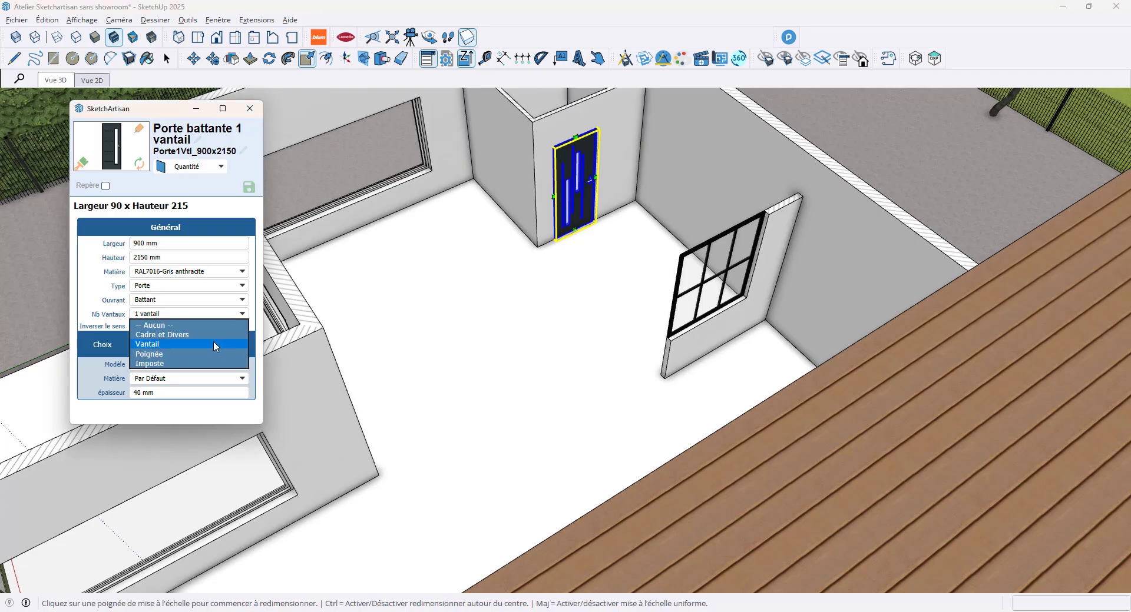
pyautogui.click(209, 354)
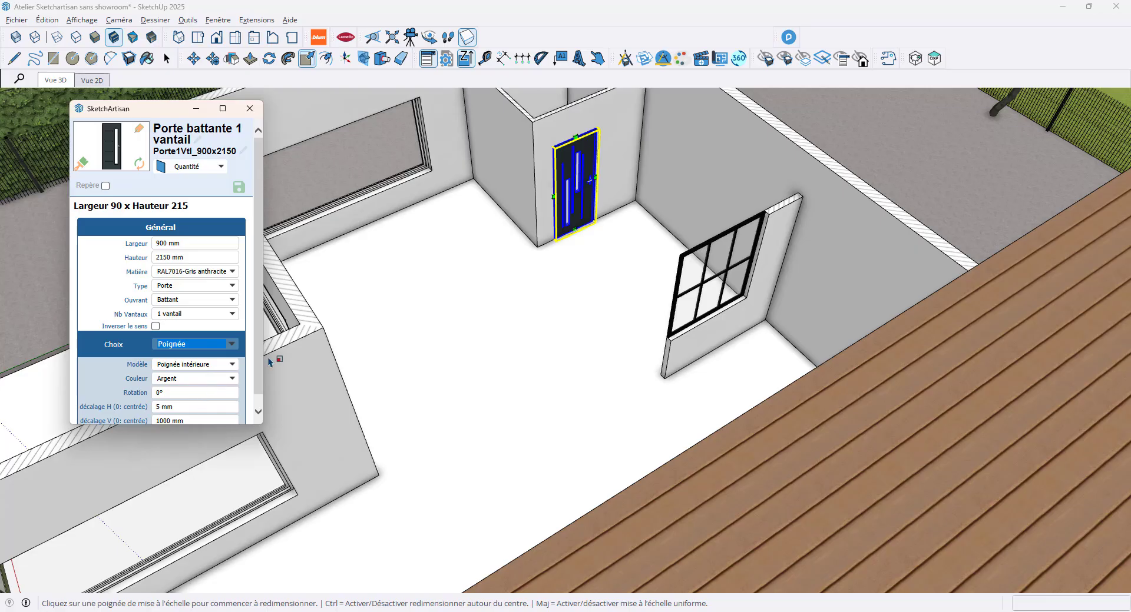
pyautogui.click(203, 345)
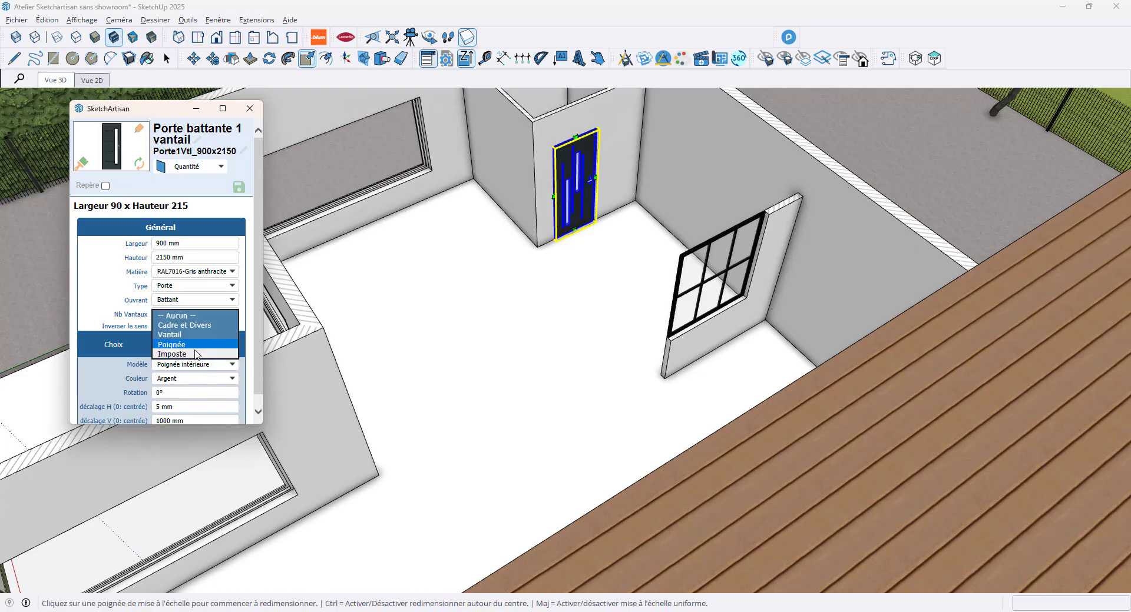
pyautogui.click(198, 353)
pyautogui.click(198, 363)
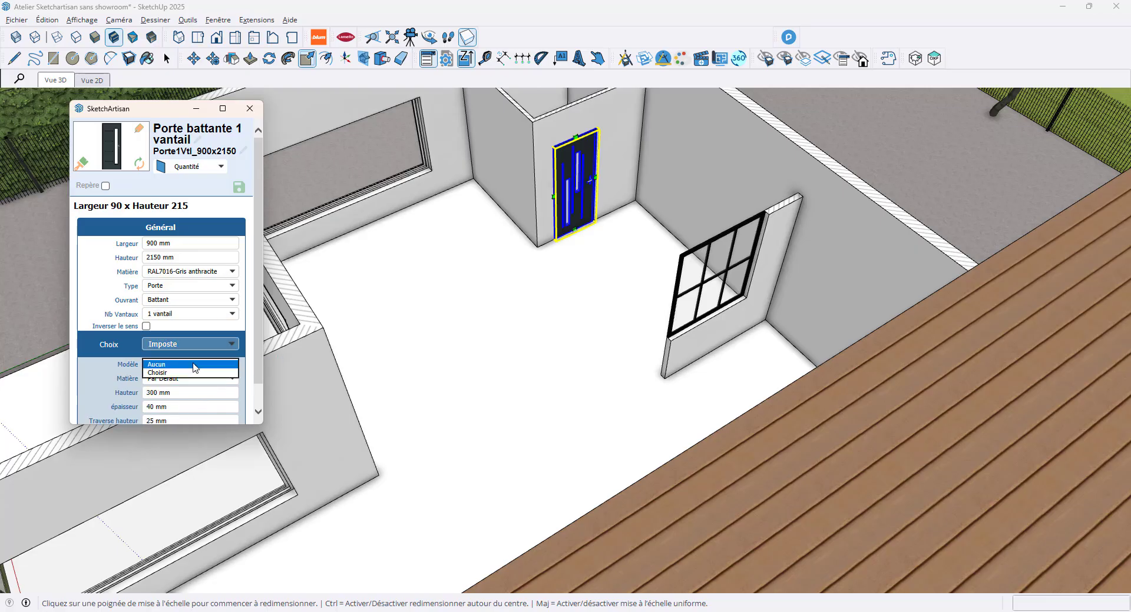
pyautogui.click(189, 379)
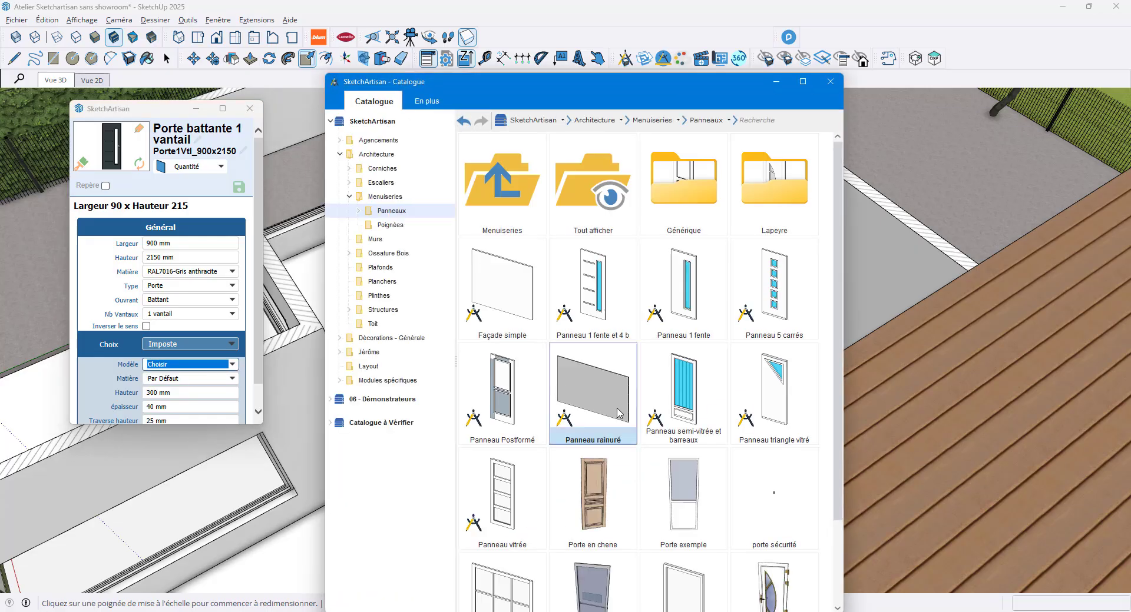
pyautogui.scroll(-3, 567, 392)
pyautogui.click(683, 518)
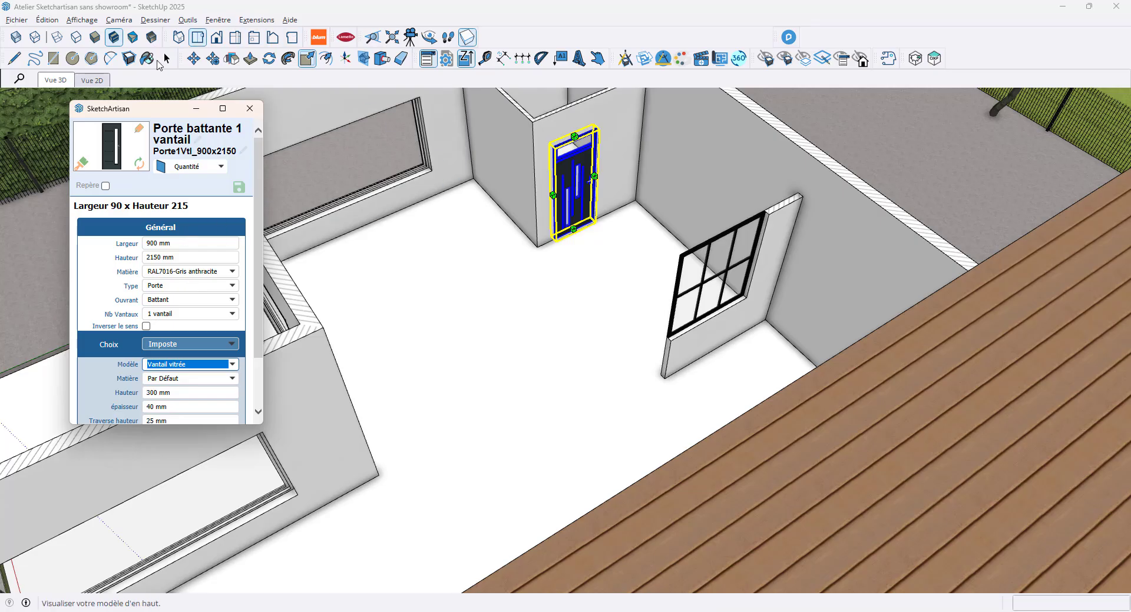
# - Delete the door from the corner room's partition
pyautogui.click(167, 59)
pyautogui.click(394, 228)
pyautogui.click(575, 208)
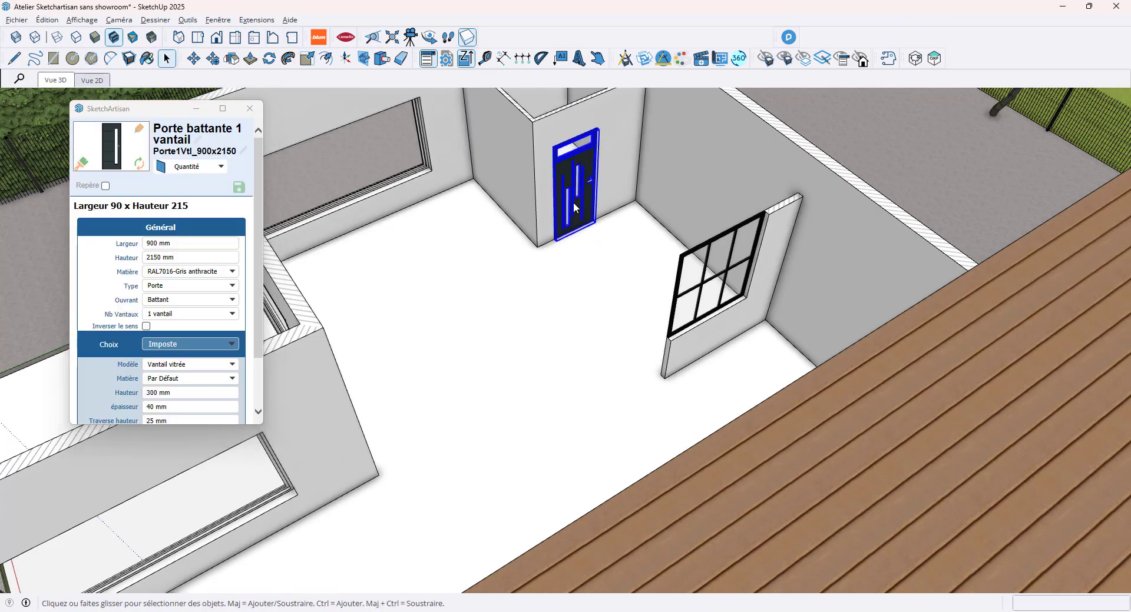
pyautogui.press('Delete')
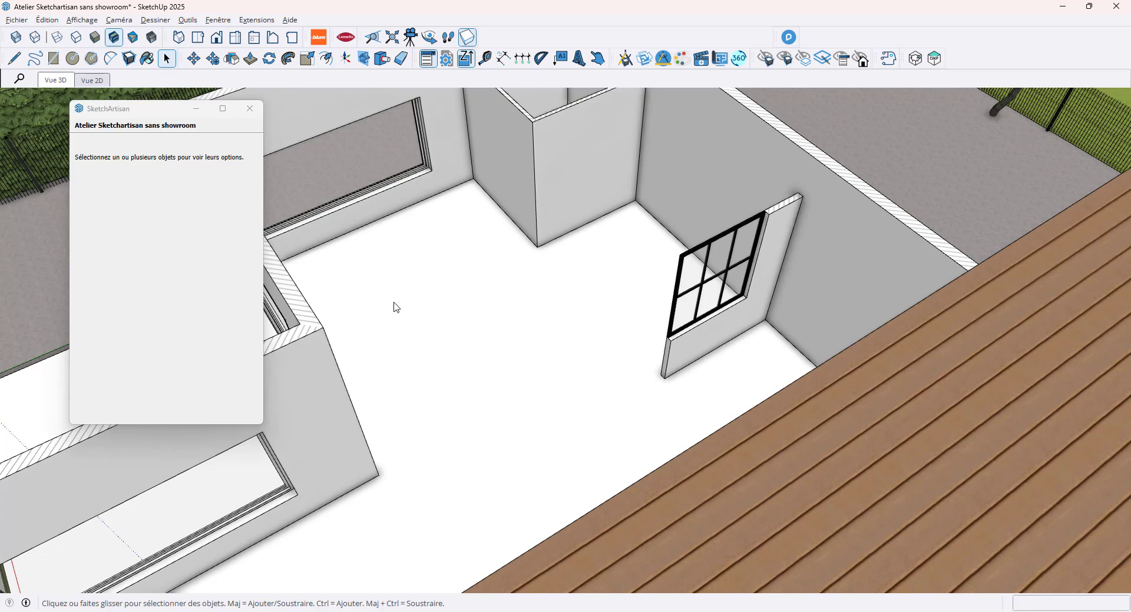
# - Choose a floor element from the catalogue's Planchers folder and classify it under a new Archi dictionary entry named casquette
pyautogui.moveTo(396, 307); pyautogui.dragTo(404, 177, button='middle')
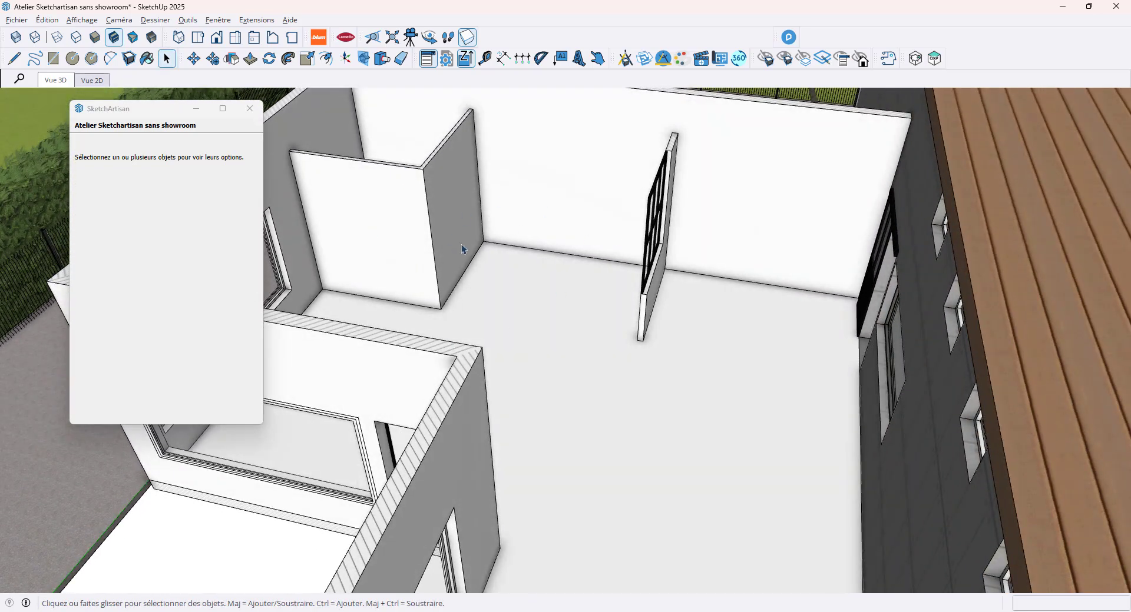
pyautogui.moveTo(463, 250); pyautogui.dragTo(757, 233, button='middle')
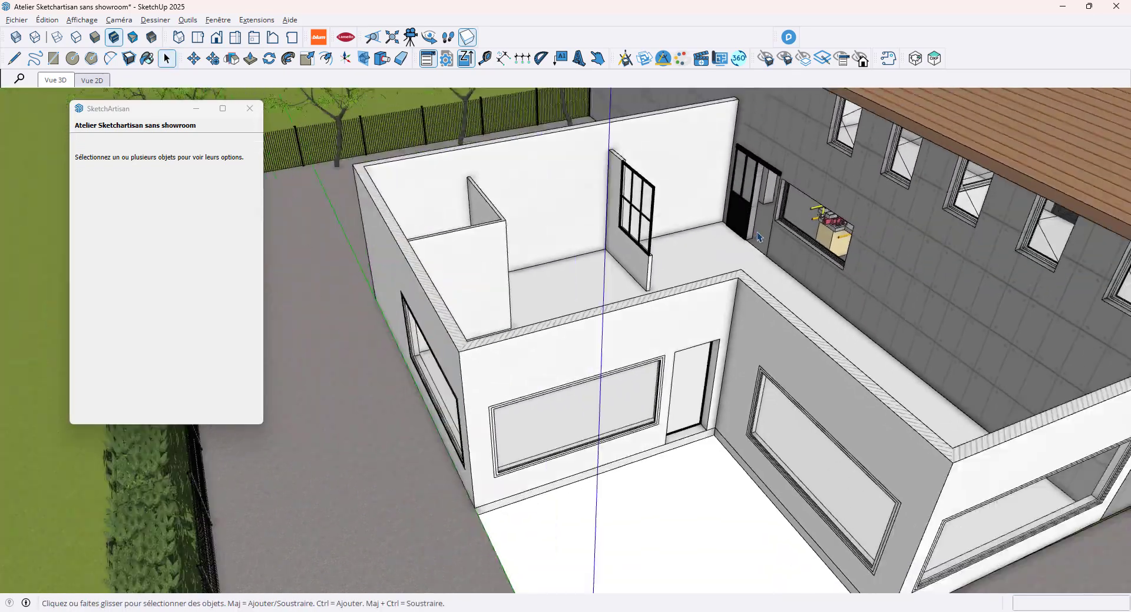
pyautogui.scroll(-3, 757, 231)
pyautogui.moveTo(618, 254); pyautogui.dragTo(676, 227, button='middle')
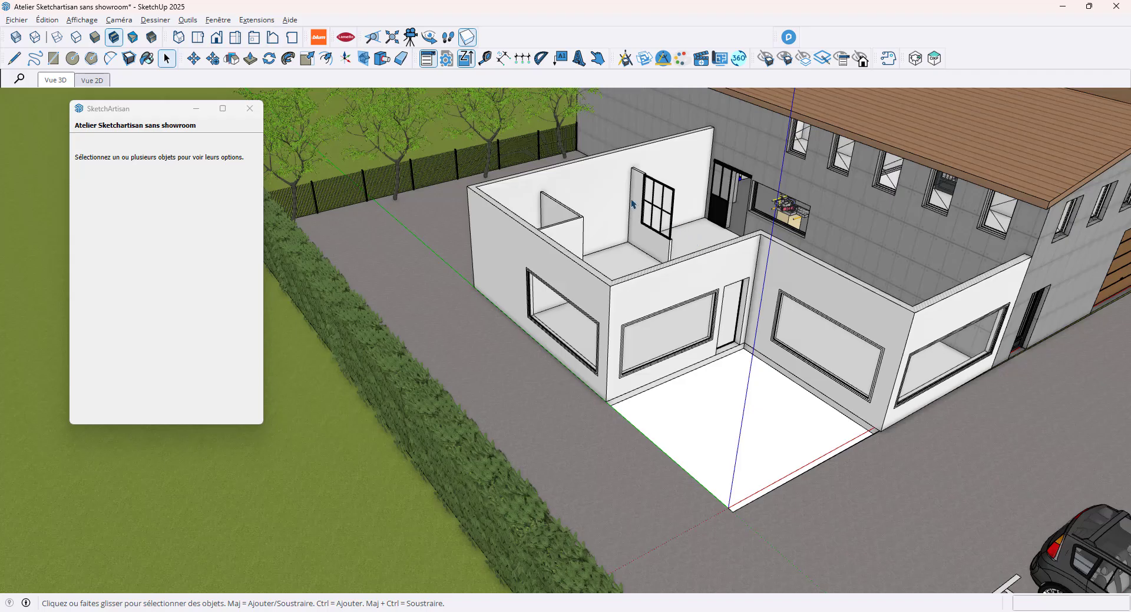
pyautogui.click(625, 58)
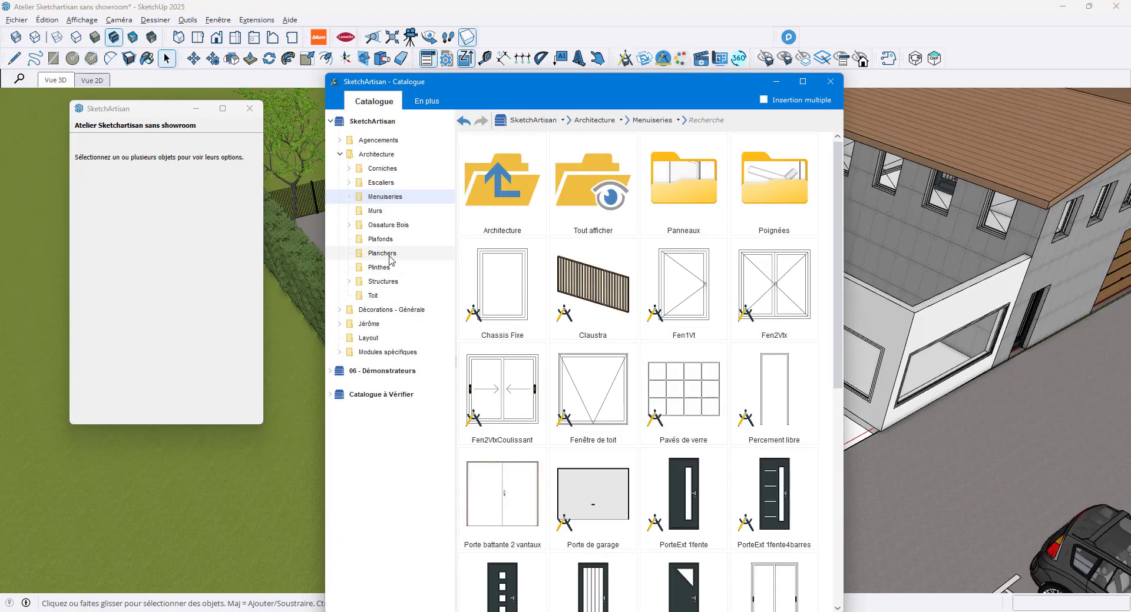
pyautogui.click(389, 256)
pyautogui.click(683, 189)
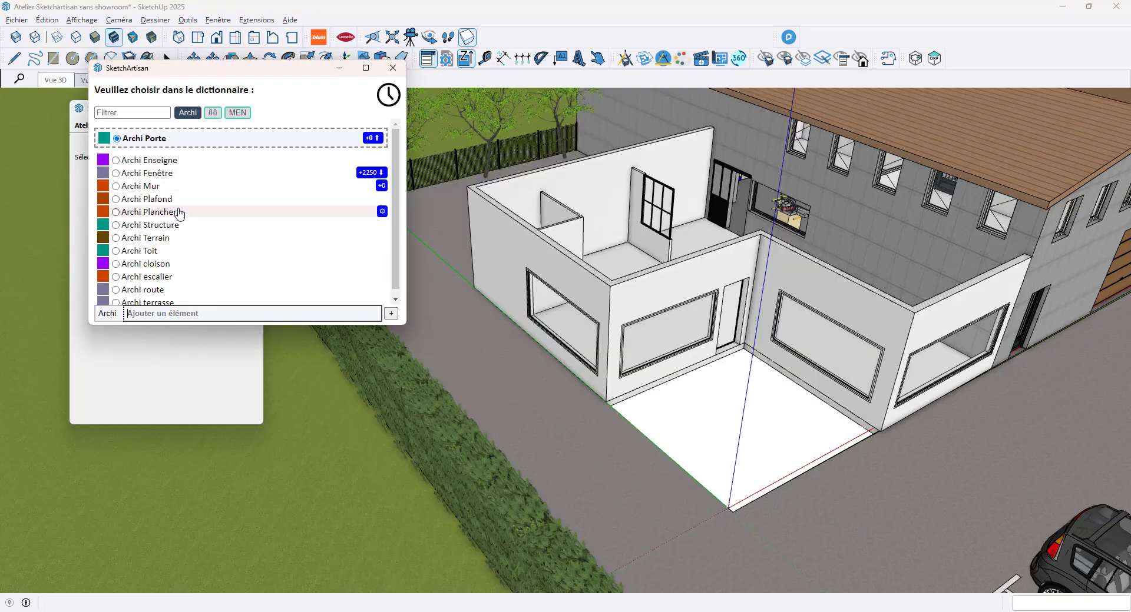
pyautogui.scroll(-1, 181, 209)
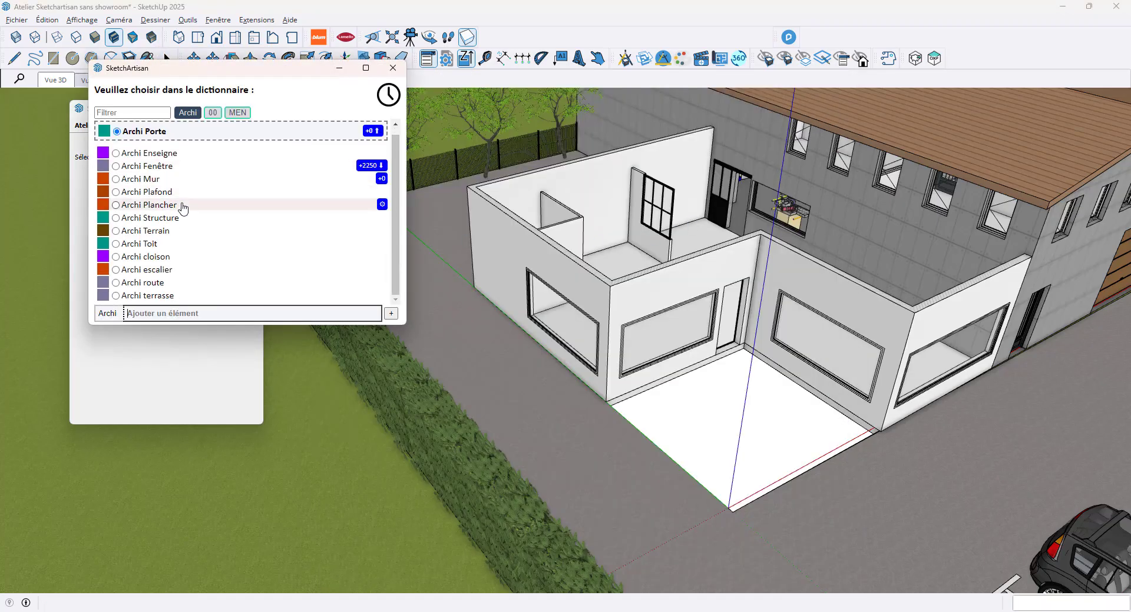
pyautogui.write('casq')
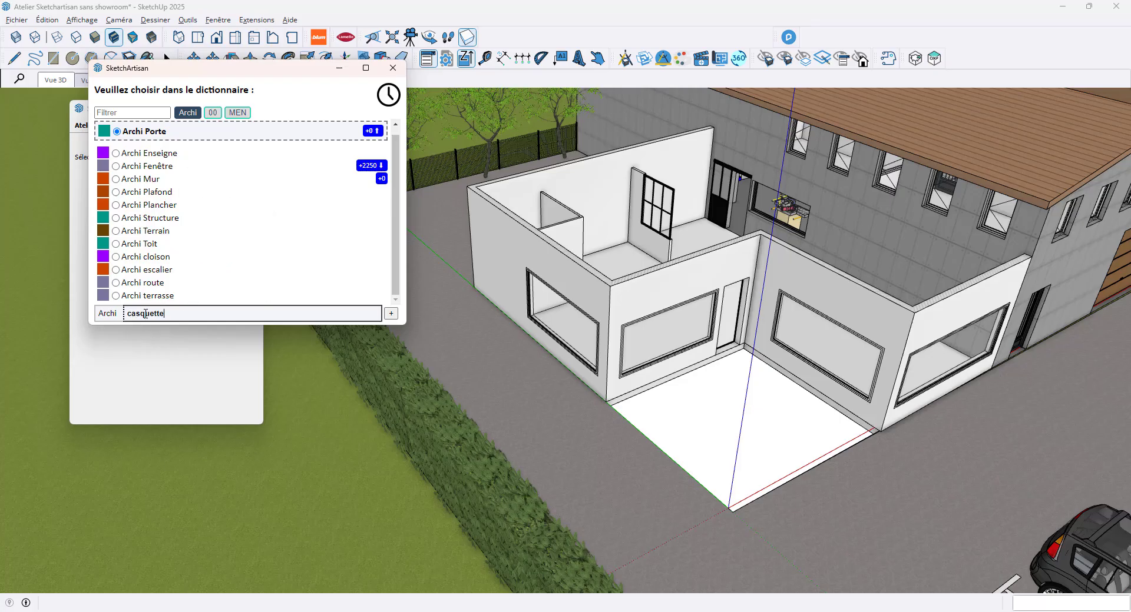
pyautogui.write('uette')
pyautogui.press('Return')
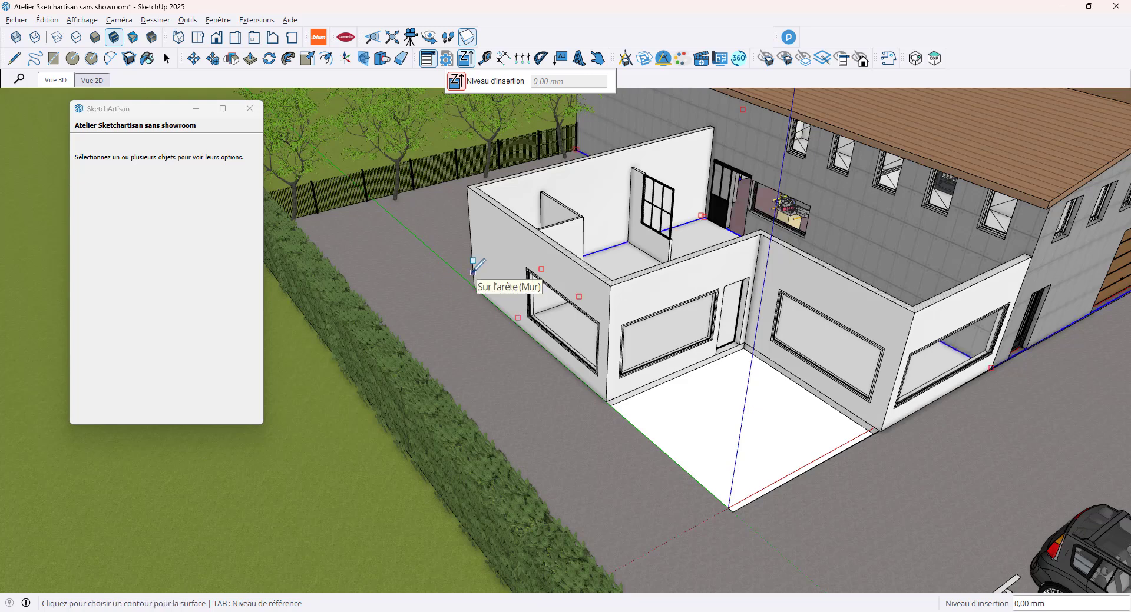
# - Set the insertion level to 2900 mm and trace the canopy's inner edge along the showroom's outer walls to beyond the workshop's entrance door
pyautogui.write('29')
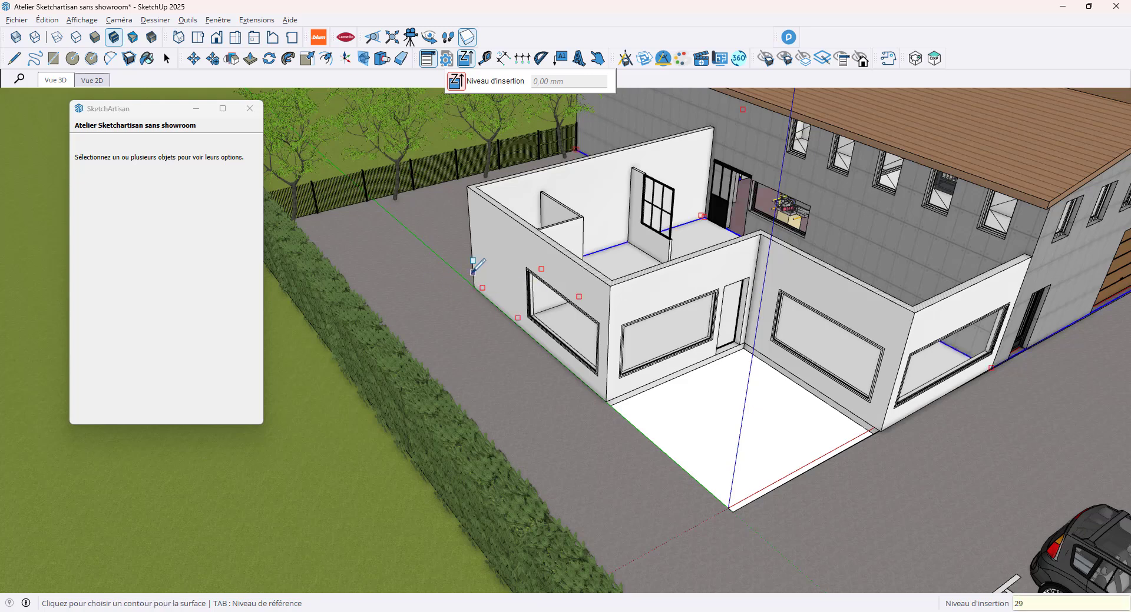
pyautogui.write('00')
pyautogui.press('Return')
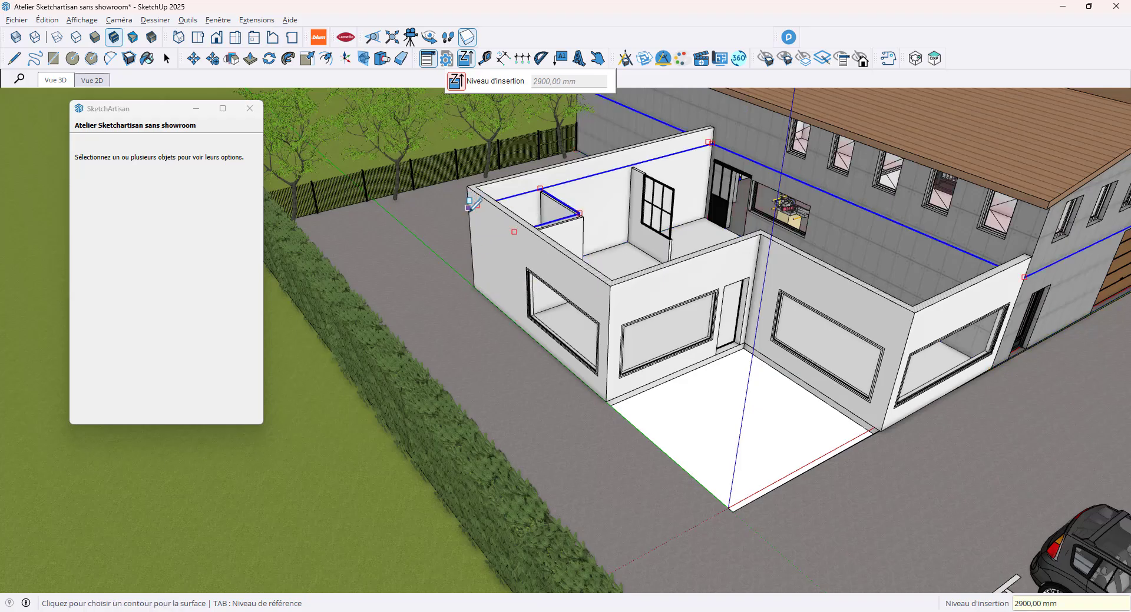
pyautogui.click(467, 187)
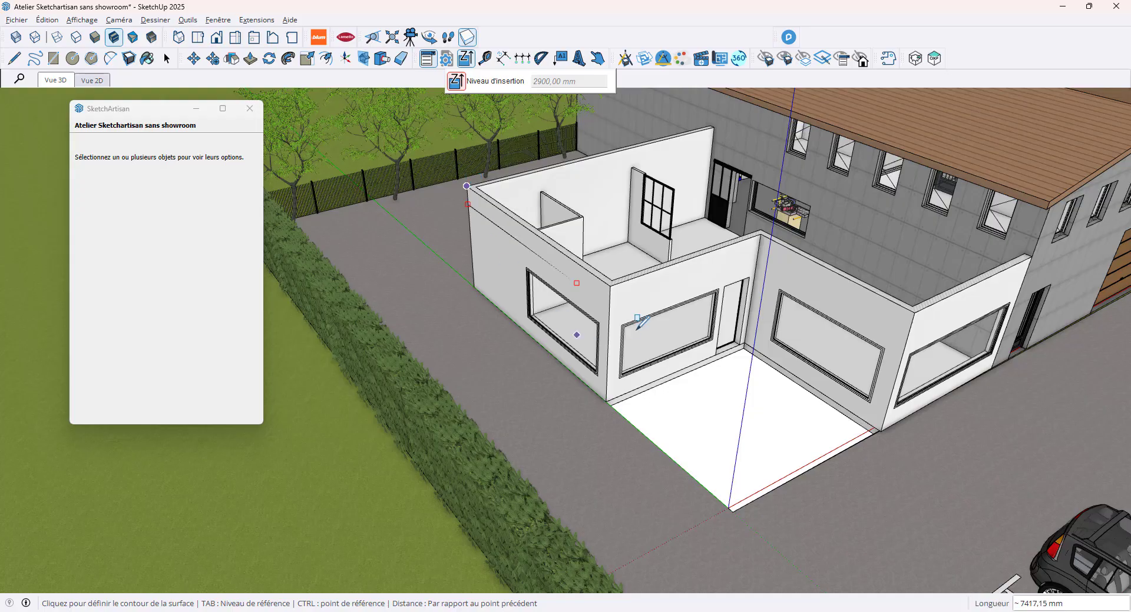
pyautogui.click(609, 286)
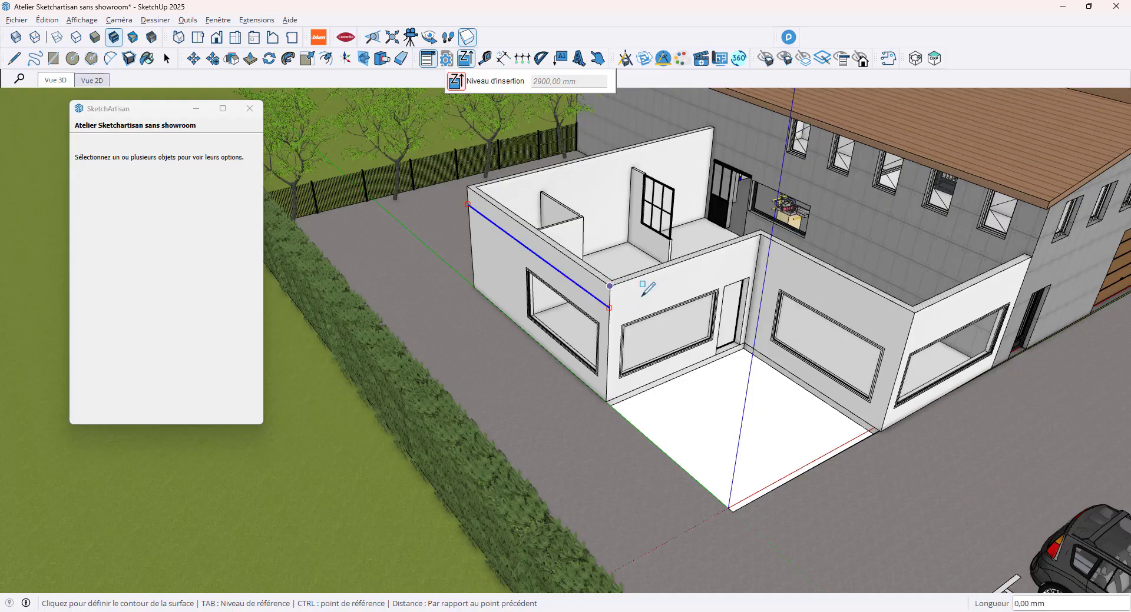
pyautogui.click(760, 234)
pyautogui.click(913, 313)
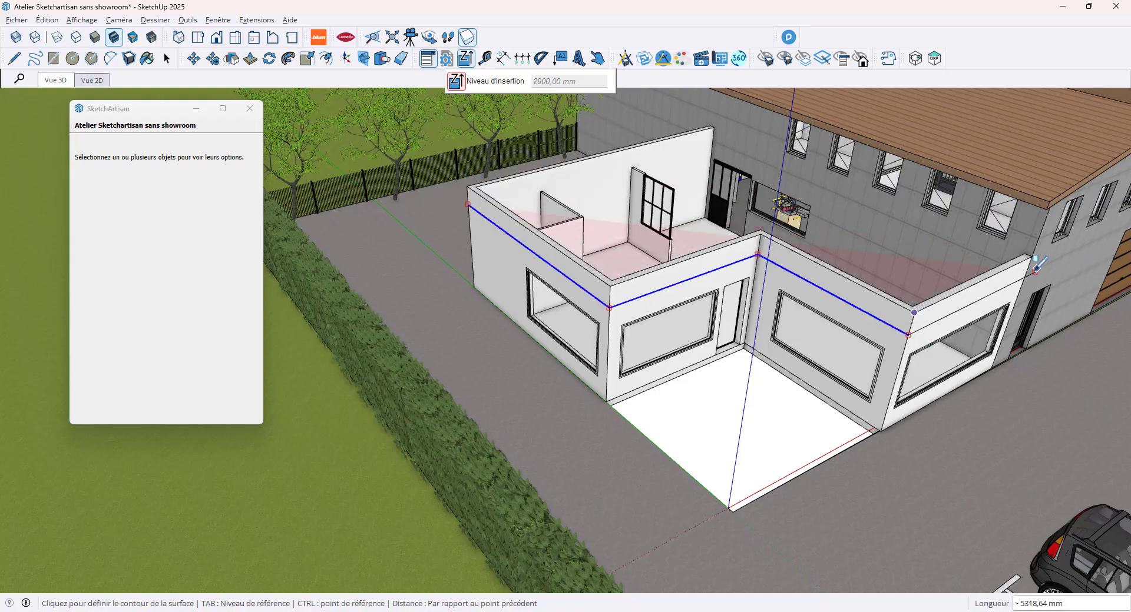
pyautogui.moveTo(1025, 272); pyautogui.dragTo(967, 371, button='middle')
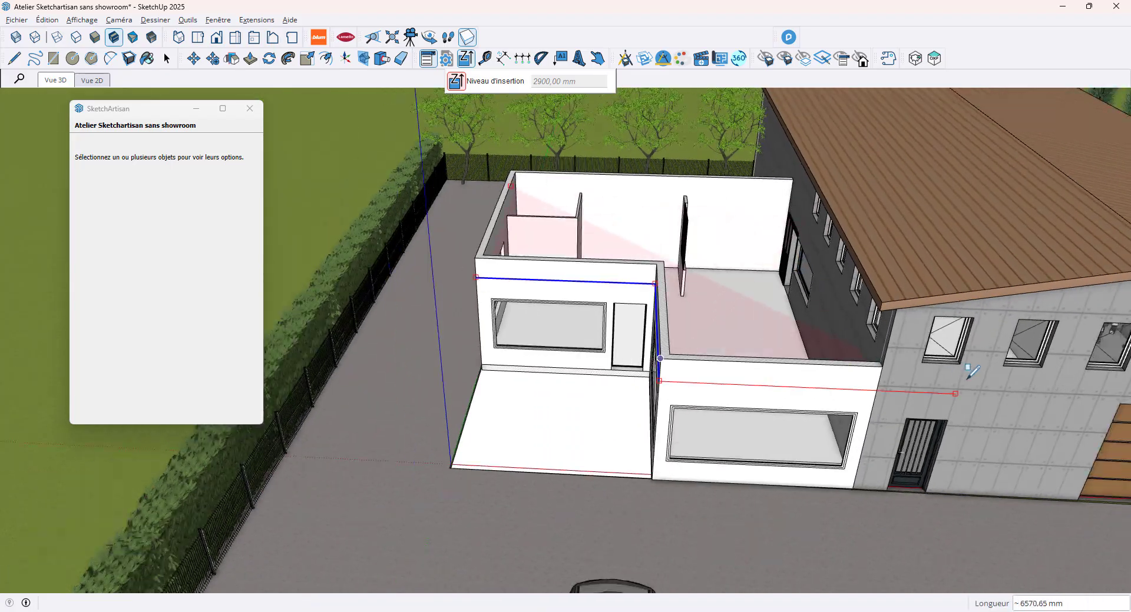
pyautogui.click(963, 418)
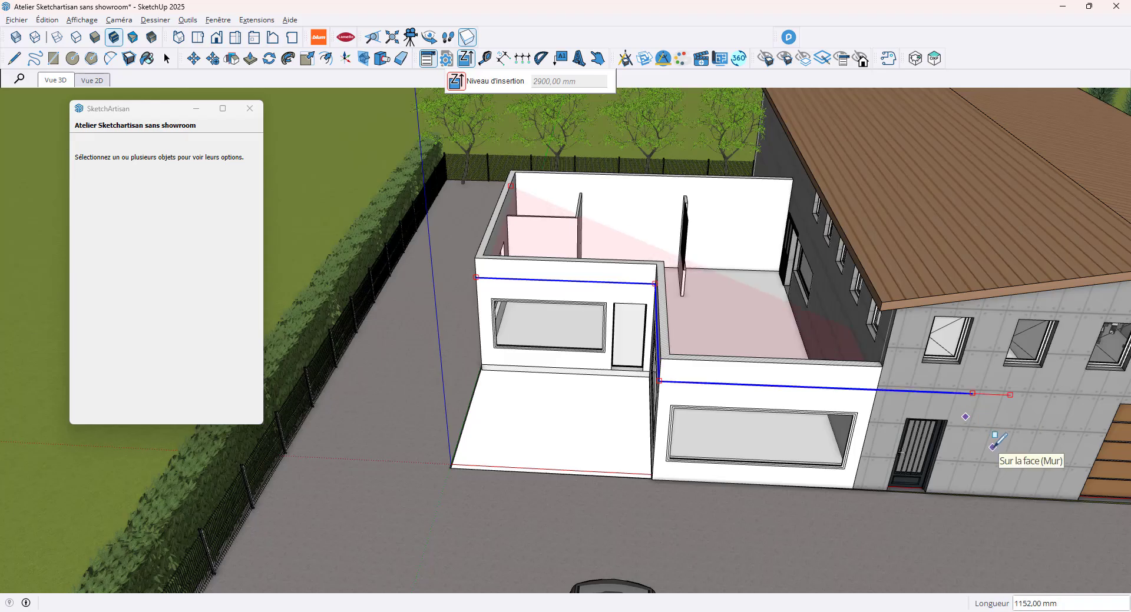
# - Extend the canopy outline 800 mm outward from the workshop's facade
pyautogui.moveTo(977, 463); pyautogui.dragTo(1046, 357, button='middle')
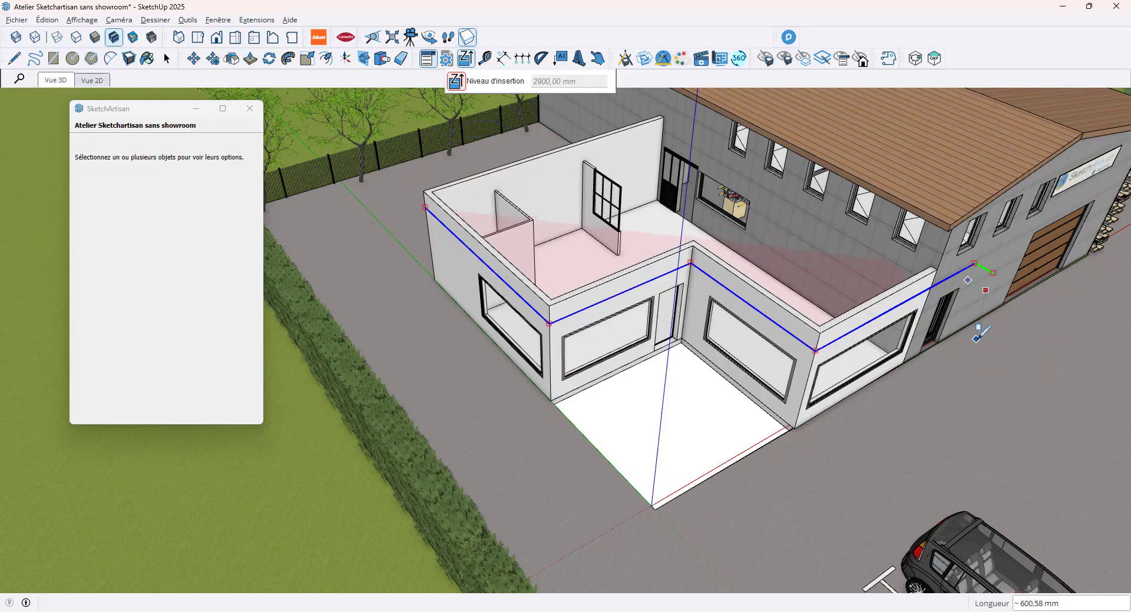
pyautogui.write('800')
pyautogui.press('Return')
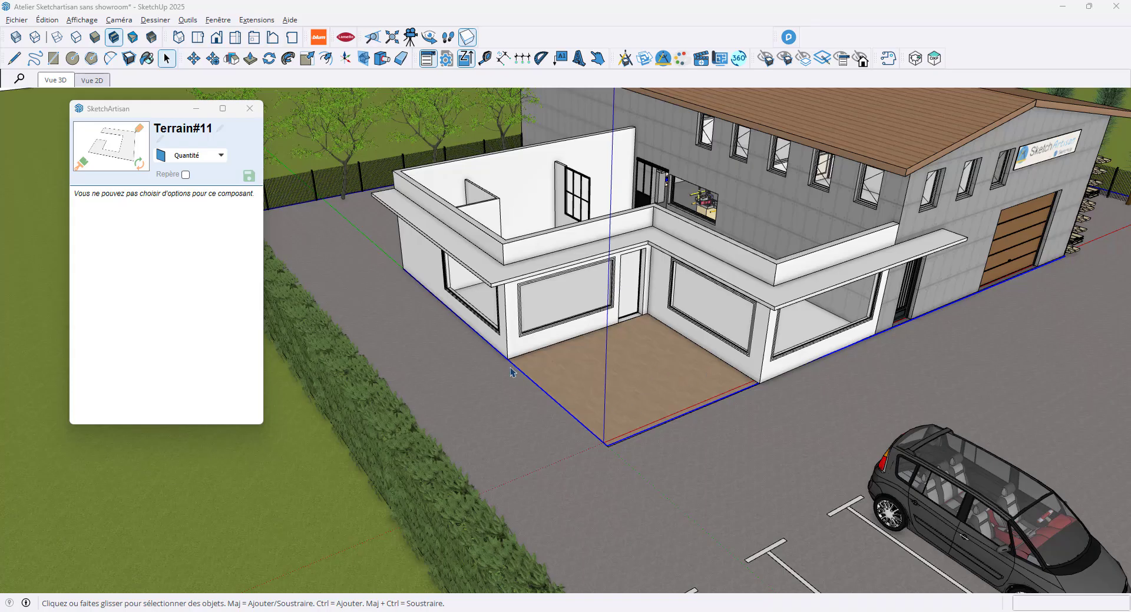
# - Mirror the opening (Miroiter l'ouverture, under Cadre et Divers) of the 3500 mm side window and the 3270 mm window beside the entrance door
pyautogui.click(478, 304)
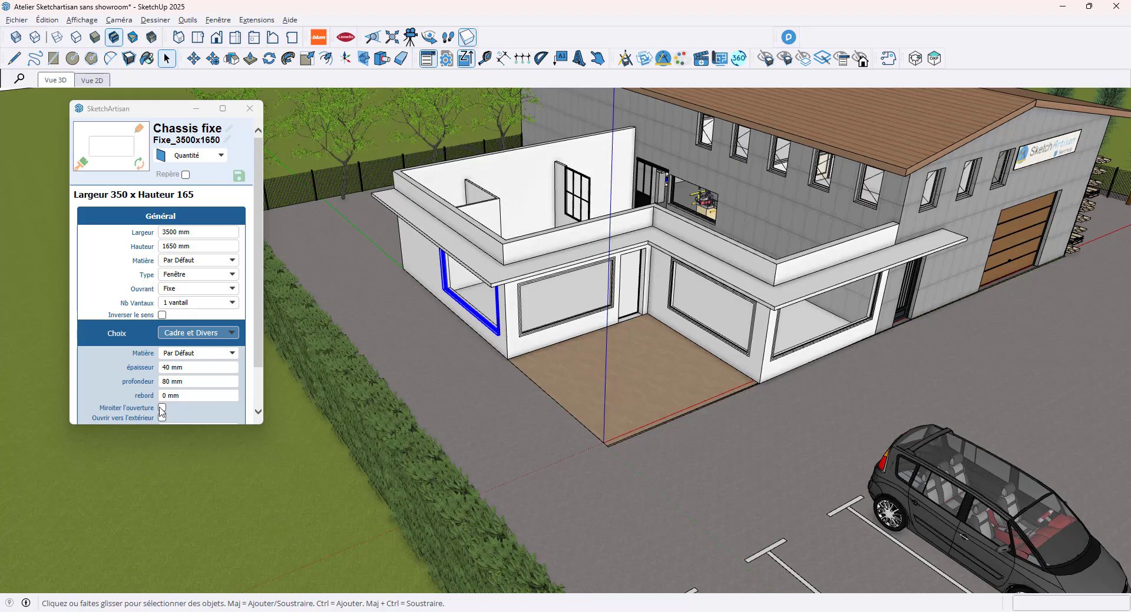
pyautogui.click(538, 309)
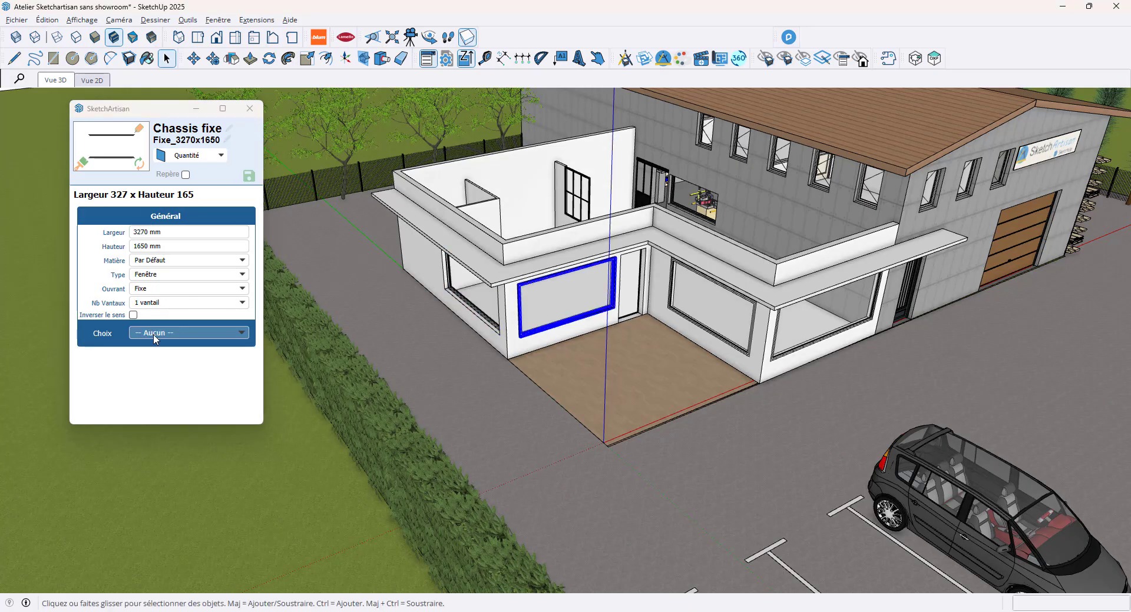
pyautogui.click(156, 333)
pyautogui.click(155, 347)
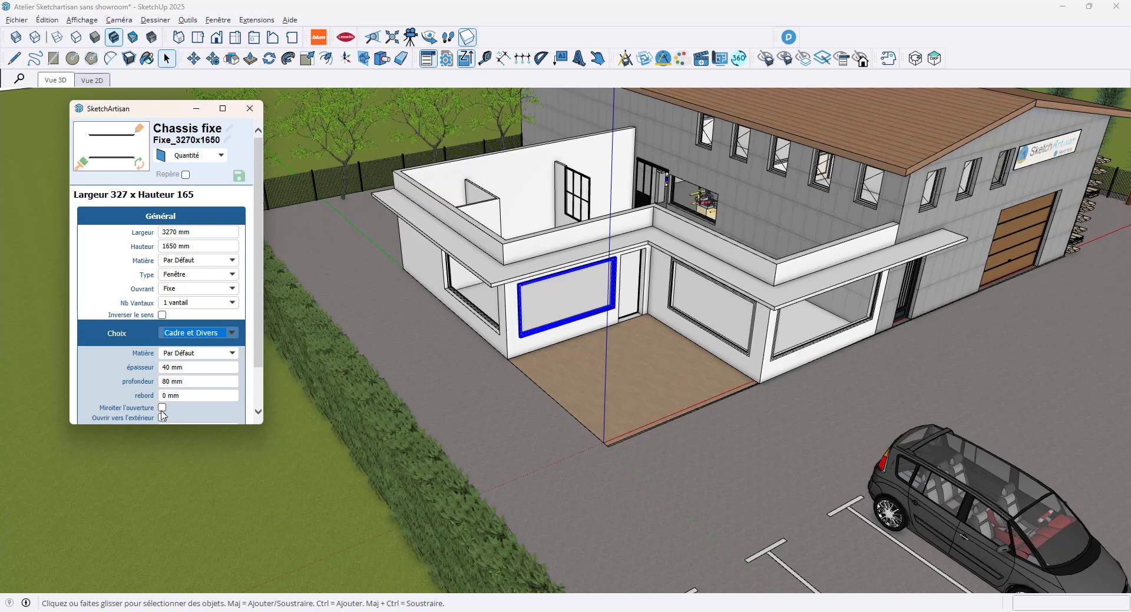
# - Mirror the opening (Miroiter l'ouverture, under Cadre et Divers) of the 3400 mm and 4200 mm wide fixed windows
pyautogui.click(707, 333)
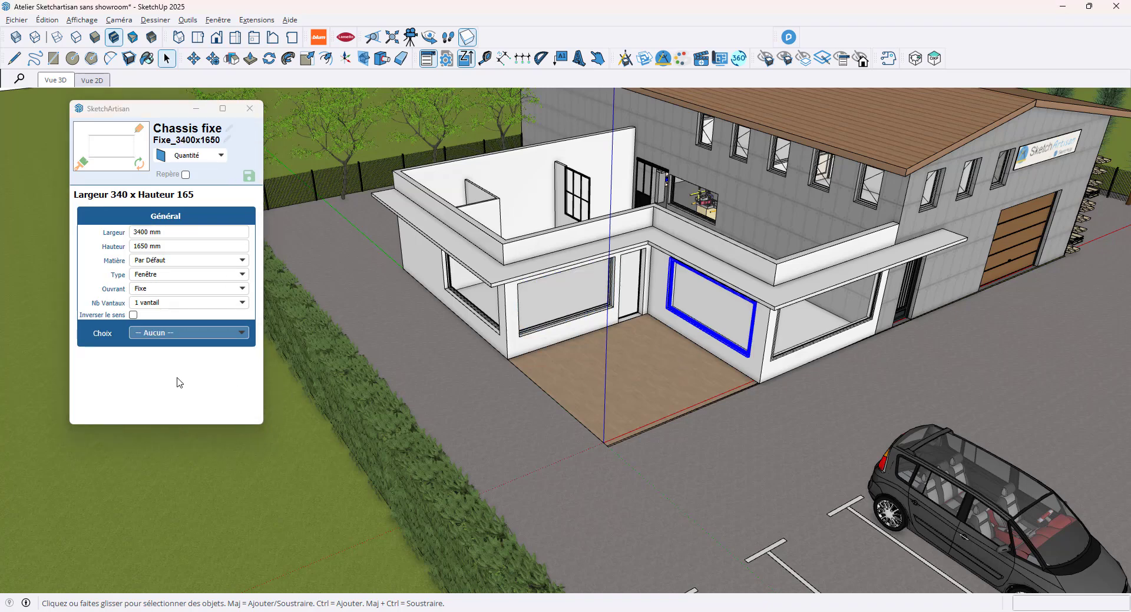
pyautogui.click(188, 333)
pyautogui.click(176, 345)
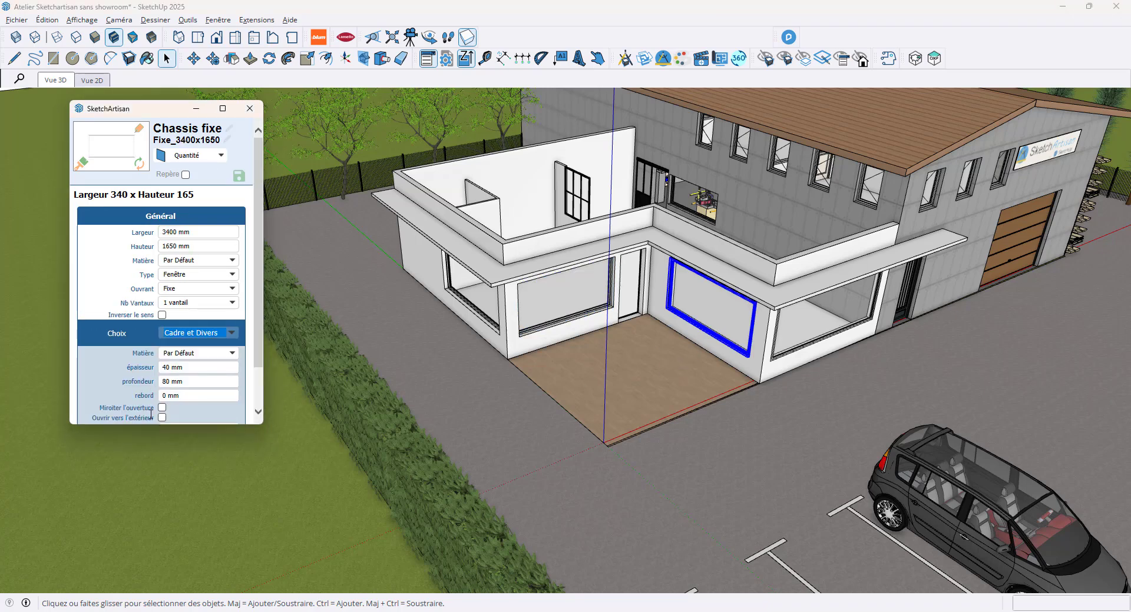
pyautogui.click(161, 408)
pyautogui.click(802, 325)
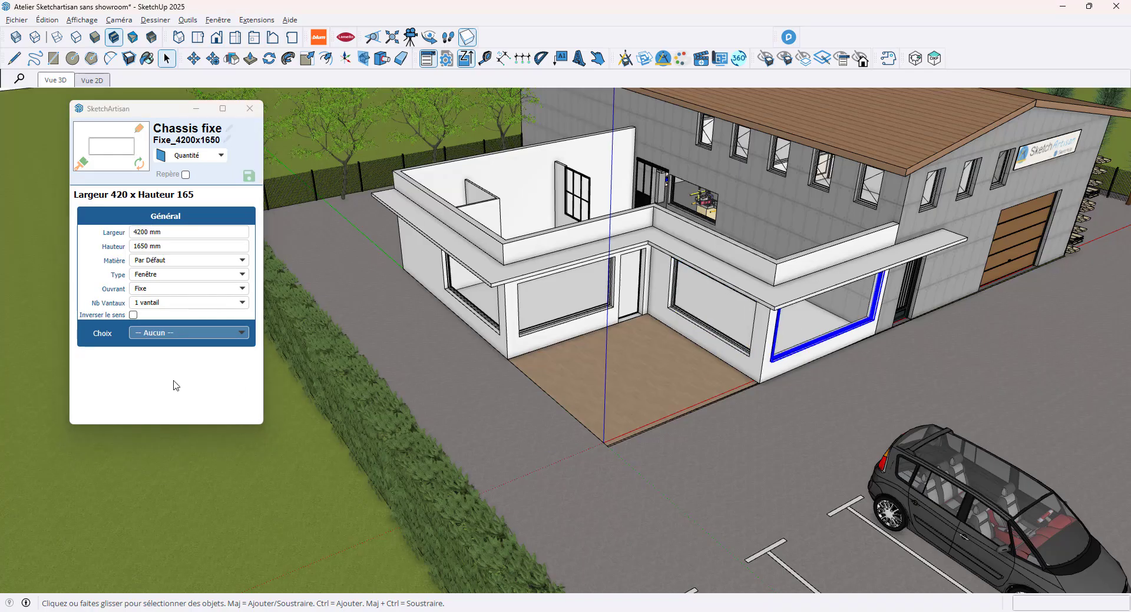
pyautogui.click(176, 333)
pyautogui.click(177, 345)
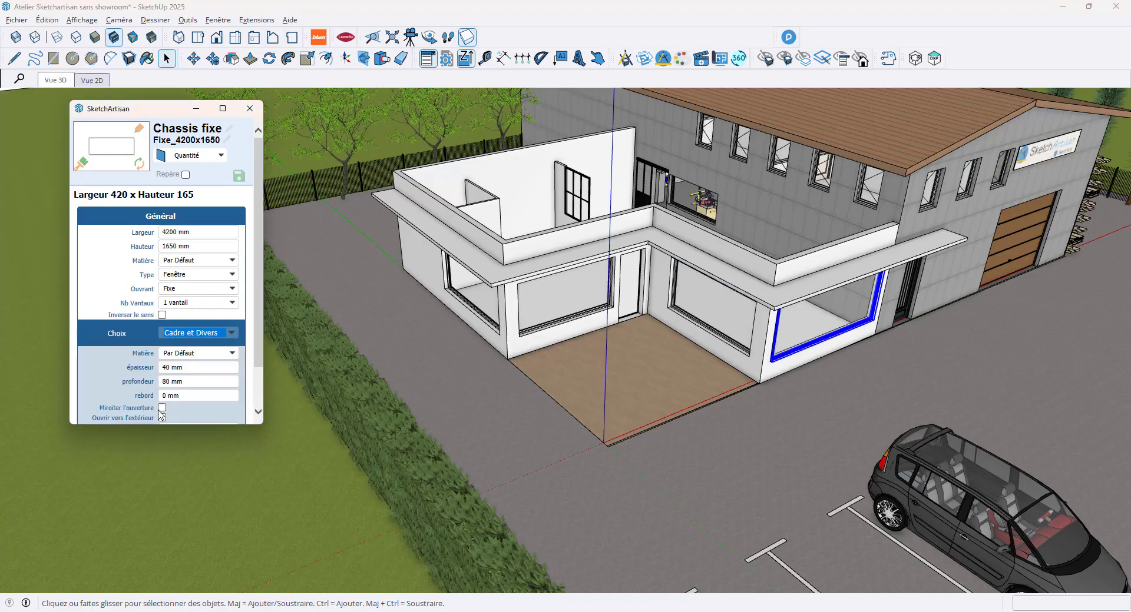
pyautogui.click(162, 408)
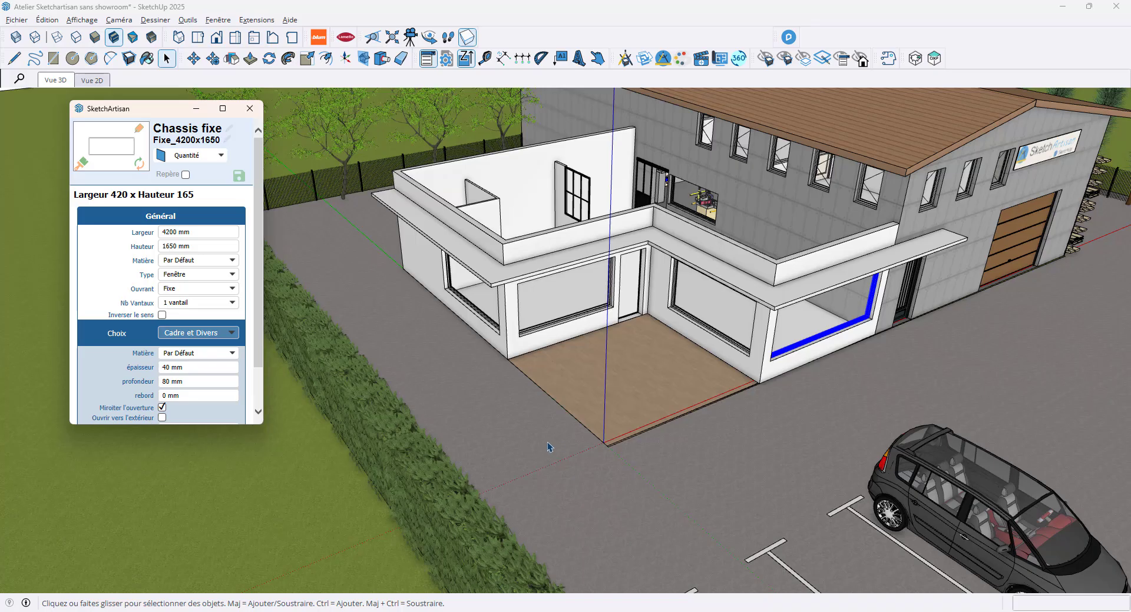
pyautogui.click(579, 396)
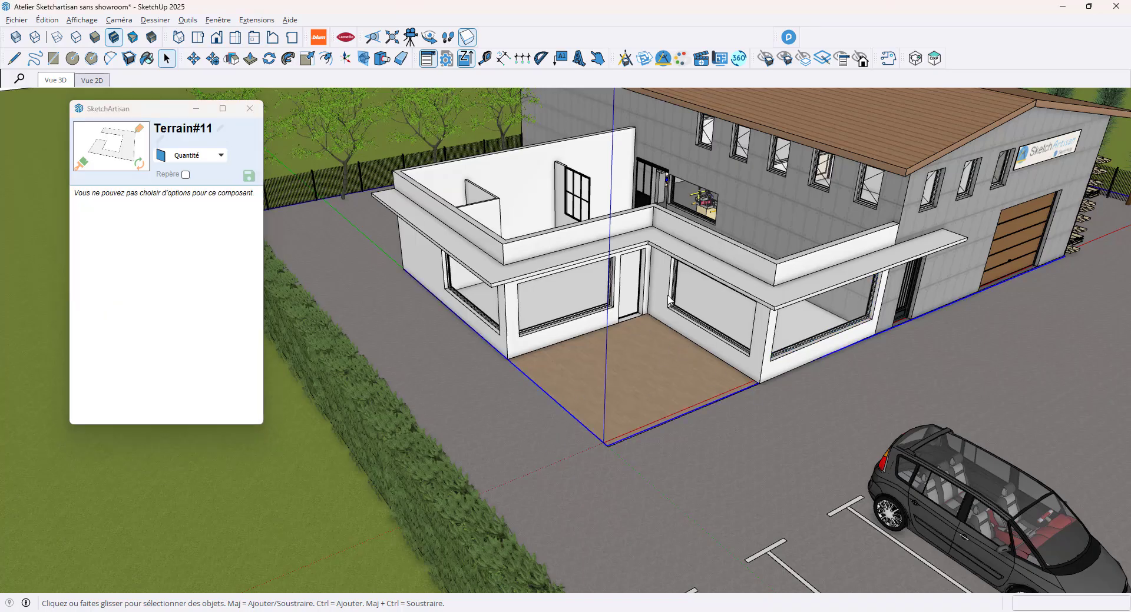
# - Hide the showroom's outer walls on the street and side faces together with the canopy
pyautogui.moveTo(669, 300); pyautogui.dragTo(673, 199, button='middle')
pyautogui.scroll(2, 673, 198)
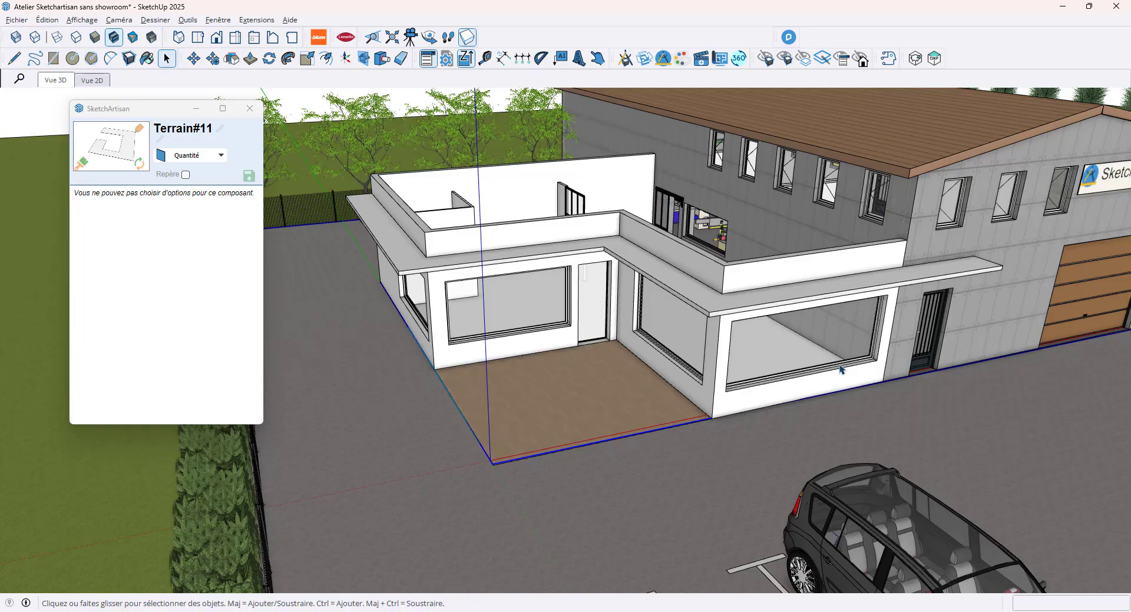
pyautogui.click(767, 59)
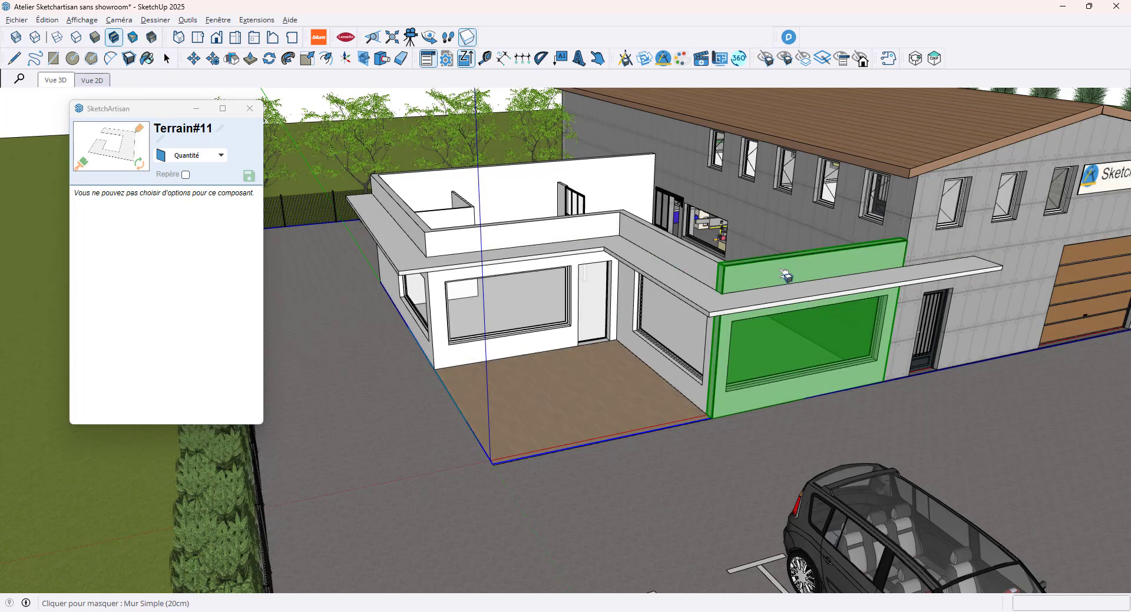
pyautogui.click(783, 273)
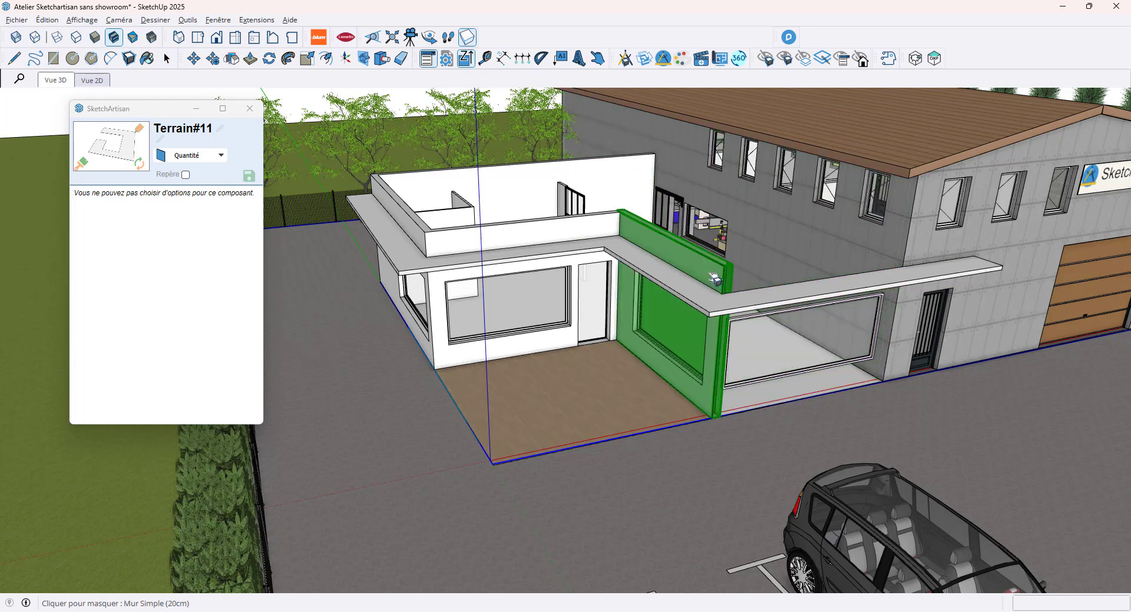
pyautogui.click(531, 246)
pyautogui.click(416, 260)
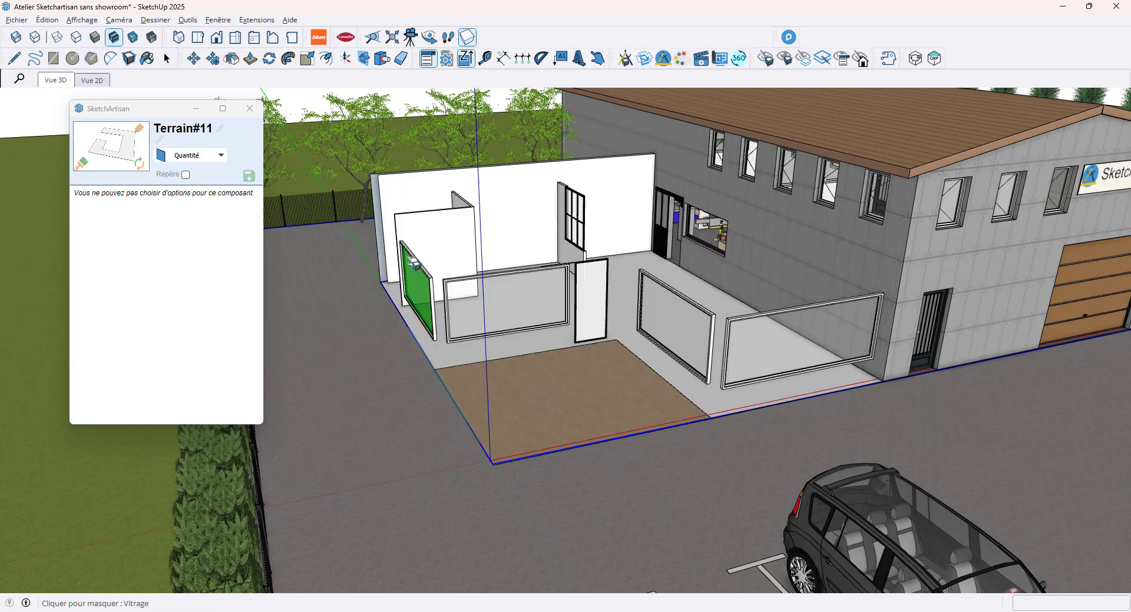
# - Hide the four fixed windows and the glazed entrance door left standing along the showroom's outline
pyautogui.click(423, 296)
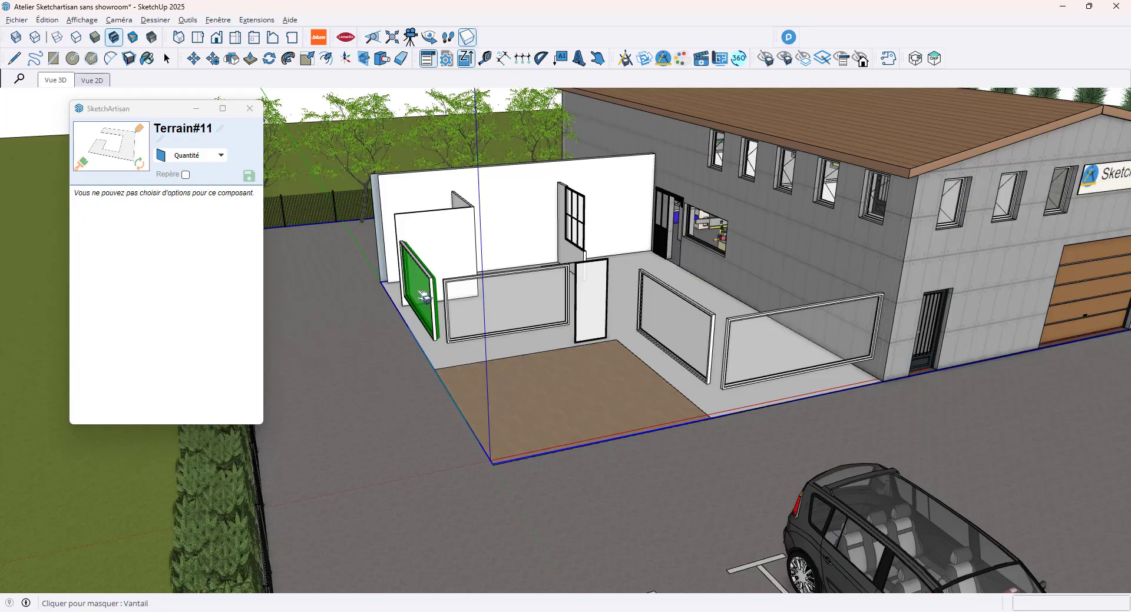
pyautogui.click(424, 295)
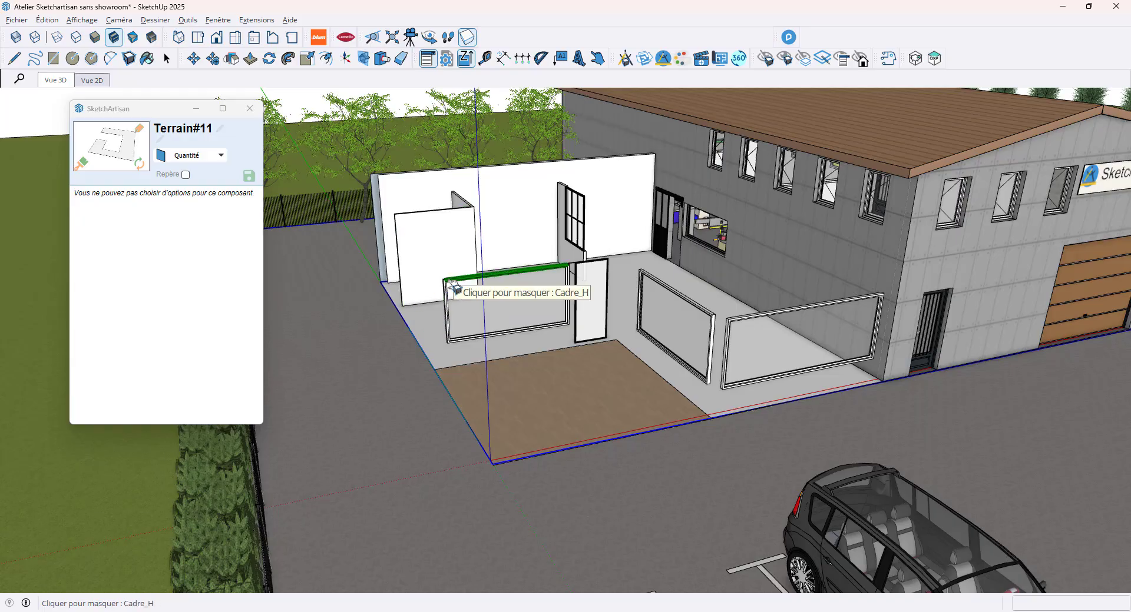
pyautogui.click(453, 287)
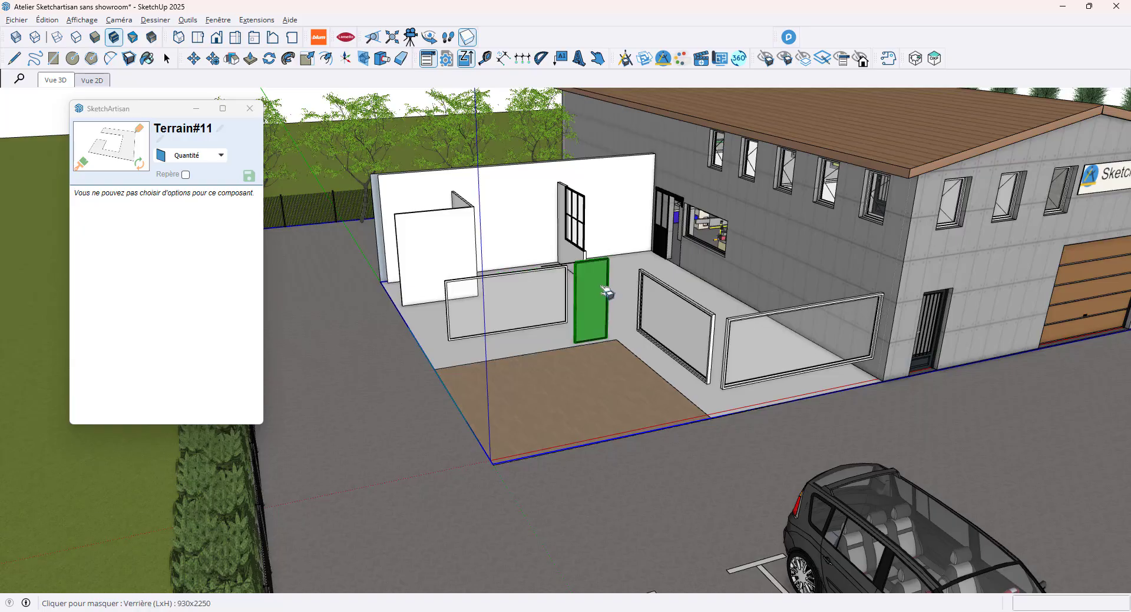
pyautogui.click(554, 275)
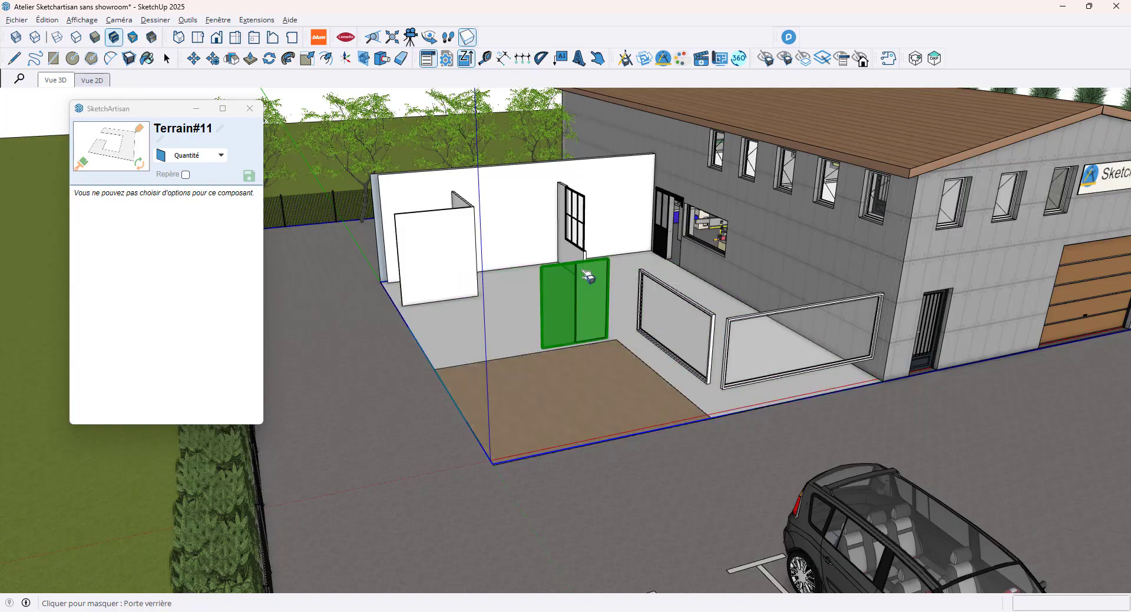
pyautogui.click(588, 276)
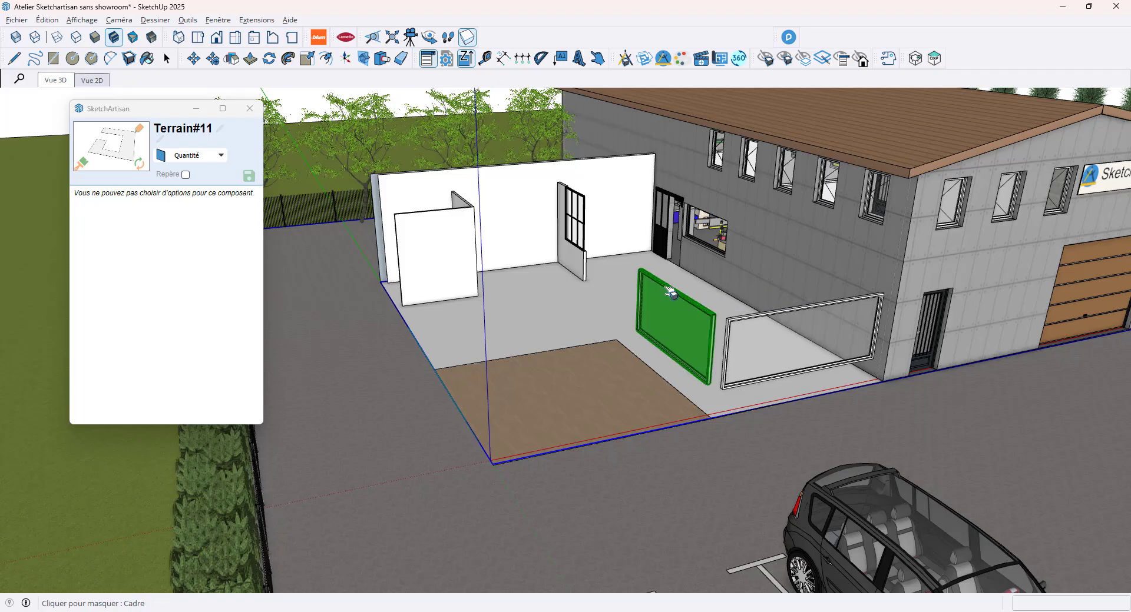
pyautogui.click(766, 321)
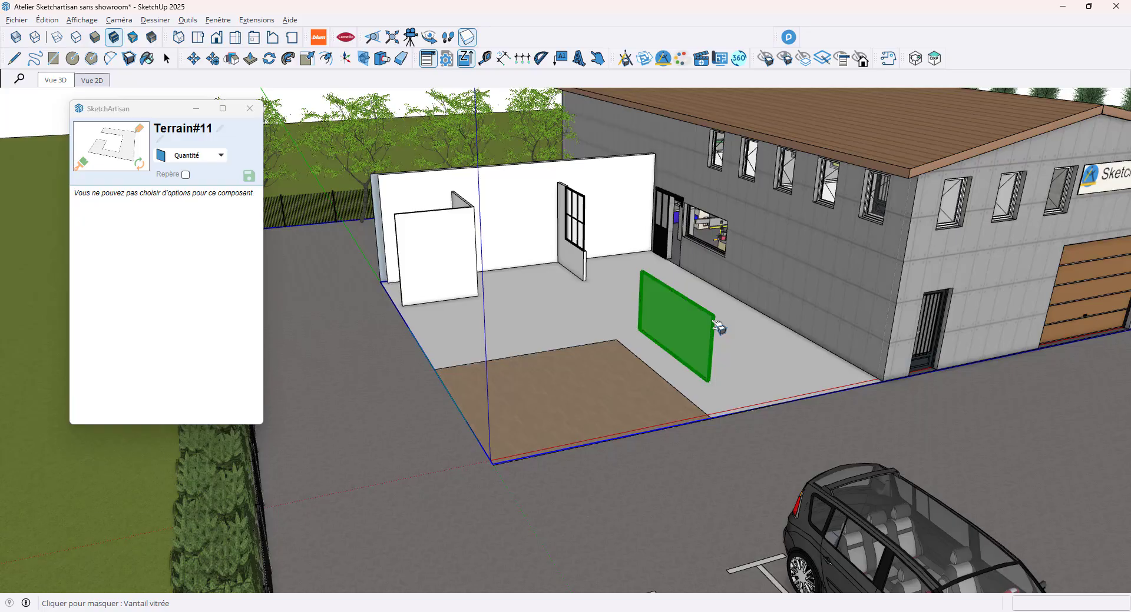
pyautogui.click(718, 325)
pyautogui.click(167, 58)
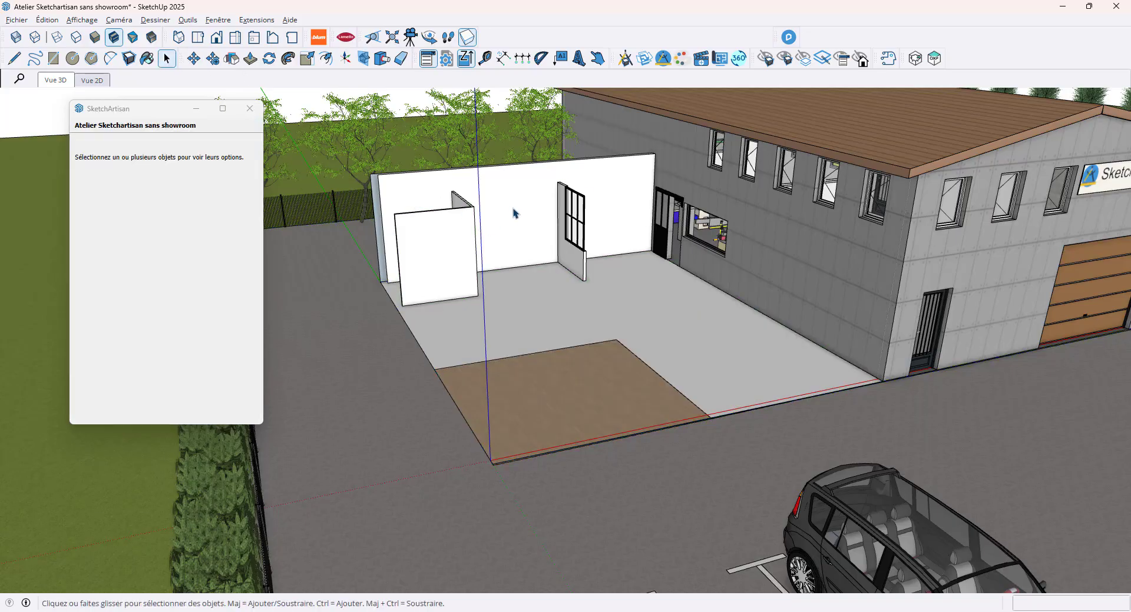
# - Frame the kitchen area against the back wall, between the corner room and the glazed partition, for the Cuisine scene
pyautogui.scroll(6, 495, 176)
pyautogui.moveTo(529, 203); pyautogui.dragTo(497, 171, button='middle')
pyautogui.scroll(-3, 828, 265)
pyautogui.moveTo(833, 271); pyautogui.dragTo(770, 252, button='middle')
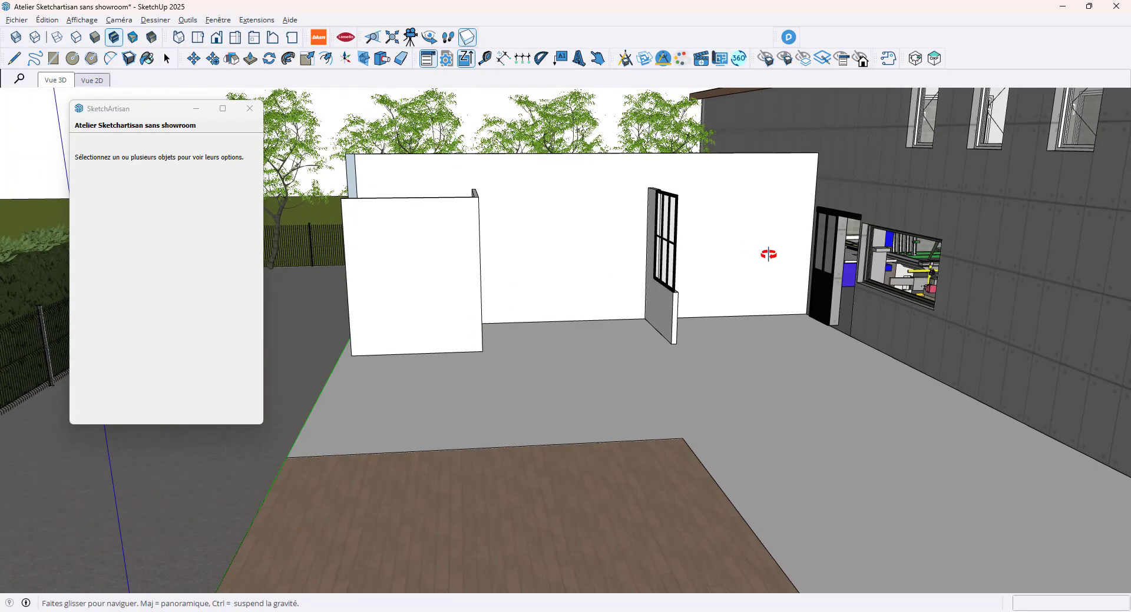
pyautogui.scroll(3, 487, 185)
pyautogui.moveTo(524, 205)
pyautogui.mouseDown(button='middle')
pyautogui.moveTo(482, 192)
pyautogui.moveTo(527, 212)
pyautogui.mouseUp(button='middle')
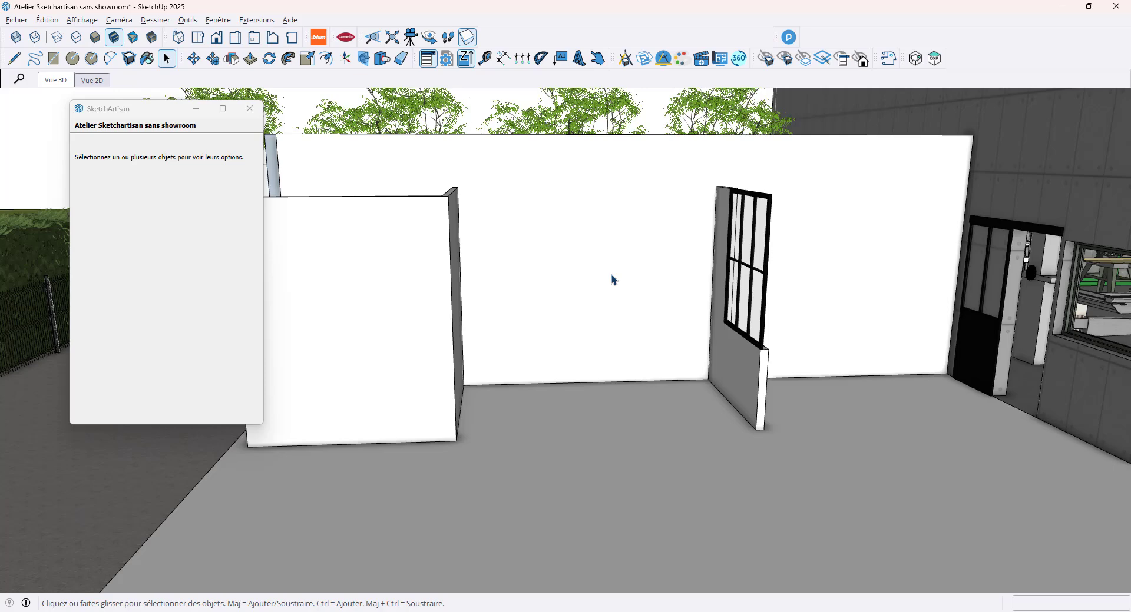
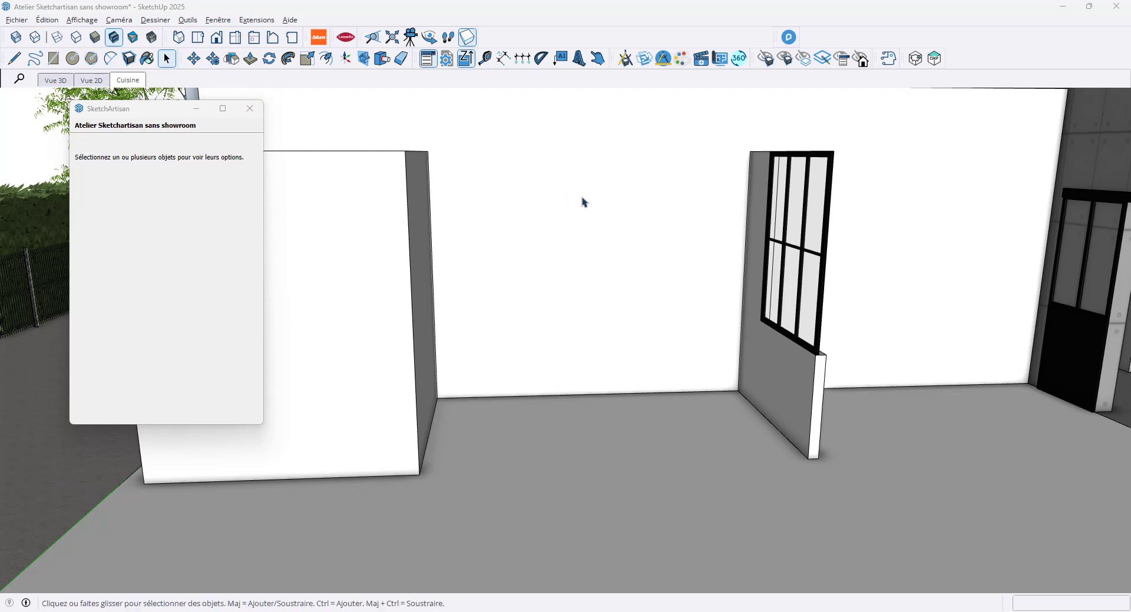
# - Choose the Meuble d'angle bas 120 - 1 porte from the catalogue's Agencements, Intérieur, Cuisines, Cuisine SketchArtisan folder
pyautogui.click(631, 66)
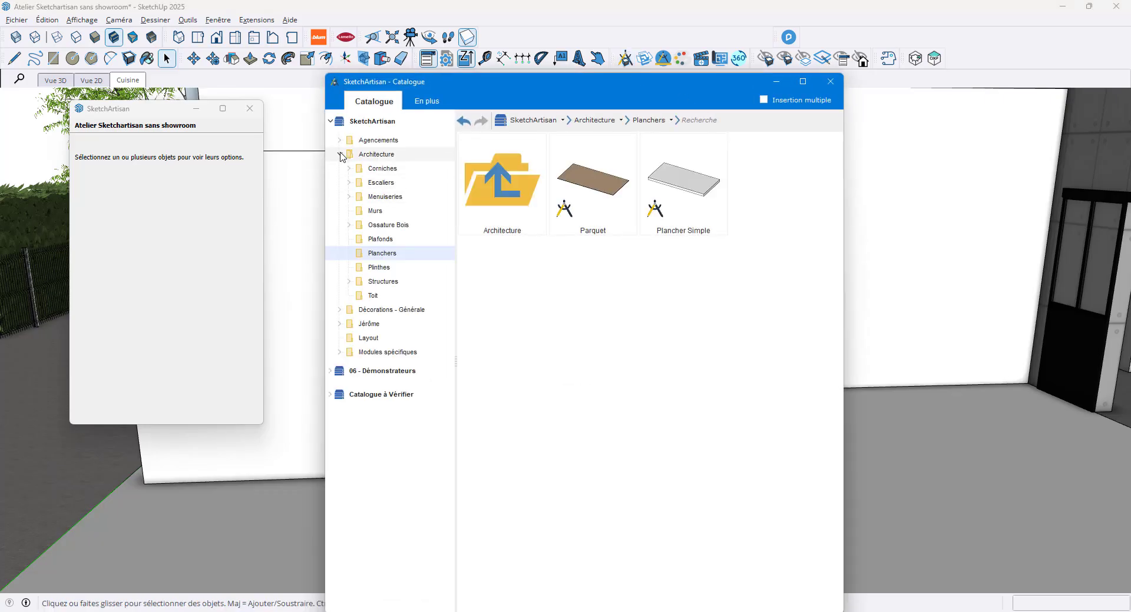
pyautogui.click(340, 155)
pyautogui.click(341, 140)
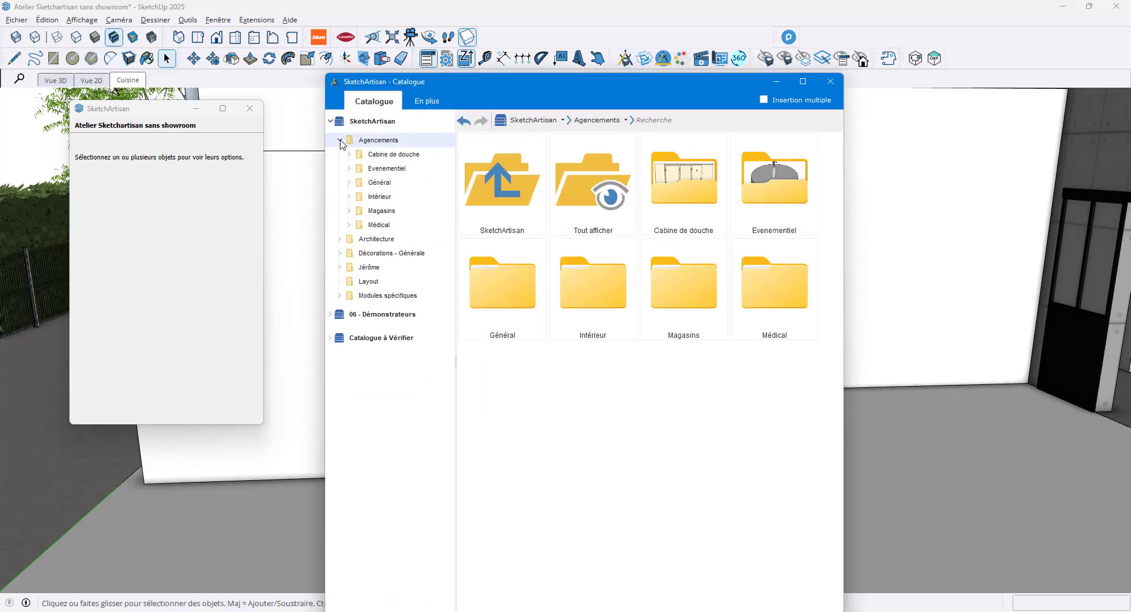
pyautogui.click(348, 197)
pyautogui.click(359, 210)
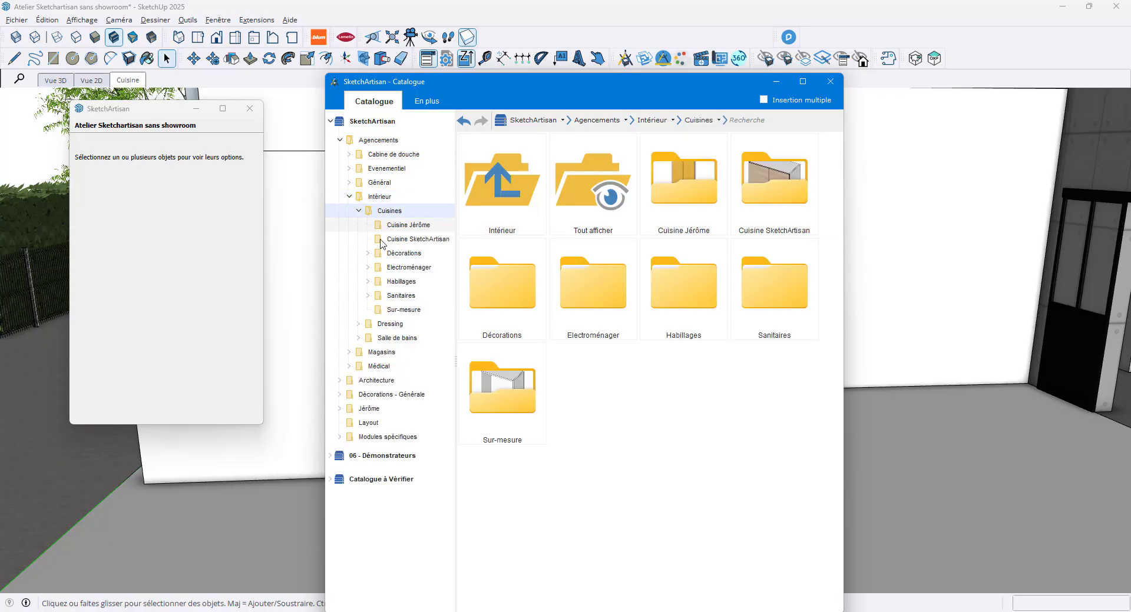
pyautogui.click(398, 241)
pyautogui.scroll(-5, 718, 227)
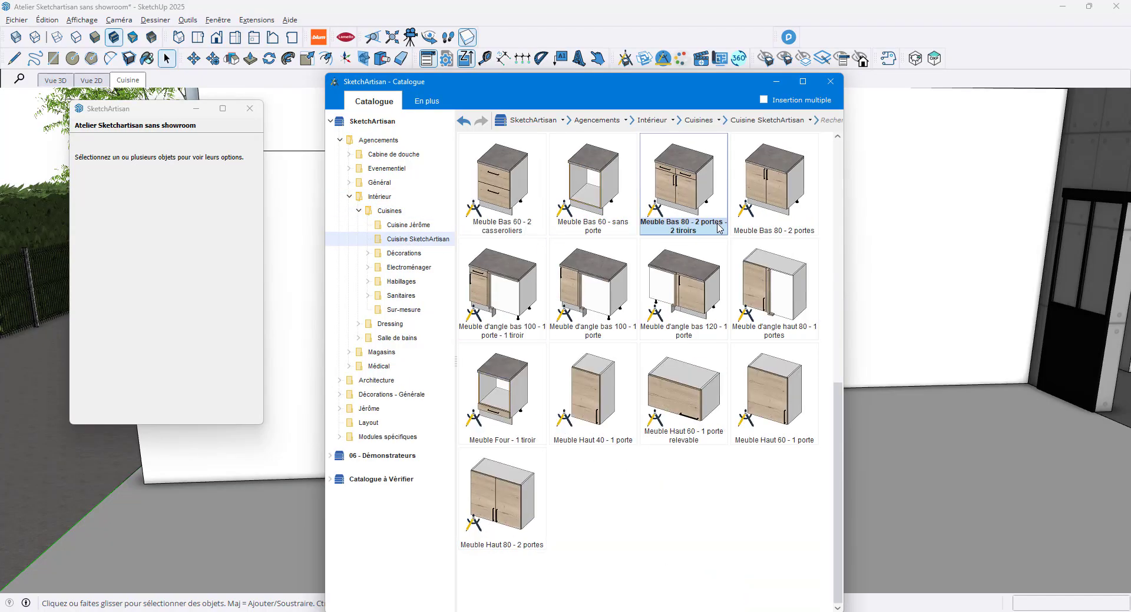
pyautogui.scroll(3, 718, 227)
pyautogui.scroll(2, 718, 227)
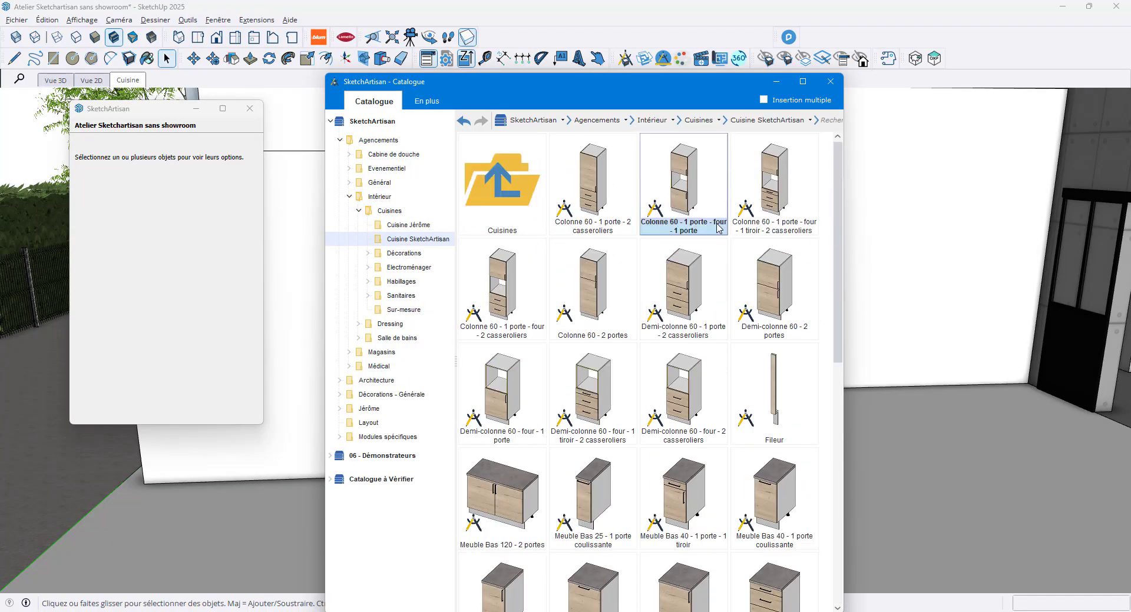
pyautogui.scroll(-3, 719, 227)
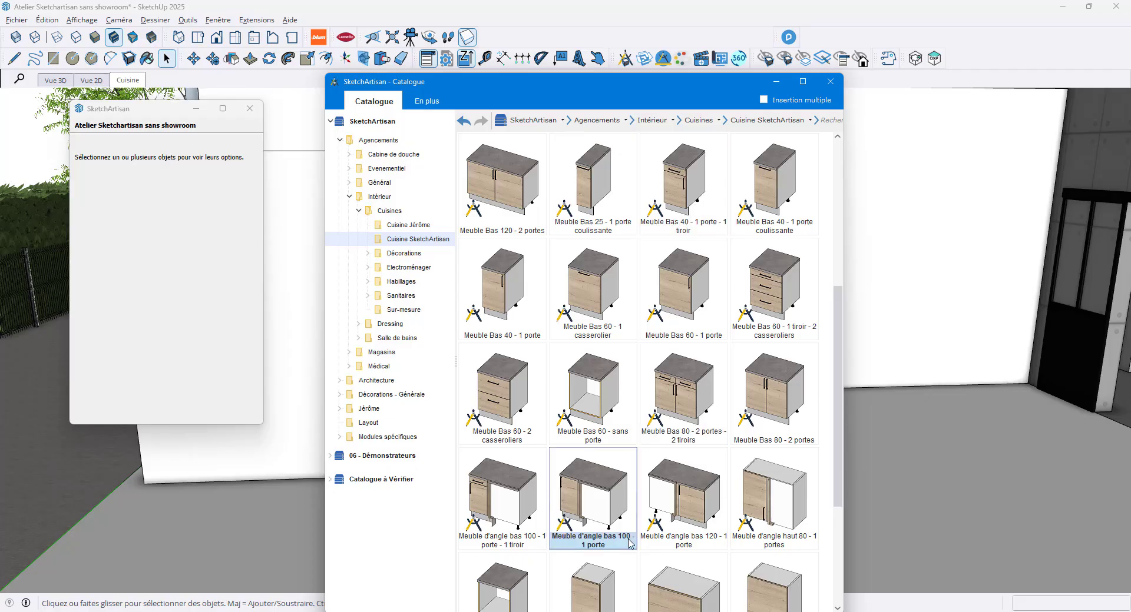
pyautogui.click(685, 475)
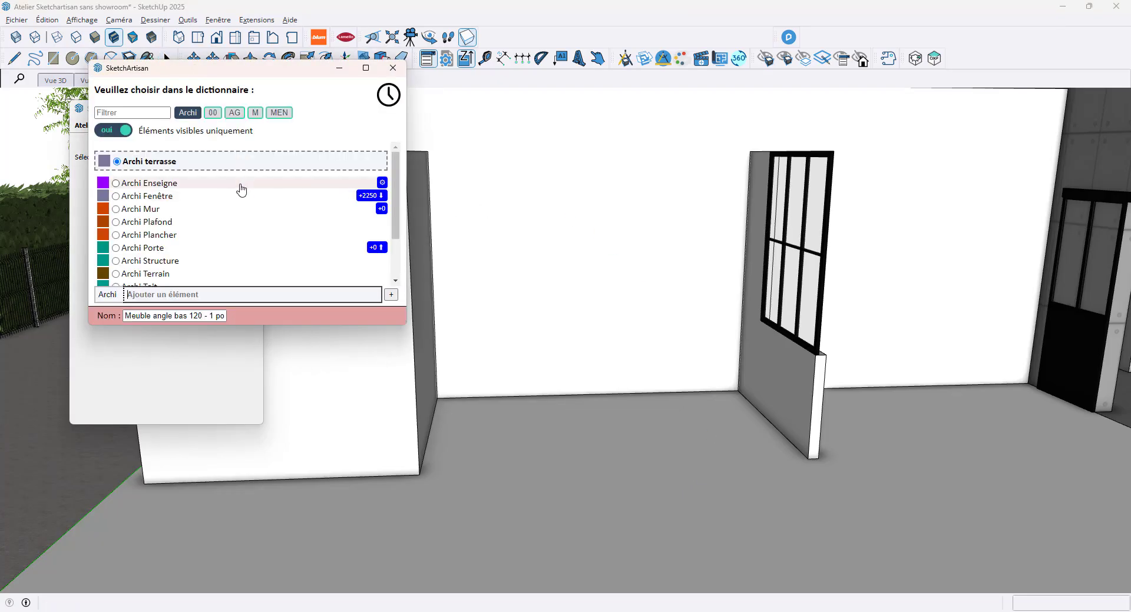
# - Restrict the dictionary to the 00 category and enter "Meu" as the start of a new entry name for the corner unit
pyautogui.click(211, 114)
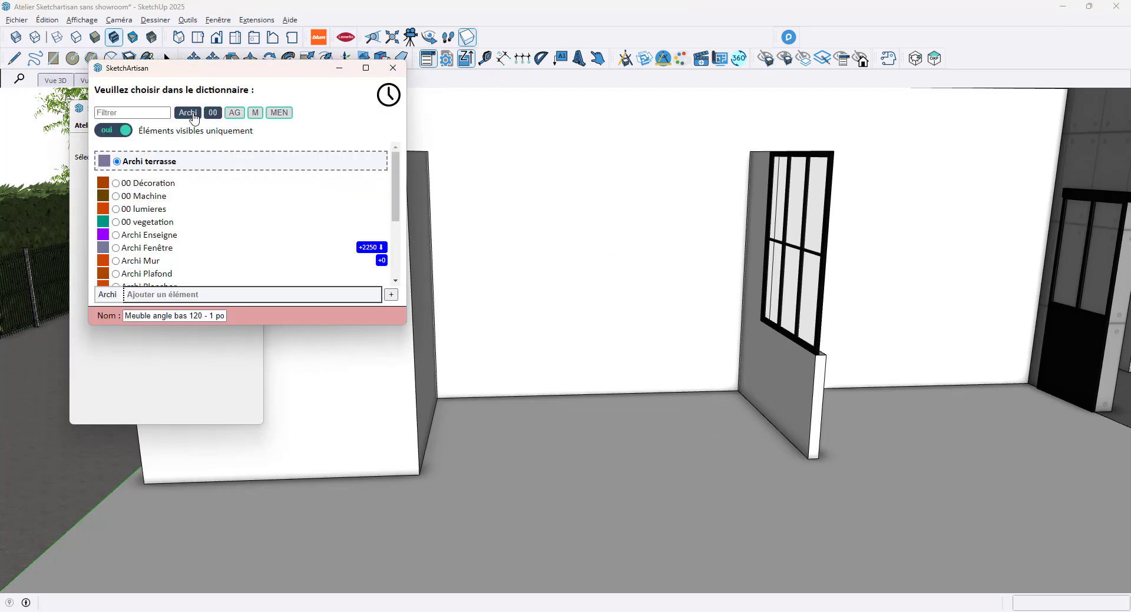
pyautogui.click(175, 294)
pyautogui.write('Meu')
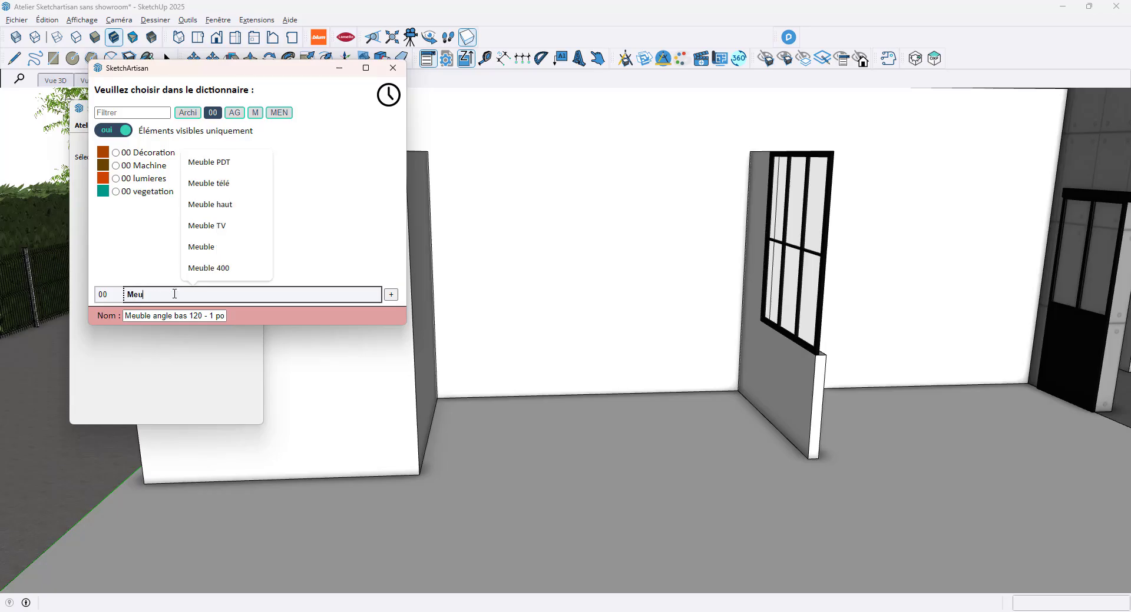
# - Add a 00 Meuble bas dictionary entry for the 120 corner base unit and place the unit, rotated, in the corner beside the glazed partition
pyautogui.write('ble bas')
pyautogui.press('Return')
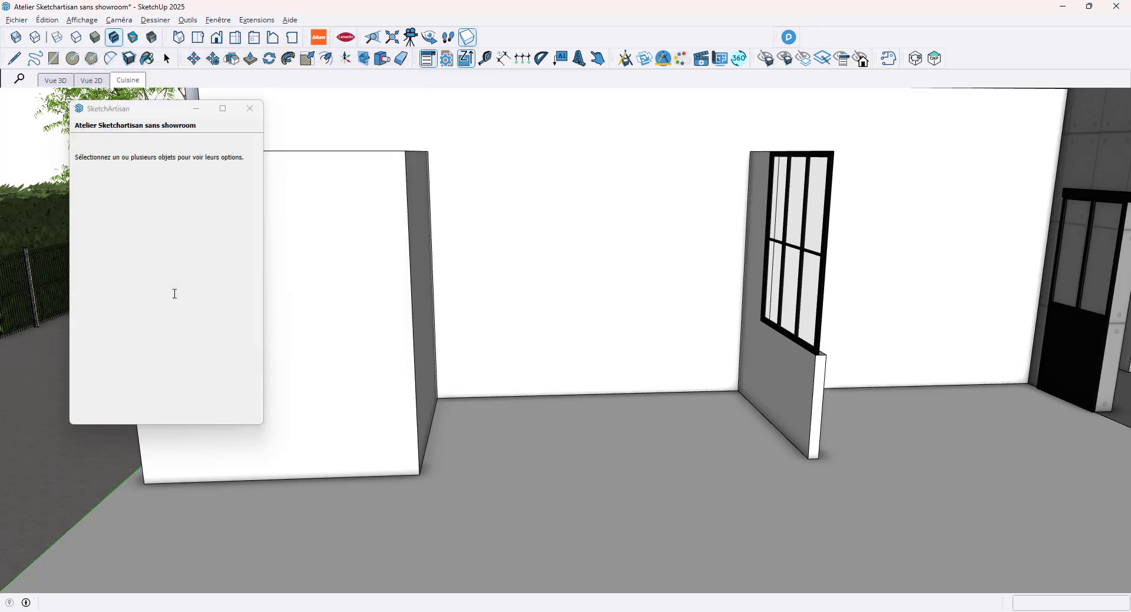
pyautogui.write('00,00')
pyautogui.press('Return')
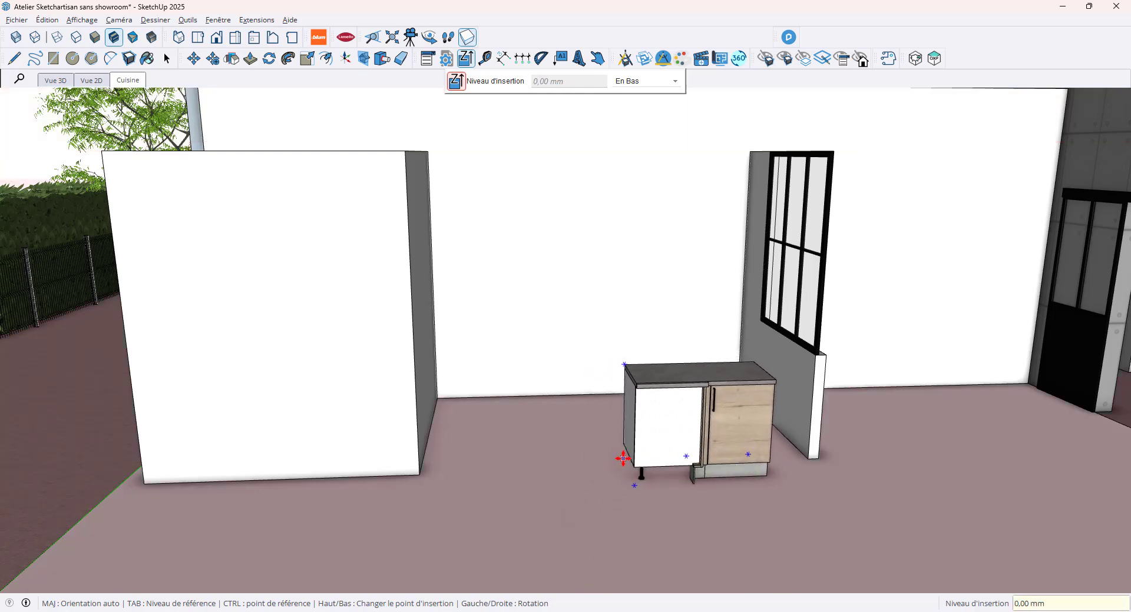
pyautogui.press('Right')
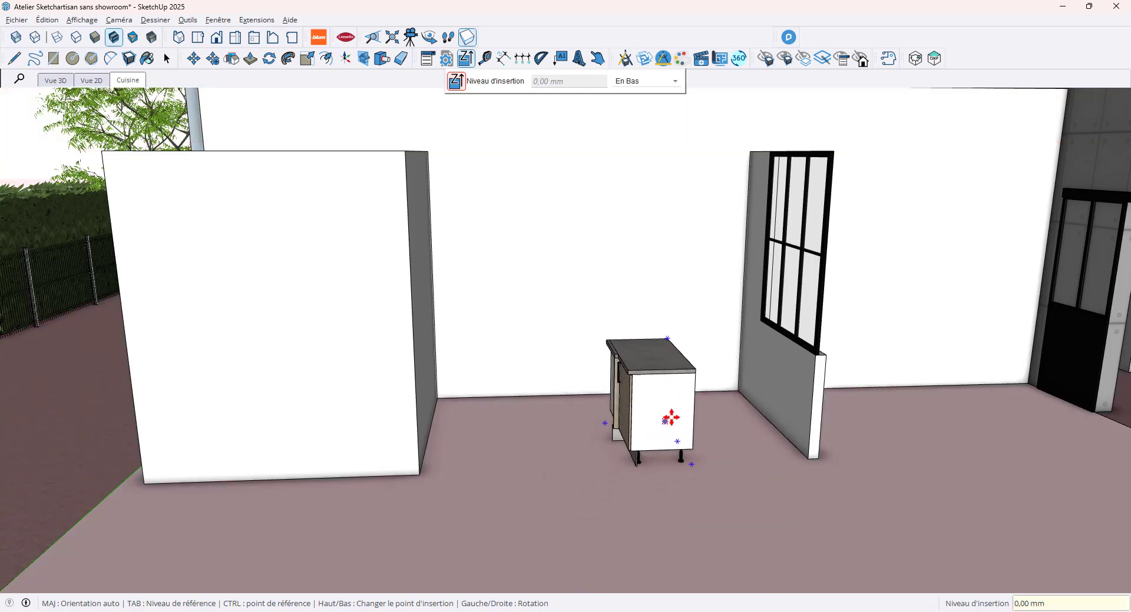
pyautogui.click(741, 311)
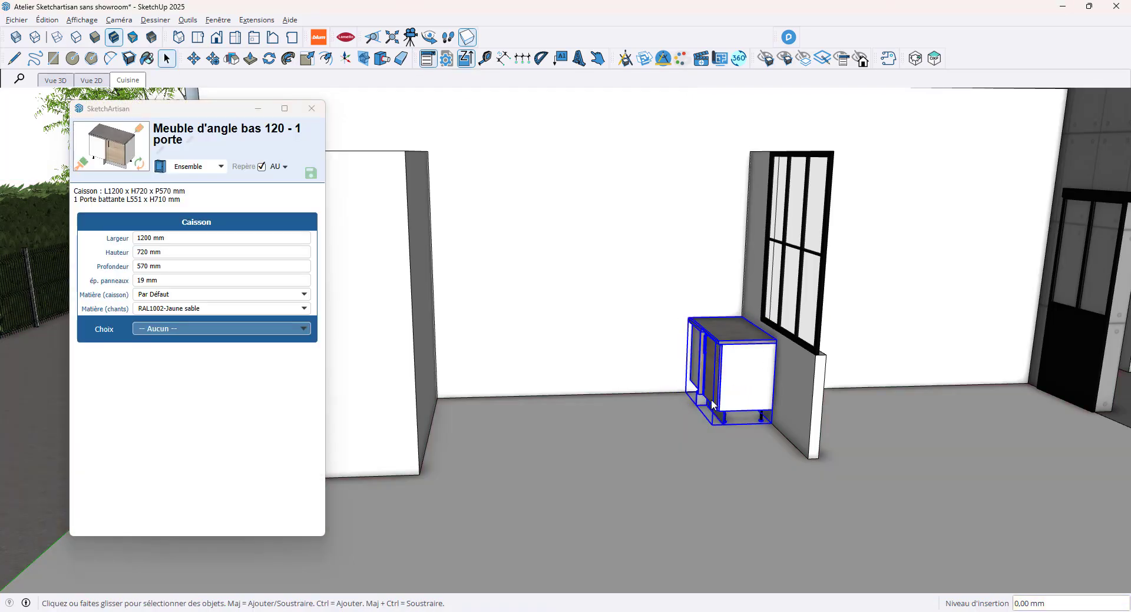
# - Insert a Meuble Bas 60 - 2 casseroliers under 00 Meuble bas, with a right-side insertion point, flush against the corner unit
pyautogui.click(628, 60)
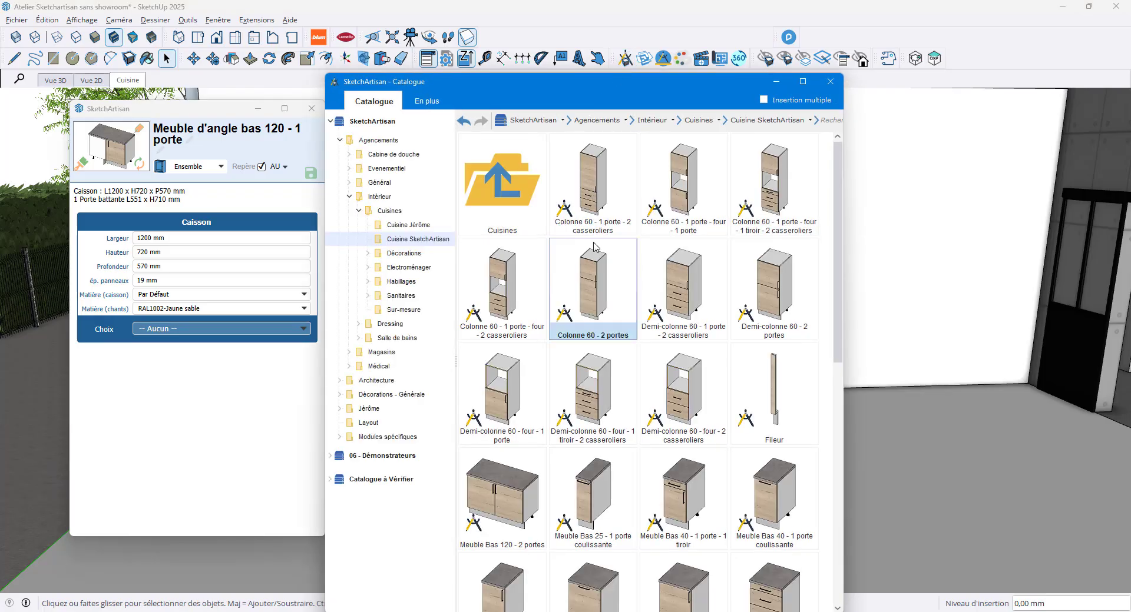
pyautogui.scroll(-3, 594, 244)
pyautogui.click(493, 376)
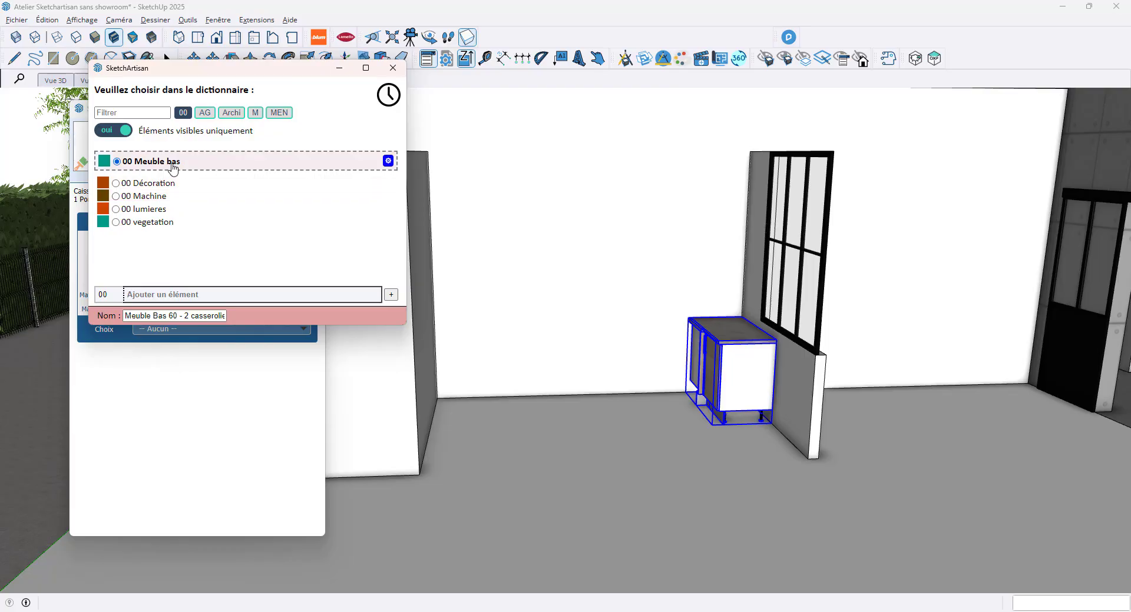
pyautogui.click(169, 167)
pyautogui.rightClick(604, 307)
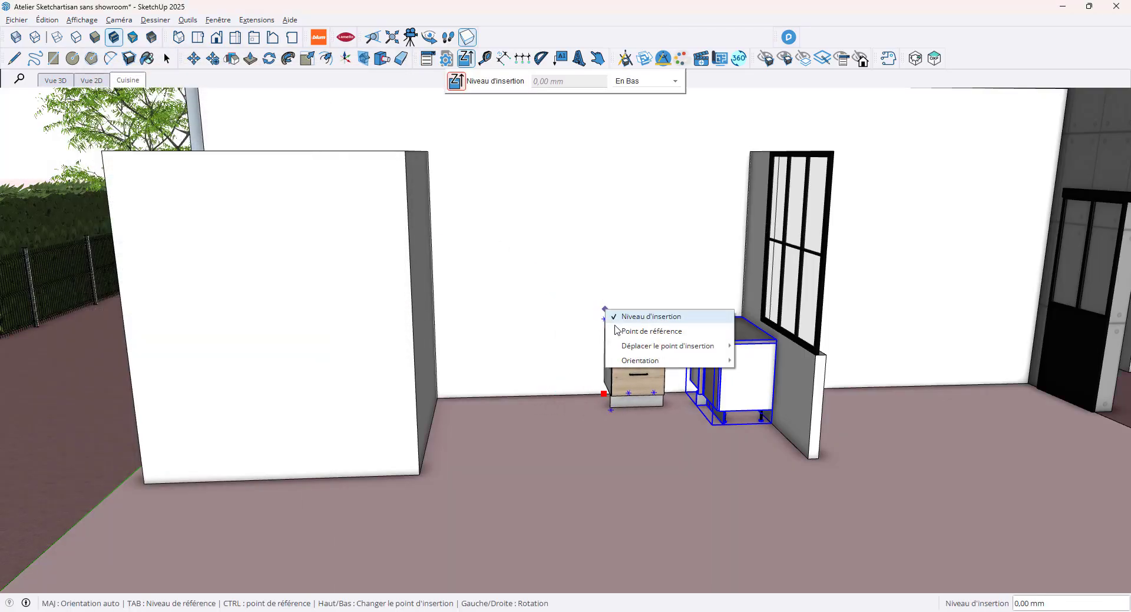
pyautogui.moveTo(650, 346)
pyautogui.click(776, 396)
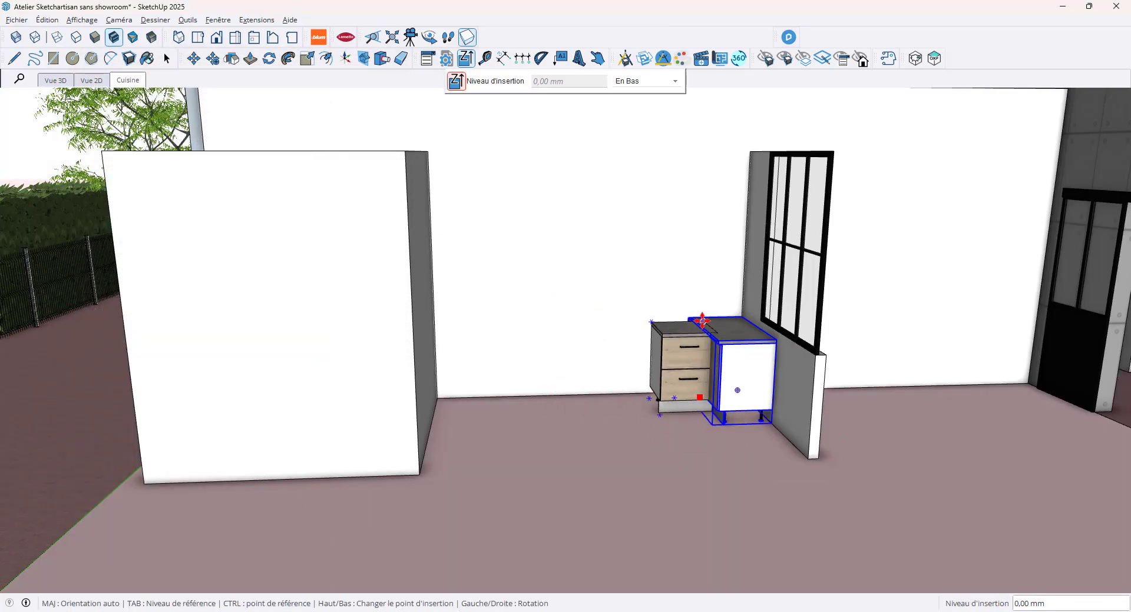
pyautogui.scroll(5, 683, 315)
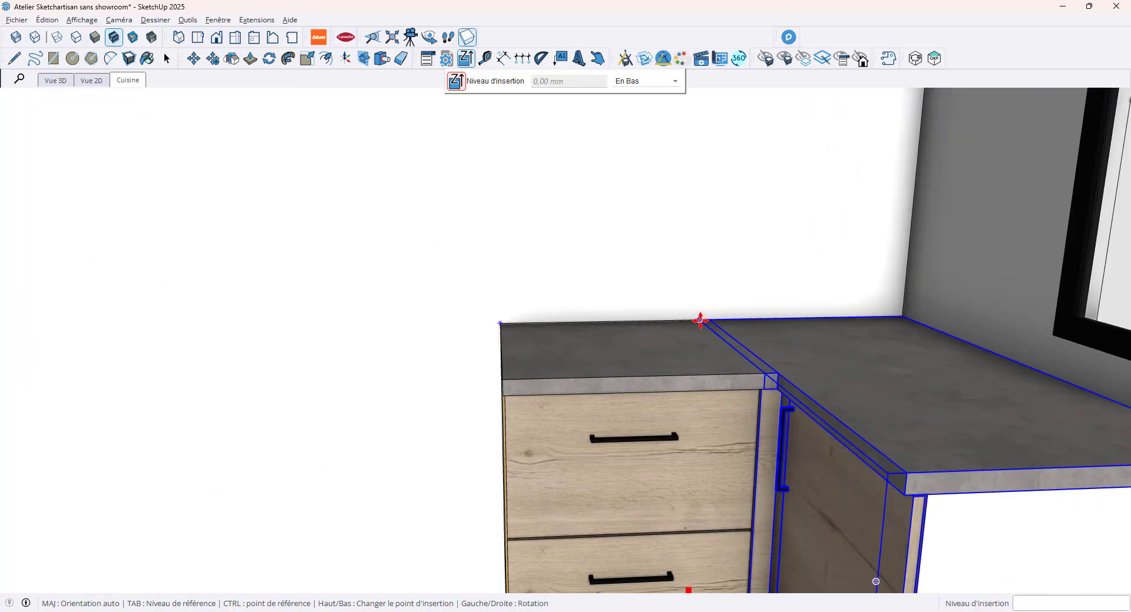
pyautogui.click(699, 322)
pyautogui.scroll(-5, 625, 344)
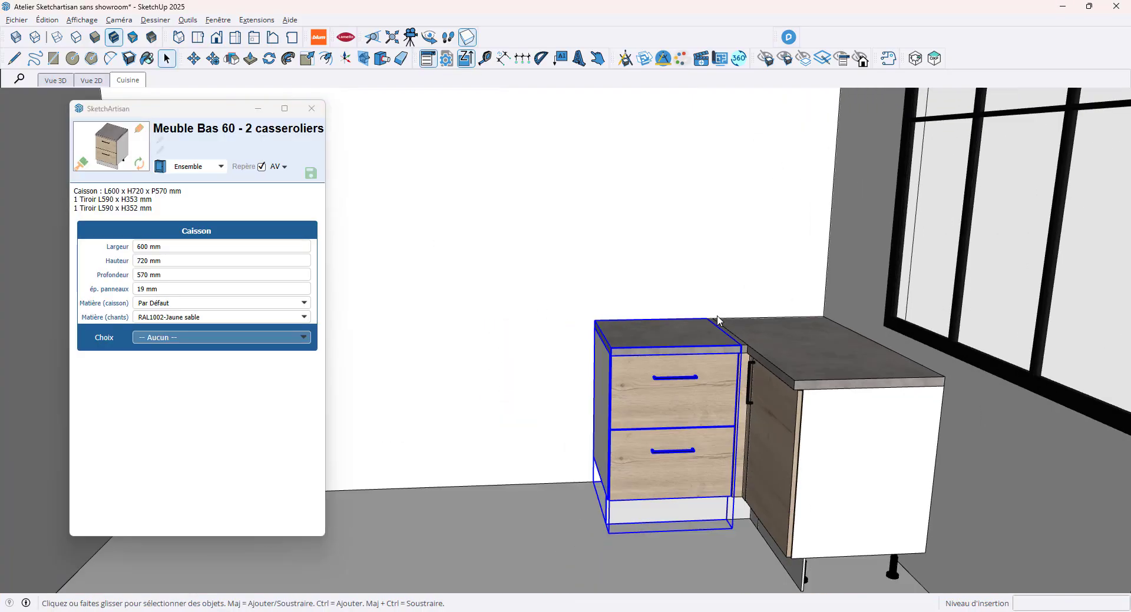
# - Set the width of the two-drawer base unit to 900 mm
pyautogui.scroll(-2, 707, 321)
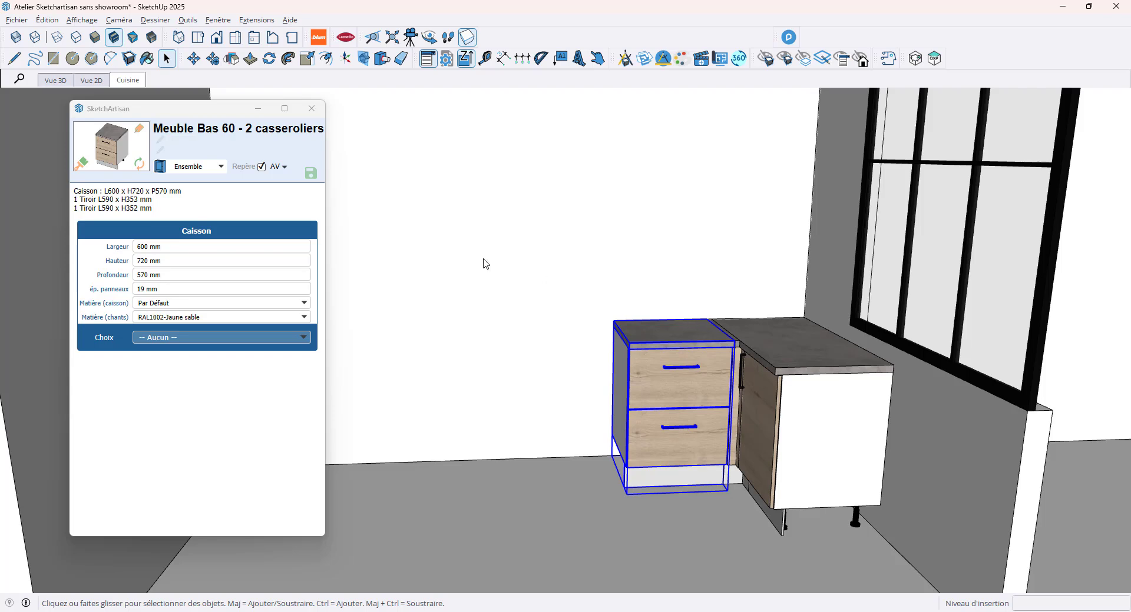
pyautogui.click(190, 250)
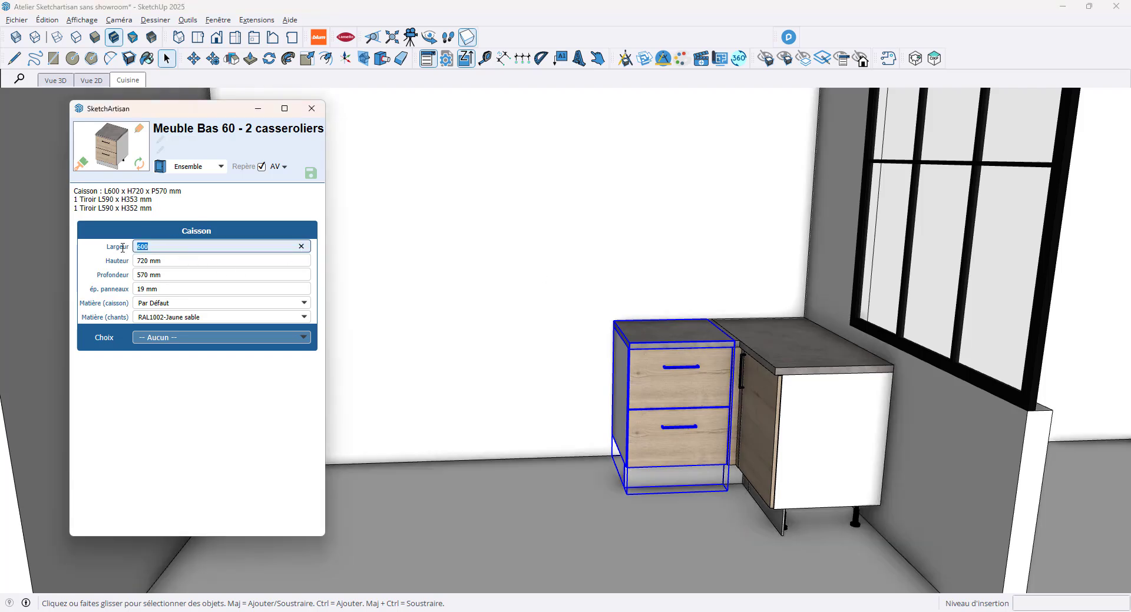
pyautogui.write('900')
pyautogui.press('Return')
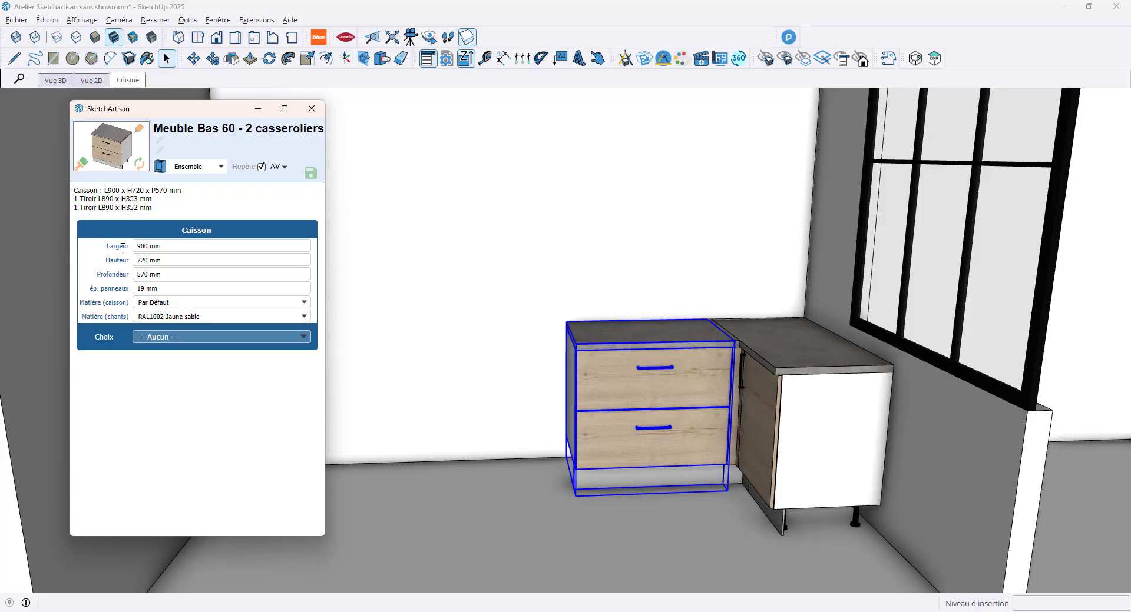
# - Insert a Meuble Bas 120 - 2 portes under 00 Meuble bas, with a right-side insertion point, against the two-drawer unit
pyautogui.click(626, 62)
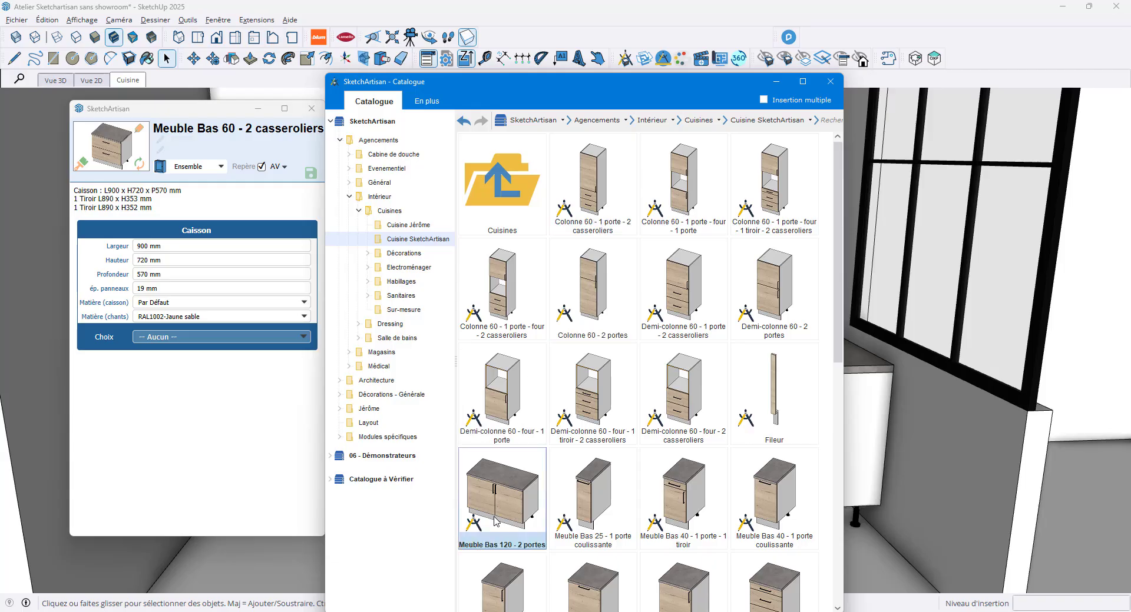
pyautogui.click(495, 507)
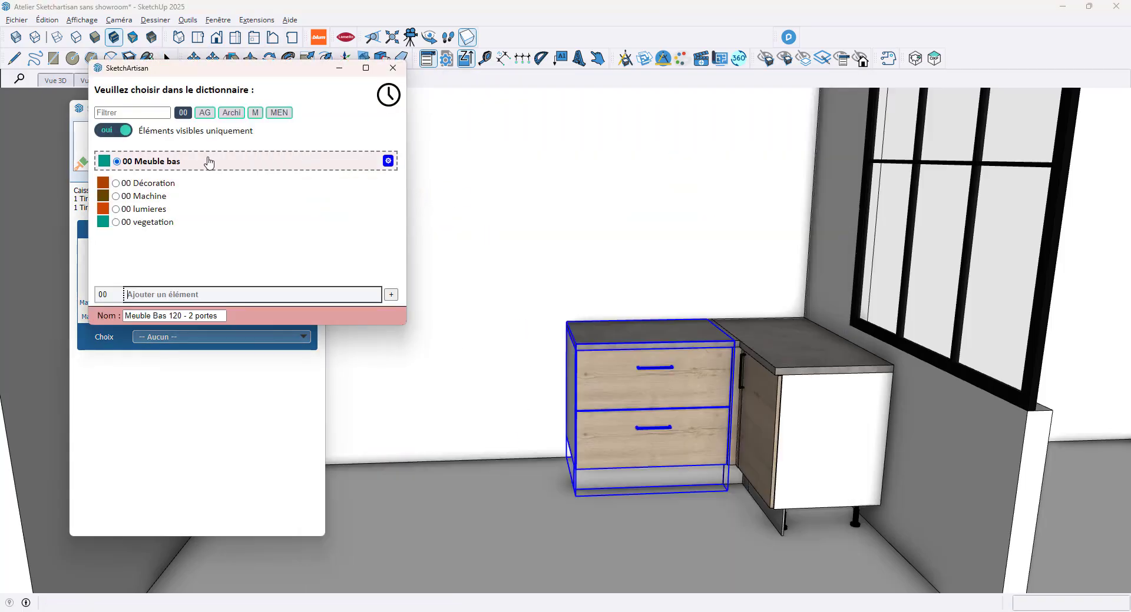
pyautogui.click(209, 164)
pyautogui.rightClick(406, 316)
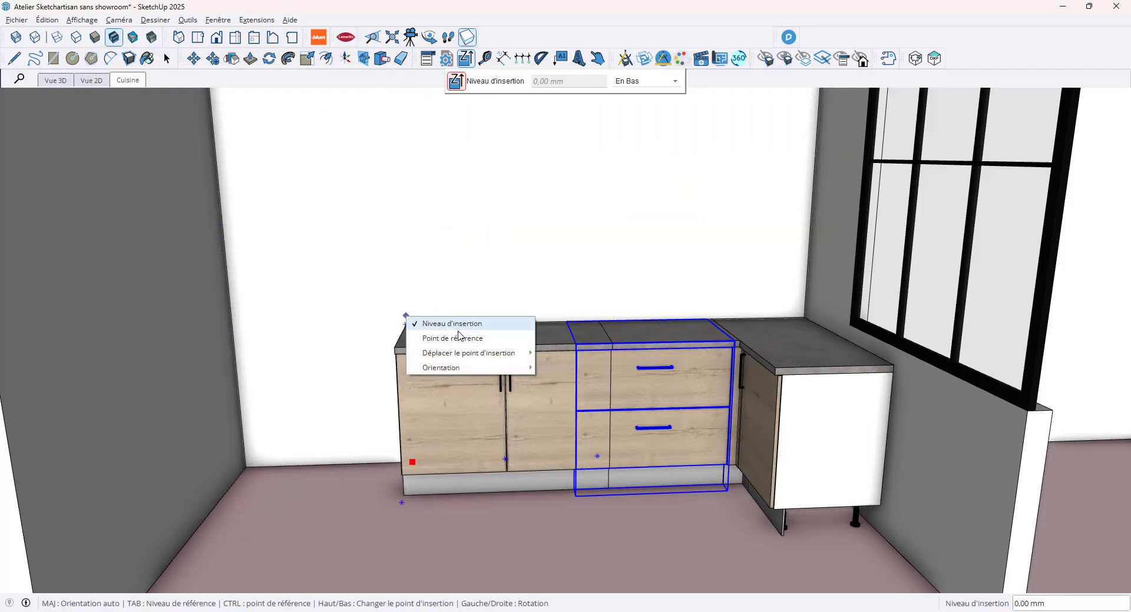
pyautogui.moveTo(467, 353)
pyautogui.click(576, 402)
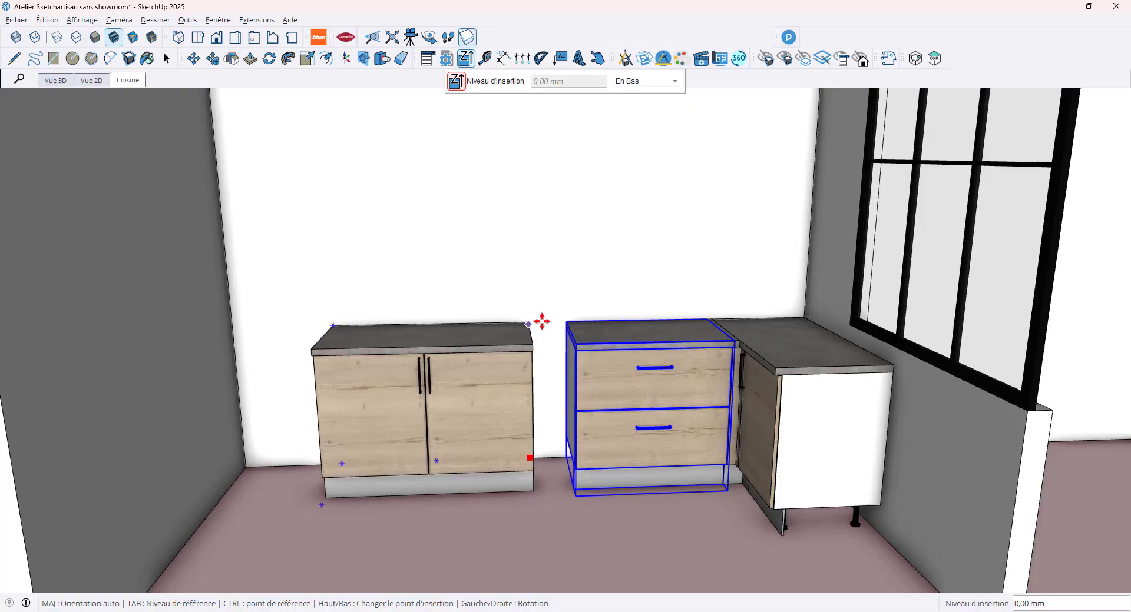
pyautogui.click(568, 326)
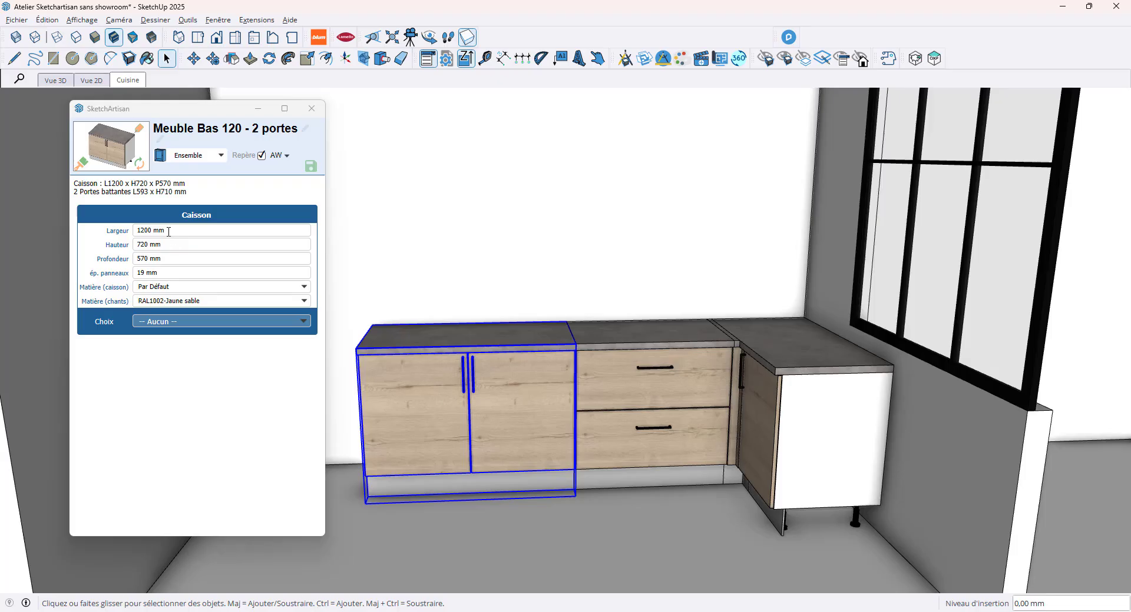
# - Set the width of the two-door base unit to 900 mm
pyautogui.click(132, 230)
pyautogui.write('900')
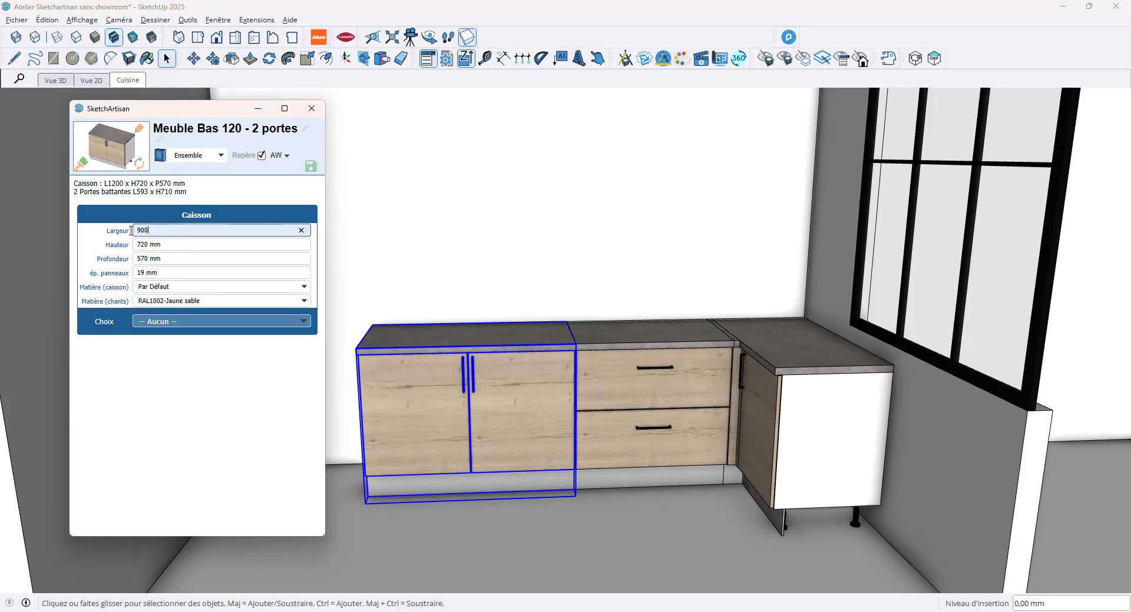
pyautogui.press('Return')
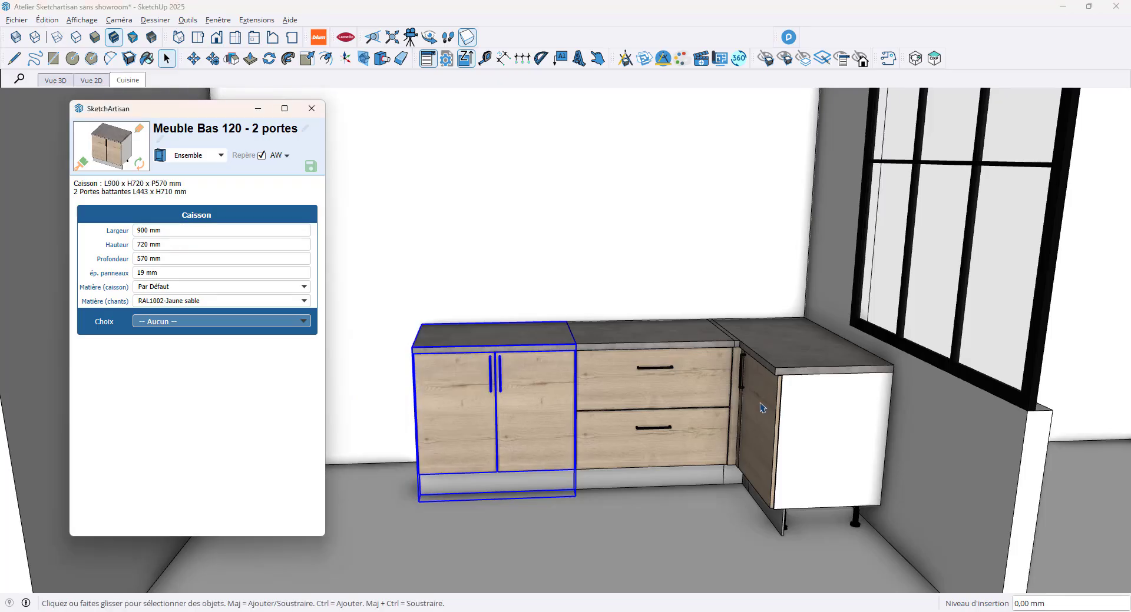
# - Insert a Meuble Bas 40 - 1 porte coulissante under 00 Meuble bas, with a right-side insertion point, against the two-door unit
pyautogui.click(625, 59)
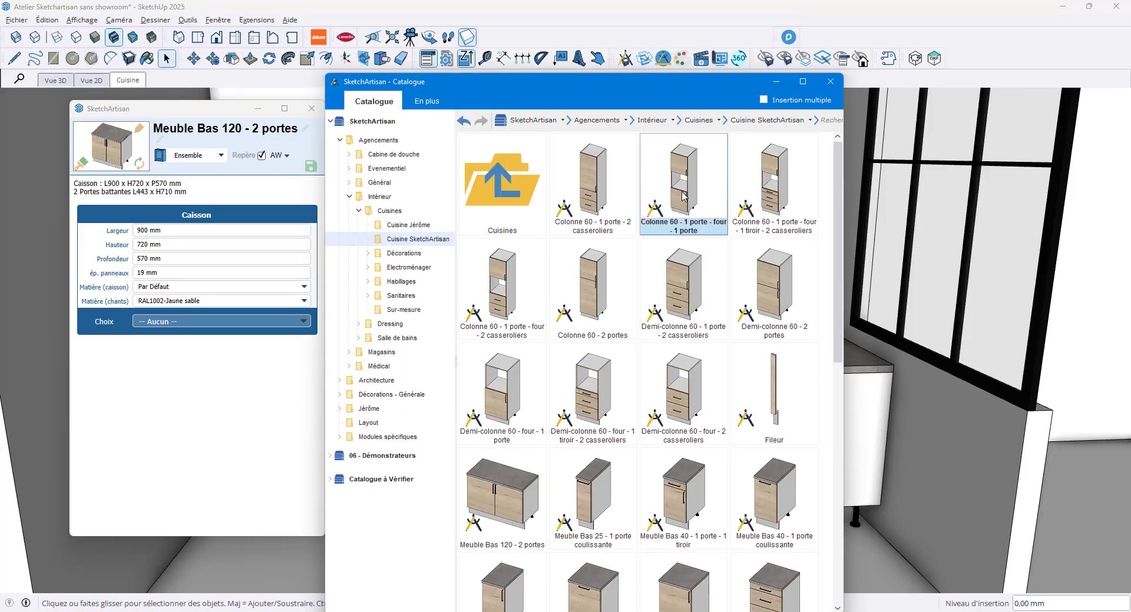
pyautogui.scroll(-3, 685, 199)
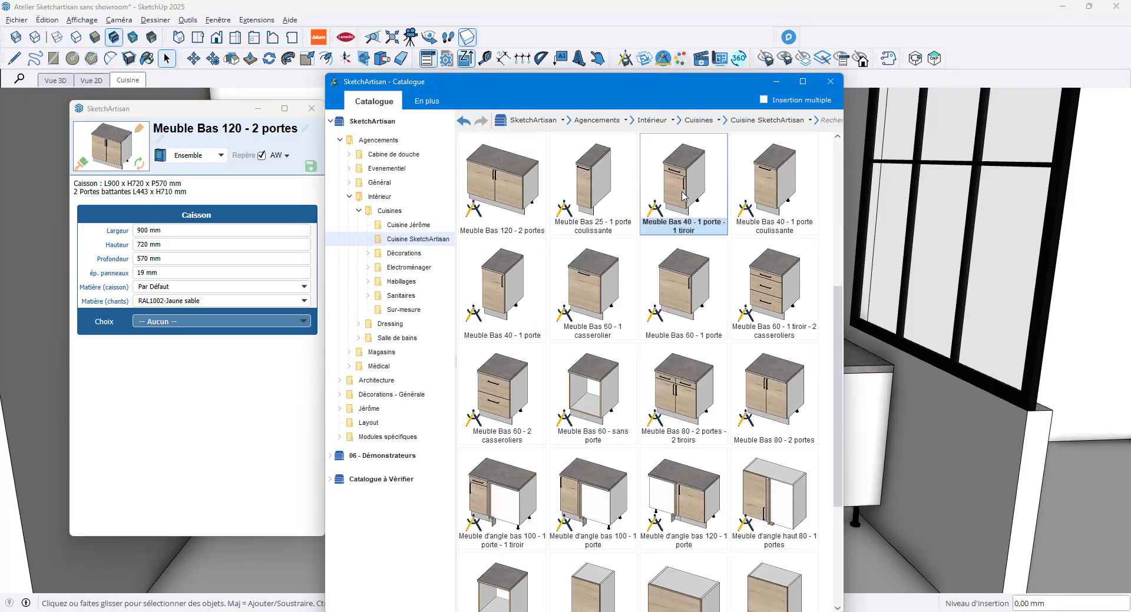
pyautogui.click(770, 200)
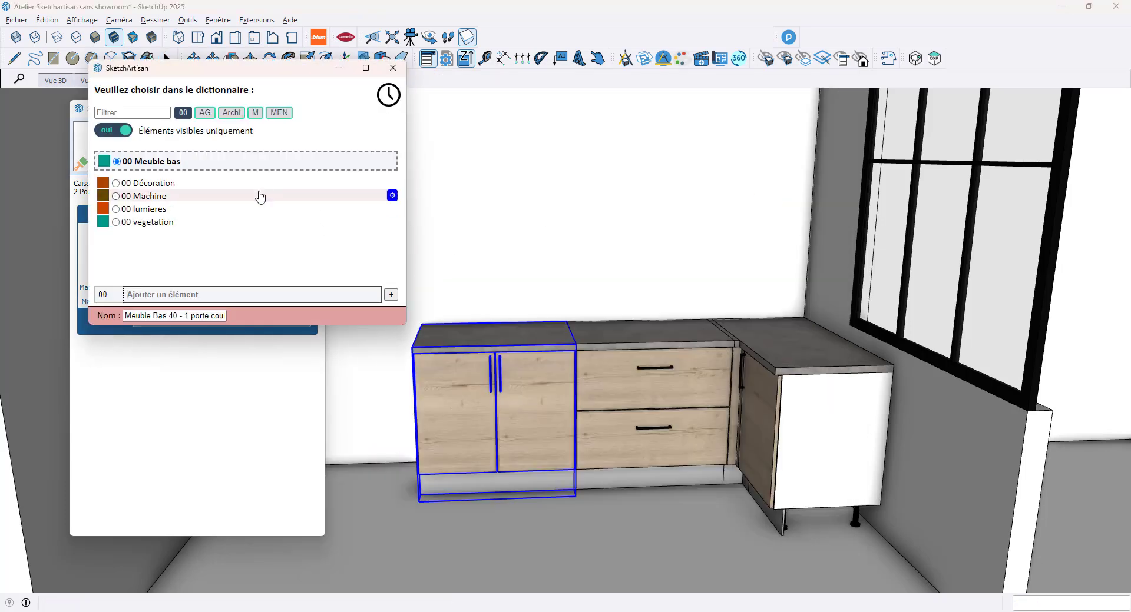
pyautogui.click(186, 167)
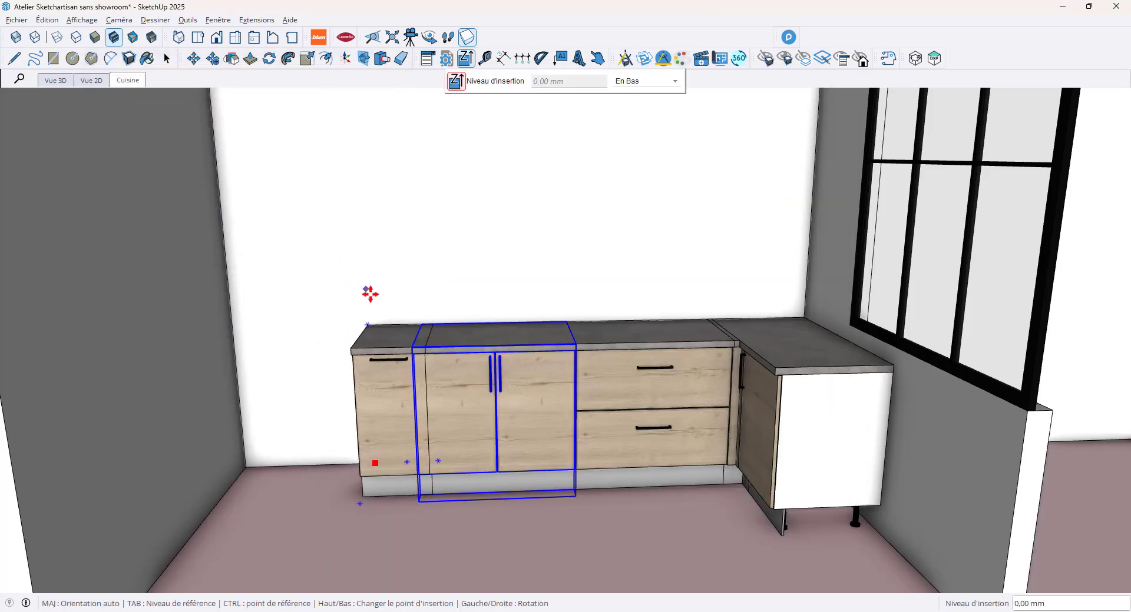
pyautogui.rightClick(342, 289)
pyautogui.moveTo(400, 327)
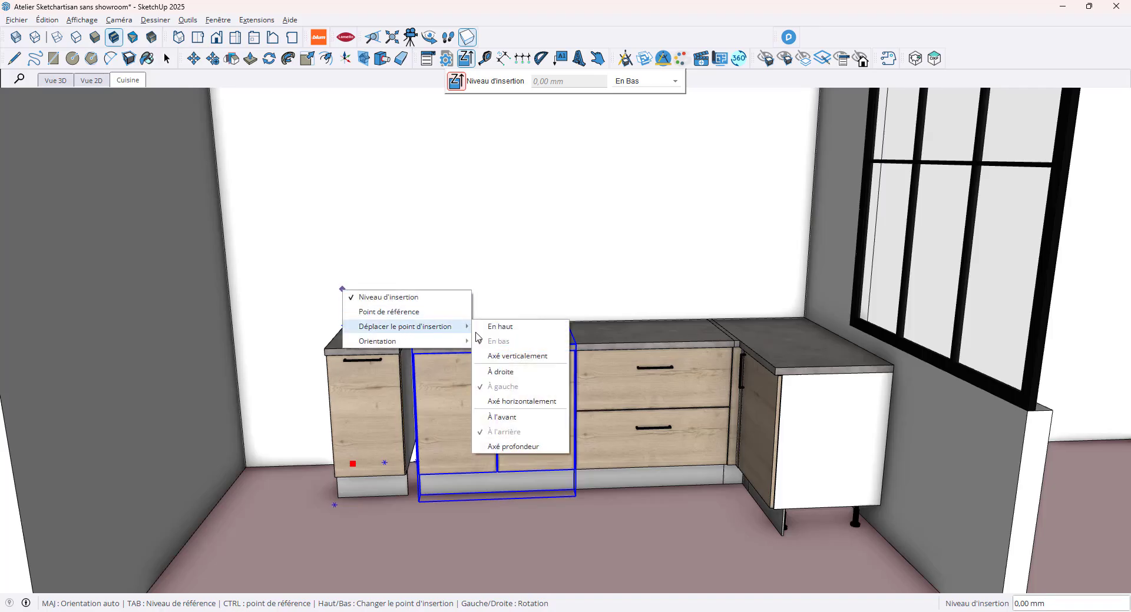
pyautogui.click(494, 375)
pyautogui.click(422, 323)
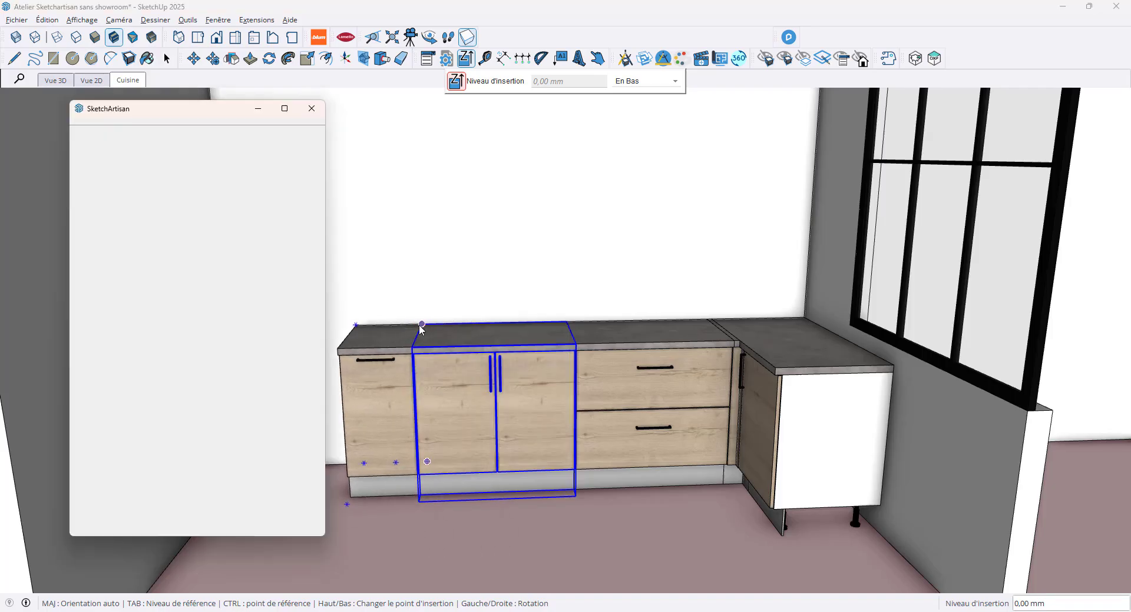
pyautogui.click(404, 327)
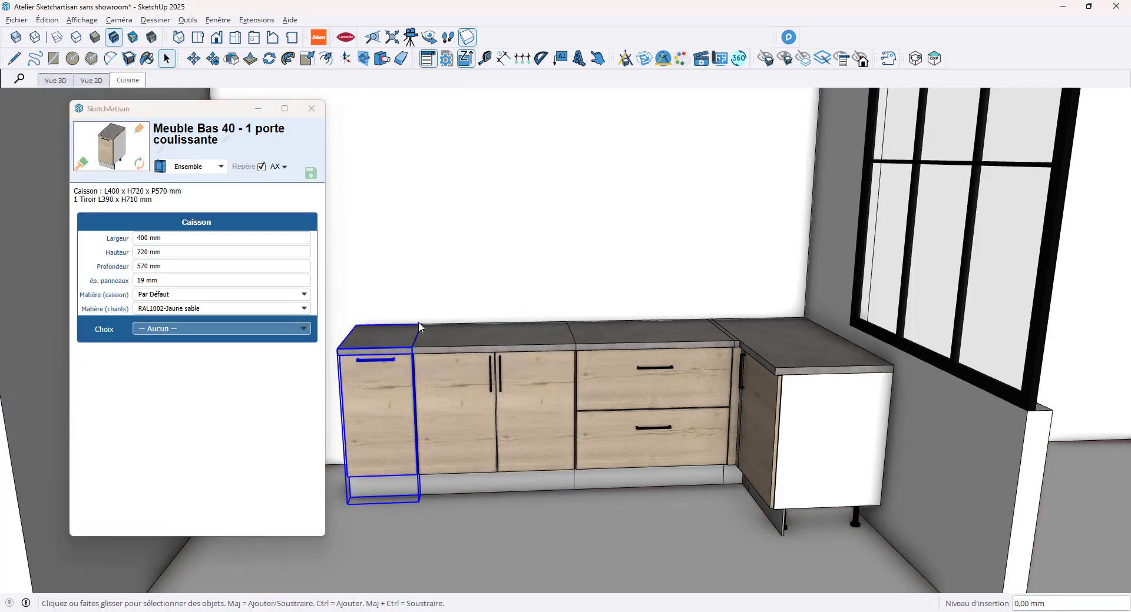
# - Set the width of the sliding-door base unit to 320 mm
pyautogui.click(166, 238)
pyautogui.write('320')
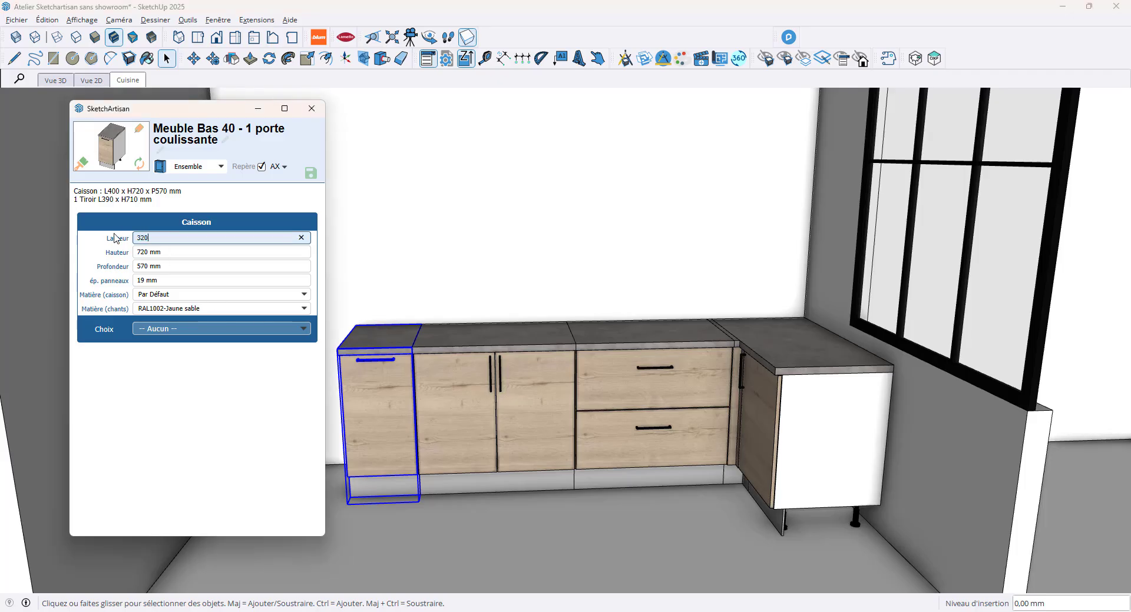
pyautogui.press('Return')
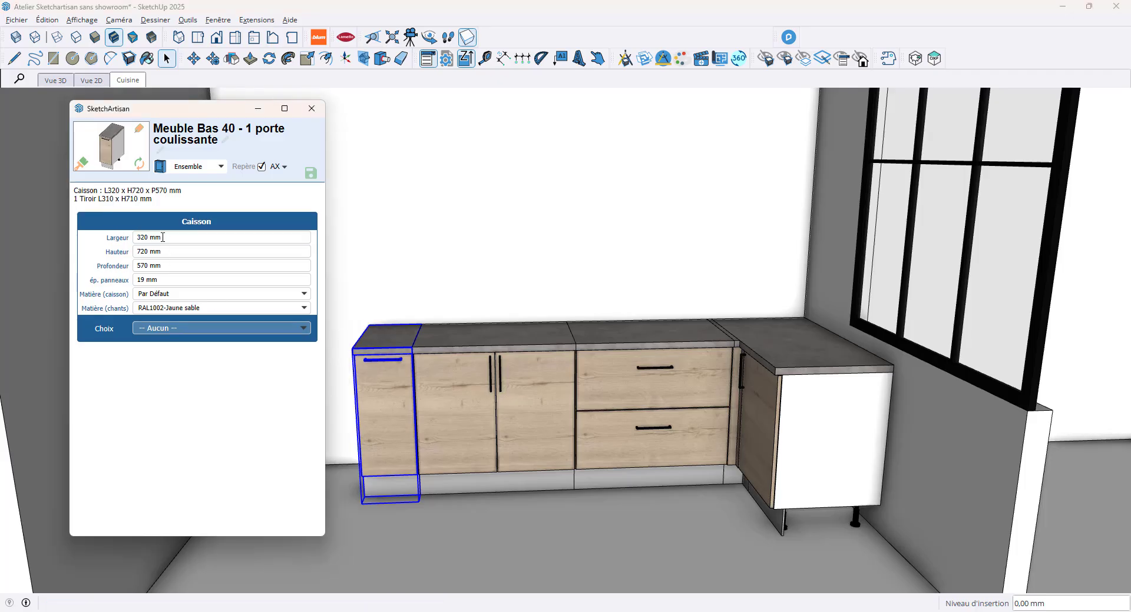
# - Restore the sliding-door base unit's width to 400 mm
pyautogui.click(161, 238)
pyautogui.doubleClick(135, 237)
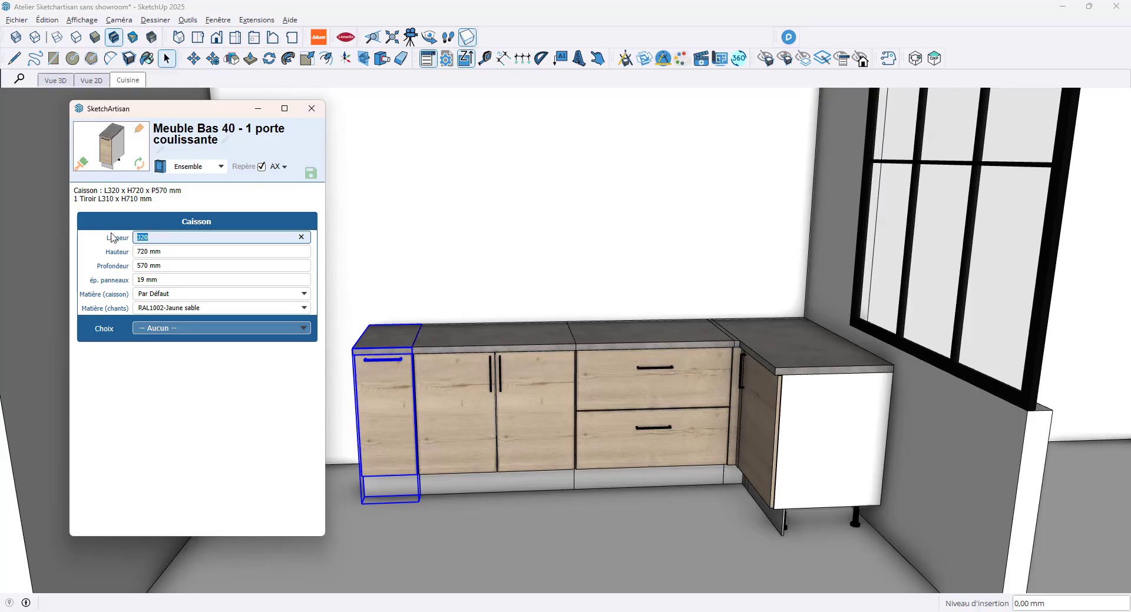
pyautogui.write('400')
pyautogui.press('Return')
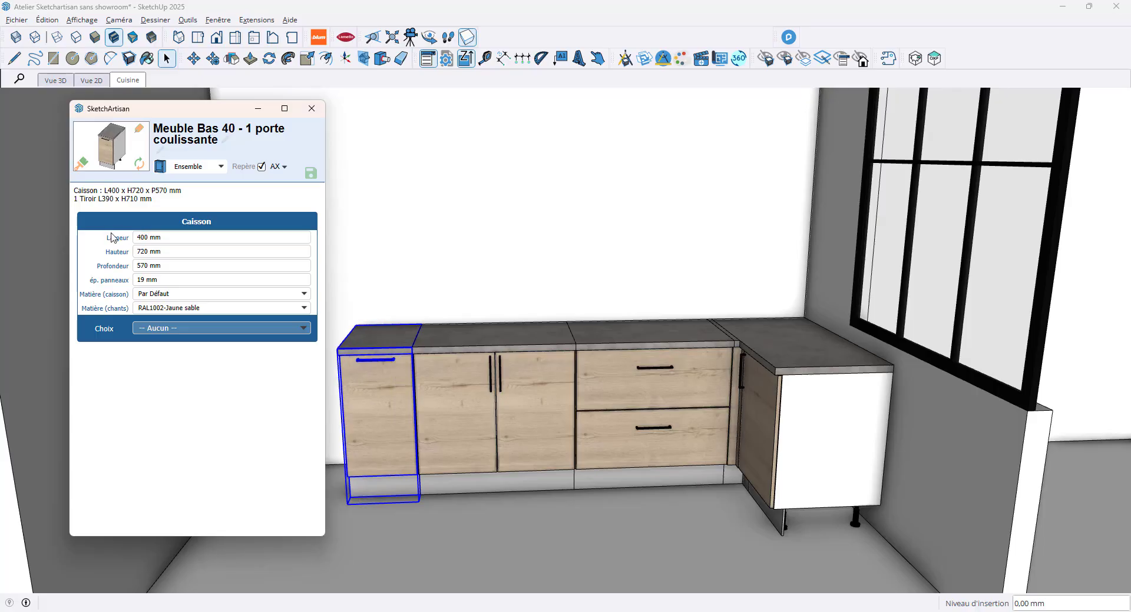
# - Choose Colonne 60 - 1 porte - four - 1 porte from the catalogue and assign it to a new 00 dictionary element, Meuble colonne
pyautogui.moveTo(789, 294); pyautogui.dragTo(701, 336, button='middle')
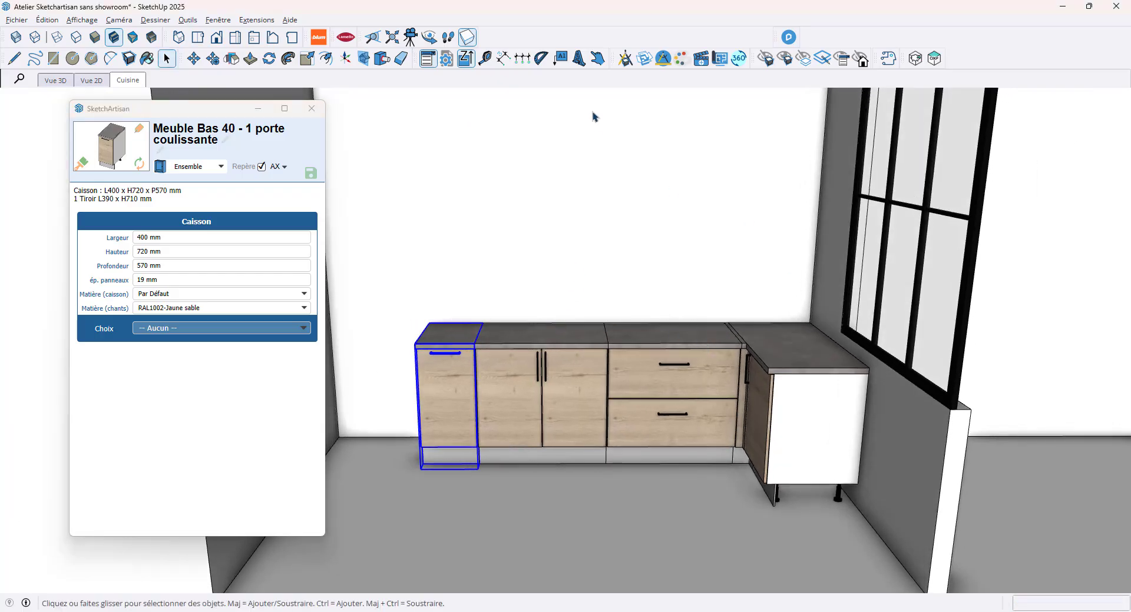
pyautogui.click(625, 59)
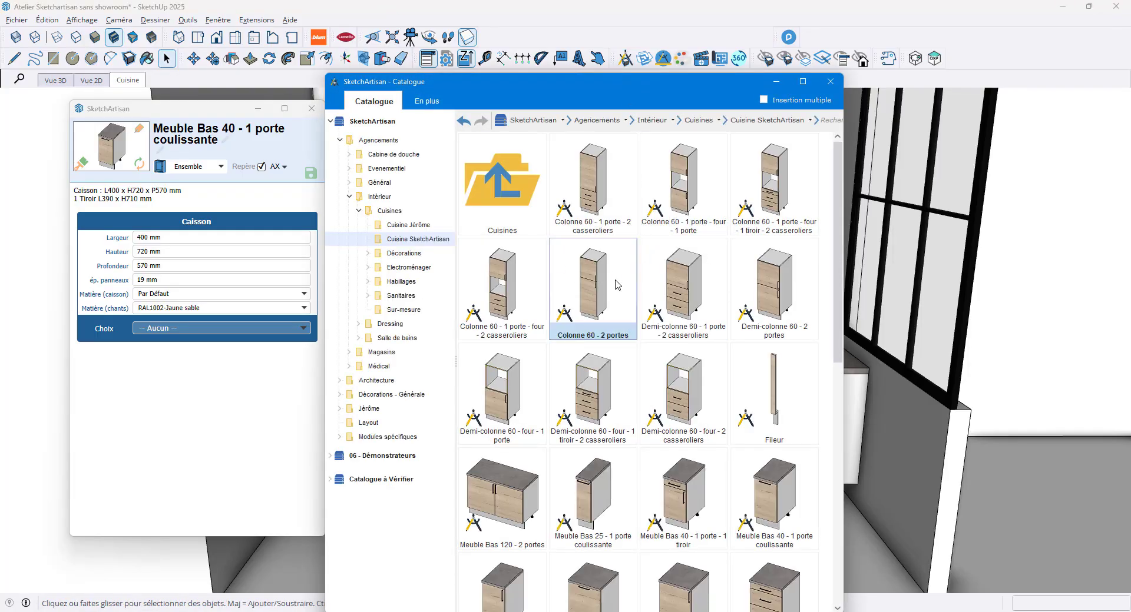
pyautogui.click(688, 200)
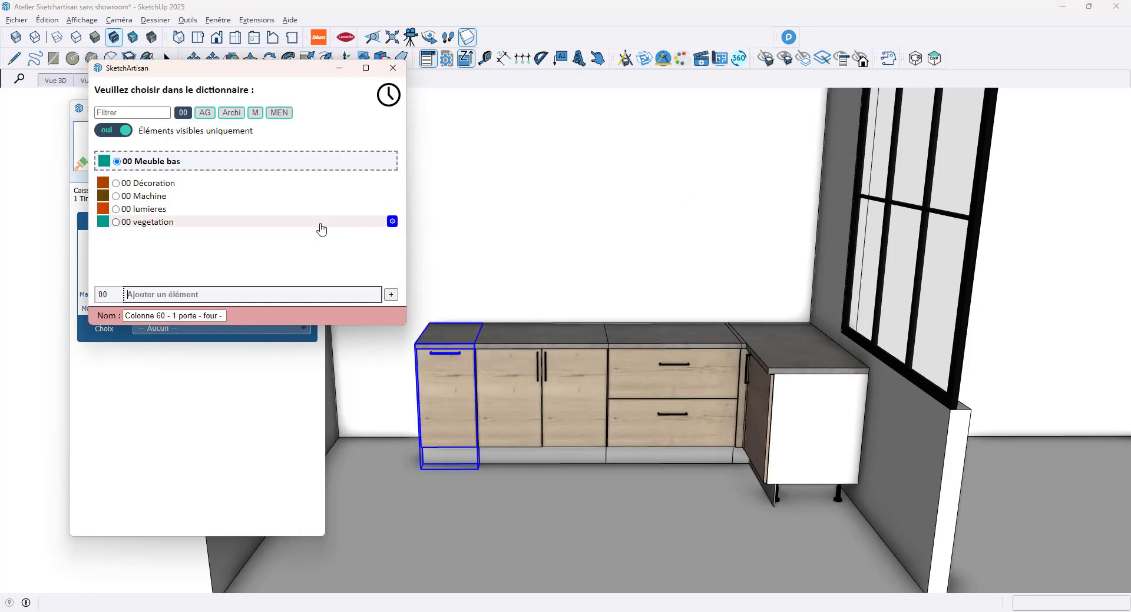
pyautogui.click(178, 295)
pyautogui.write('M')
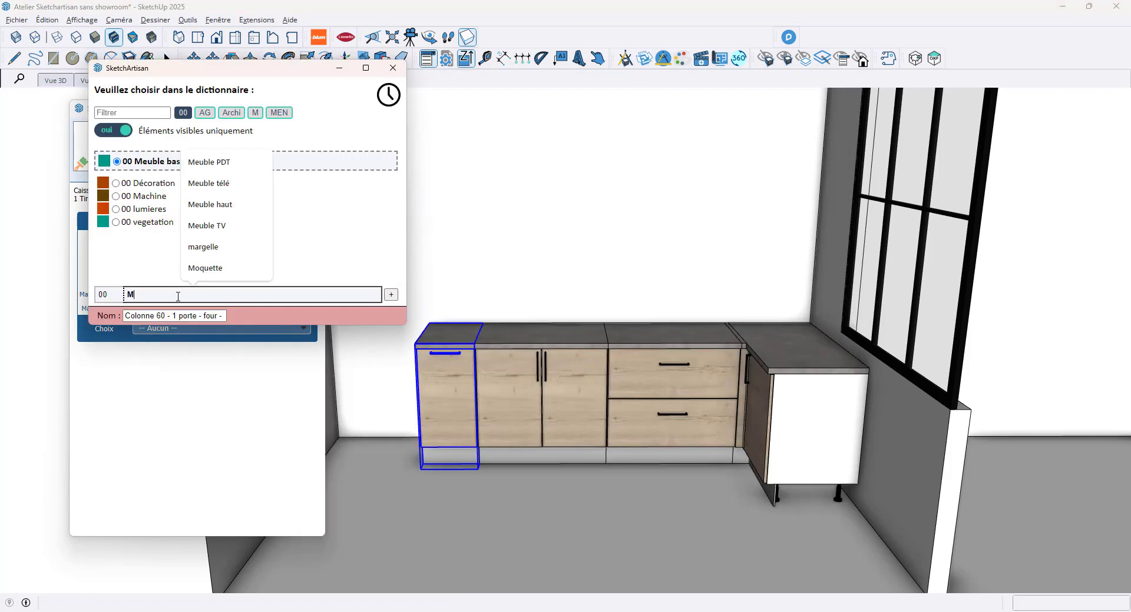
pyautogui.write('euble colonne')
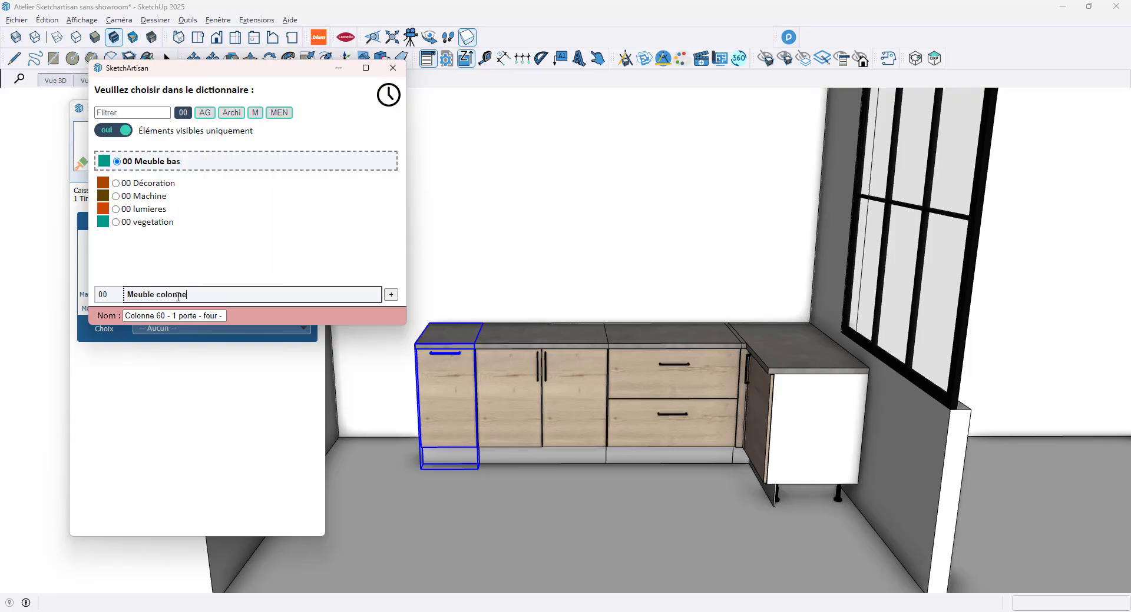
pyautogui.press('Return')
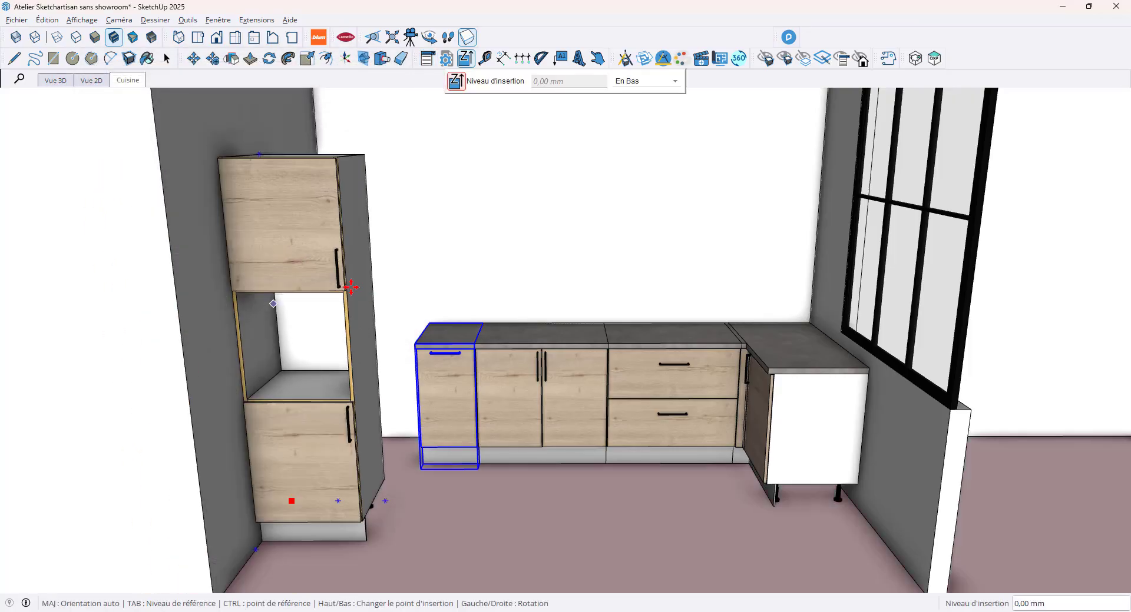
# - Place the oven column against the free side of the sliding-door base unit, using a right-side insertion point
pyautogui.rightClick(341, 299)
pyautogui.moveTo(394, 334)
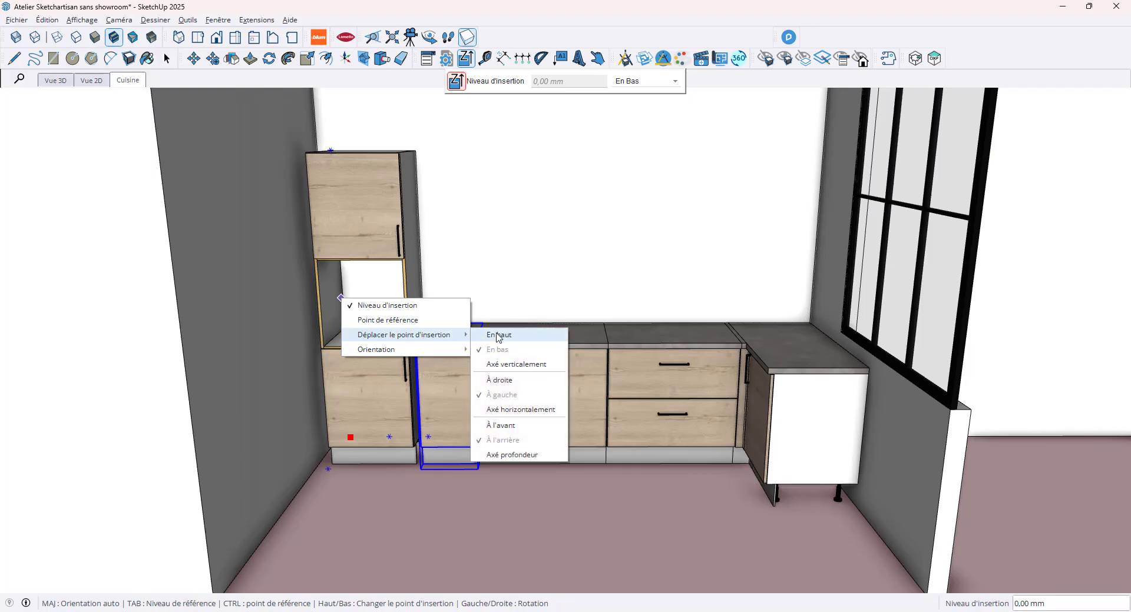
pyautogui.click(495, 378)
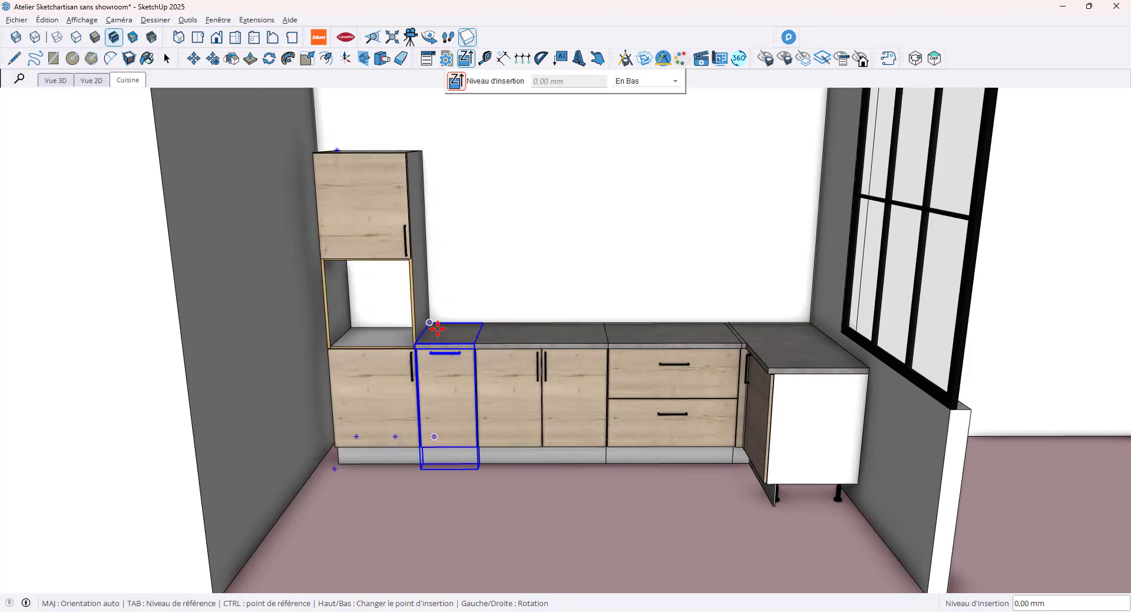
pyautogui.click(437, 328)
# - Insert a Meuble Bas 120 - 2 portes under 00 Meuble bas, rotated to continue the return run along the partition
pyautogui.scroll(-2, 654, 323)
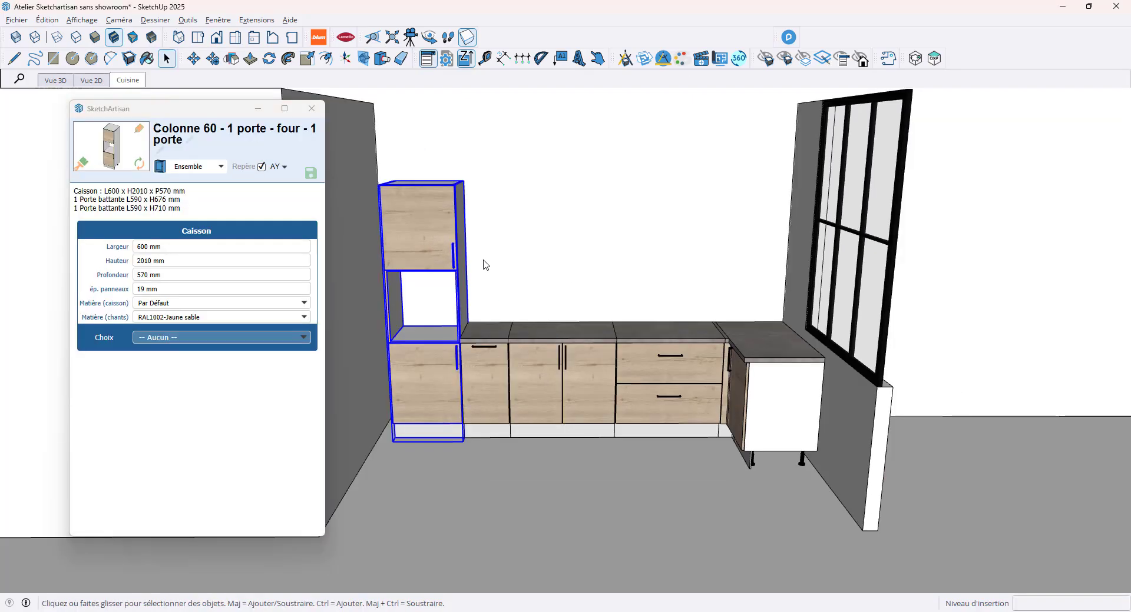
pyautogui.moveTo(482, 260)
pyautogui.mouseDown(button='middle')
pyautogui.moveTo(497, 260)
pyautogui.moveTo(492, 272)
pyautogui.moveTo(455, 282)
pyautogui.mouseUp(button='middle')
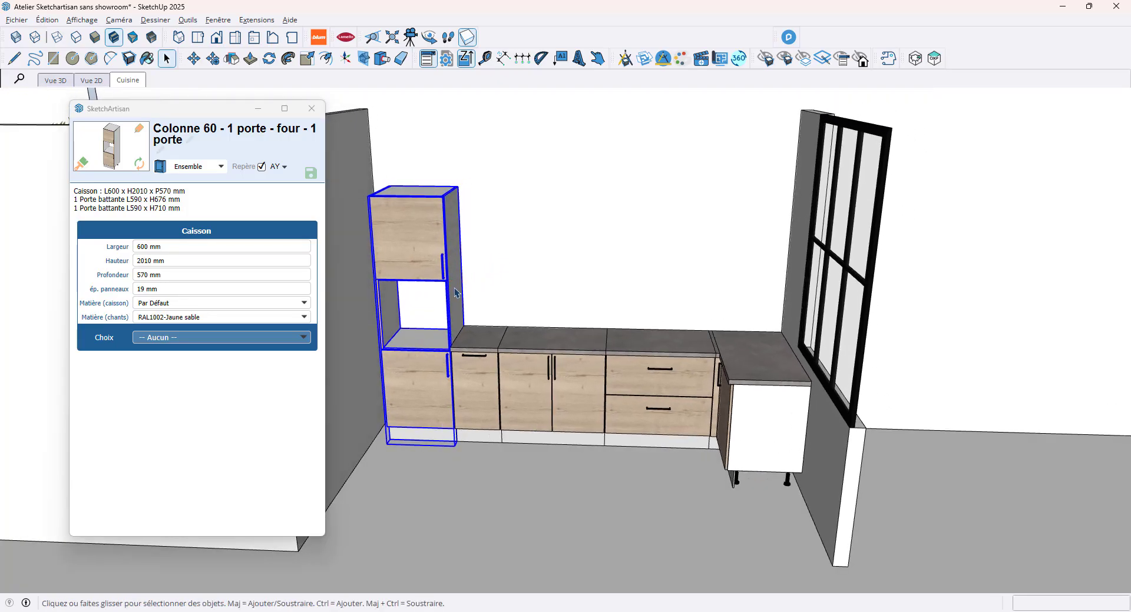
pyautogui.moveTo(675, 355); pyautogui.dragTo(843, 385, button='middle')
pyautogui.scroll(1, 856, 386)
pyautogui.scroll(1, 857, 390)
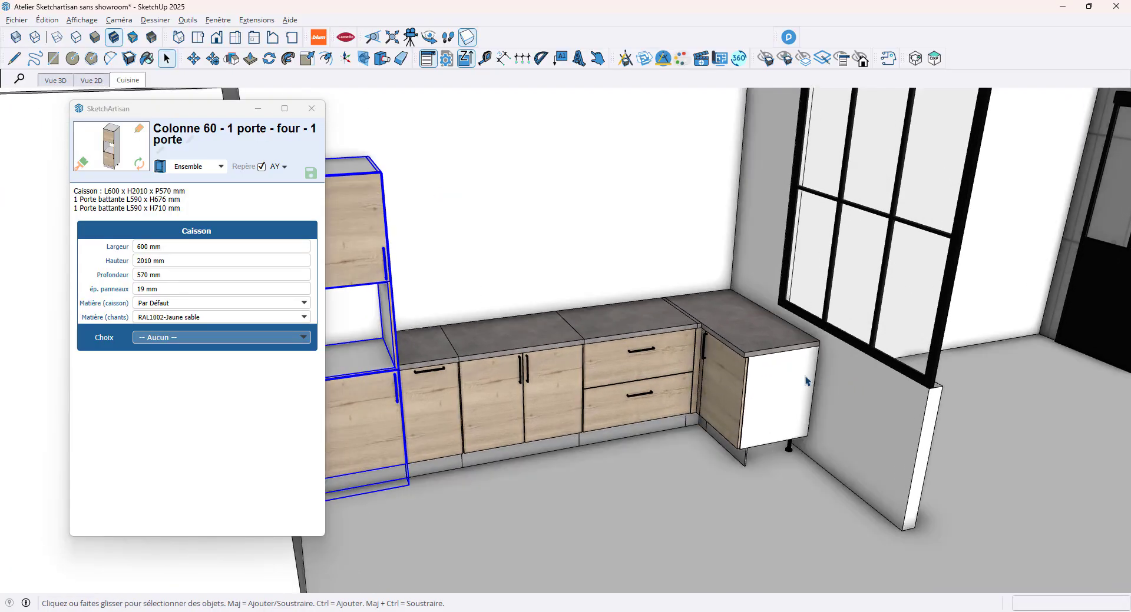
pyautogui.moveTo(805, 377); pyautogui.dragTo(813, 369, button='middle')
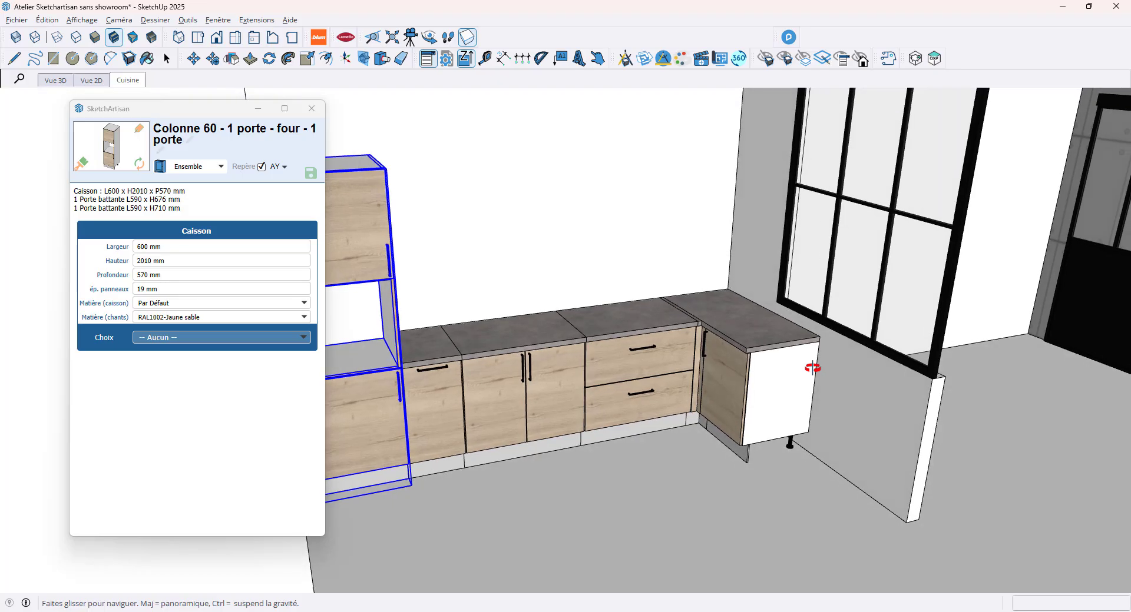
pyautogui.click(625, 60)
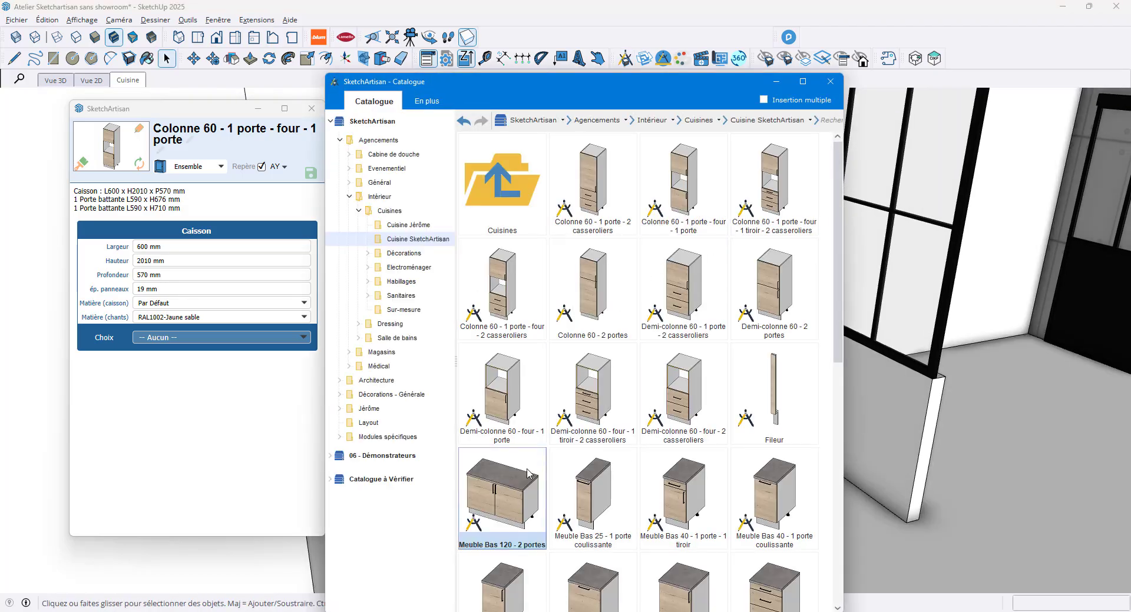
pyautogui.click(528, 474)
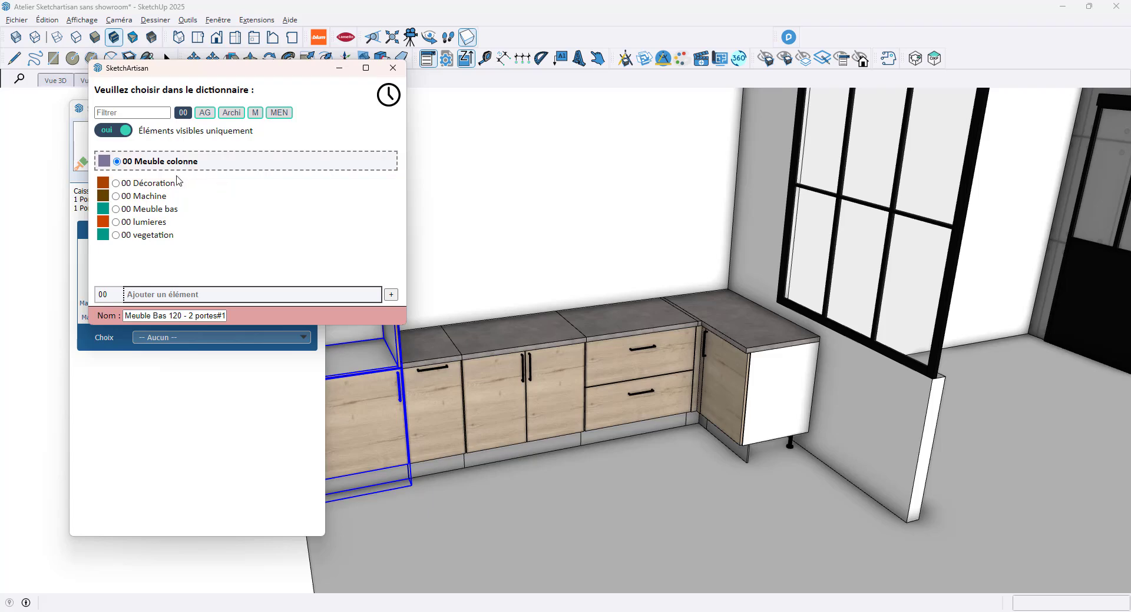
pyautogui.click(156, 209)
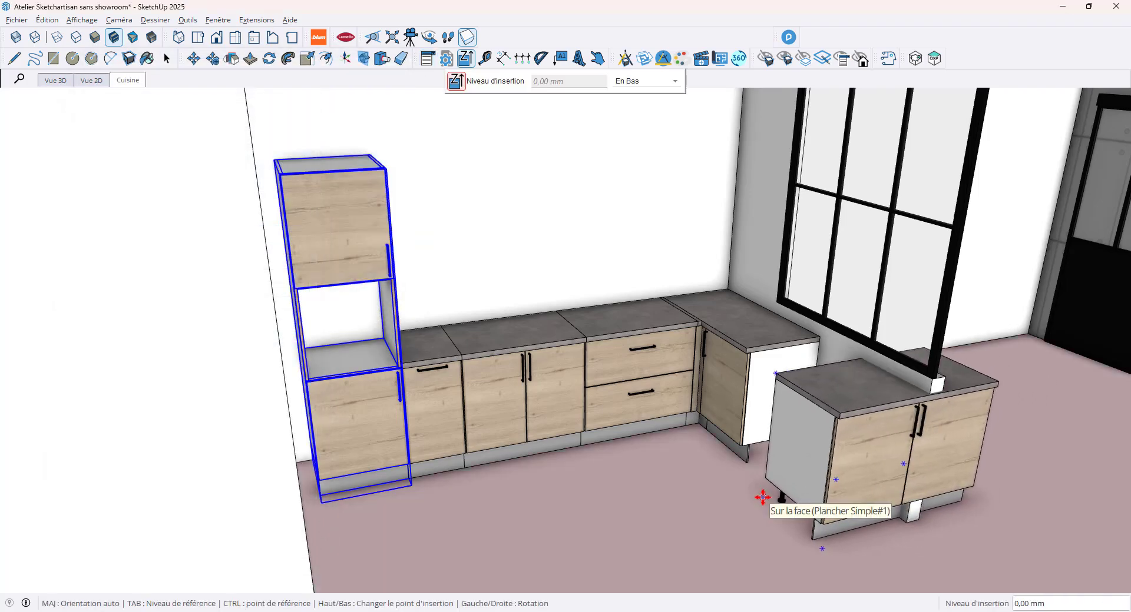
pyautogui.press('Right')
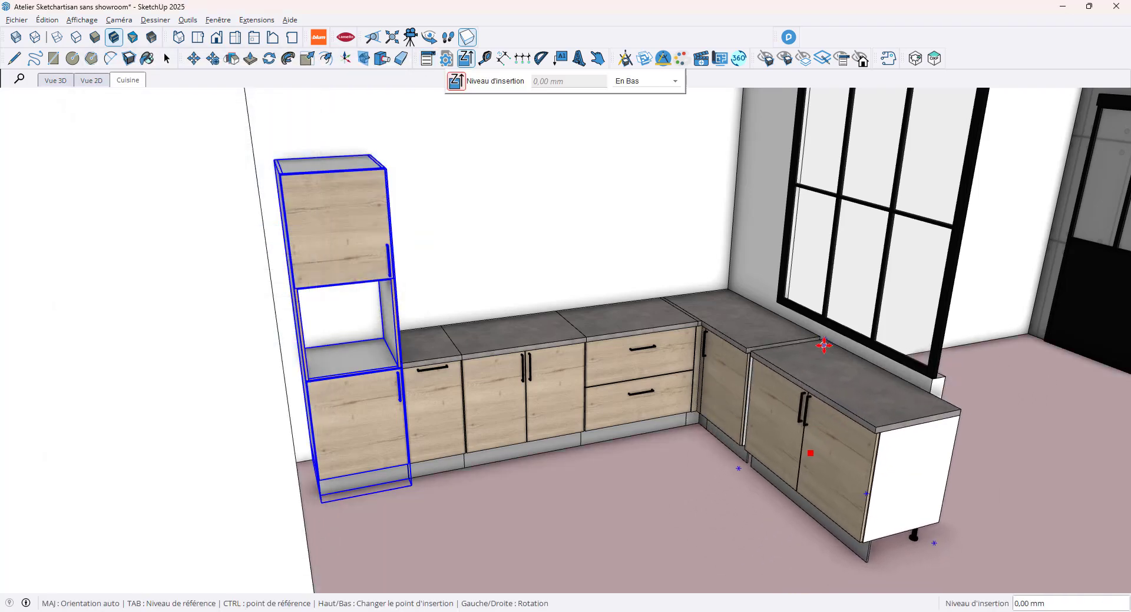
pyautogui.click(819, 336)
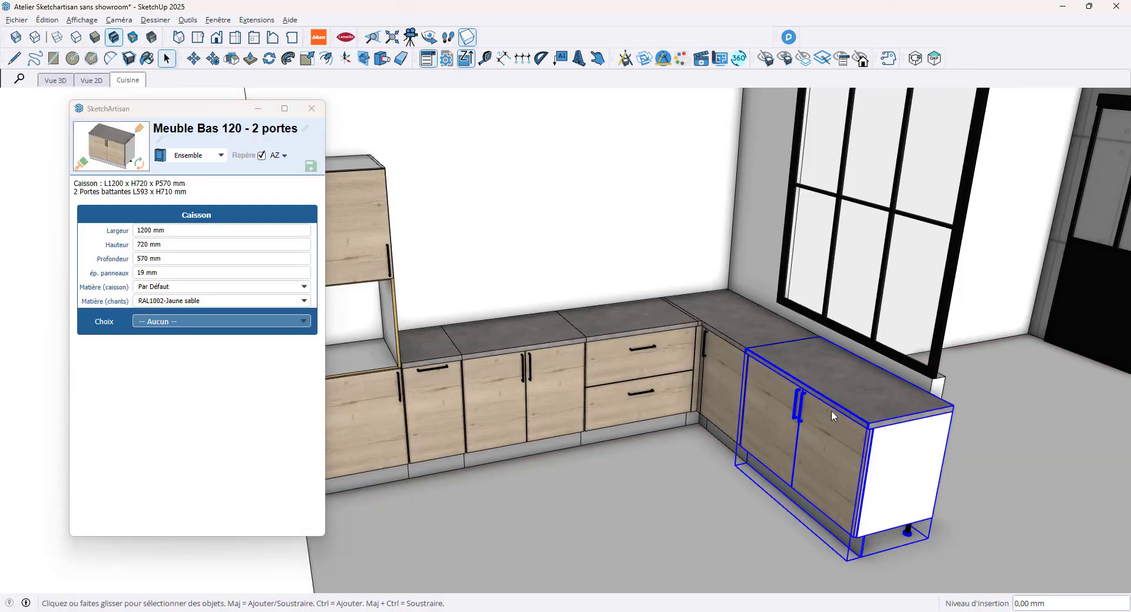
# - Scale the newly placed two-door unit back to the partition's end and set its width to 1000 mm
pyautogui.press('s')
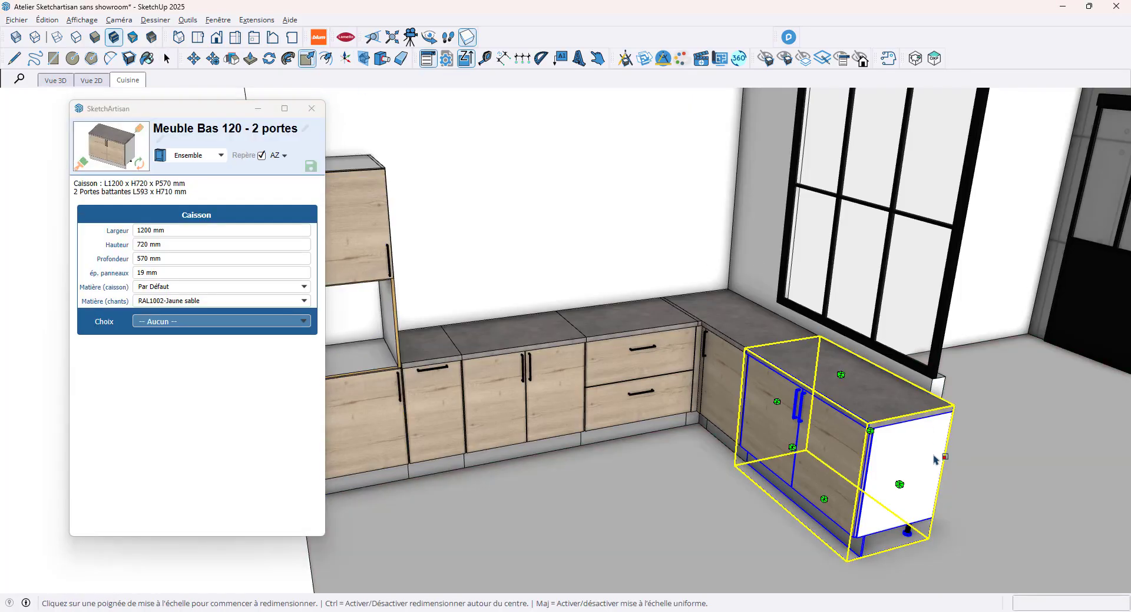
pyautogui.click(899, 485)
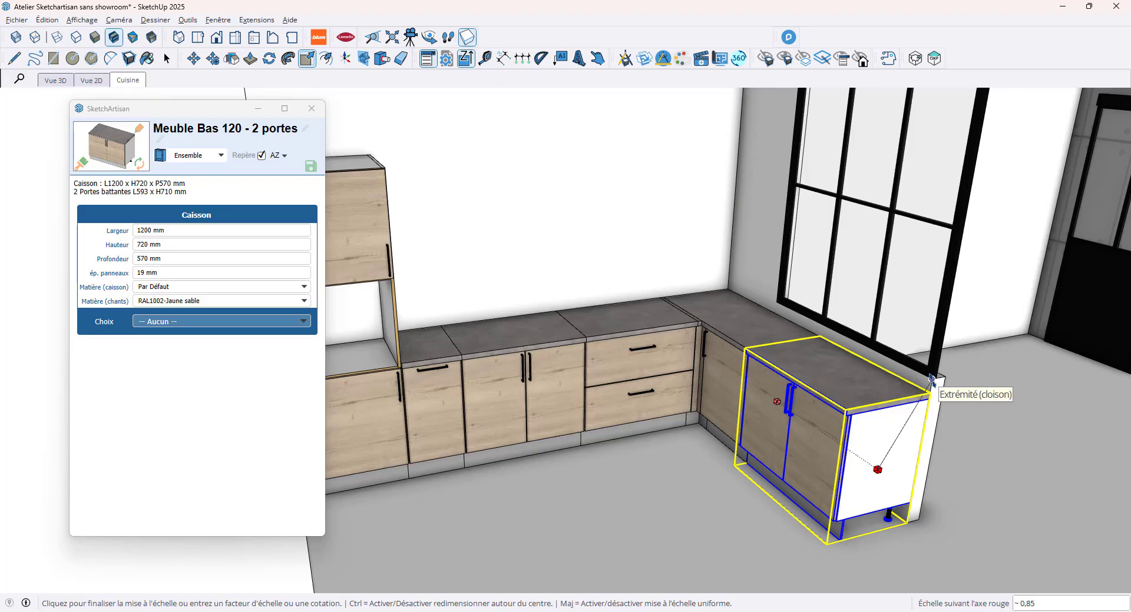
pyautogui.click(938, 384)
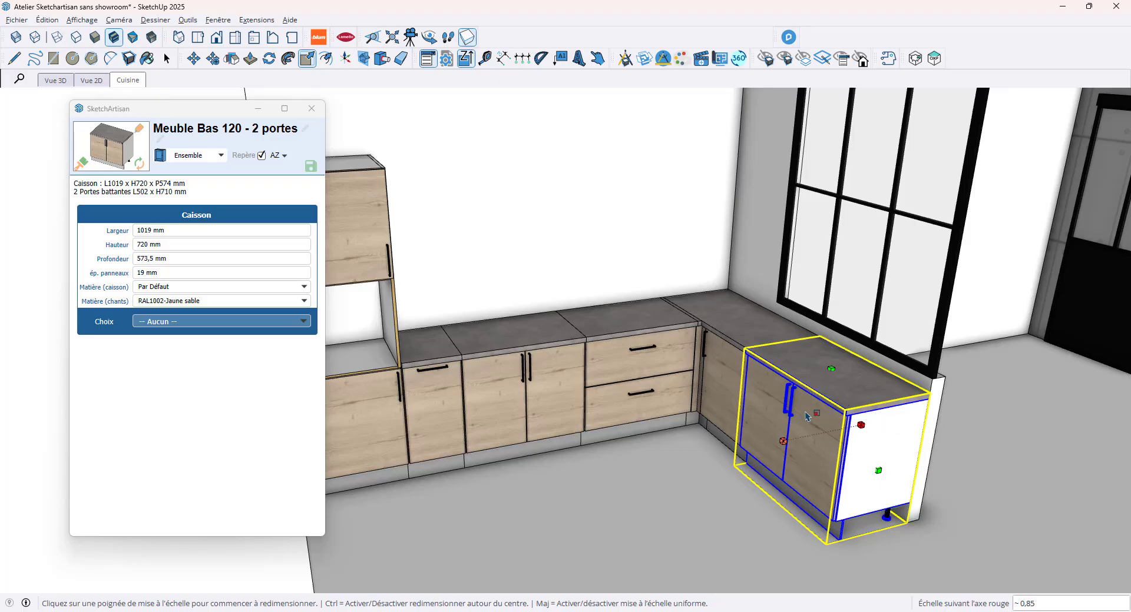
pyautogui.click(153, 231)
pyautogui.write('1000')
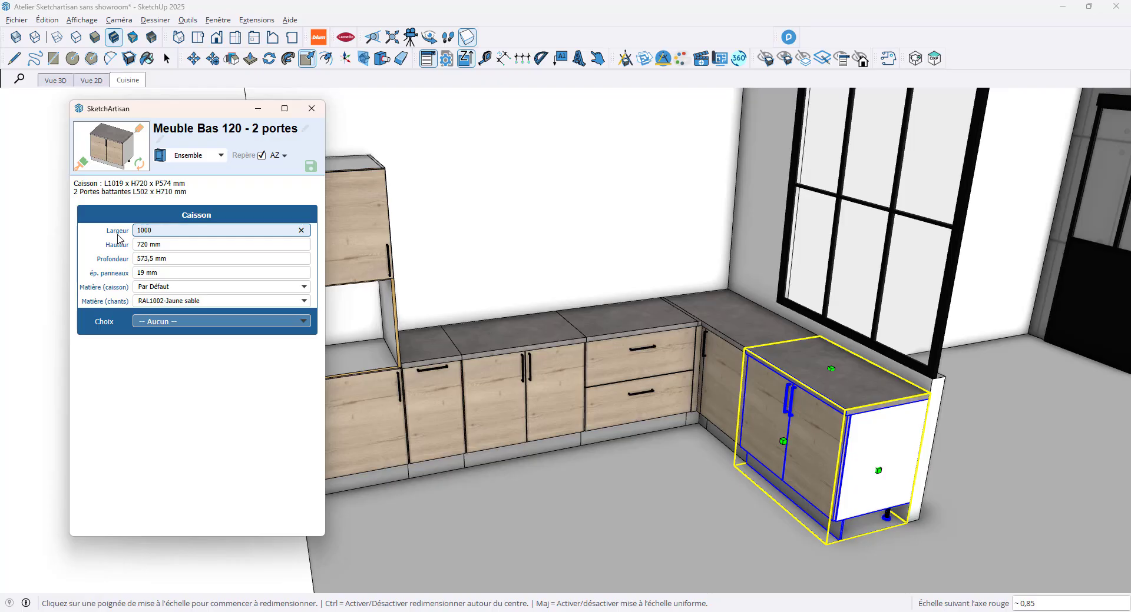
pyautogui.press('Return')
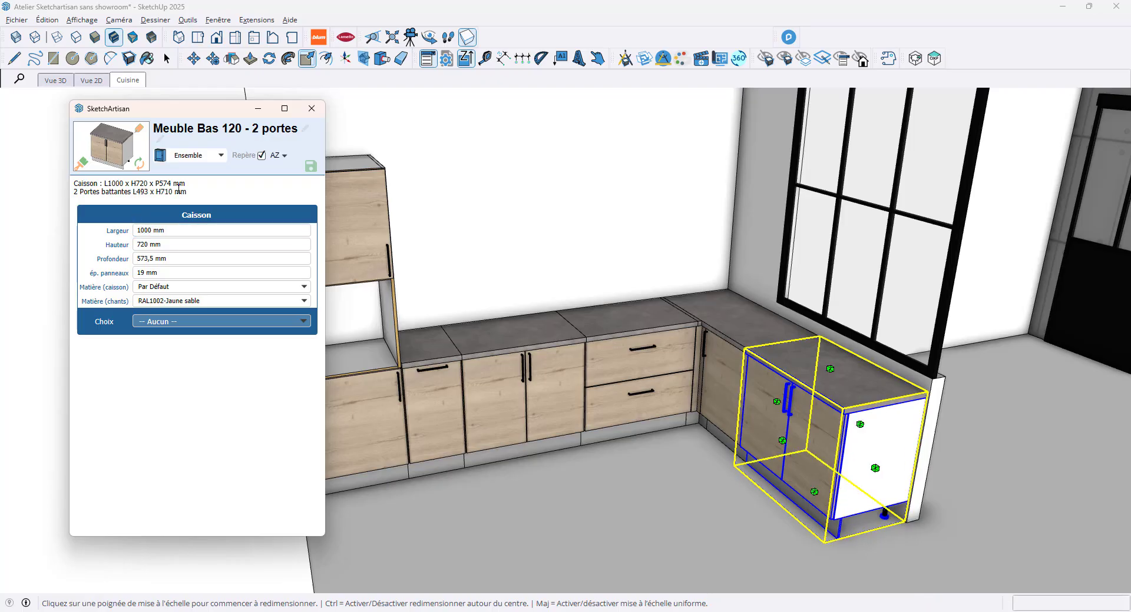
pyautogui.click(167, 59)
pyautogui.click(518, 224)
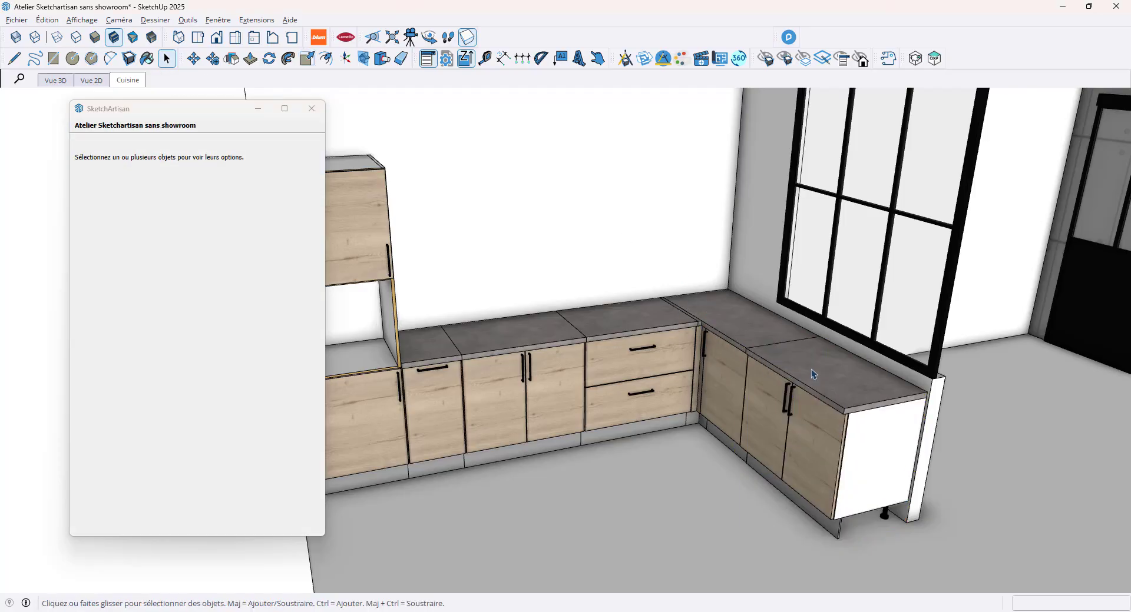
# - Browse the SketchArtisan catalogue to the single-part folder Général > Pièce unitaire
pyautogui.click(626, 59)
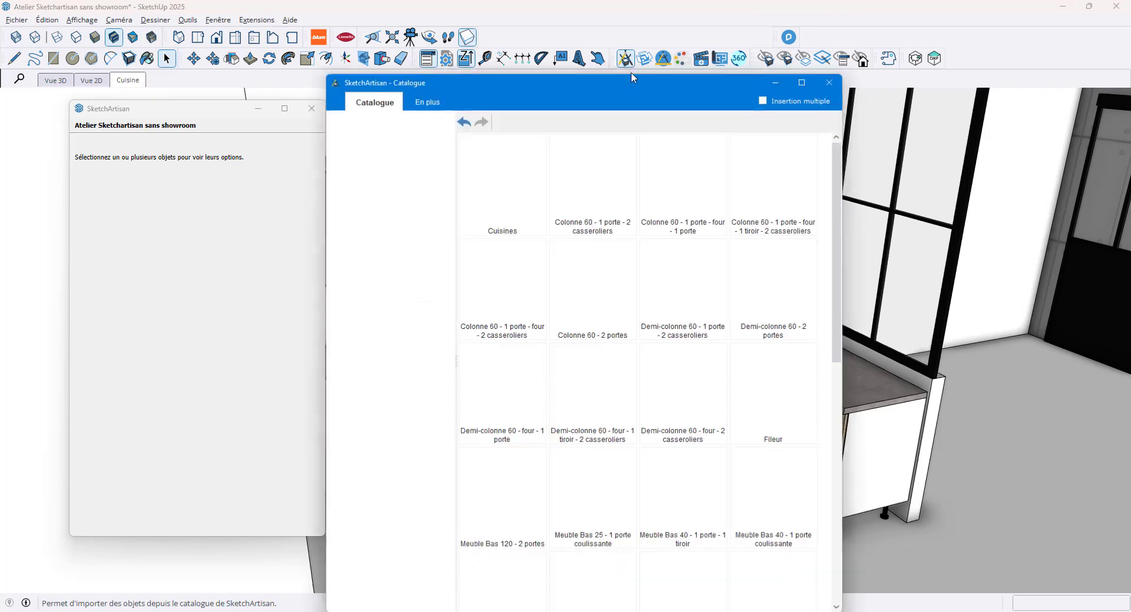
pyautogui.click(349, 198)
pyautogui.click(350, 182)
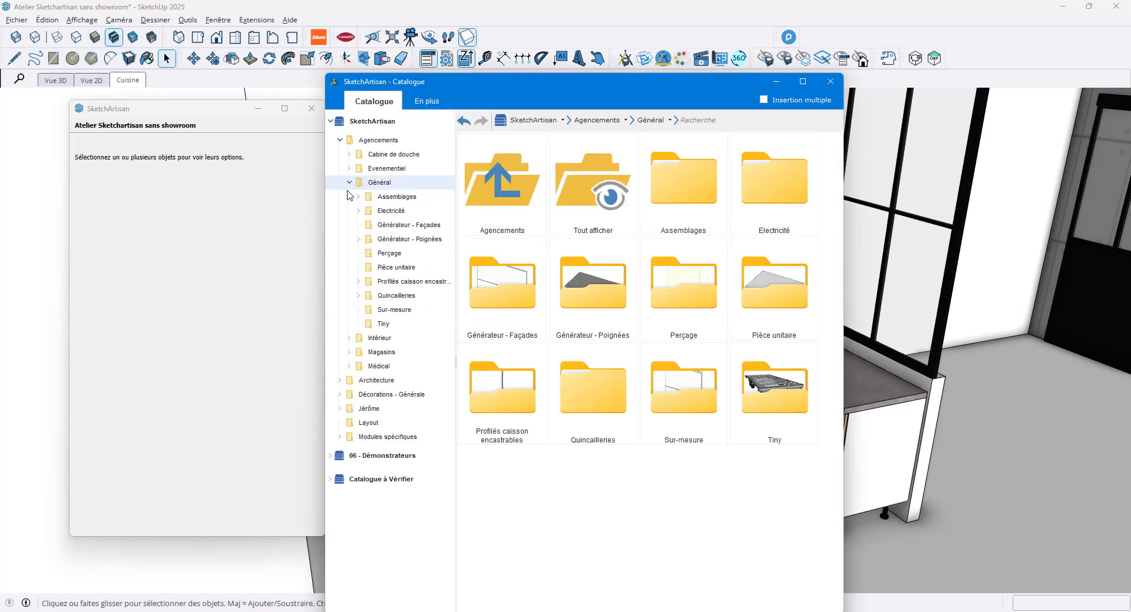
pyautogui.click(400, 269)
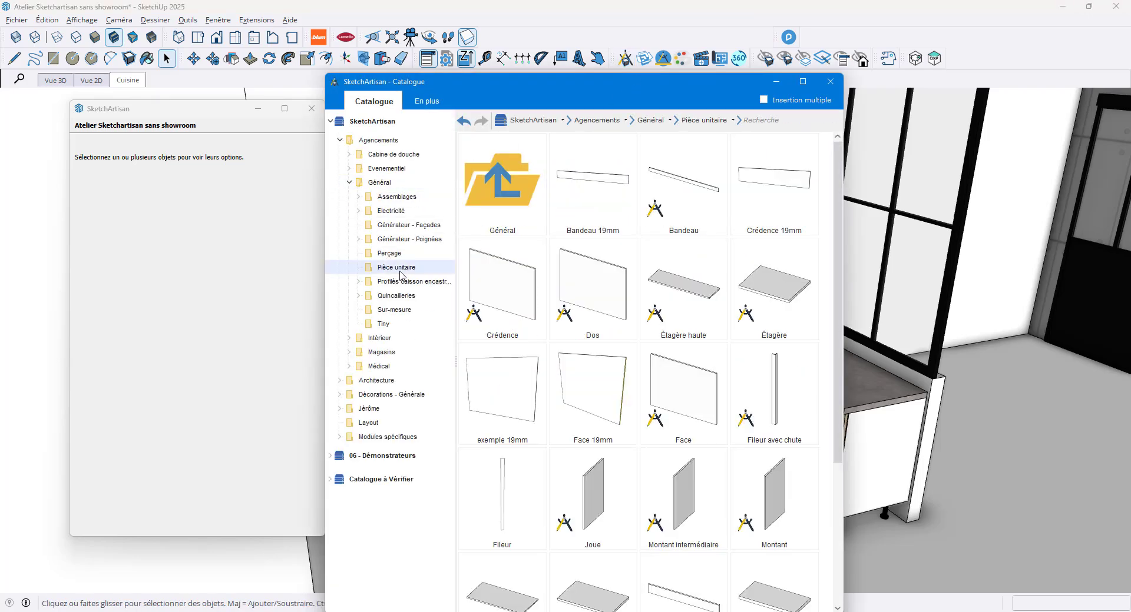
pyautogui.scroll(-2, 579, 292)
pyautogui.click(591, 295)
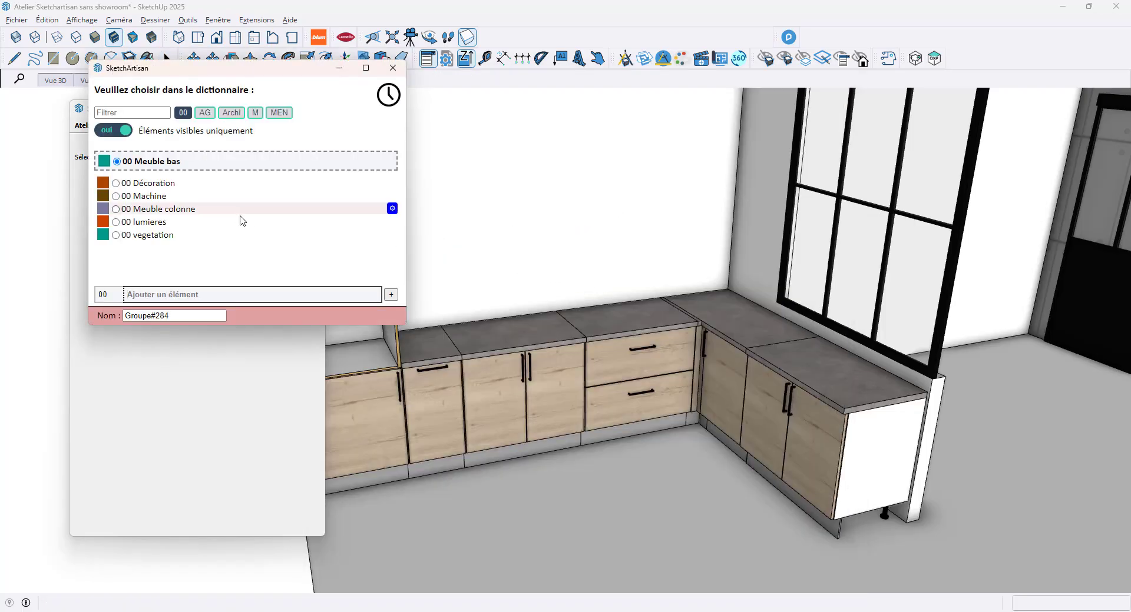
pyautogui.click(255, 113)
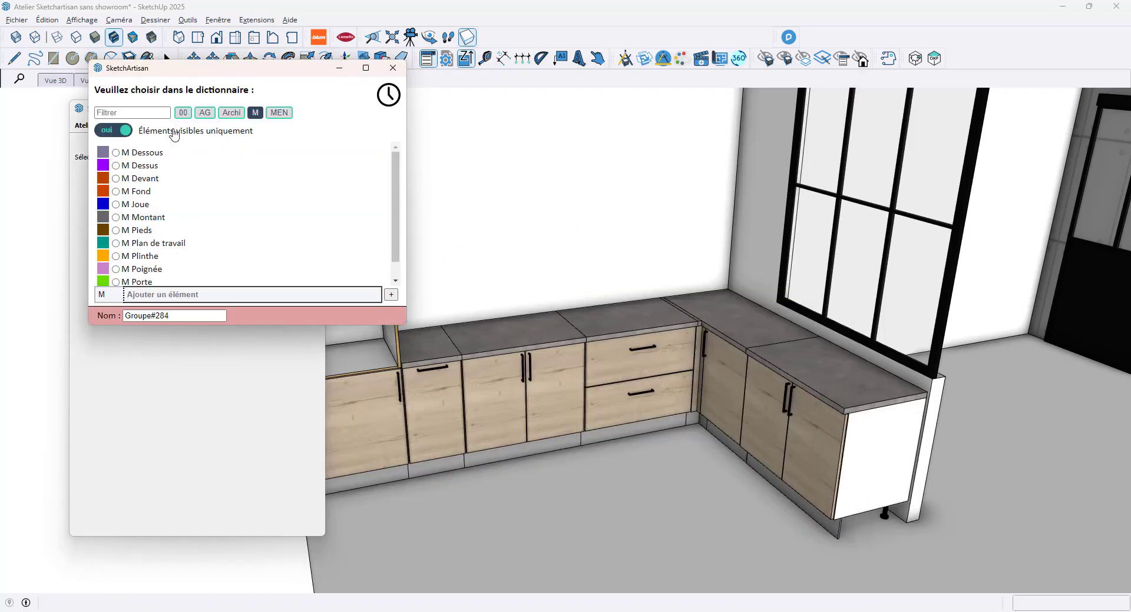
pyautogui.scroll(-1, 189, 227)
pyautogui.scroll(1, 195, 229)
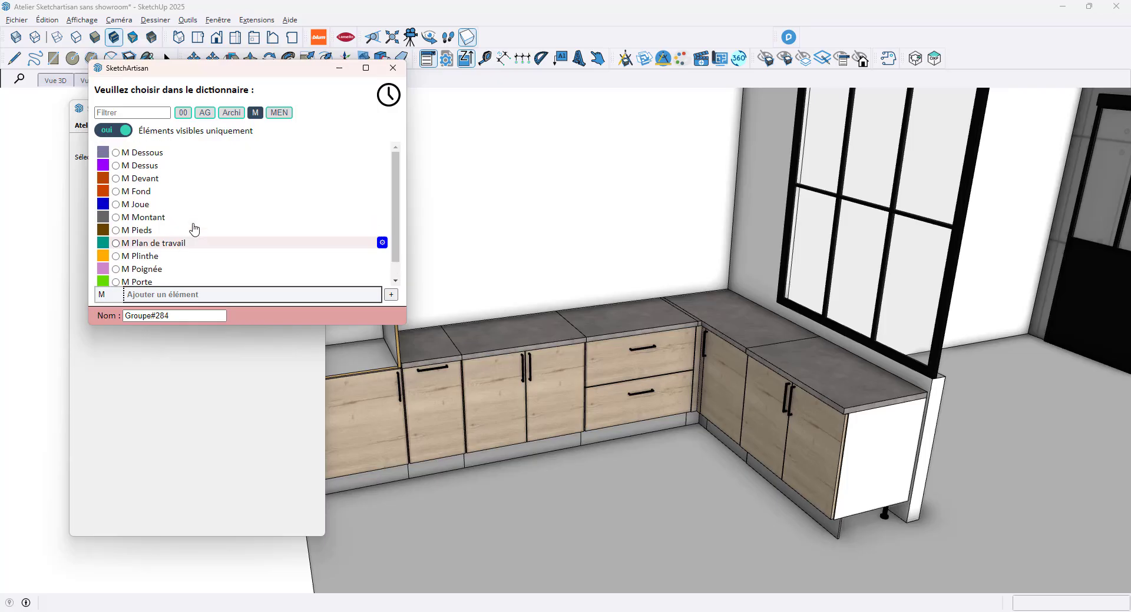
pyautogui.click(195, 293)
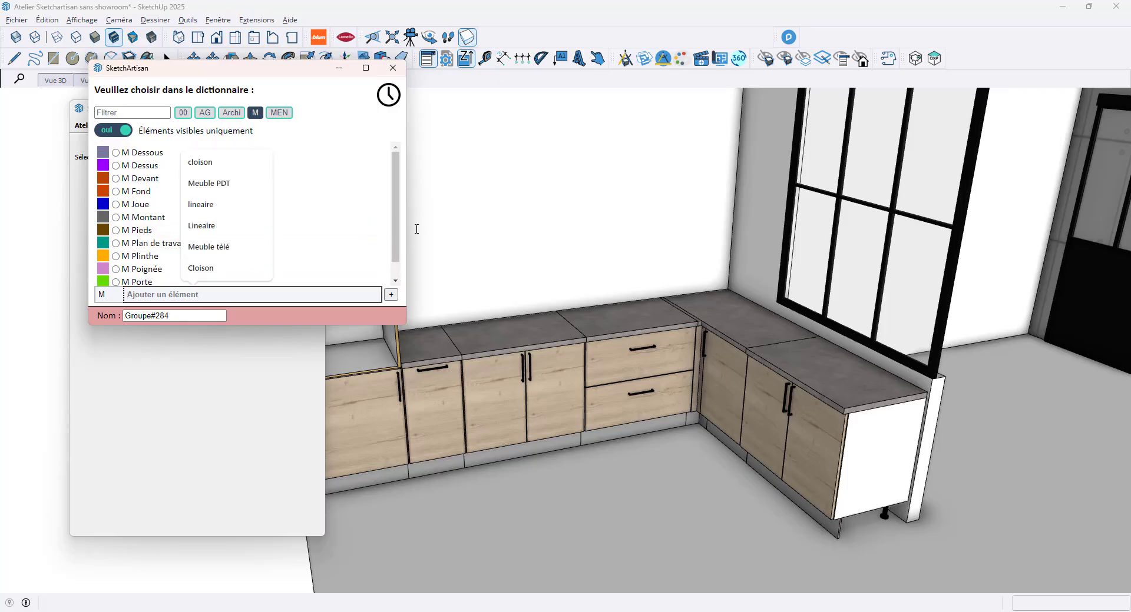
pyautogui.press('Escape')
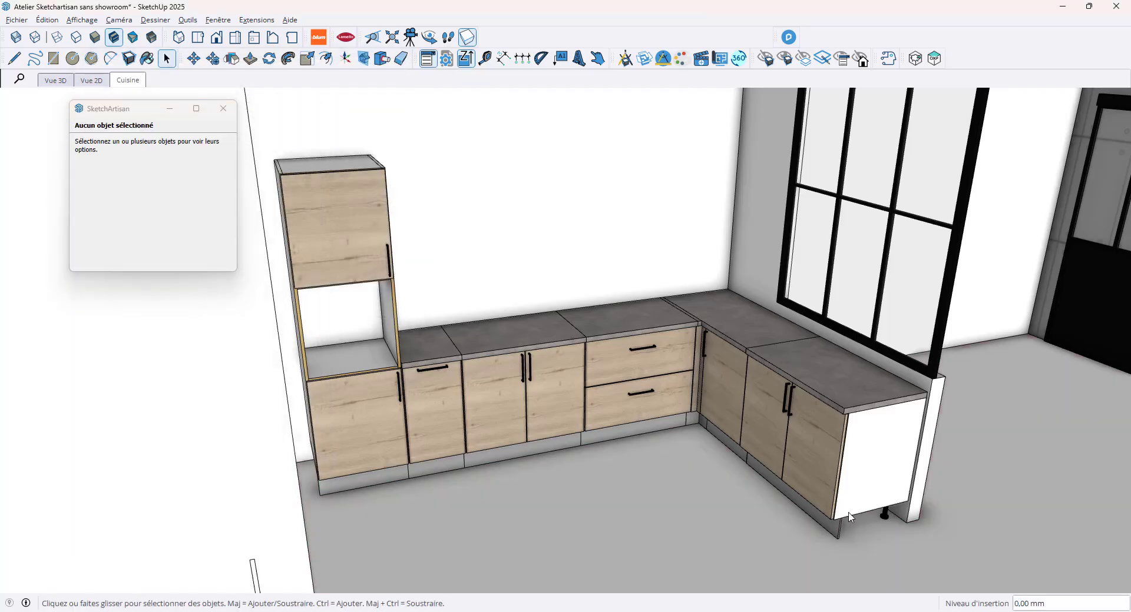
# - Insert a Joue panel labelled M Joue from Pièce unitaire, rotated and placed on the floor at the return run's free end
pyautogui.click(624, 59)
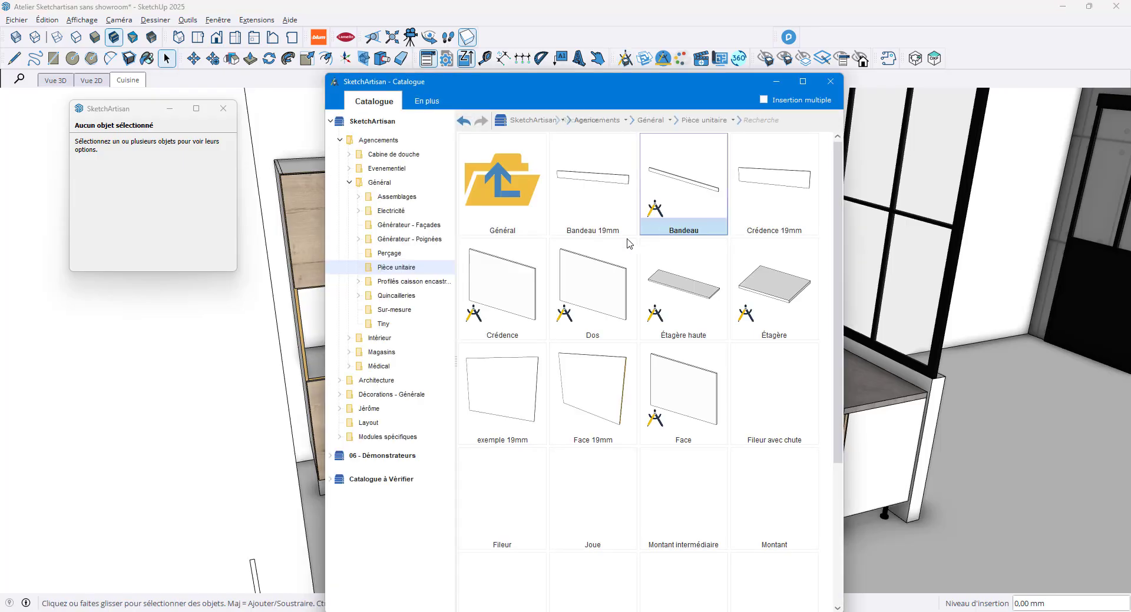
pyautogui.click(593, 500)
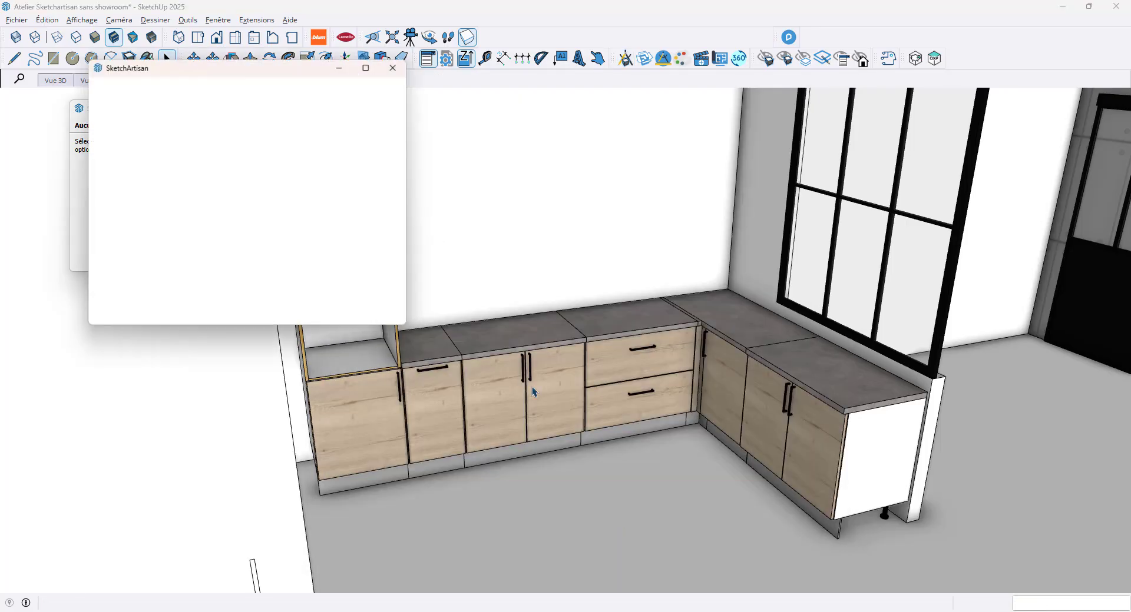
pyautogui.click(142, 165)
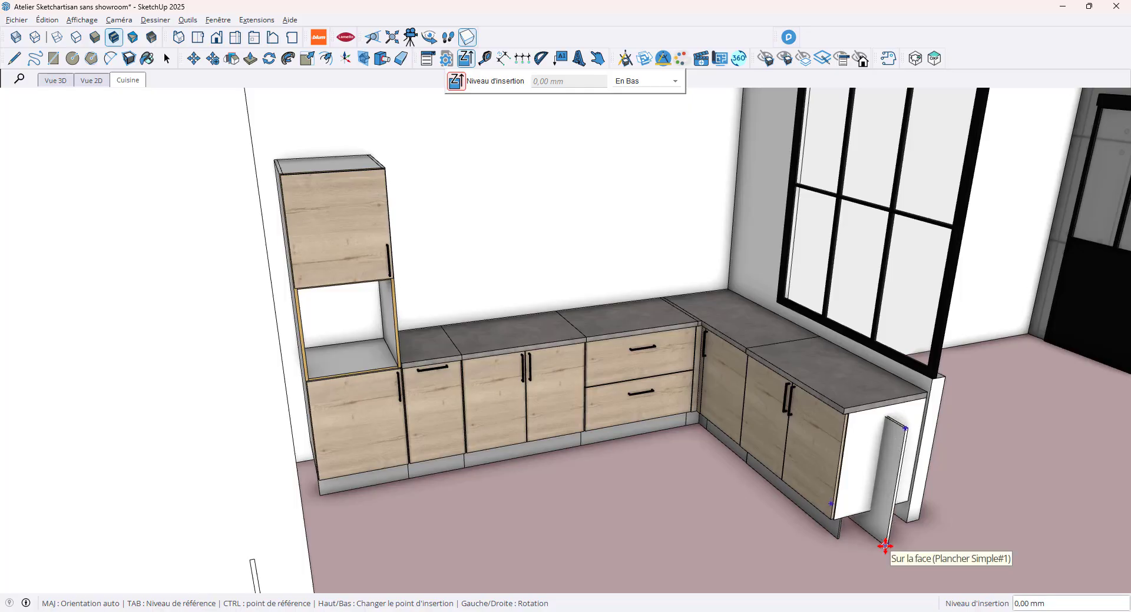
pyautogui.press('Left')
pyautogui.scroll(6, 898, 533)
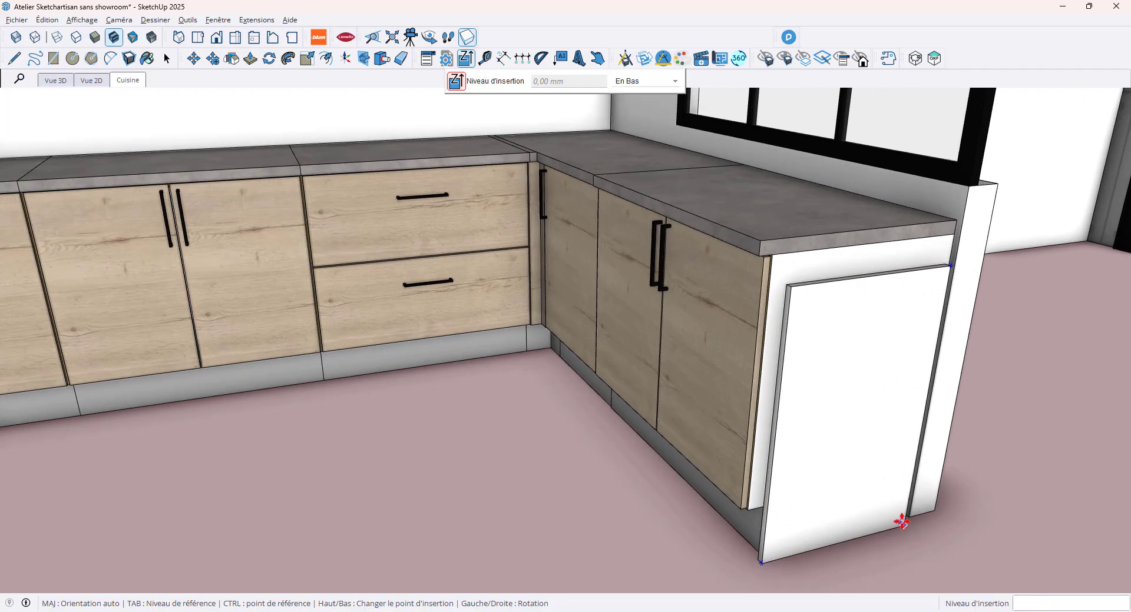
pyautogui.click(915, 516)
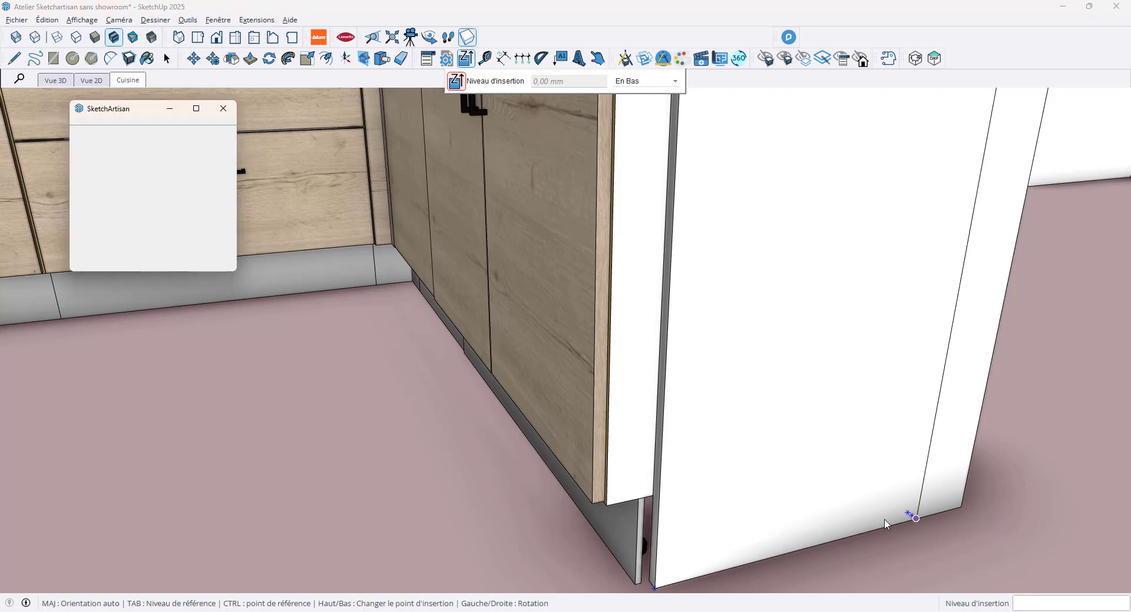
pyautogui.scroll(-5, 786, 522)
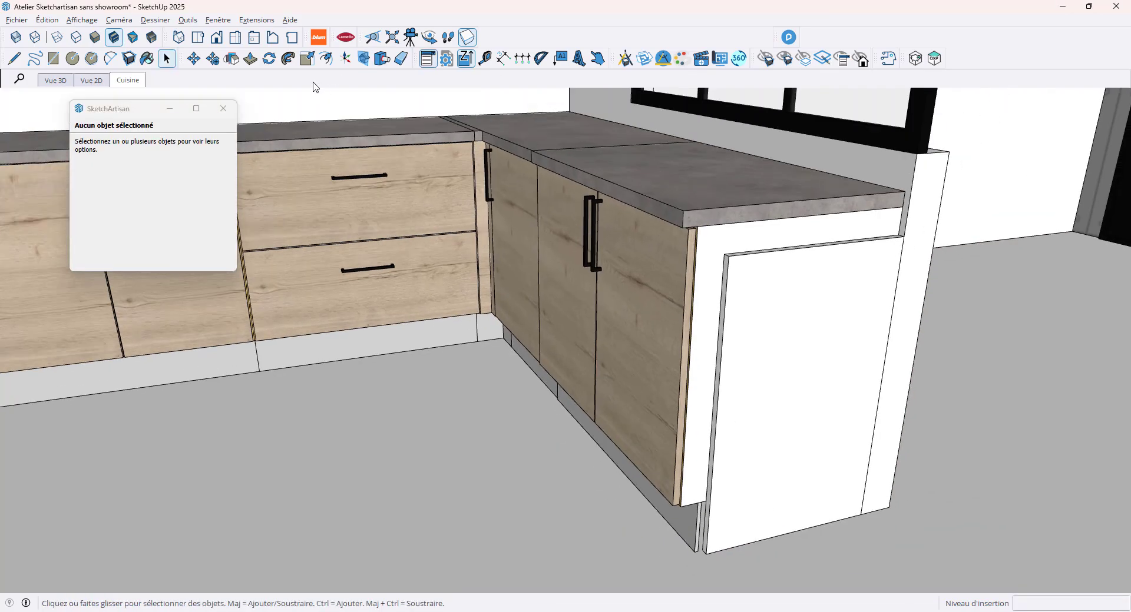
# - Scale the end panel up to the worktop's surface, 908 mm high, and out to its front edge, 611,5 mm deep
pyautogui.press('s')
pyautogui.click(817, 255)
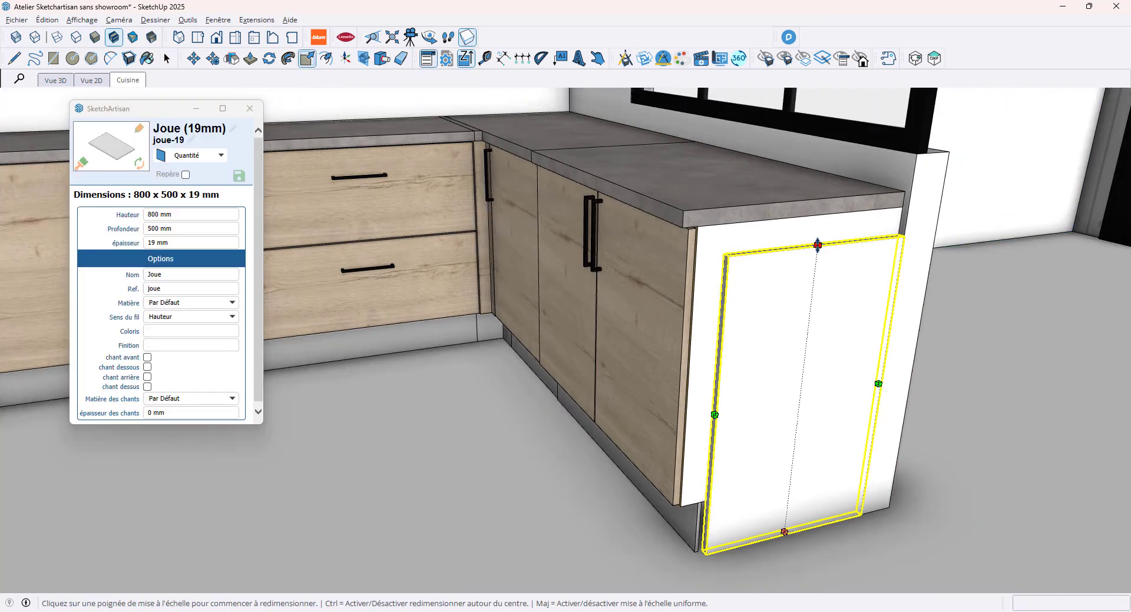
pyautogui.moveTo(816, 250); pyautogui.dragTo(823, 198)
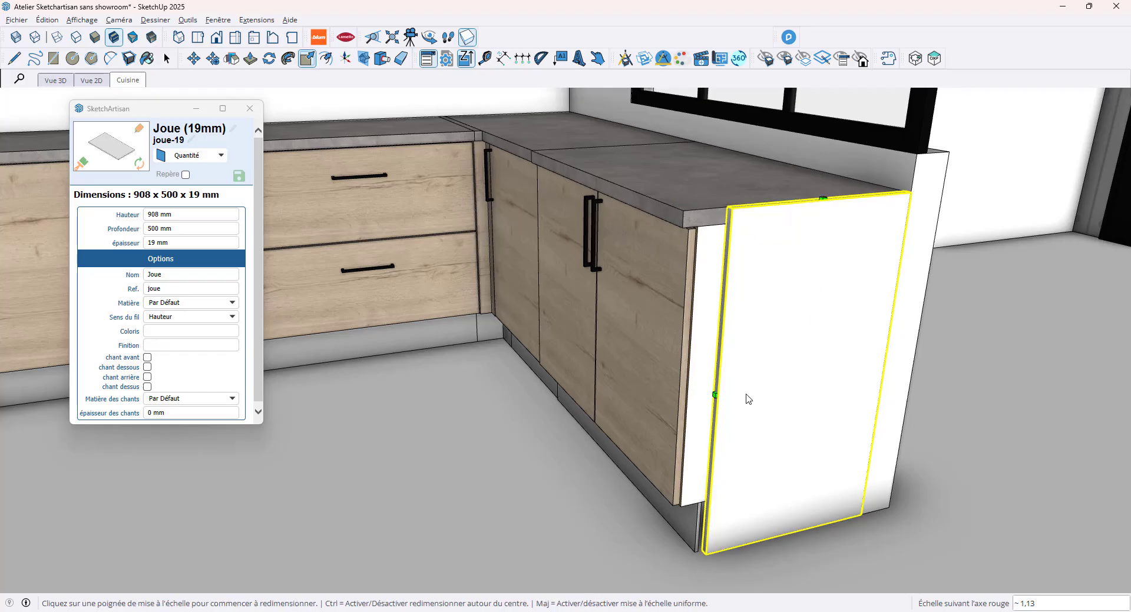
pyautogui.click(714, 394)
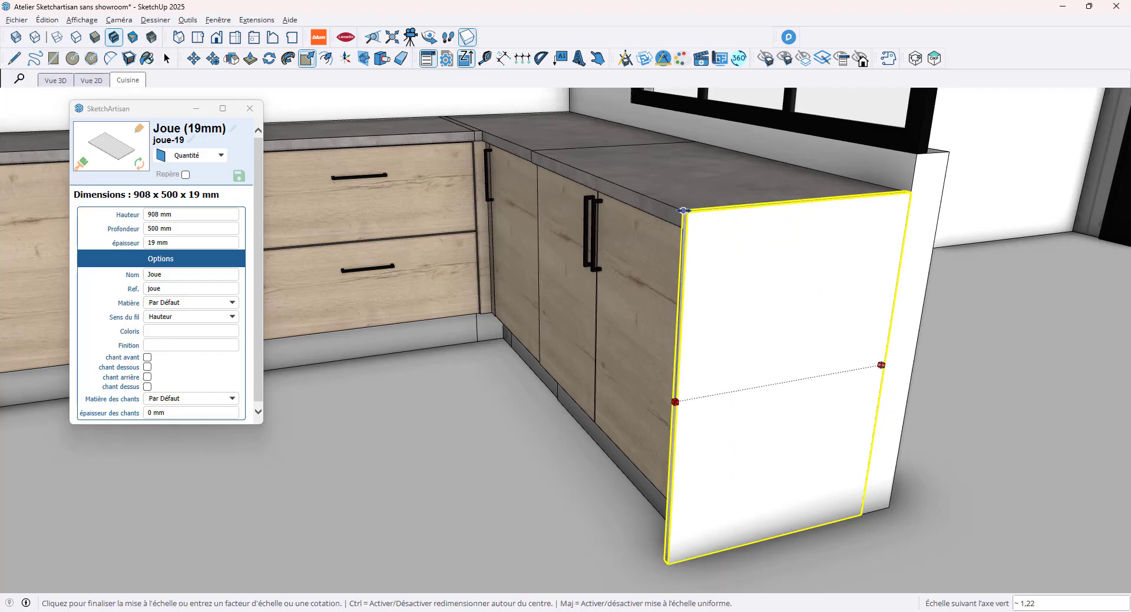
pyautogui.click(683, 211)
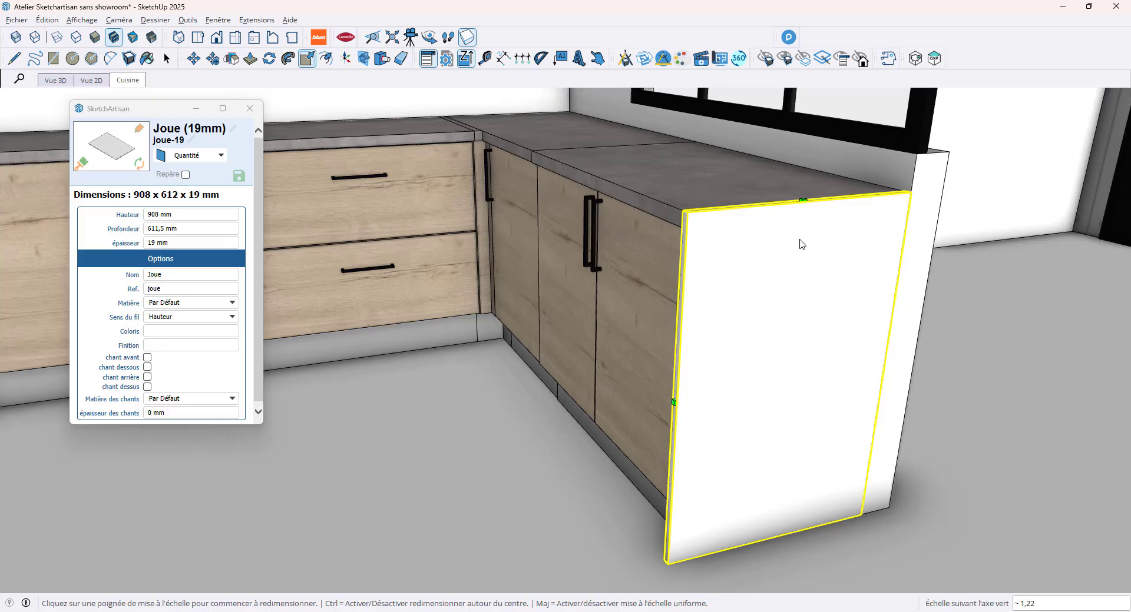
pyautogui.press('space')
pyautogui.hotkey('ctrl', 't')
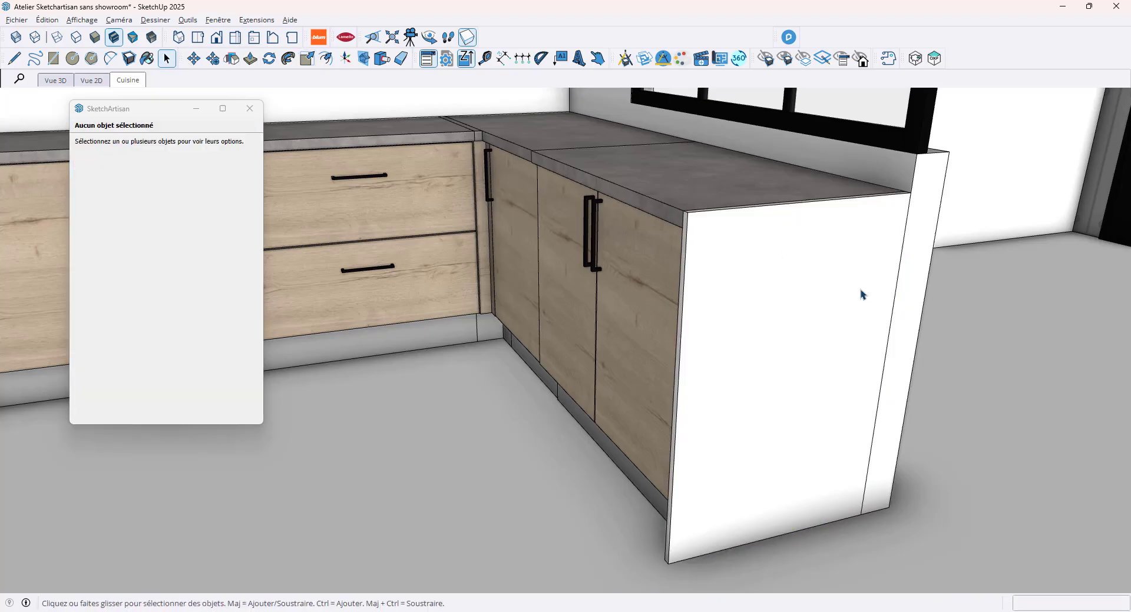
# - Choose the Fileur part from Pièce unitaire for insertion and add "fileur" as its new M dictionary element
pyautogui.scroll(-3, 861, 292)
pyautogui.scroll(-2, 759, 251)
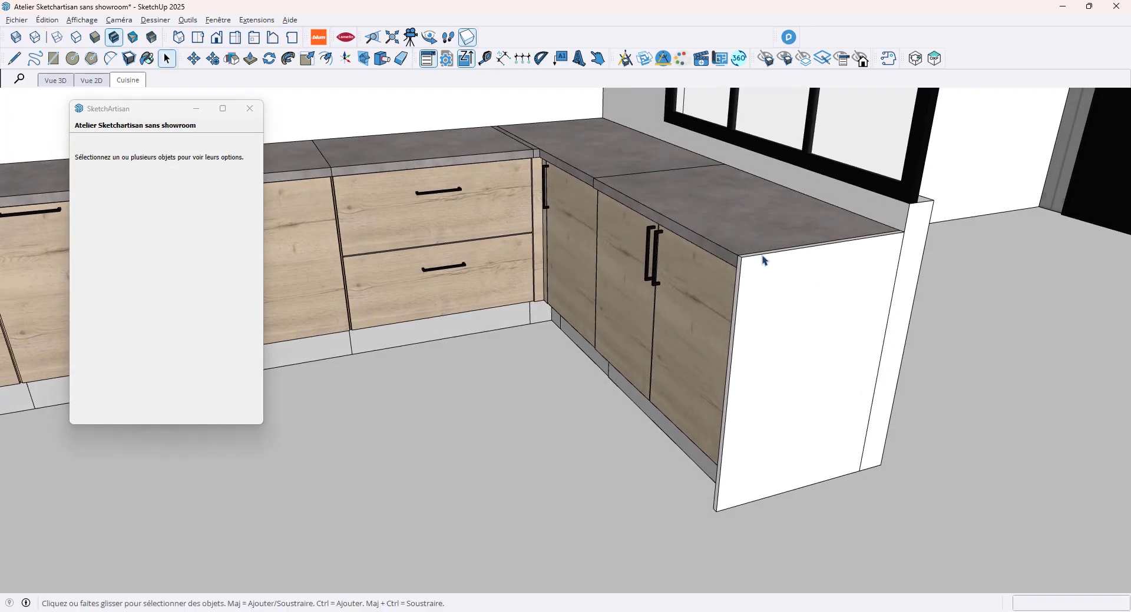
pyautogui.scroll(-4, 880, 304)
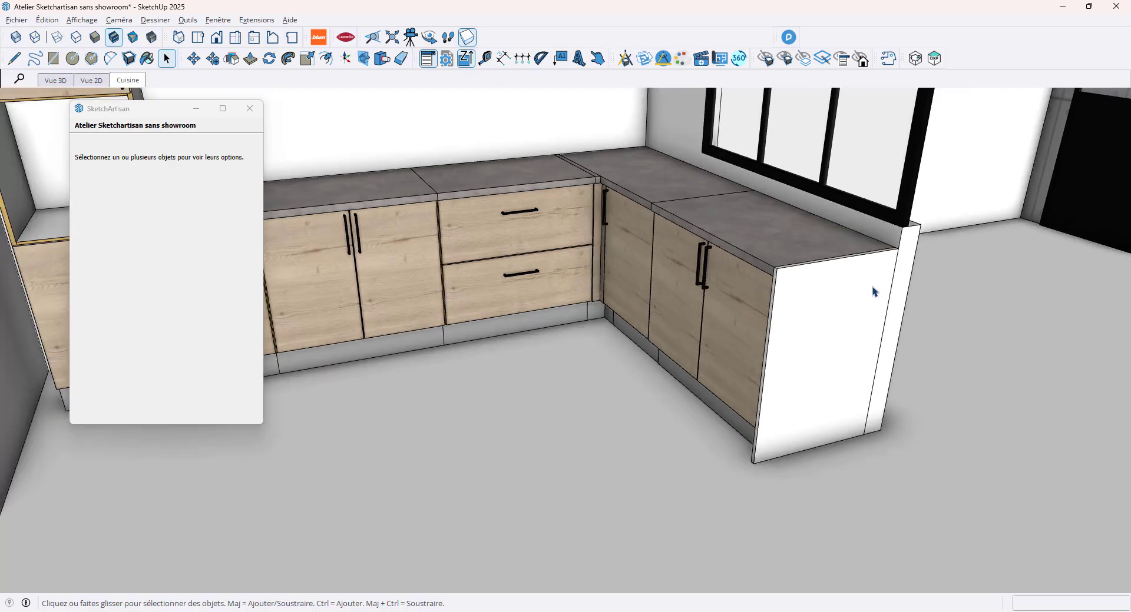
pyautogui.moveTo(865, 288); pyautogui.dragTo(841, 243, button='middle')
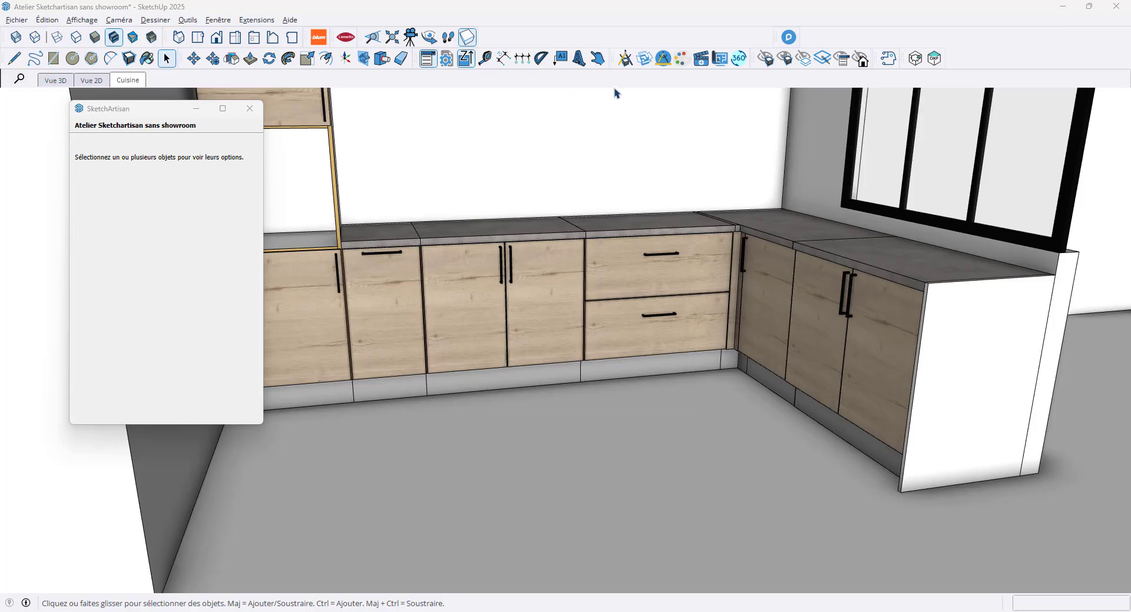
pyautogui.click(626, 59)
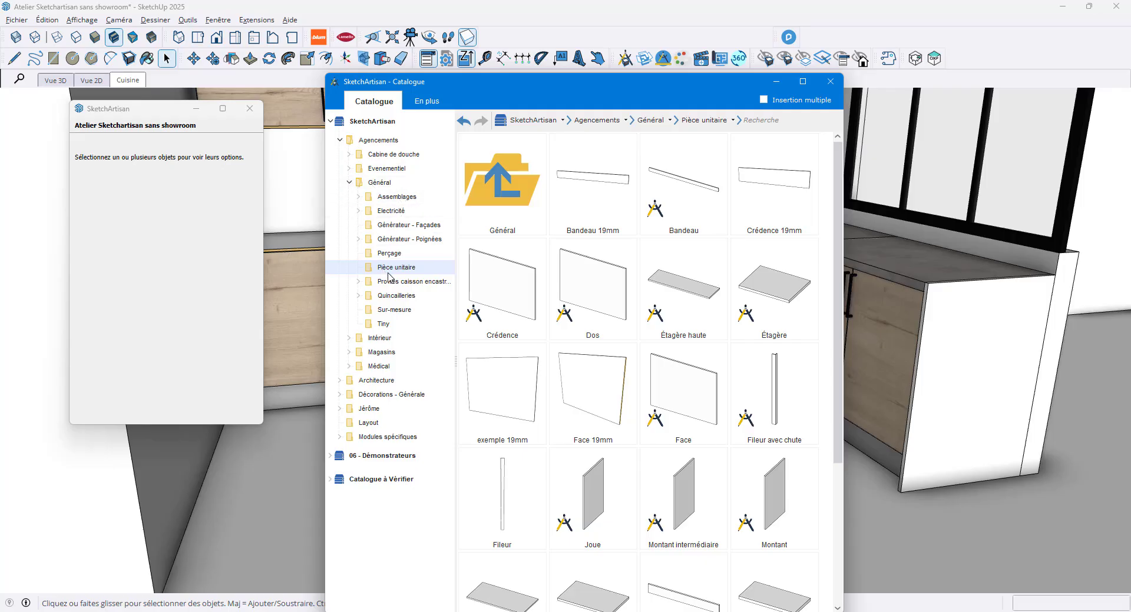
pyautogui.scroll(-3, 632, 308)
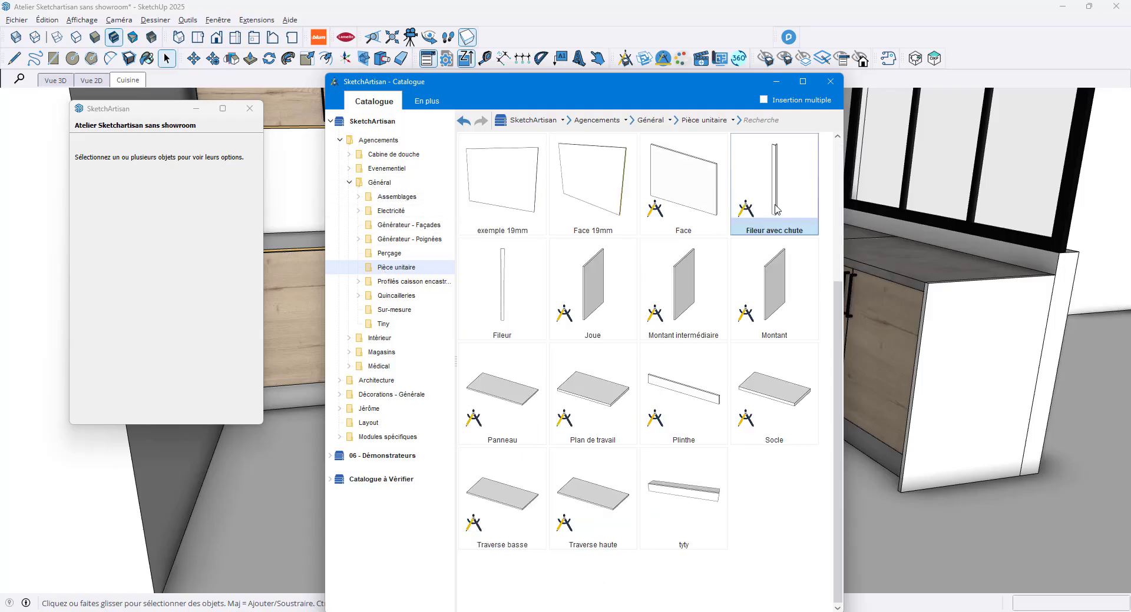
pyautogui.click(502, 323)
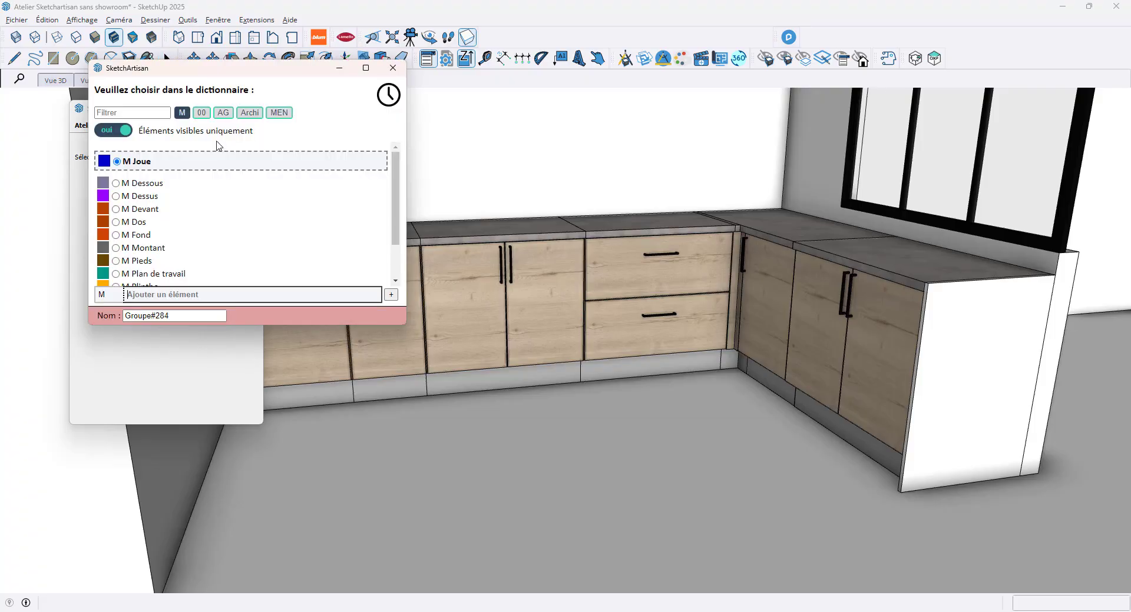
pyautogui.scroll(-2, 166, 202)
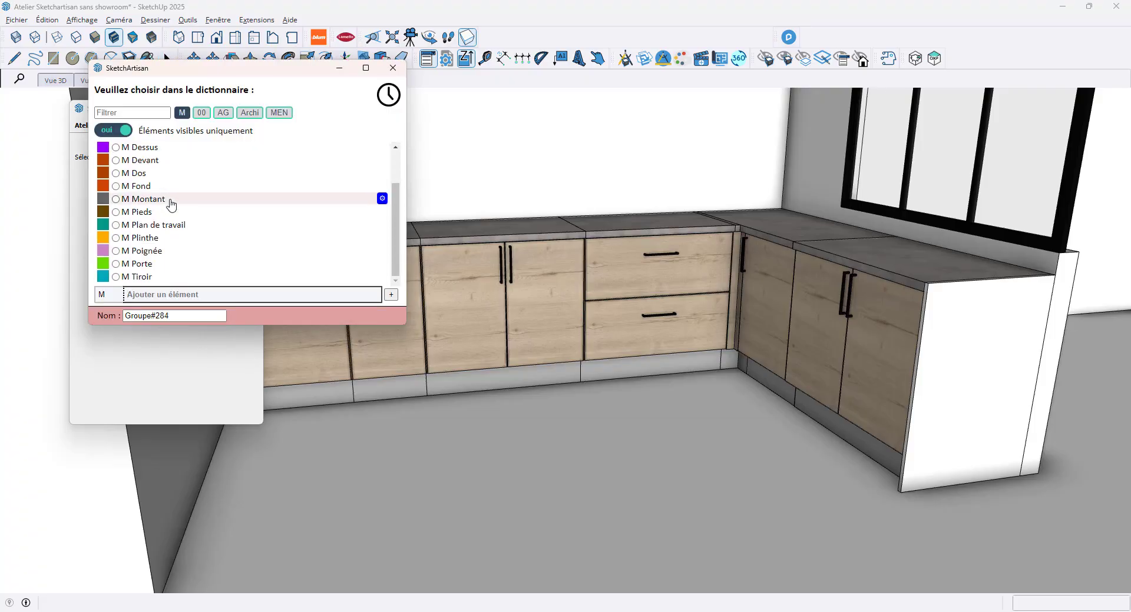
pyautogui.click(147, 295)
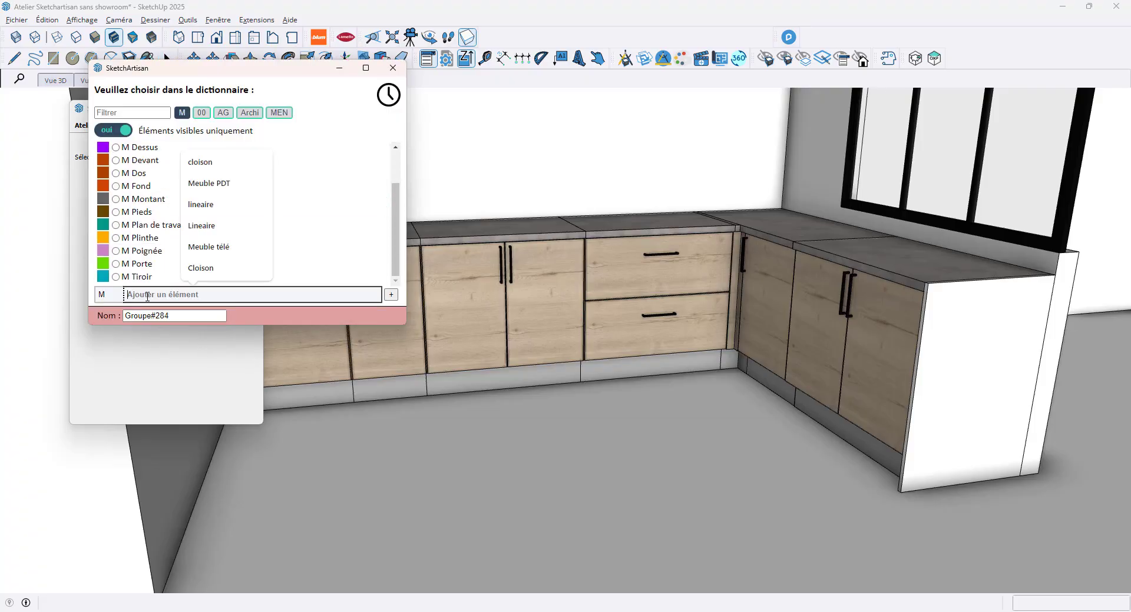
pyautogui.write('fileur')
pyautogui.press('Return')
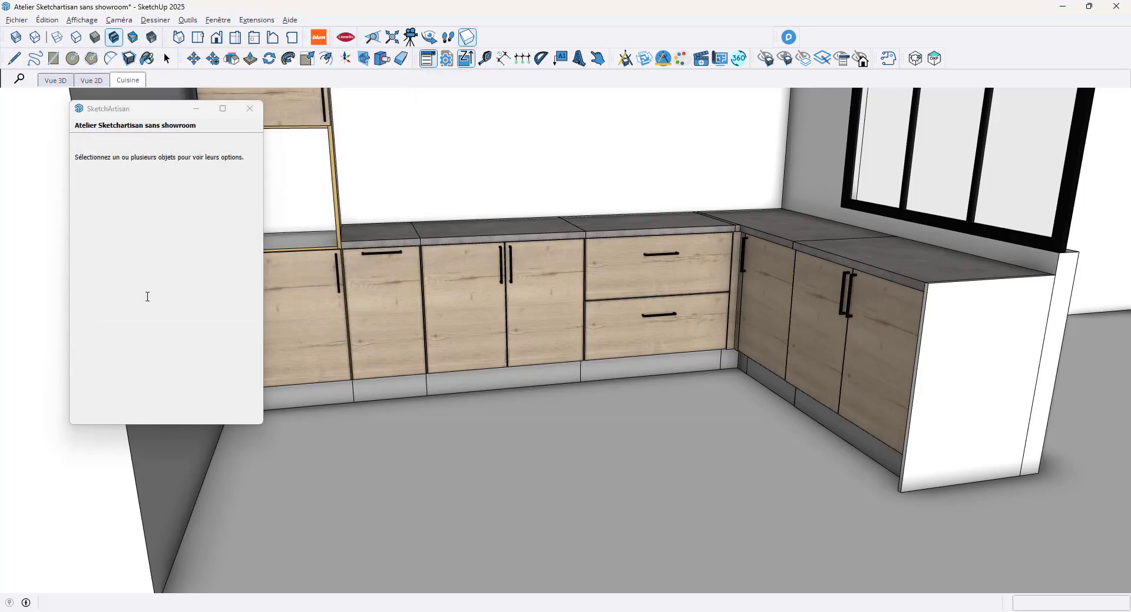
# - Rotate the filler strip and place it on the floor at the front wall-side corner of the oven column's plinth
pyautogui.scroll(3, 227, 414)
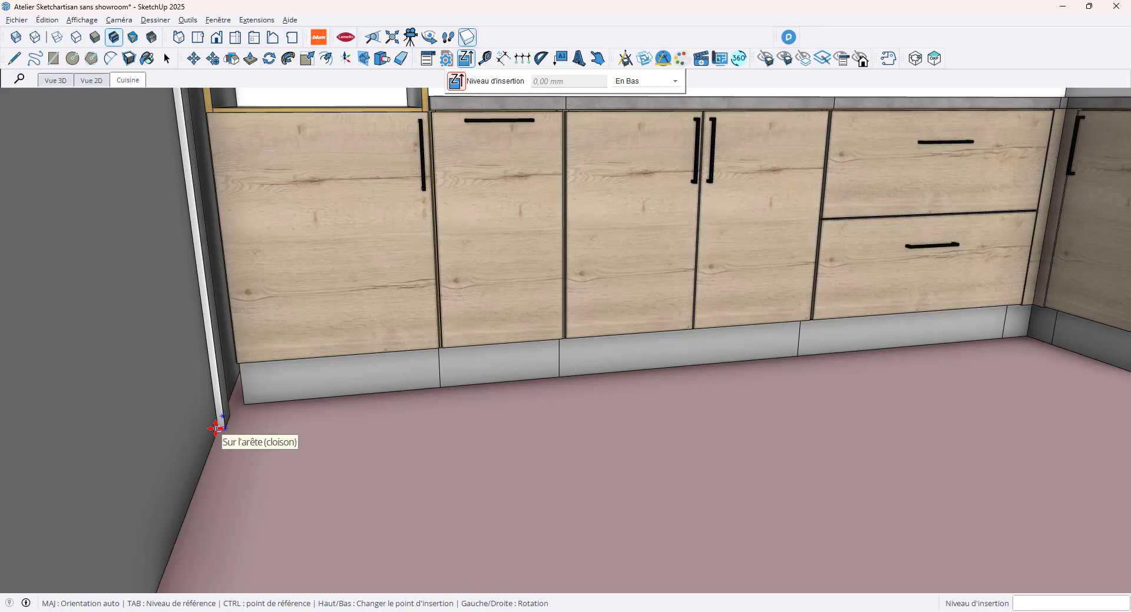
pyautogui.press('Right')
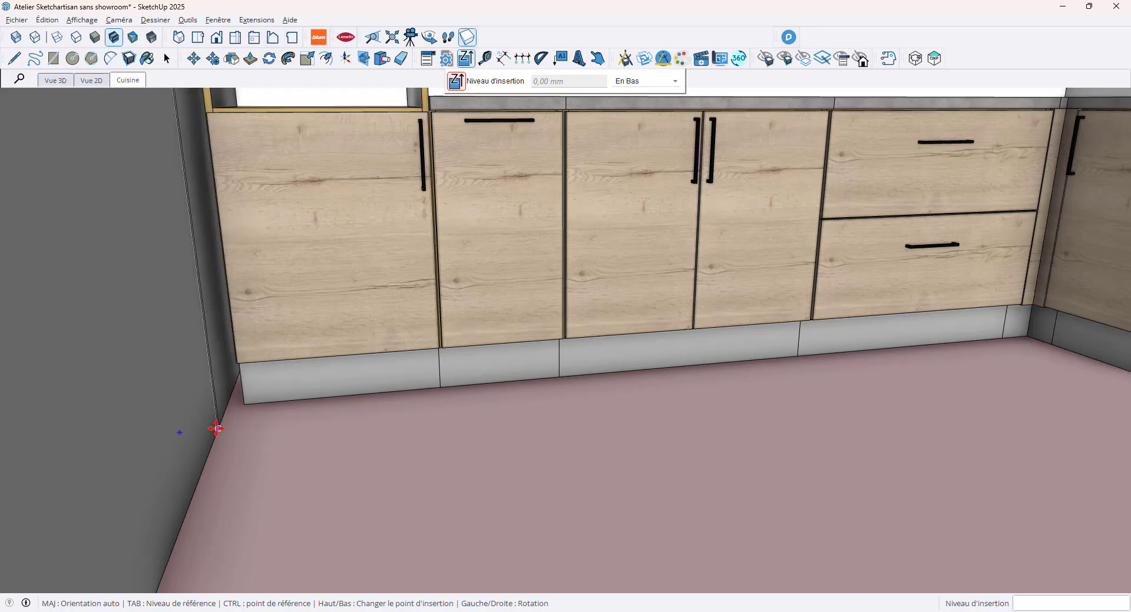
pyautogui.click(242, 406)
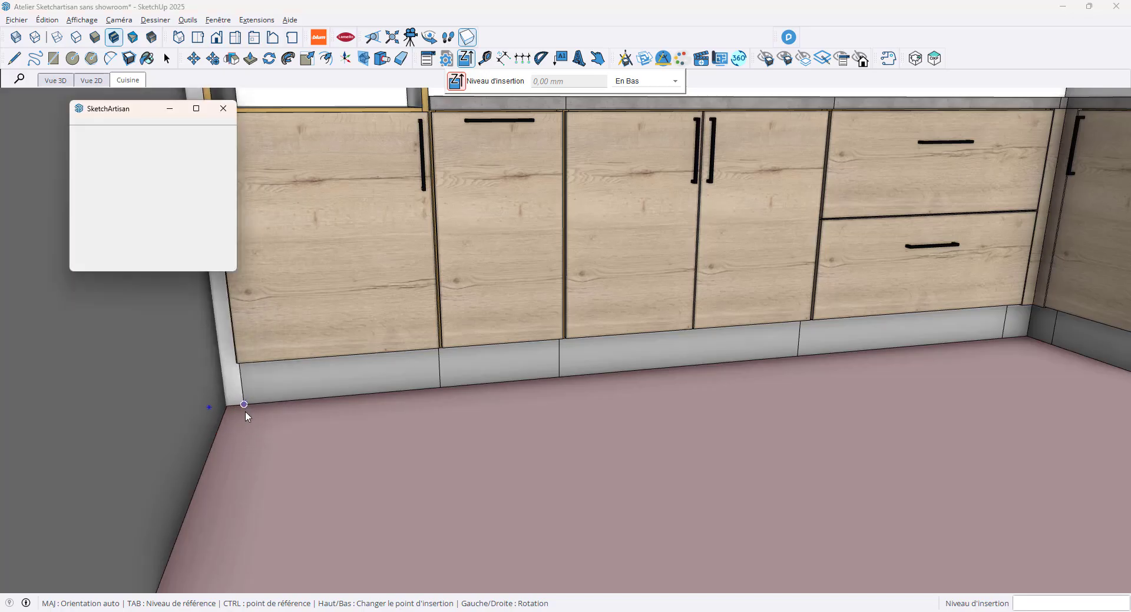
# - Scale the filler strip's height down to the top of the oven column, 2160 mm
pyautogui.scroll(-10, 289, 460)
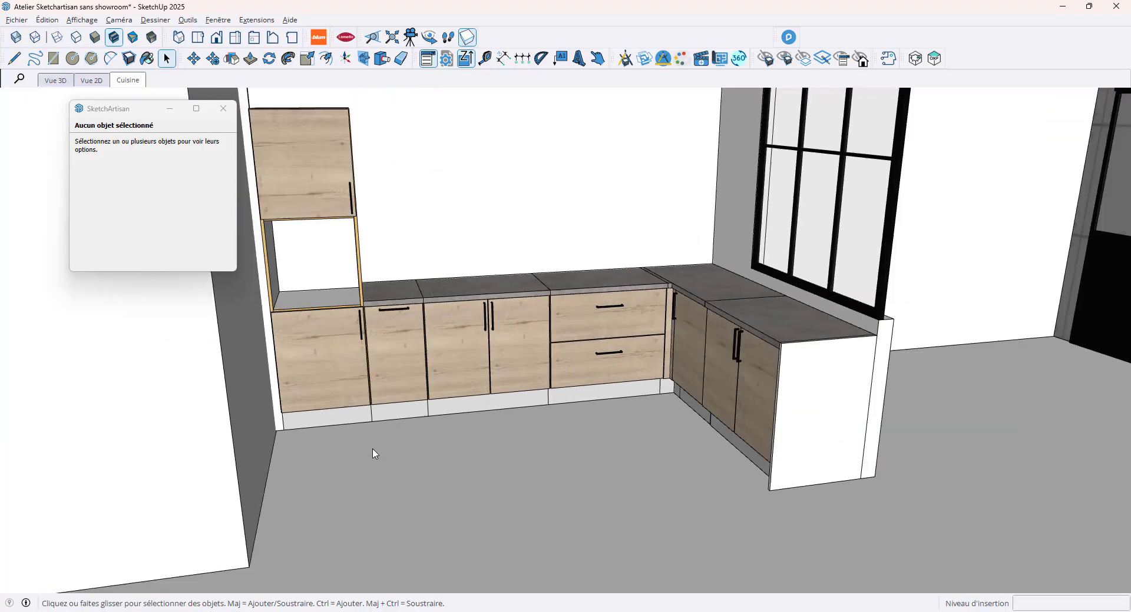
pyautogui.scroll(2, 235, 153)
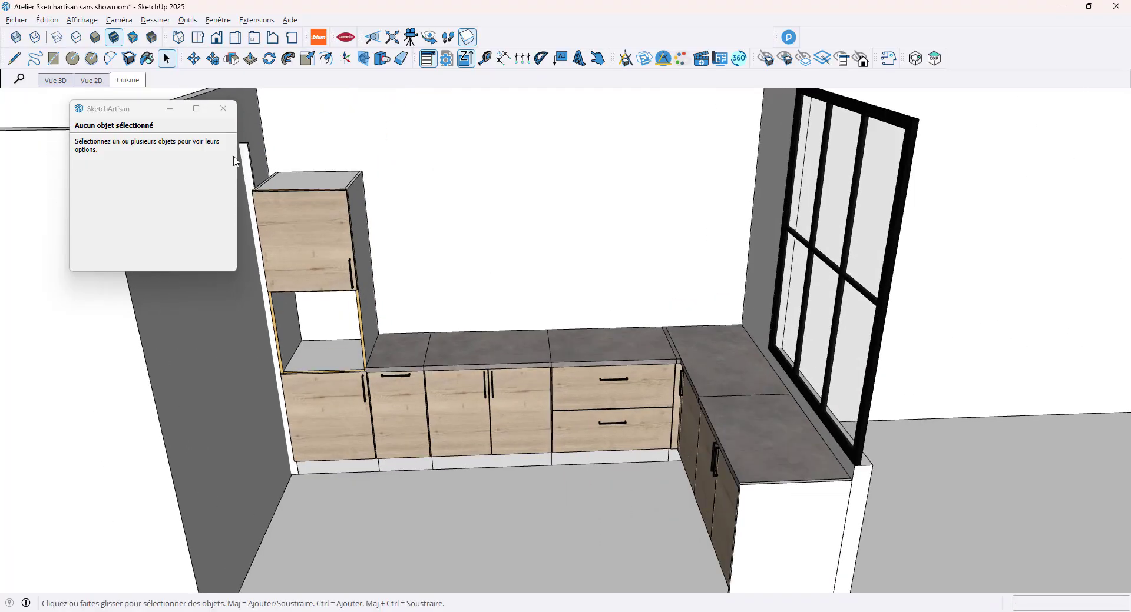
pyautogui.scroll(-3, 306, 183)
pyautogui.scroll(8, 353, 217)
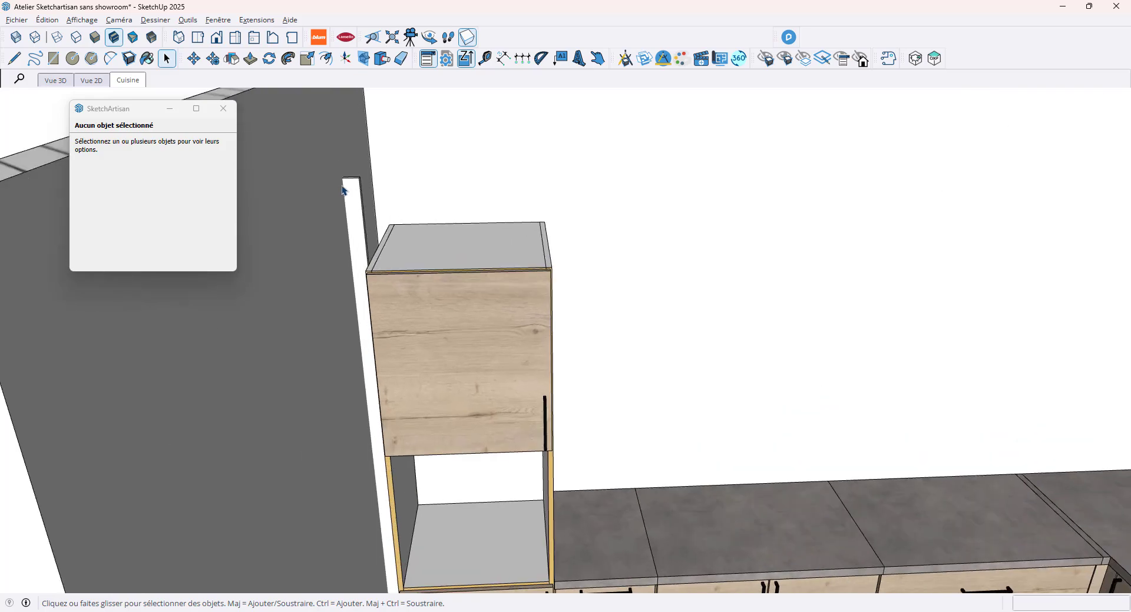
pyautogui.click(352, 189)
pyautogui.press('s')
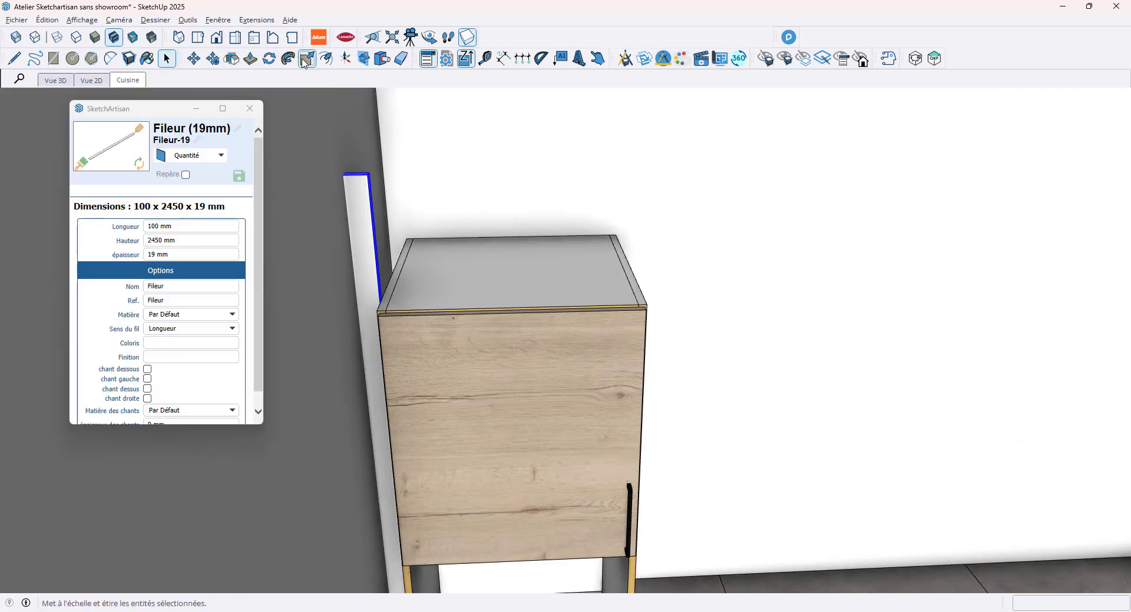
pyautogui.click(348, 177)
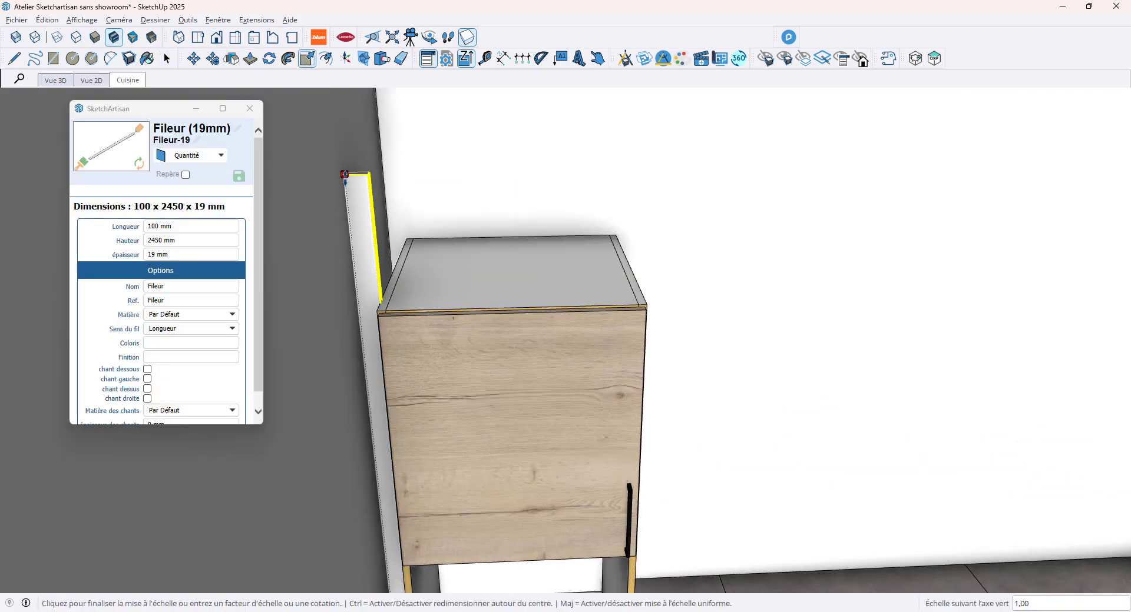
pyautogui.click(405, 238)
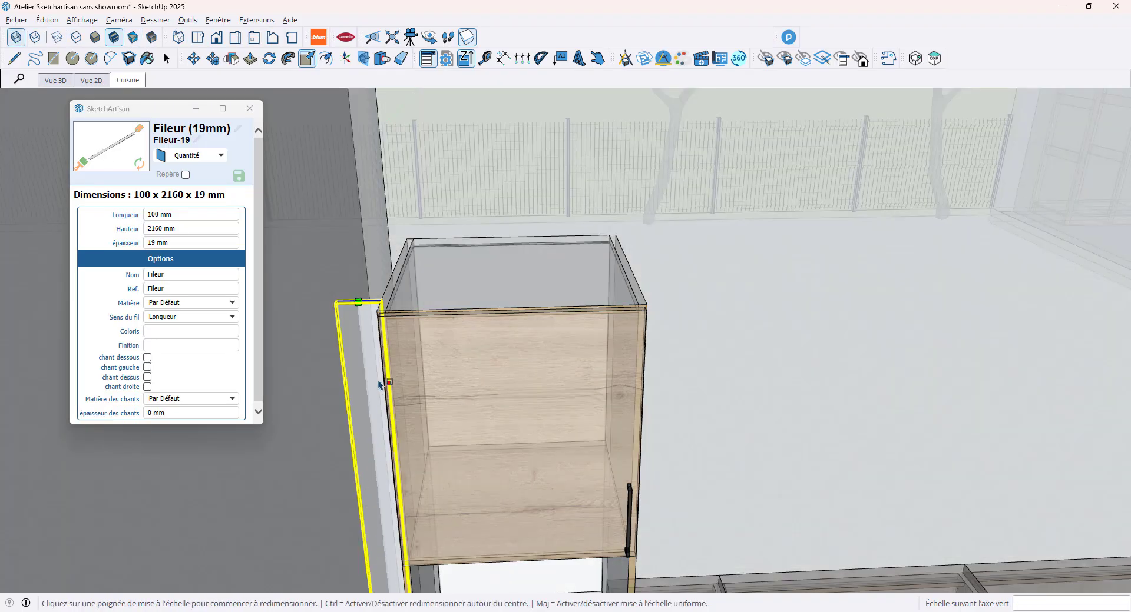
# - Scale the filler strip's width by 0,5 from its wall side, making it 50 mm wide
pyautogui.scroll(-3, 376, 348)
pyautogui.scroll(-1, 377, 347)
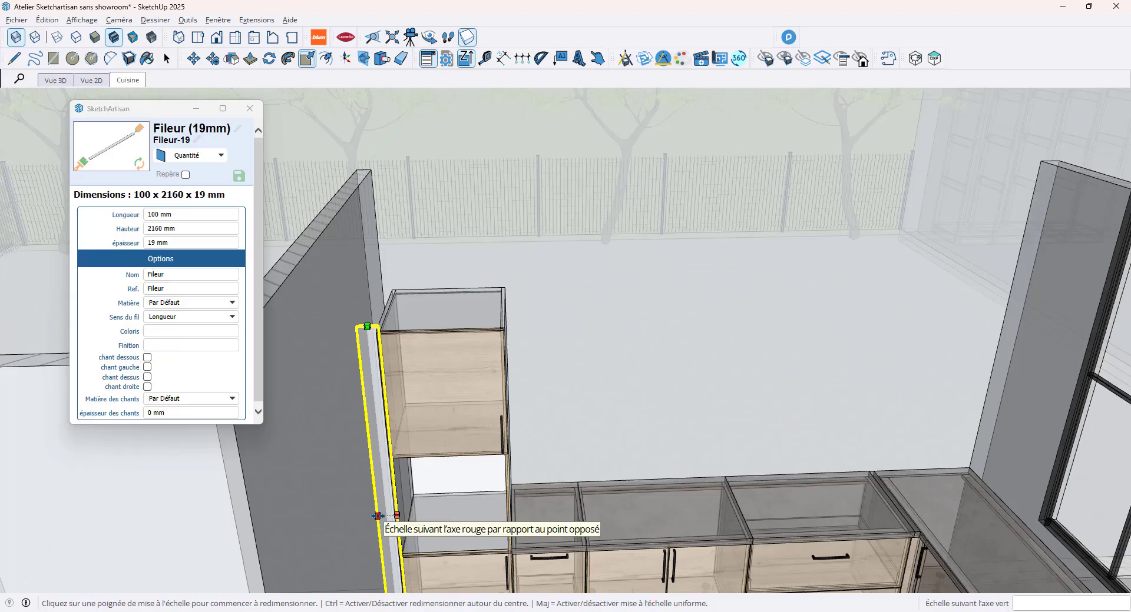
pyautogui.click(380, 517)
pyautogui.write('0,5')
pyautogui.press('Return')
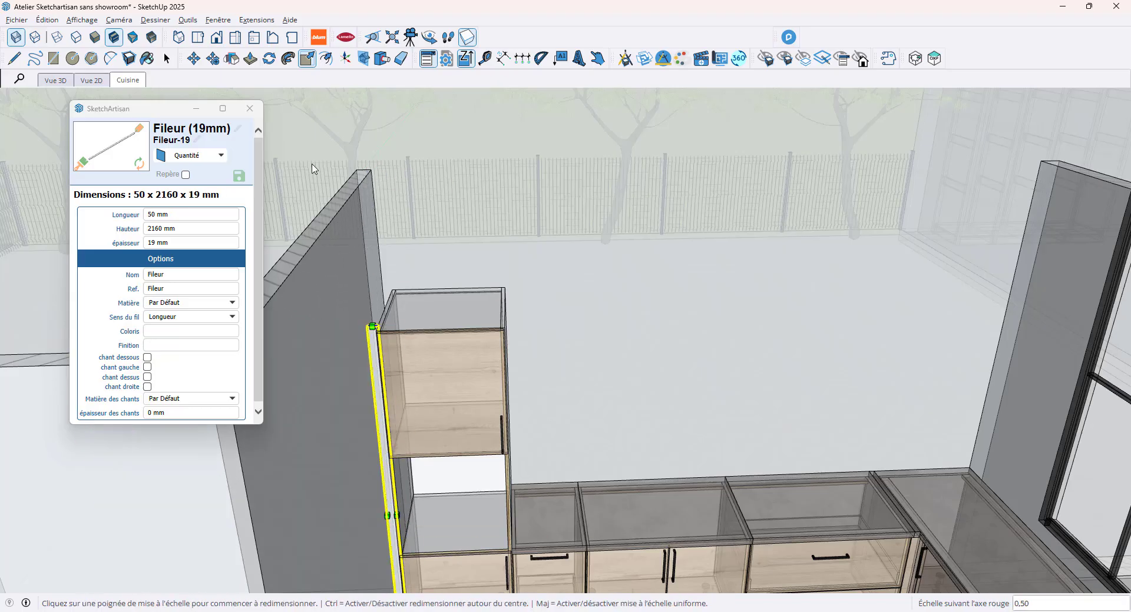
# - Turn off the X-ray display, switch to another textured face style and clear the filler strip's selection
pyautogui.click(14, 39)
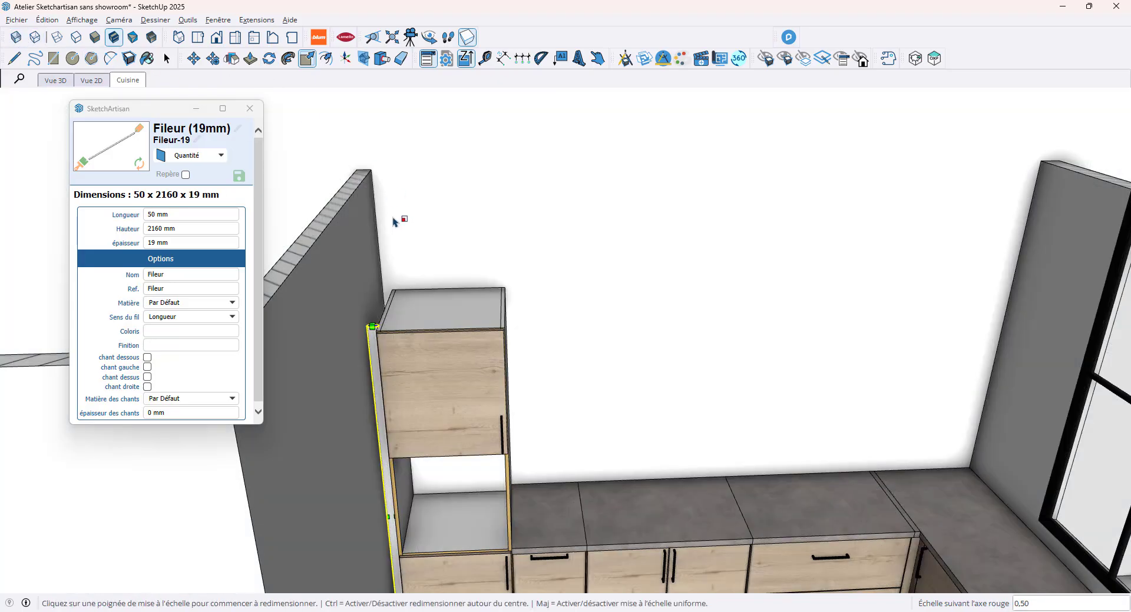
pyautogui.click(154, 39)
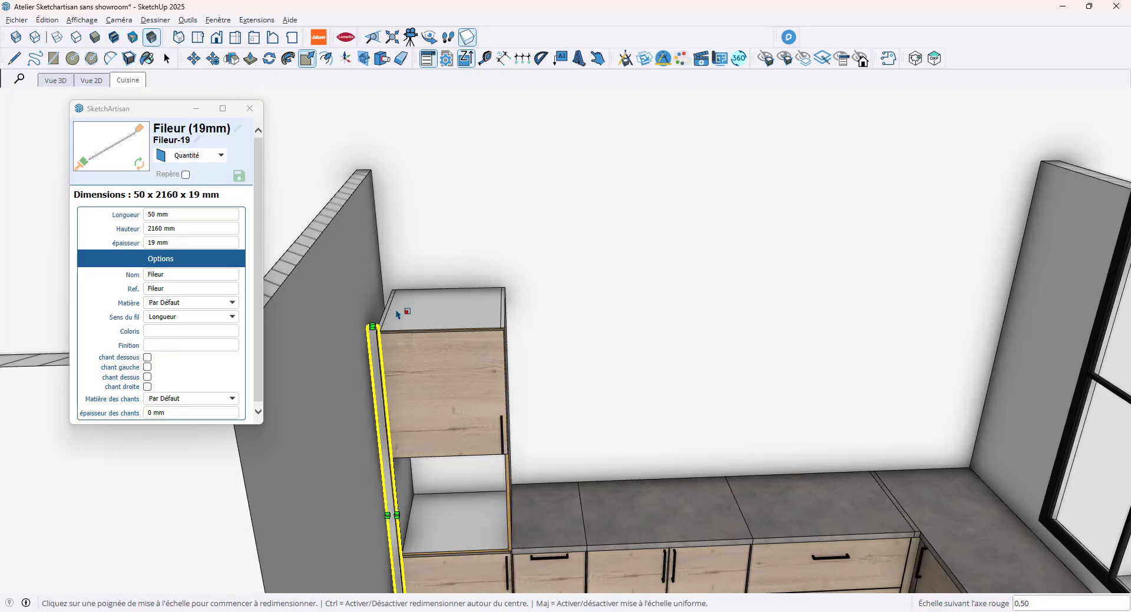
pyautogui.click(167, 58)
pyautogui.click(400, 253)
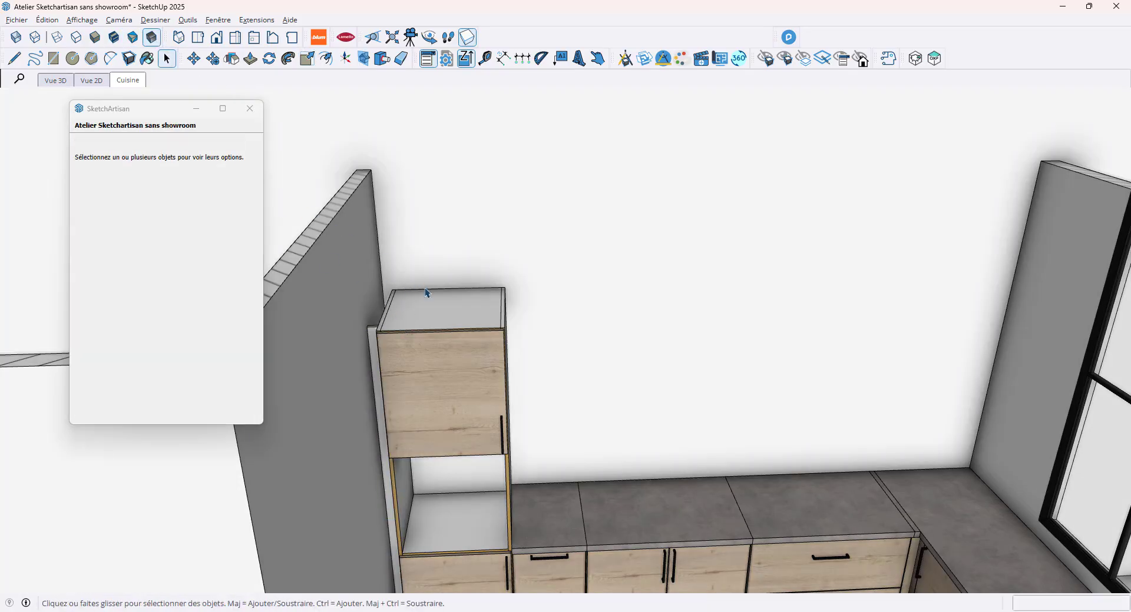
pyautogui.moveTo(418, 289); pyautogui.dragTo(404, 260, button='middle')
pyautogui.scroll(5, 392, 297)
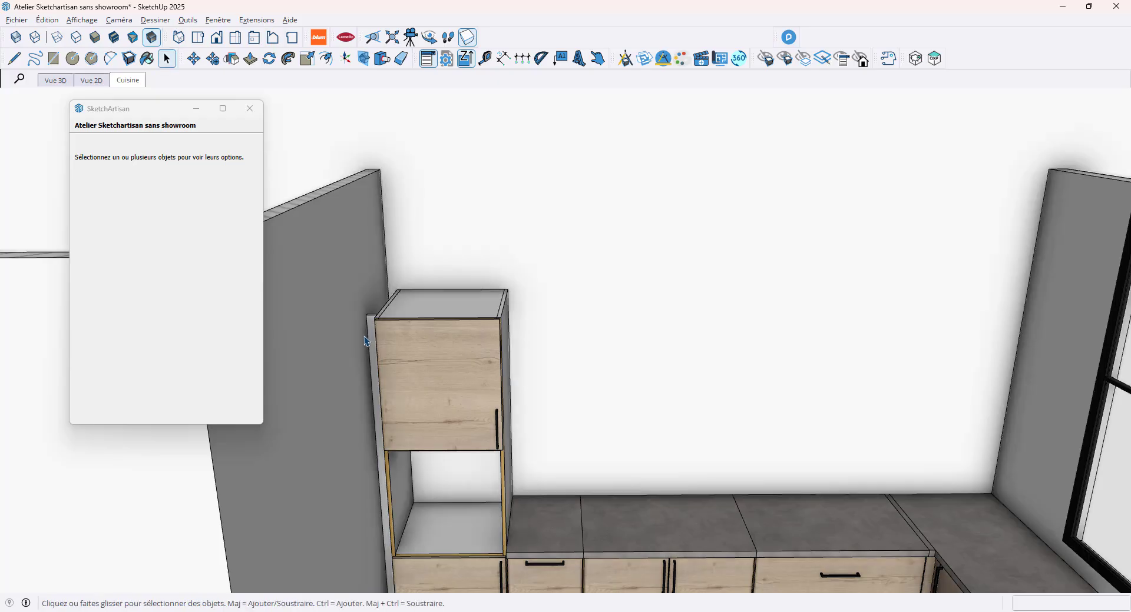
# - Select the oven column and show the options for its top (Dessus)
pyautogui.scroll(-5, 339, 284)
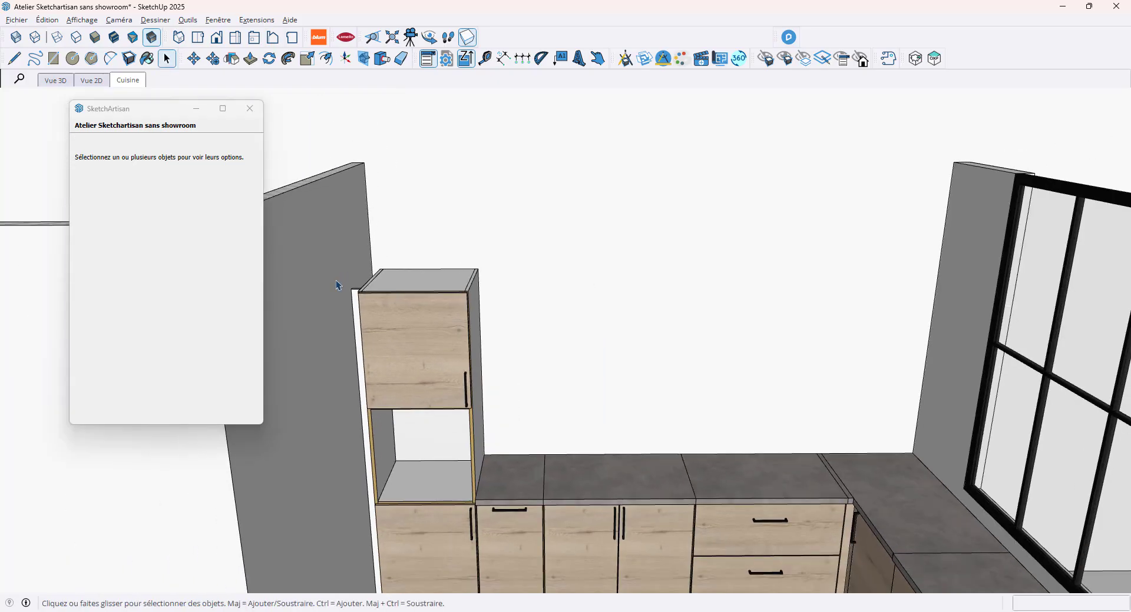
pyautogui.moveTo(404, 301); pyautogui.dragTo(364, 308, button='middle')
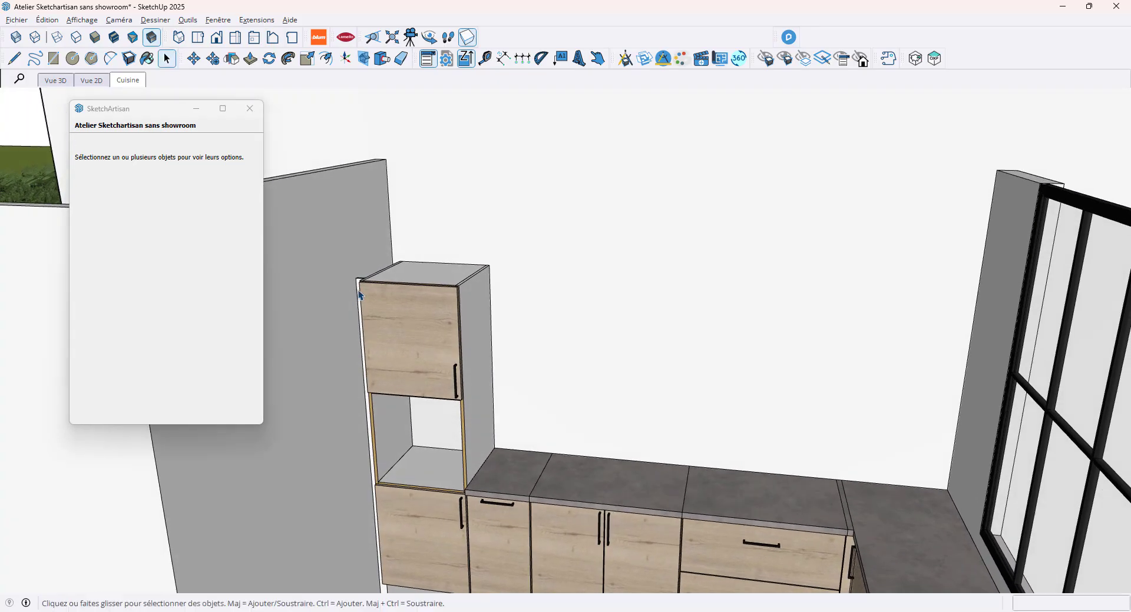
pyautogui.scroll(-2, 366, 310)
pyautogui.moveTo(439, 316); pyautogui.dragTo(503, 277, button='middle')
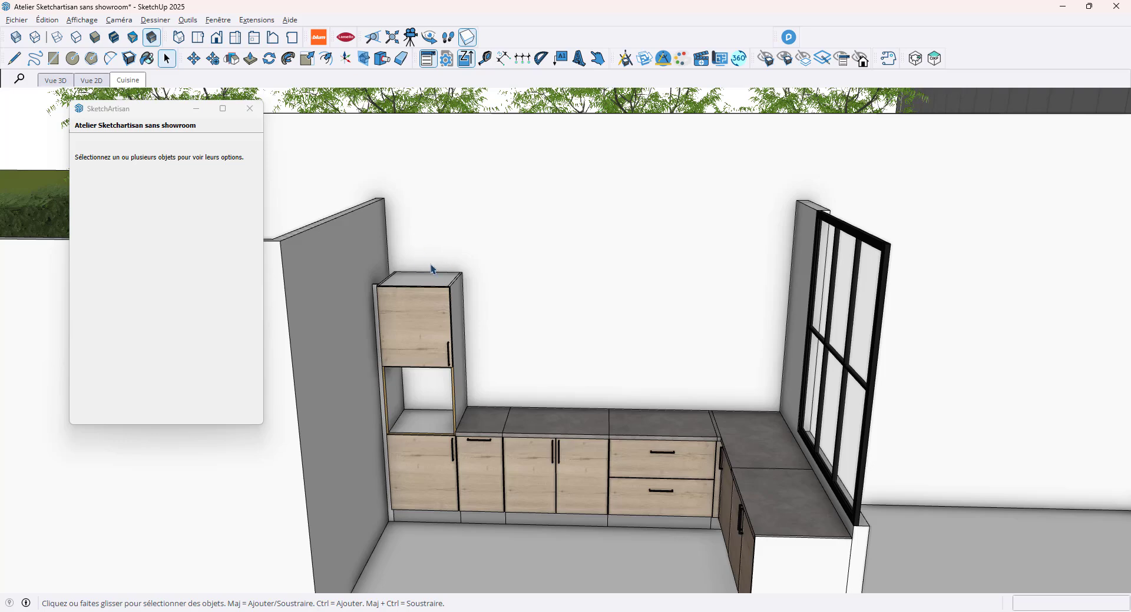
pyautogui.scroll(4, 408, 500)
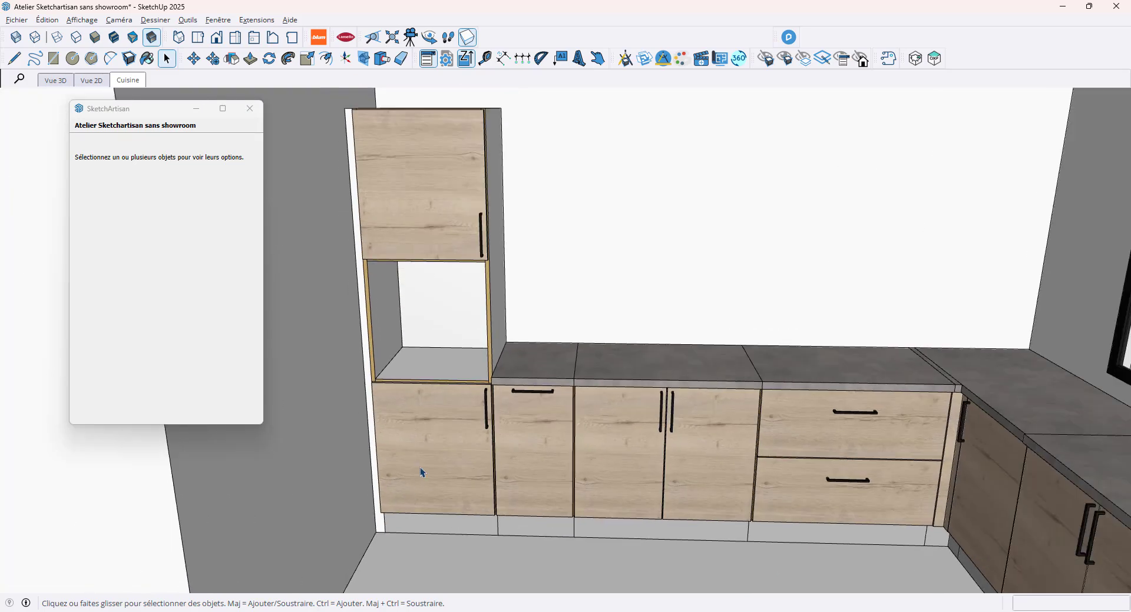
pyautogui.click(432, 451)
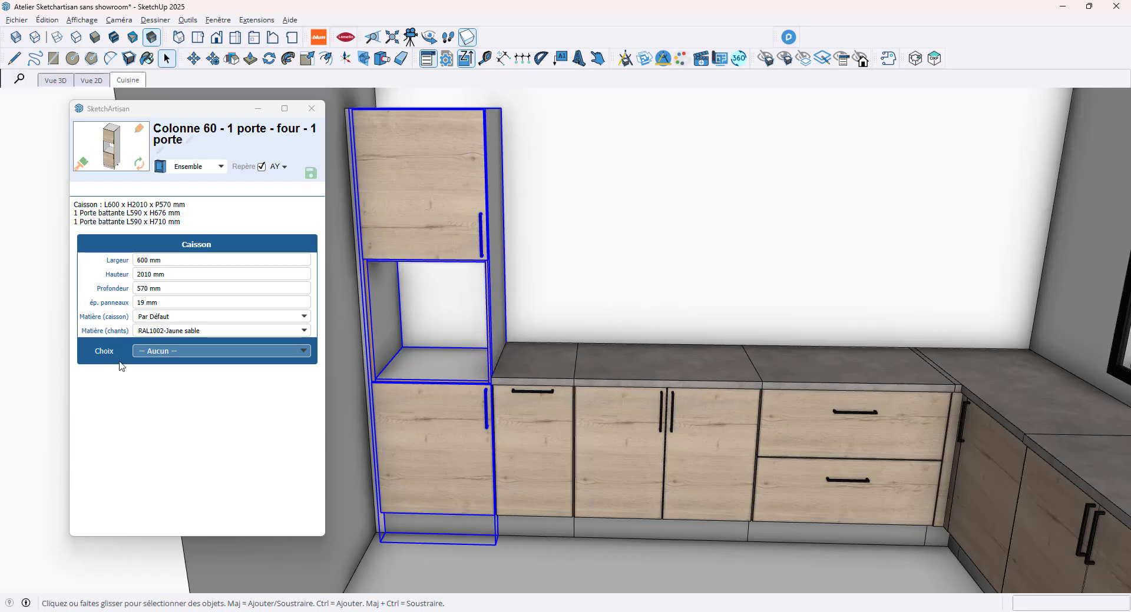
pyautogui.click(157, 354)
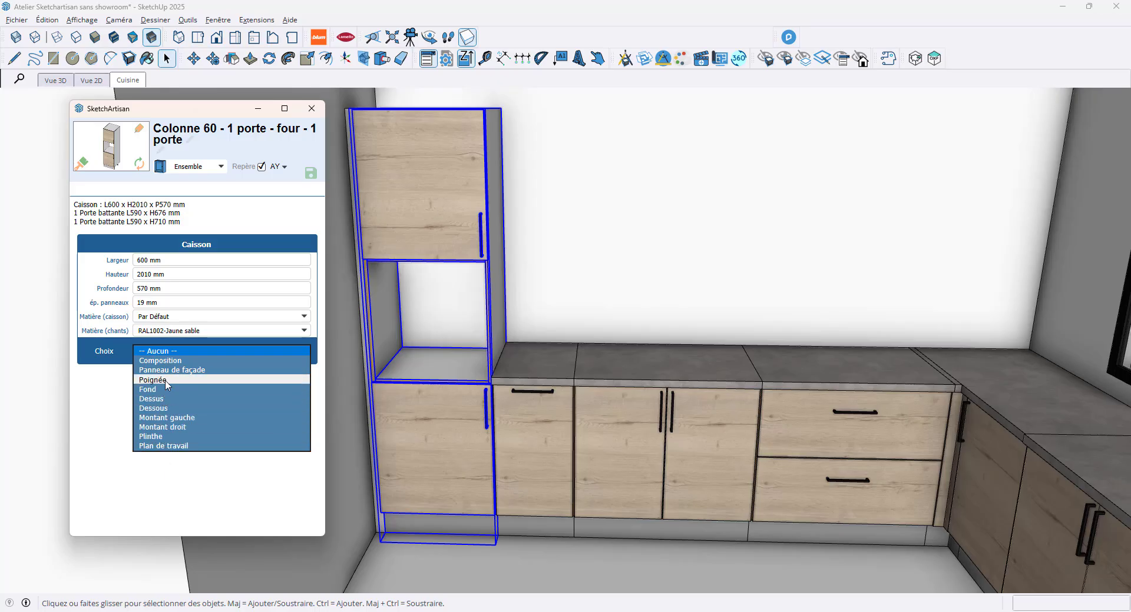
pyautogui.click(162, 400)
pyautogui.moveTo(431, 214); pyautogui.dragTo(442, 283, button='middle')
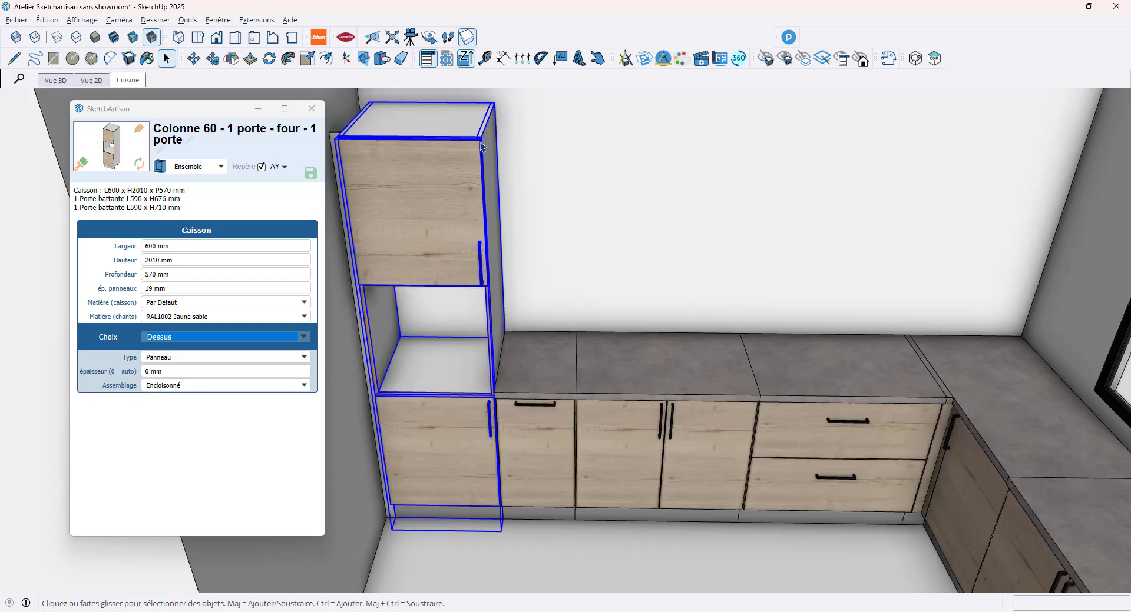
# - Change the oven column's top to Traverses avant et arrière with a rail width of 75 mm
pyautogui.click(252, 359)
pyautogui.click(247, 384)
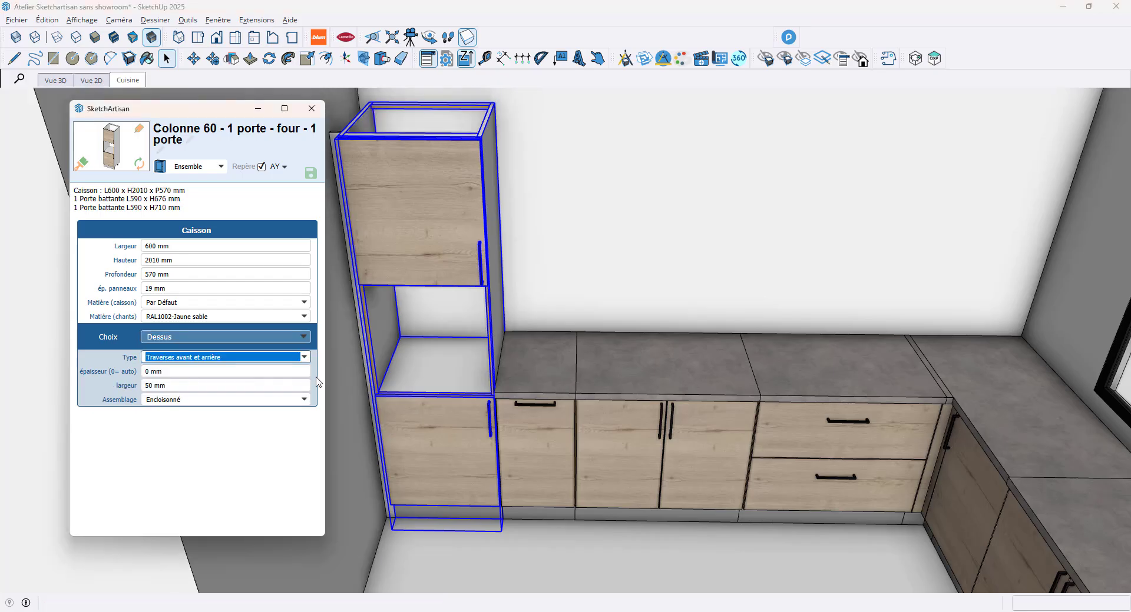
pyautogui.click(201, 390)
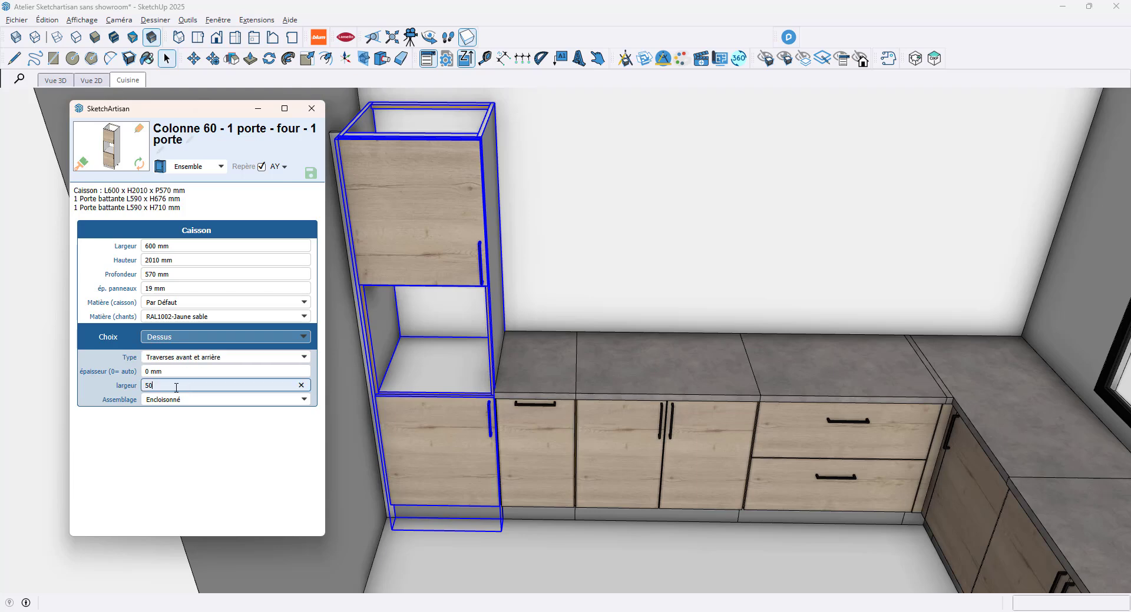
pyautogui.write('75')
pyautogui.press('Return')
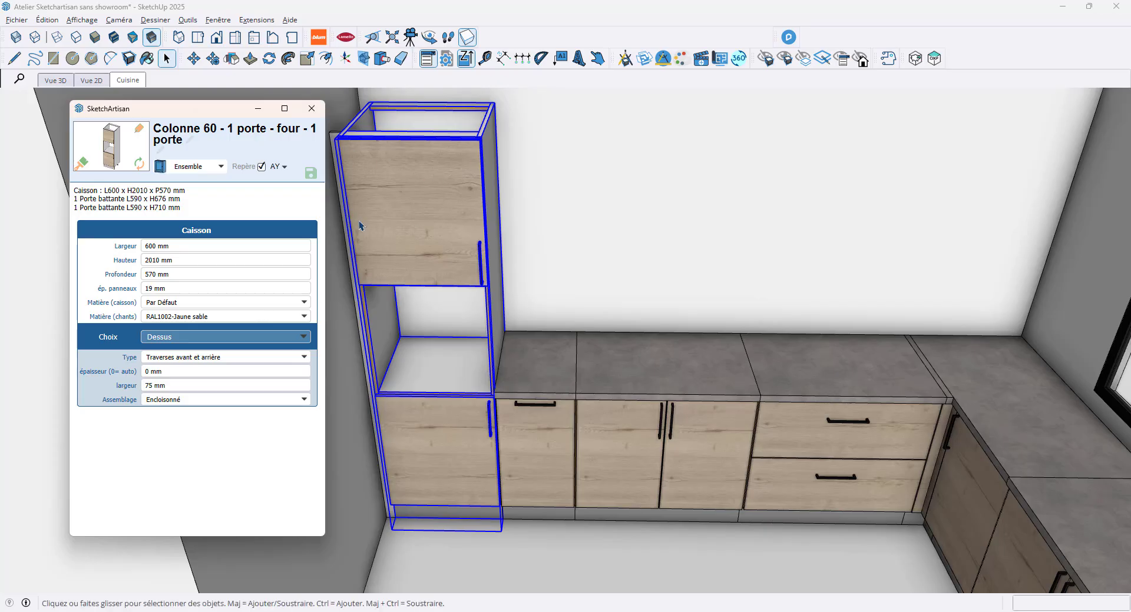
# - Restore the oven column's top type to Panneau
pyautogui.click(234, 359)
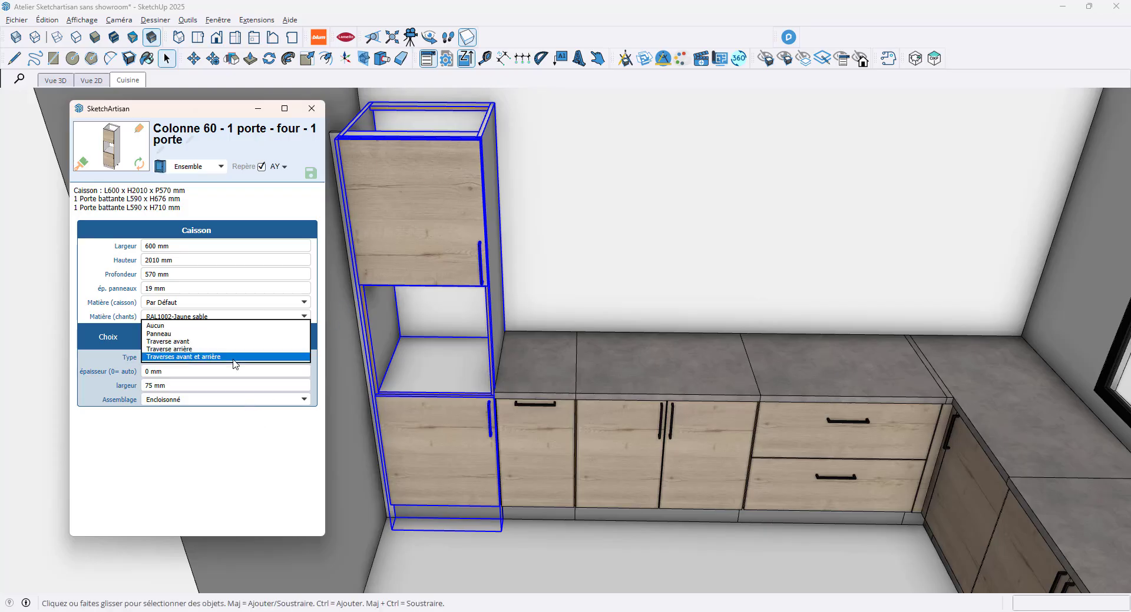
pyautogui.click(207, 334)
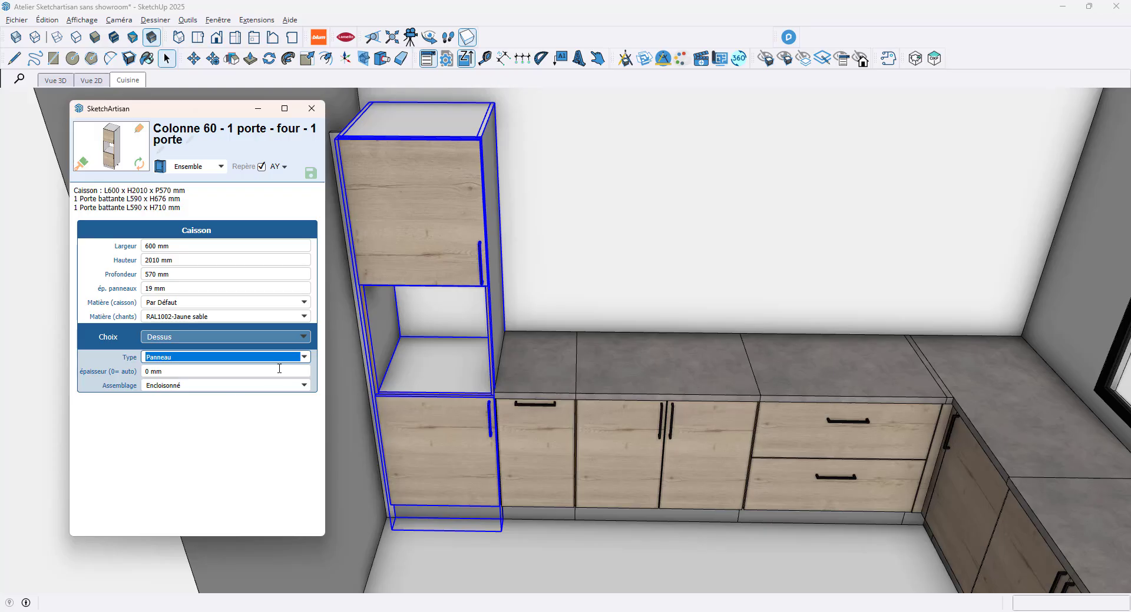
pyautogui.moveTo(451, 400); pyautogui.dragTo(447, 272, button='middle')
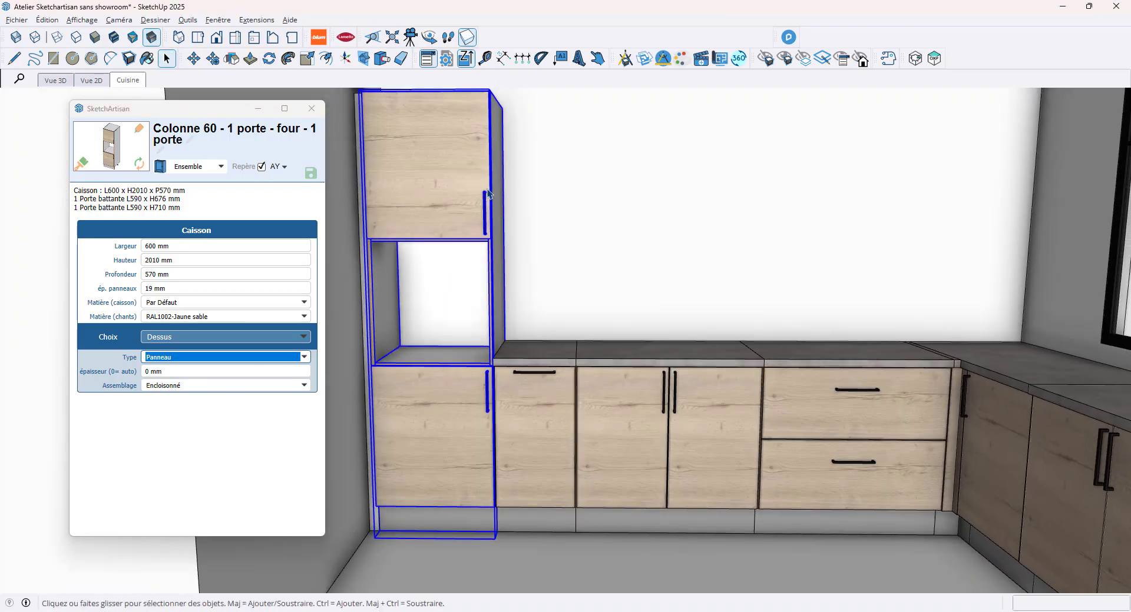
pyautogui.scroll(1, 373, 224)
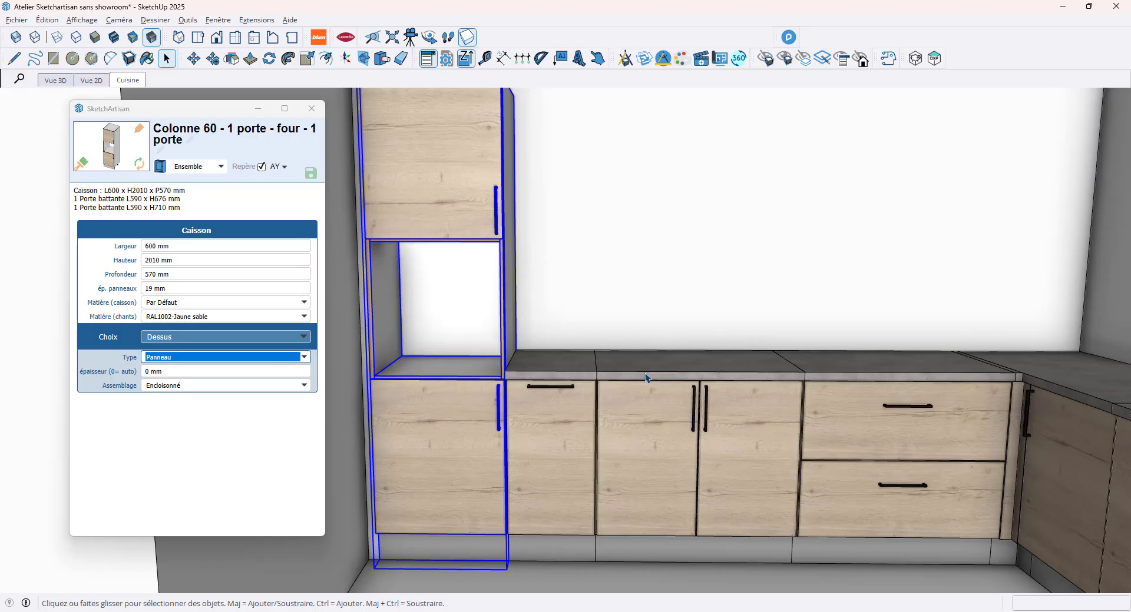
# - Examine the oven column's Composition options, including its number of parts and the lower and centre section heights
pyautogui.click(575, 330)
pyautogui.click(480, 403)
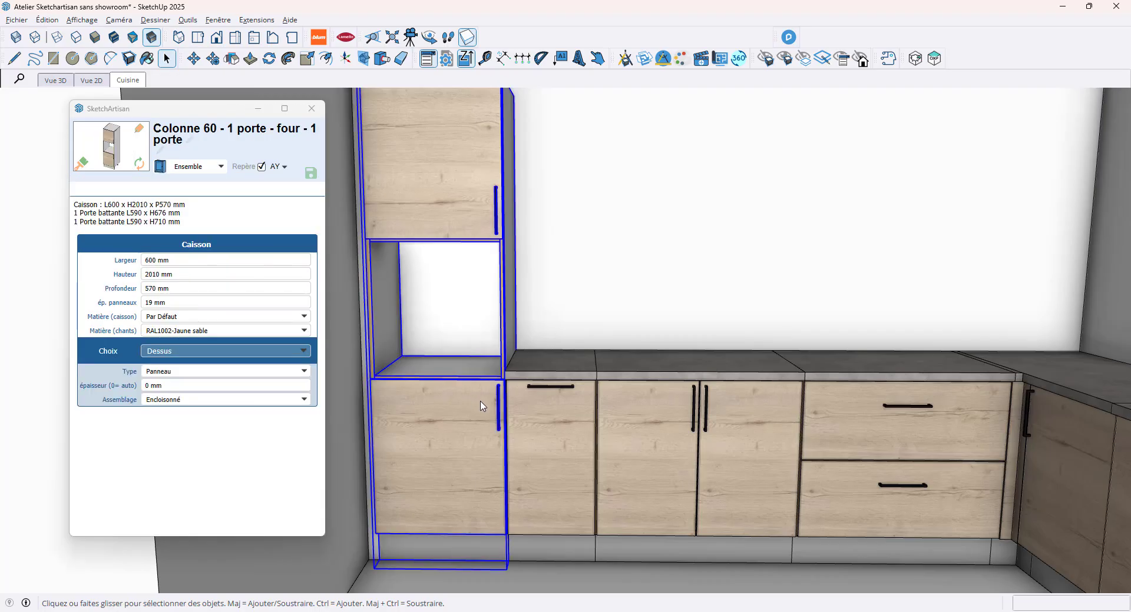
pyautogui.click(303, 351)
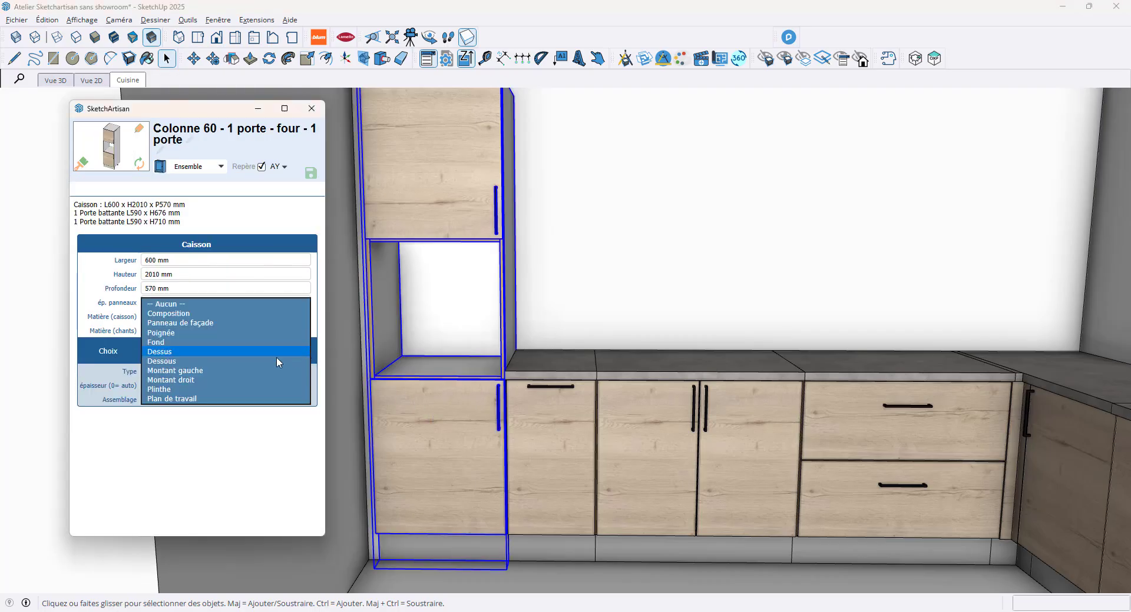
pyautogui.click(257, 315)
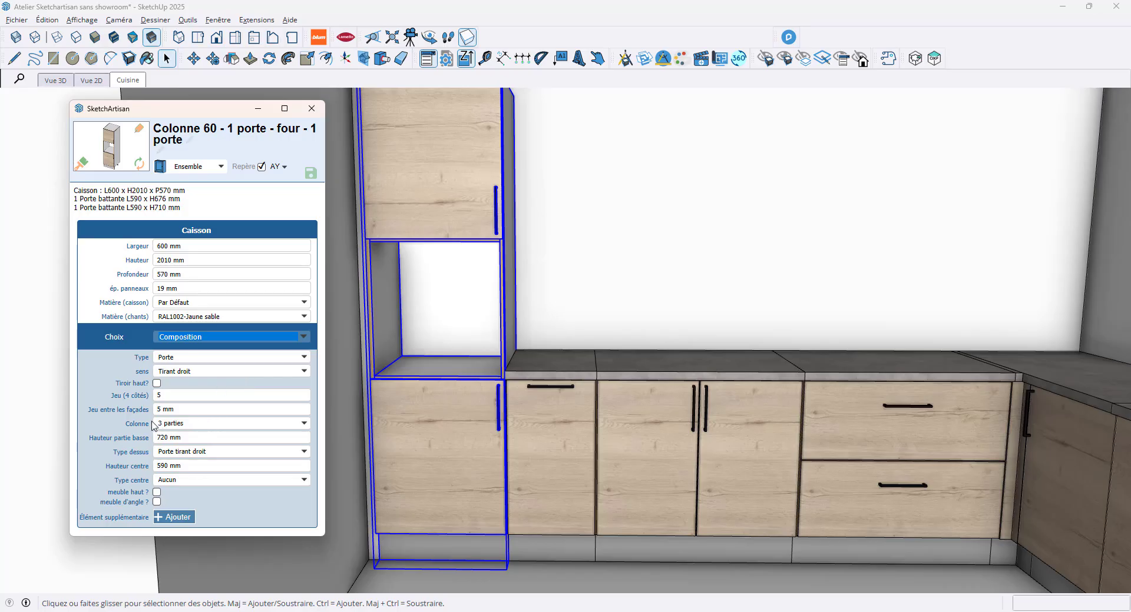
pyautogui.moveTo(137, 423); pyautogui.dragTo(142, 423)
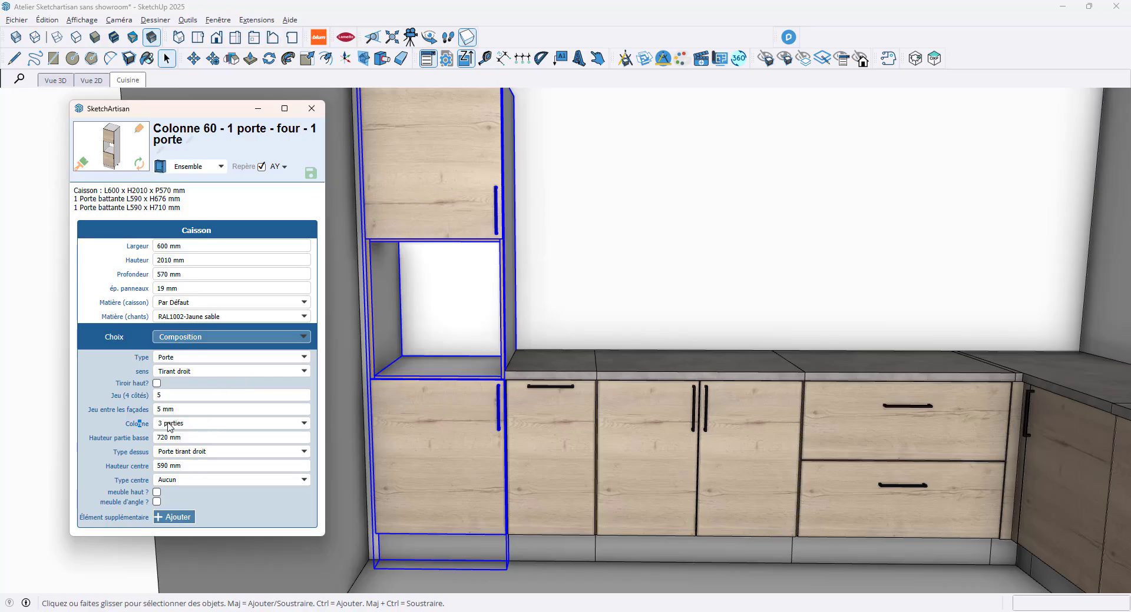
pyautogui.click(166, 438)
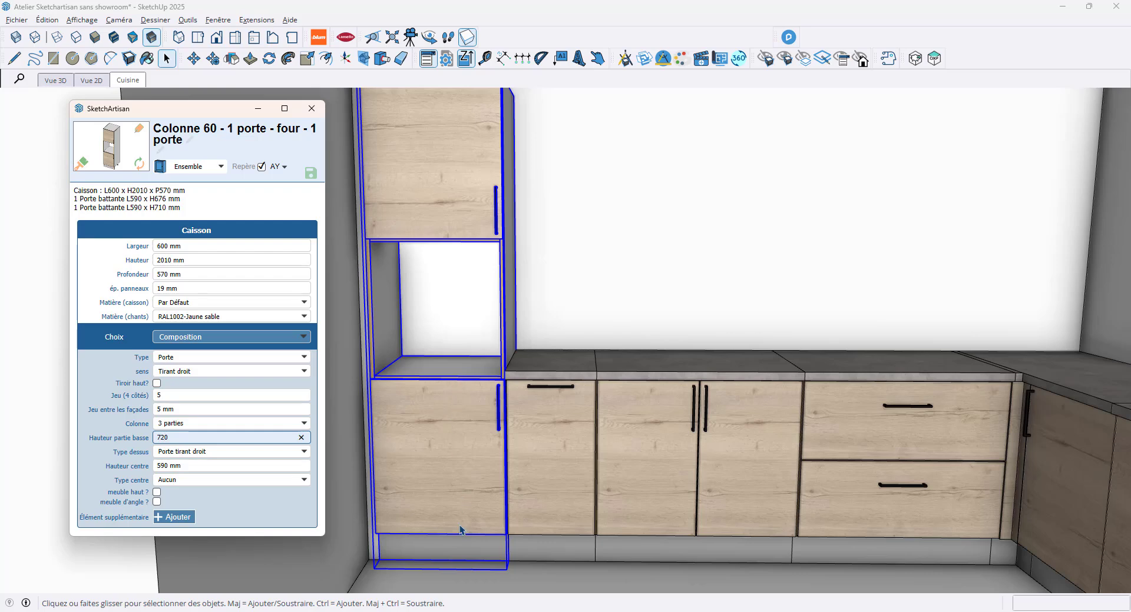
pyautogui.click(204, 467)
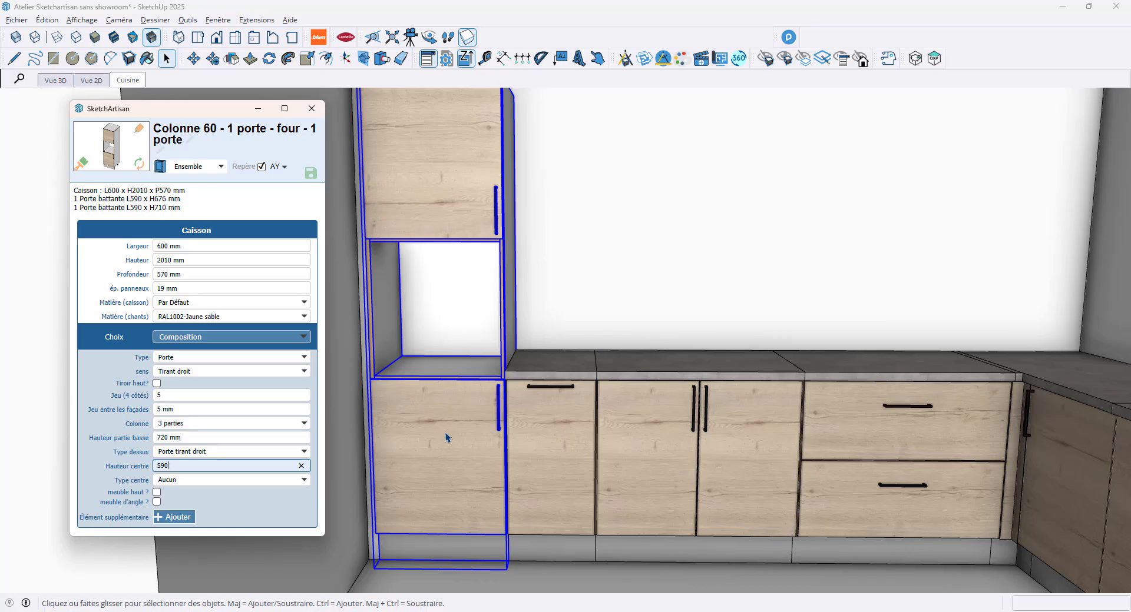
# - Change the composition type of the oven column's lower section to Tiroir
pyautogui.click(285, 358)
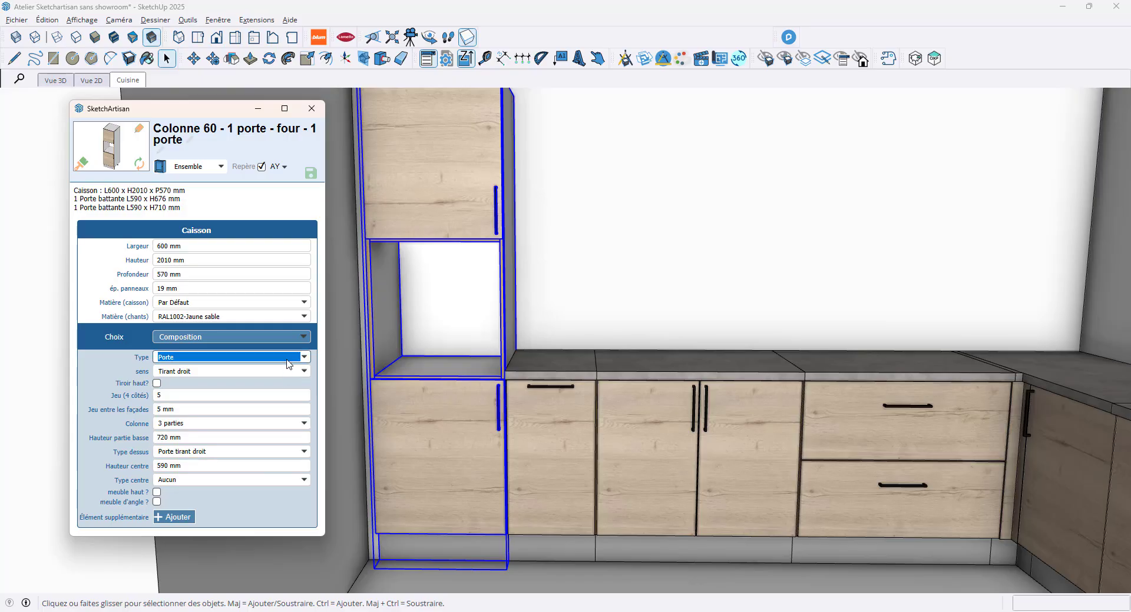
pyautogui.click(271, 364)
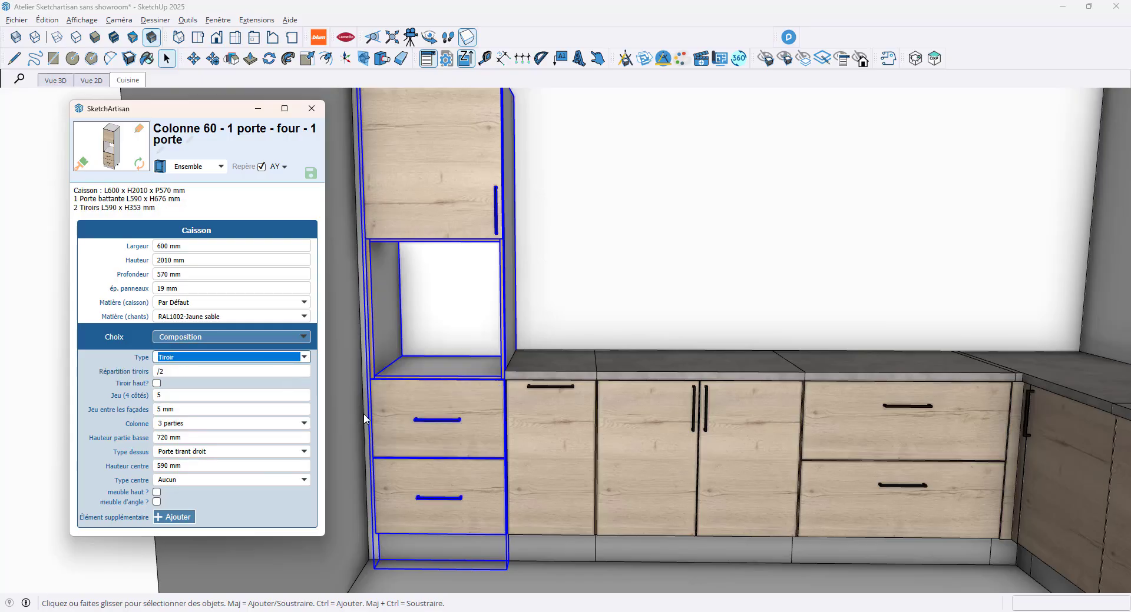
pyautogui.scroll(5, 462, 445)
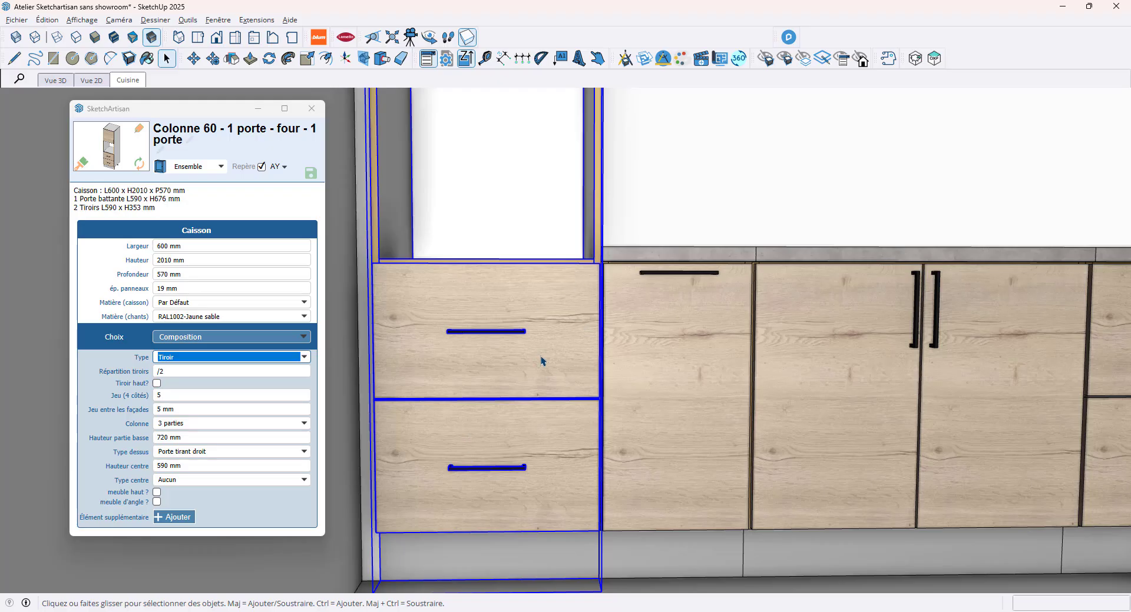
# - Divide the oven column's lower section into three equal drawers with the distribution /3
pyautogui.click(176, 375)
pyautogui.press('BackSpace')
pyautogui.write('3')
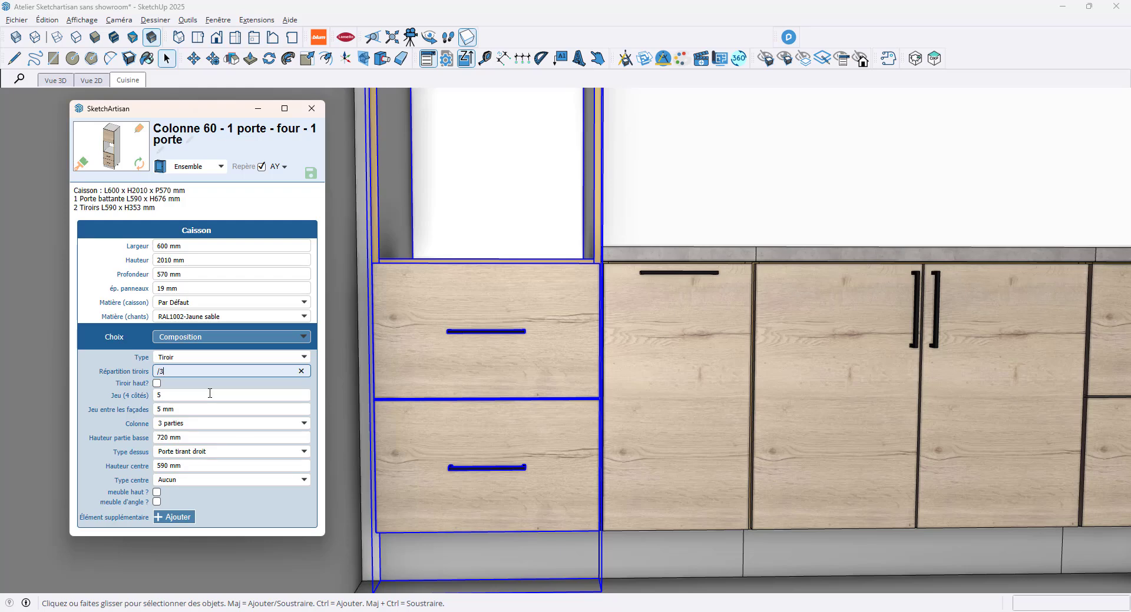
pyautogui.press('Return')
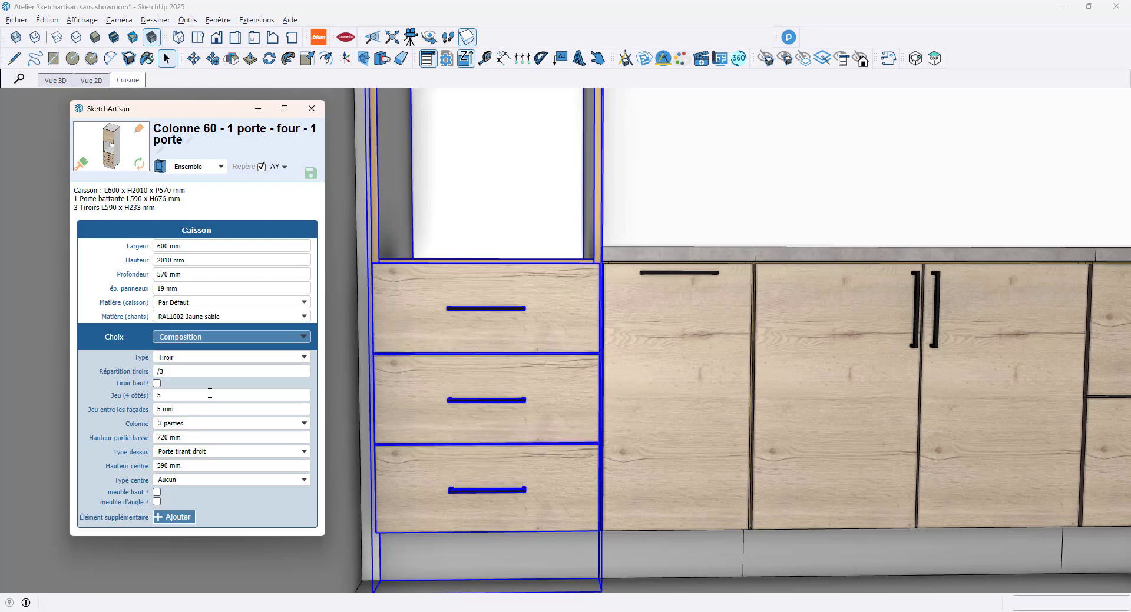
# - Set the oven column's drawer distribution to 350+250
pyautogui.click(171, 375)
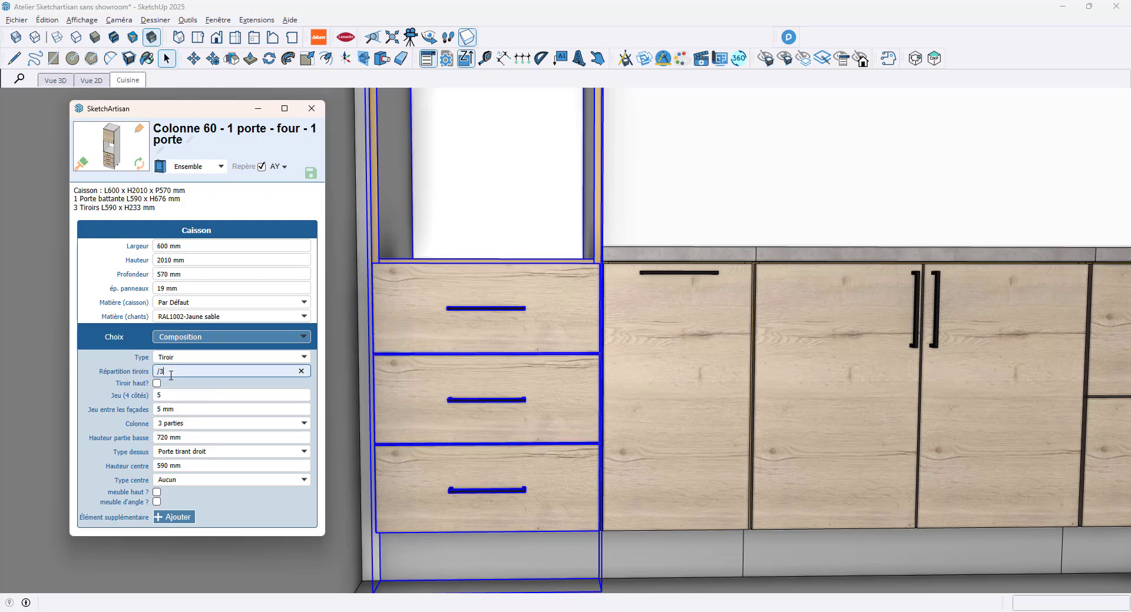
pyautogui.moveTo(171, 375); pyautogui.dragTo(152, 372)
pyautogui.write('350+250')
pyautogui.press('Return')
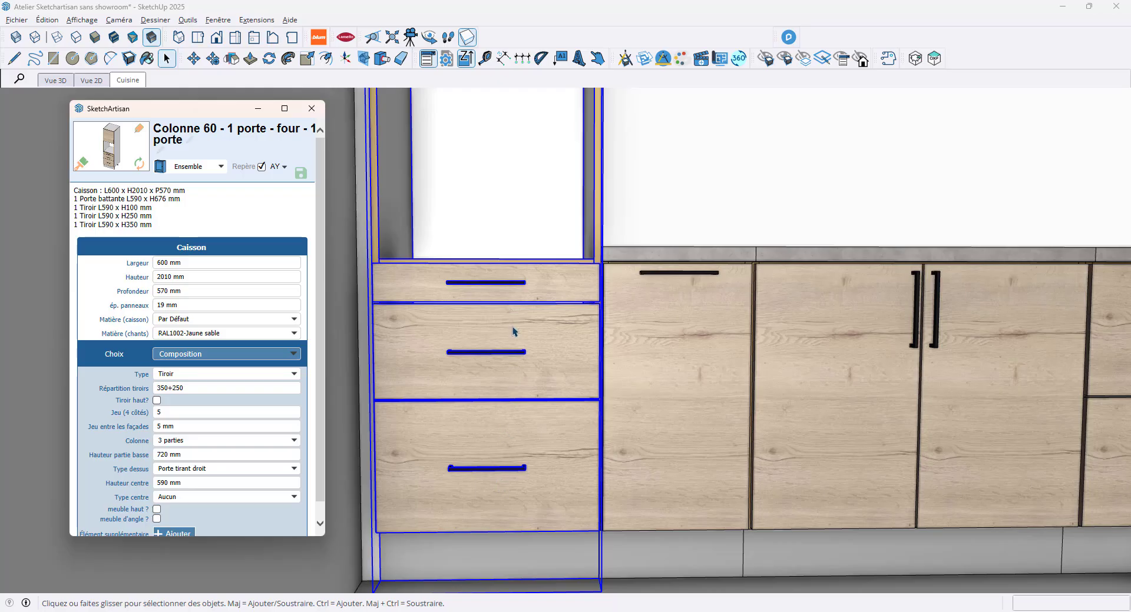
# - Set the clearances on the four sides of the oven column's fronts to 5 3 -25 3
pyautogui.moveTo(517, 335); pyautogui.dragTo(480, 348, button='middle')
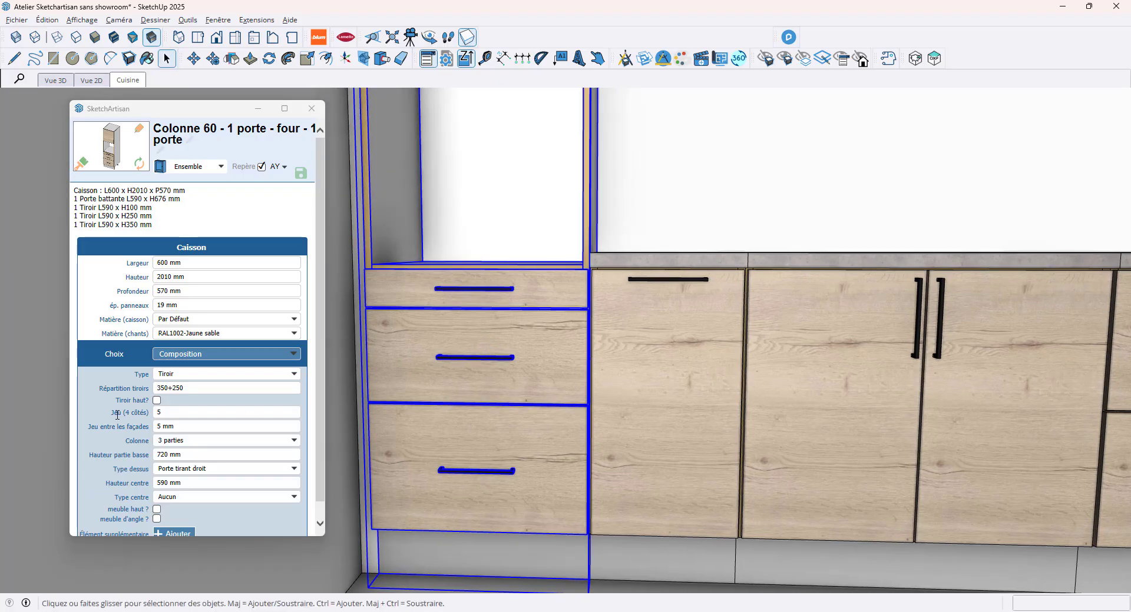
pyautogui.click(158, 411)
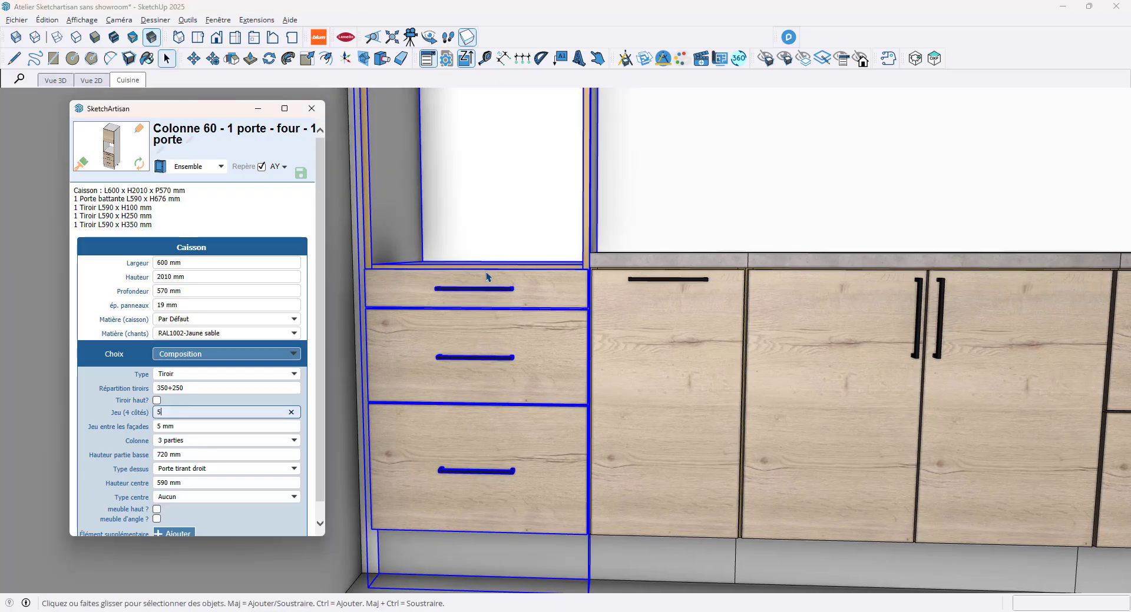
pyautogui.doubleClick(170, 416)
pyautogui.press('Return')
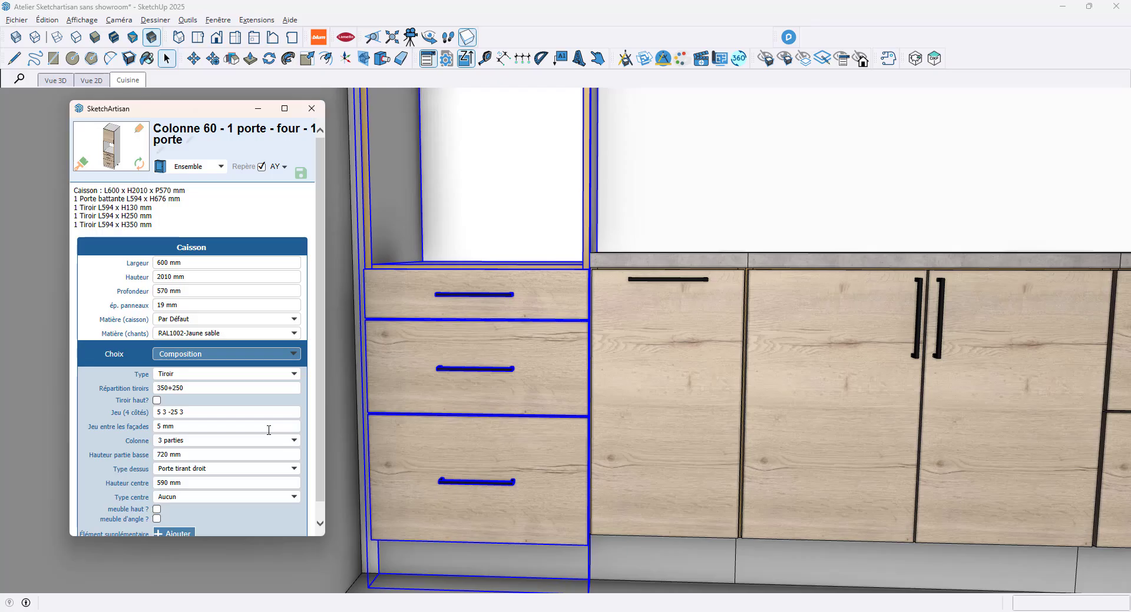
# - Restore the oven column's four-side clearance to 5 and its drawer distribution to /2
pyautogui.moveTo(192, 415); pyautogui.dragTo(150, 416)
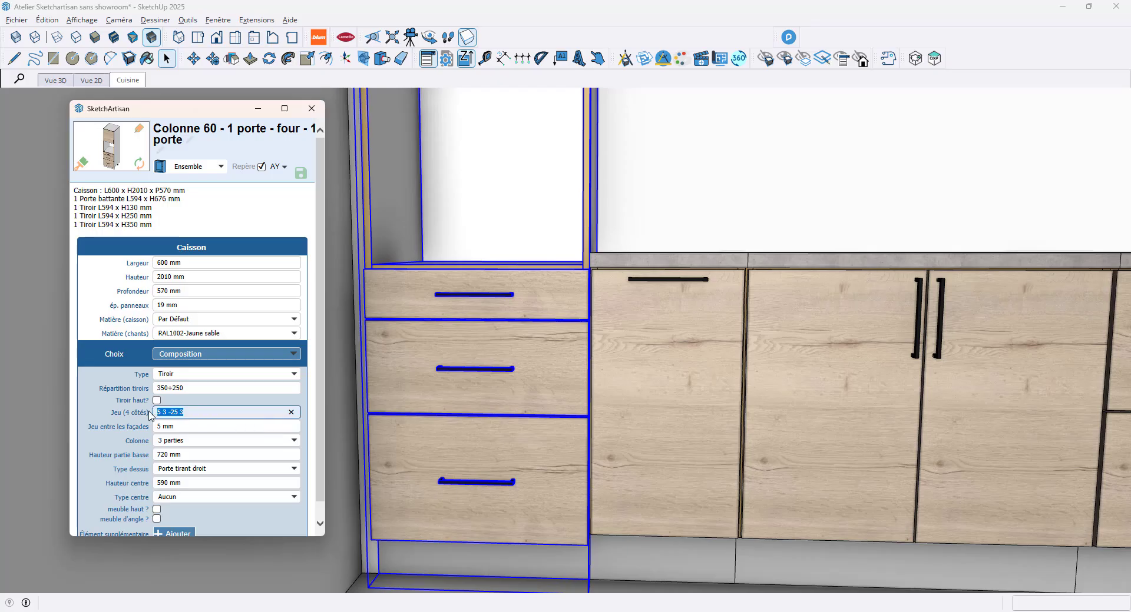
pyautogui.write('5')
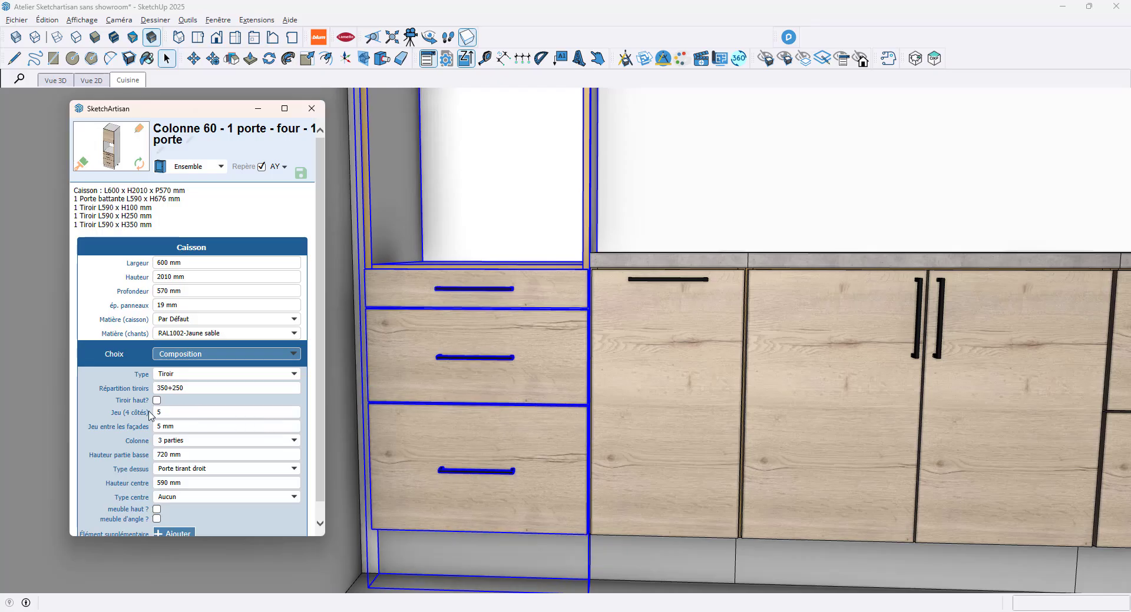
pyautogui.scroll(-2, 675, 288)
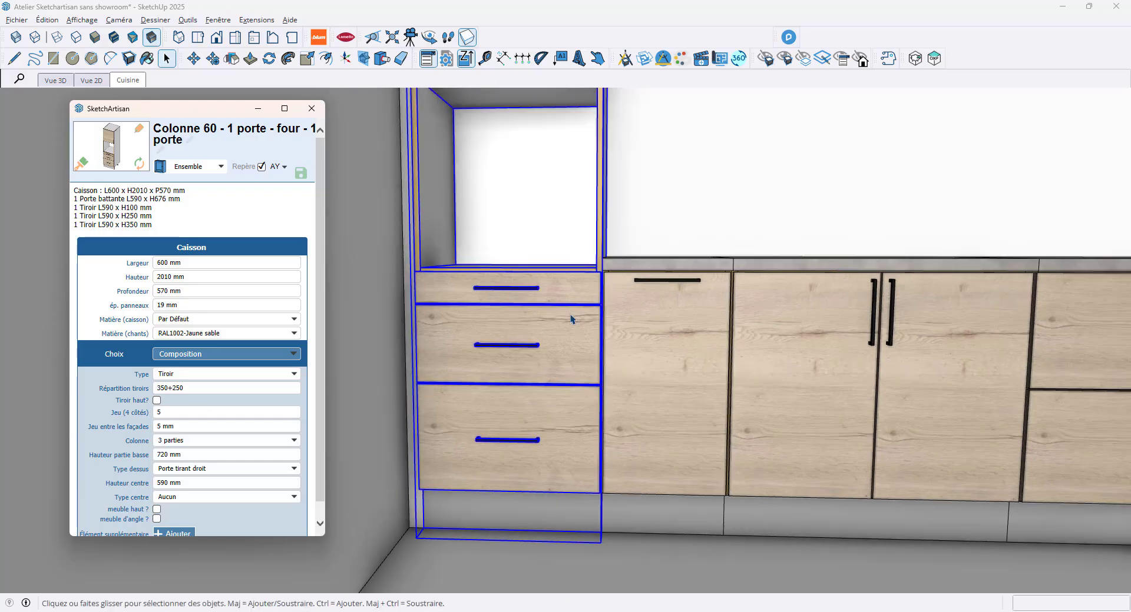
pyautogui.click(189, 388)
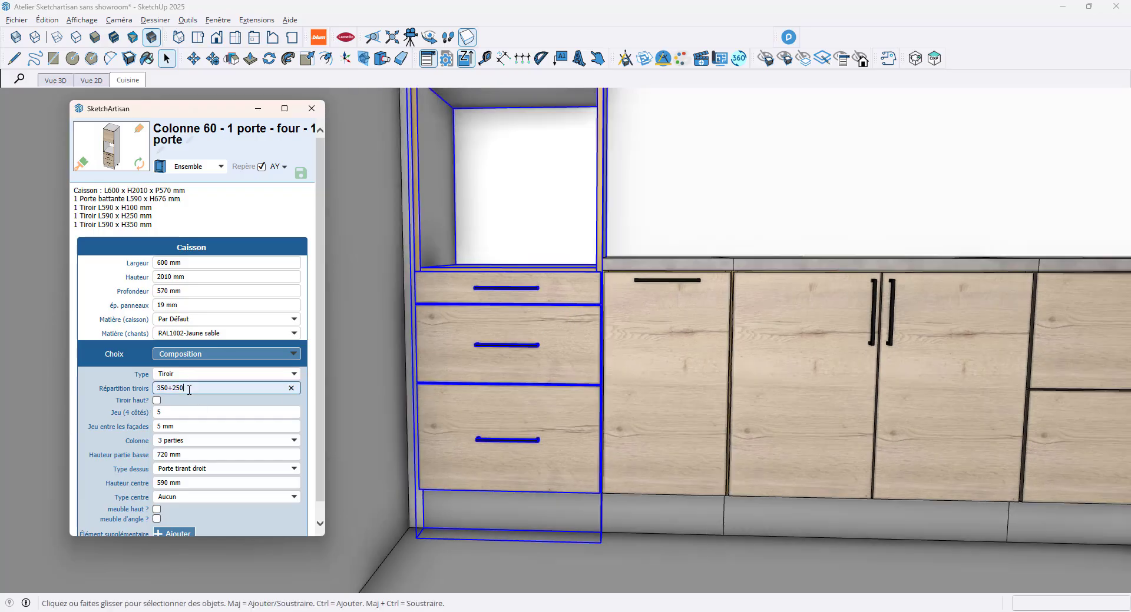
pyautogui.tripleClick(170, 389)
pyautogui.write('/2')
pyautogui.press('Return')
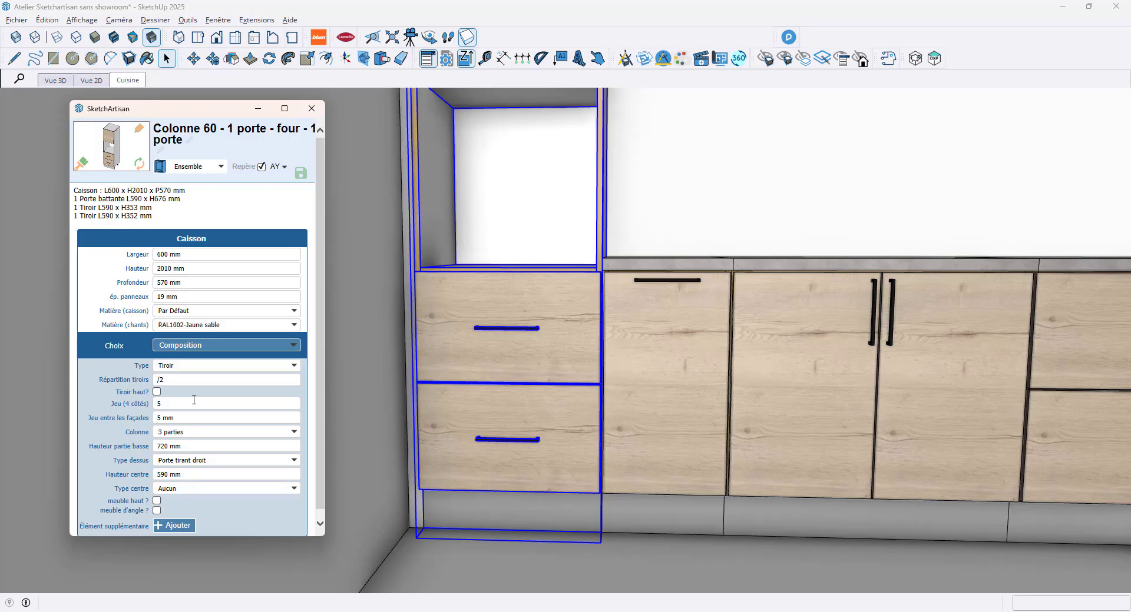
# - Set the oven column's lower section height to 564 mm and its centre section height to 991 mm
pyautogui.click(179, 446)
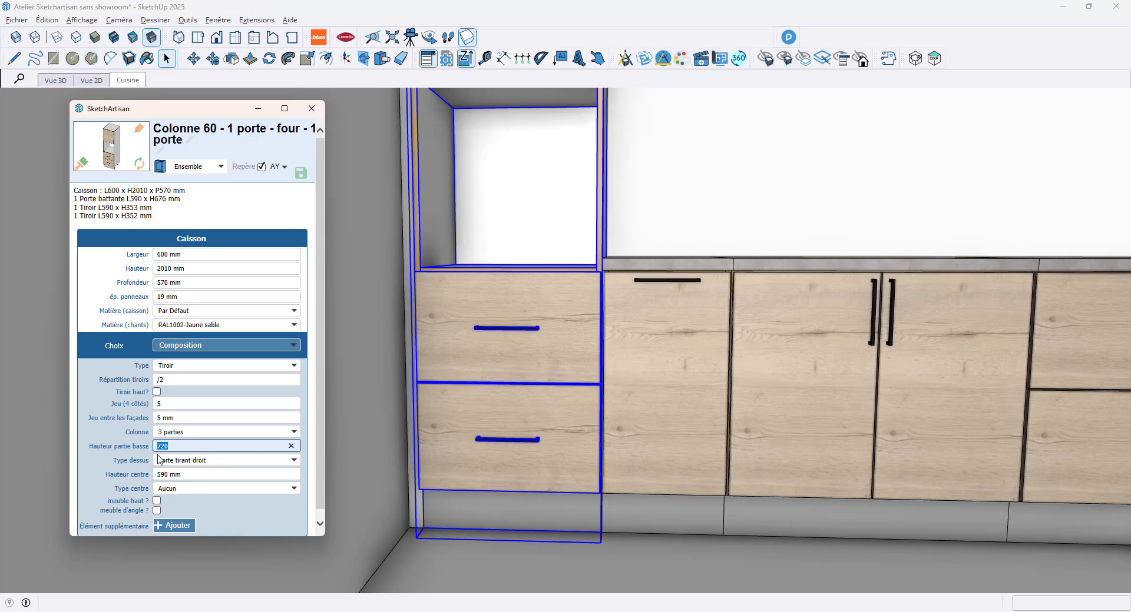
pyautogui.write('564')
pyautogui.press('Return')
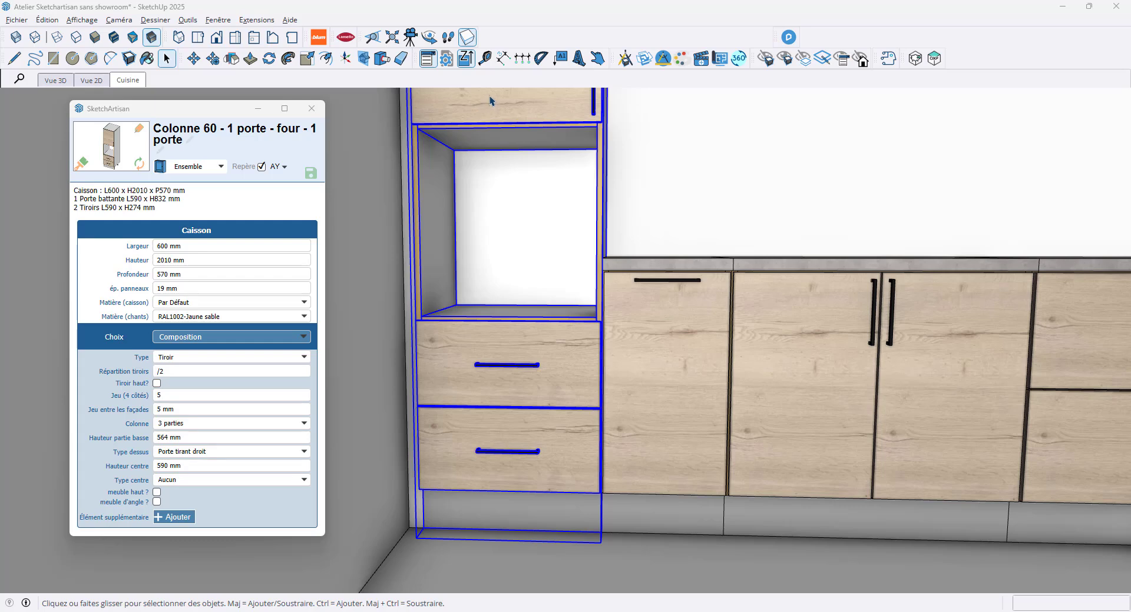
pyautogui.click(169, 466)
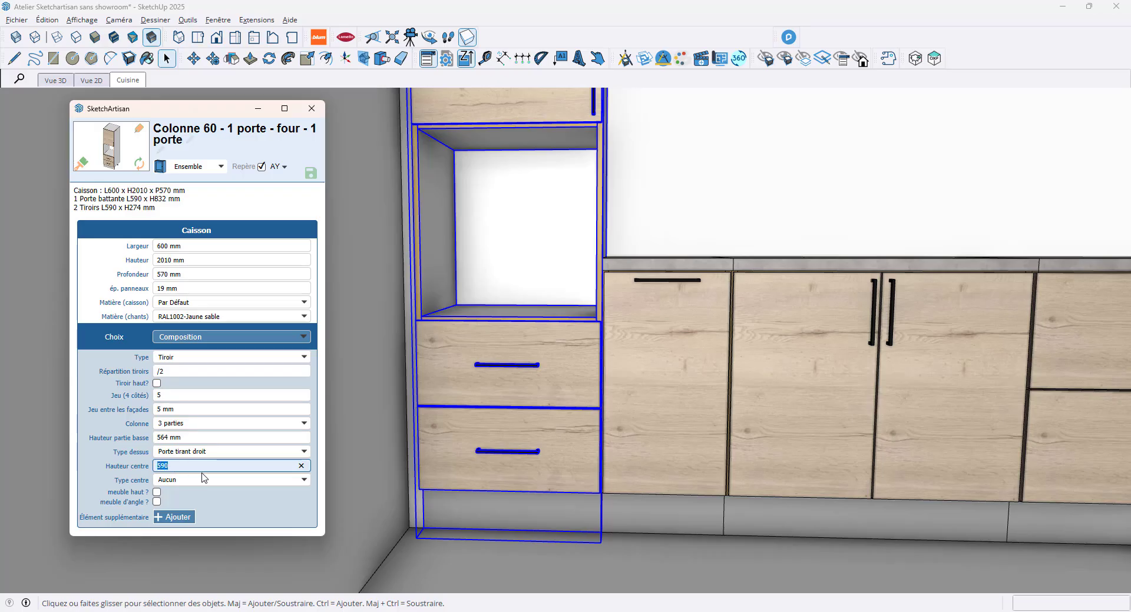
pyautogui.write('991')
pyautogui.press('Return')
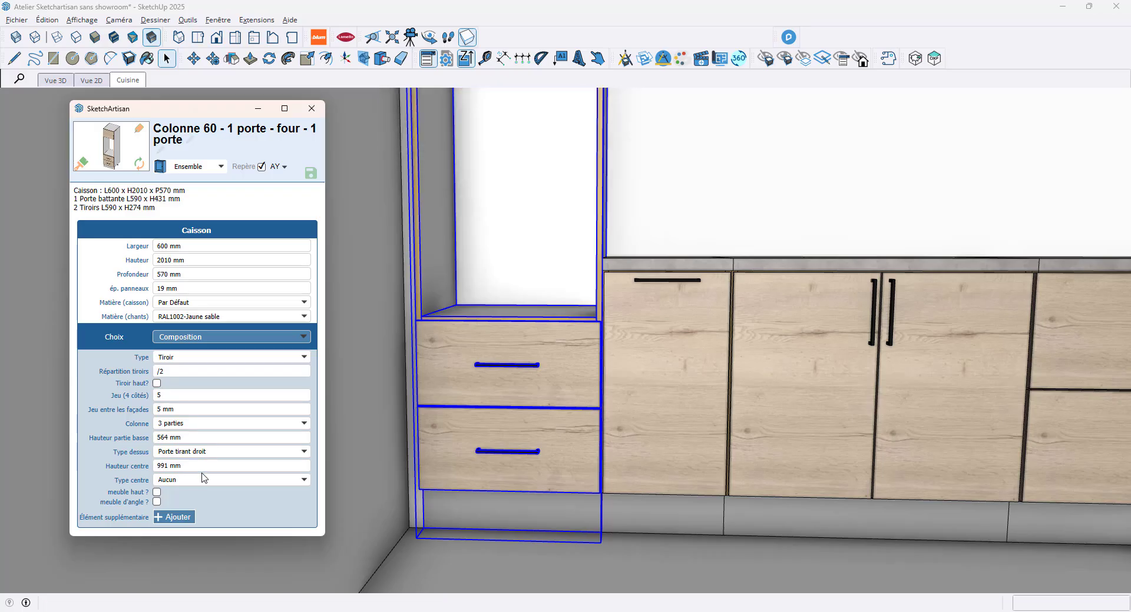
# - Choose the Zone tablettes element from the catalogue's Dressing > Sur-mesure folder as an additional element for the oven column
pyautogui.scroll(-2, 544, 527)
pyautogui.scroll(-1, 533, 469)
pyautogui.moveTo(523, 414); pyautogui.dragTo(506, 443, button='middle')
pyautogui.scroll(-1, 507, 442)
pyautogui.click(174, 517)
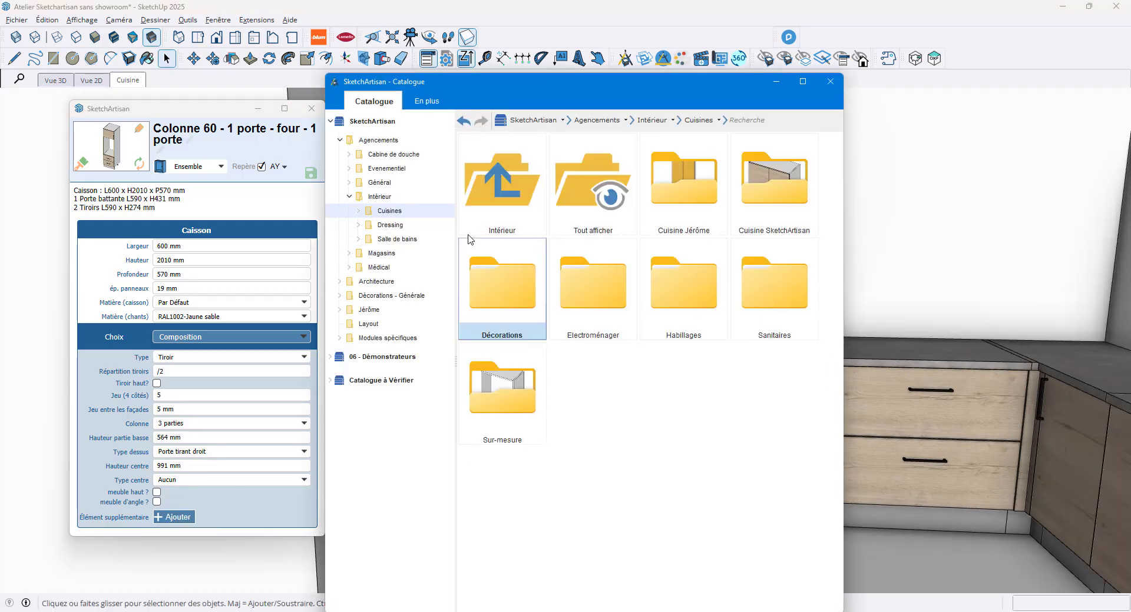
pyautogui.click(389, 225)
pyautogui.doubleClick(783, 291)
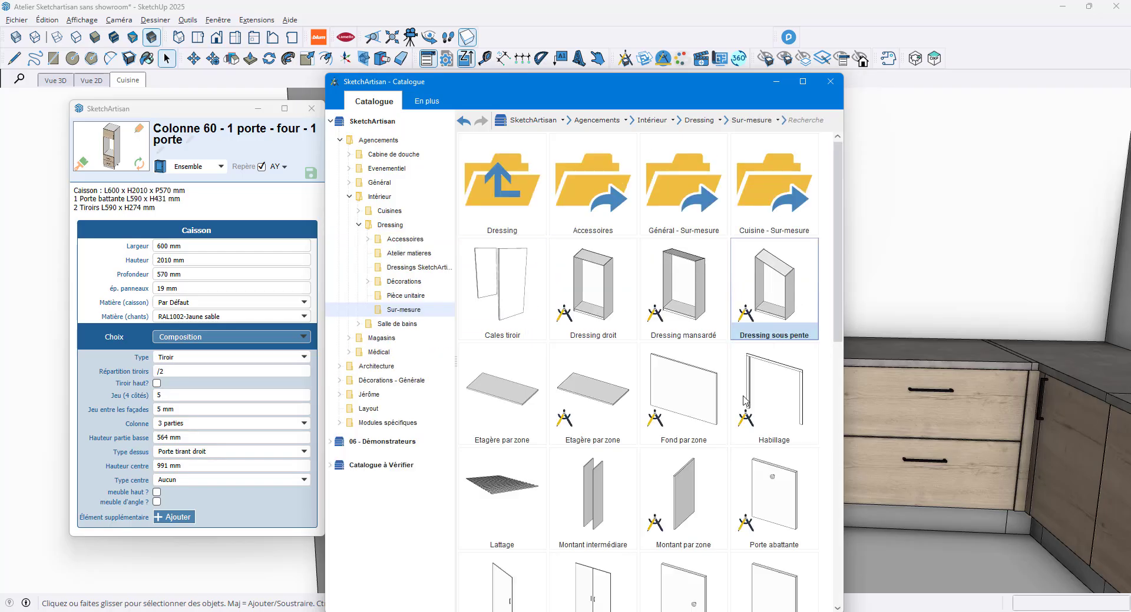
pyautogui.scroll(-3, 712, 427)
pyautogui.doubleClick(711, 425)
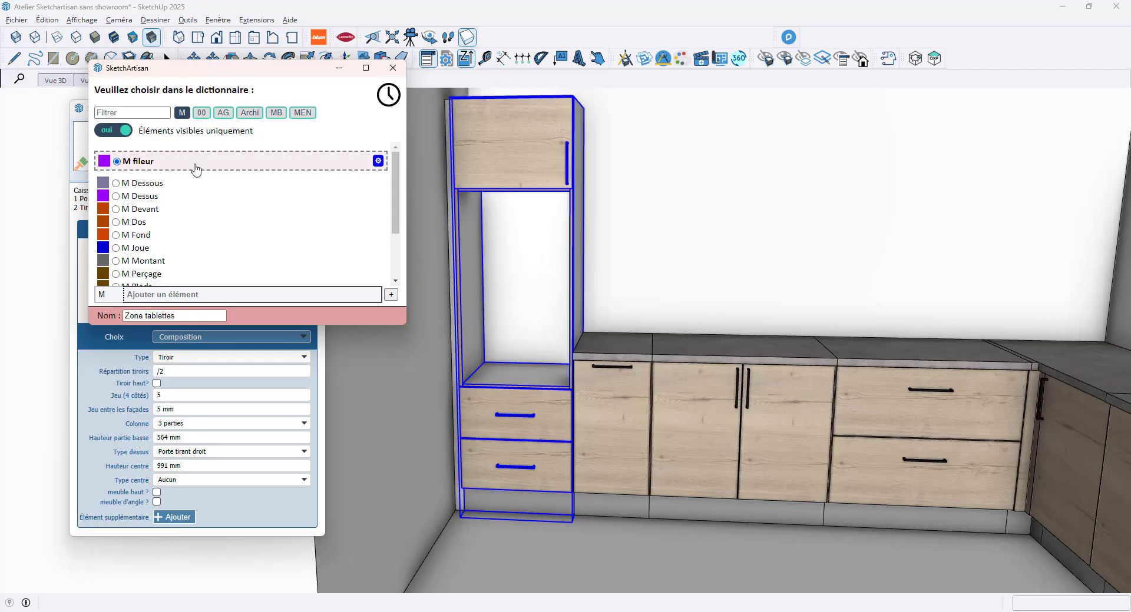
# - Add tablette as a new M dictionary element for the shelf zone and insert the zone in the column's open centre section
pyautogui.scroll(-1, 197, 183)
pyautogui.click(170, 295)
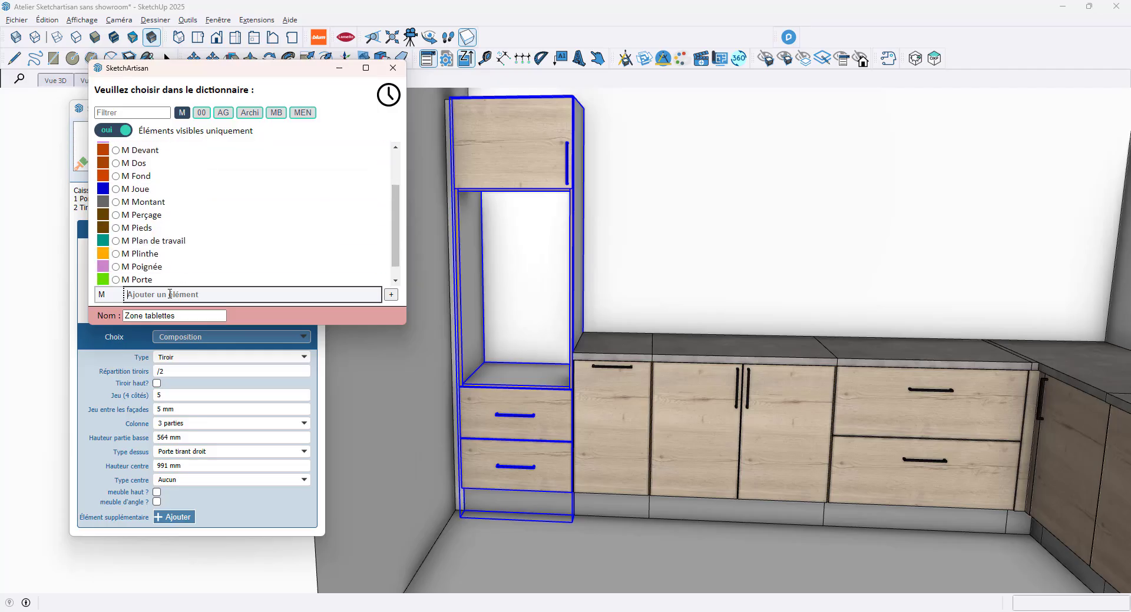
pyautogui.write('tab')
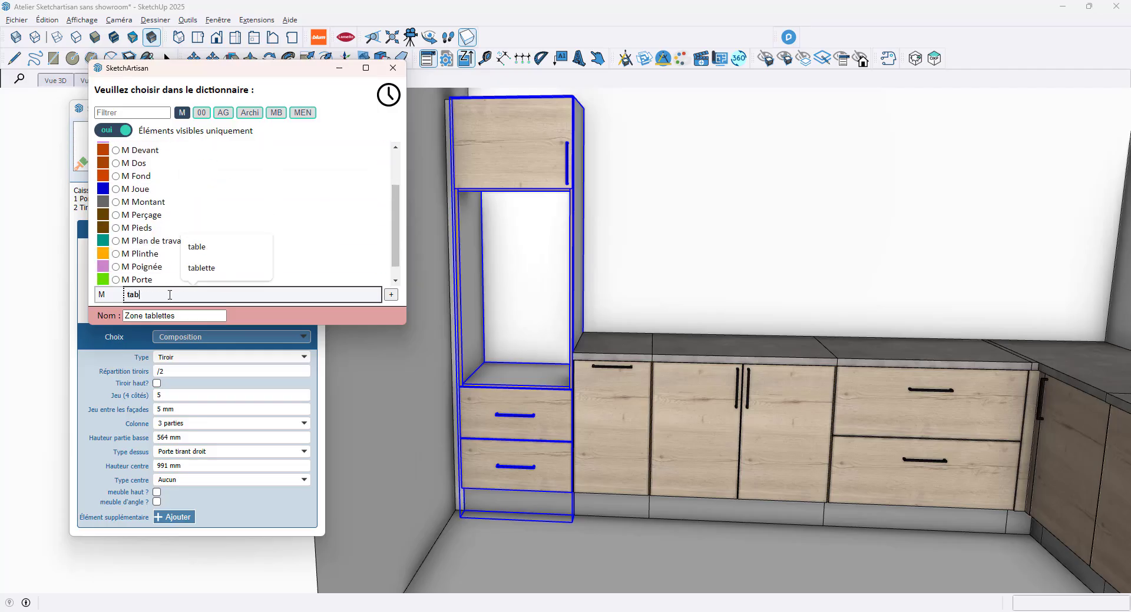
pyautogui.write('le')
pyautogui.press('Return')
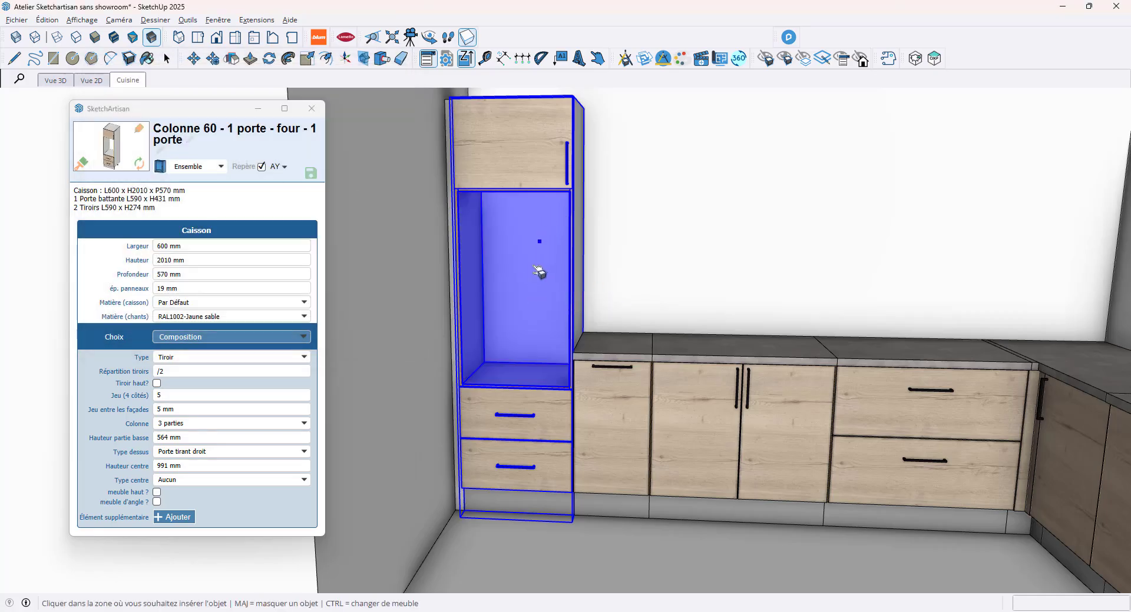
pyautogui.click(545, 295)
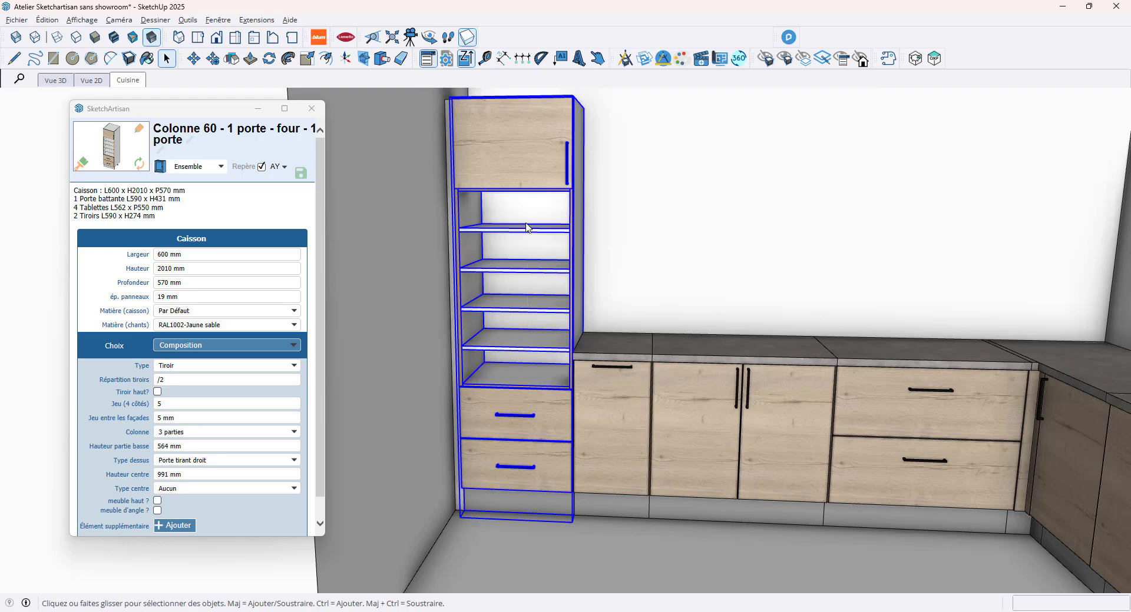
# - Edit the inserted shelves so their distribution is 590, and return to the oven column's settings
pyautogui.scroll(-1, 175, 519)
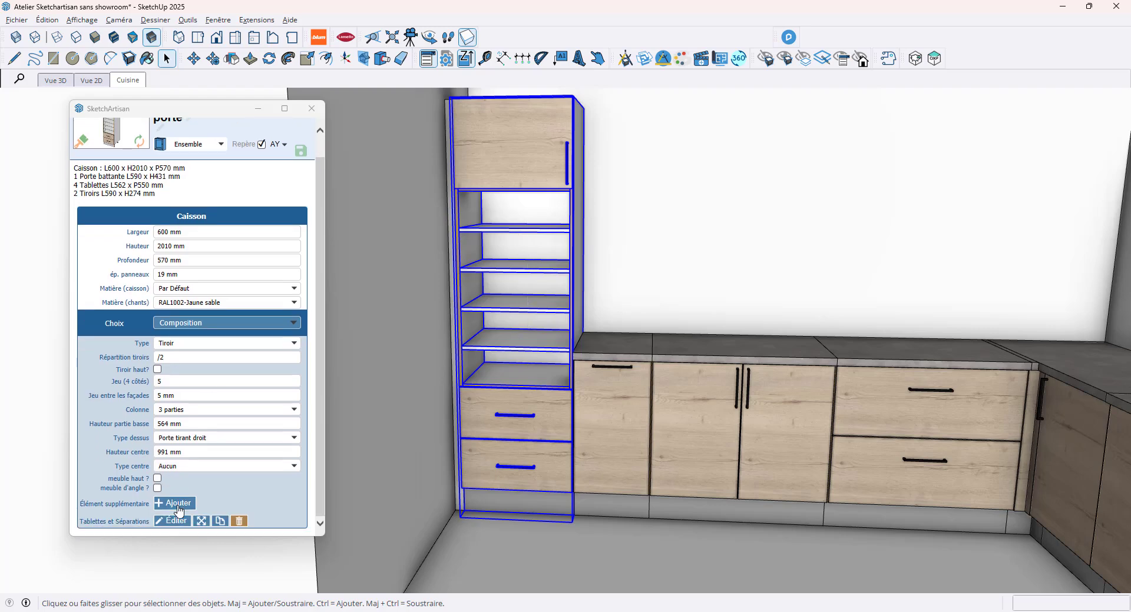
pyautogui.click(174, 521)
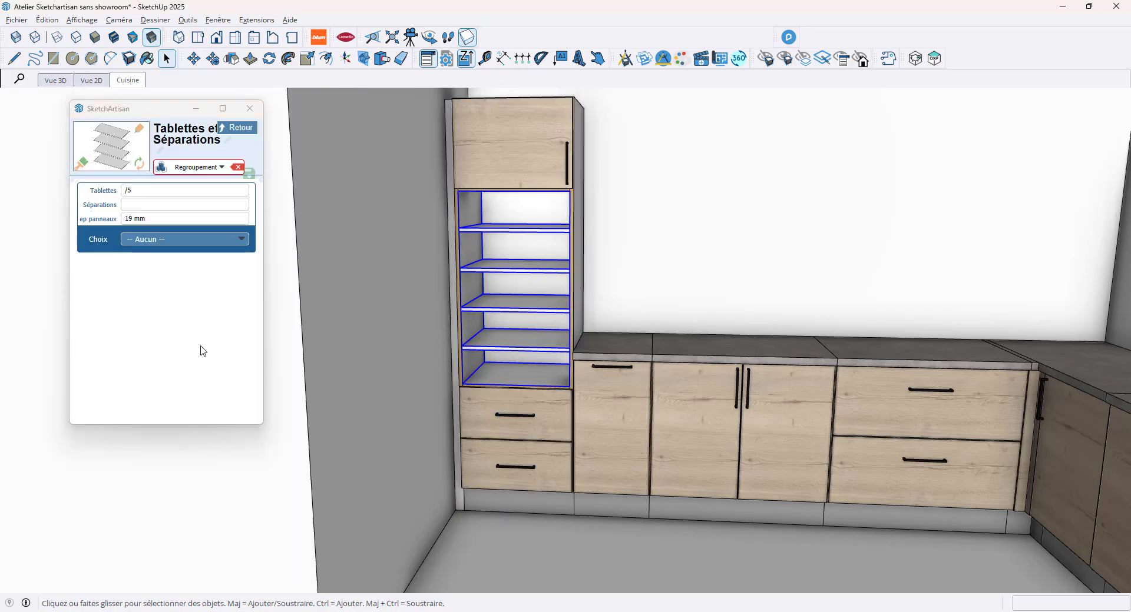
pyautogui.moveTo(137, 191); pyautogui.dragTo(120, 195)
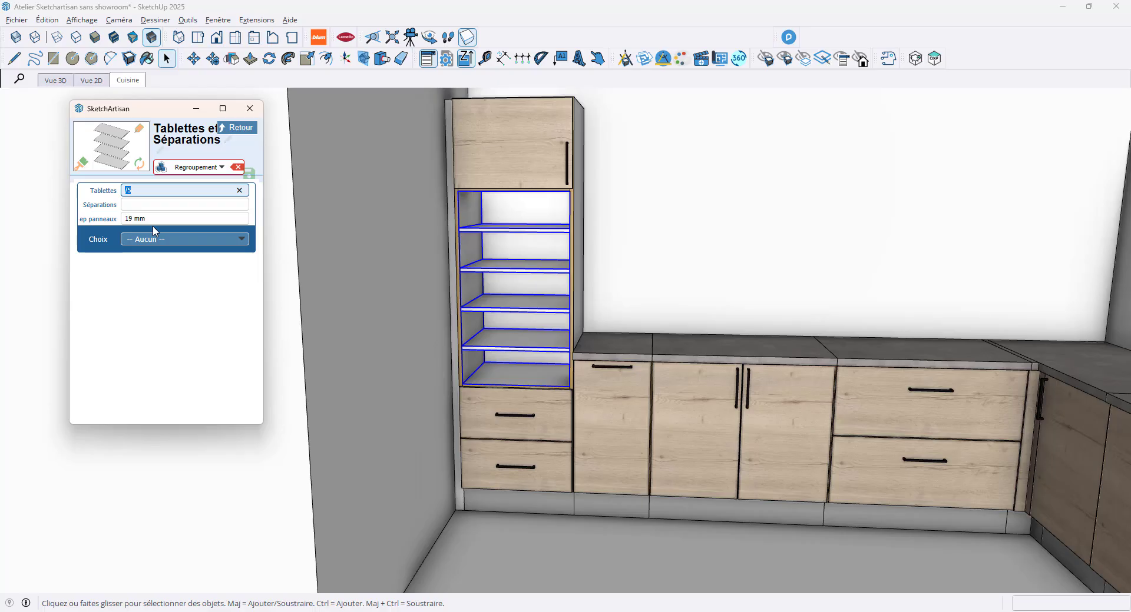
pyautogui.press('Return')
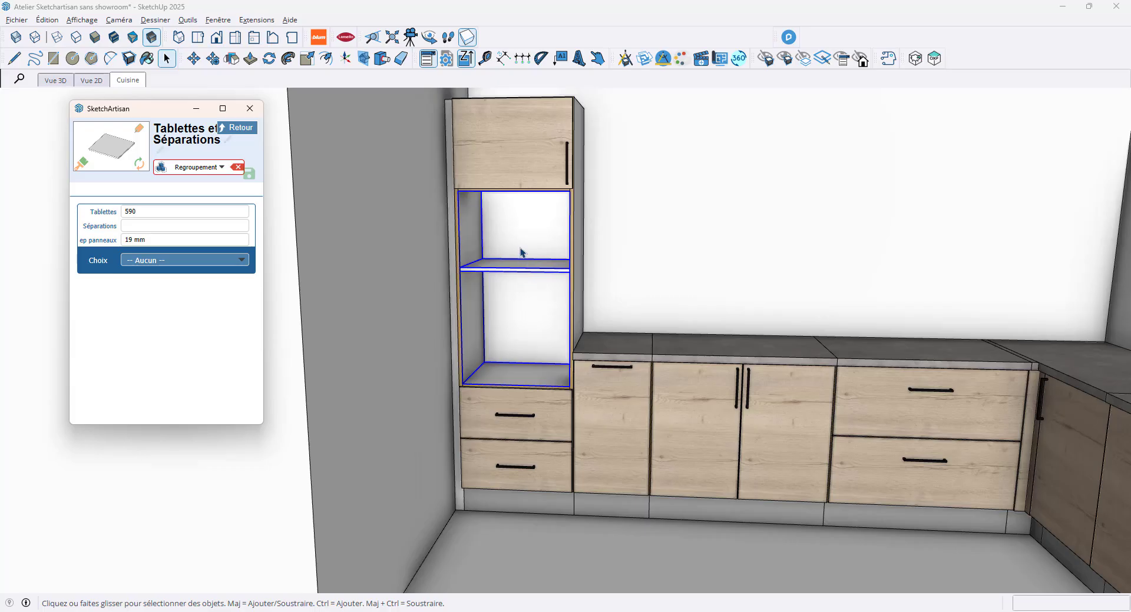
pyautogui.click(238, 128)
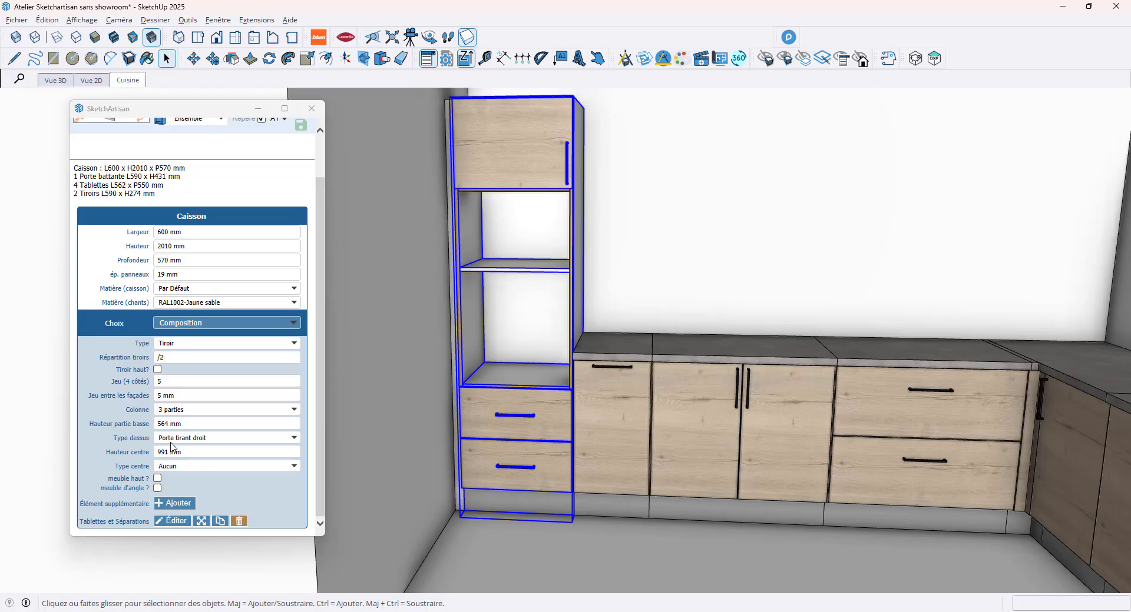
# - Choose the micro-ondes AEG MC2665EM from the catalogue's Electroménager > AEG - Electrolux > Four Micro-onde folder as an additional element
pyautogui.click(182, 505)
pyautogui.click(358, 211)
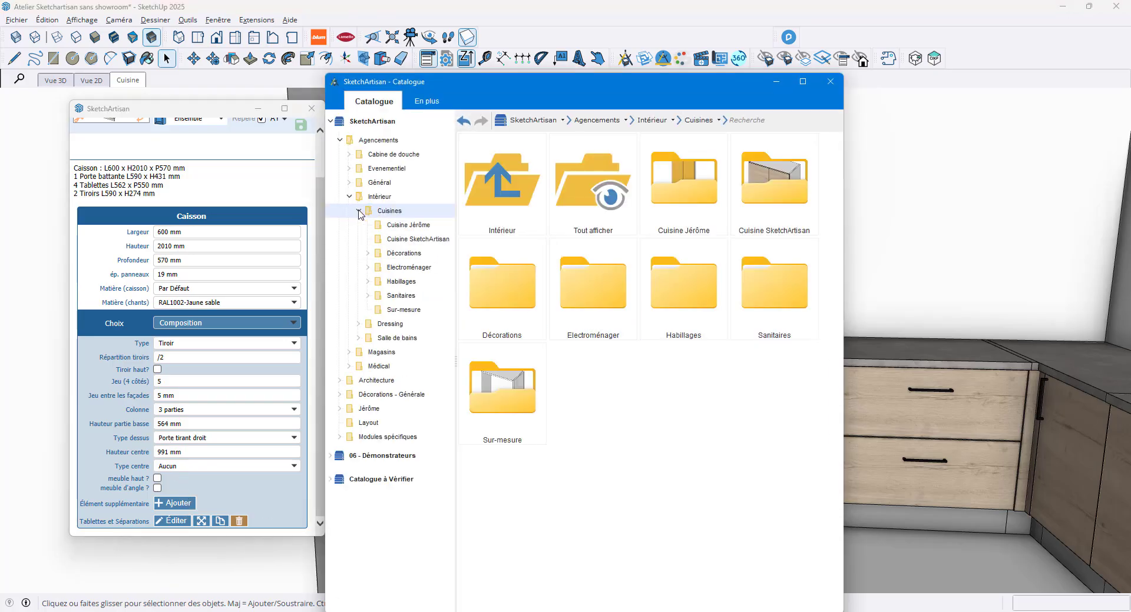
pyautogui.click(369, 267)
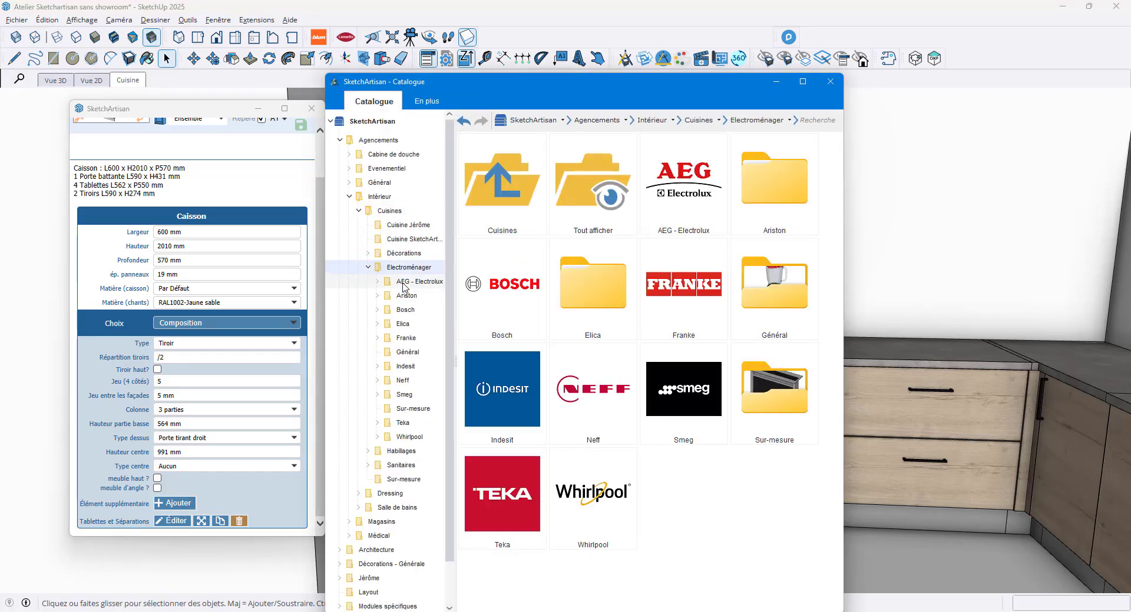
pyautogui.click(404, 285)
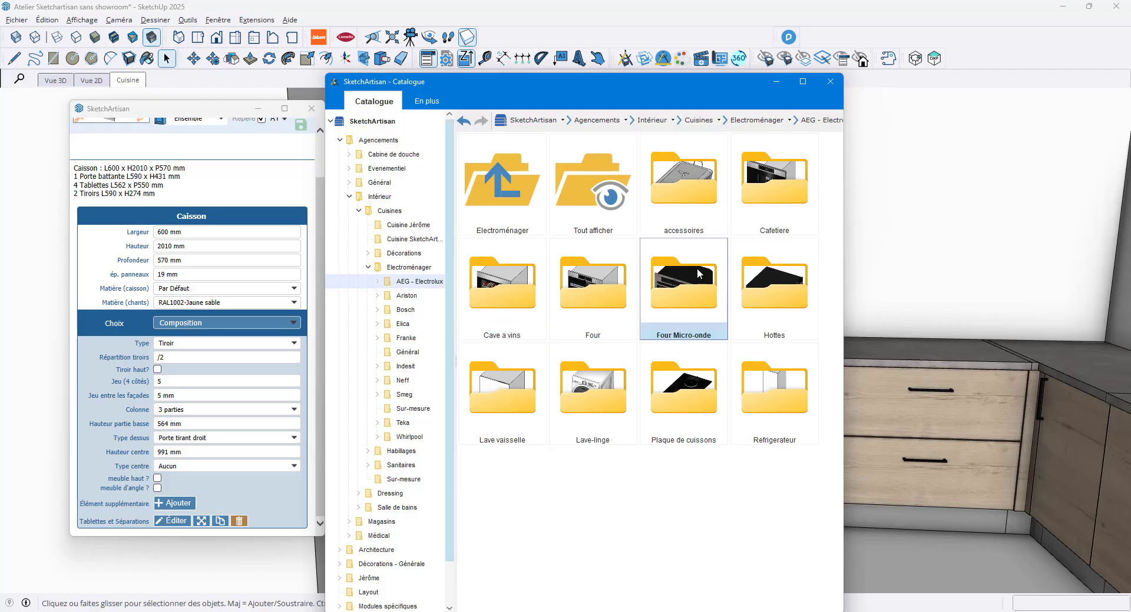
pyautogui.doubleClick(677, 318)
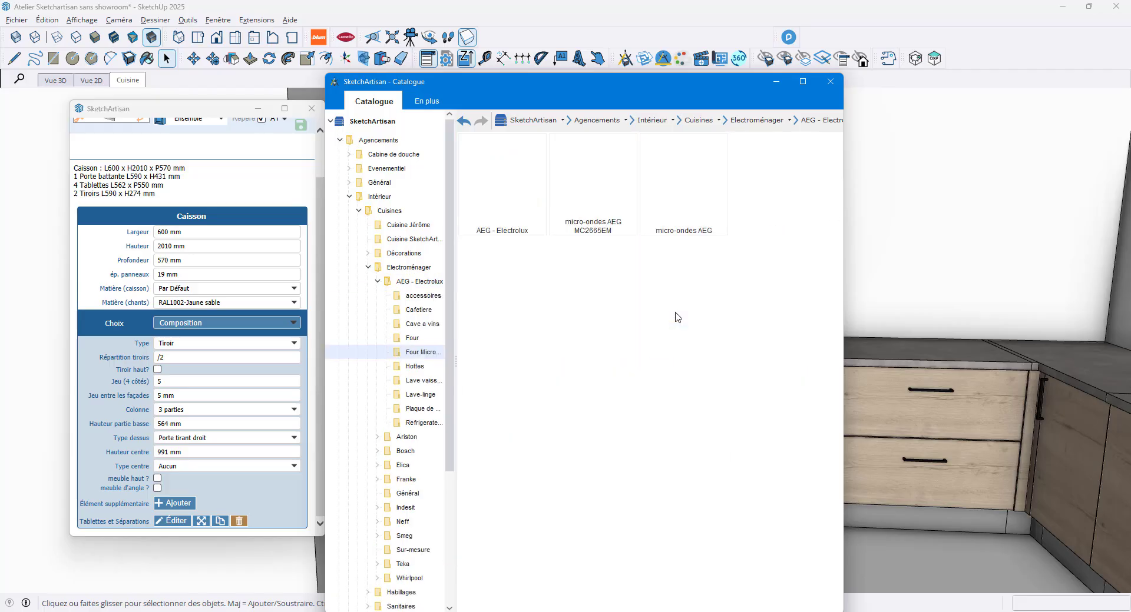
pyautogui.doubleClick(597, 209)
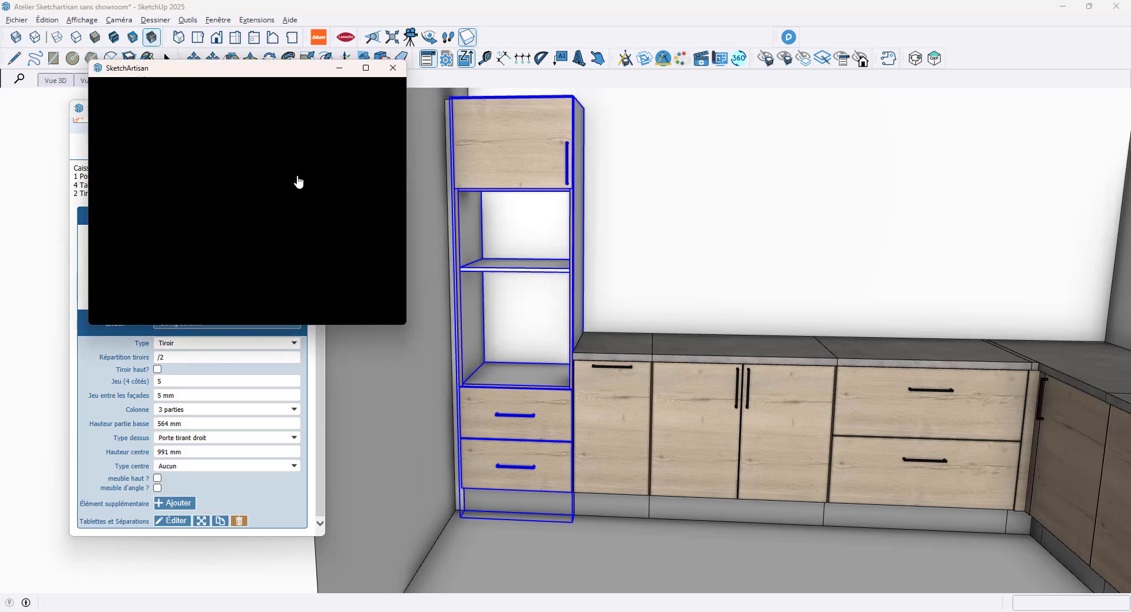
# - Classify the microwave with the dictionary's 00 group shown and insert it in the compartment above the column's shelf
pyautogui.click(202, 112)
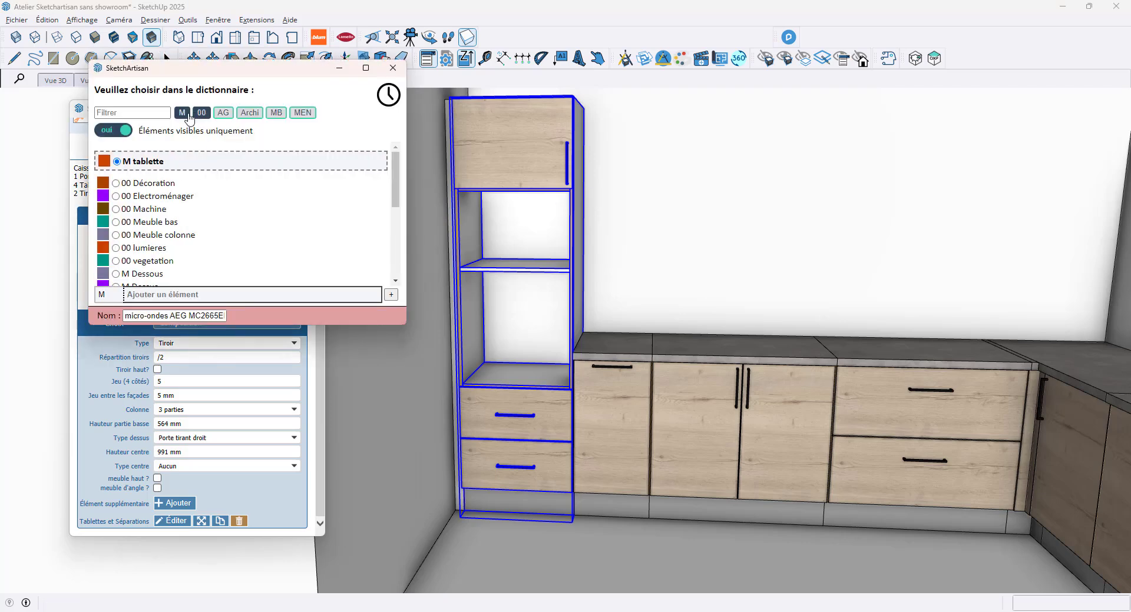
pyautogui.click(173, 167)
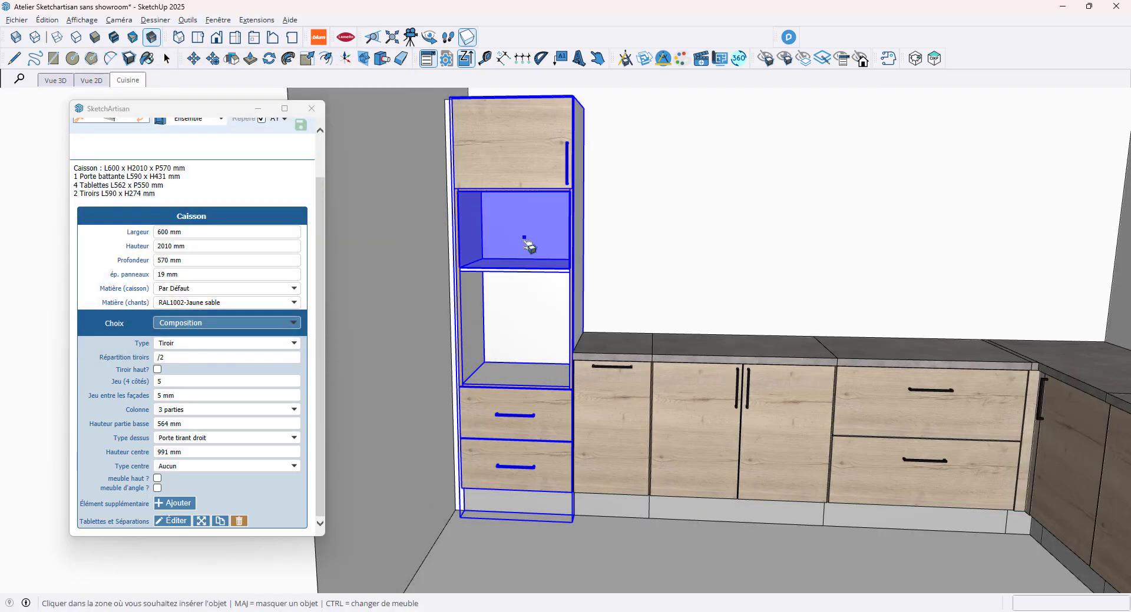
pyautogui.click(532, 302)
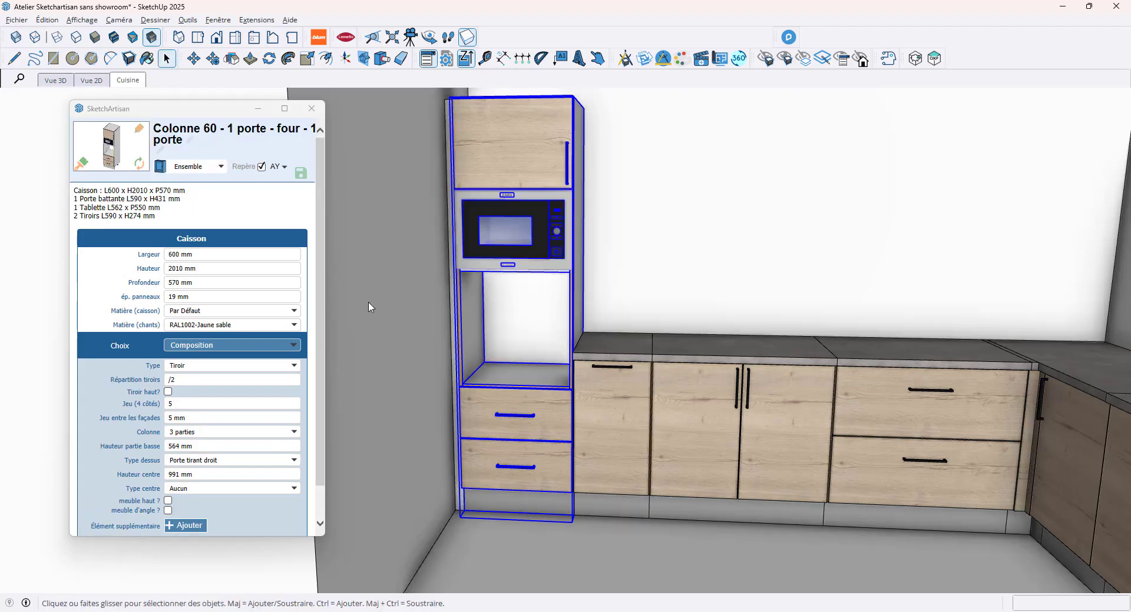
# - Add an AEG - Electrolux oven from the catalogue's Four folder and insert it in the column compartment below the microwave
pyautogui.click(199, 526)
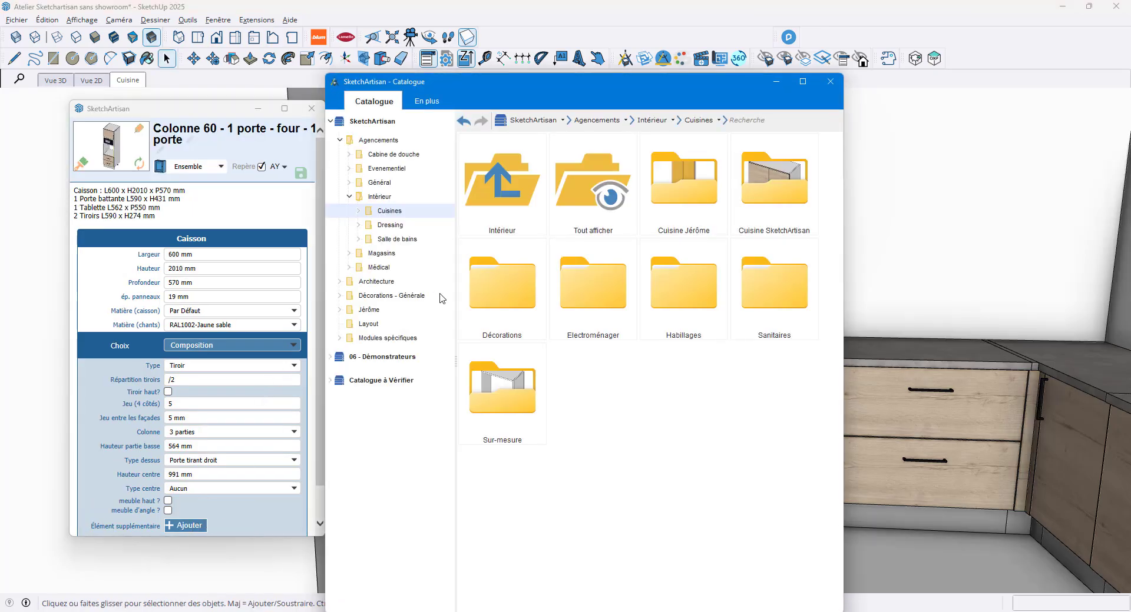
pyautogui.click(359, 211)
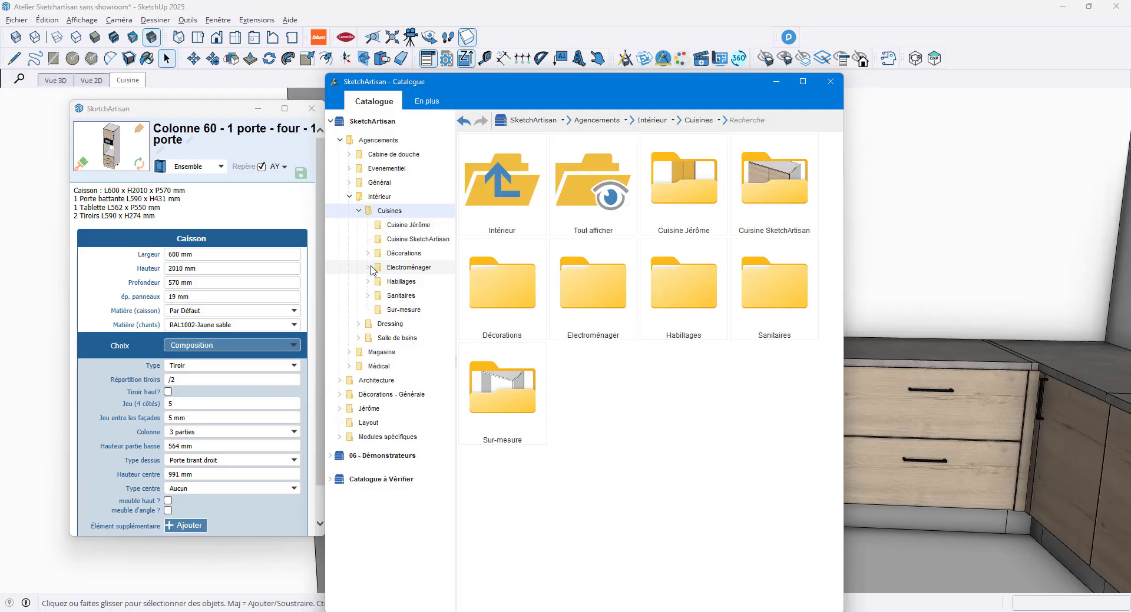
pyautogui.click(371, 267)
pyautogui.click(418, 281)
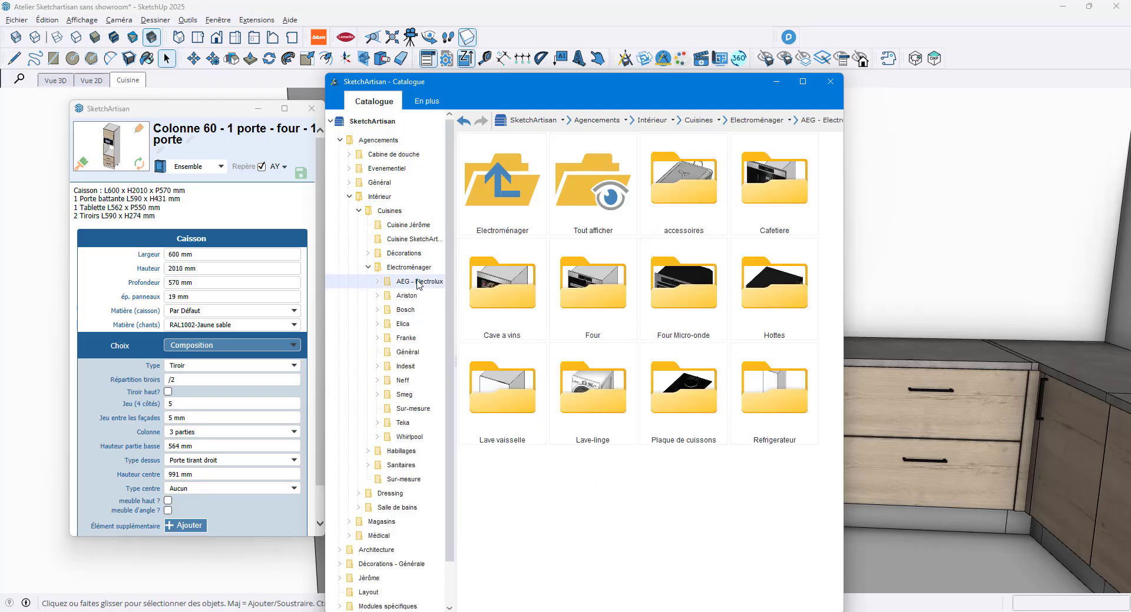
pyautogui.doubleClick(602, 291)
pyautogui.doubleClick(774, 183)
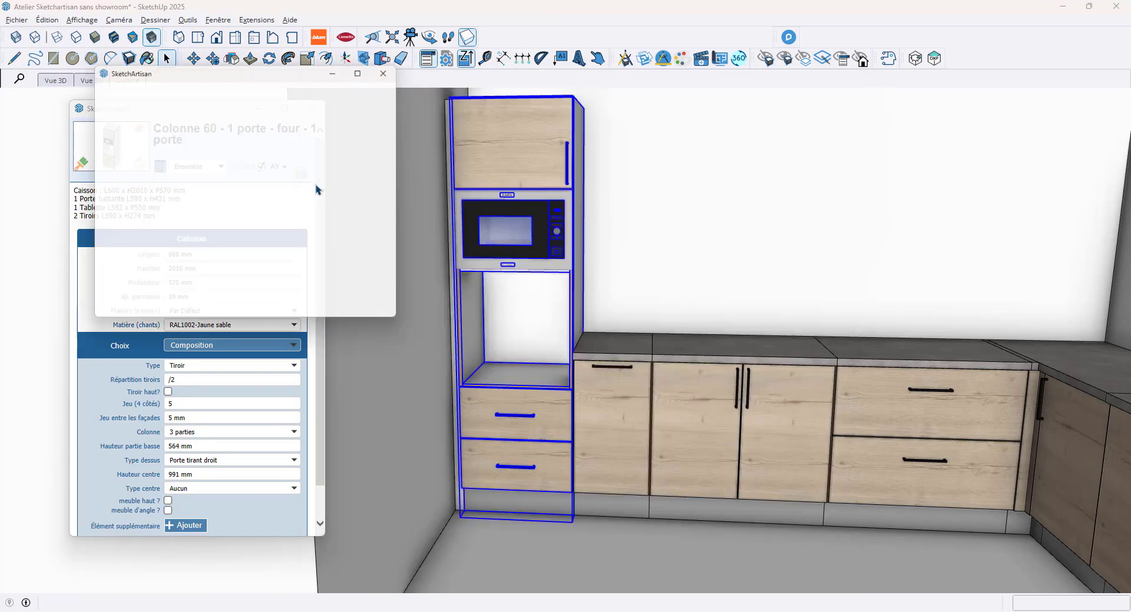
pyautogui.click(172, 167)
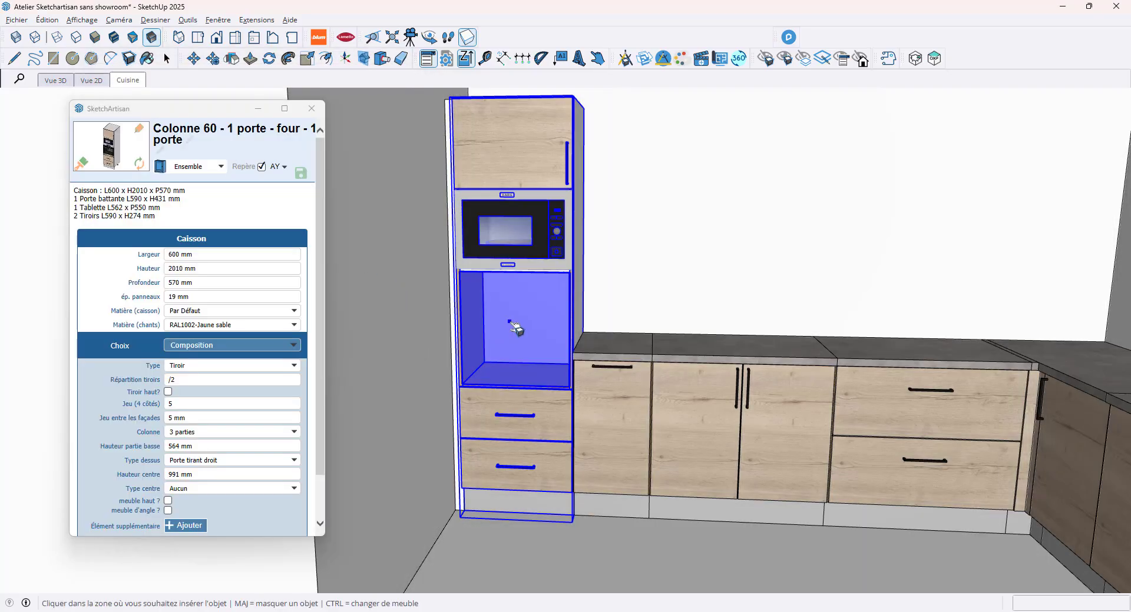
pyautogui.click(514, 327)
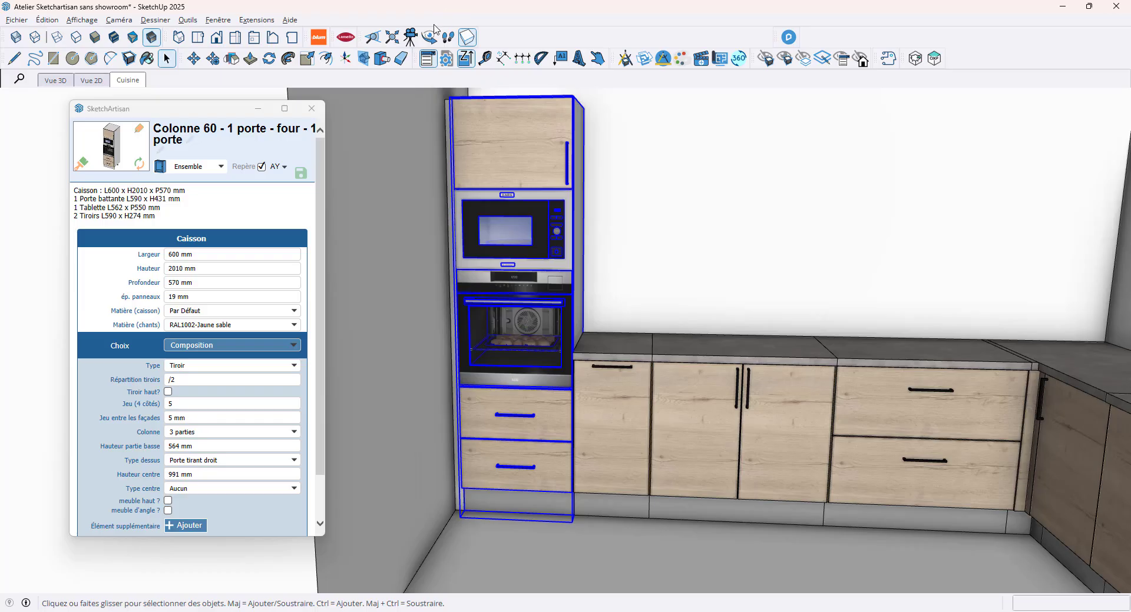
# - Deselect the column and use the interaction tool to open its oven, its microwave and its lower drawer
pyautogui.click(598, 247)
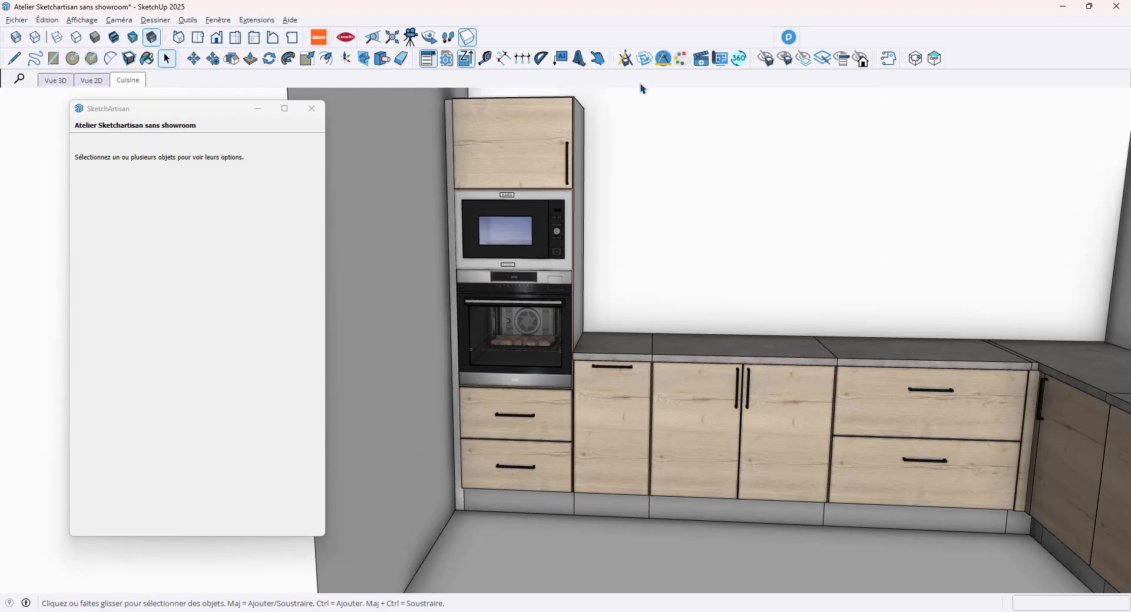
pyautogui.click(600, 61)
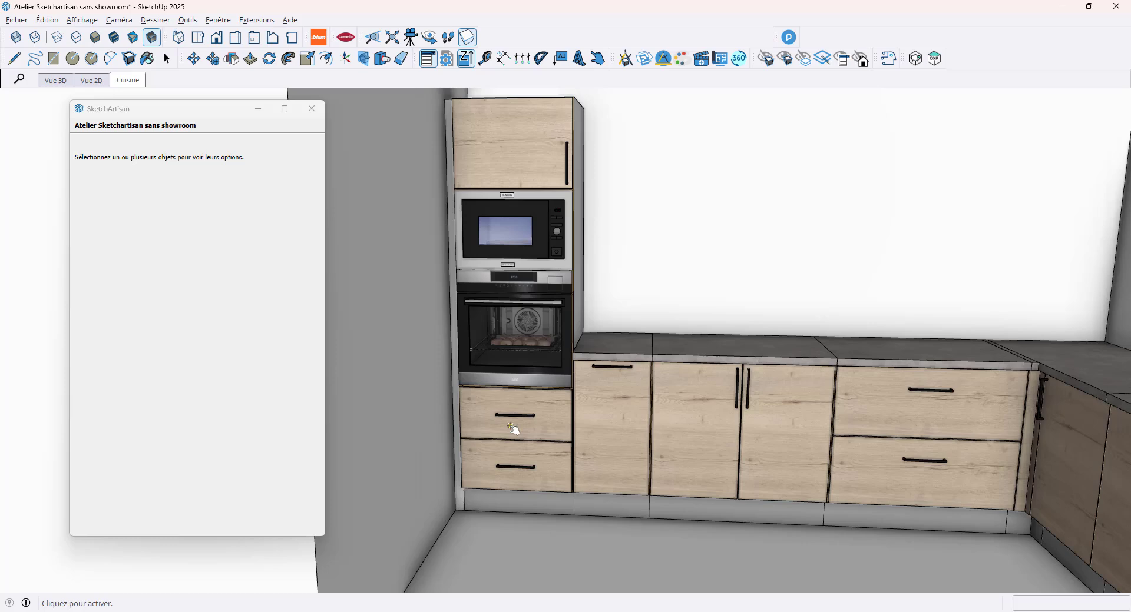
pyautogui.click(531, 337)
pyautogui.click(539, 234)
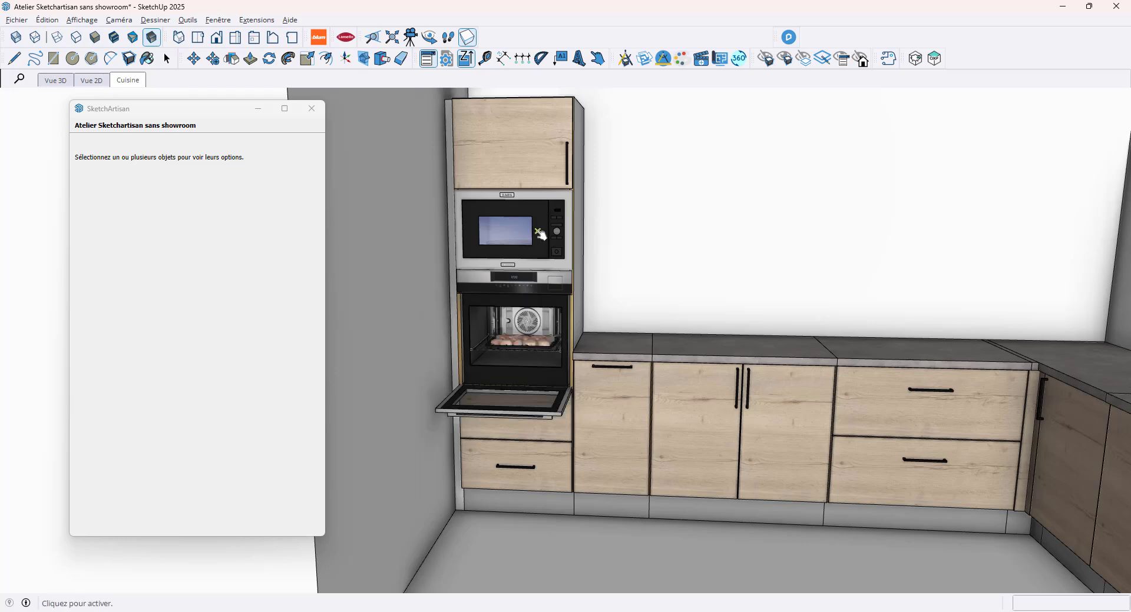
pyautogui.click(551, 463)
# - Open the narrow base unit's front and the adjacent left door, and open and close the wide unit's lower drawer
pyautogui.click(642, 451)
pyautogui.click(715, 449)
pyautogui.click(876, 477)
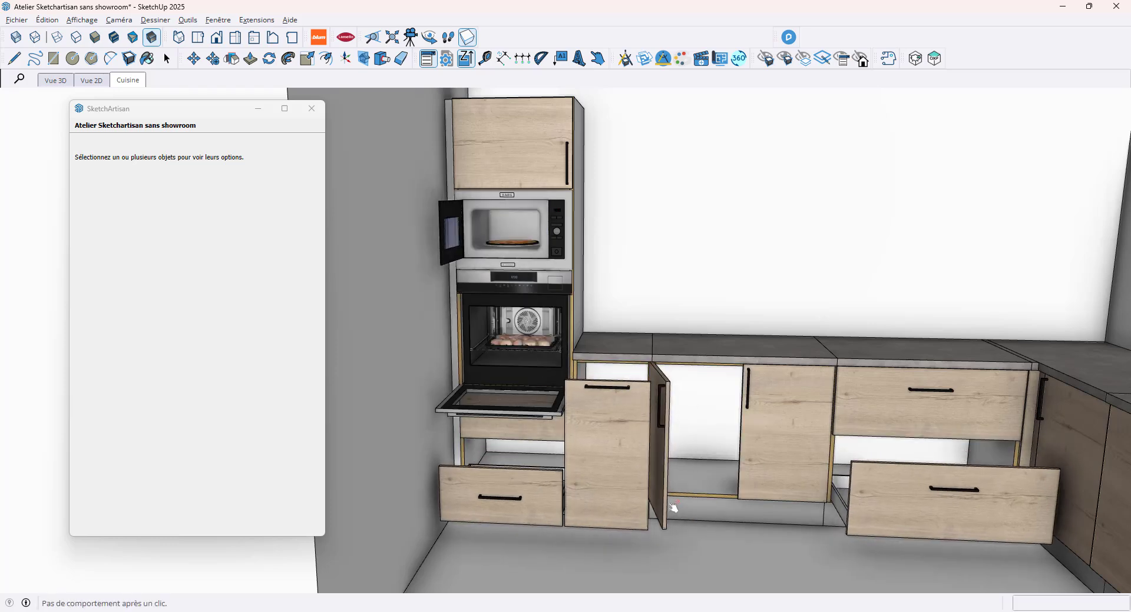
pyautogui.click(939, 519)
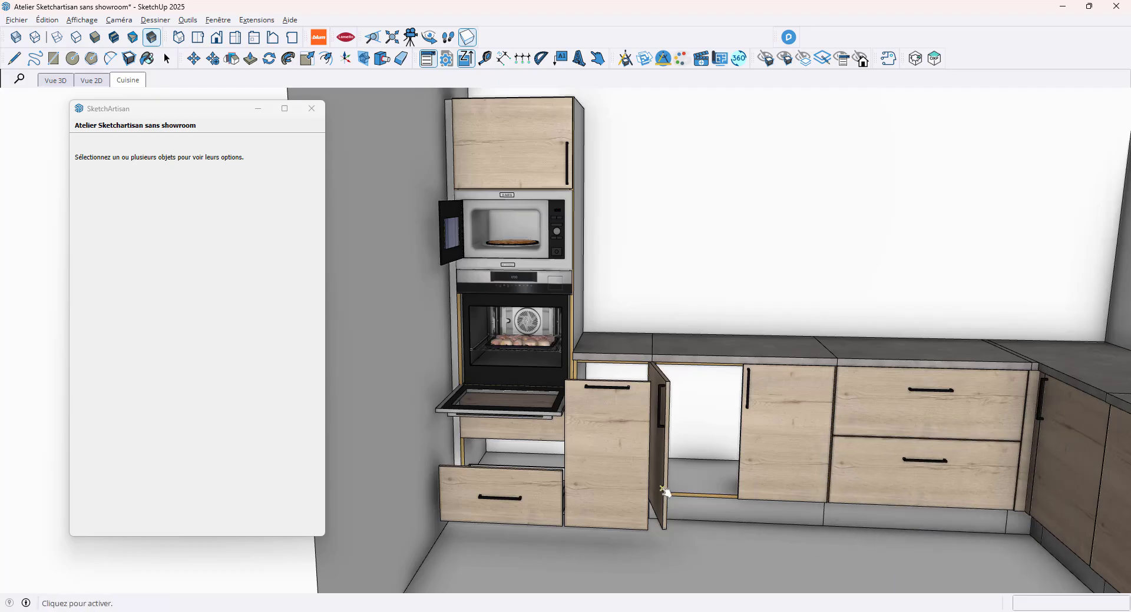
# - Close the open base-unit door, the narrow unit's front, the column's lower drawer, the oven and the microwave
pyautogui.click(658, 448)
pyautogui.click(607, 465)
pyautogui.click(501, 496)
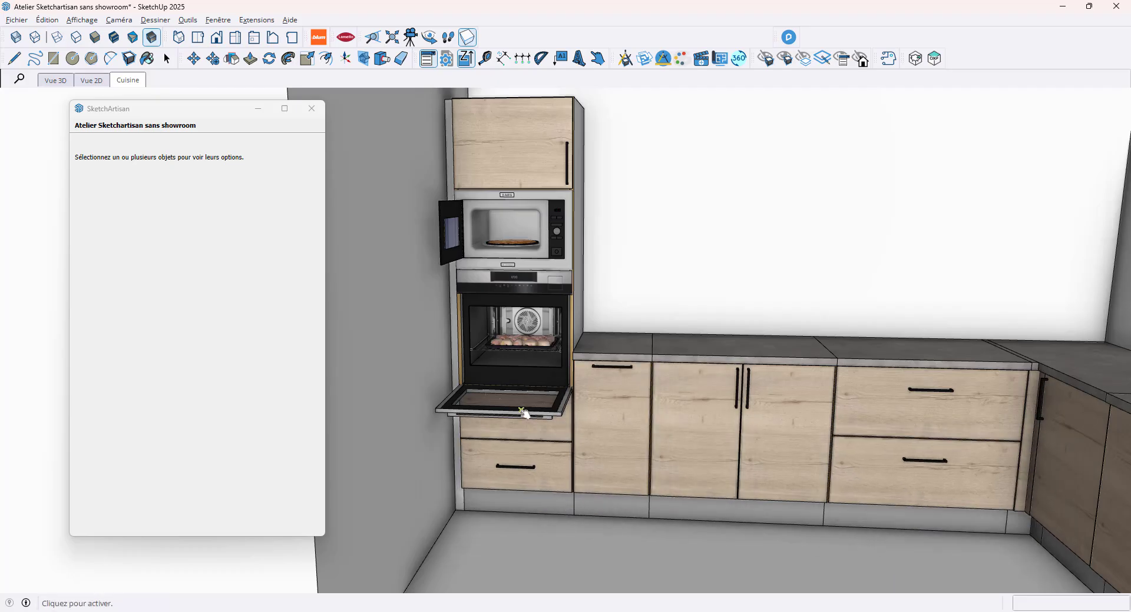
pyautogui.click(501, 405)
pyautogui.click(451, 248)
pyautogui.press('space')
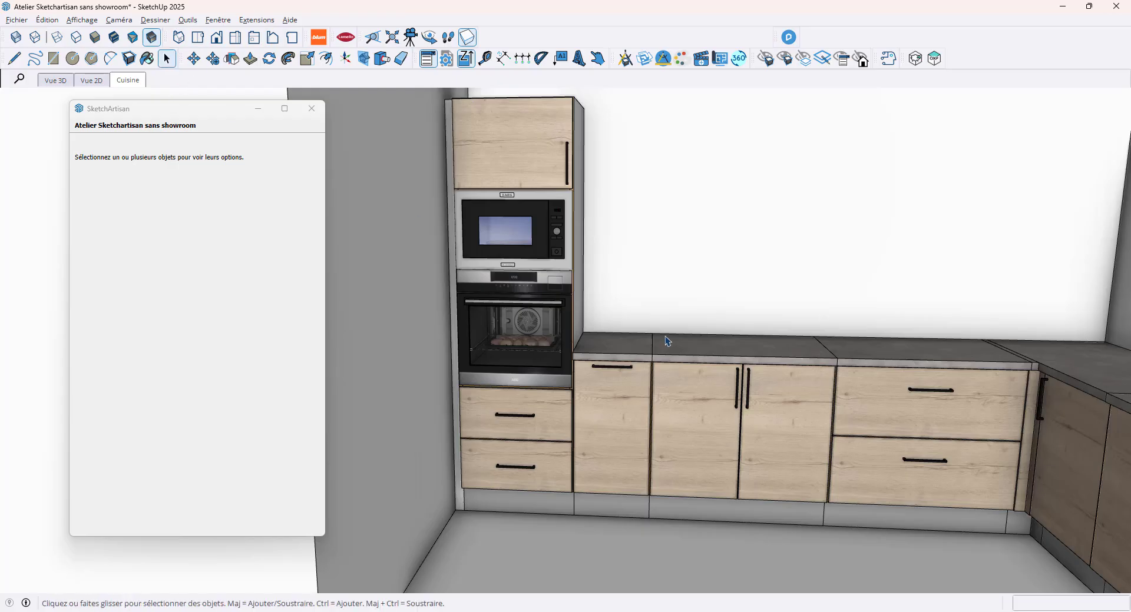
# - Choose the Table induction AEG HKP85410FB from the catalogue's AEG - Electrolux hob folder and classify it as 00 Electroménager
pyautogui.moveTo(677, 345); pyautogui.dragTo(712, 370, button='middle')
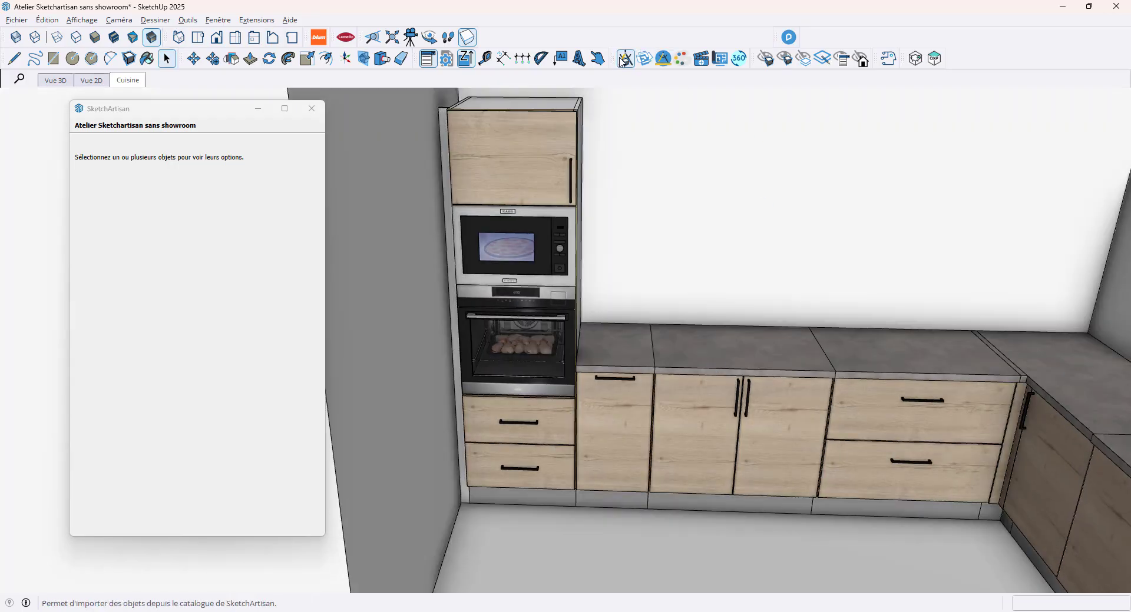
pyautogui.click(625, 58)
pyautogui.click(350, 183)
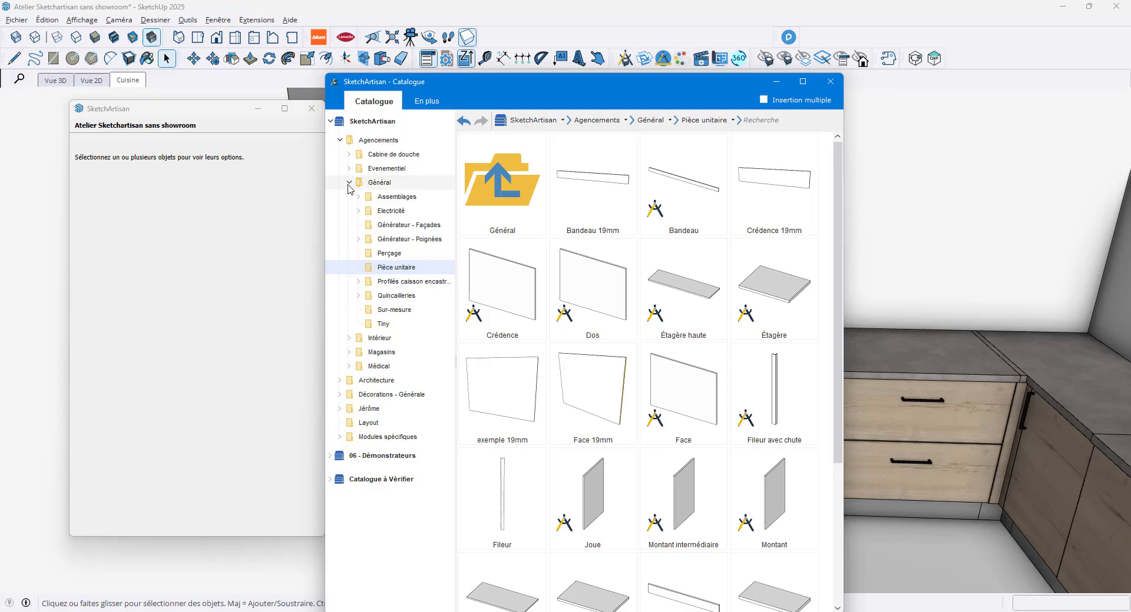
pyautogui.click(349, 197)
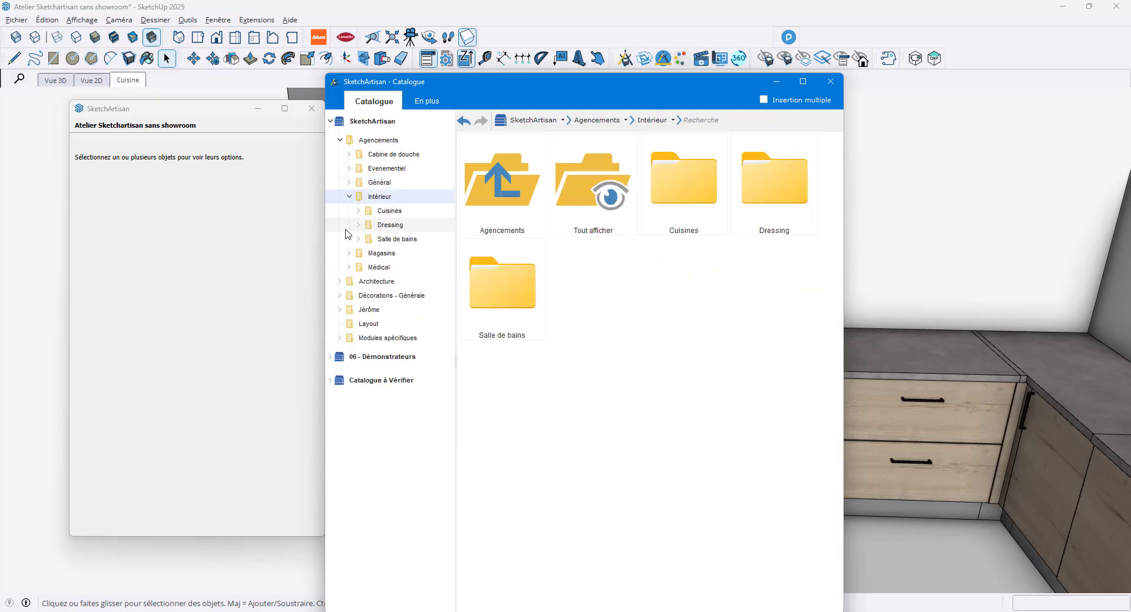
pyautogui.click(359, 211)
pyautogui.click(367, 268)
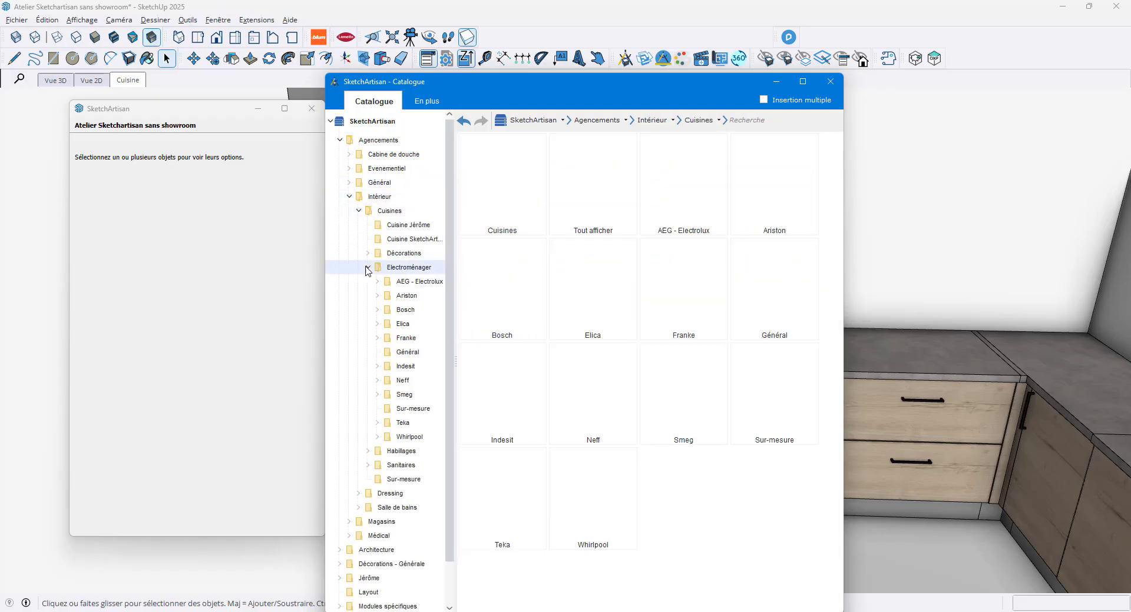
pyautogui.click(376, 282)
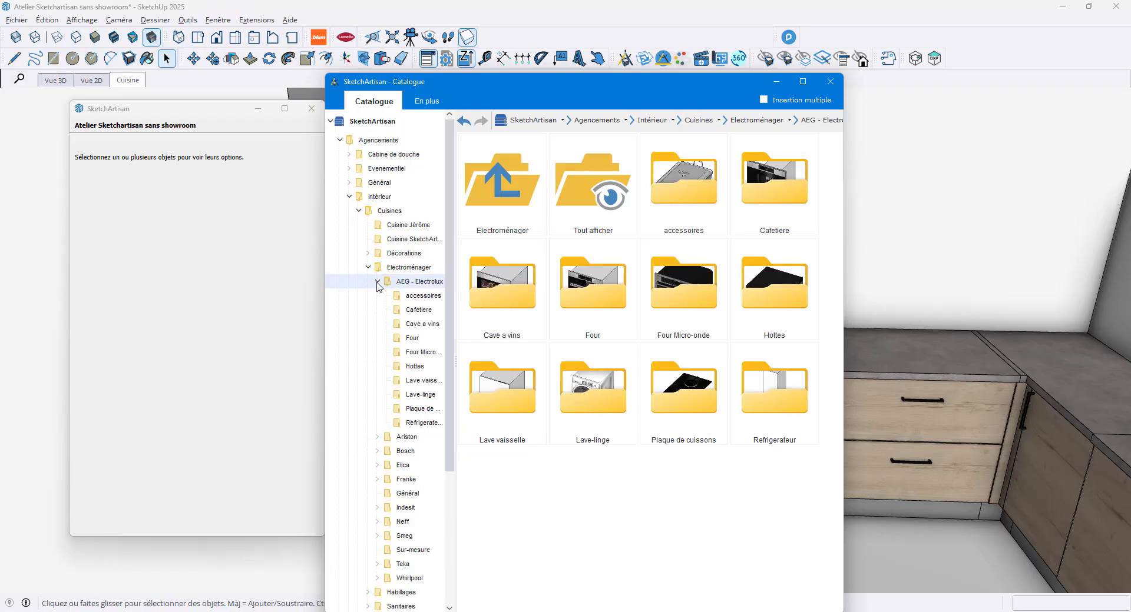
pyautogui.click(430, 409)
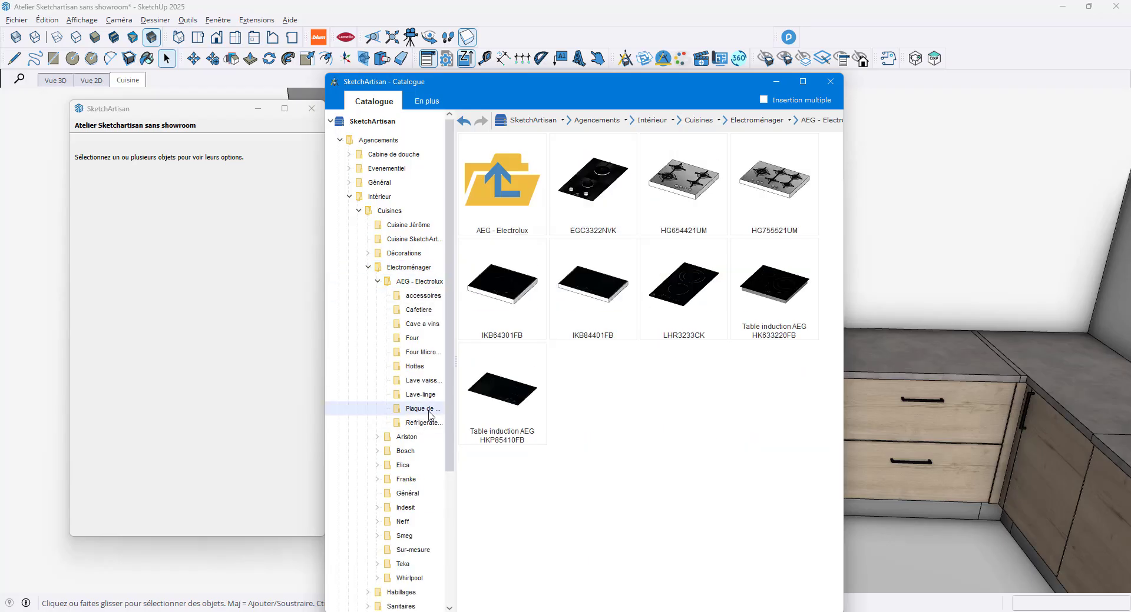
pyautogui.click(501, 416)
pyautogui.doubleClick(505, 407)
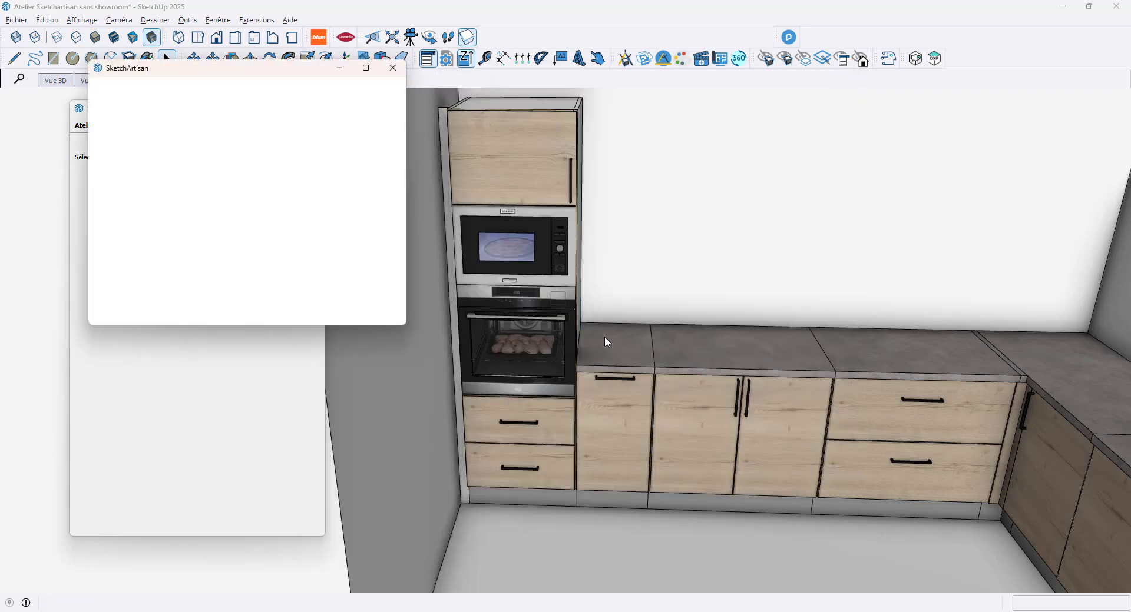
pyautogui.click(175, 164)
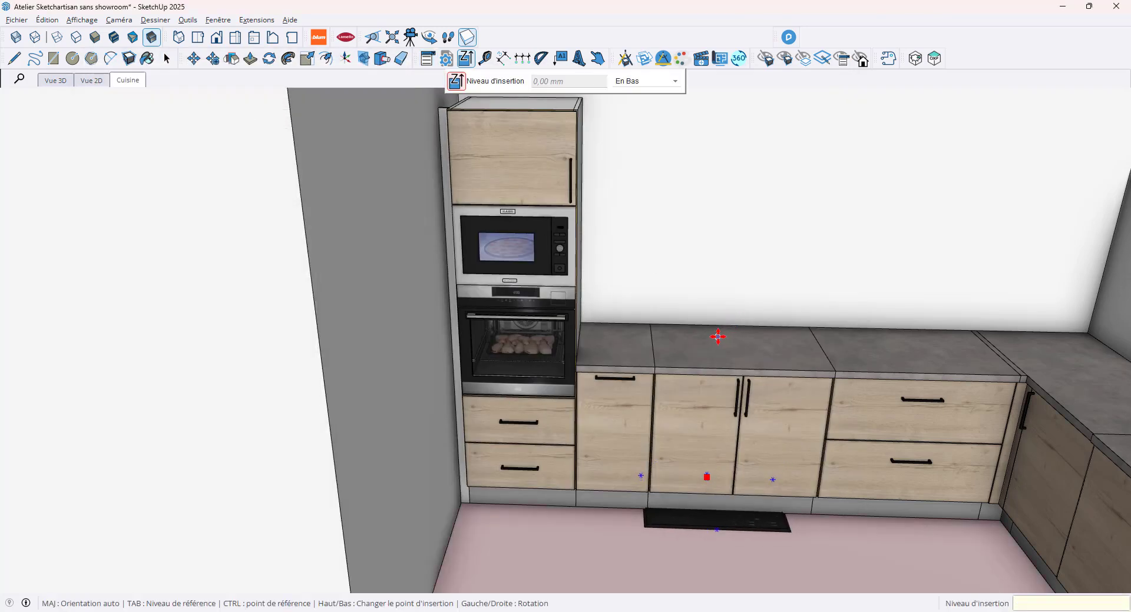
# - Place the induction hob 50 mm forward from the rear-edge midpoint of the worktop above the two-door base unit
pyautogui.scroll(1, 725, 336)
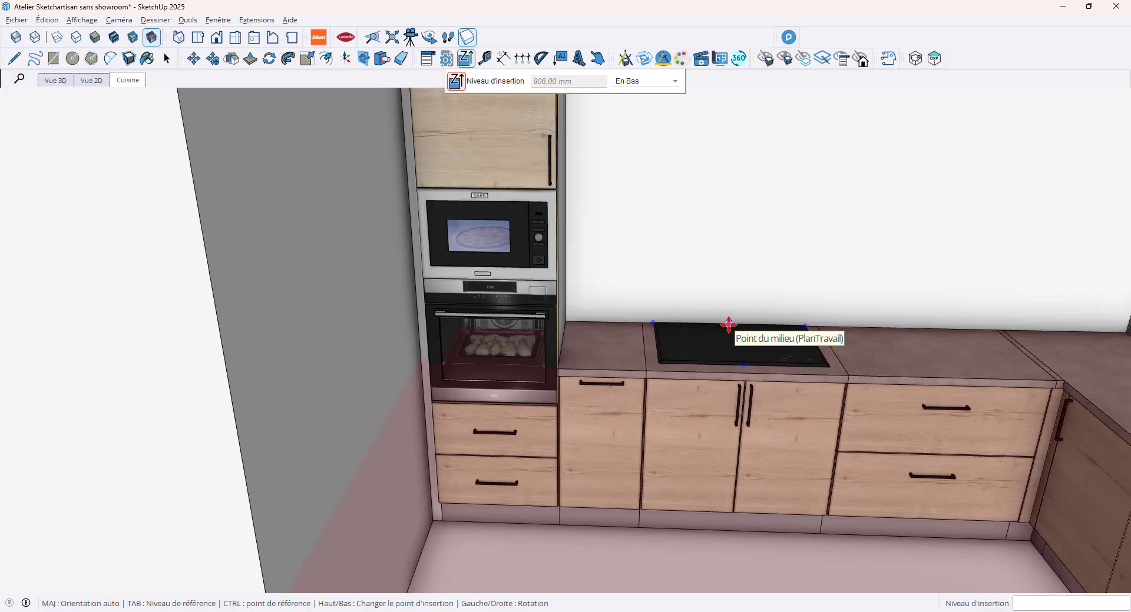
pyautogui.click(729, 325)
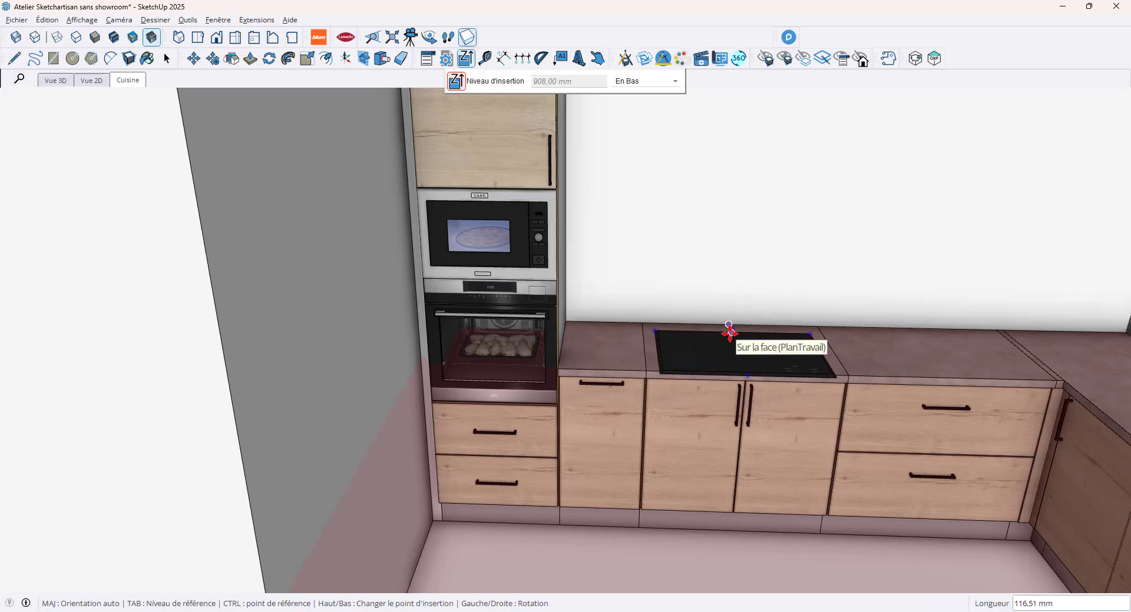
pyautogui.write('50')
pyautogui.press('Return')
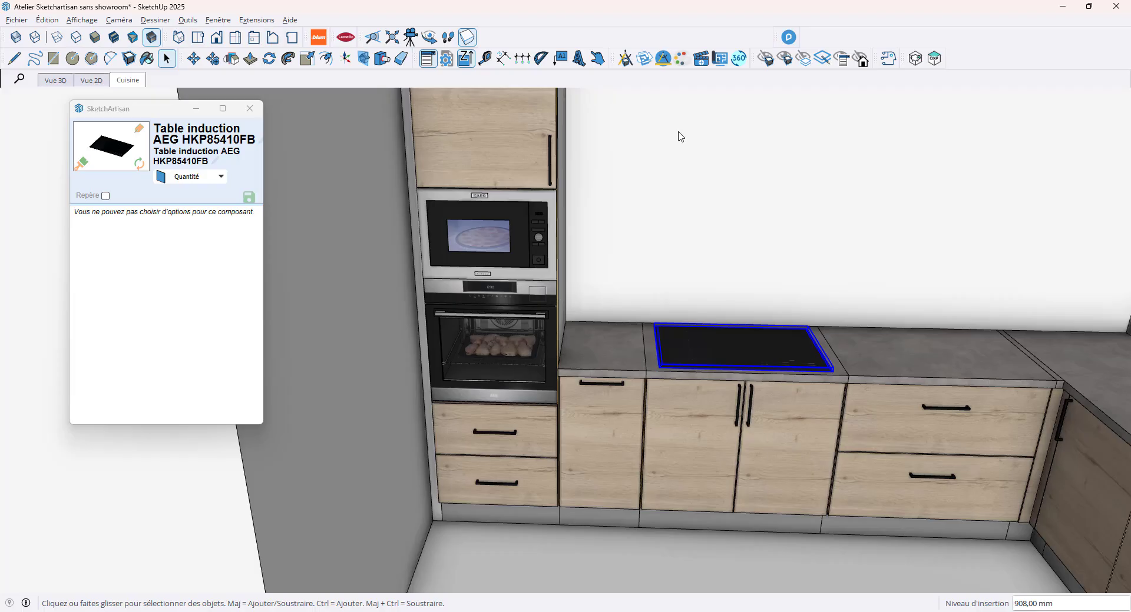
# - Choose the Fond de Hotte from the catalogue's Habillages PIXPANO folder and classify it under a new 00 dictionary entry named habillage
pyautogui.click(625, 58)
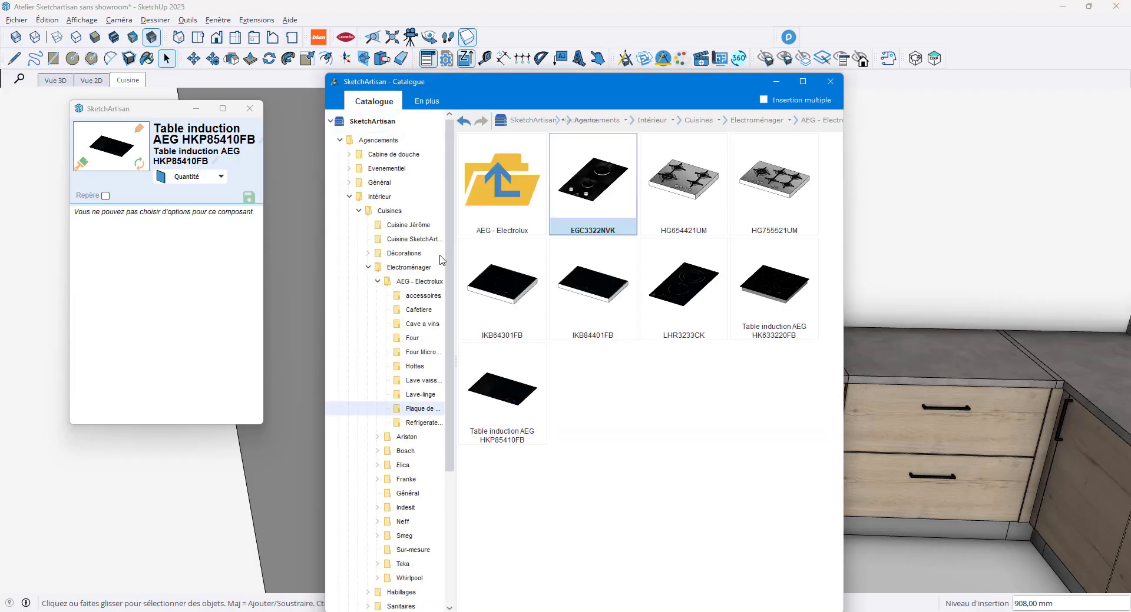
pyautogui.click(378, 282)
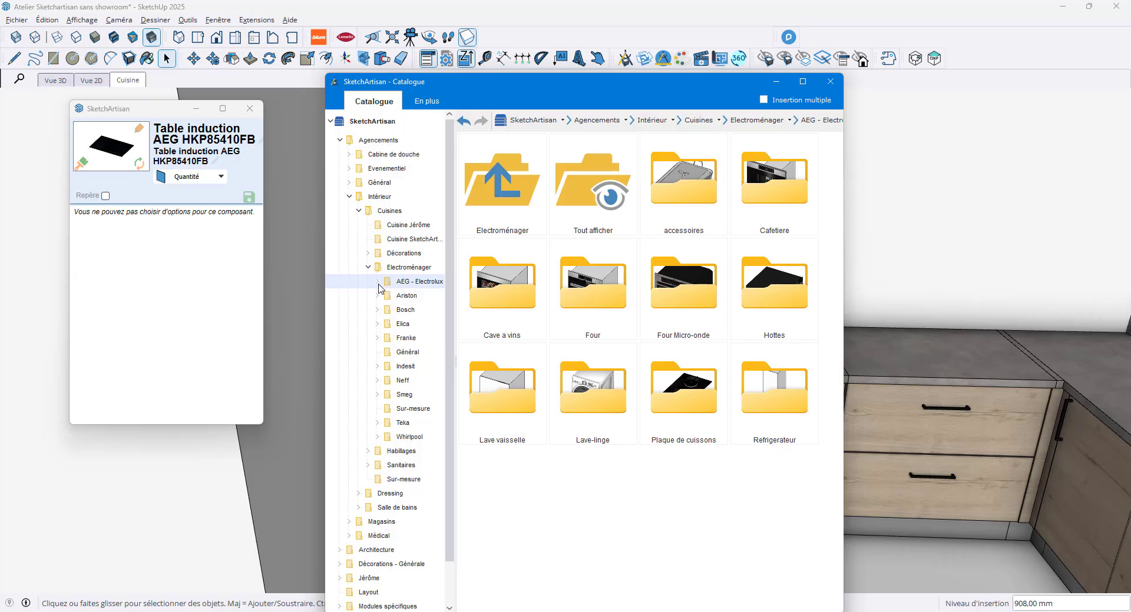
pyautogui.click(370, 268)
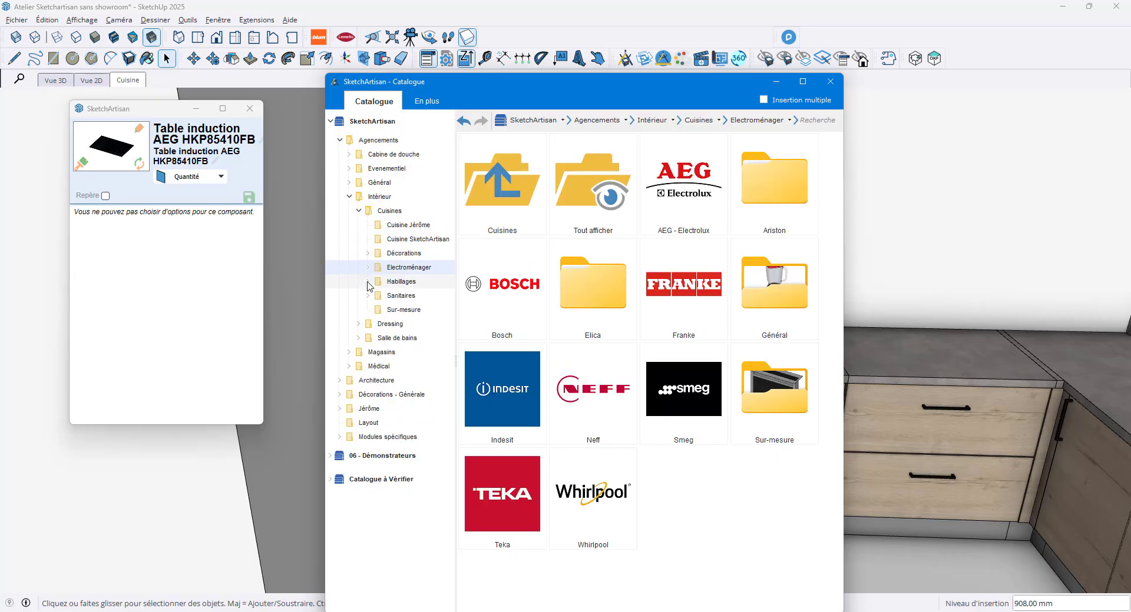
pyautogui.click(368, 282)
pyautogui.click(409, 295)
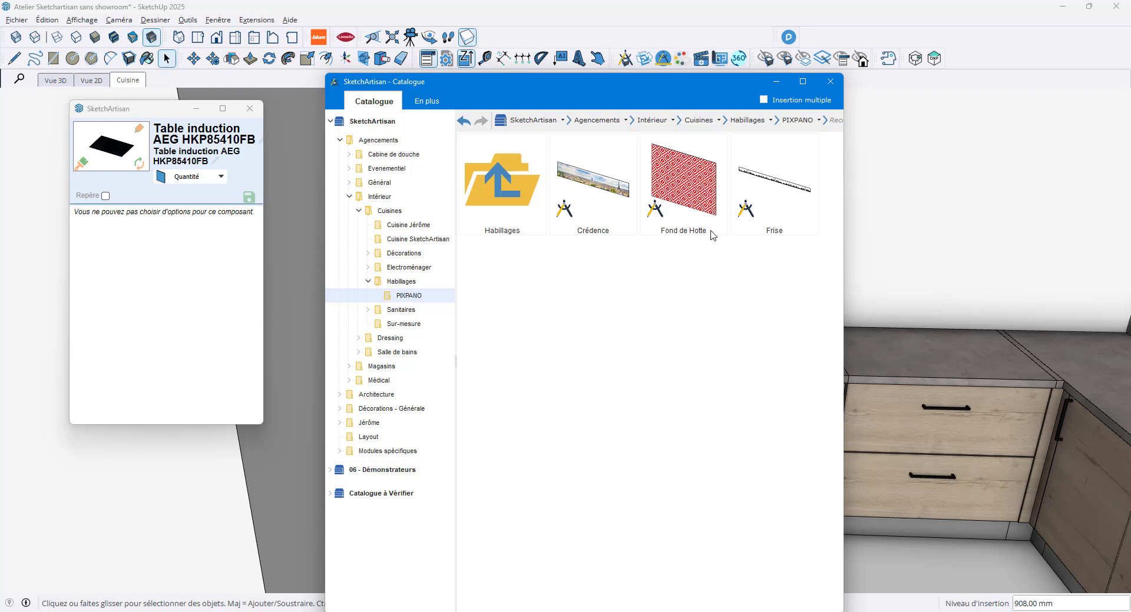
pyautogui.click(704, 200)
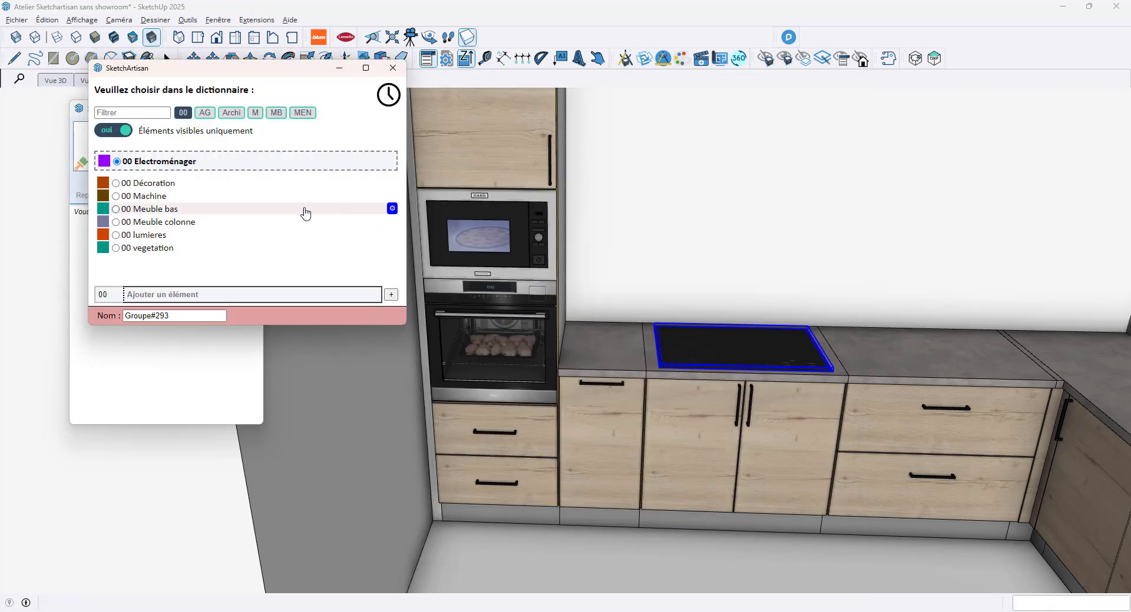
pyautogui.click(183, 294)
pyautogui.write('habillage')
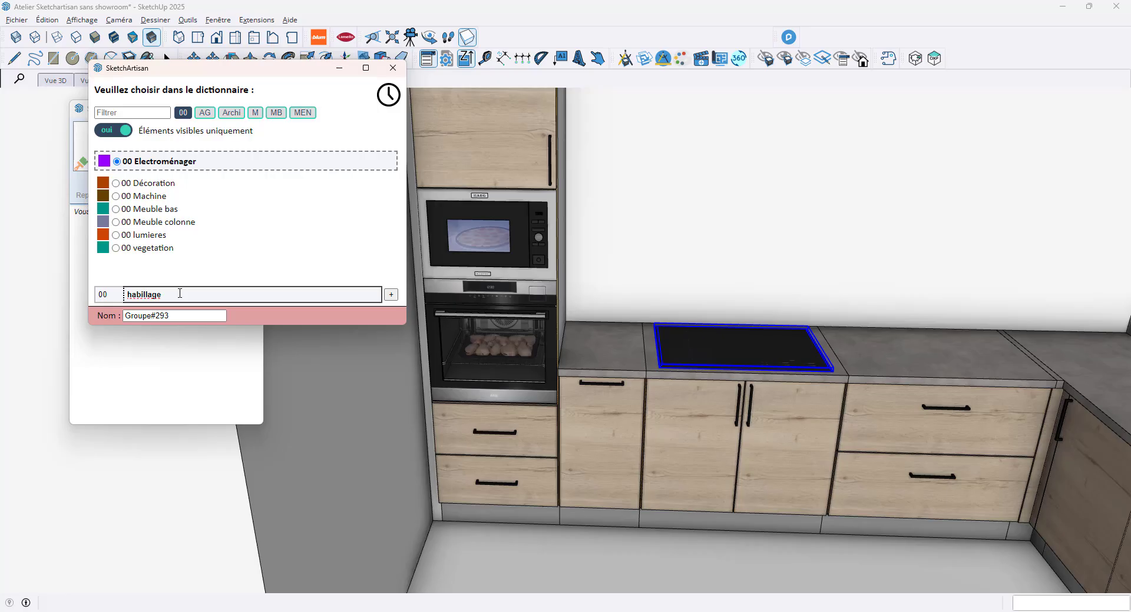
pyautogui.press('Return')
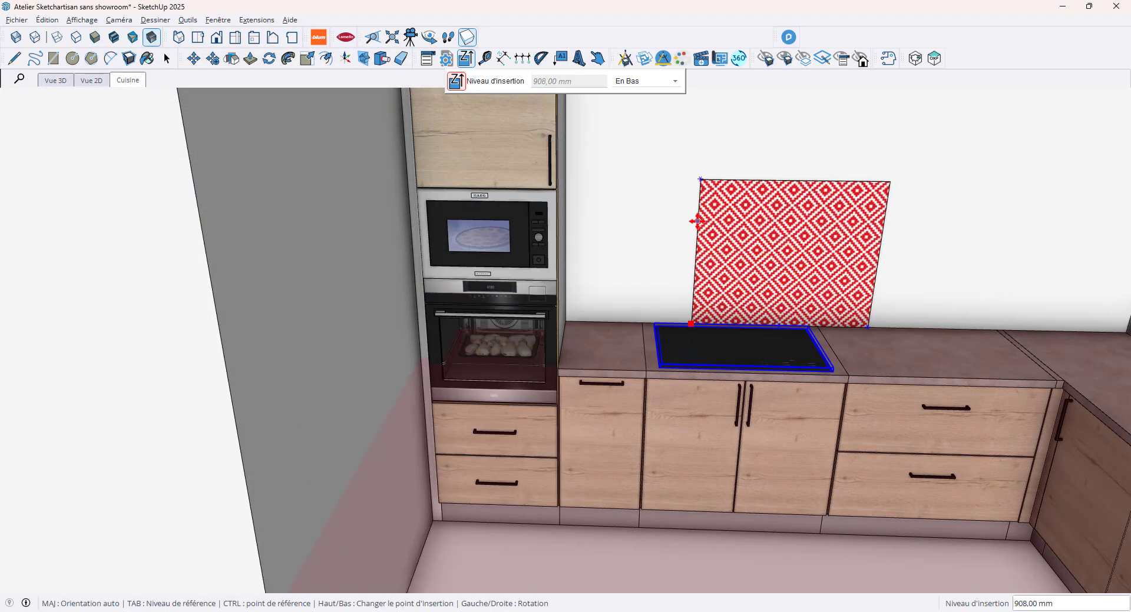
# - Centre the splashback panel's insertion point horizontally and place it at the worktop's rear-edge midpoint behind the hob
pyautogui.rightClick(697, 221)
pyautogui.moveTo(758, 258)
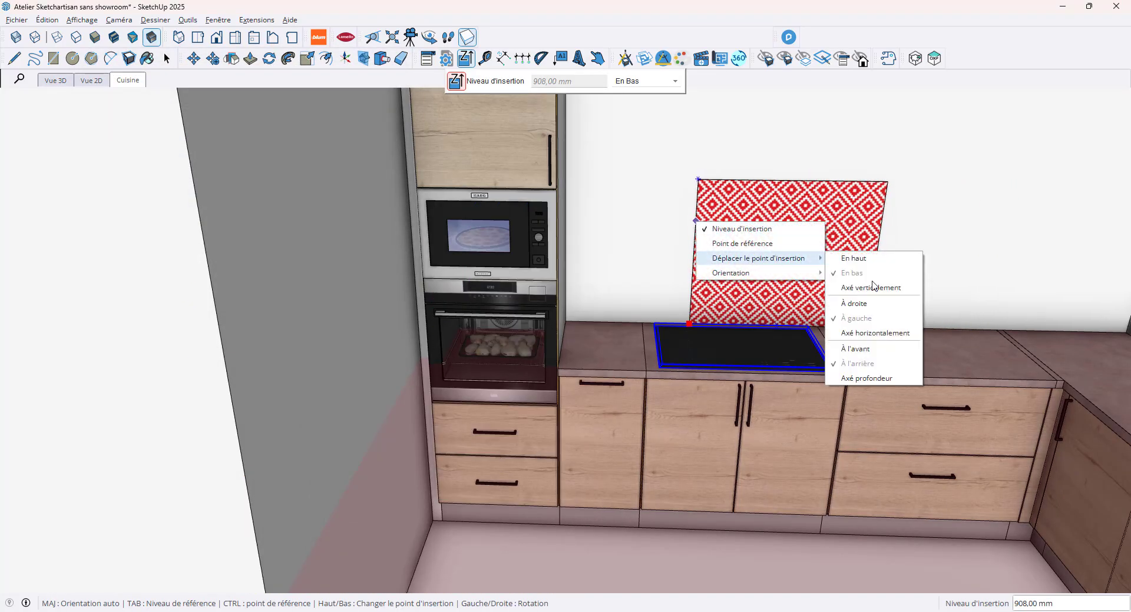
pyautogui.click(877, 333)
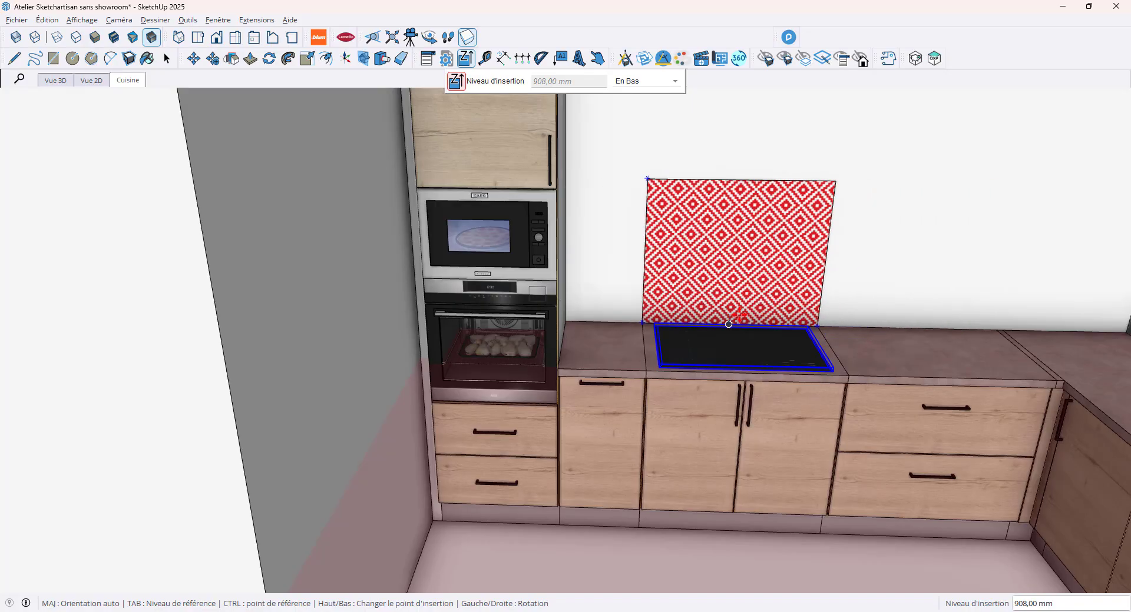
pyautogui.click(728, 325)
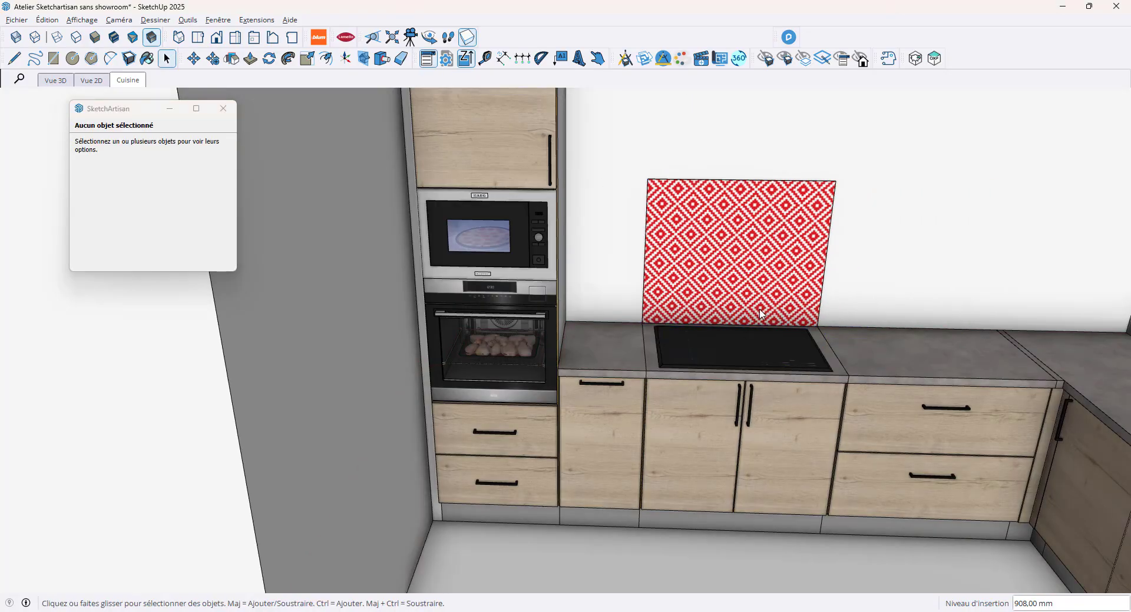
# - Measure the induction hob's width along its front edge
pyautogui.scroll(5, 769, 382)
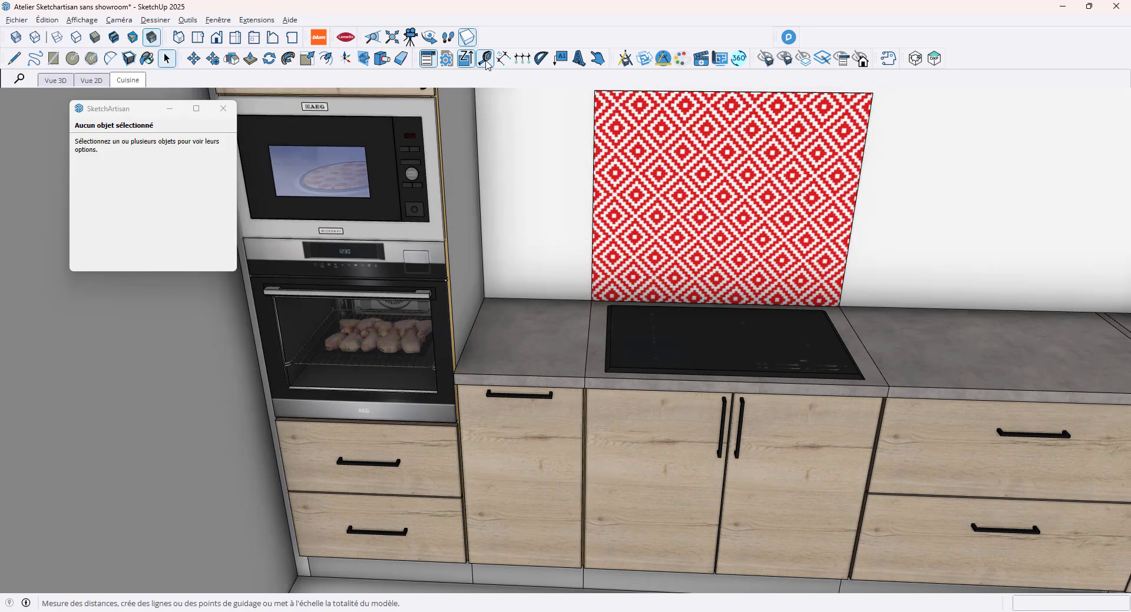
pyautogui.press('t')
pyautogui.click(607, 370)
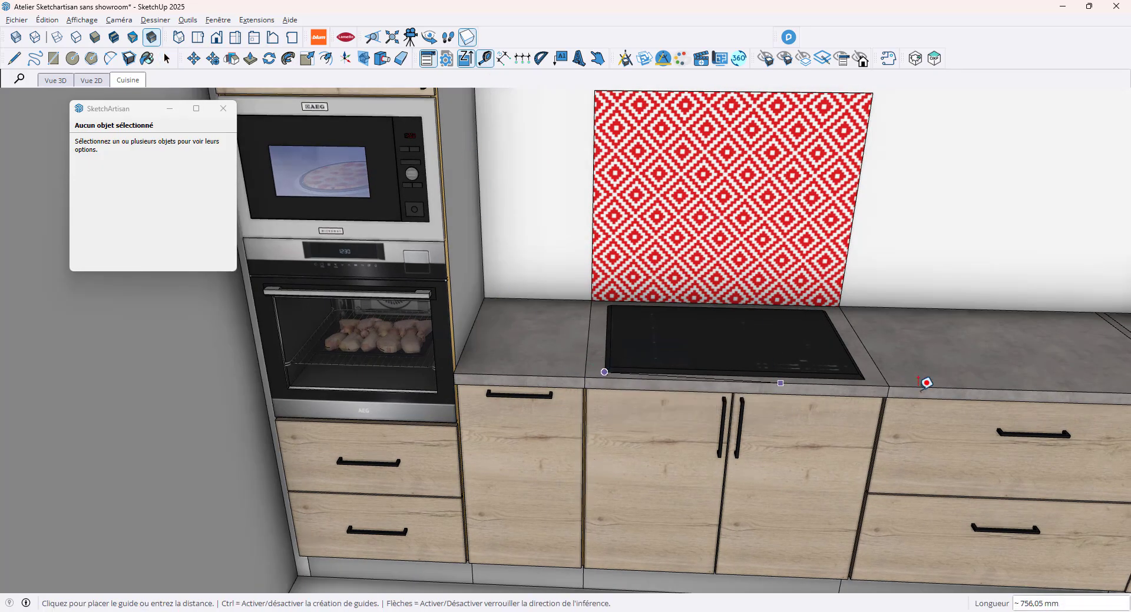
pyautogui.click(870, 371)
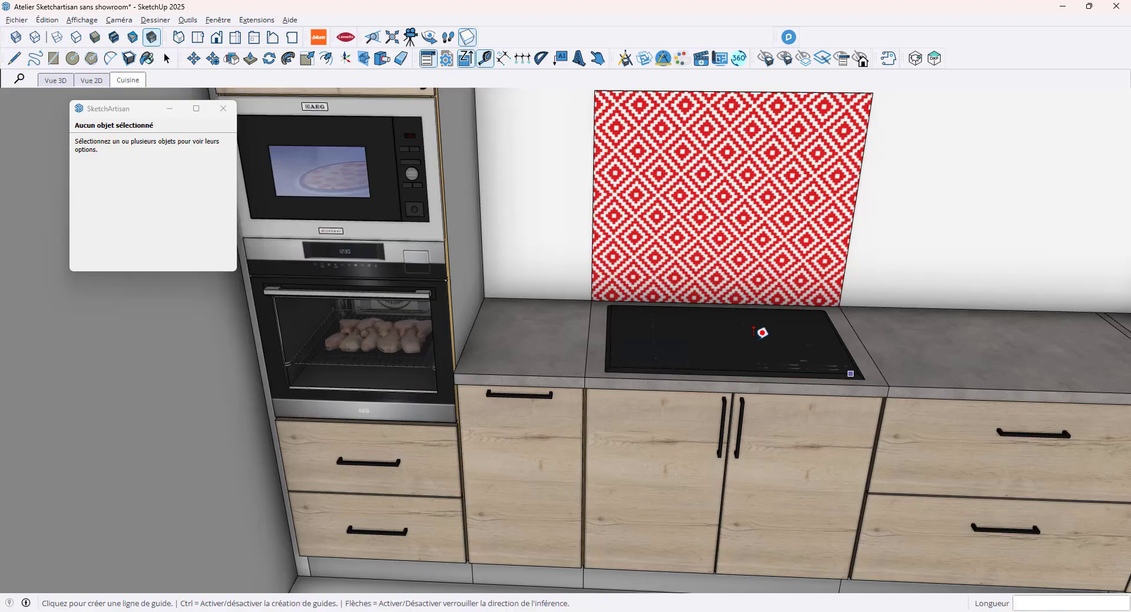
pyautogui.press('space')
# - Set the splashback panel's width to 780 mm and its height to 500 mm
pyautogui.click(711, 246)
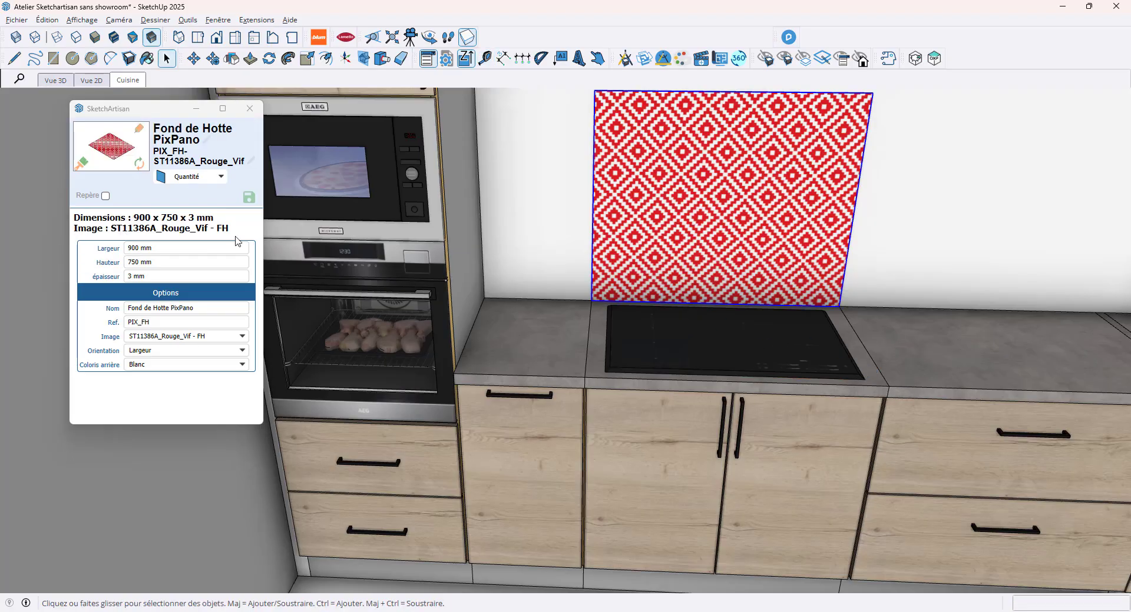
pyautogui.click(169, 248)
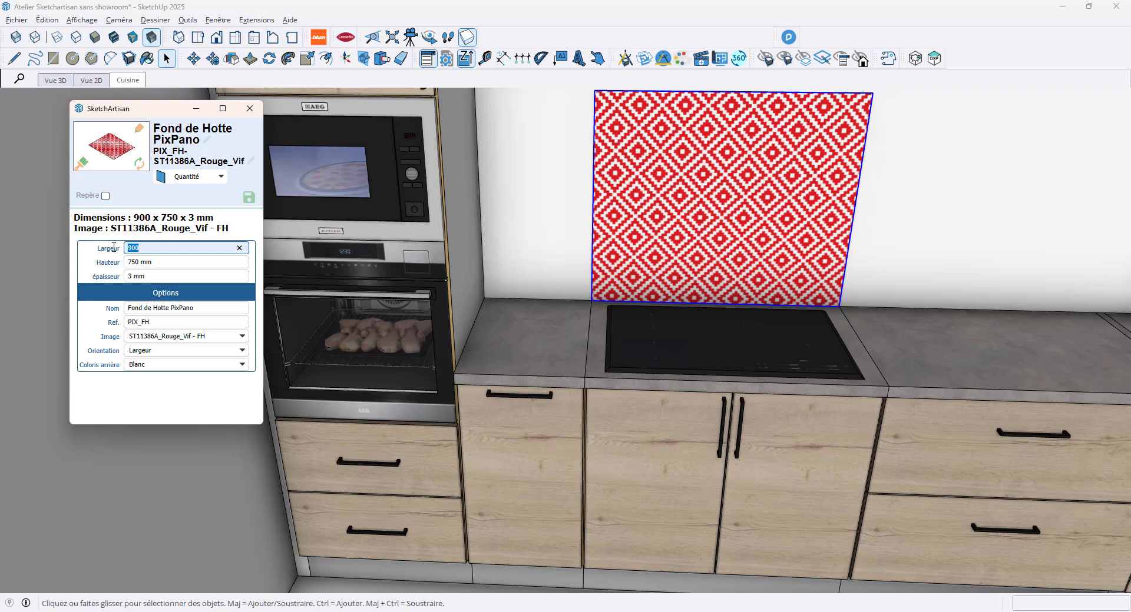
pyautogui.press('Return')
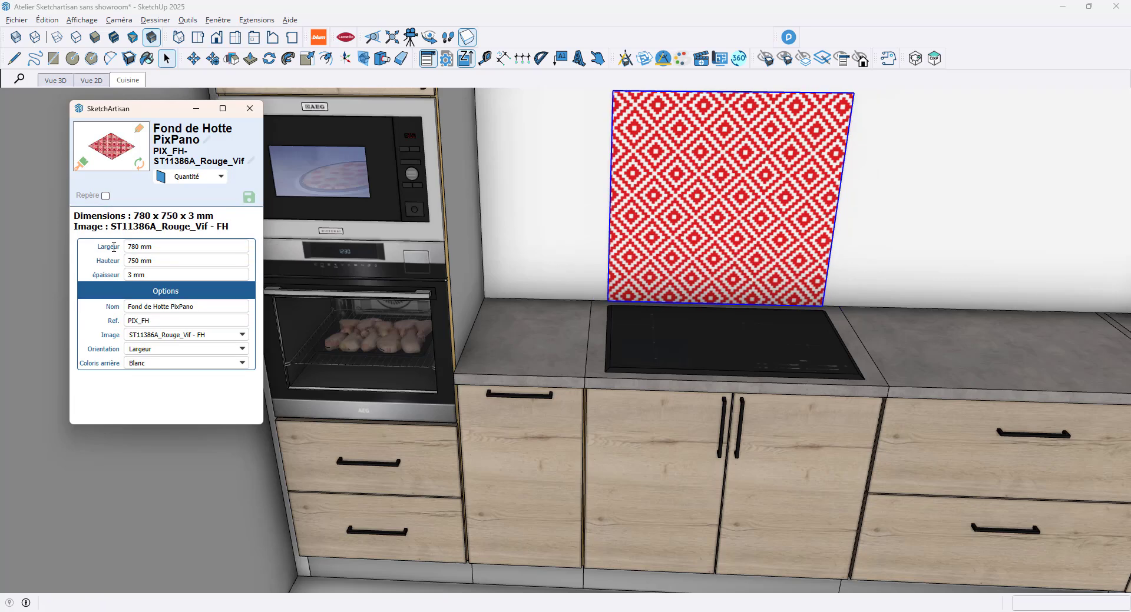
pyautogui.click(156, 260)
pyautogui.write('50')
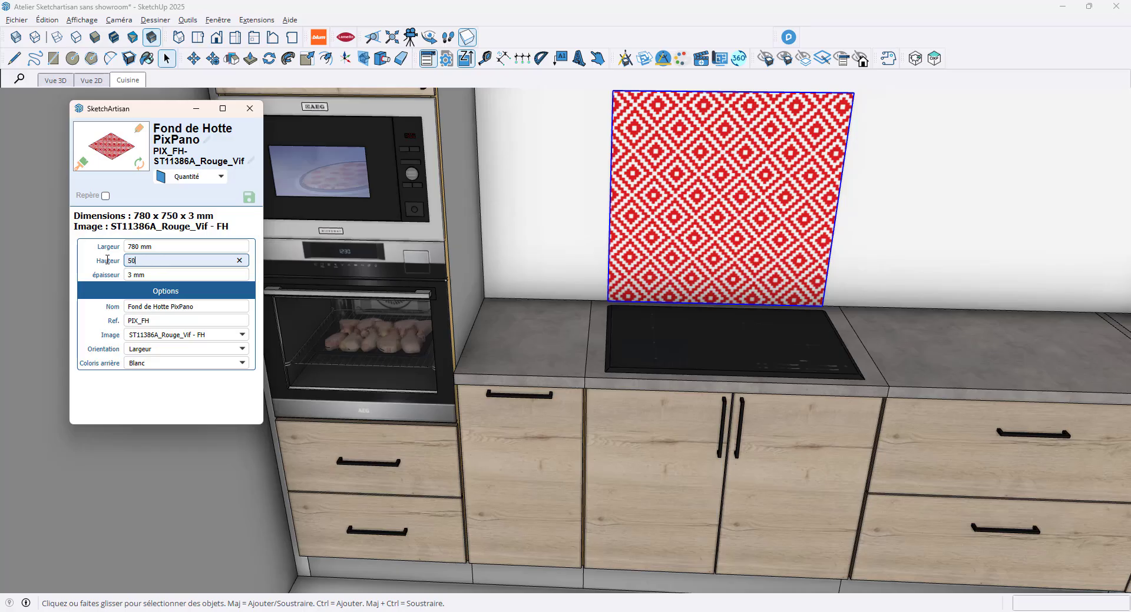
pyautogui.write('0')
pyautogui.press('Return')
# - Change the splashback panel's image to the Inox texture from the catalogue's Métal folder
pyautogui.moveTo(629, 260); pyautogui.dragTo(791, 243, button='middle')
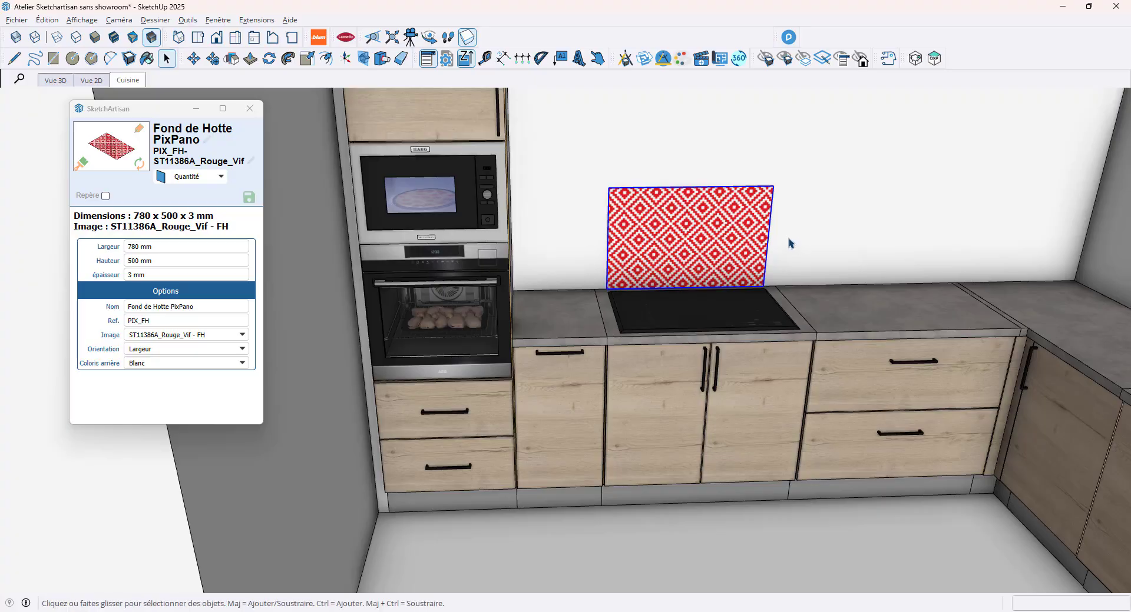
pyautogui.scroll(1, 789, 244)
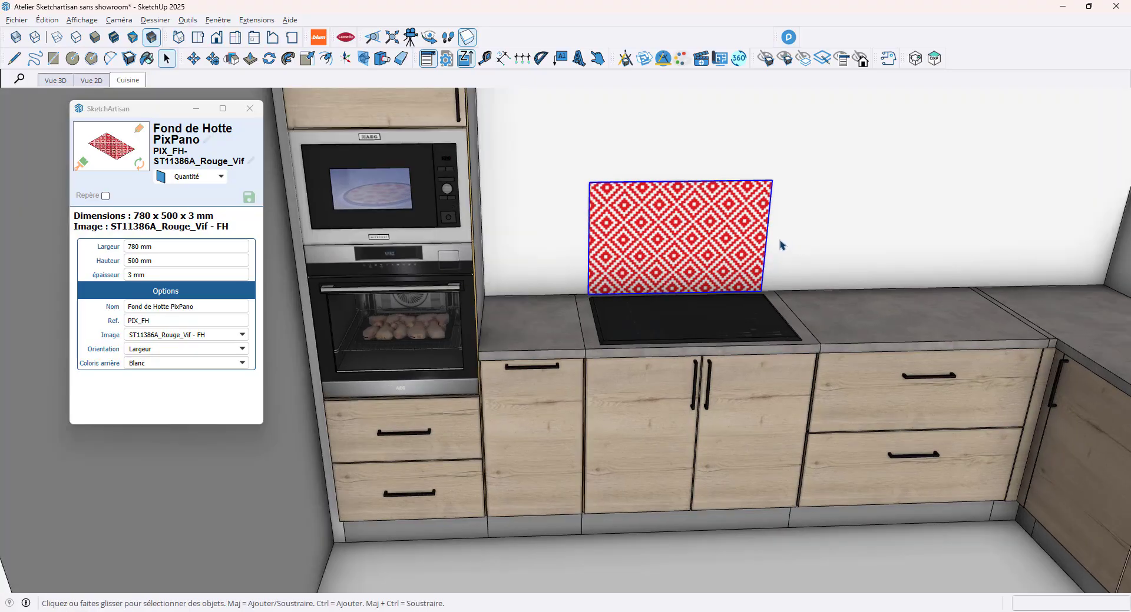
pyautogui.click(174, 341)
pyautogui.click(176, 327)
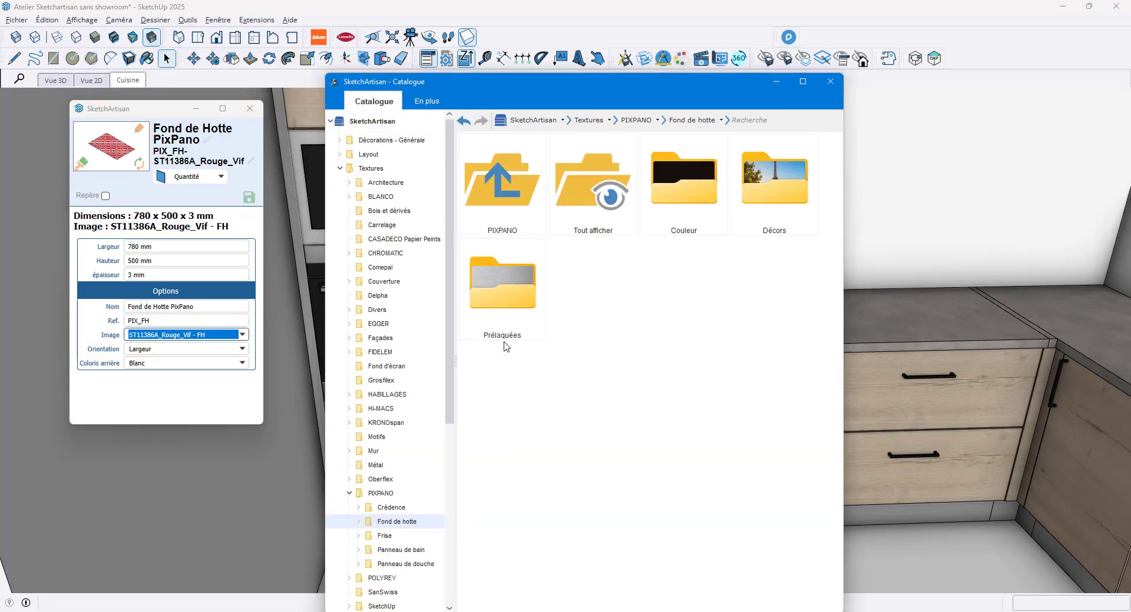
pyautogui.click(376, 466)
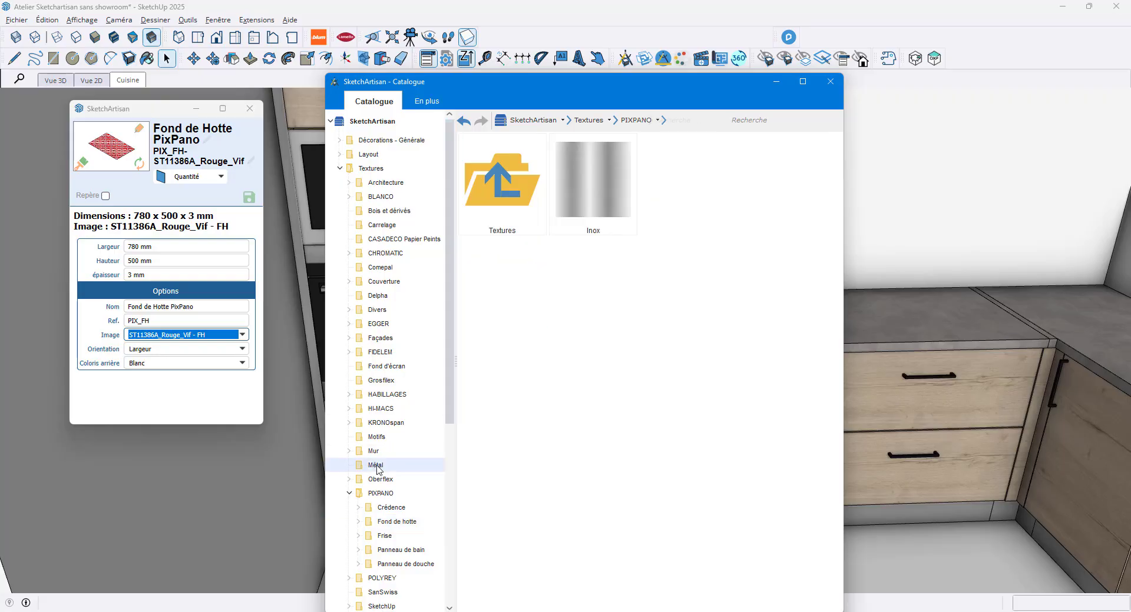
pyautogui.doubleClick(593, 179)
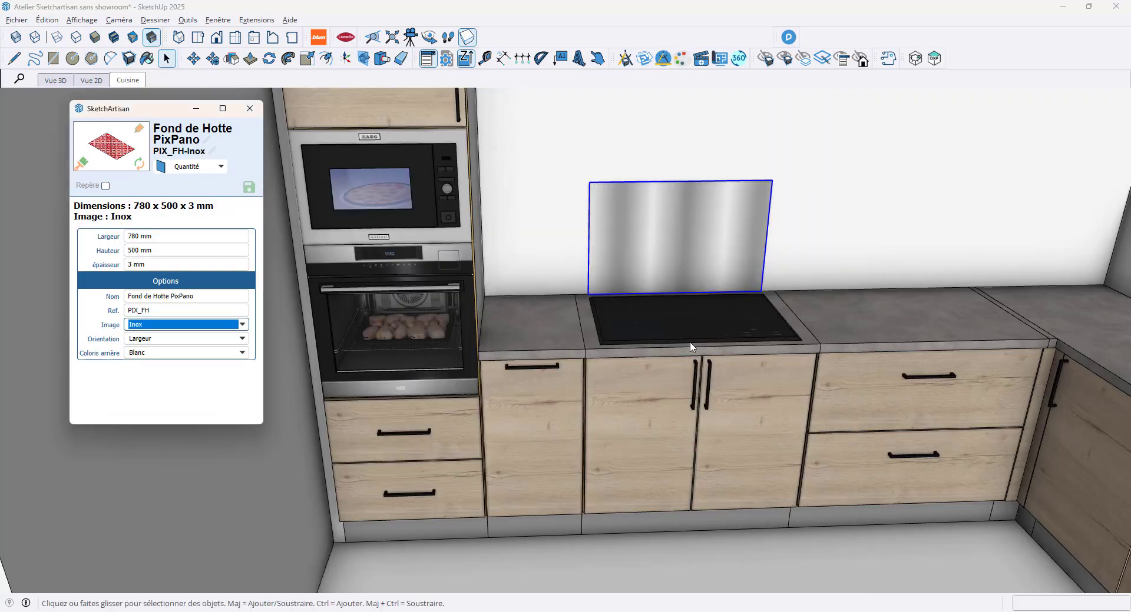
# - Insert the Hotte AEG DVB5960HG from the catalogue's AEG - Electrolux Hottes folder and assign it to the 00 Electroménager category
pyautogui.click(628, 59)
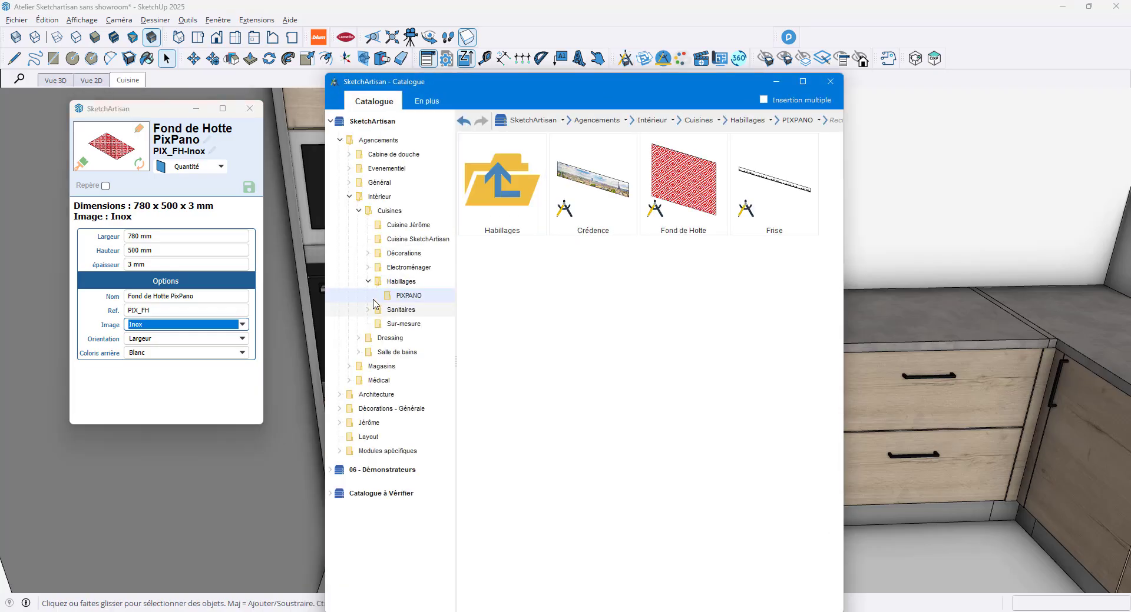
pyautogui.click(369, 282)
pyautogui.click(369, 268)
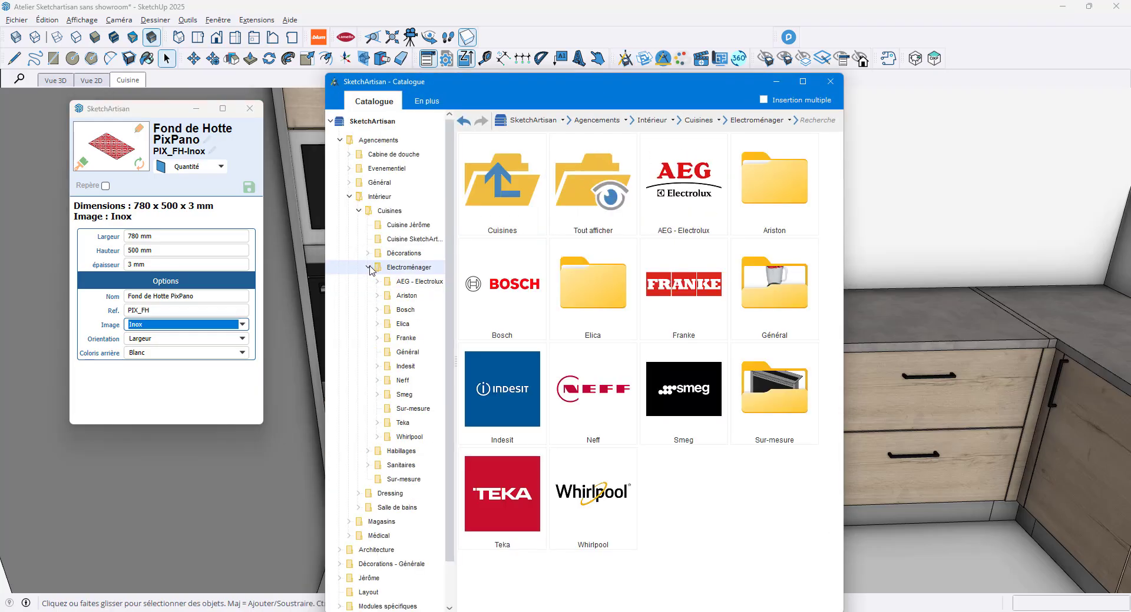
pyautogui.click(377, 281)
pyautogui.click(404, 368)
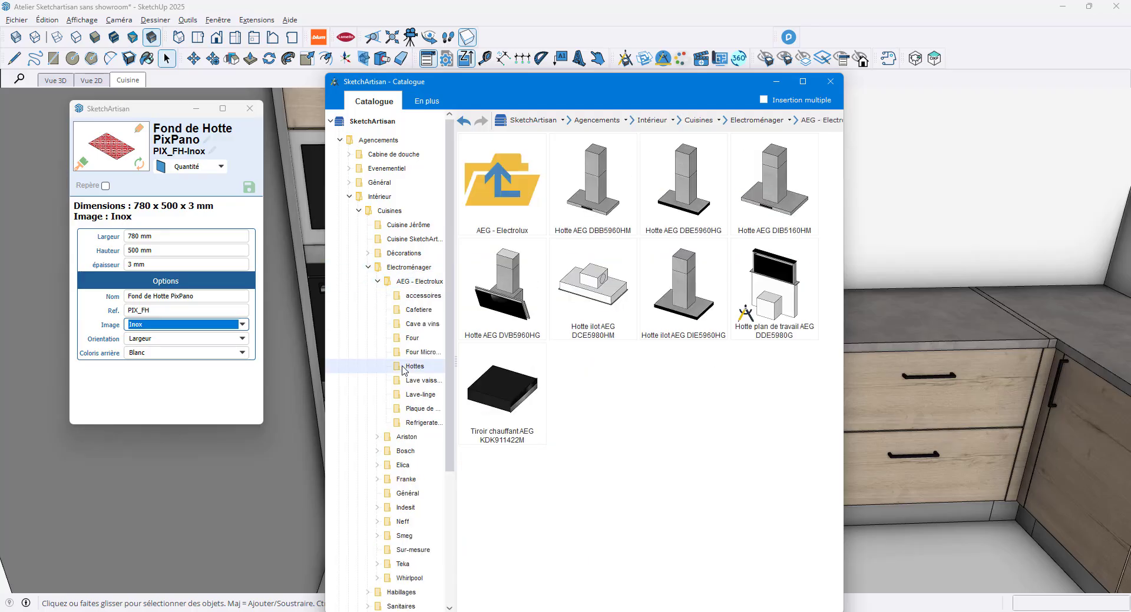
pyautogui.doubleClick(504, 288)
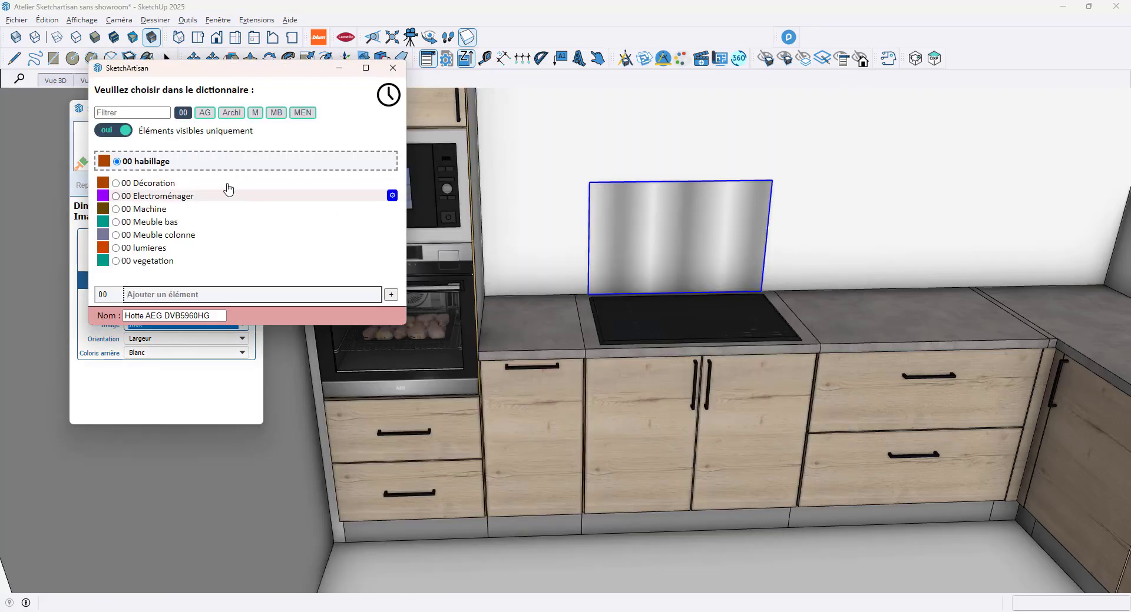
pyautogui.click(183, 194)
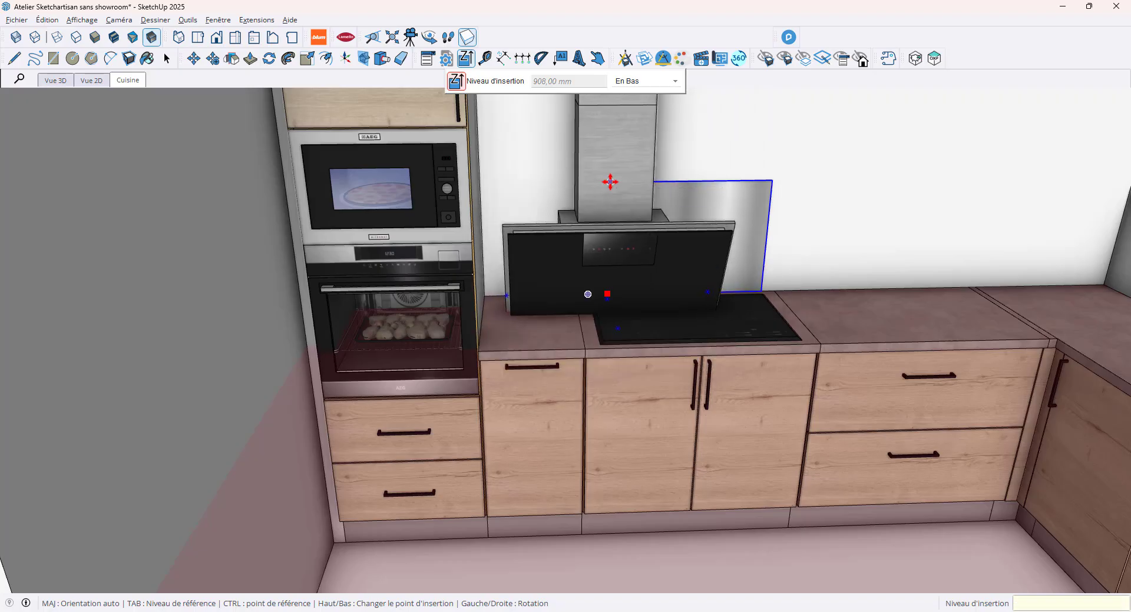
# - Set the hood's insertion level to 1408 mm and place it at the midpoint of the splashback's upper edge
pyautogui.write('1408')
pyautogui.press('Return')
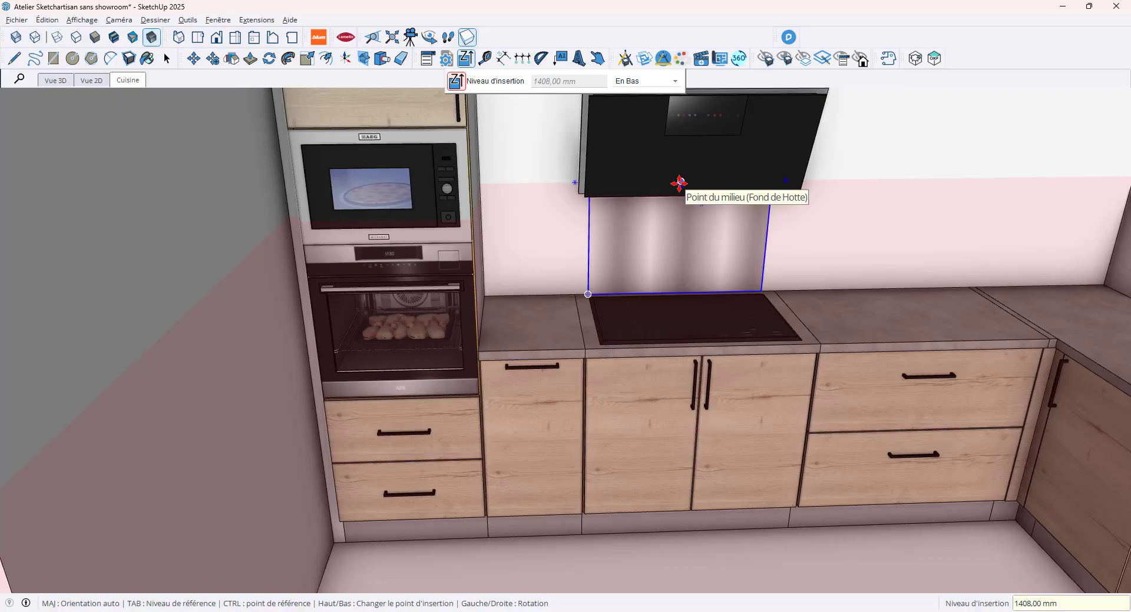
pyautogui.click(679, 183)
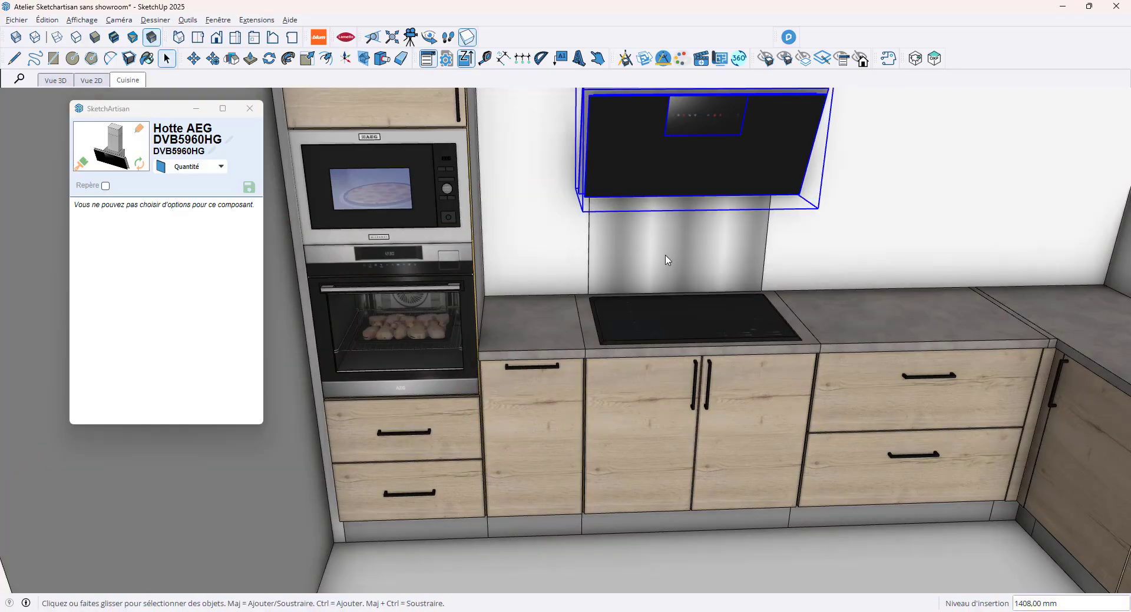
pyautogui.scroll(-5, 609, 309)
pyautogui.moveTo(609, 305); pyautogui.dragTo(605, 265, button='middle')
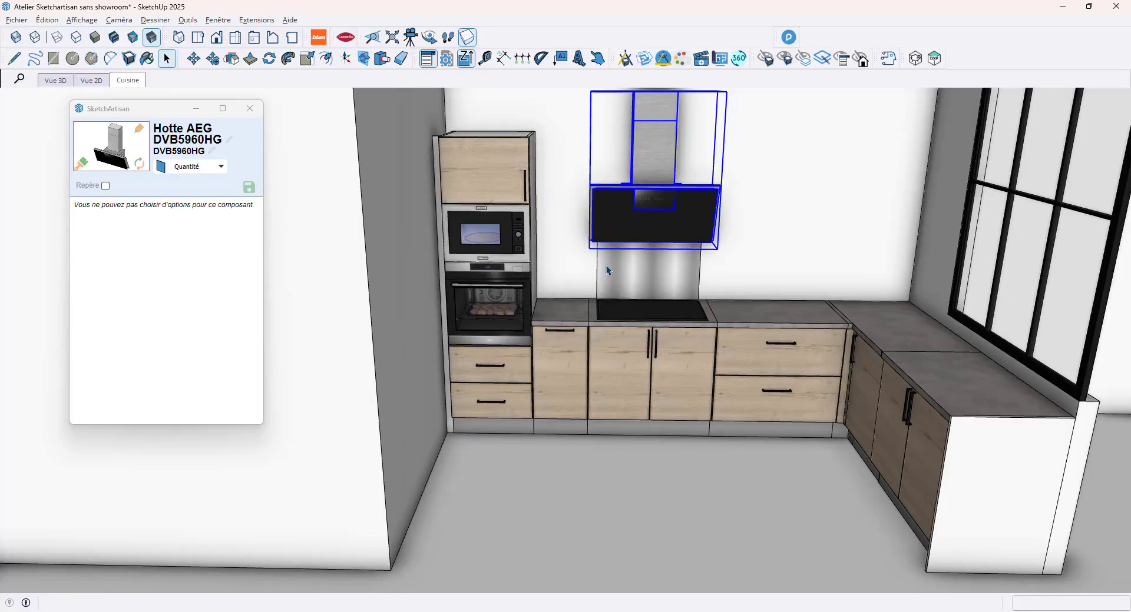
pyautogui.click(167, 58)
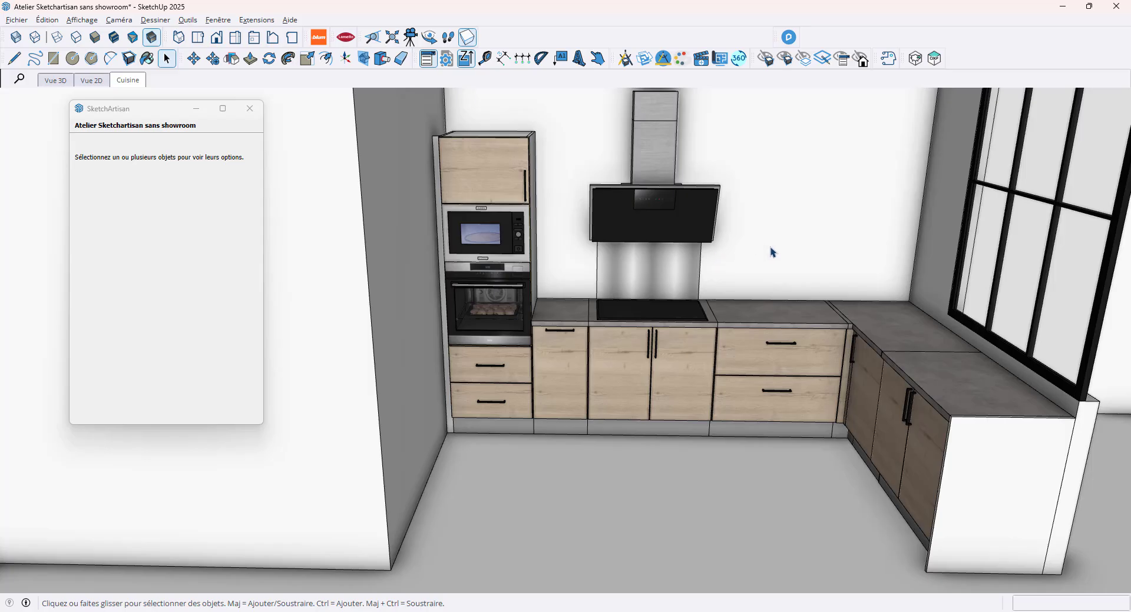
# - Choose the Bradano Allaro 3434 double sink from the catalogue's Sanitaires Eviers folder for the return worktop
pyautogui.moveTo(885, 326); pyautogui.dragTo(929, 334, button='middle')
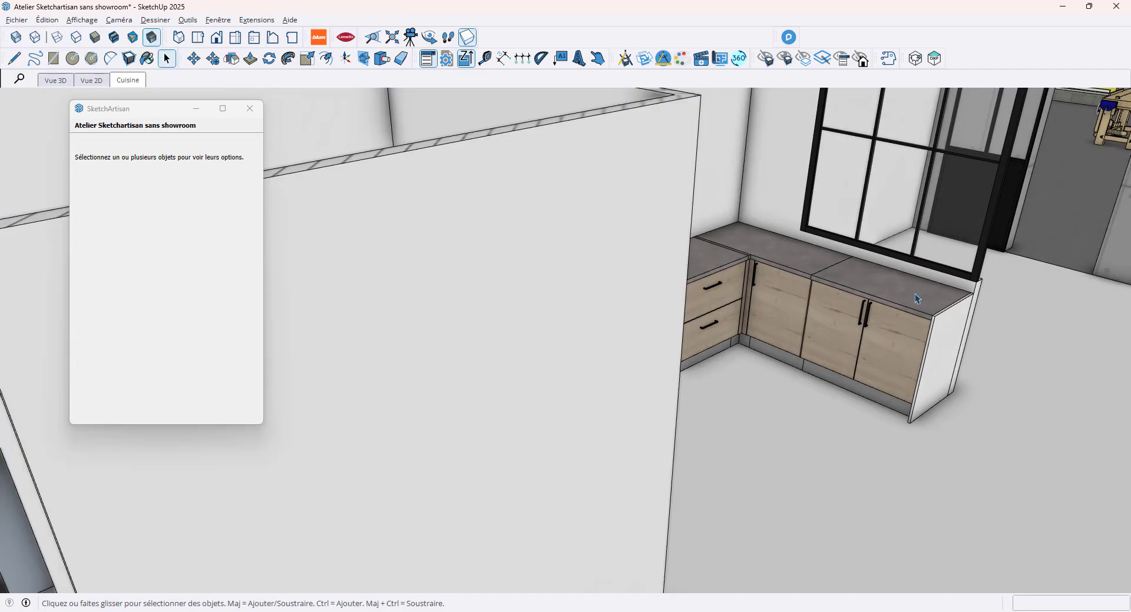
pyautogui.scroll(4, 915, 294)
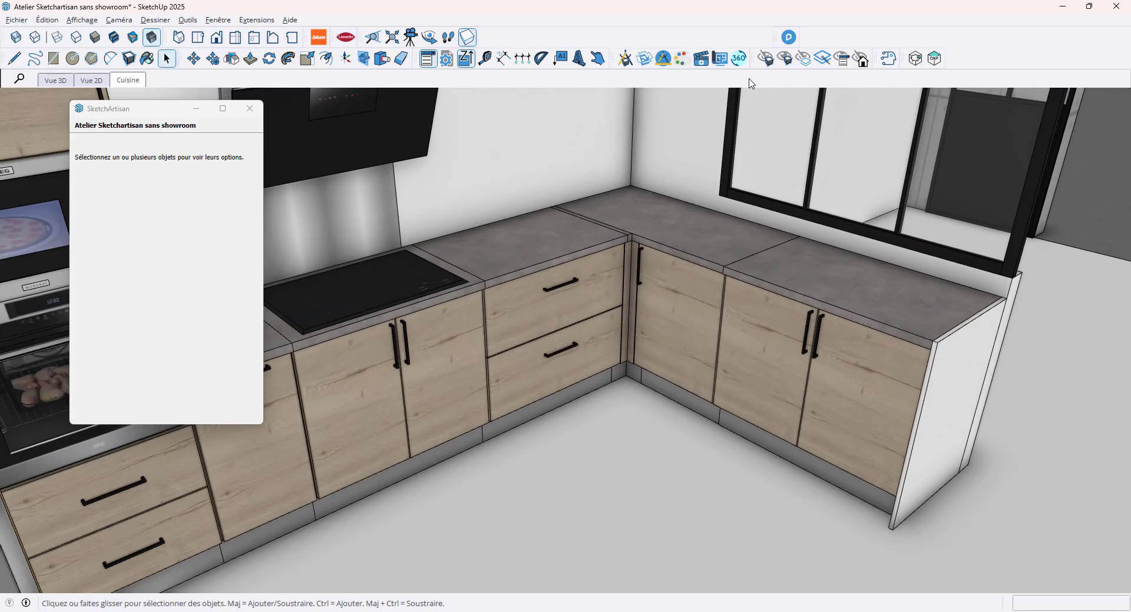
pyautogui.click(626, 59)
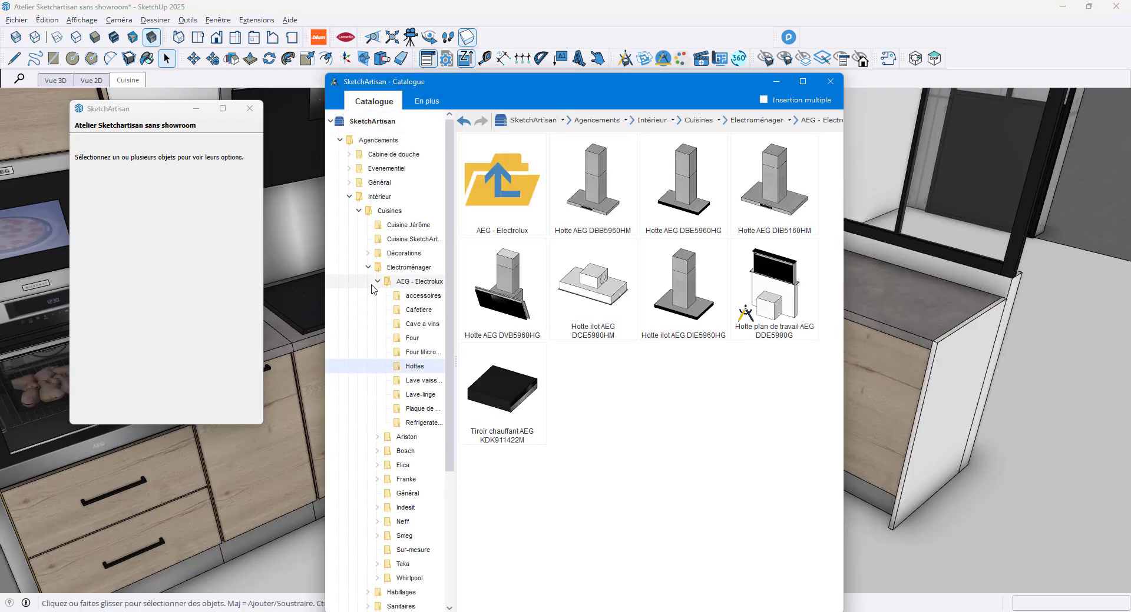
pyautogui.click(376, 282)
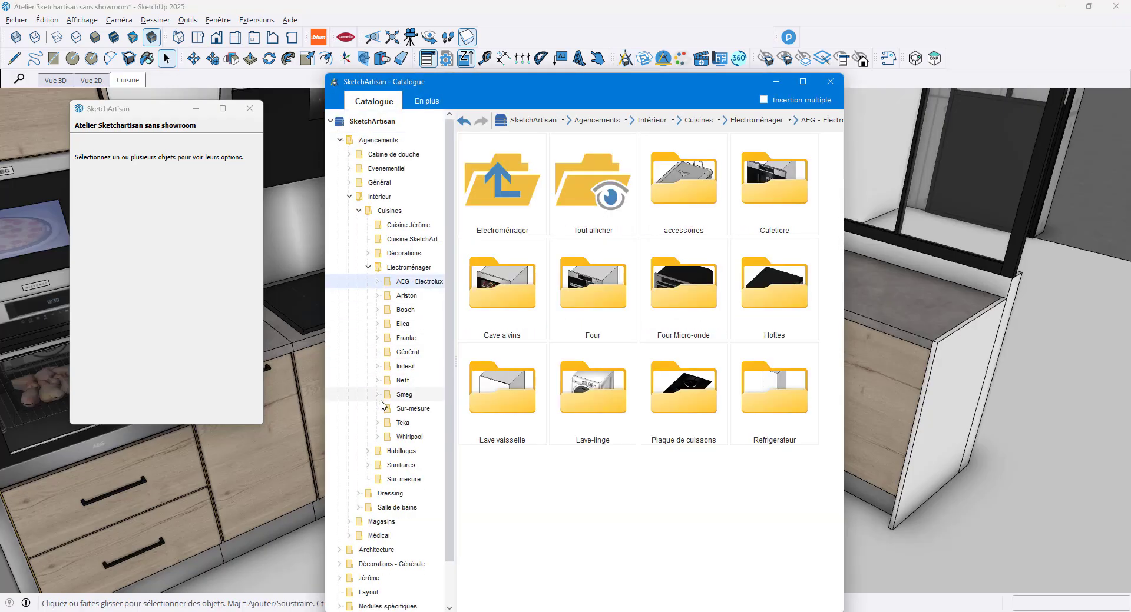
pyautogui.click(372, 468)
pyautogui.click(391, 493)
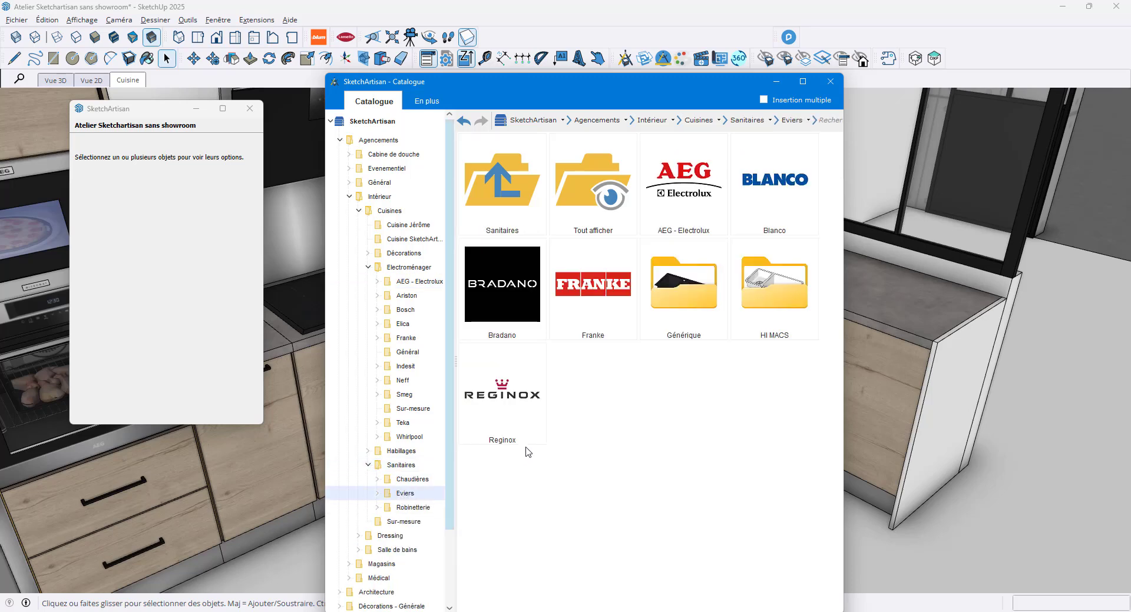
pyautogui.doubleClick(523, 304)
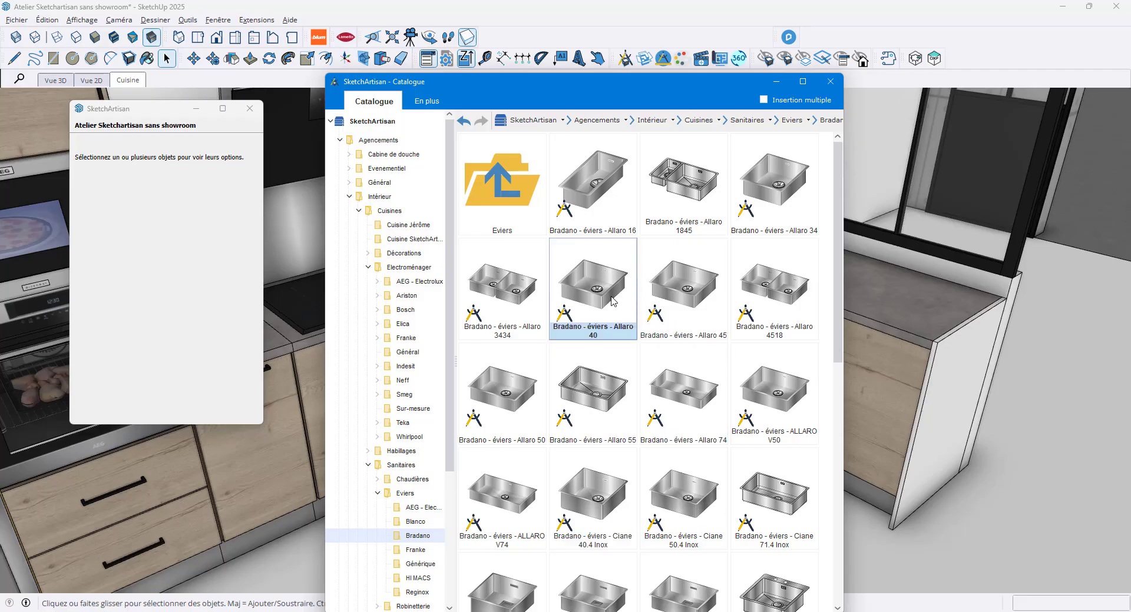
pyautogui.click(747, 284)
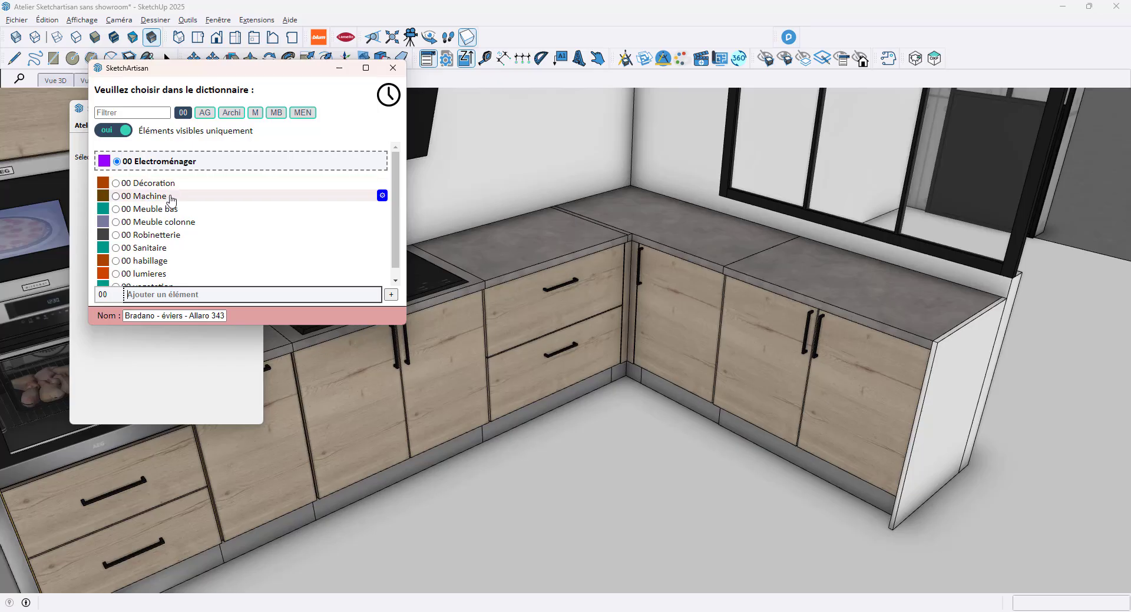
# - Assign the sink to the category "sanitaire" under prefix 00
pyautogui.scroll(-1, 171, 241)
pyautogui.click(174, 299)
pyautogui.click(174, 294)
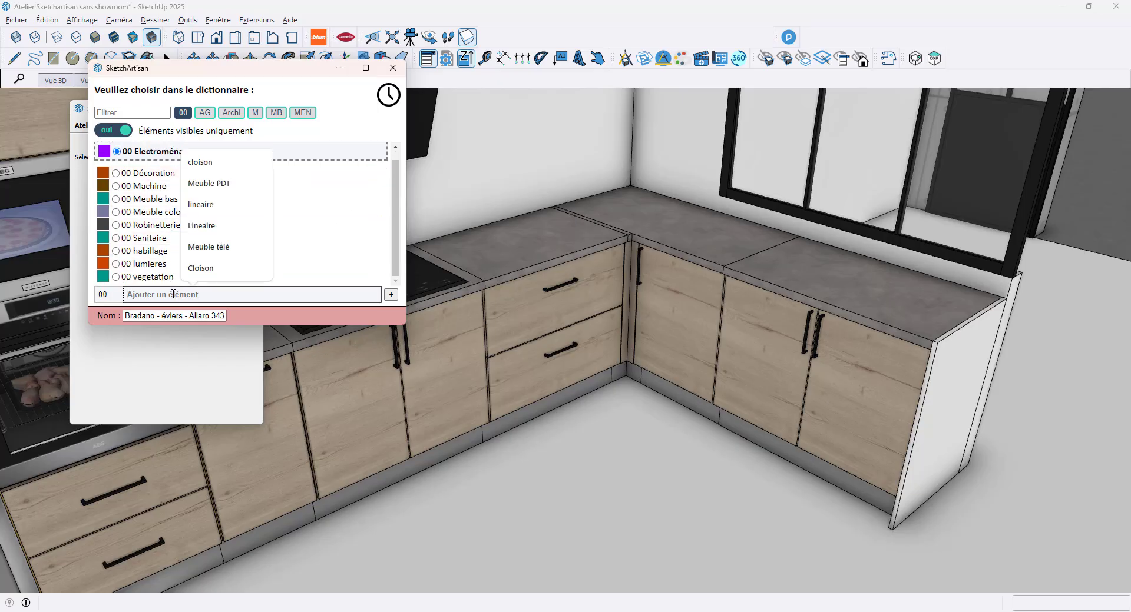
pyautogui.write('sanitai')
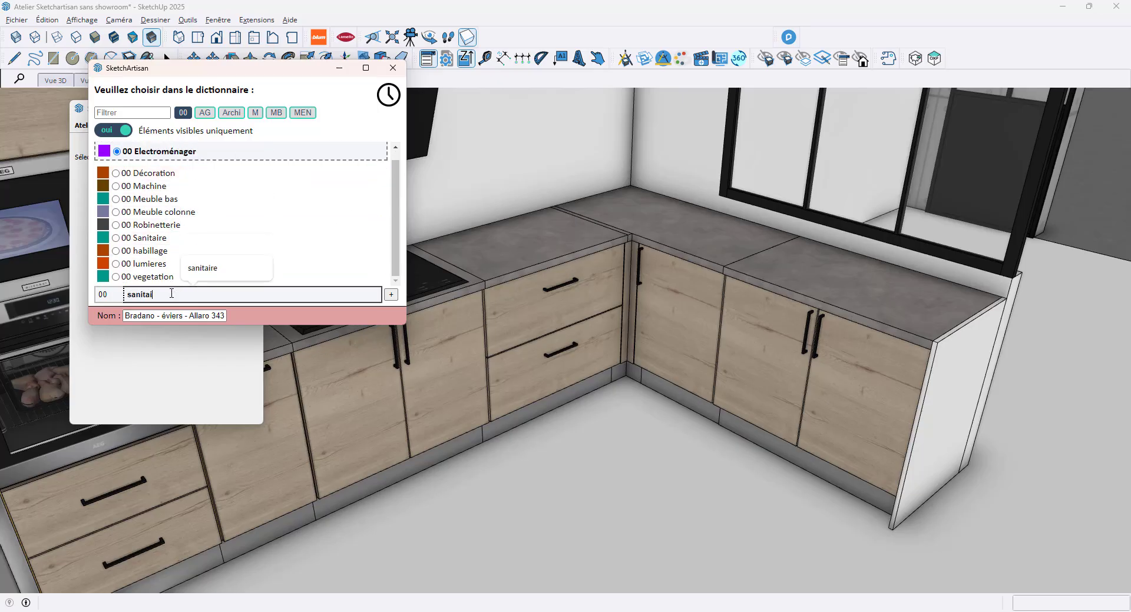
pyautogui.write('re')
pyautogui.press('Return')
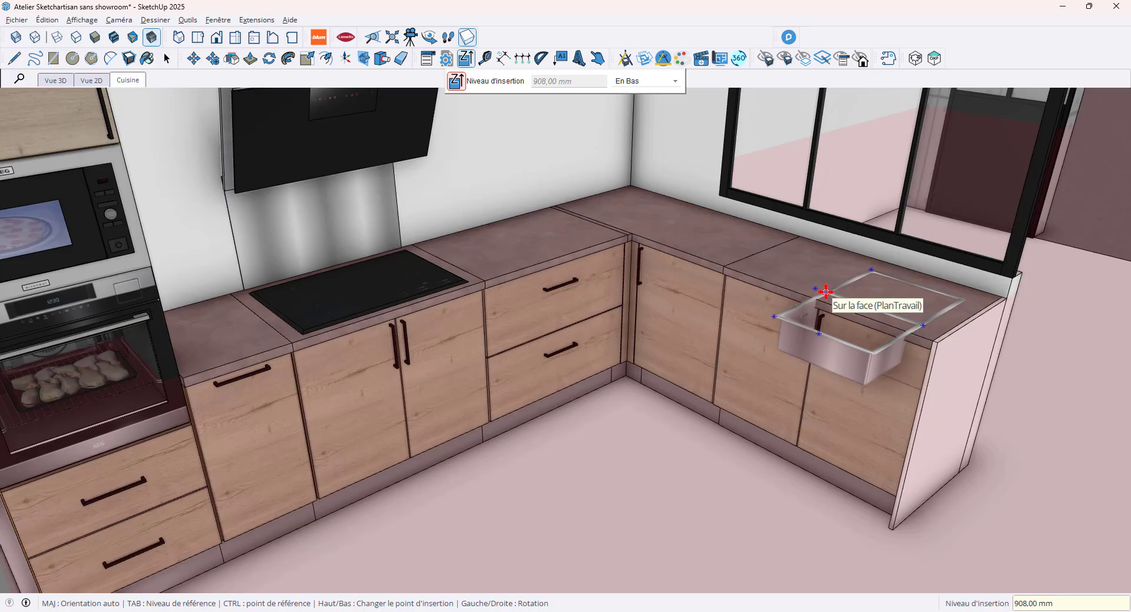
# - Rotate the sink to follow the return worktop and place it 120 mm in front of the worktop's rear-edge midpoint
pyautogui.moveTo(825, 292); pyautogui.dragTo(820, 377, button='middle')
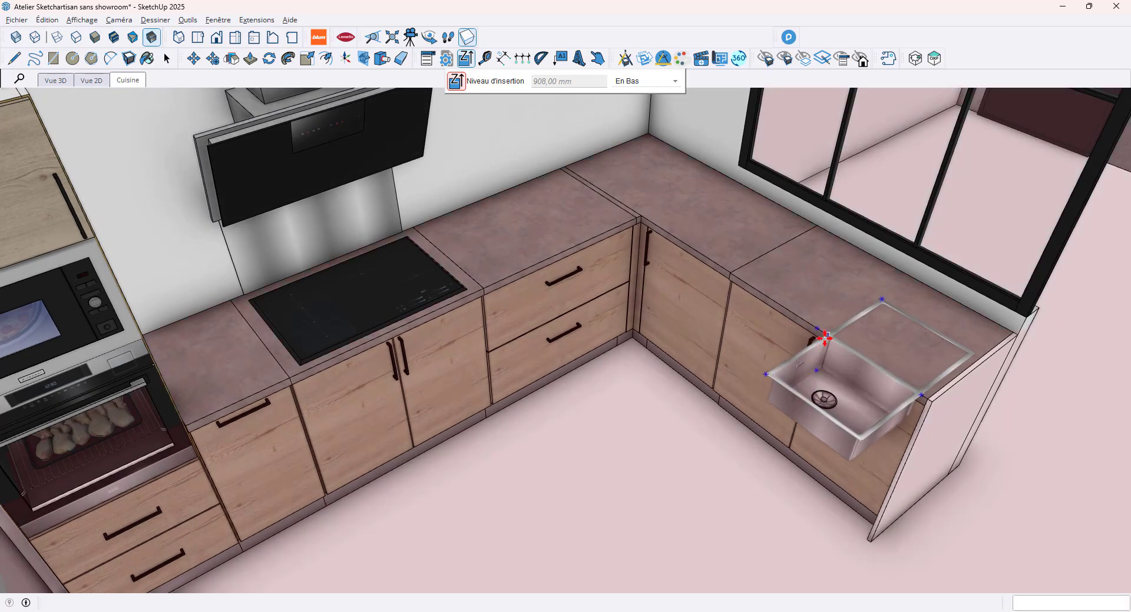
pyautogui.press('Right')
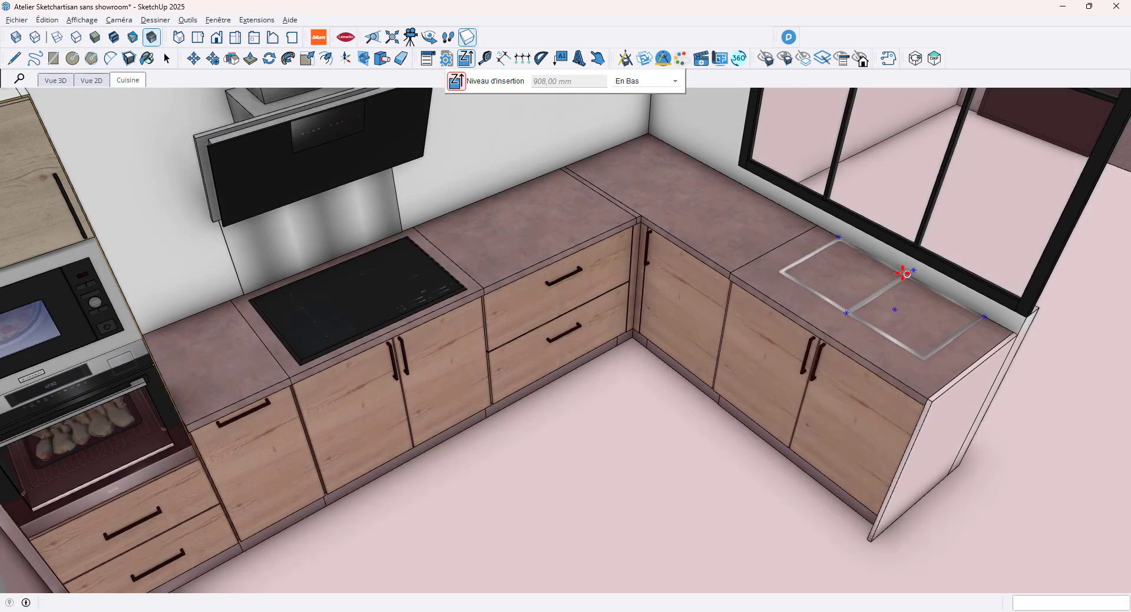
pyautogui.click(902, 274)
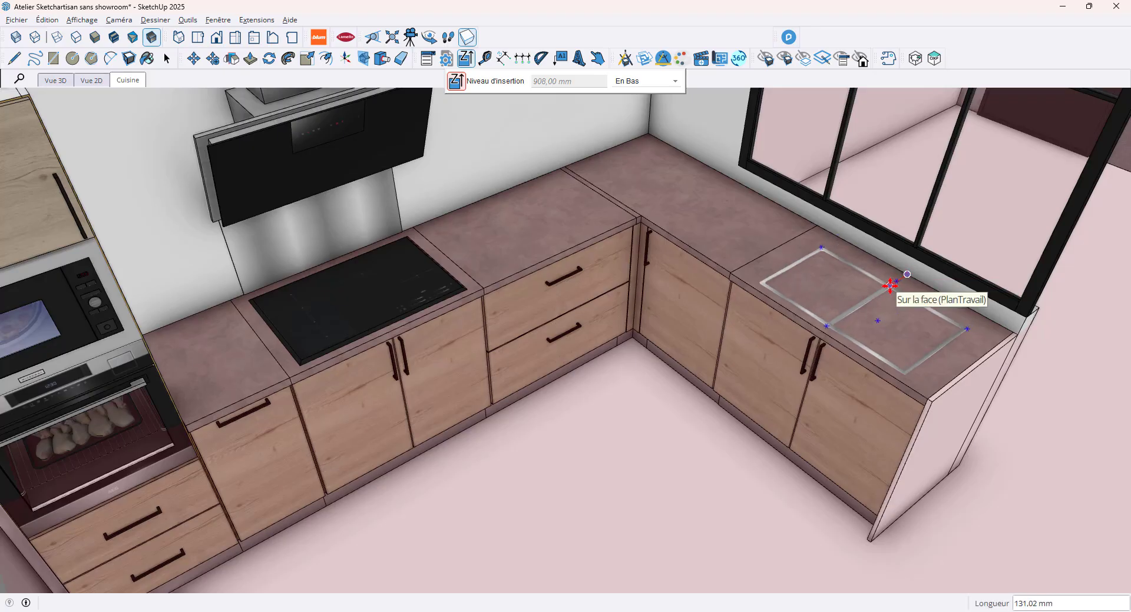
pyautogui.write('120')
pyautogui.press('Return')
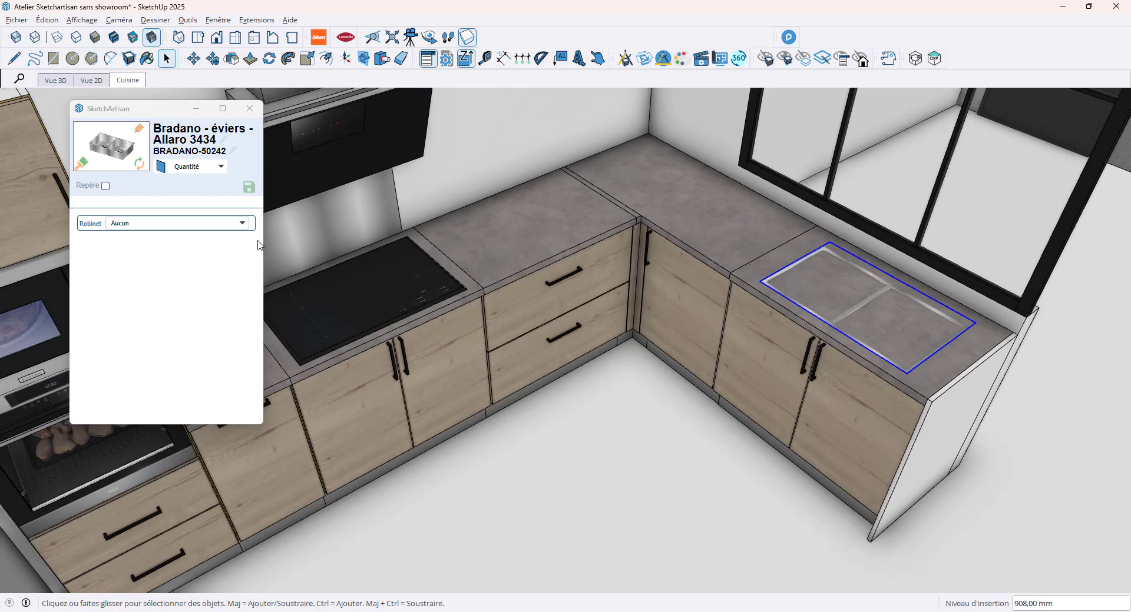
# - Add the Bradano Alento Douchette tap to the sink from the catalogue's Bradano taps
pyautogui.click(244, 225)
pyautogui.click(226, 234)
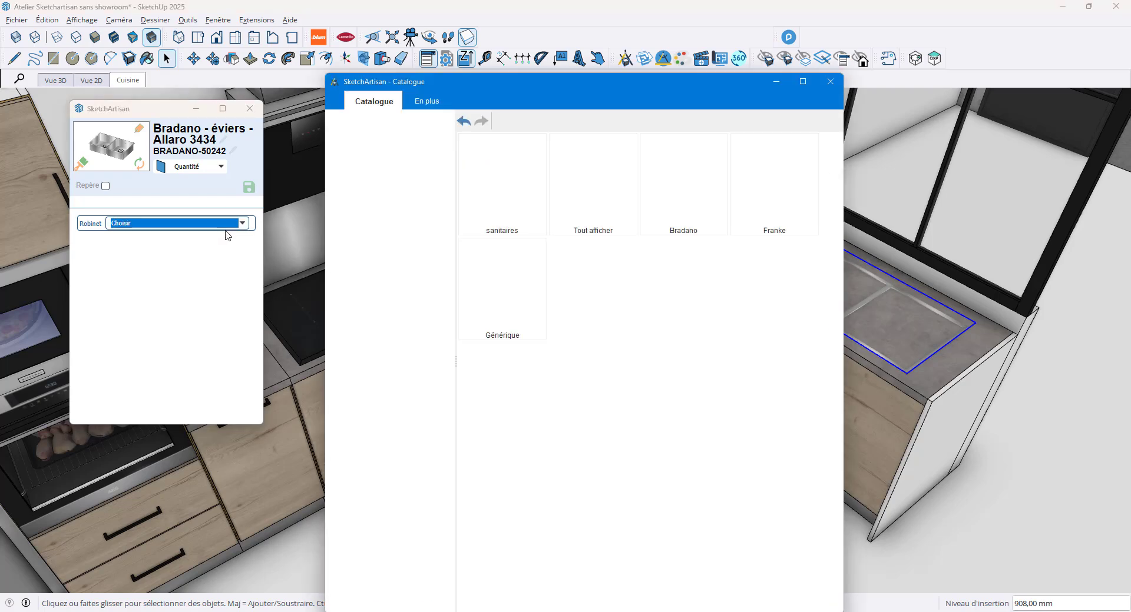
pyautogui.doubleClick(669, 194)
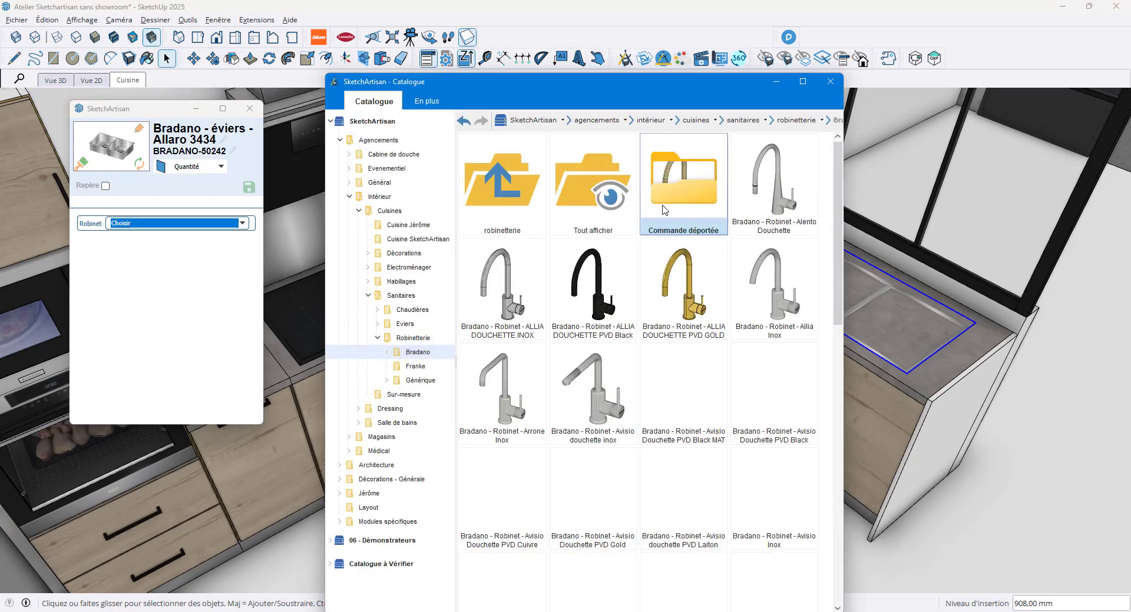
pyautogui.doubleClick(768, 207)
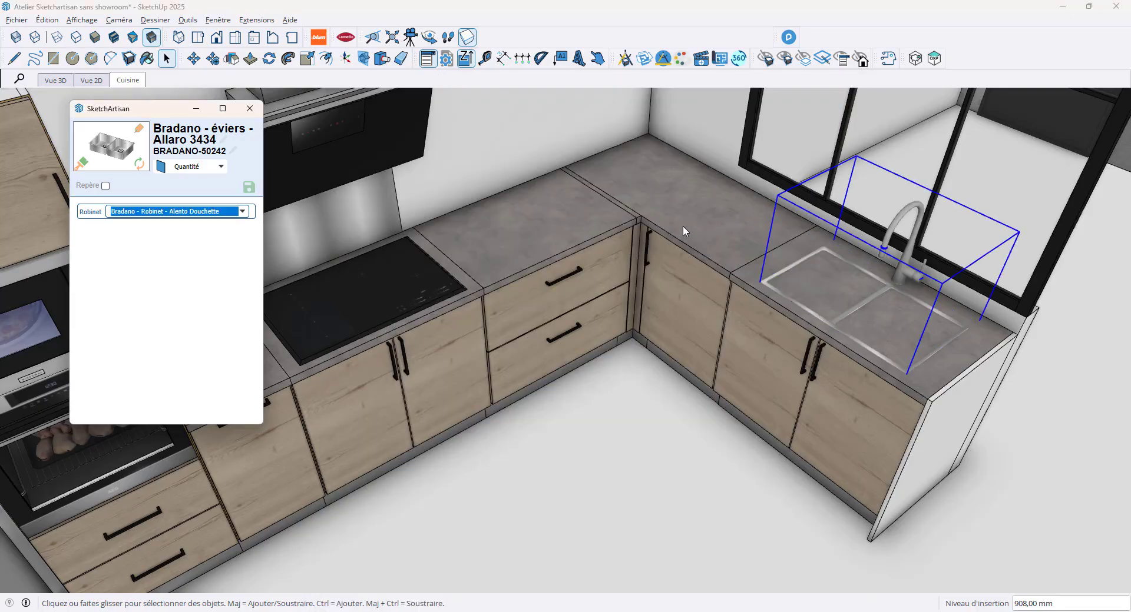
pyautogui.moveTo(663, 259); pyautogui.dragTo(697, 228, button='middle')
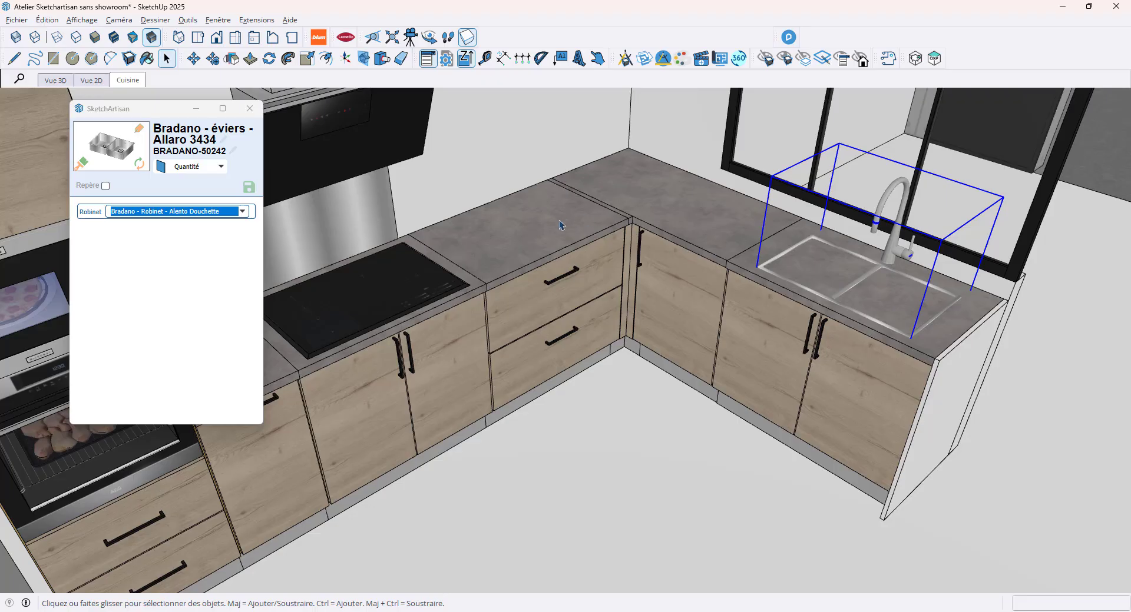
# - Cut the sink opening in the return worktop, using the sink as the machining template
pyautogui.click(648, 418)
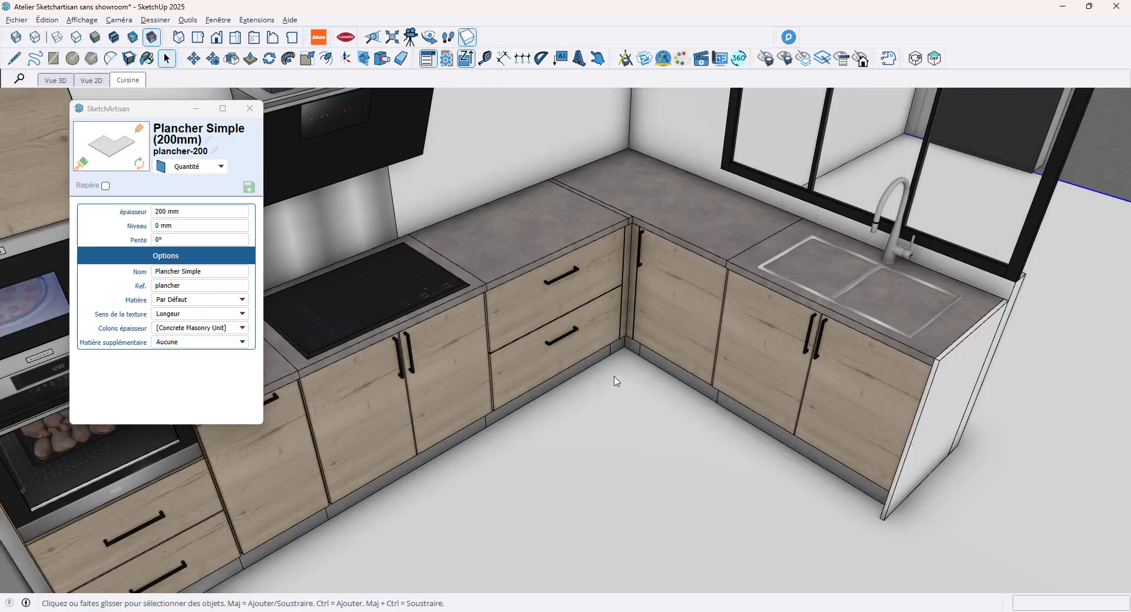
pyautogui.click(382, 58)
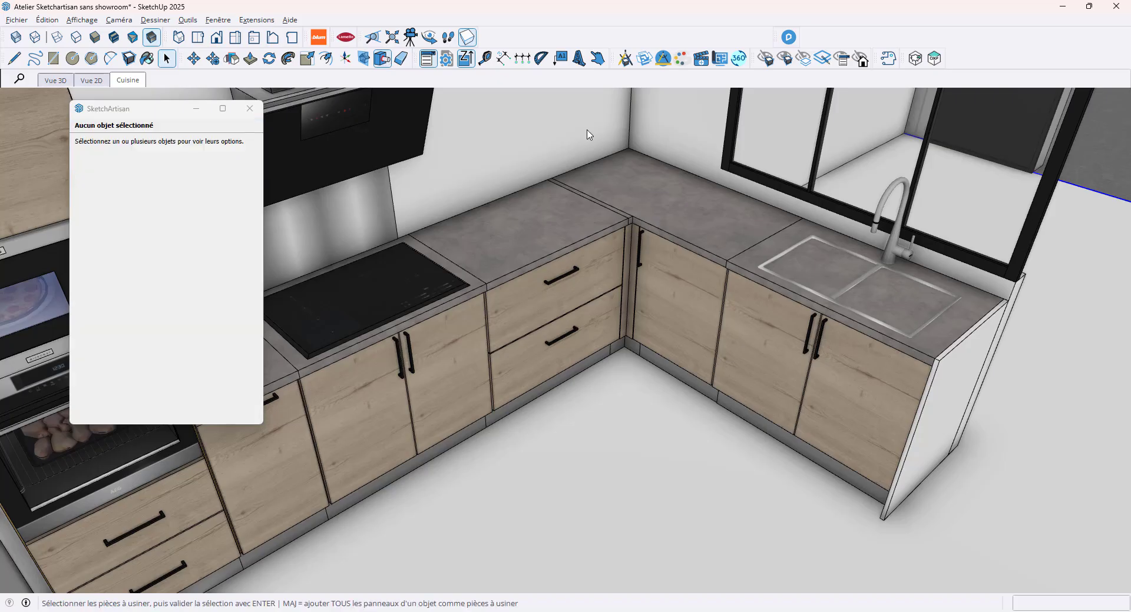
pyautogui.click(775, 254)
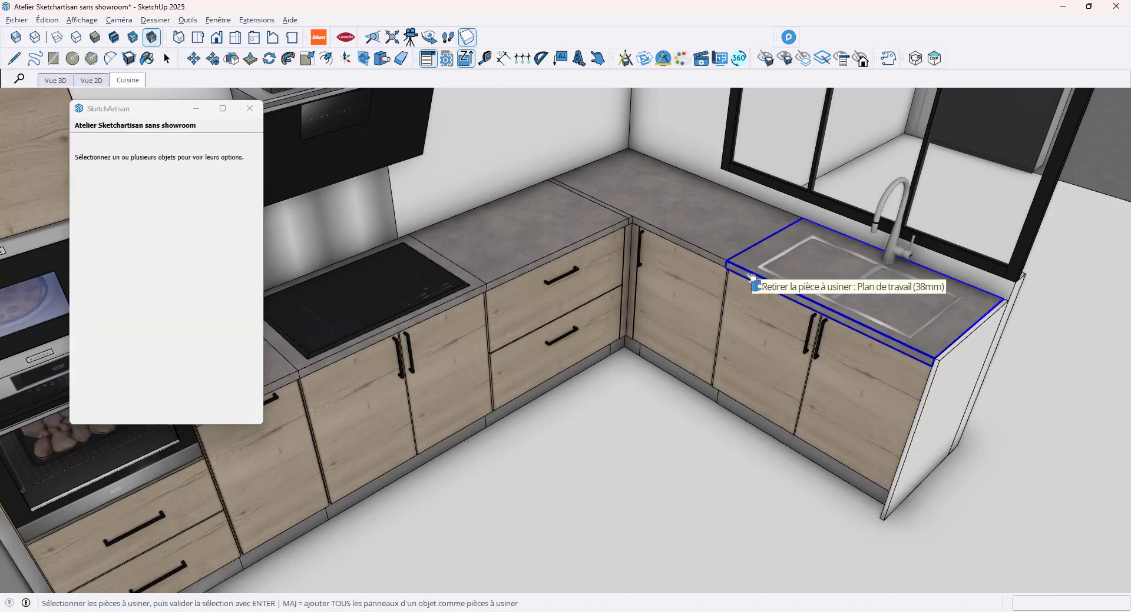
pyautogui.press('Return')
pyautogui.click(794, 251)
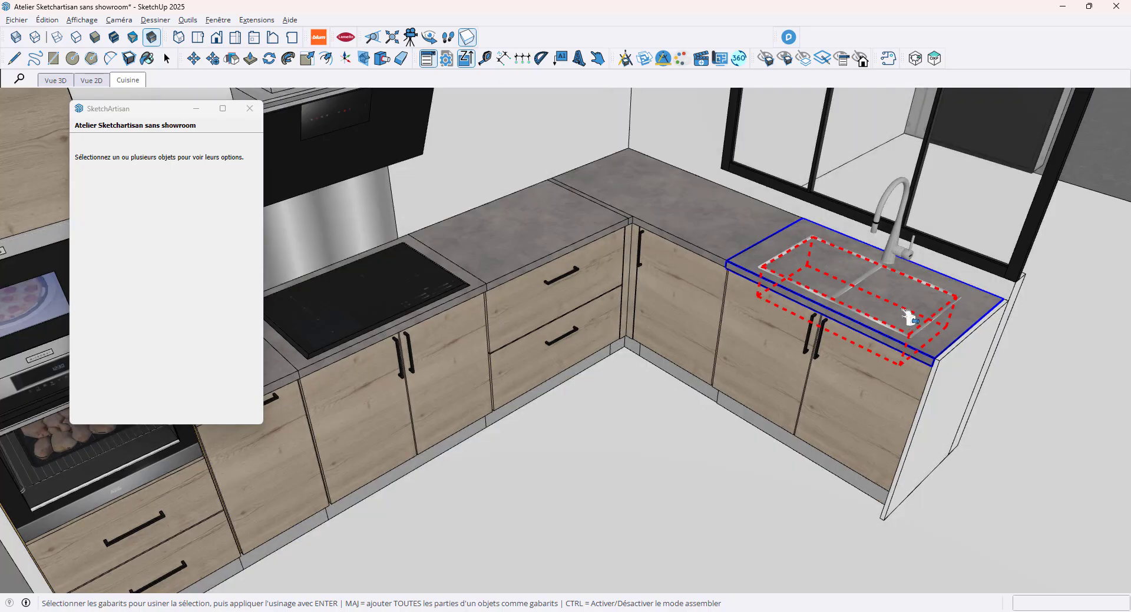
pyautogui.press('Return')
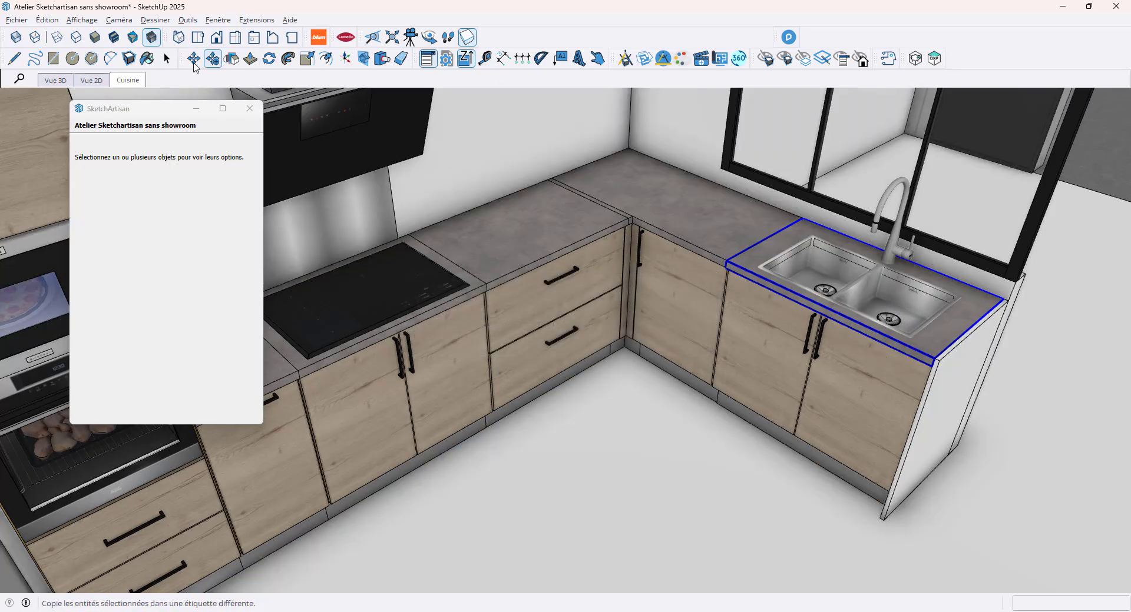
pyautogui.click(167, 60)
pyautogui.moveTo(776, 240); pyautogui.dragTo(713, 212, button='middle')
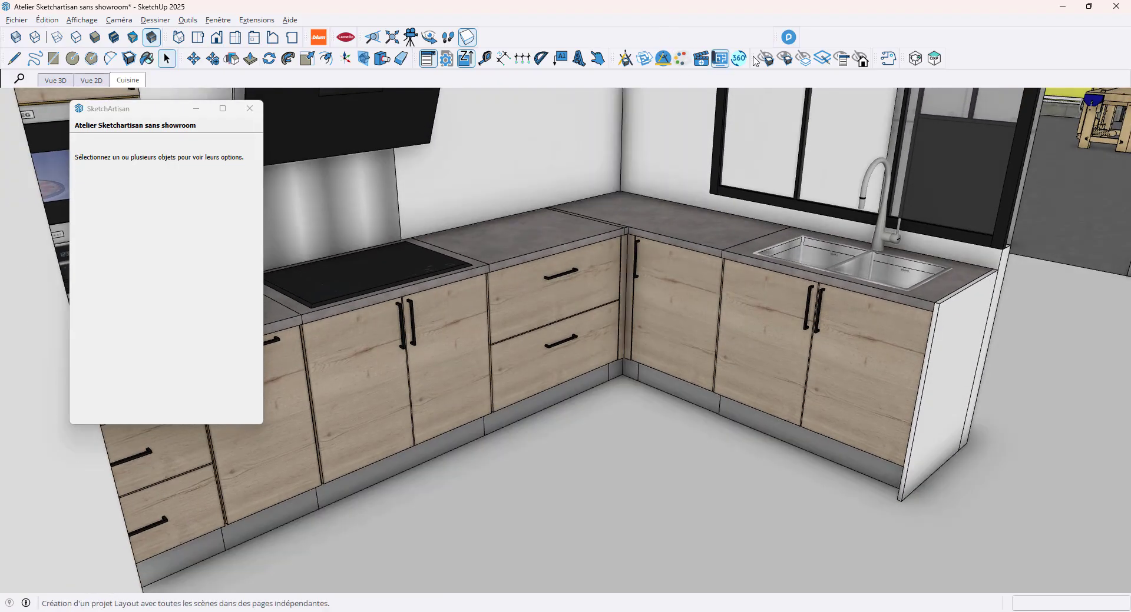
# - Open the sink unit's door nearest the white end panel to view the cabinet interior
pyautogui.click(597, 59)
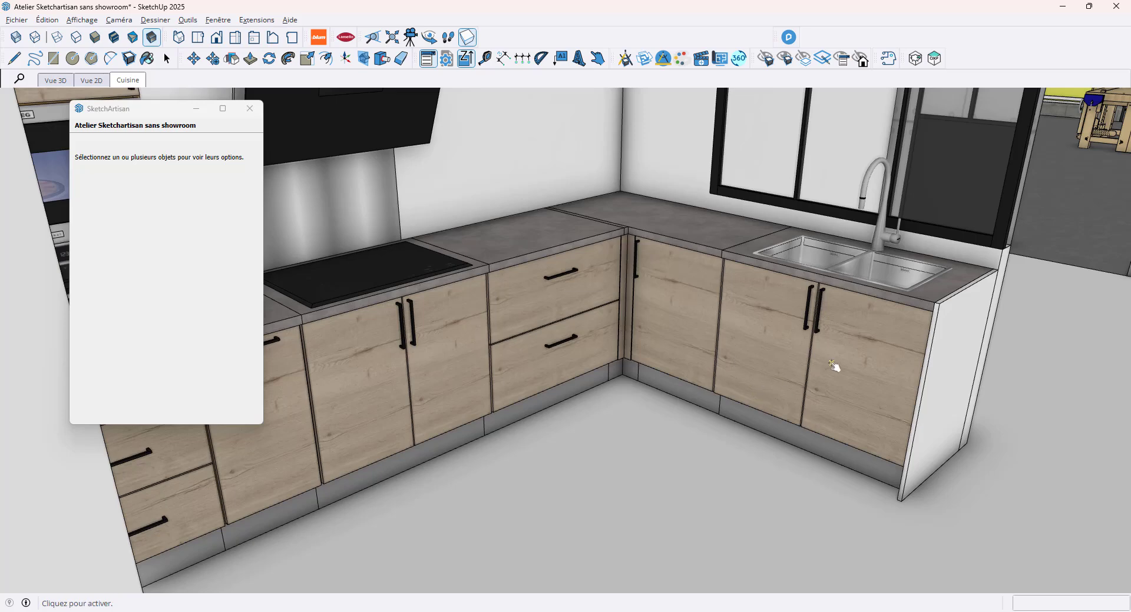
pyautogui.click(824, 399)
pyautogui.moveTo(817, 398); pyautogui.dragTo(848, 321, button='middle')
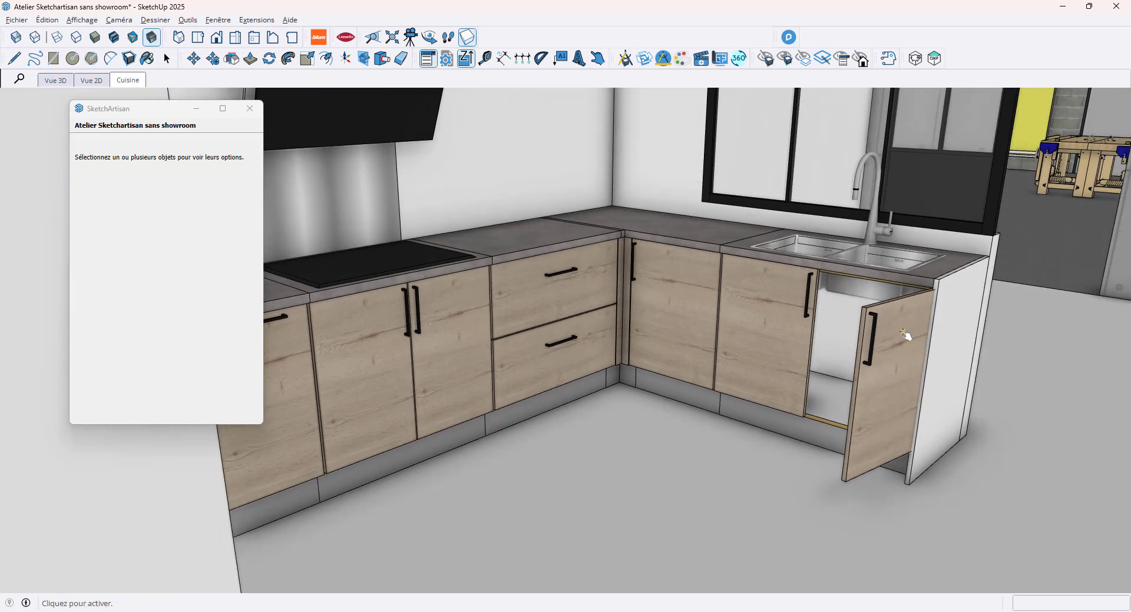
# - Close the sink unit's open door next to the white end panel
pyautogui.click(927, 339)
pyautogui.press('space')
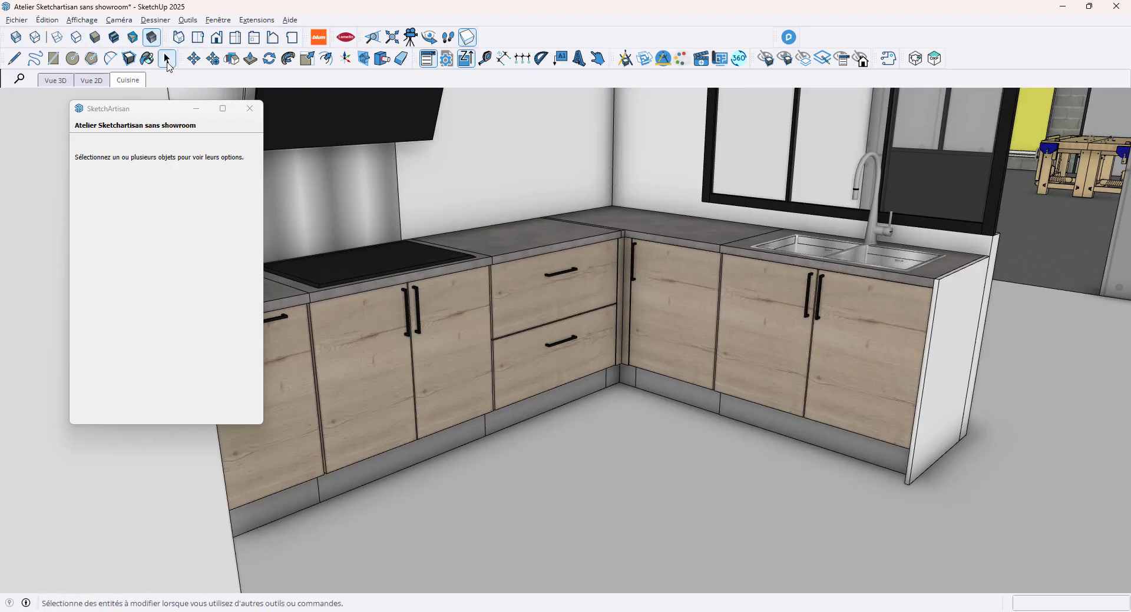
pyautogui.scroll(-5, 707, 290)
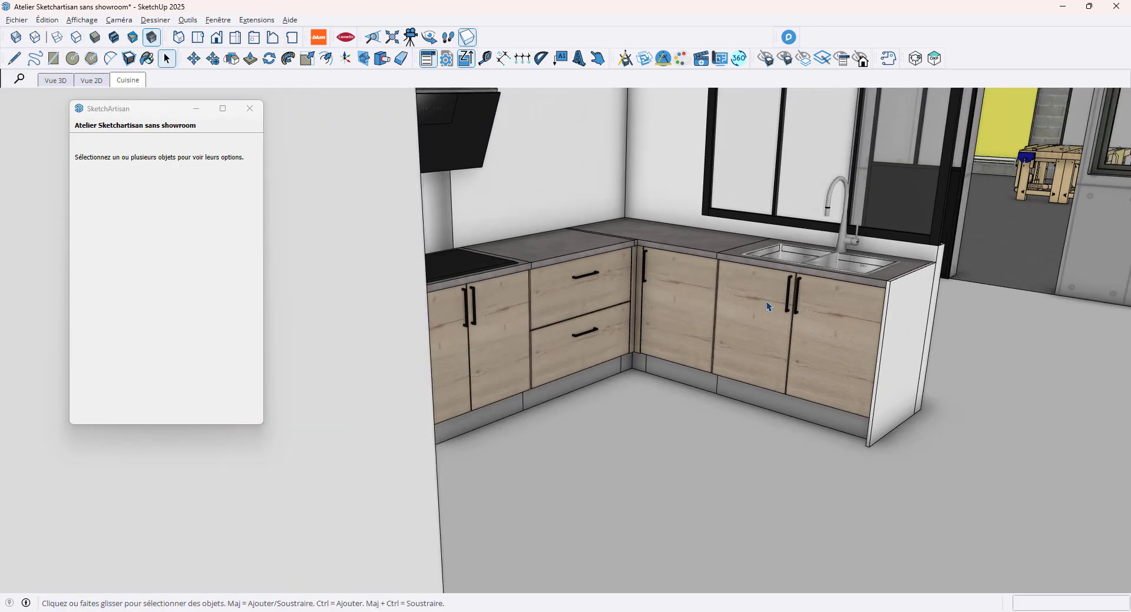
pyautogui.moveTo(694, 300)
pyautogui.mouseDown(button='middle')
pyautogui.moveTo(642, 336)
pyautogui.moveTo(633, 312)
pyautogui.moveTo(615, 310)
pyautogui.mouseUp(button='middle')
pyautogui.scroll(-3, 642, 336)
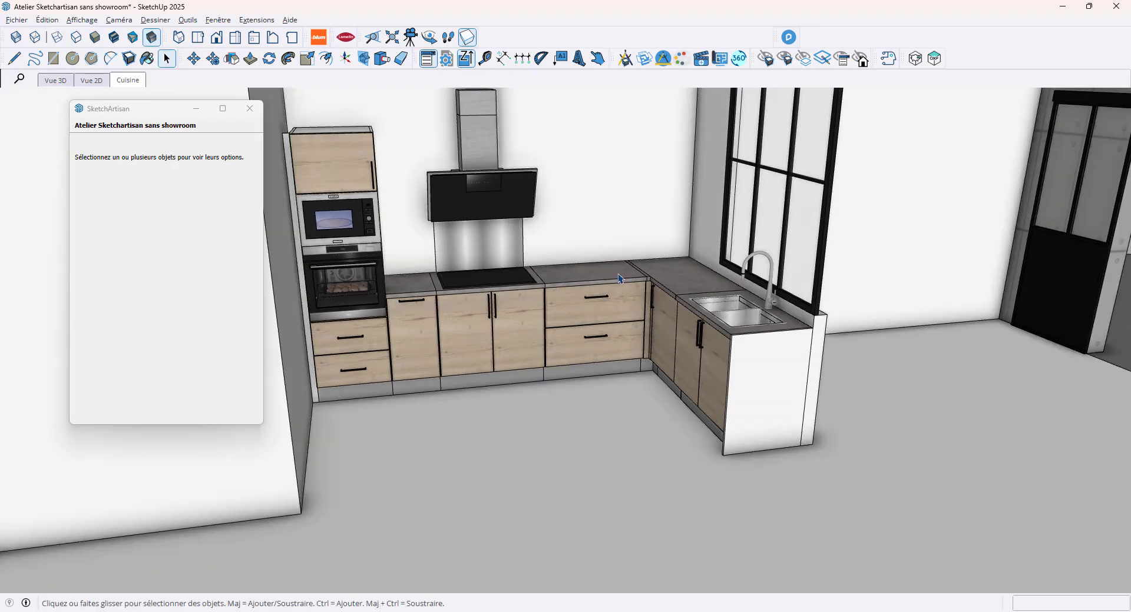
# - Choose the Meuble Haut 40 - 1 porte wall unit from the catalogue's Cuisine SketchArtisan folder
pyautogui.click(625, 60)
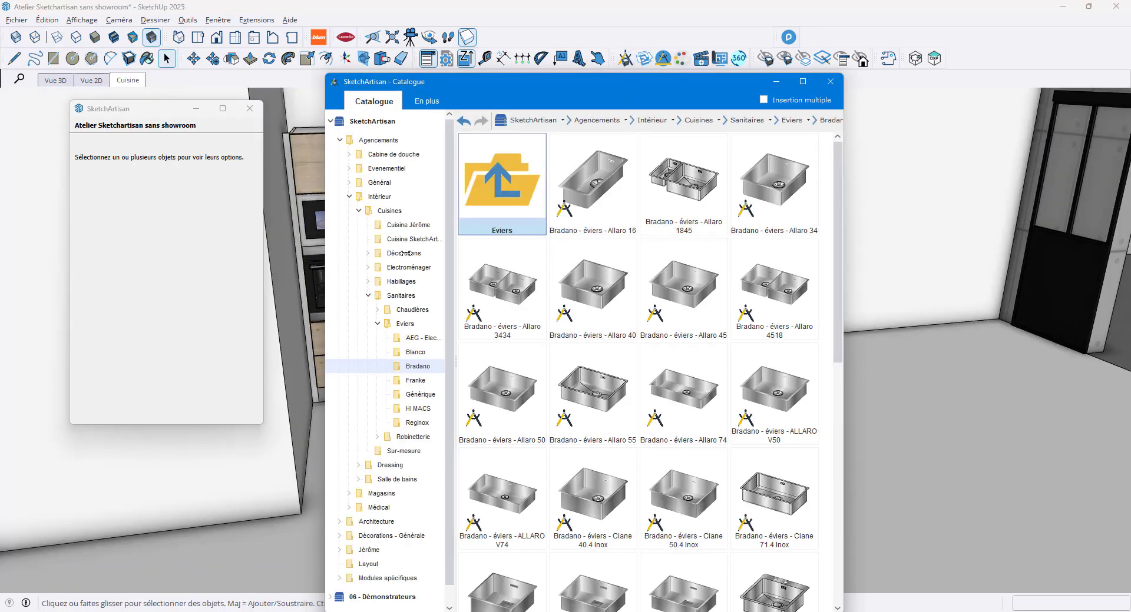
pyautogui.click(374, 238)
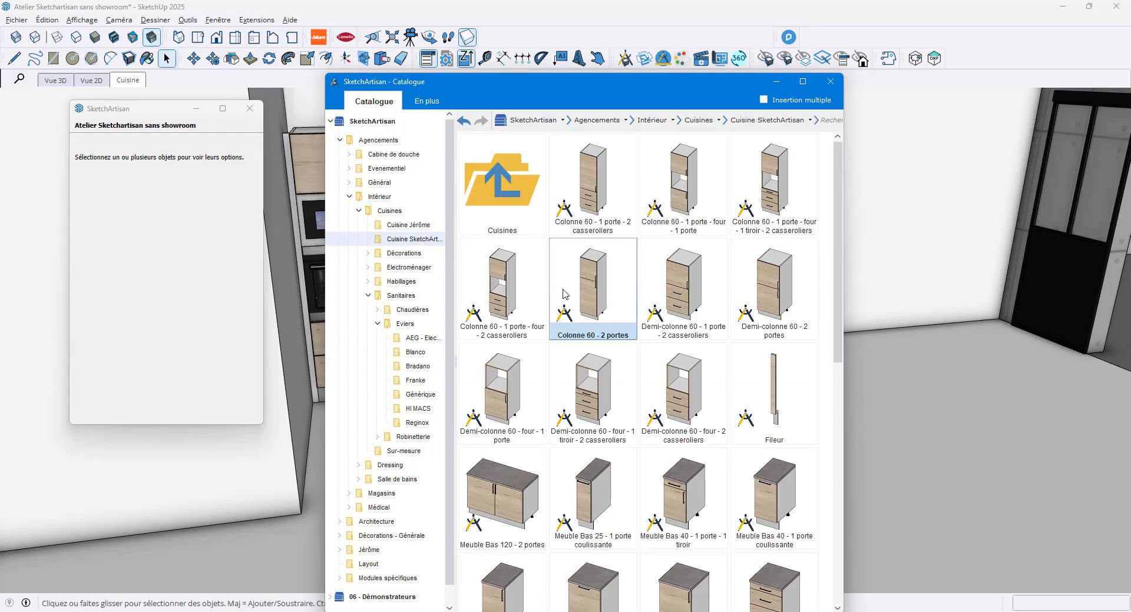
pyautogui.scroll(-5, 690, 342)
pyautogui.scroll(-3, 690, 342)
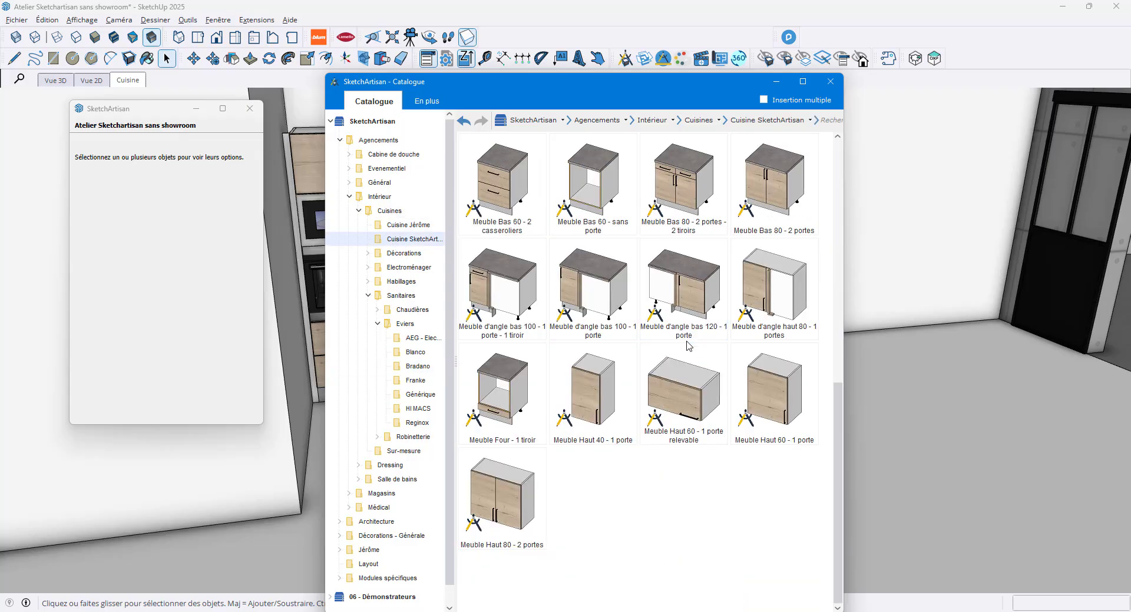
pyautogui.click(592, 423)
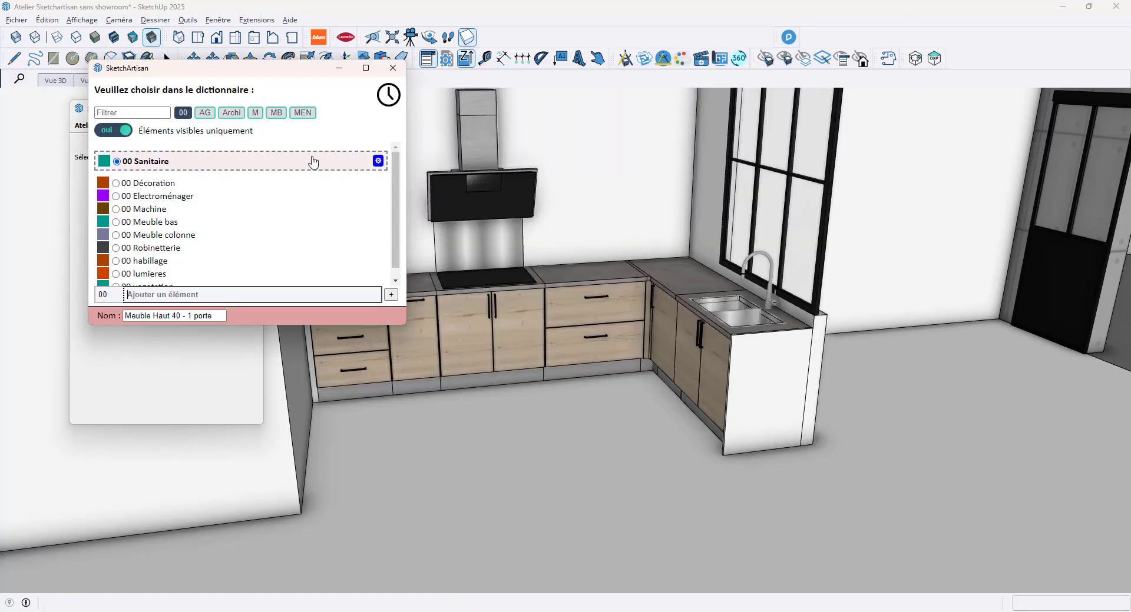
# - Add a new 00 dictionary element named Meuble haut and assign the wall unit to it
pyautogui.click(194, 294)
pyautogui.write('Meub')
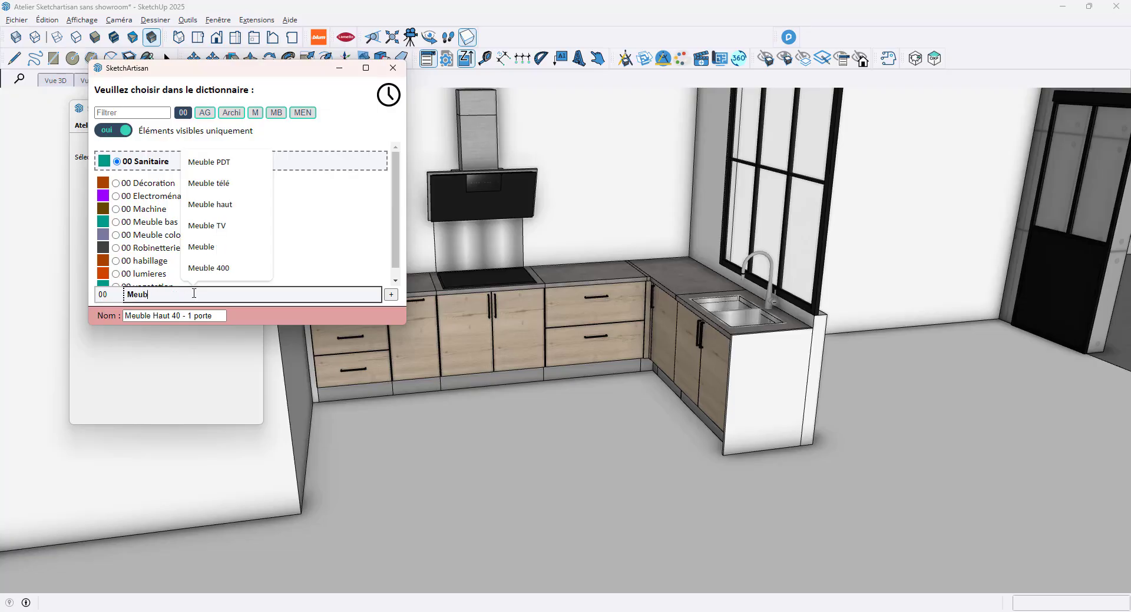
pyautogui.write('le haut')
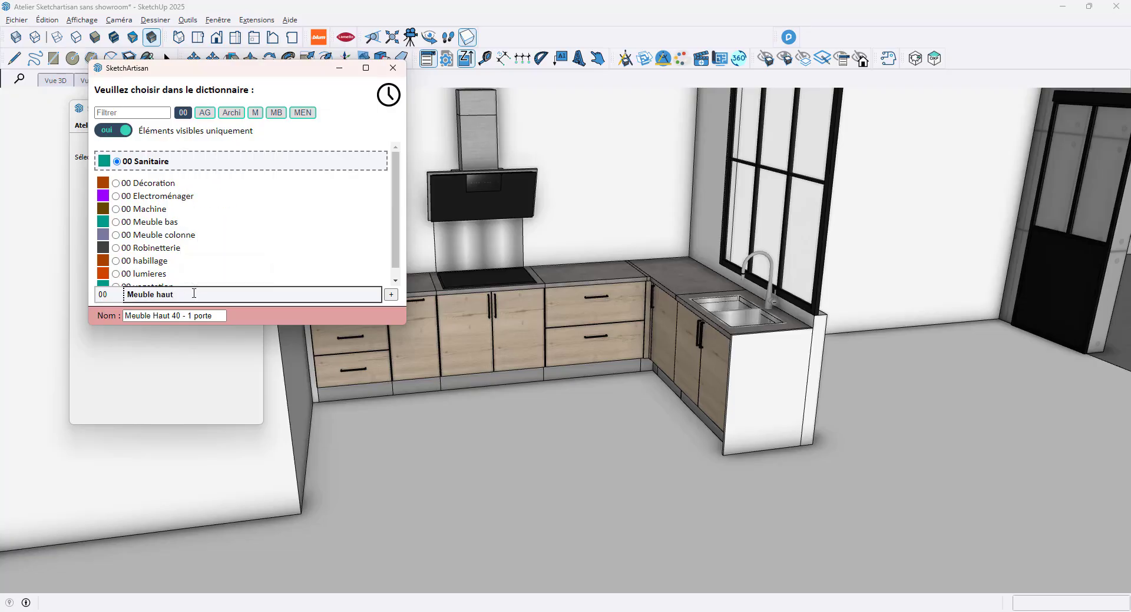
pyautogui.press('Return')
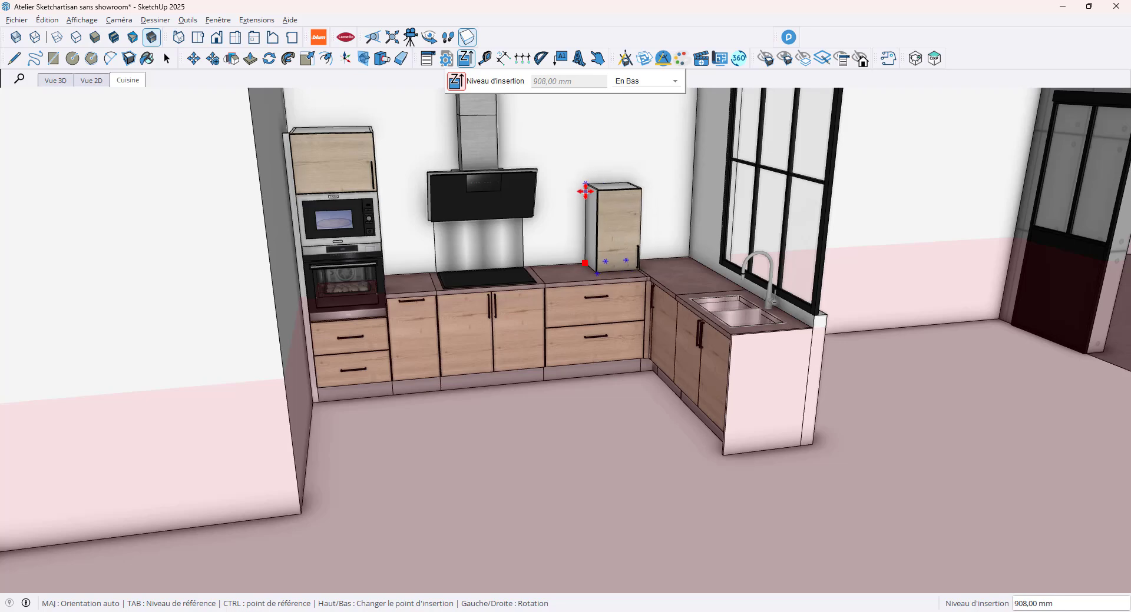
# - Move the insertion point to the unit's rear lower-right corner and place it at 1500 mm height, 190 mm from the wall corner
pyautogui.rightClick(585, 192)
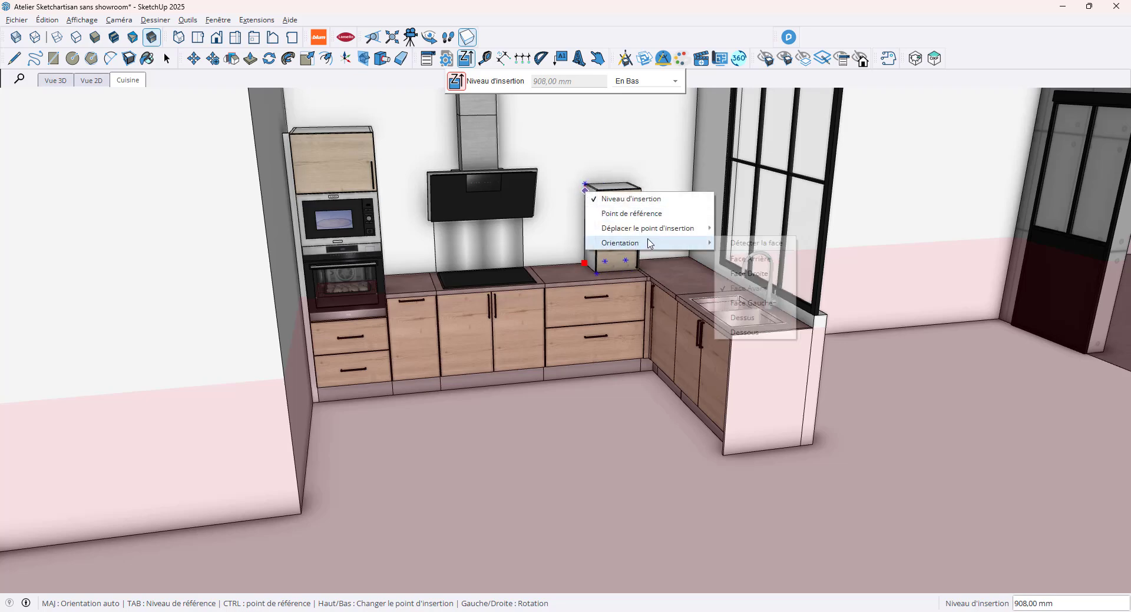
pyautogui.moveTo(661, 230)
pyautogui.click(743, 273)
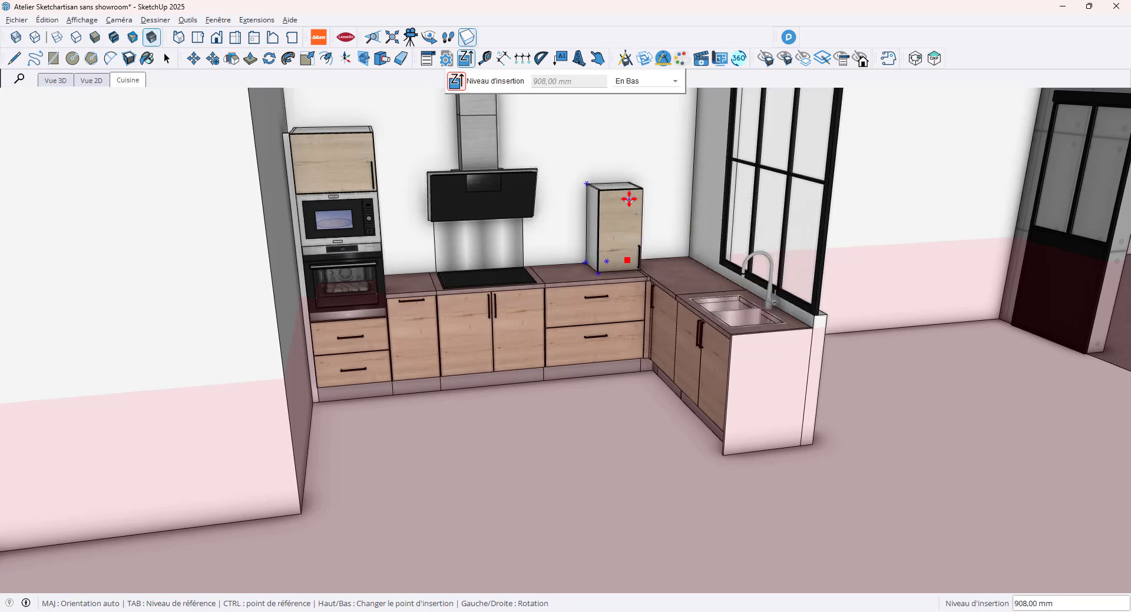
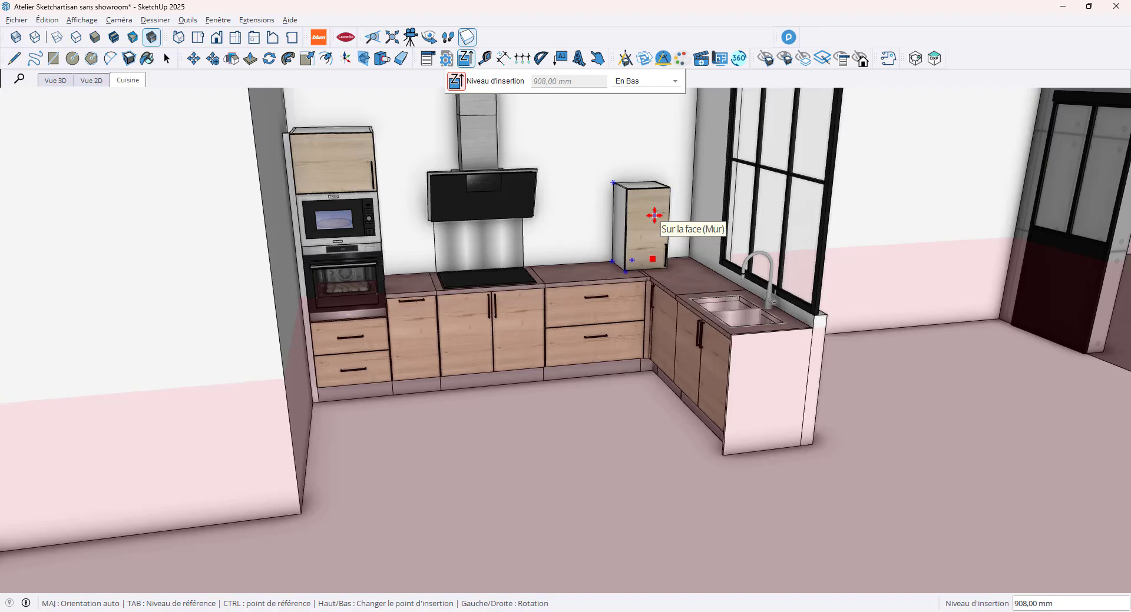
pyautogui.write('1500')
pyautogui.press('Return')
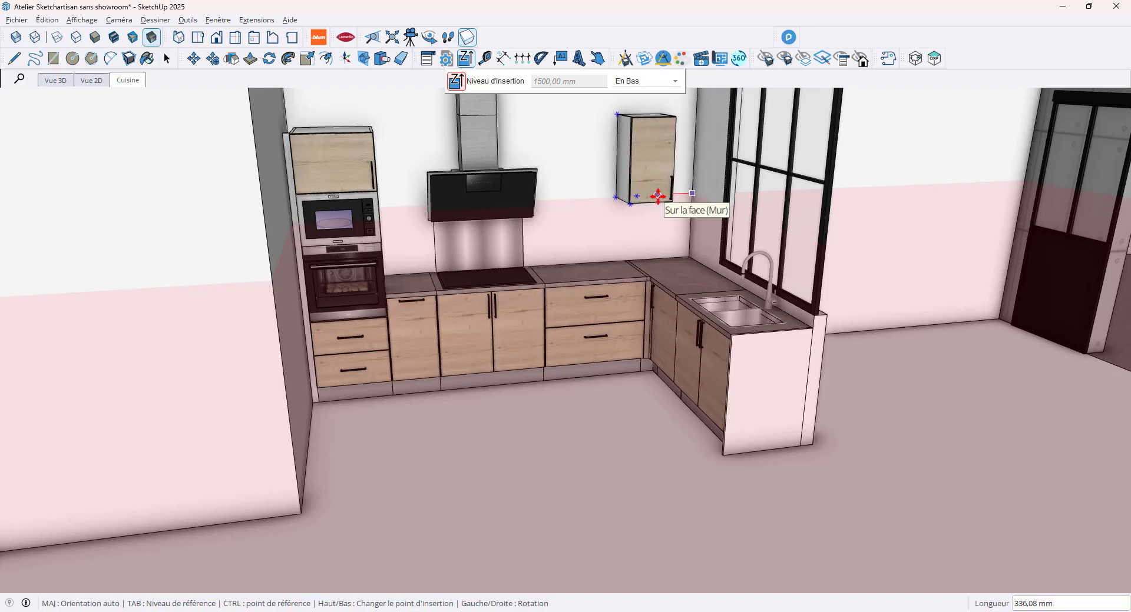
pyautogui.write('190')
pyautogui.press('Return')
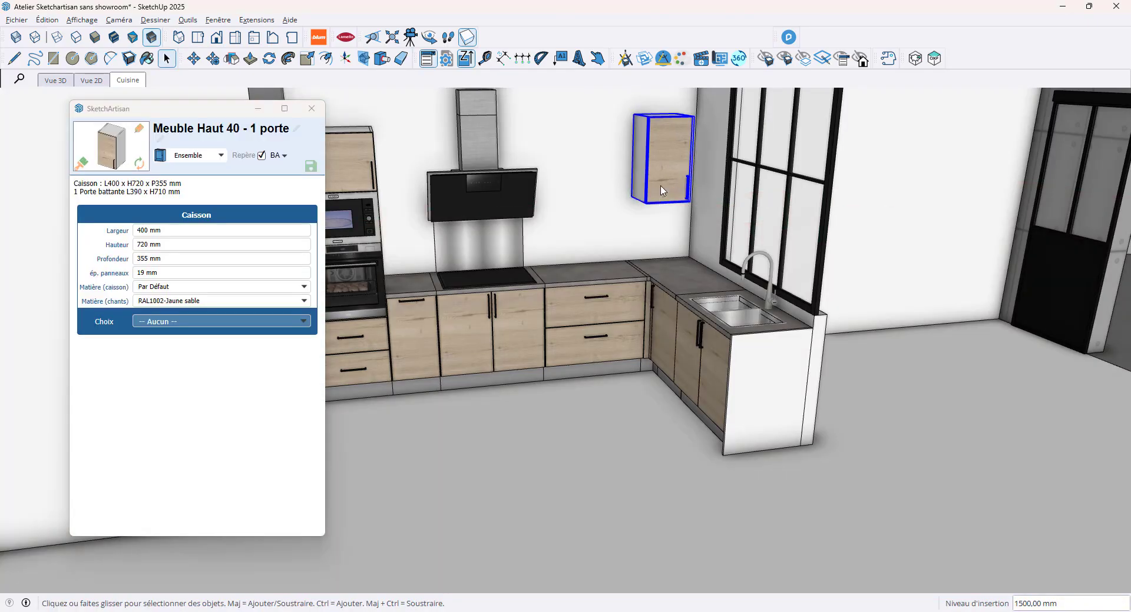
# - Copy the wall unit against its hood-facing side, keeping the 00 Meuble haut category
pyautogui.moveTo(649, 196); pyautogui.dragTo(642, 216, button='middle')
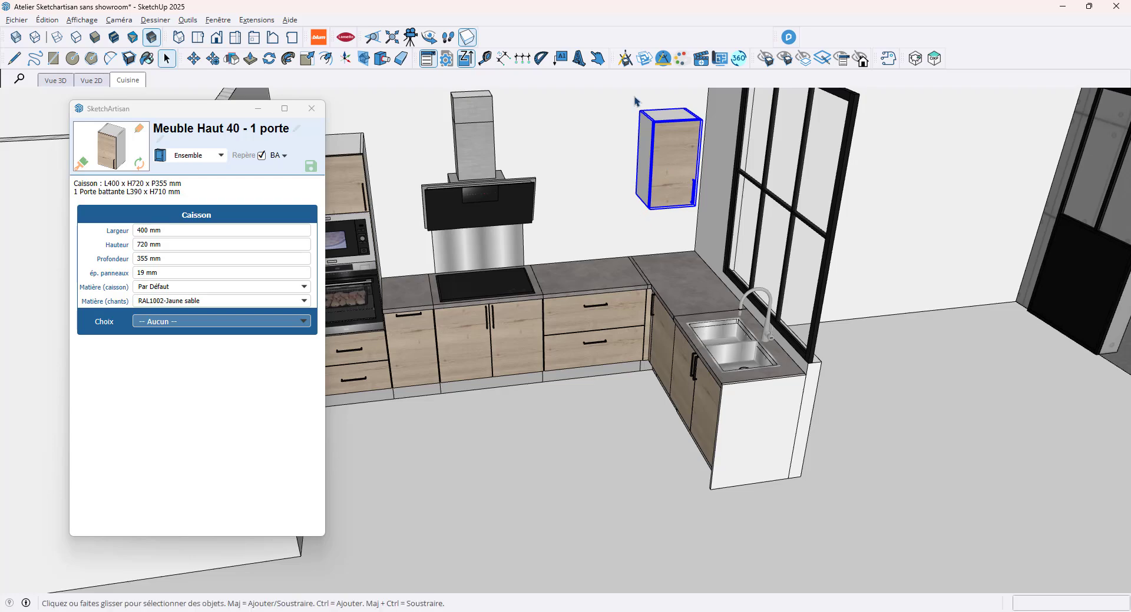
pyautogui.click(219, 61)
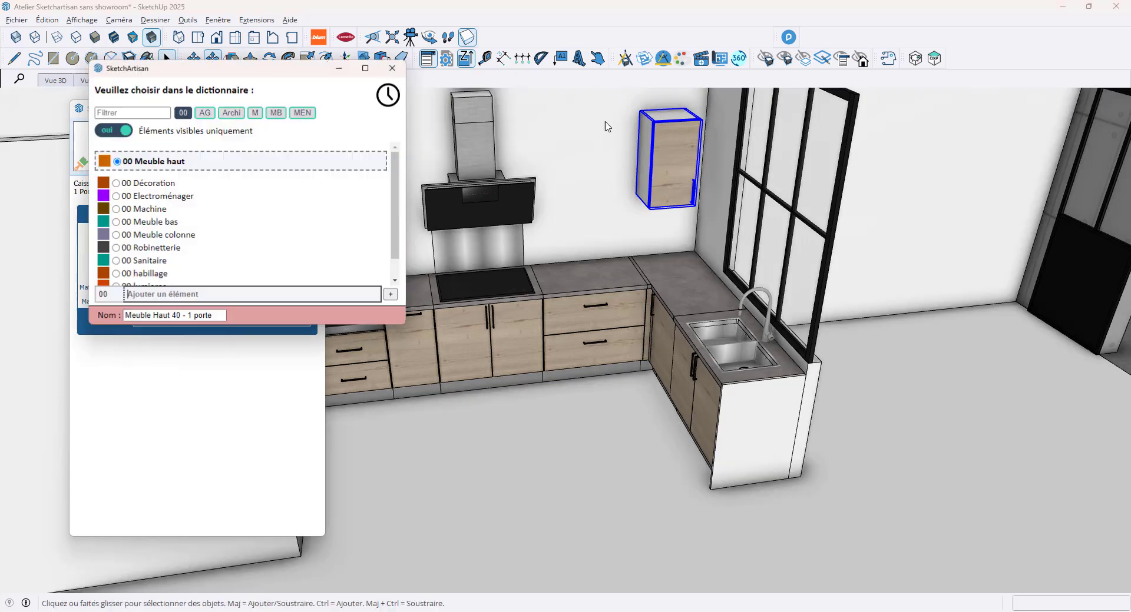
pyautogui.click(211, 174)
pyautogui.scroll(6, 692, 98)
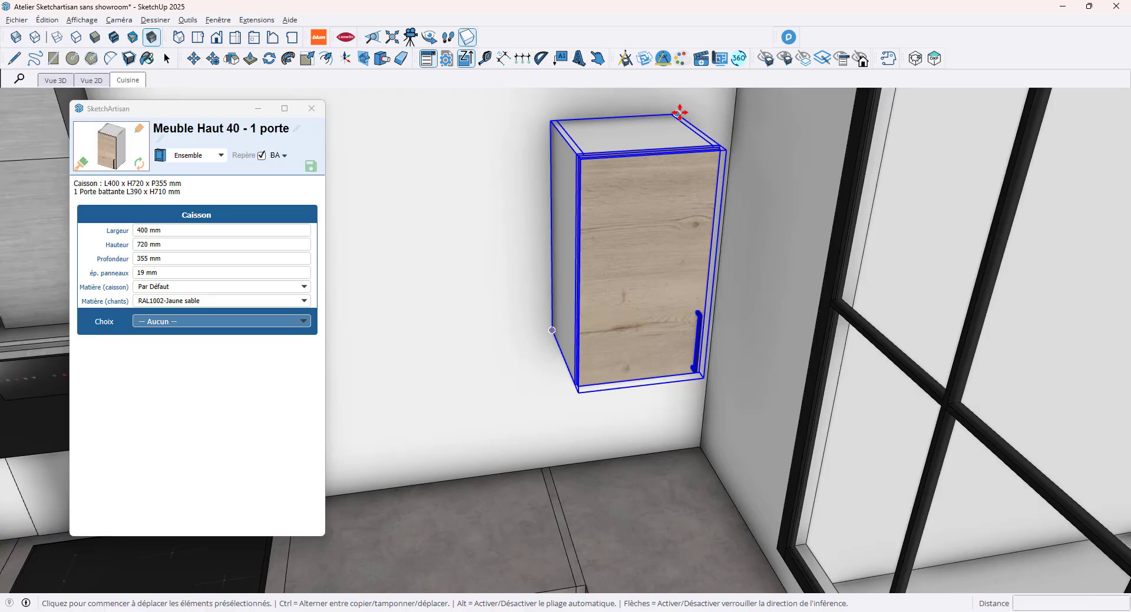
pyautogui.click(679, 112)
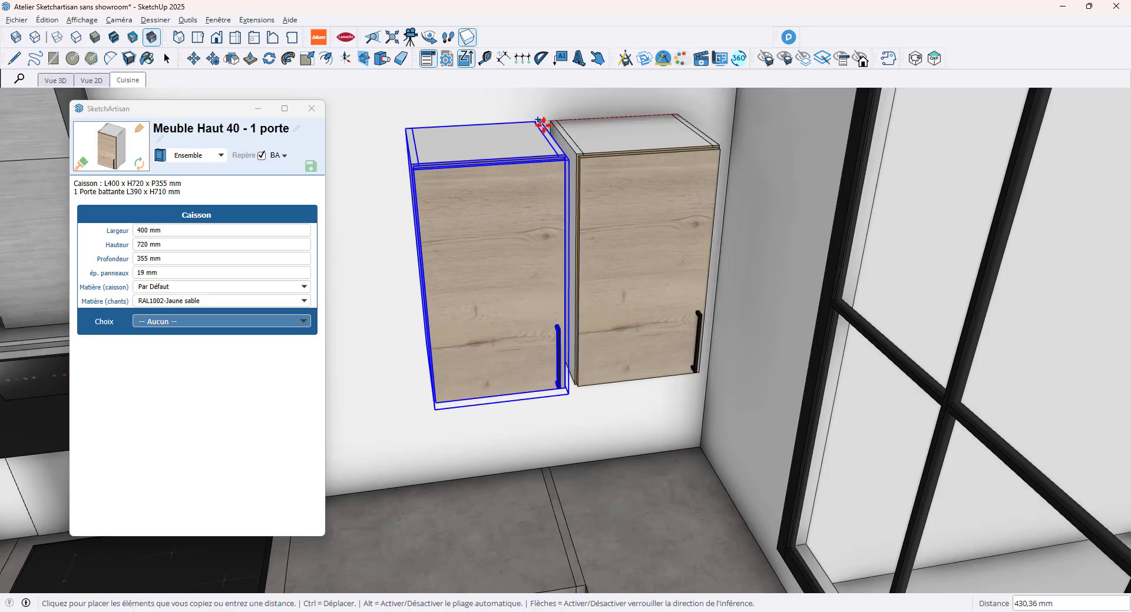
pyautogui.click(166, 61)
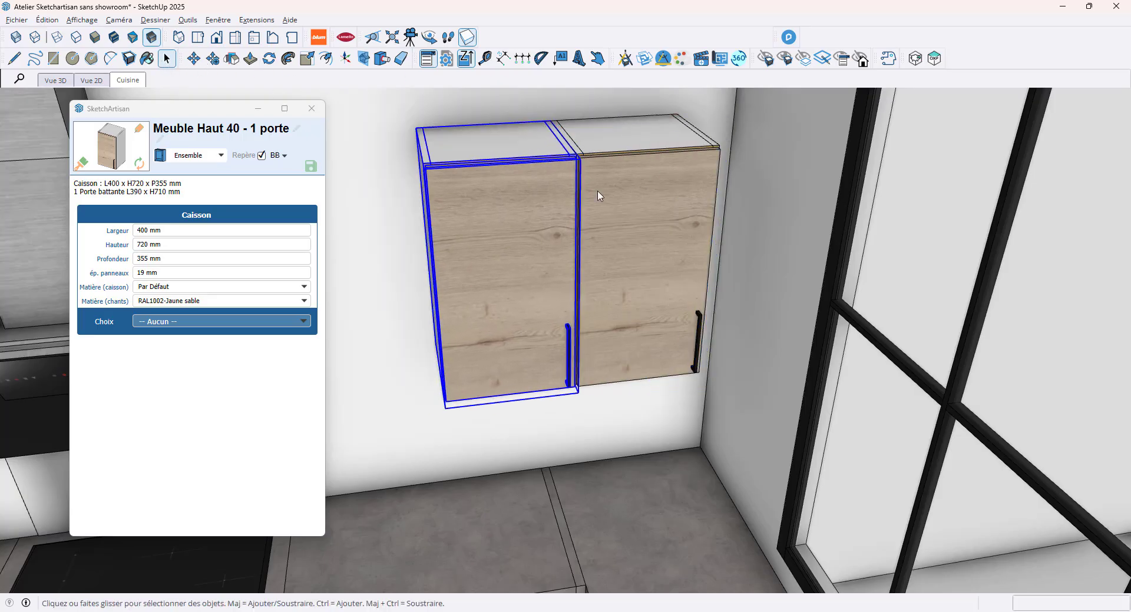
pyautogui.hotkey('ctrl', 't')
# - Scale both wall units together towards the extractor hood until each is 588 mm wide
pyautogui.scroll(-1, 689, 202)
pyautogui.scroll(-4, 690, 204)
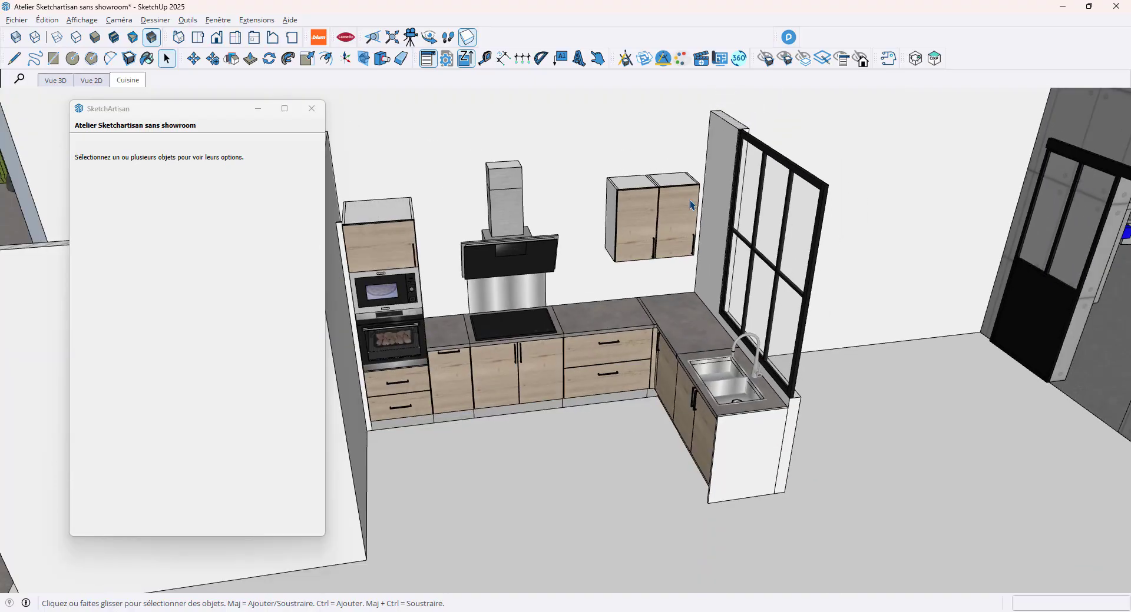
pyautogui.click(667, 217)
pyautogui.keyDown('shift'); pyautogui.click(649, 203); pyautogui.keyUp('shift')
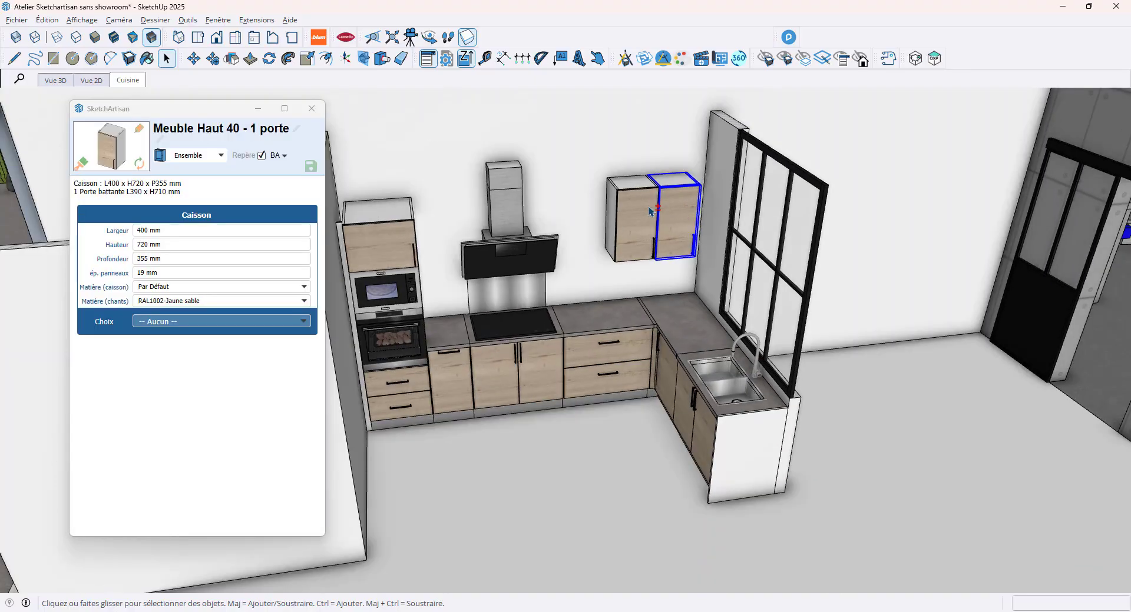
pyautogui.click(307, 58)
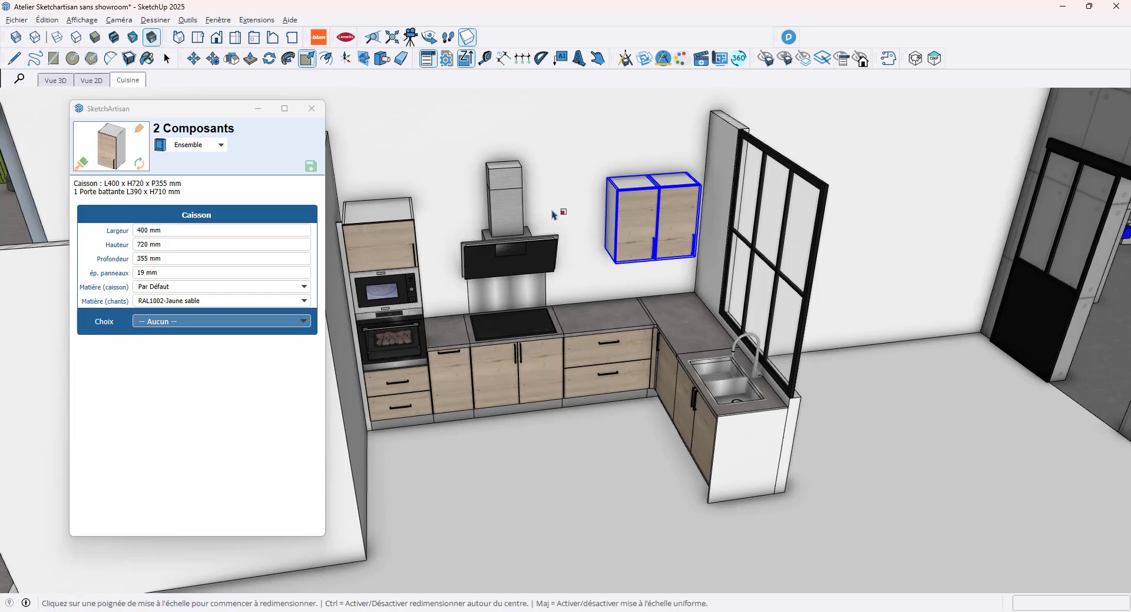
pyautogui.click(608, 223)
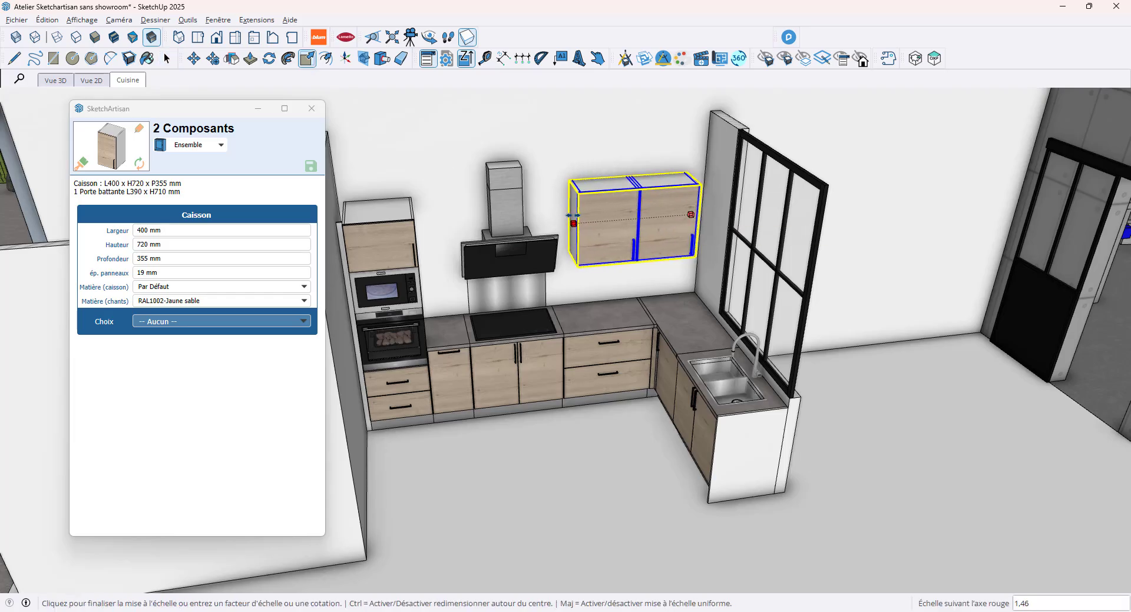
pyautogui.click(576, 216)
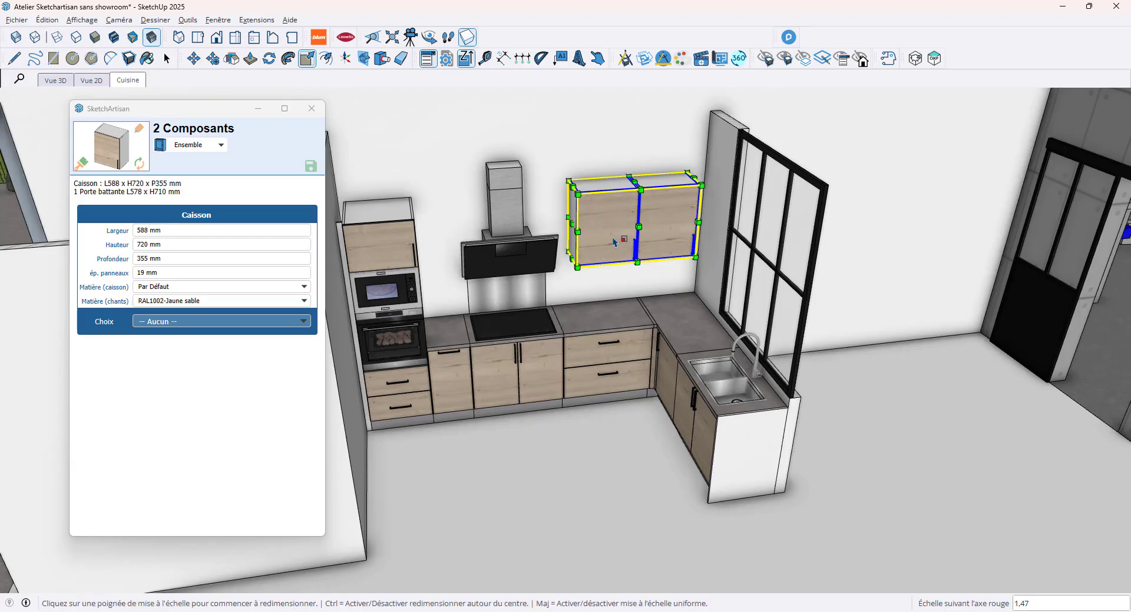
# - Lower the top of both wall units to the oven column's top, giving a height of 660 mm
pyautogui.click(638, 176)
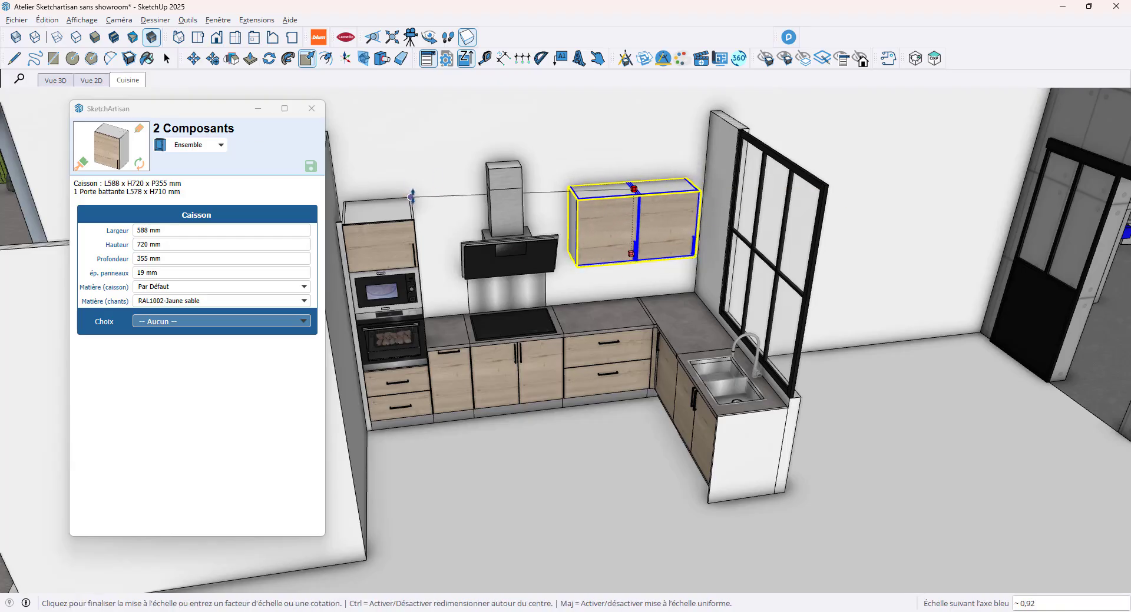
pyautogui.click(412, 197)
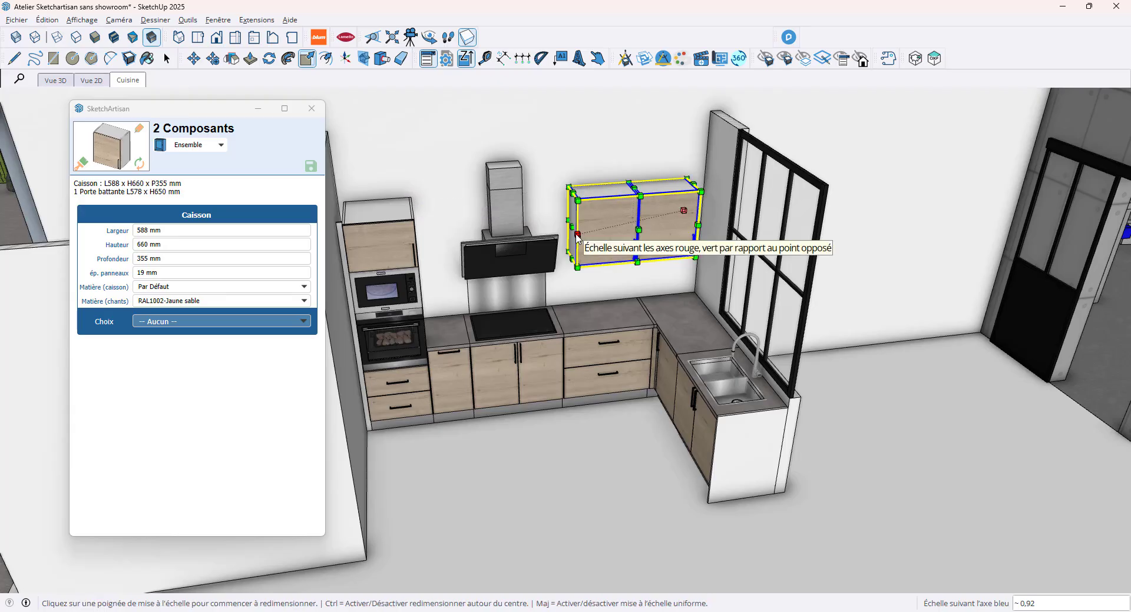
pyautogui.click(167, 58)
pyautogui.press('Escape')
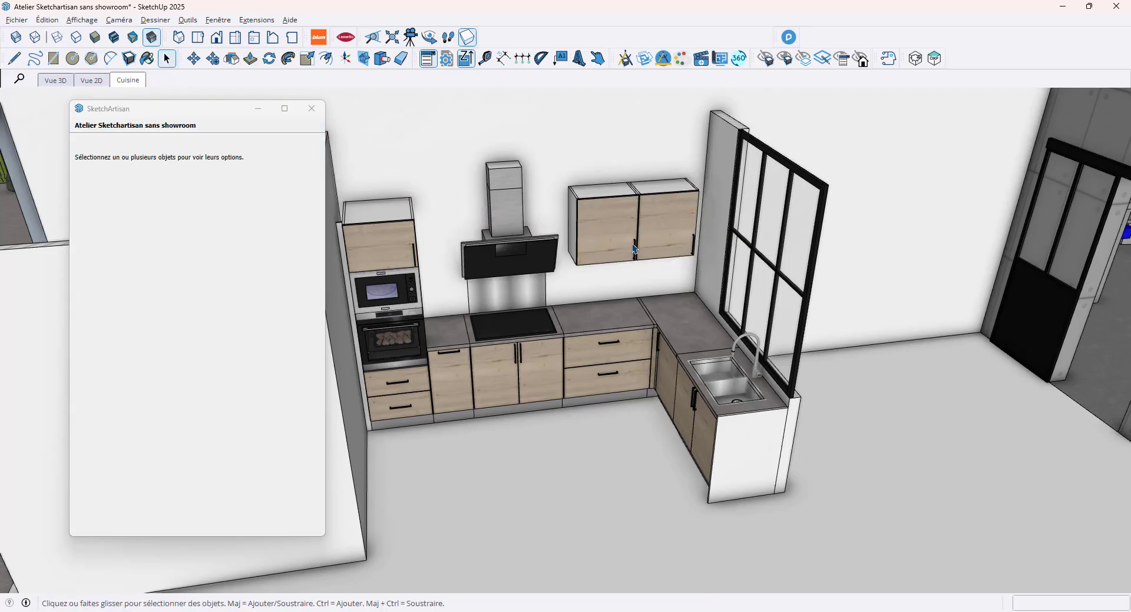
# - Open the choice of configurable parts for the wall unit nearest the window
pyautogui.scroll(5, 614, 214)
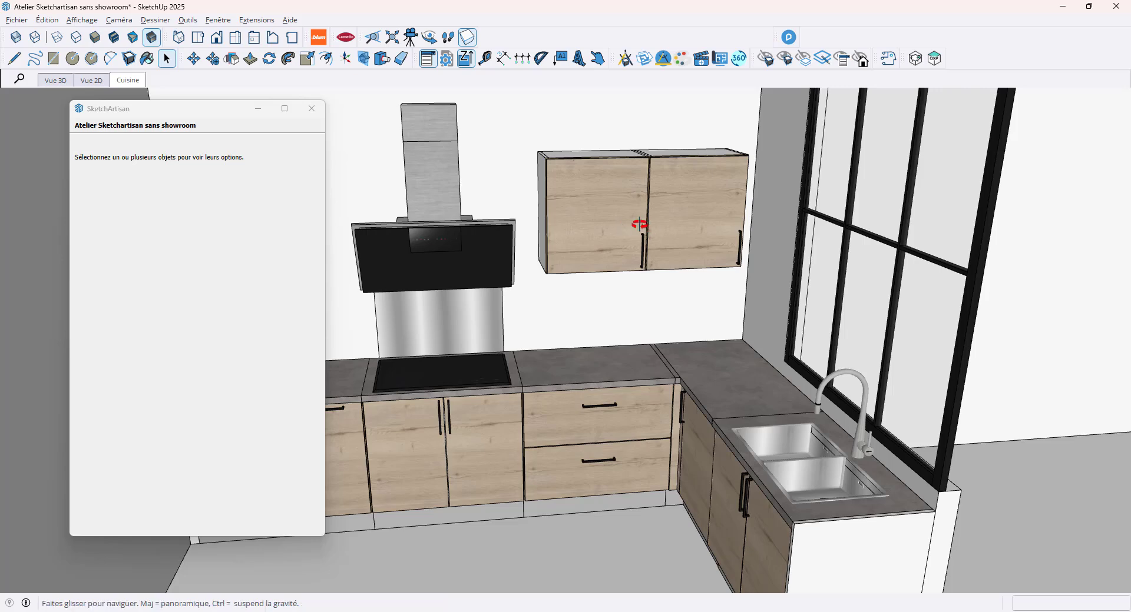
pyautogui.click(627, 224)
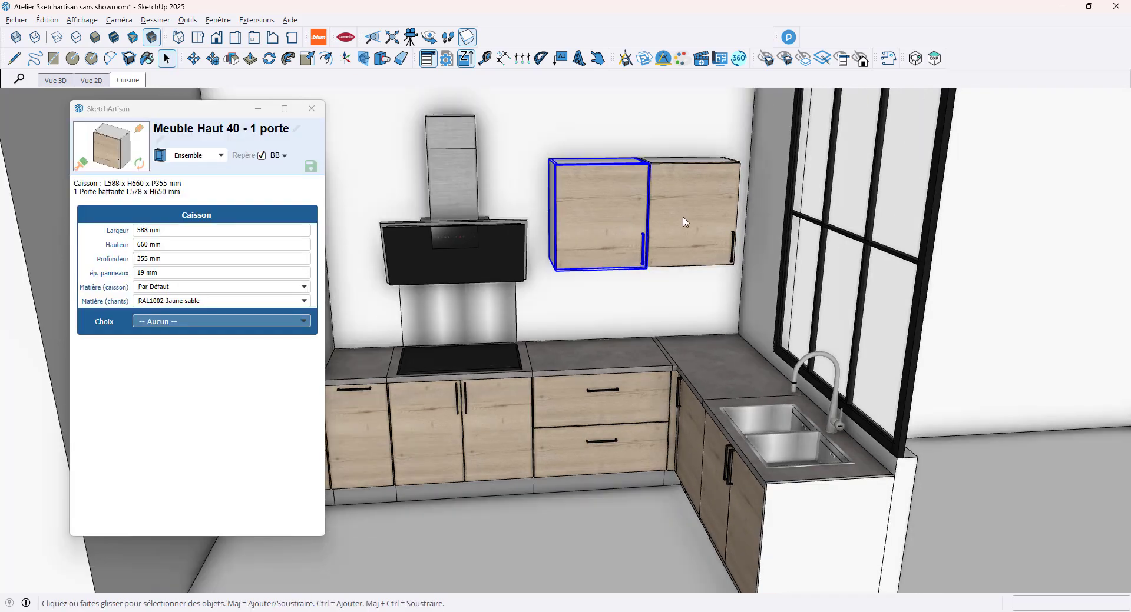
pyautogui.keyDown('shift'); pyautogui.click(684, 218); pyautogui.keyUp('shift')
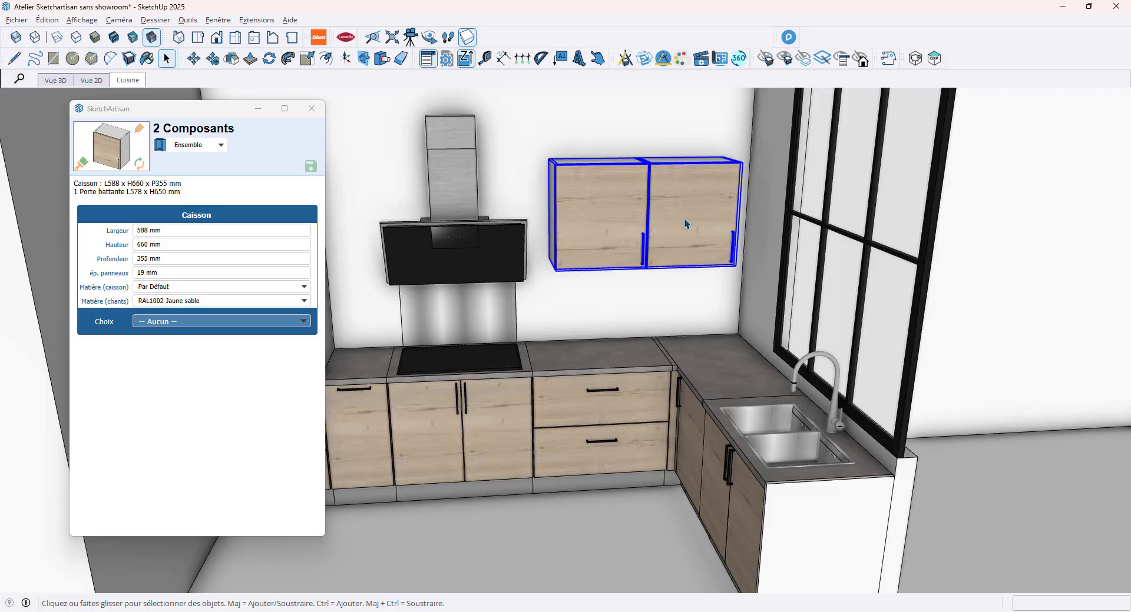
pyautogui.click(687, 229)
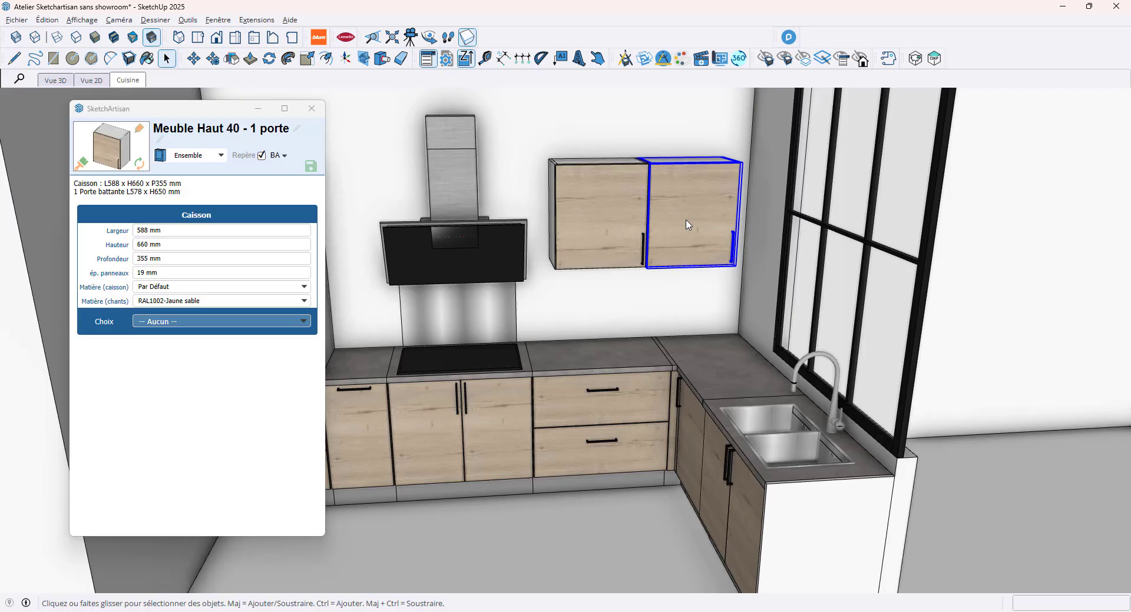
pyautogui.click(239, 321)
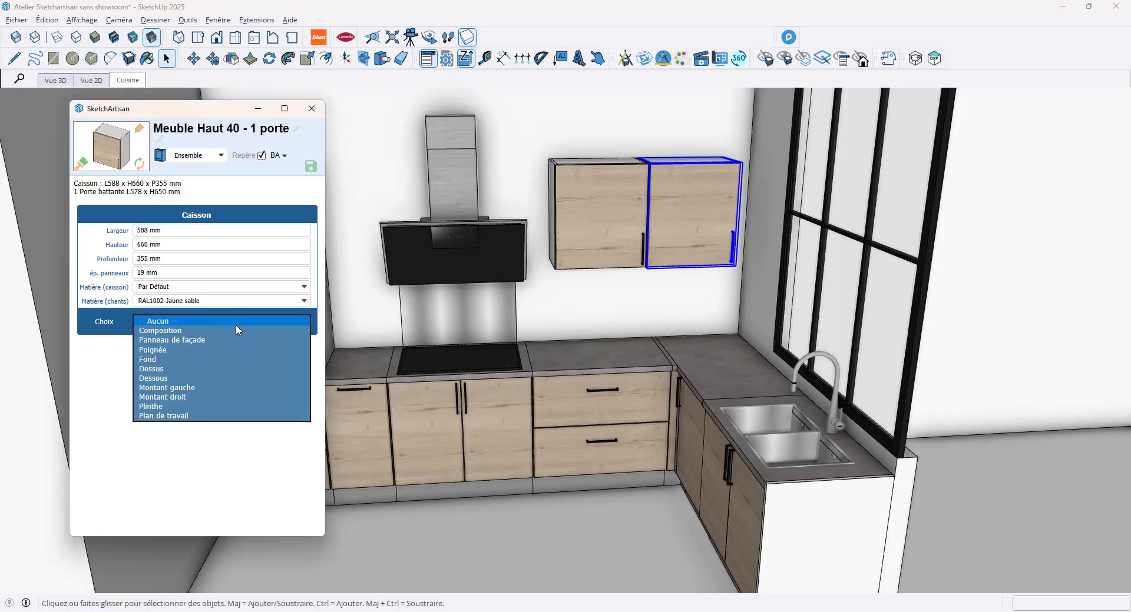
# - Set the opening direction of the selected right-hand wall cabinet's door to Tirant gauche in its Composition options
pyautogui.click(236, 333)
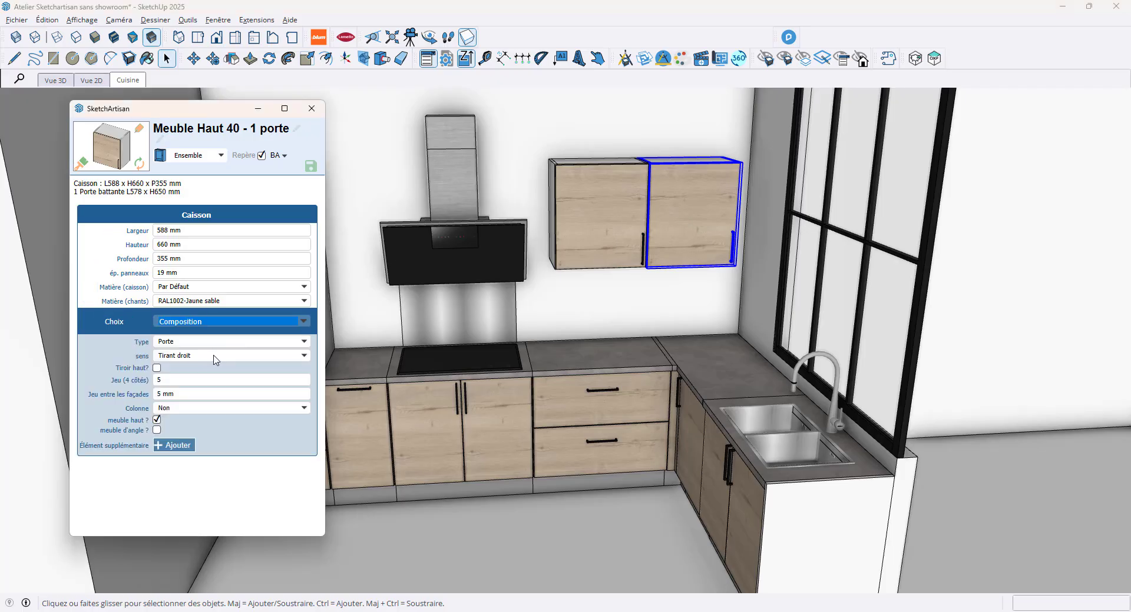
pyautogui.click(215, 358)
pyautogui.click(212, 364)
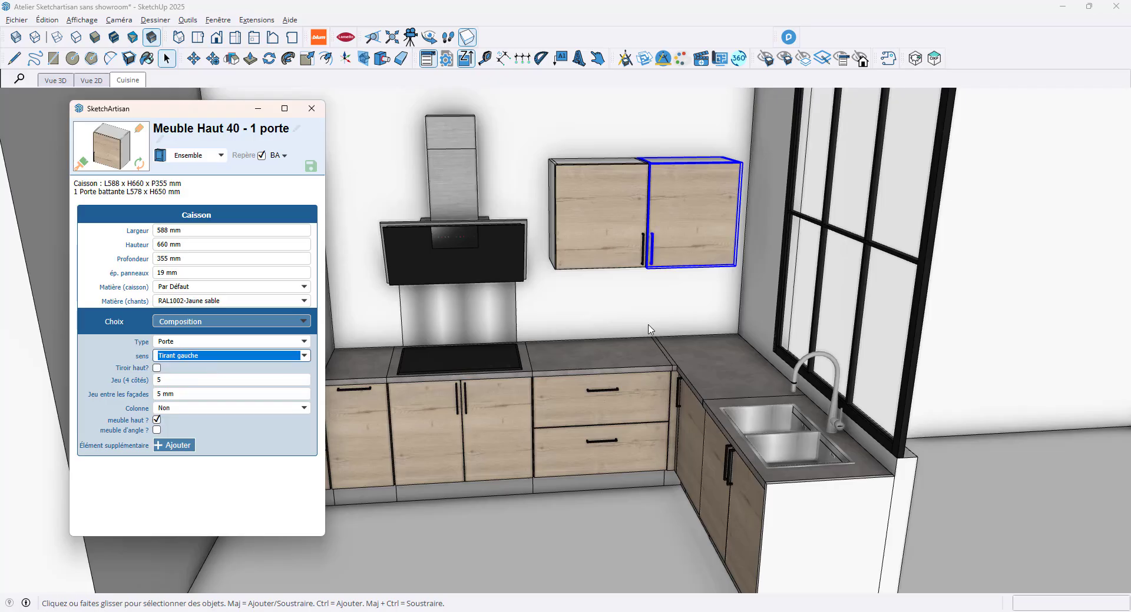
# - Check the door swing of both wall cabinets by opening and closing each door with the Interact tool
pyautogui.click(643, 299)
pyautogui.click(597, 59)
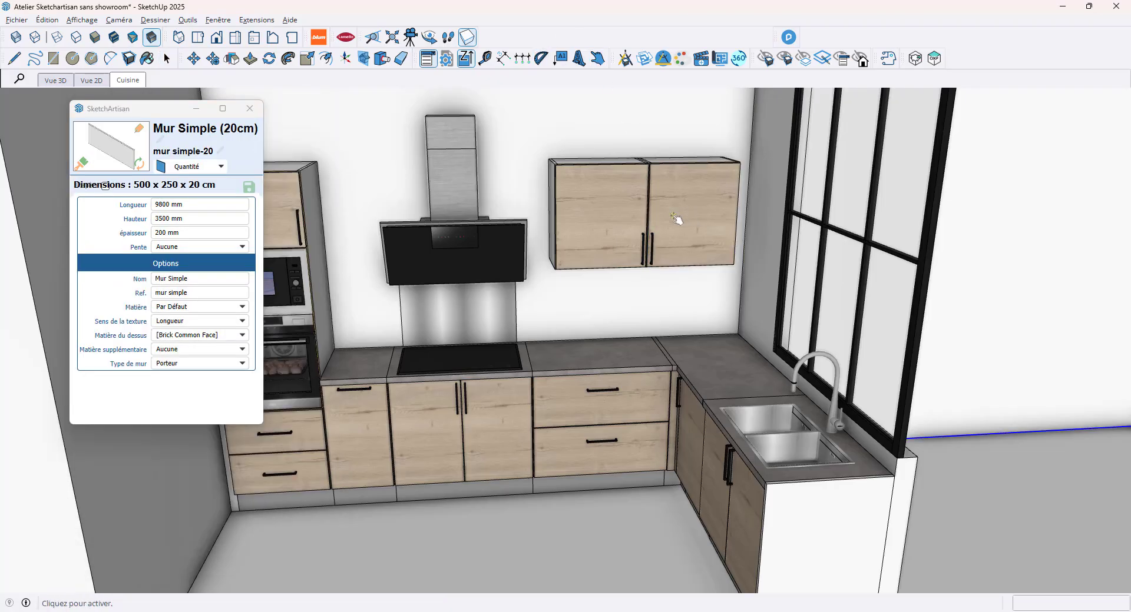
pyautogui.click(693, 215)
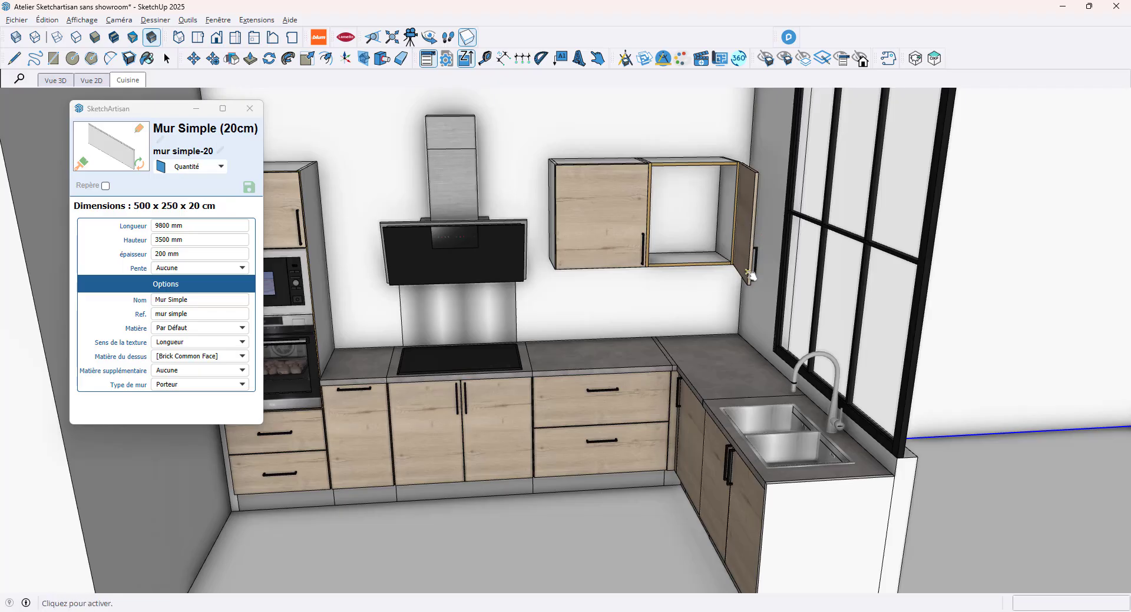
pyautogui.click(614, 261)
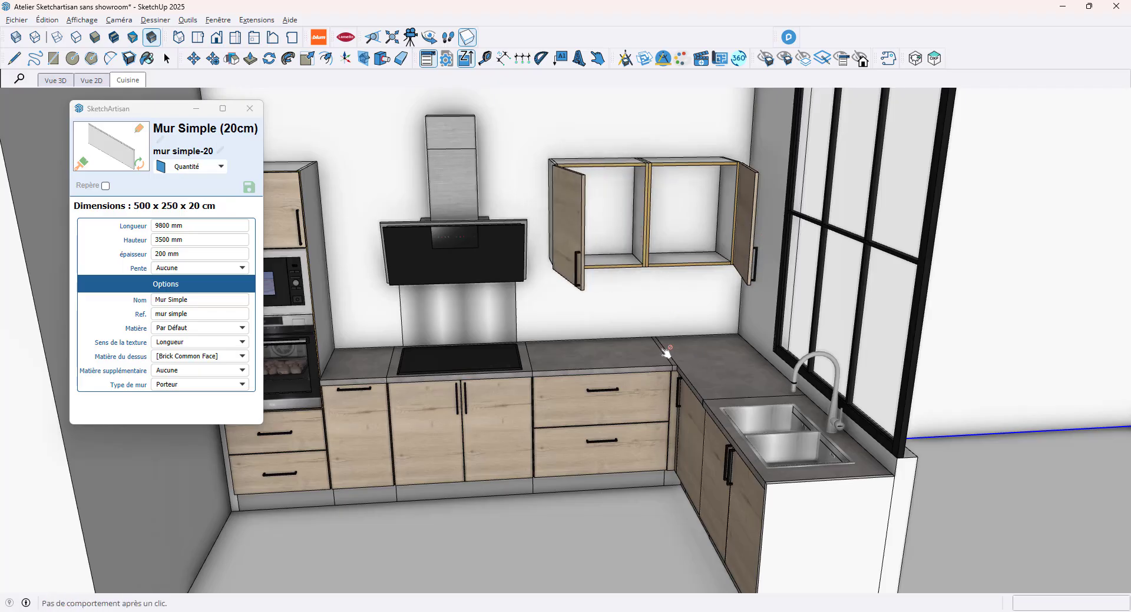
pyautogui.click(585, 258)
pyautogui.click(752, 262)
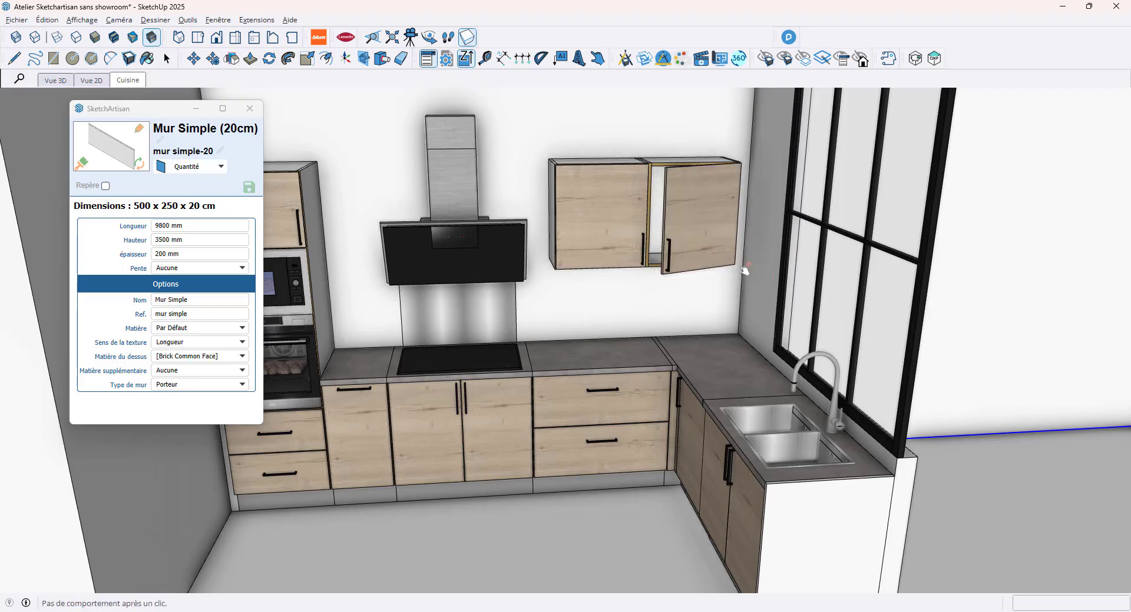
pyautogui.click(167, 58)
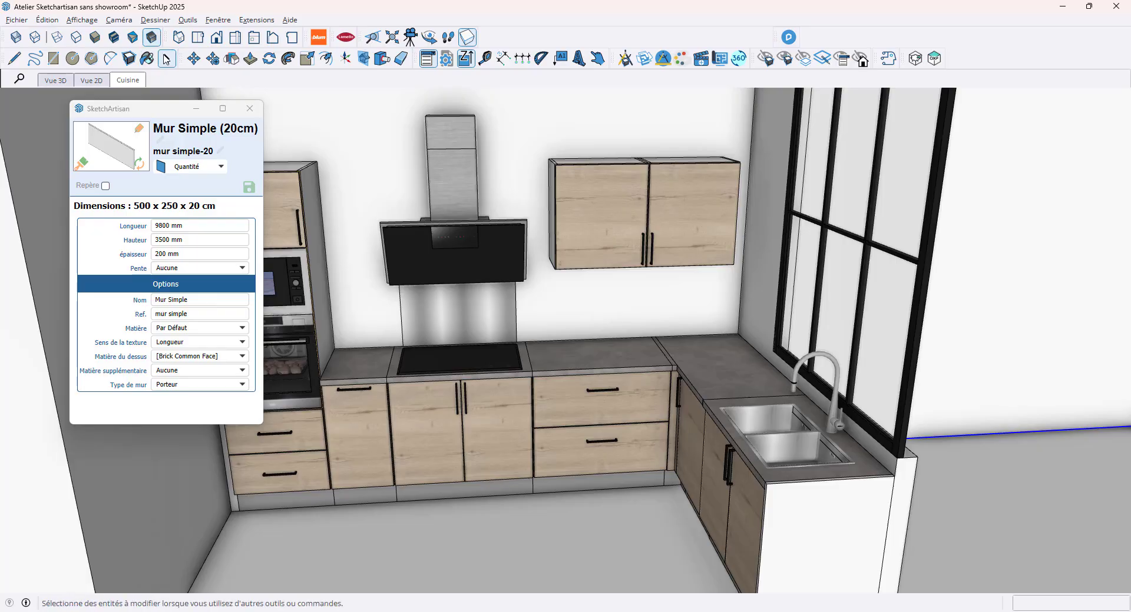
# - Replace the front panels of both wall cabinets with the Façade vitrée model from the catalogue
pyautogui.click(602, 224)
pyautogui.keyDown('shift'); pyautogui.click(678, 211); pyautogui.keyUp('shift')
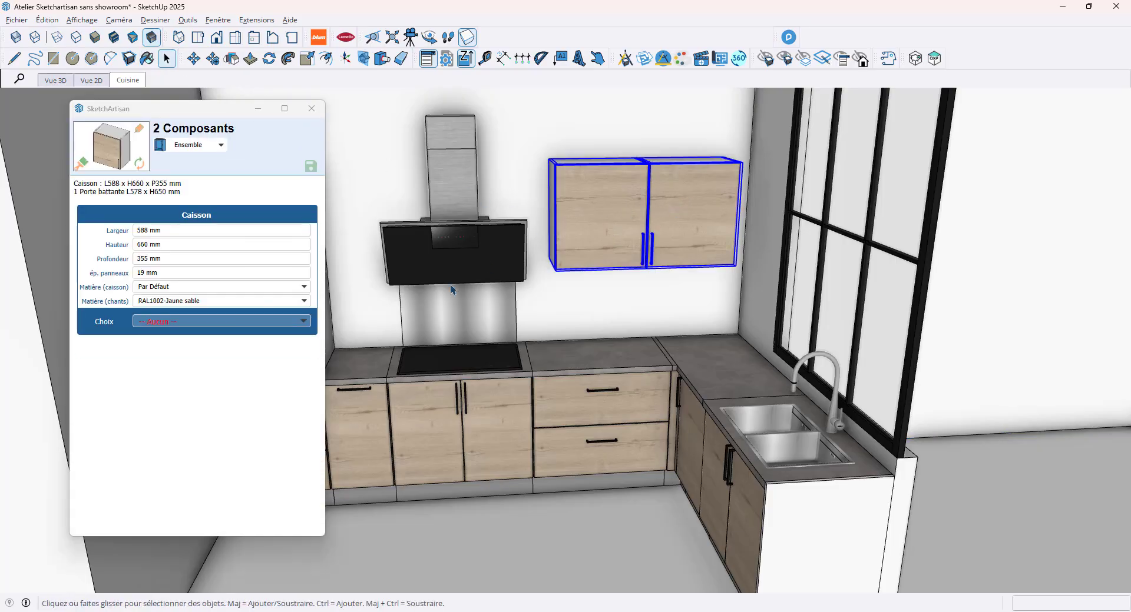
pyautogui.click(268, 322)
pyautogui.click(253, 343)
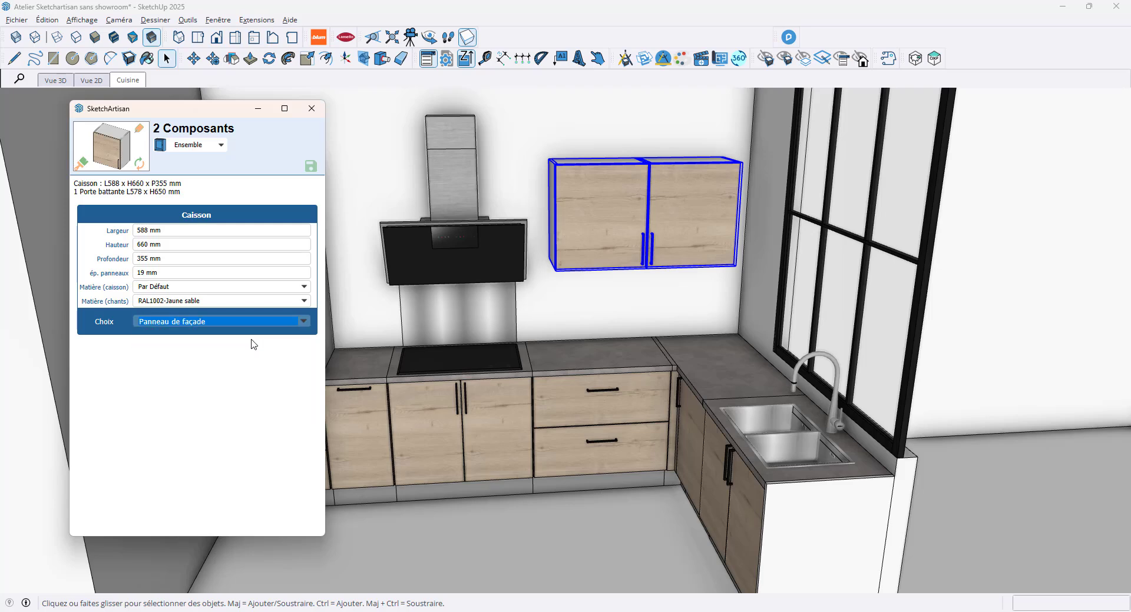
pyautogui.click(206, 344)
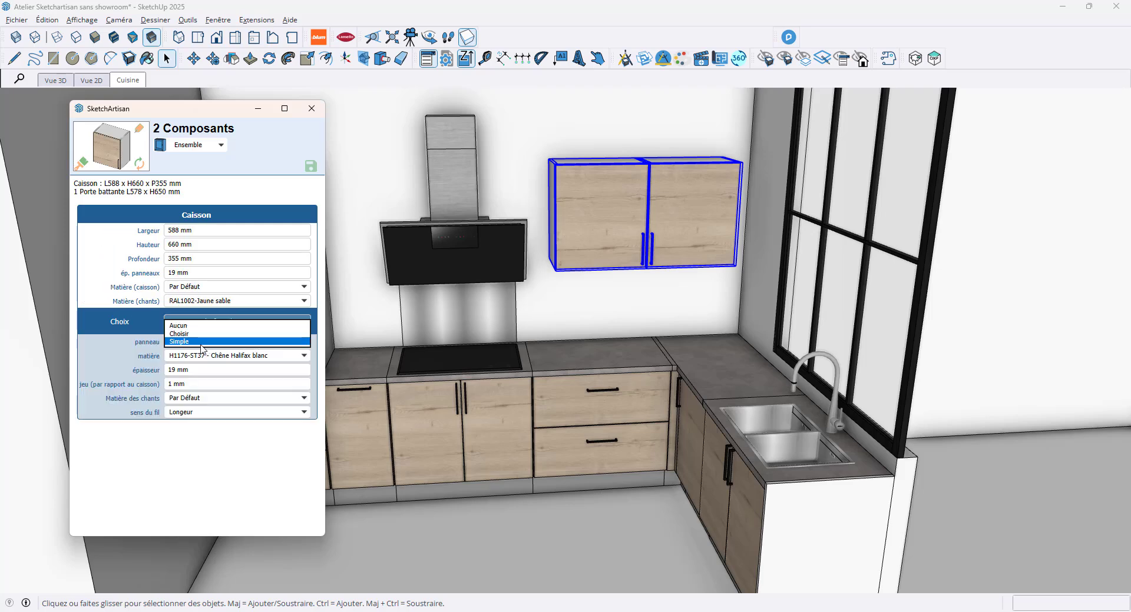
pyautogui.click(189, 337)
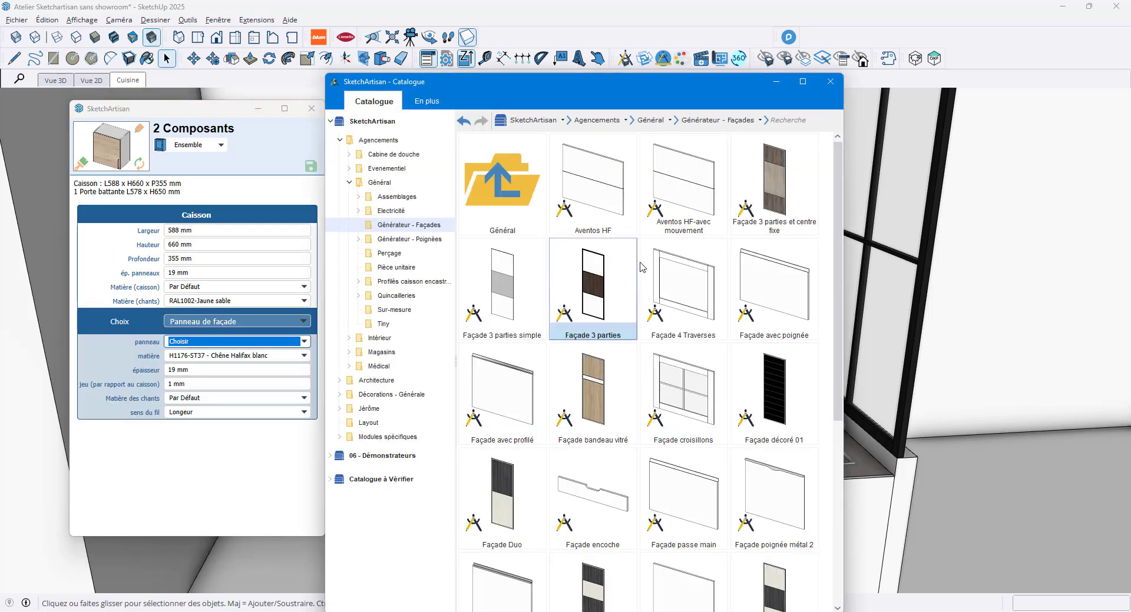
pyautogui.scroll(-3, 580, 294)
pyautogui.doubleClick(488, 513)
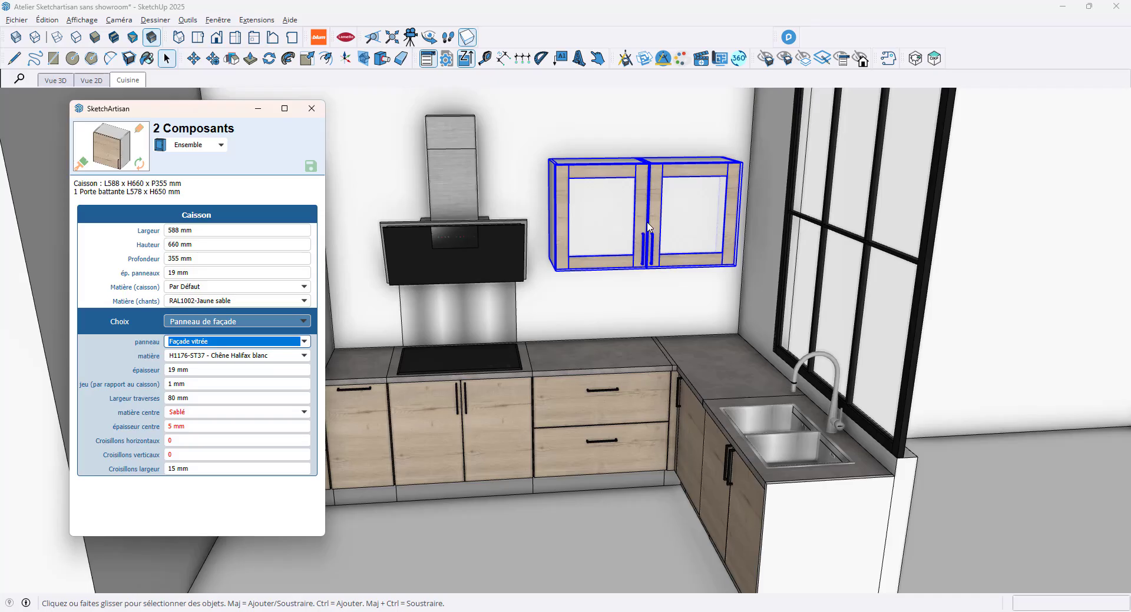
# - Set the frame rail width (Largeur traverses) of both glazed fronts to 60 mm
pyautogui.scroll(3, 652, 228)
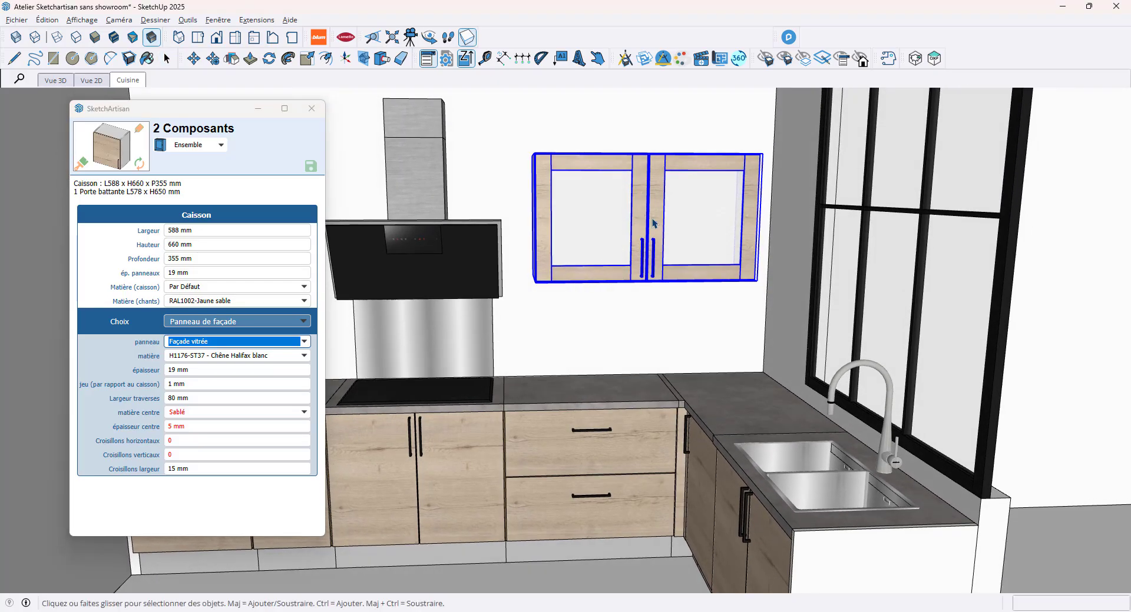
pyautogui.click(171, 399)
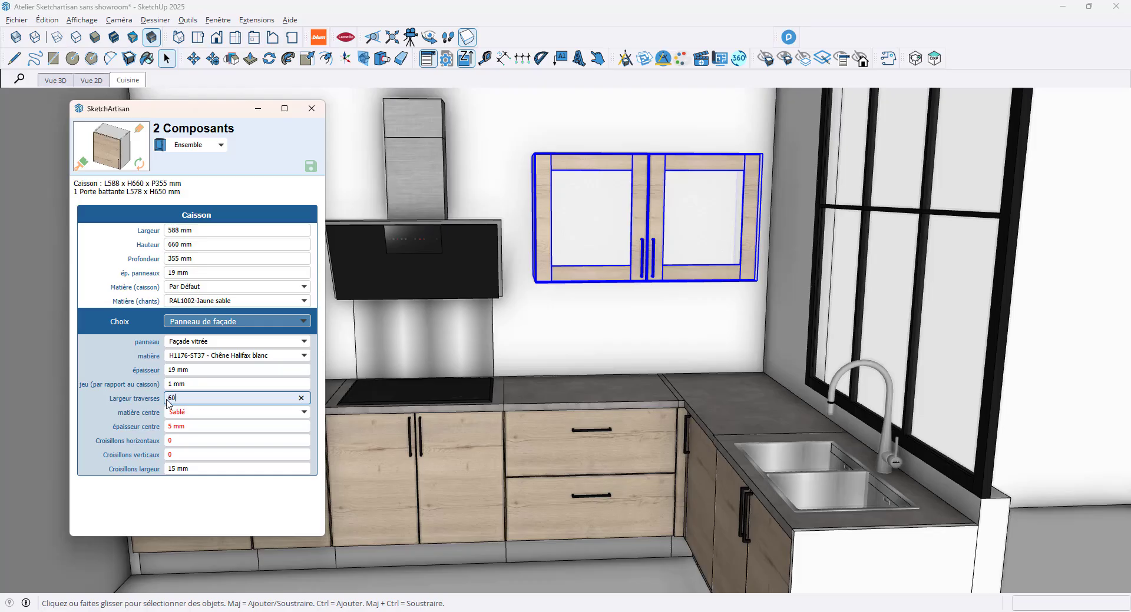
pyautogui.write('60')
pyautogui.press('Return')
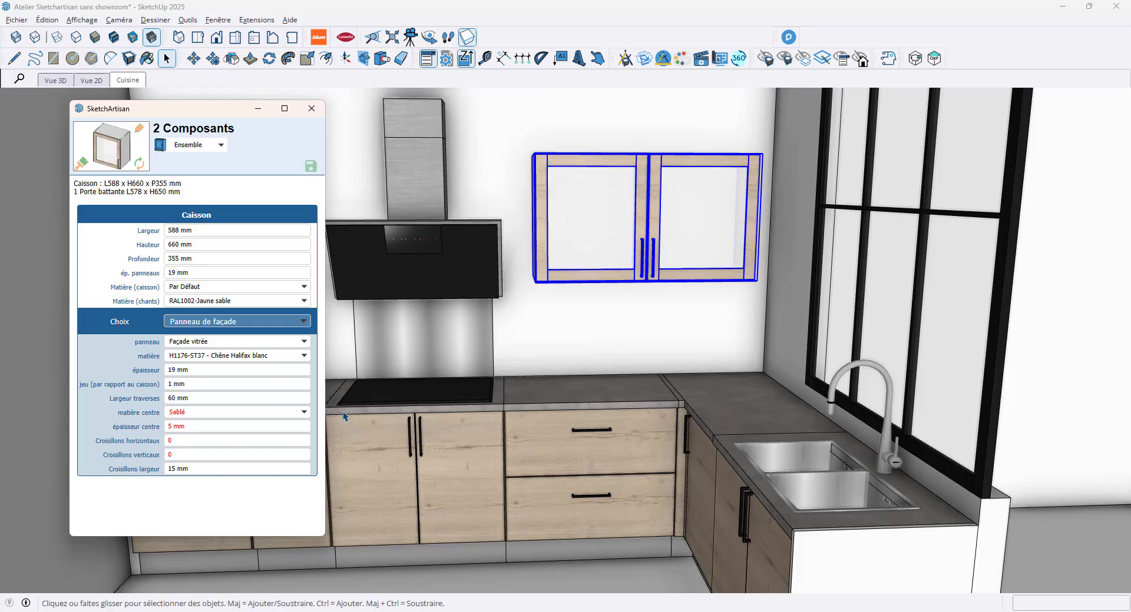
# - Change the centre material of both glazed fronts to Verre Transparent2 and deselect the cabinets
pyautogui.click(212, 412)
pyautogui.click(193, 406)
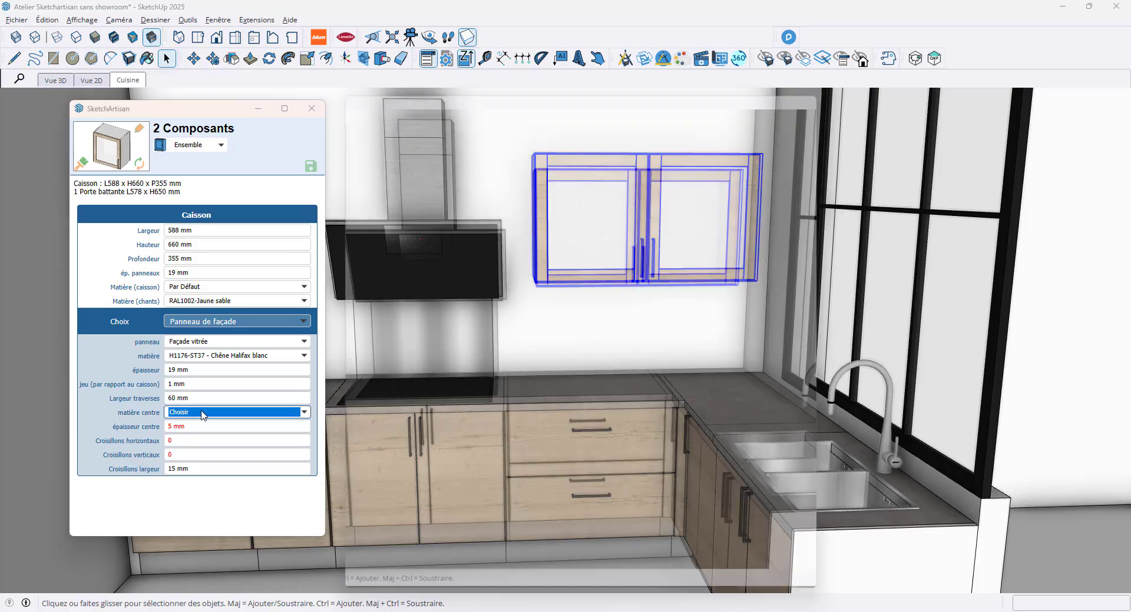
pyautogui.doubleClick(559, 327)
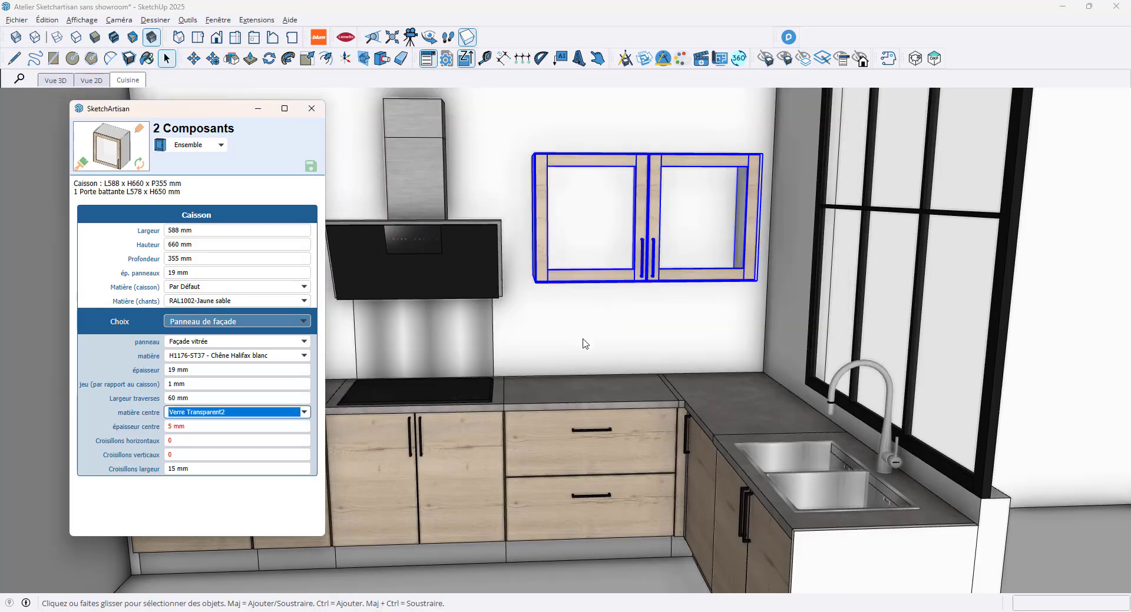
pyautogui.click(596, 352)
# - Swing open the glazed door of the right-hand wall cabinet to expose its interior
pyautogui.moveTo(598, 351); pyautogui.dragTo(601, 360, button='middle')
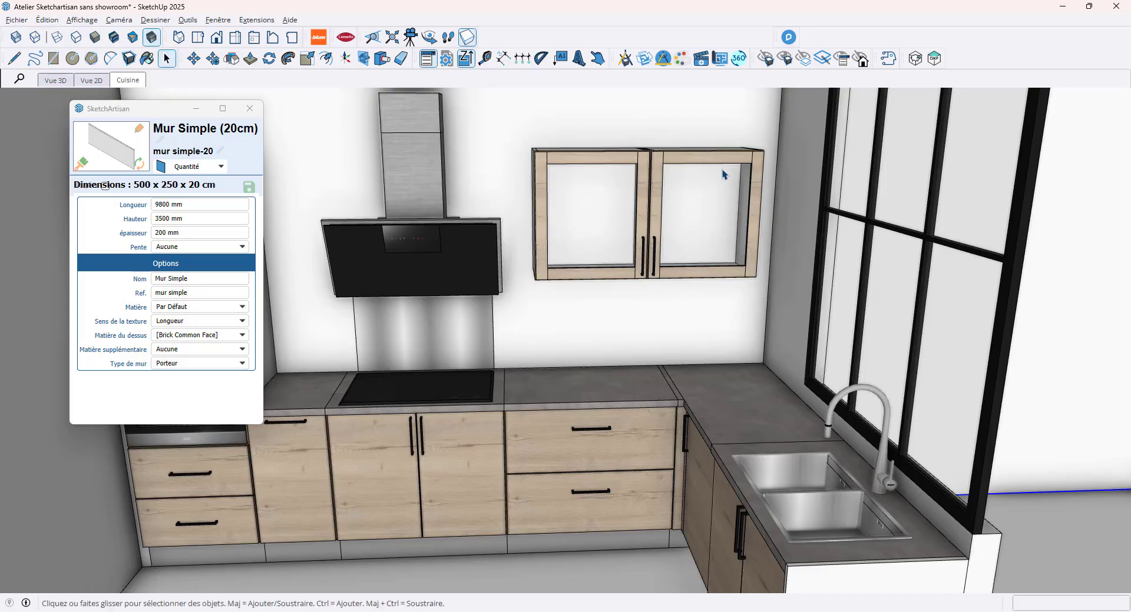
pyautogui.click(661, 174)
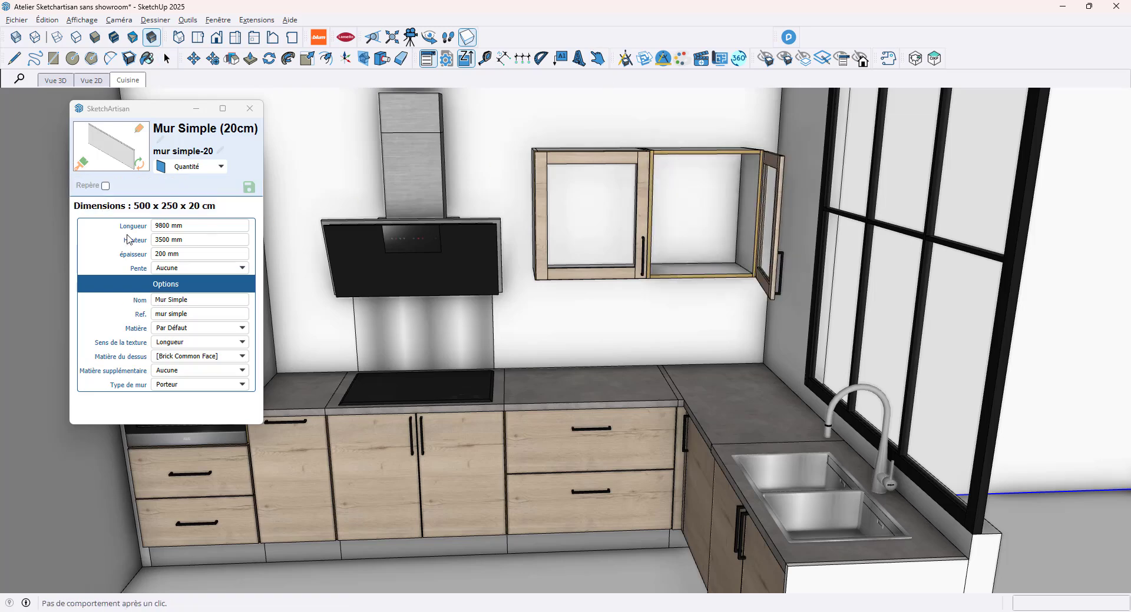
pyautogui.press('space')
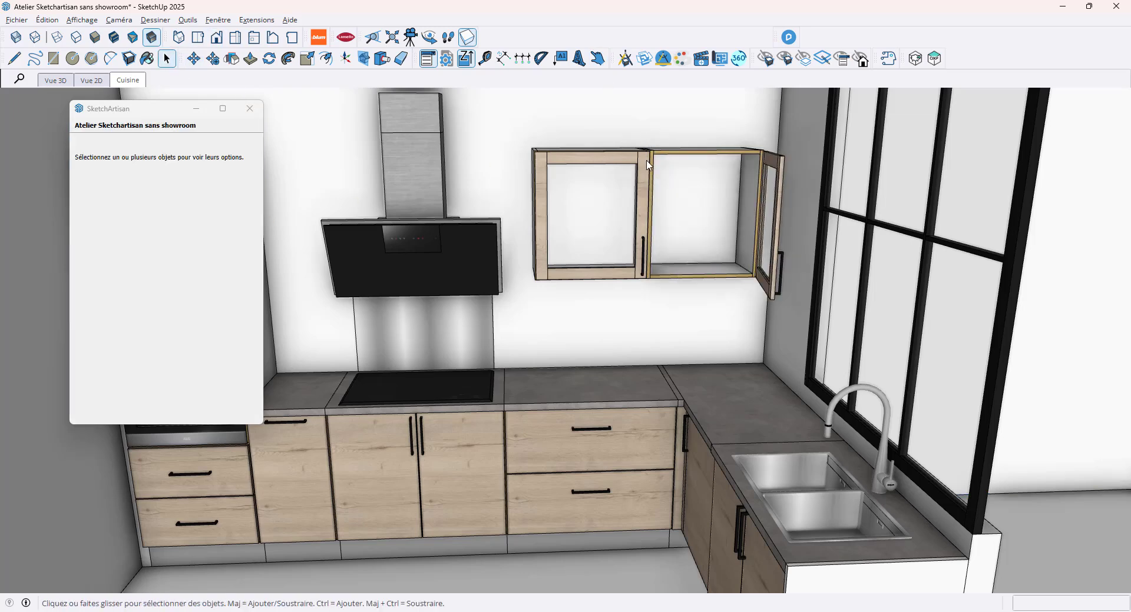
# - Add a Zone tablettes element from the Dressing Sur-mesure catalogue inside the open wall cabinet, classified as 00 Meuble haut
pyautogui.click(649, 165)
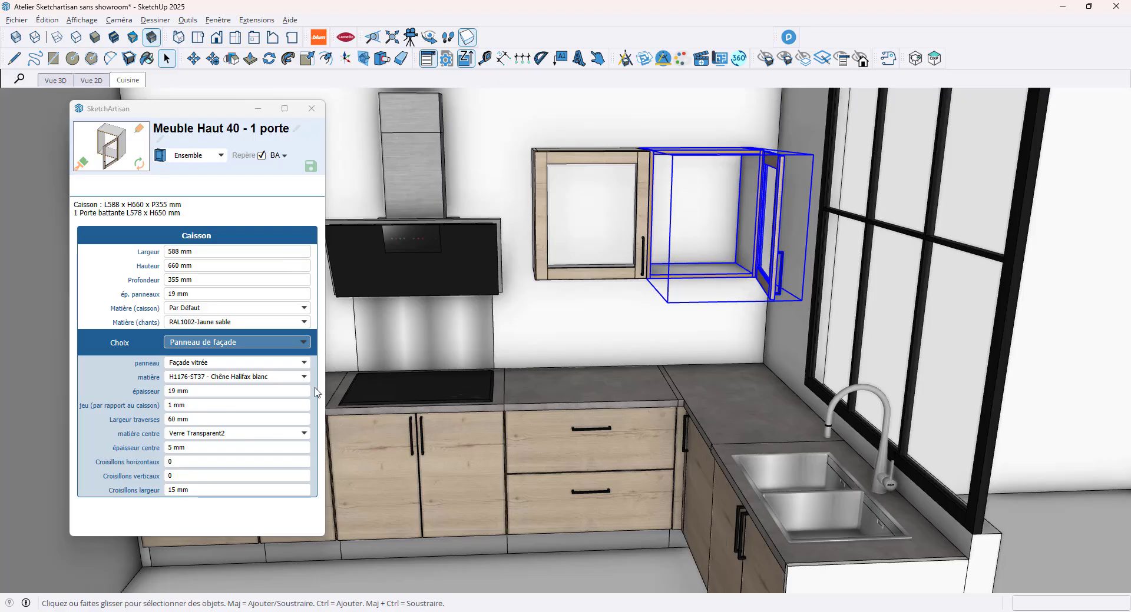
pyautogui.click(248, 342)
pyautogui.click(233, 333)
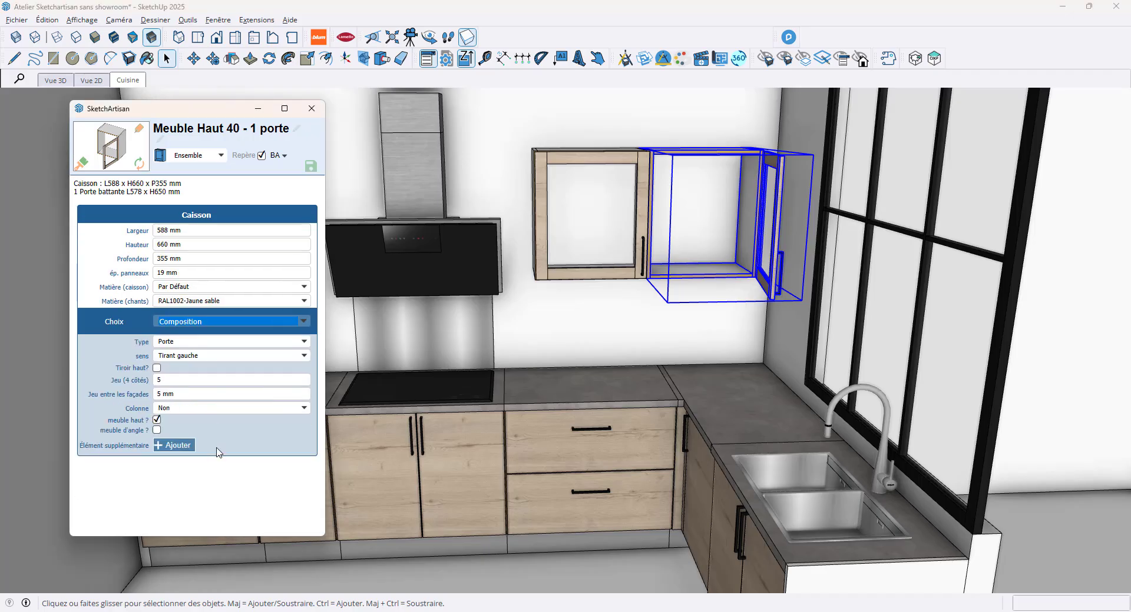
pyautogui.click(175, 445)
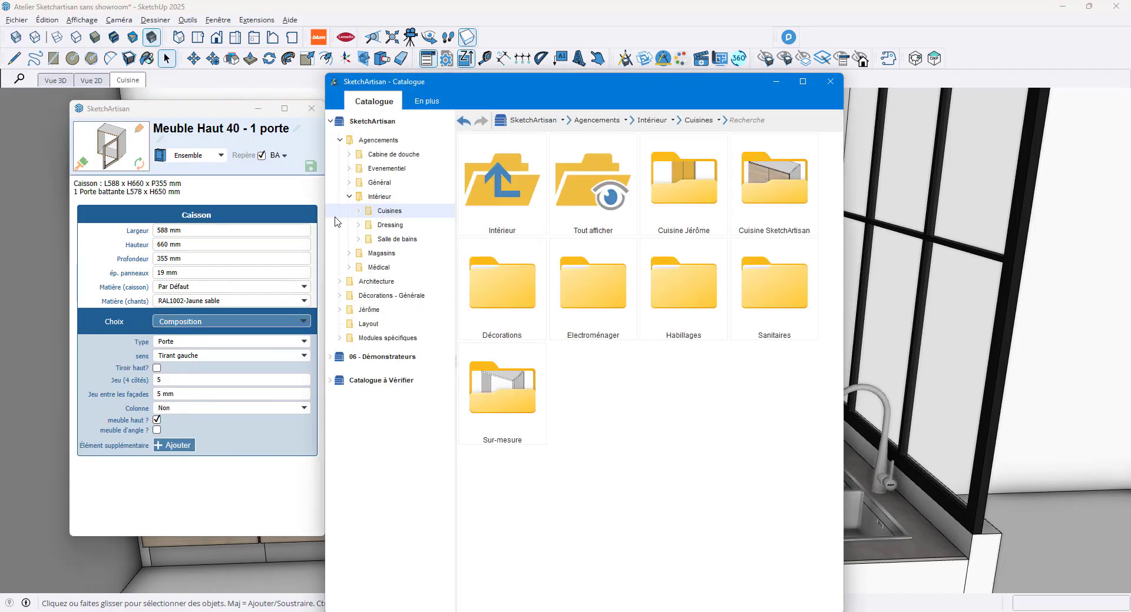
pyautogui.click(386, 225)
pyautogui.doubleClick(776, 319)
pyautogui.scroll(-5, 683, 395)
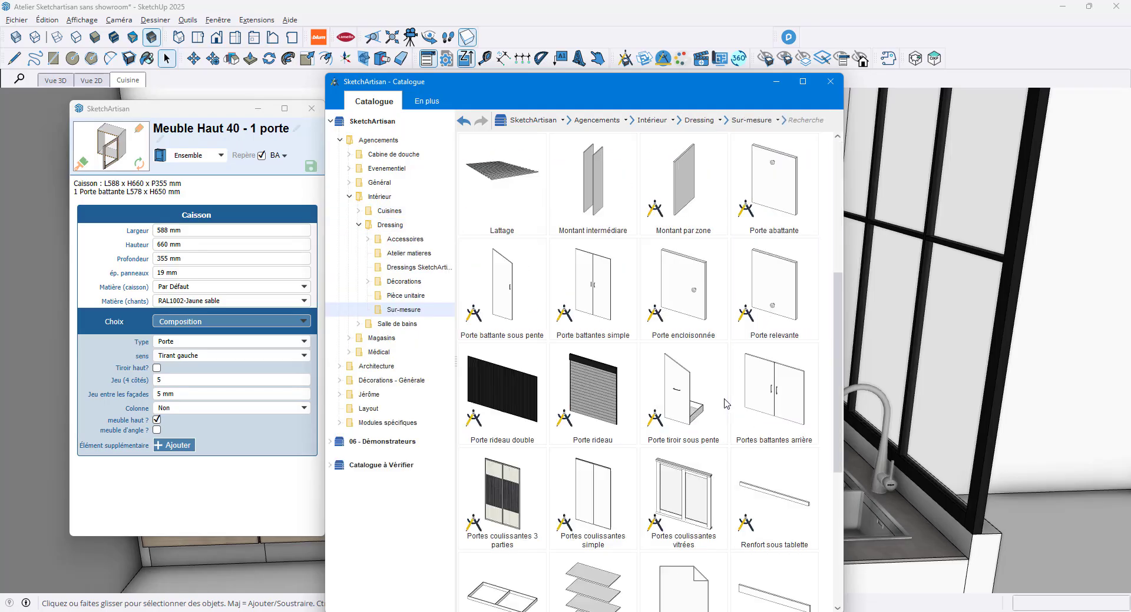
pyautogui.doubleClick(595, 599)
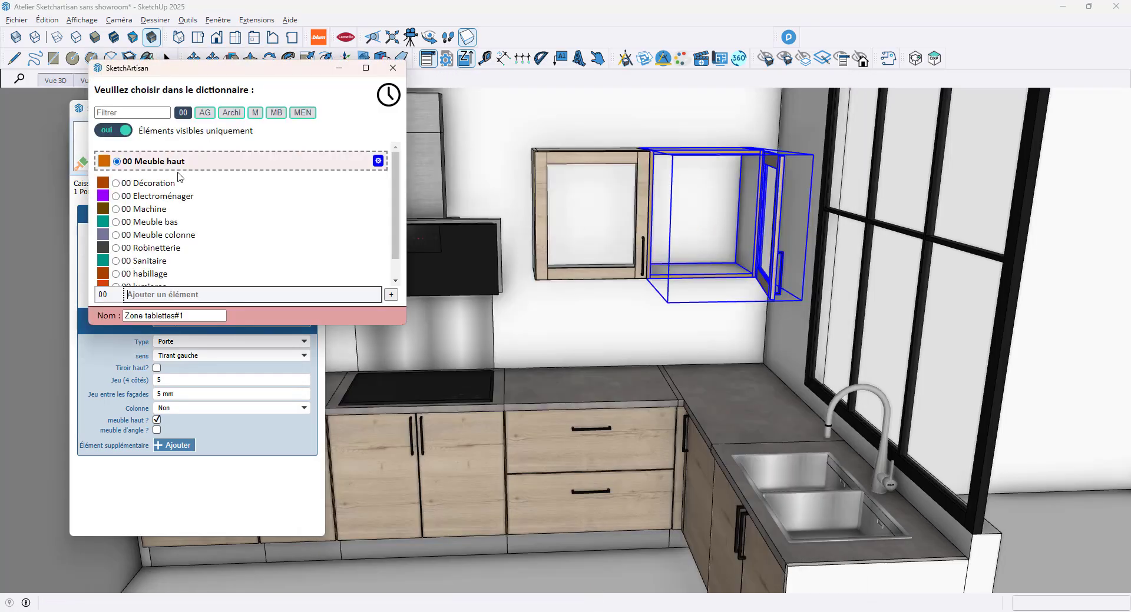
pyautogui.doubleClick(174, 167)
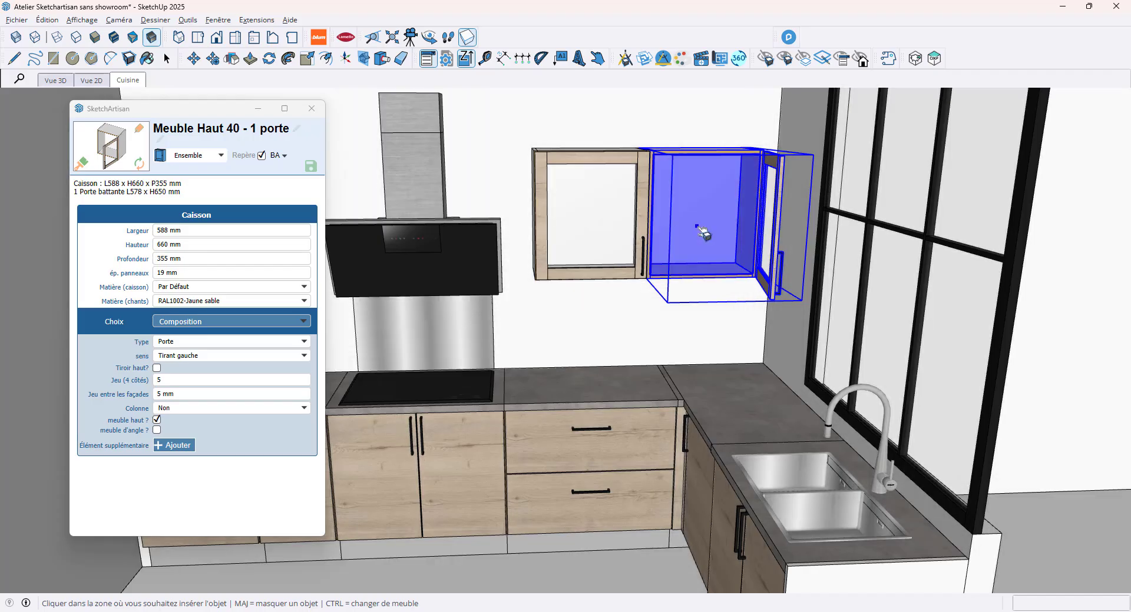
pyautogui.click(710, 202)
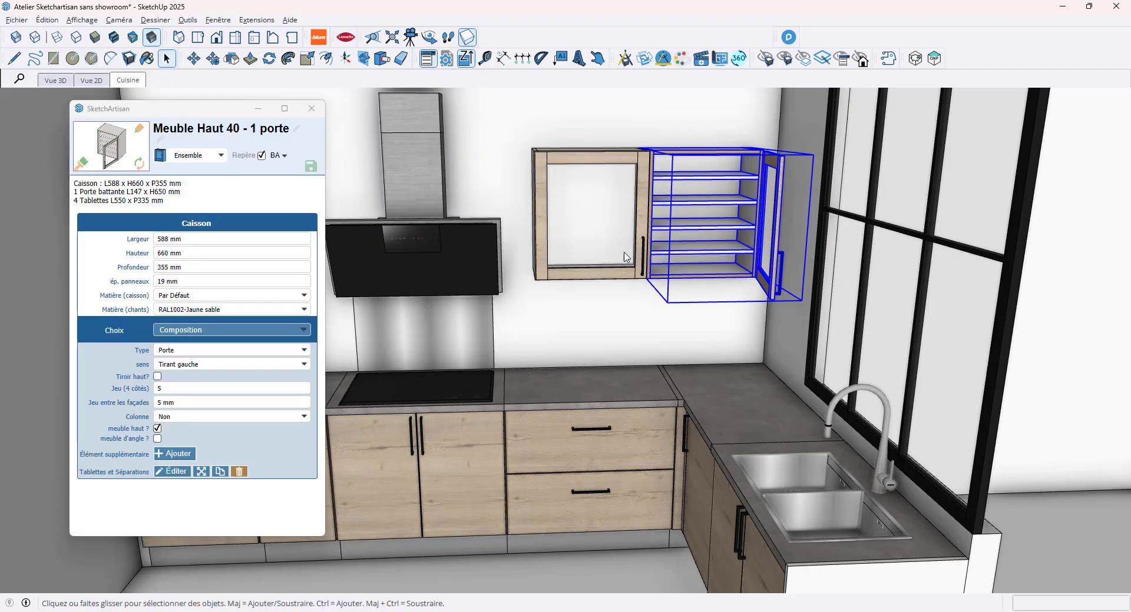
# - Edit the open wall cabinet's Tablettes et Séparations element and set its shelf division to /2
pyautogui.click(172, 471)
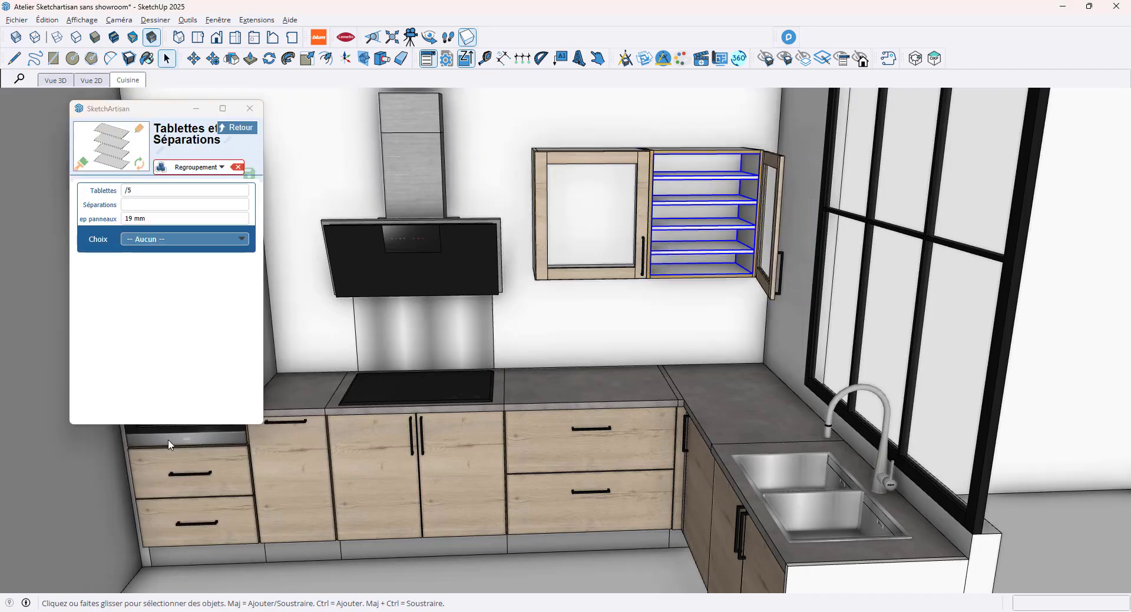
pyautogui.click(137, 191)
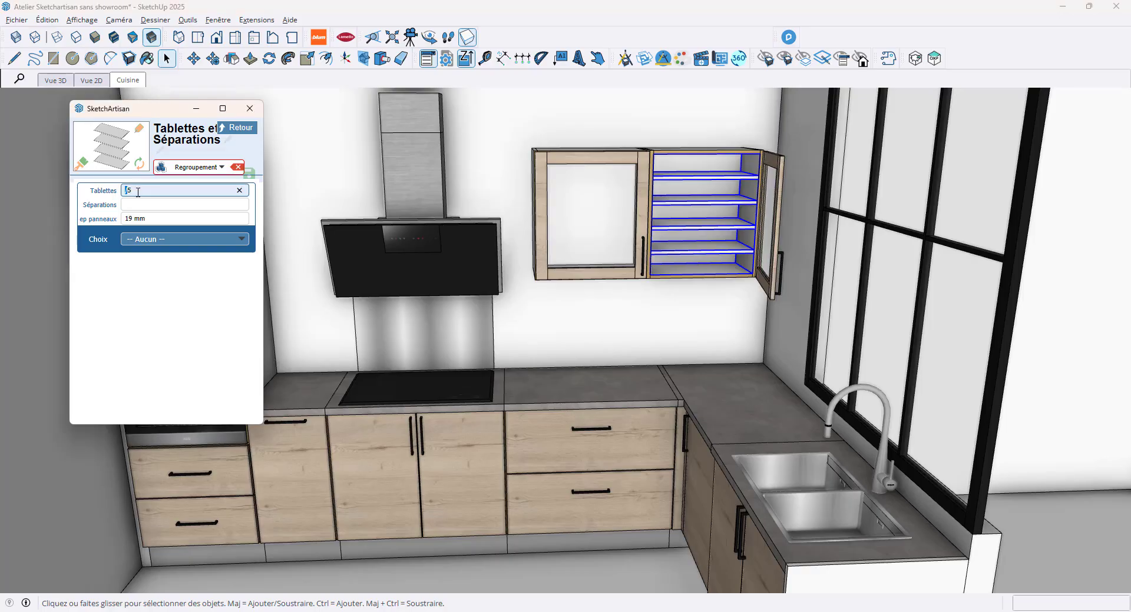
pyautogui.write('2')
pyautogui.press('Return')
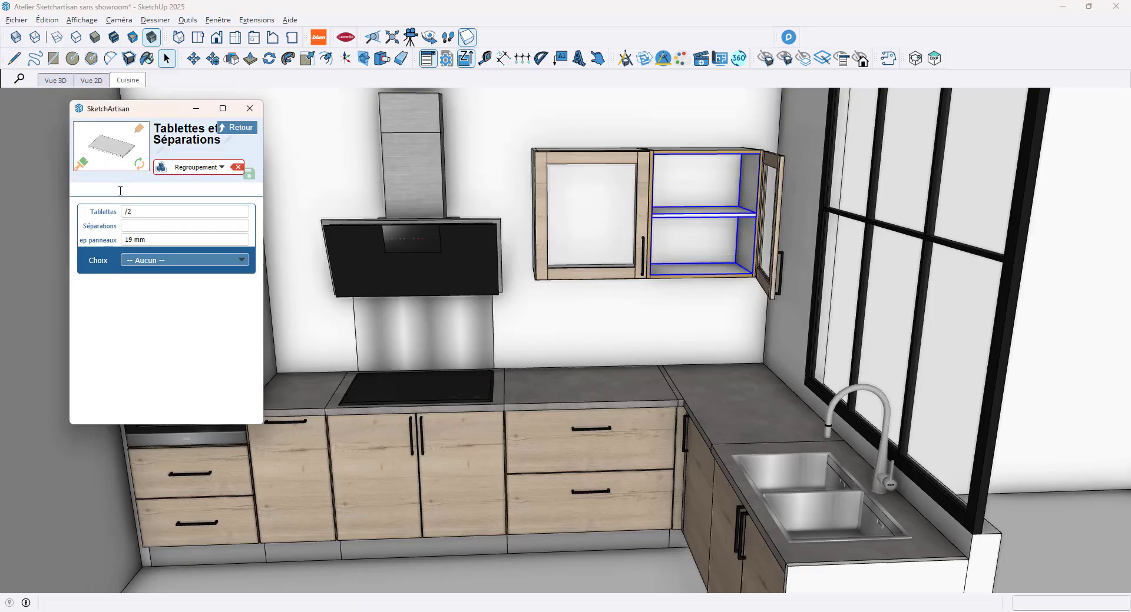
pyautogui.scroll(5, 678, 253)
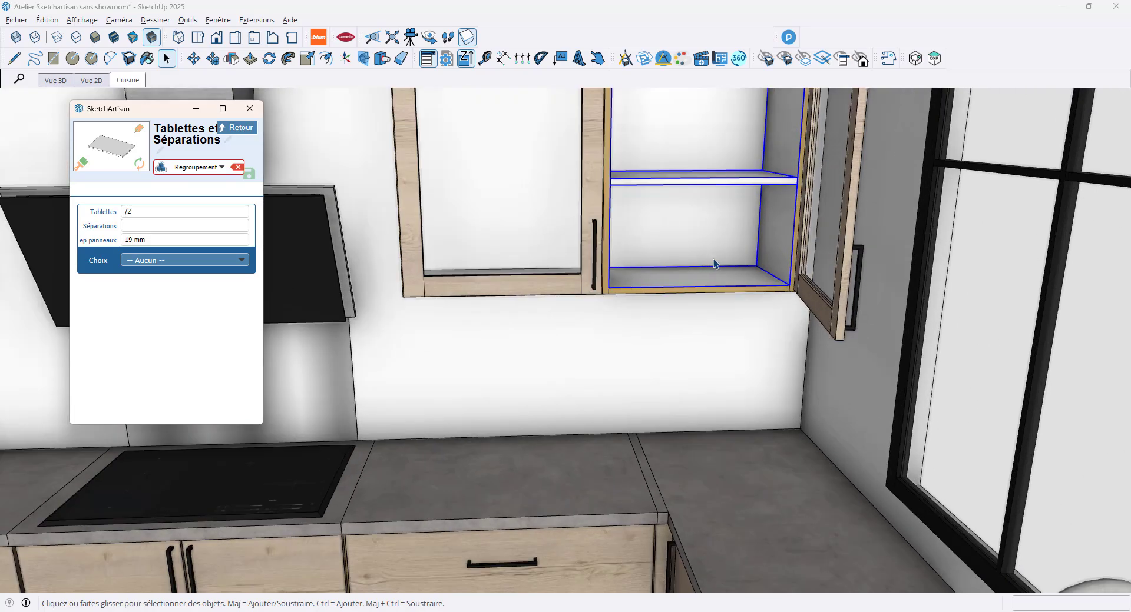
pyautogui.scroll(5, 678, 257)
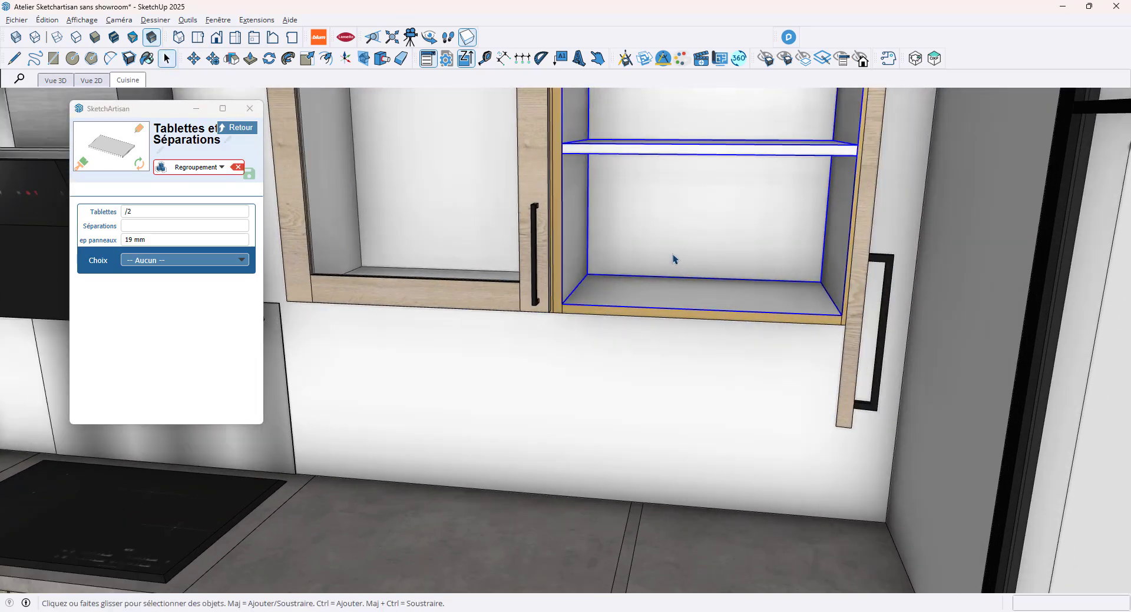
pyautogui.moveTo(672, 253); pyautogui.dragTo(668, 270, button='middle')
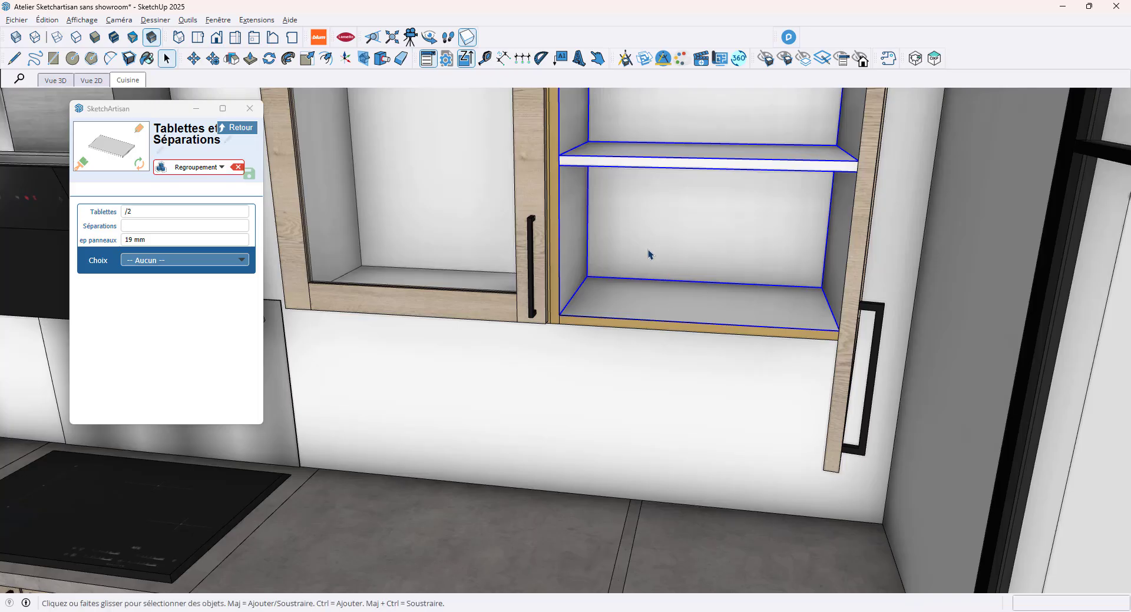
pyautogui.click(625, 59)
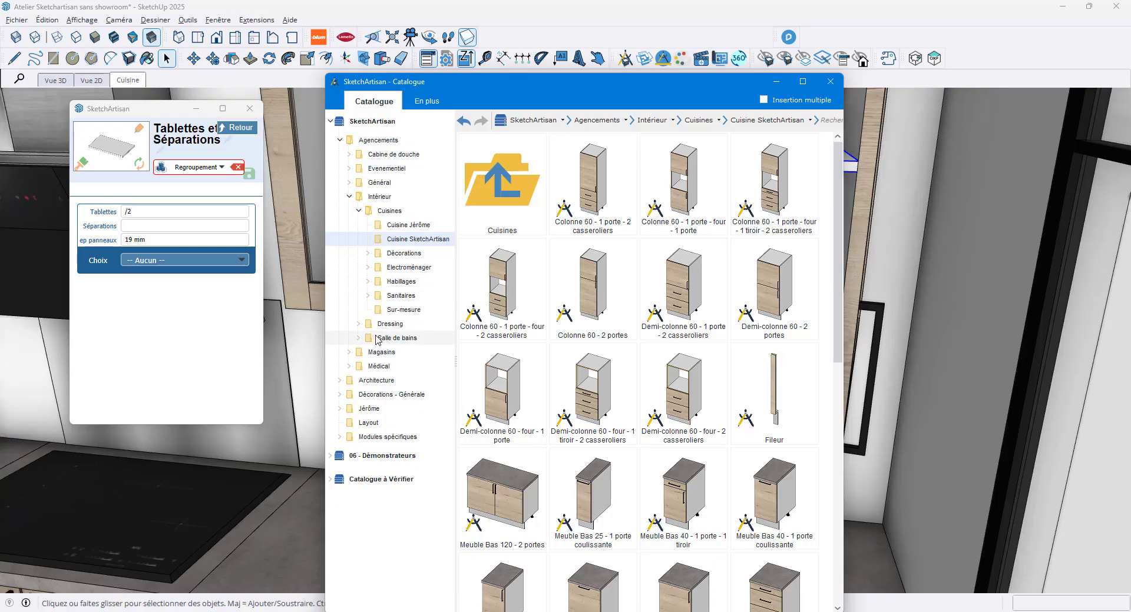
pyautogui.click(829, 83)
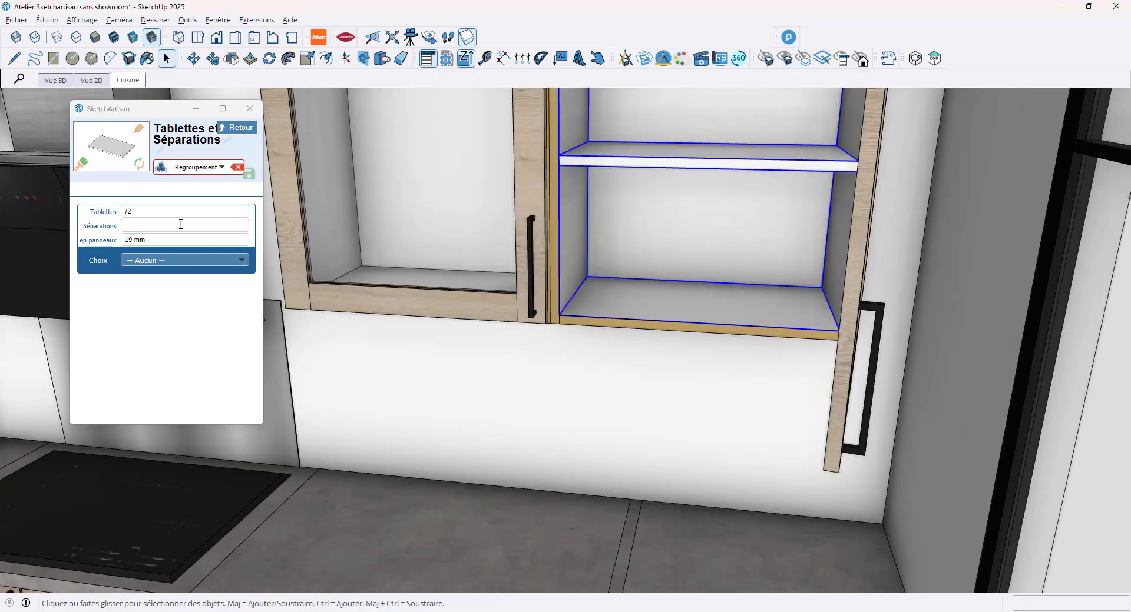
# - Add a Montant par zone from the Dressing Sur-mesure catalogue to the open wall cabinet's lower compartment, classified as 00 Meuble haut
pyautogui.click(238, 128)
pyautogui.click(174, 477)
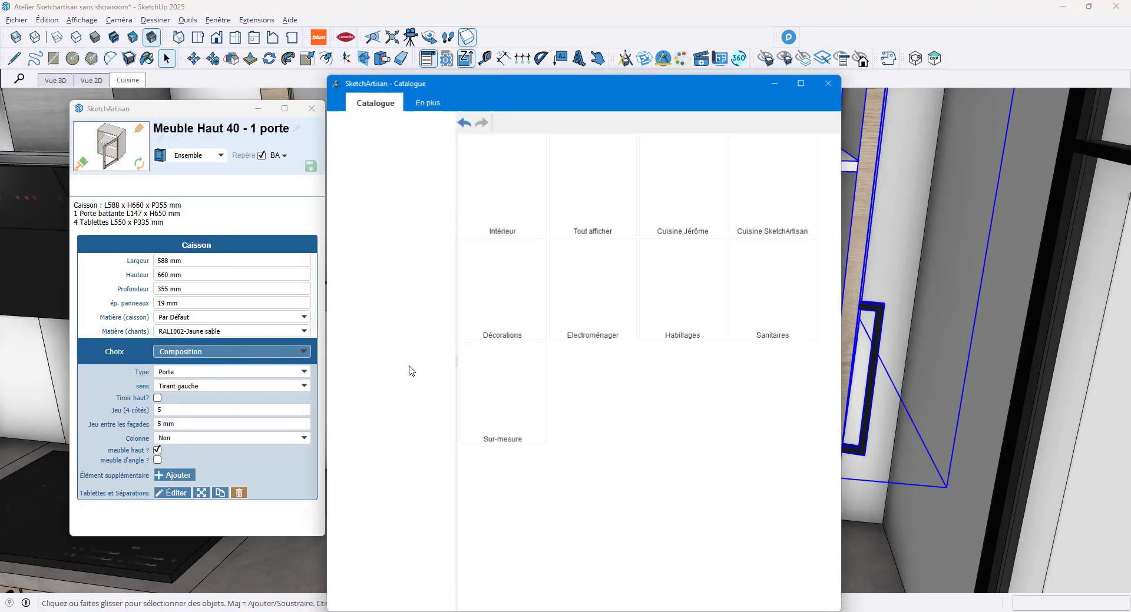
pyautogui.click(385, 225)
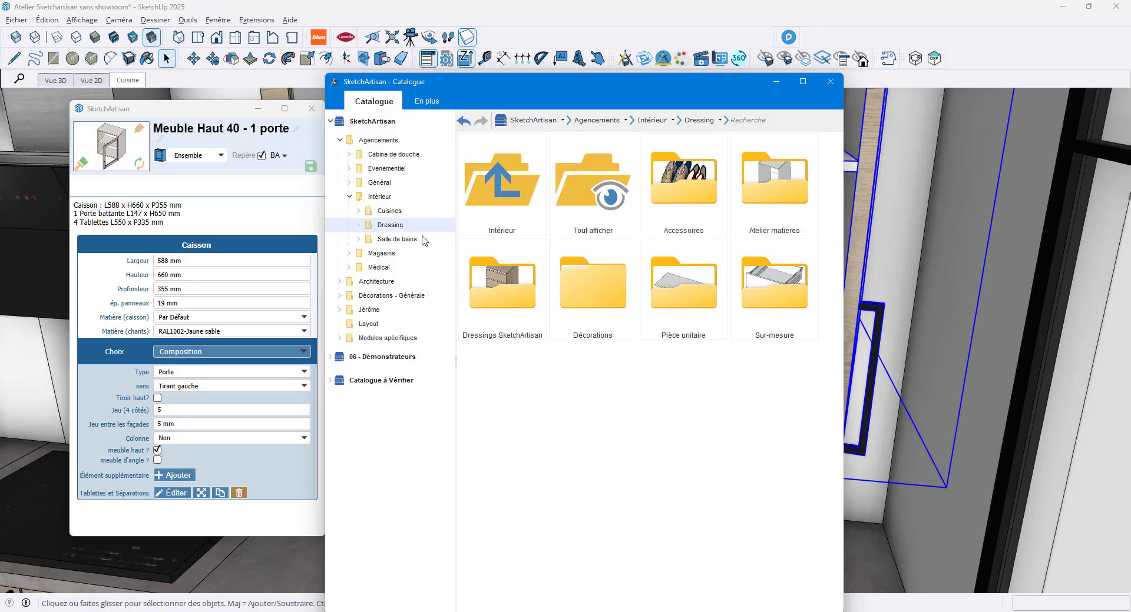
pyautogui.doubleClick(777, 295)
pyautogui.click(683, 316)
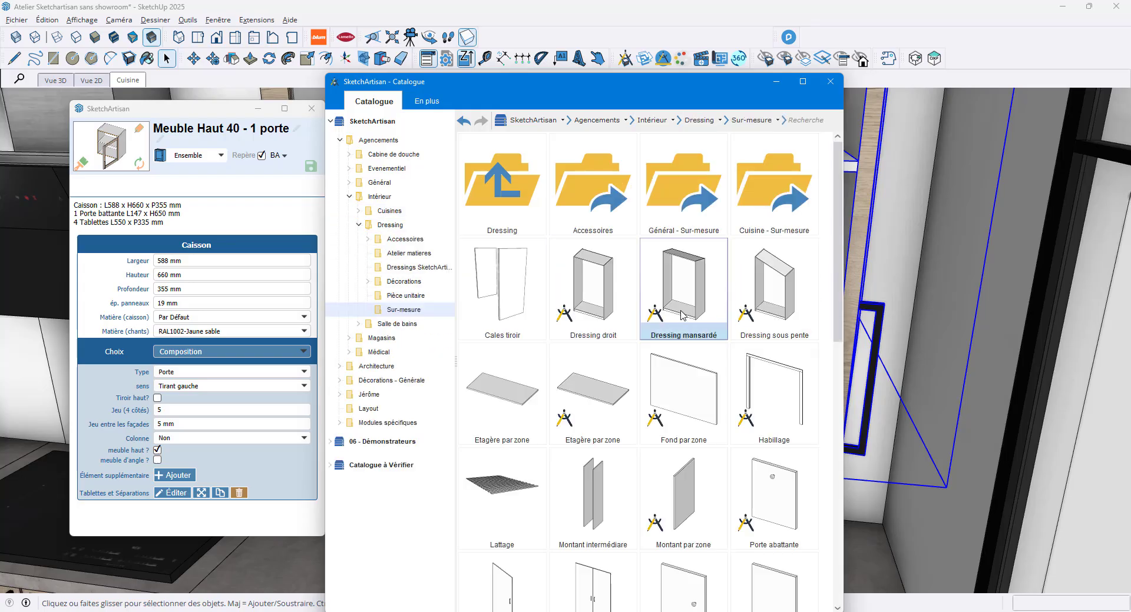
pyautogui.click(673, 504)
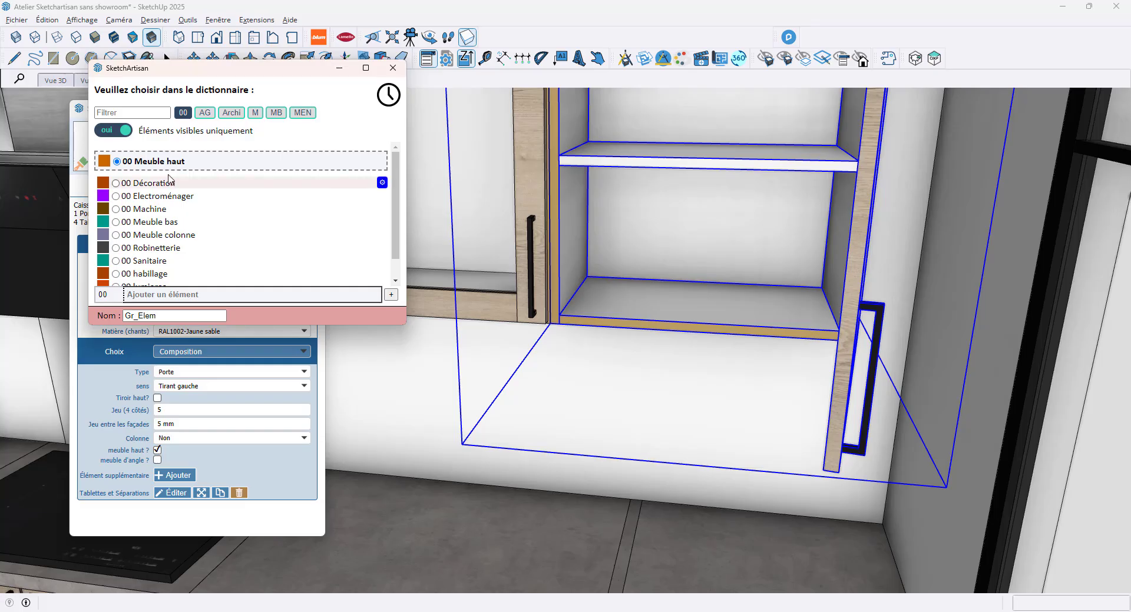
pyautogui.click(194, 162)
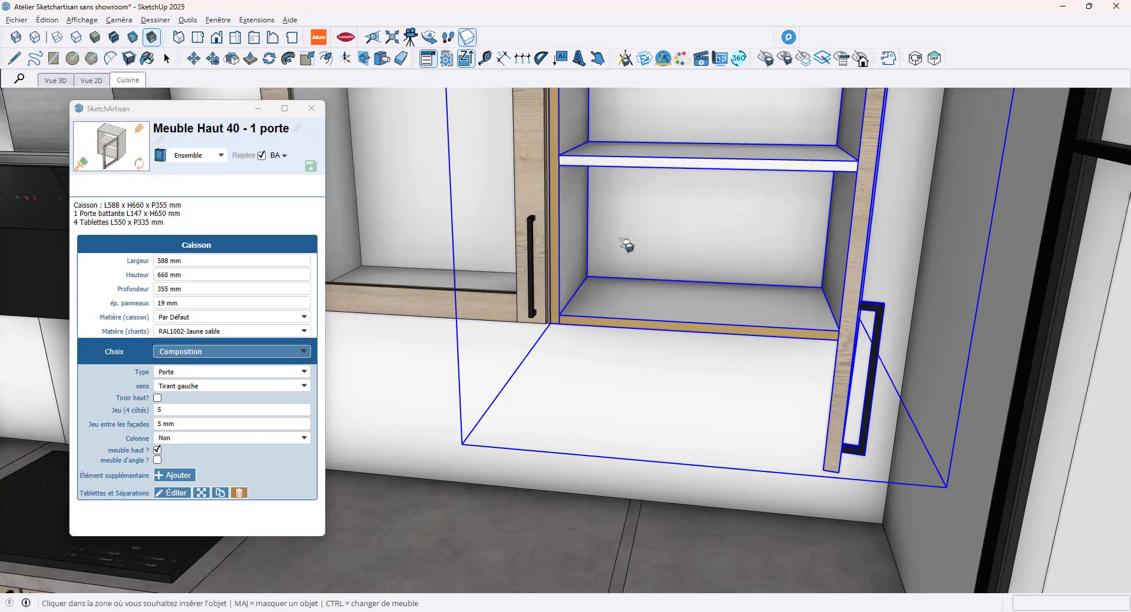
pyautogui.click(662, 254)
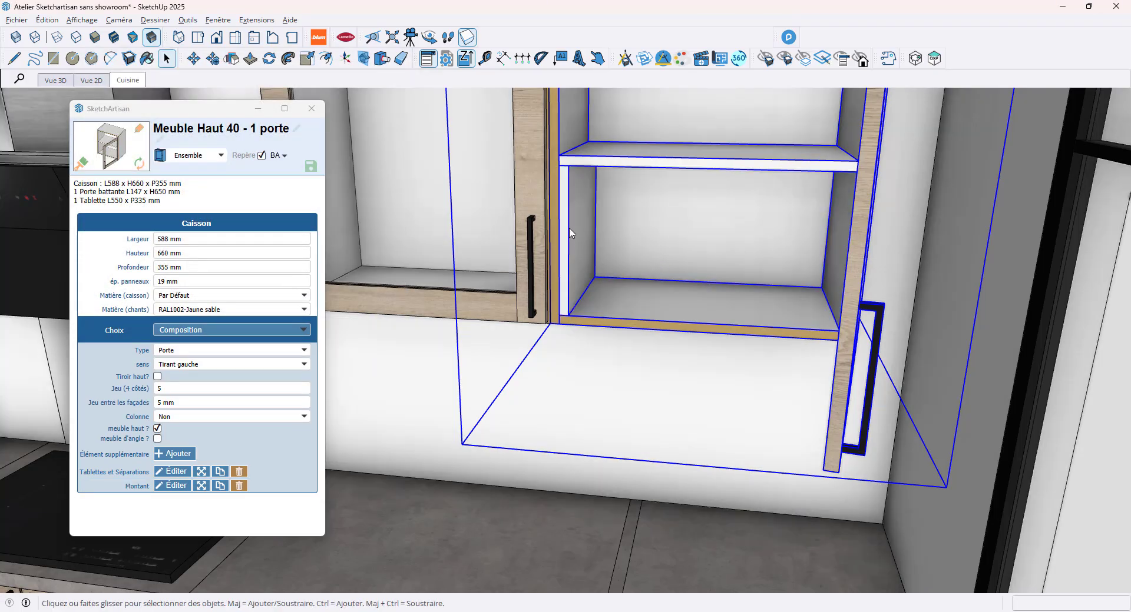
# - Edit the cabinet's Montant, set its four-sided clearance (Jeu) to -9 0 -9 45, and return to the cabinet settings
pyautogui.click(175, 486)
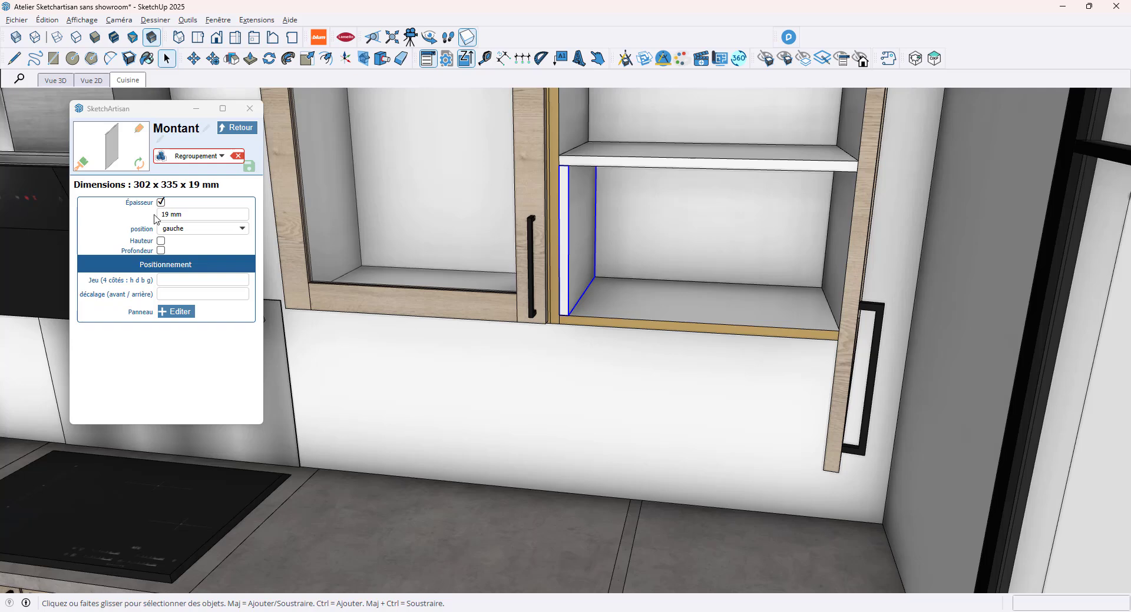
pyautogui.click(210, 281)
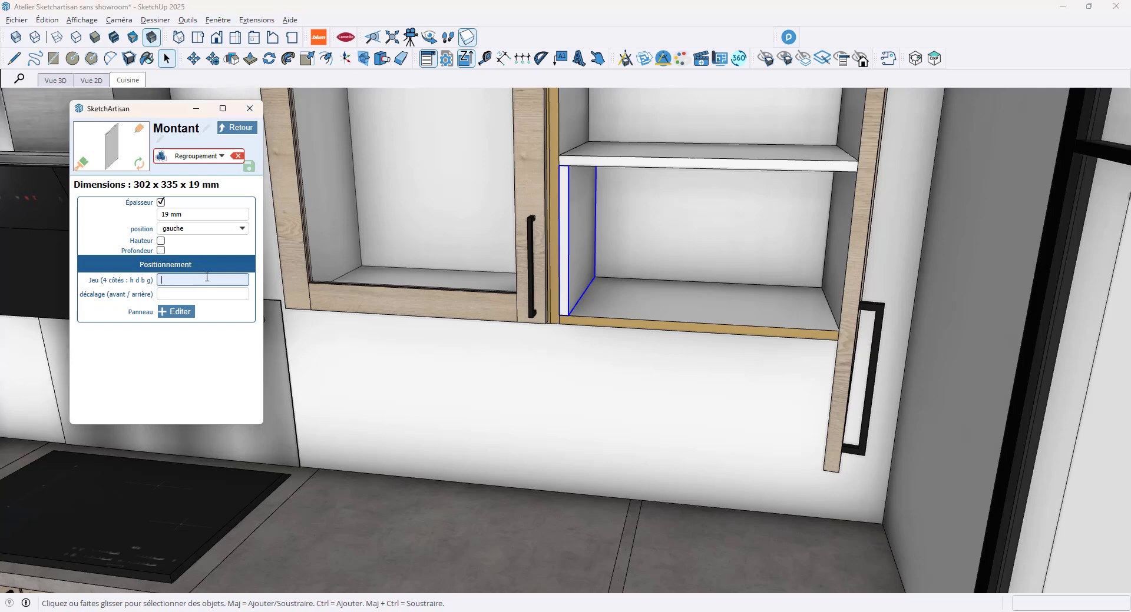
pyautogui.write('-9 0 -9 45')
pyautogui.press('Return')
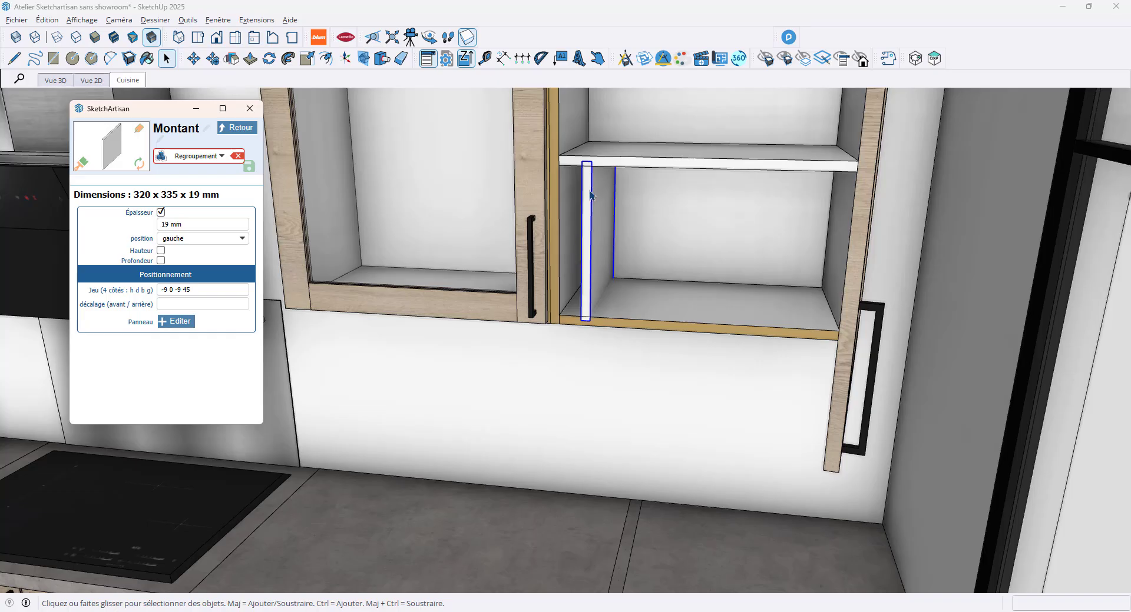
pyautogui.click(245, 129)
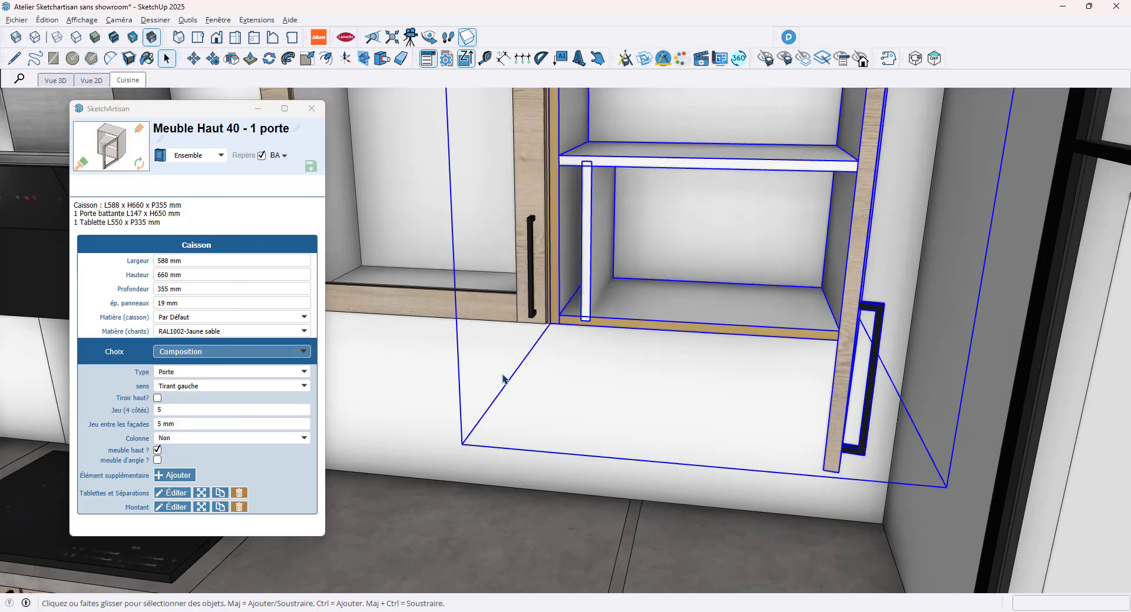
# - Duplicate the Montant seven times across the lower compartment, placing each copy in the remaining free zone, and deselect the cabinet
pyautogui.click(440, 379)
pyautogui.click(599, 317)
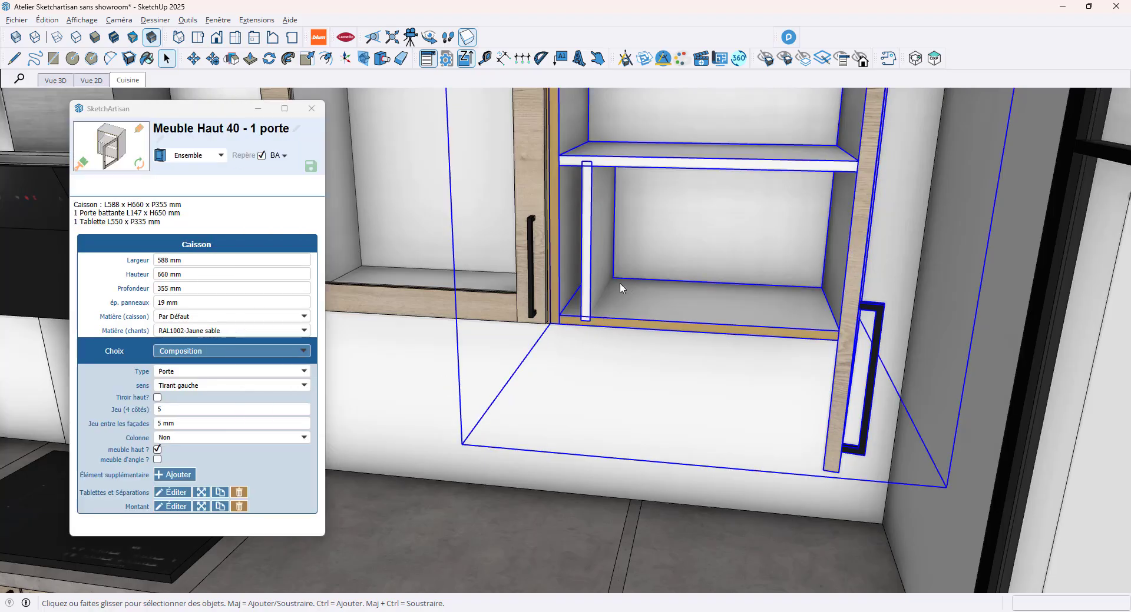
pyautogui.click(219, 507)
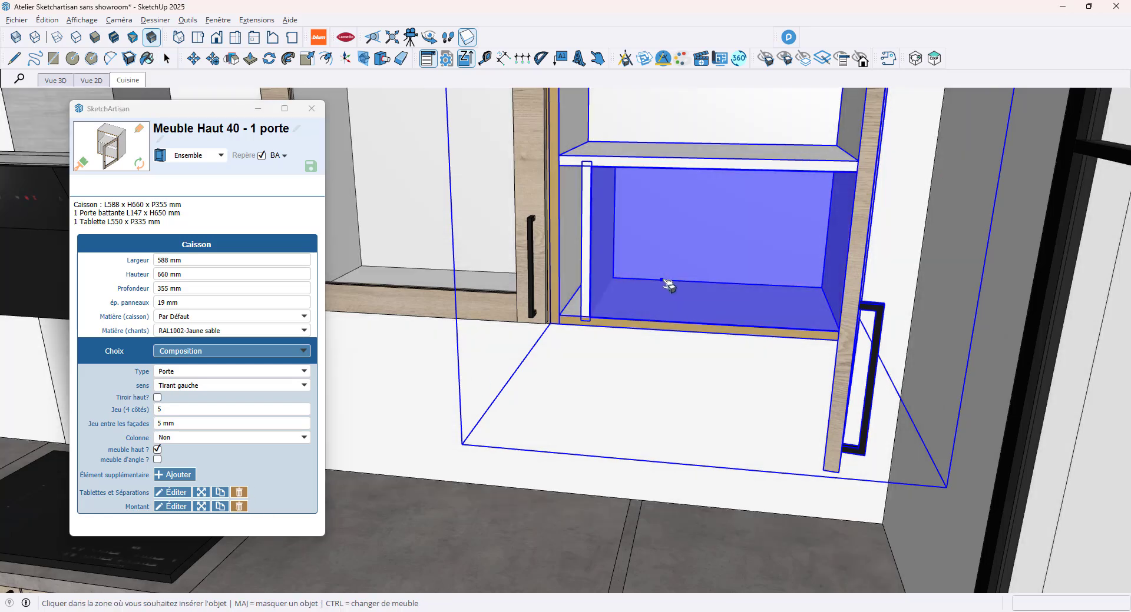
pyautogui.click(664, 275)
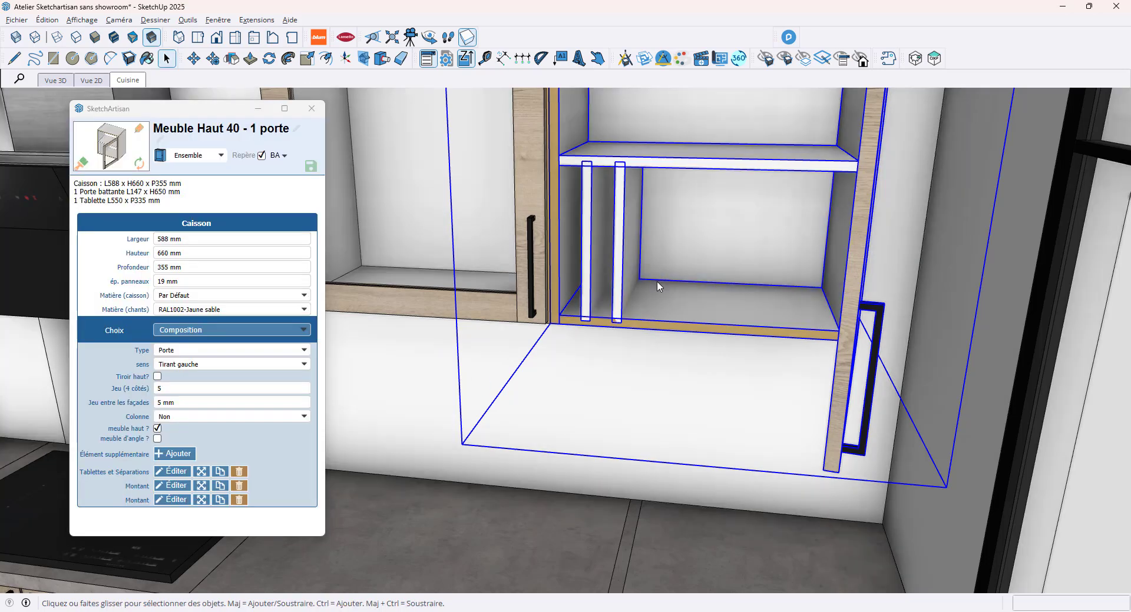
pyautogui.click(219, 501)
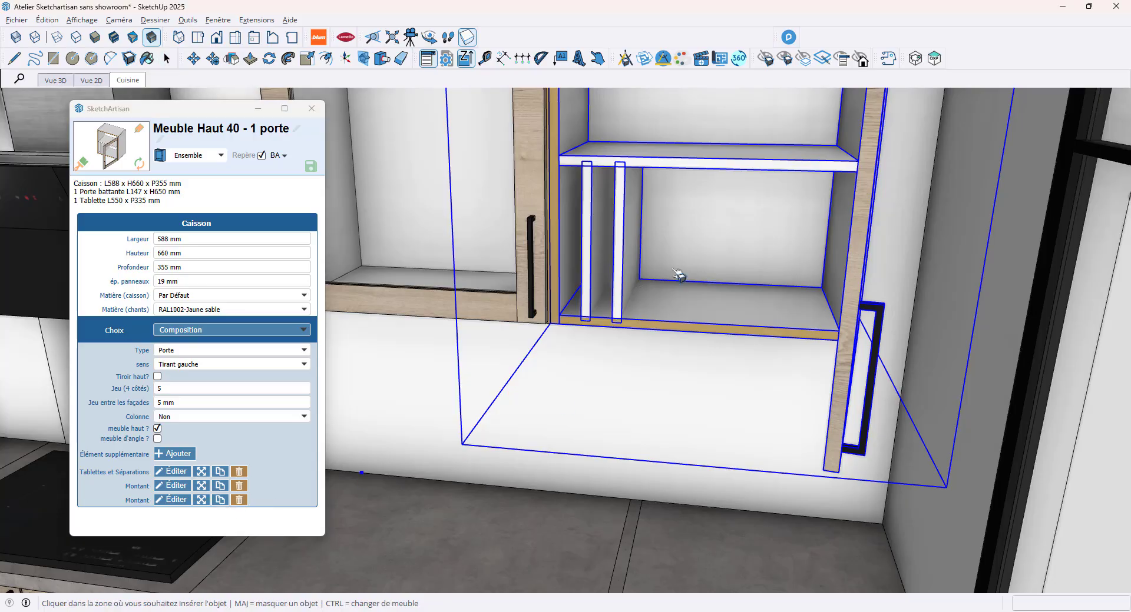
pyautogui.click(660, 299)
pyautogui.click(660, 300)
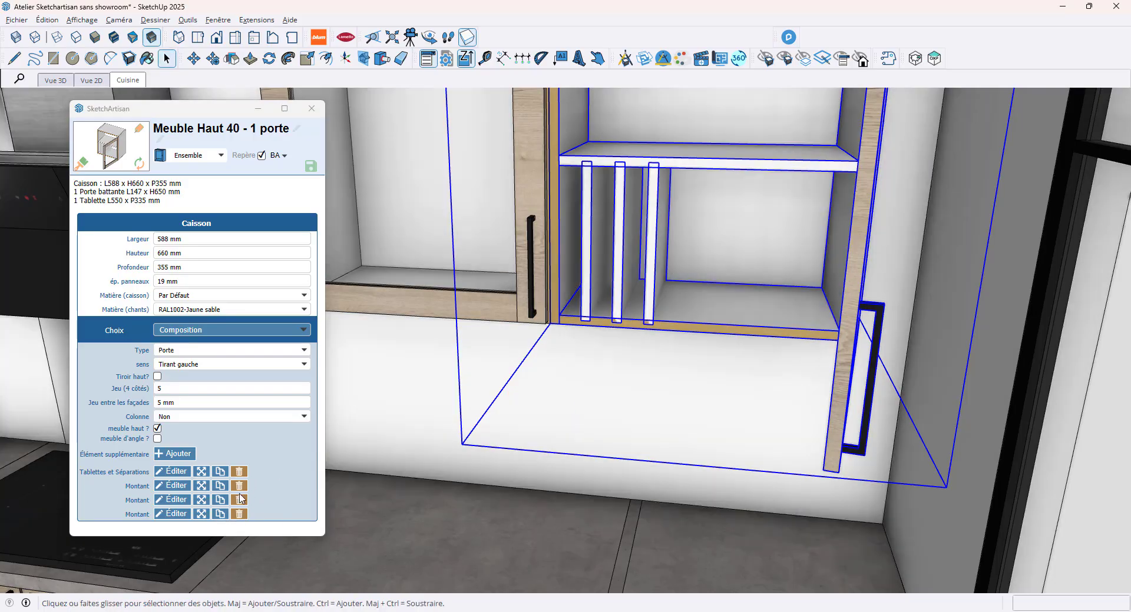
pyautogui.click(220, 515)
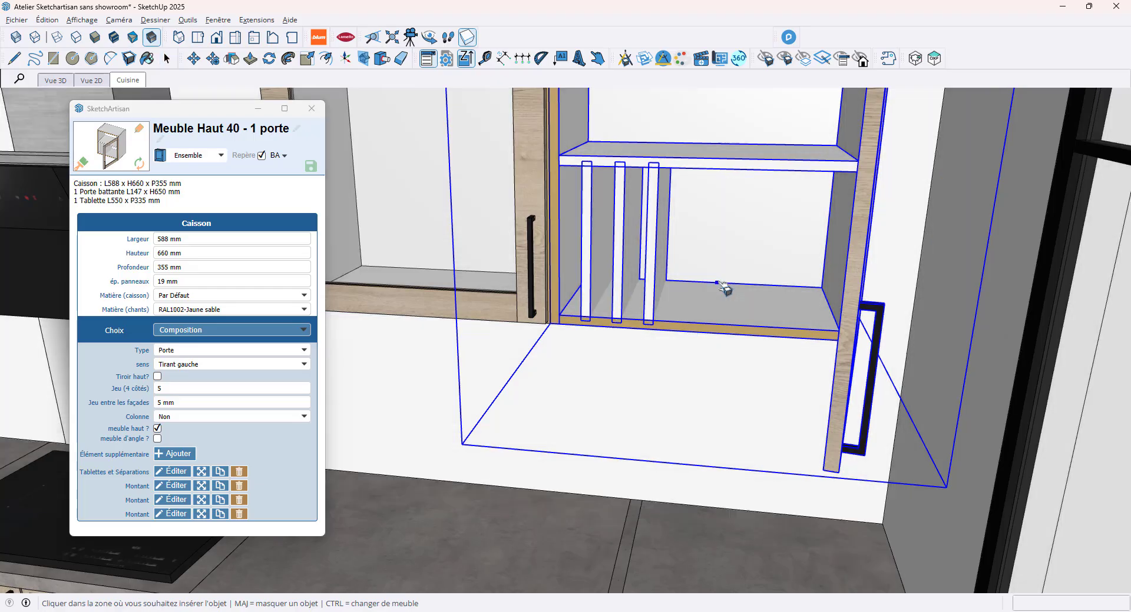
pyautogui.click(713, 272)
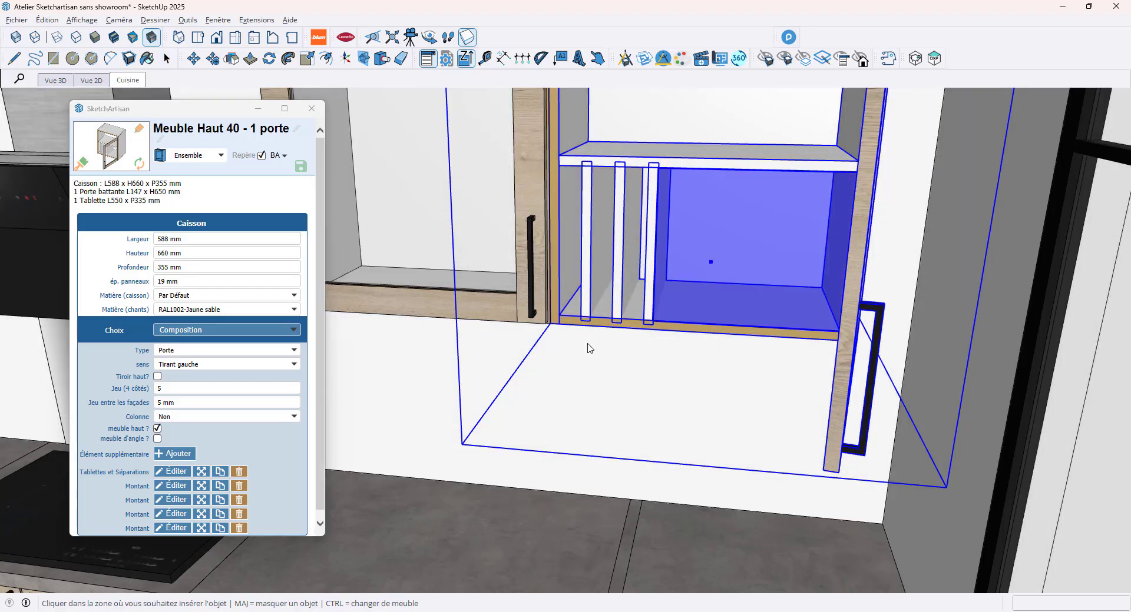
pyautogui.click(219, 529)
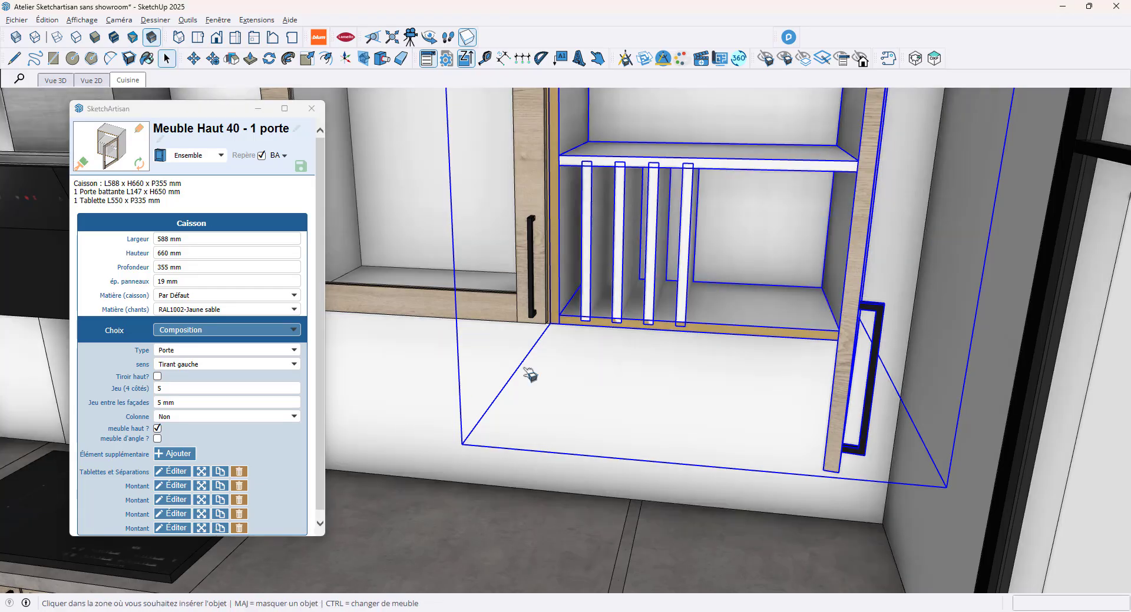
pyautogui.click(768, 252)
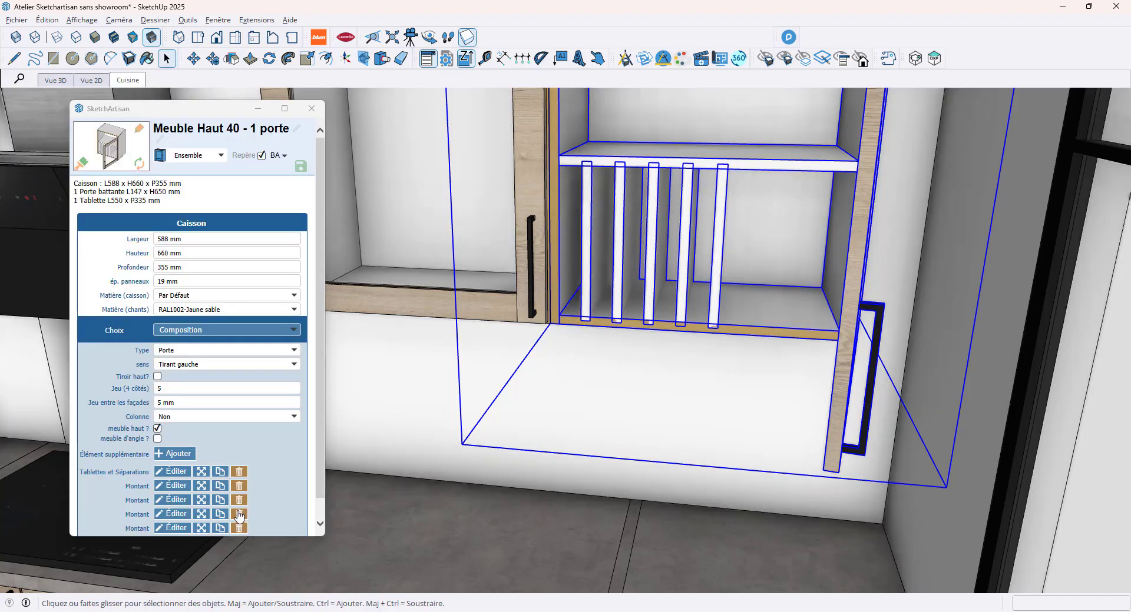
pyautogui.click(220, 528)
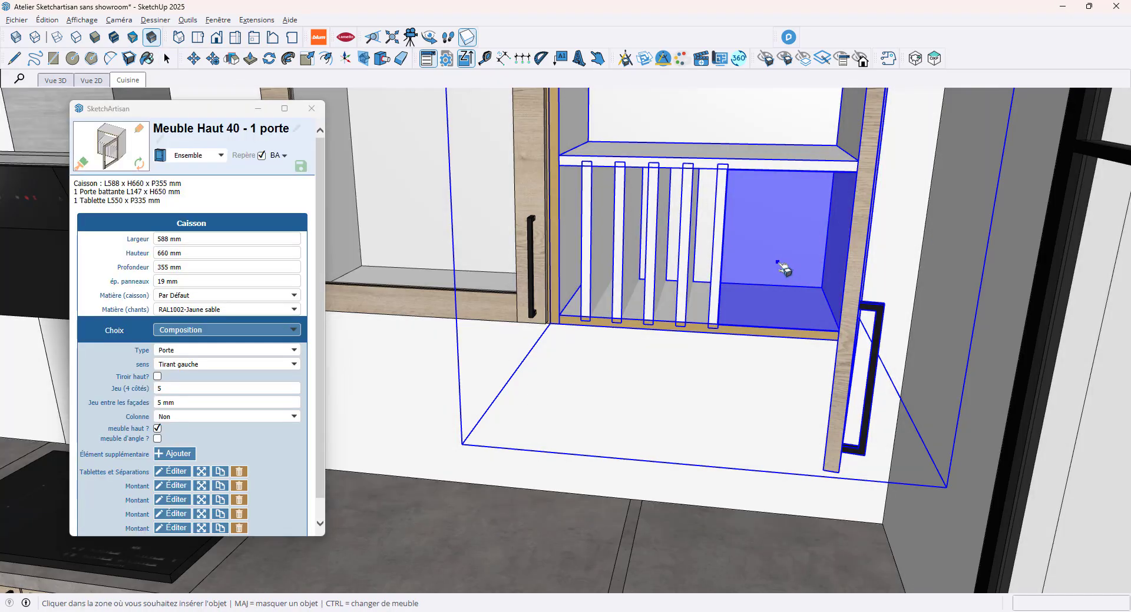
pyautogui.click(783, 268)
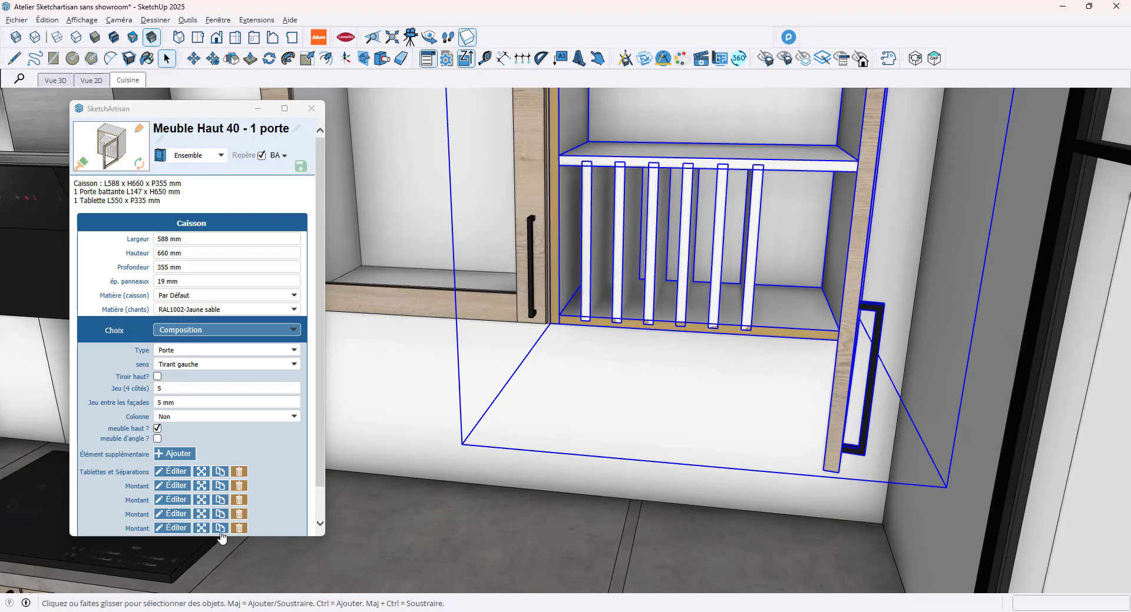
pyautogui.click(220, 528)
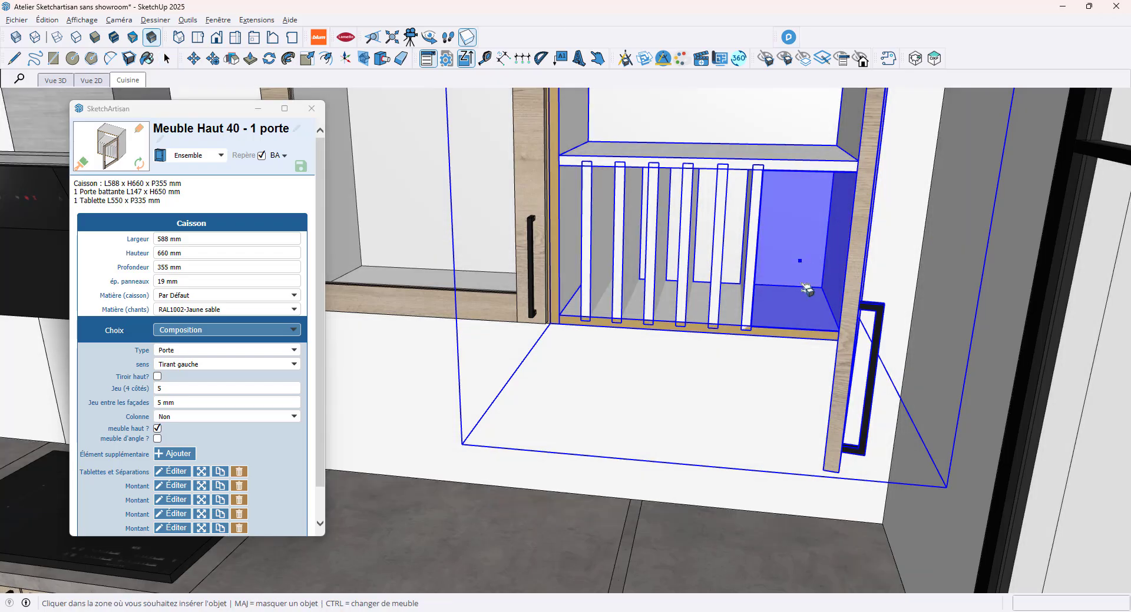
pyautogui.click(807, 288)
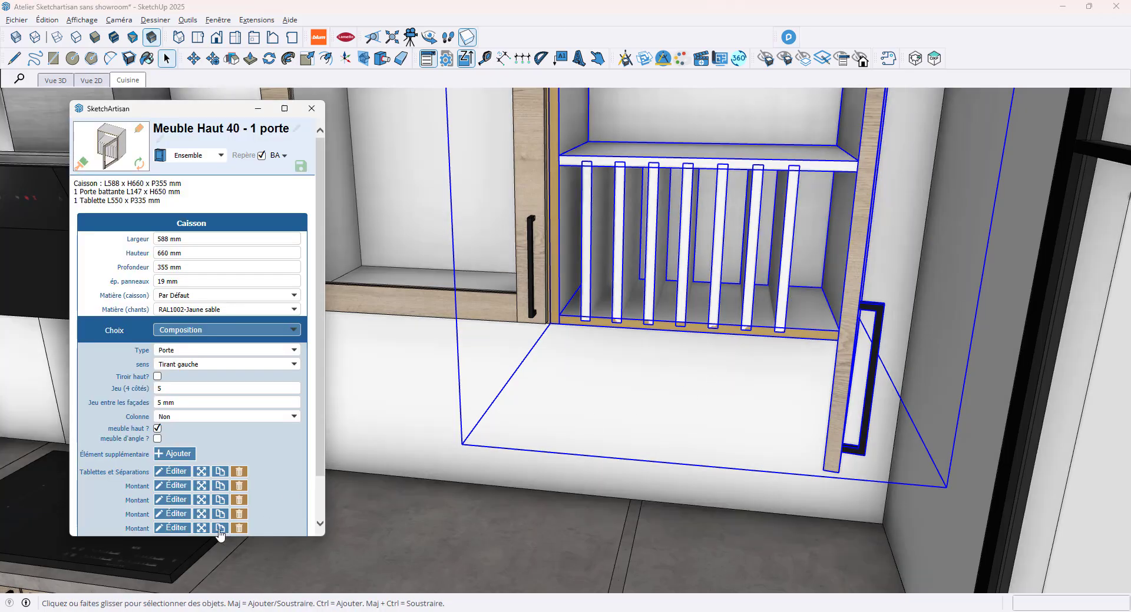
pyautogui.click(219, 528)
pyautogui.click(823, 282)
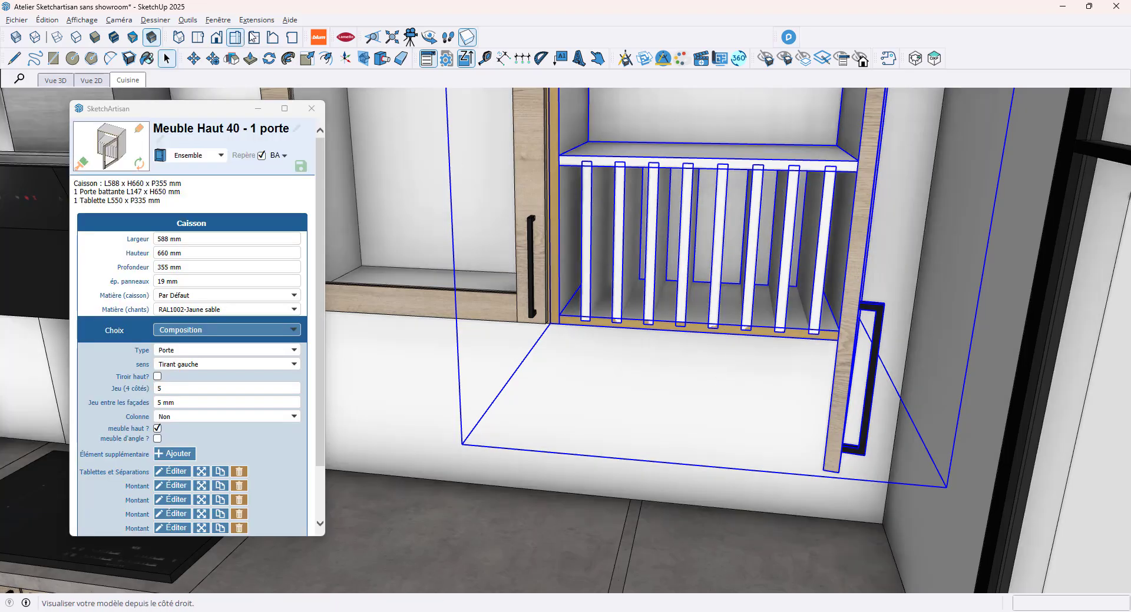
pyautogui.click(167, 58)
pyautogui.hotkey('ctrl', 't')
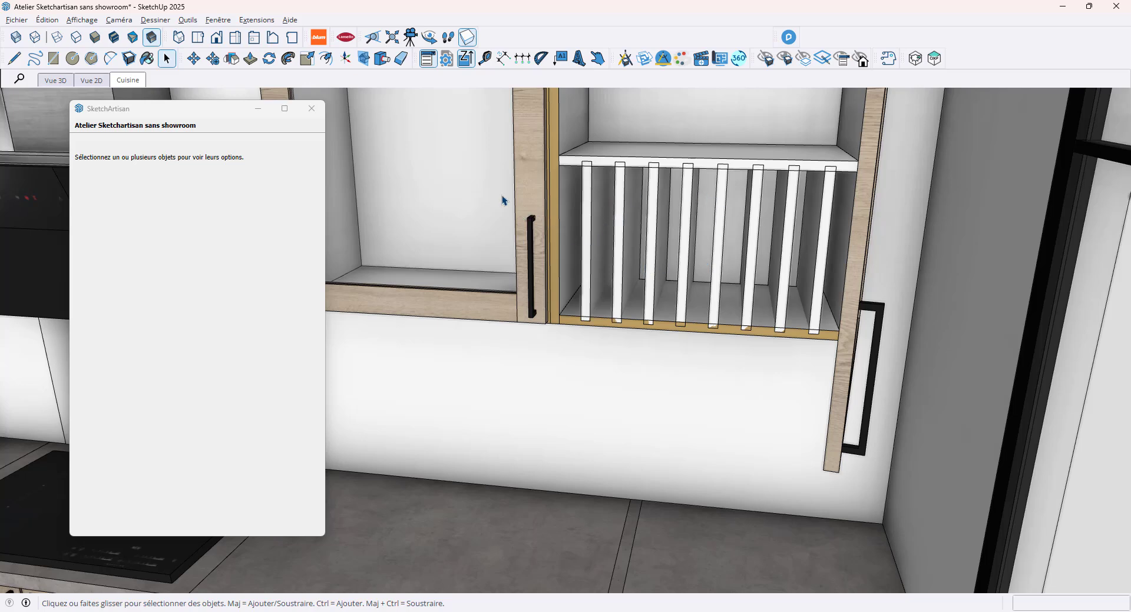
# - Machine grooves into the middle shelf and the cabinet's bottom panel, using all eight uprights as templates
pyautogui.click(382, 61)
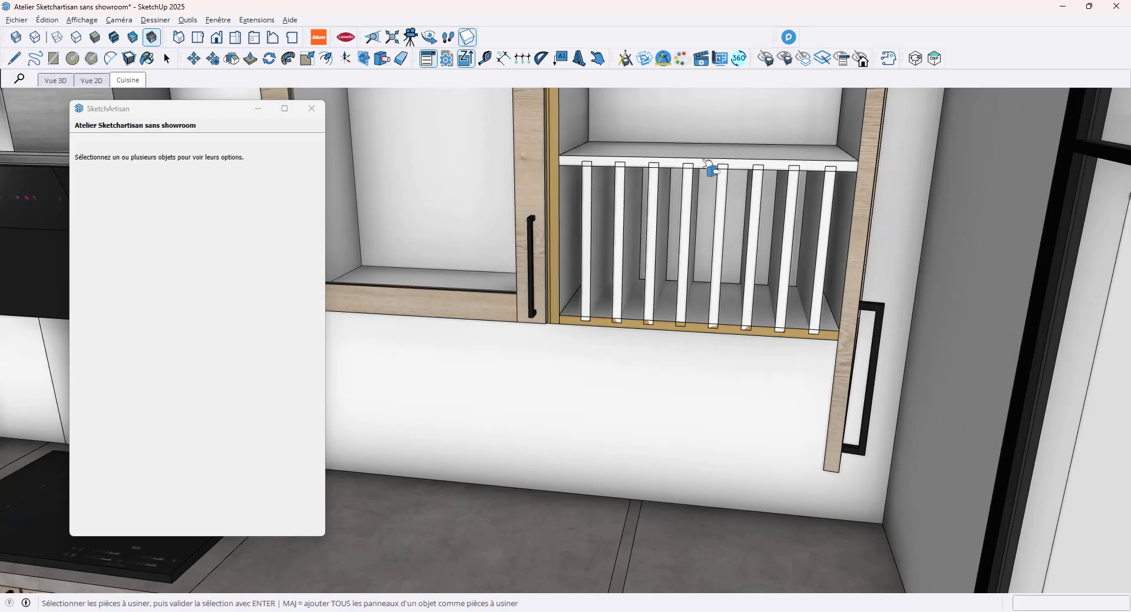
pyautogui.click(707, 161)
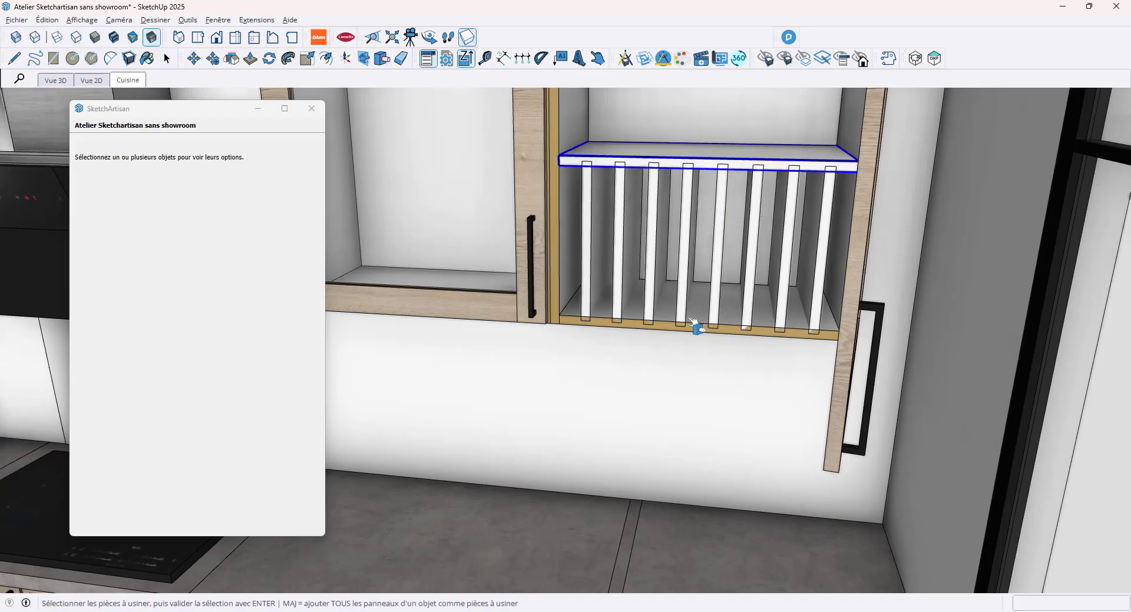
pyautogui.click(700, 331)
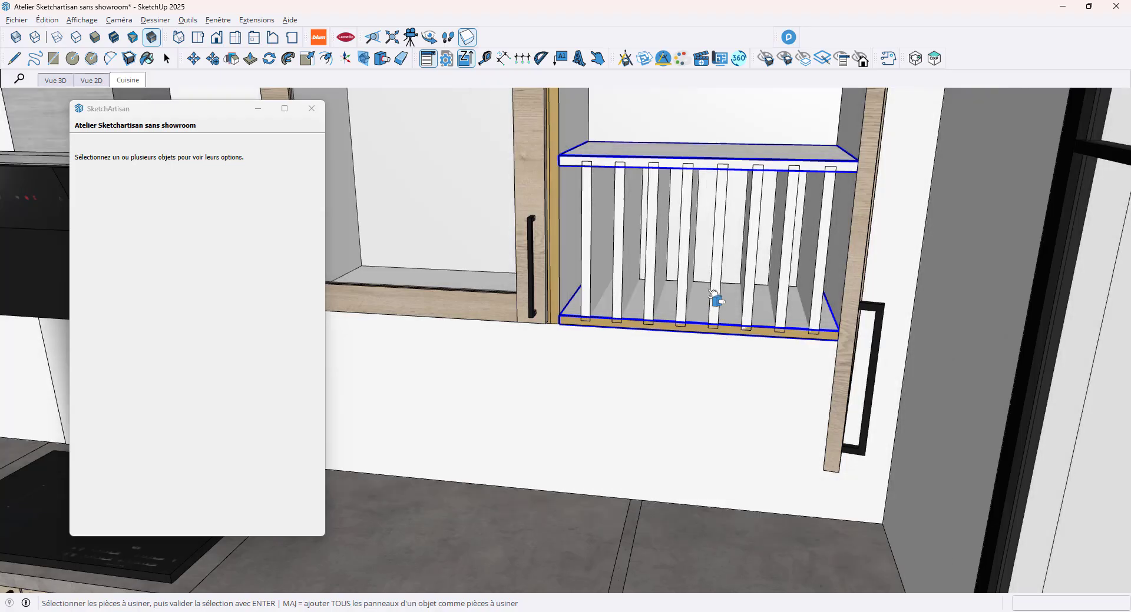
pyautogui.press('Return')
pyautogui.click(591, 219)
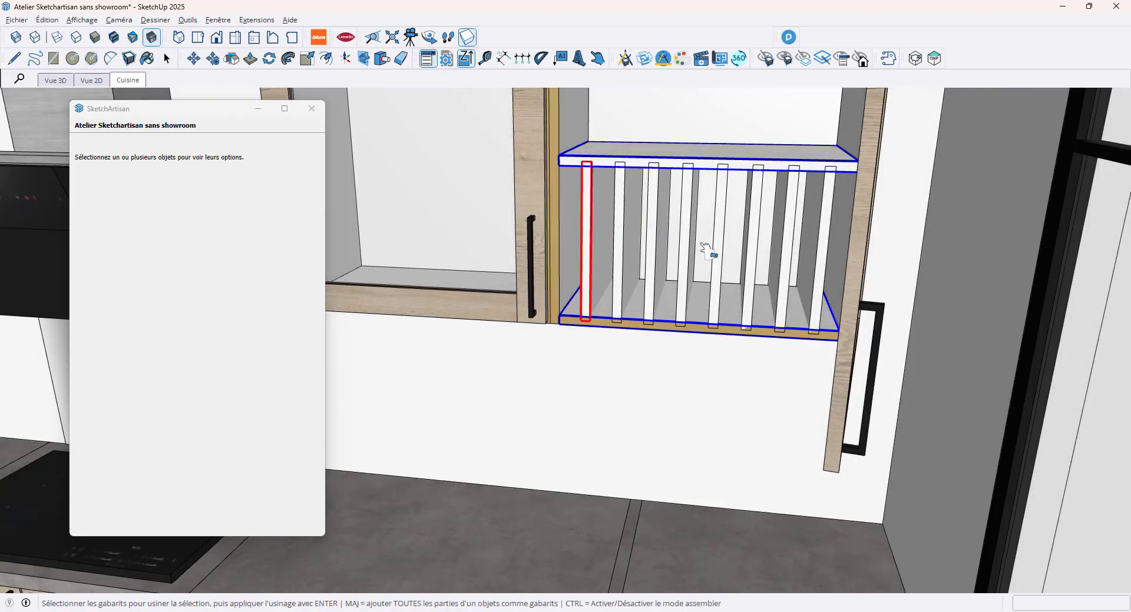
pyautogui.click(648, 249)
pyautogui.click(687, 250)
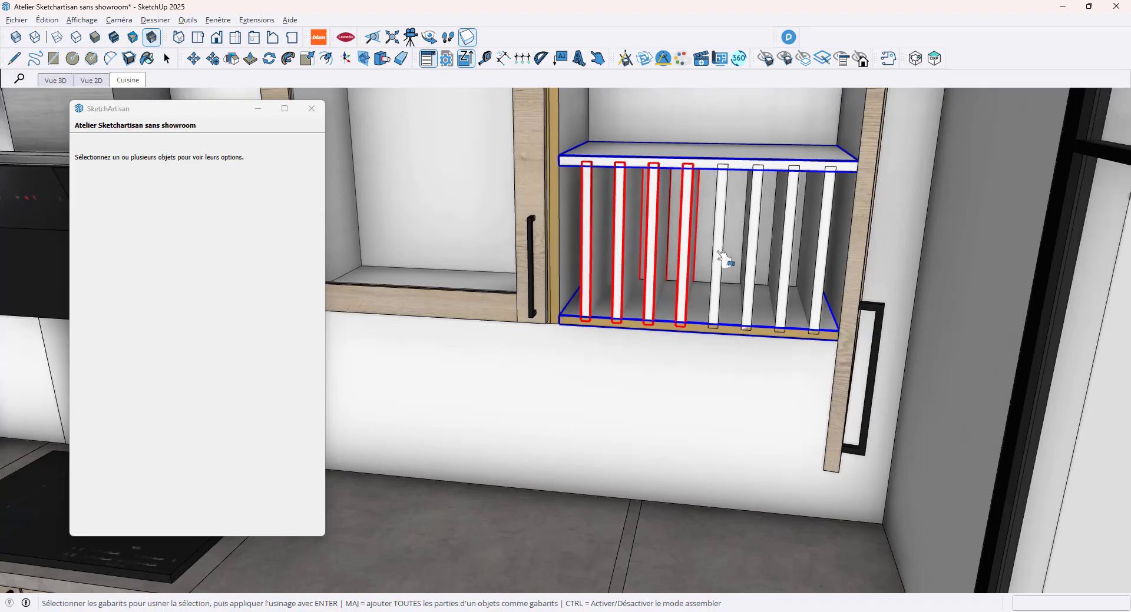
pyautogui.click(719, 256)
pyautogui.click(761, 265)
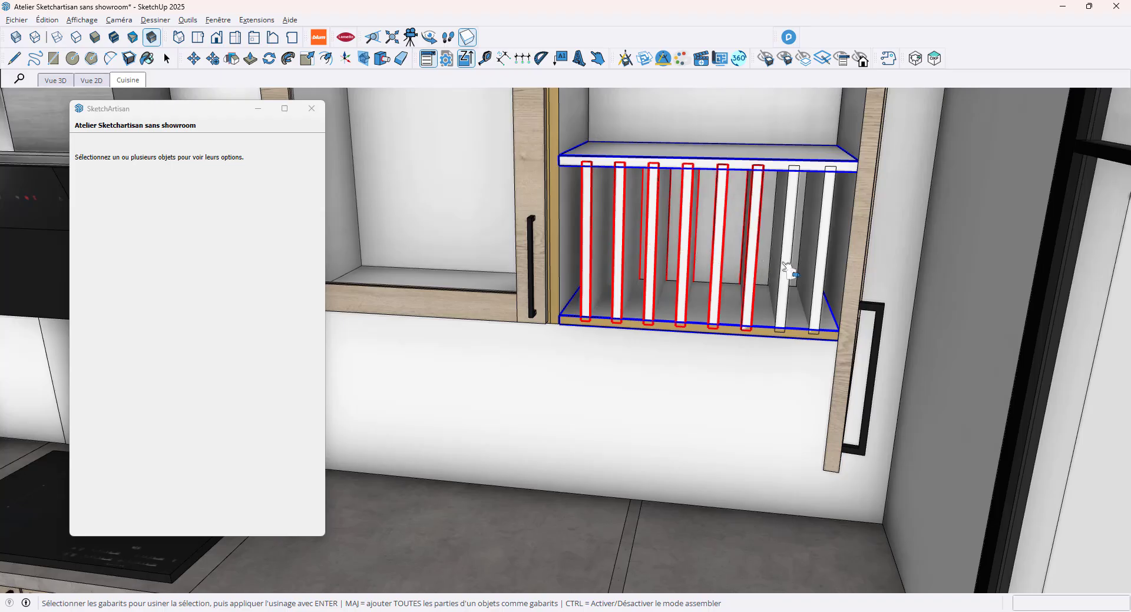
pyautogui.click(788, 271)
pyautogui.click(820, 275)
pyautogui.press('Return')
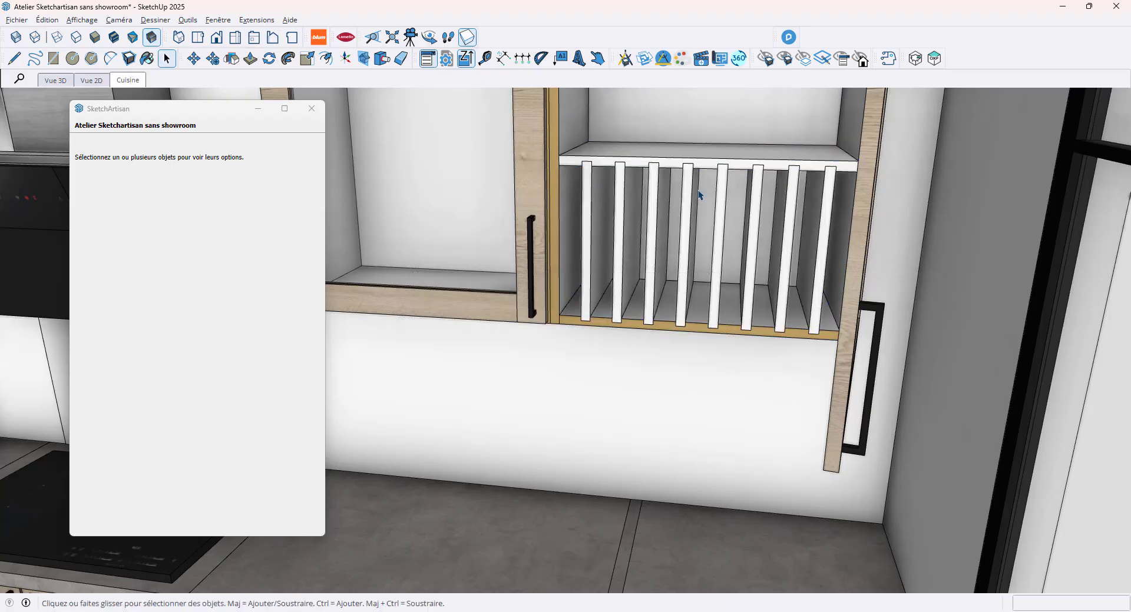
# - Generate an exploded view (Vue éclatée) of the open right-hand wall cabinet
pyautogui.moveTo(656, 182); pyautogui.dragTo(686, 199, button='middle')
pyautogui.scroll(-6, 650, 209)
pyautogui.scroll(4, 611, 195)
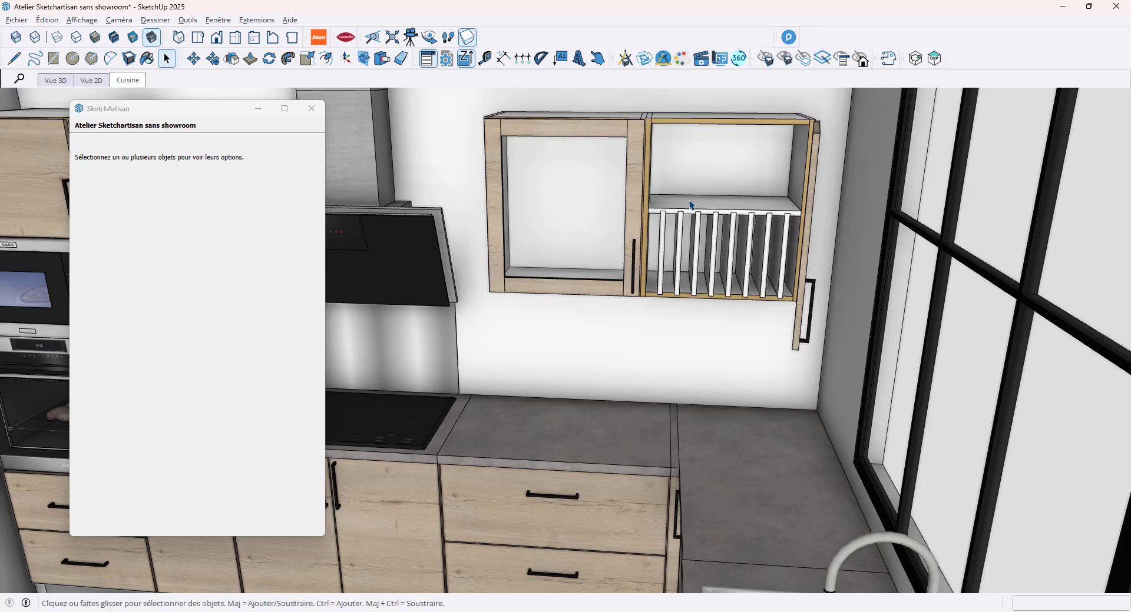
pyautogui.click(736, 223)
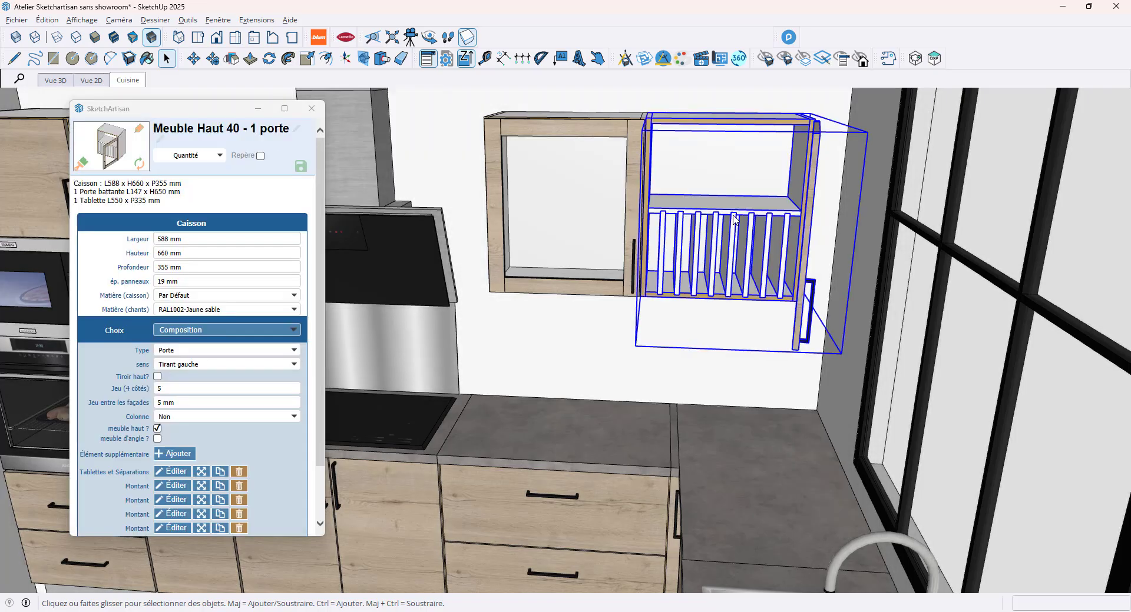
pyautogui.rightClick(736, 222)
pyautogui.click(787, 599)
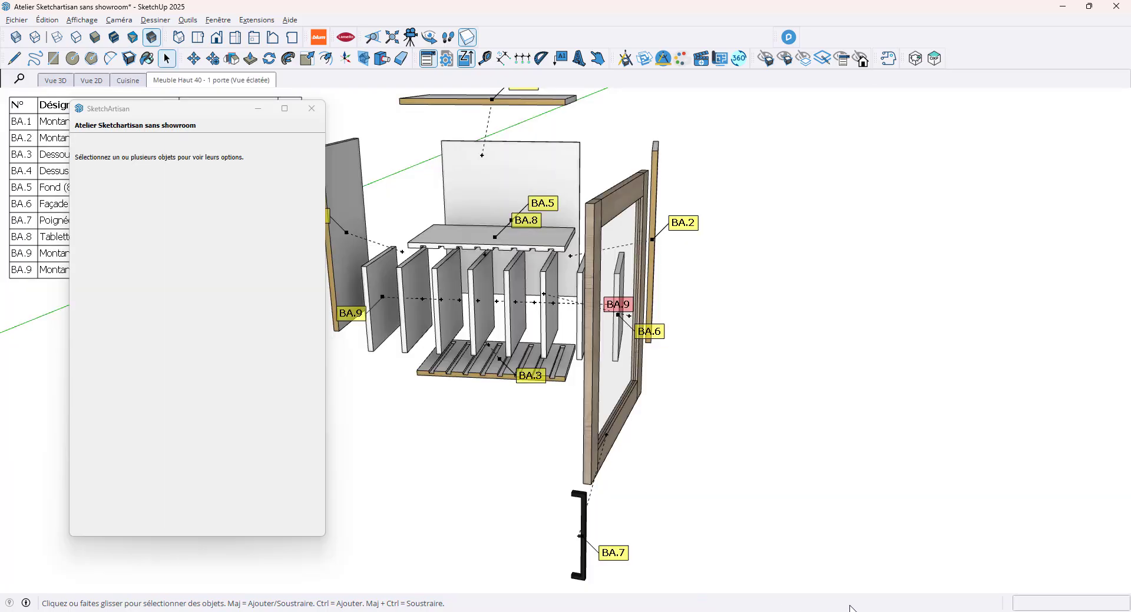
# - Bring the whole exploded view of the wall cabinet and its complete parts table into view
pyautogui.moveTo(849, 411)
pyautogui.mouseDown(button='middle')
pyautogui.moveTo(793, 409)
pyautogui.moveTo(768, 370)
pyautogui.moveTo(901, 364)
pyautogui.moveTo(946, 373)
pyautogui.mouseUp(button='middle')
pyautogui.press('space')
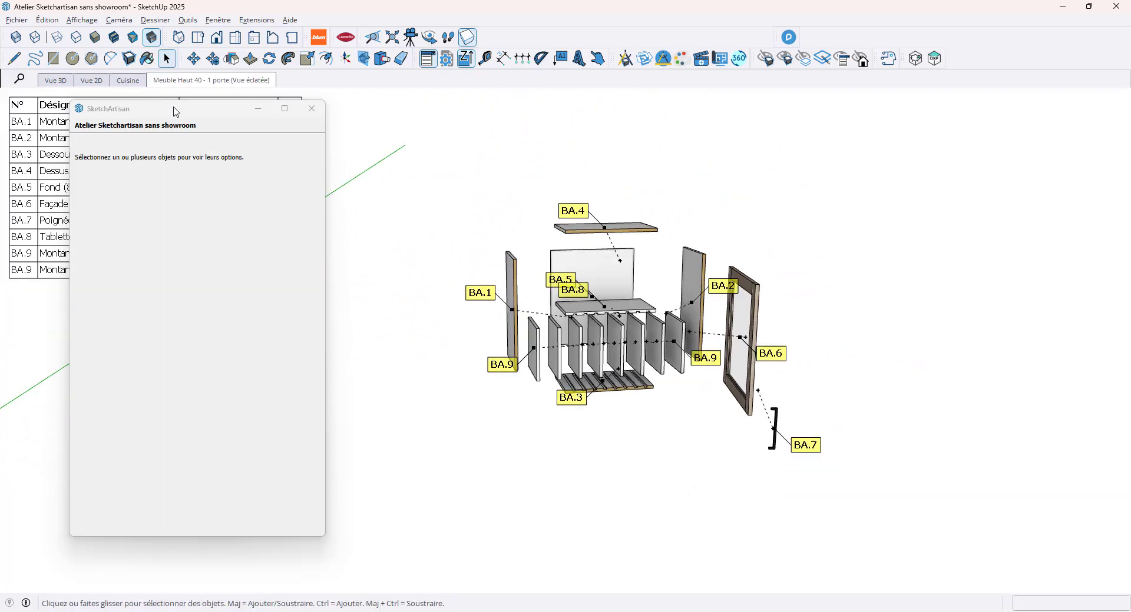
pyautogui.moveTo(174, 110); pyautogui.dragTo(152, 336)
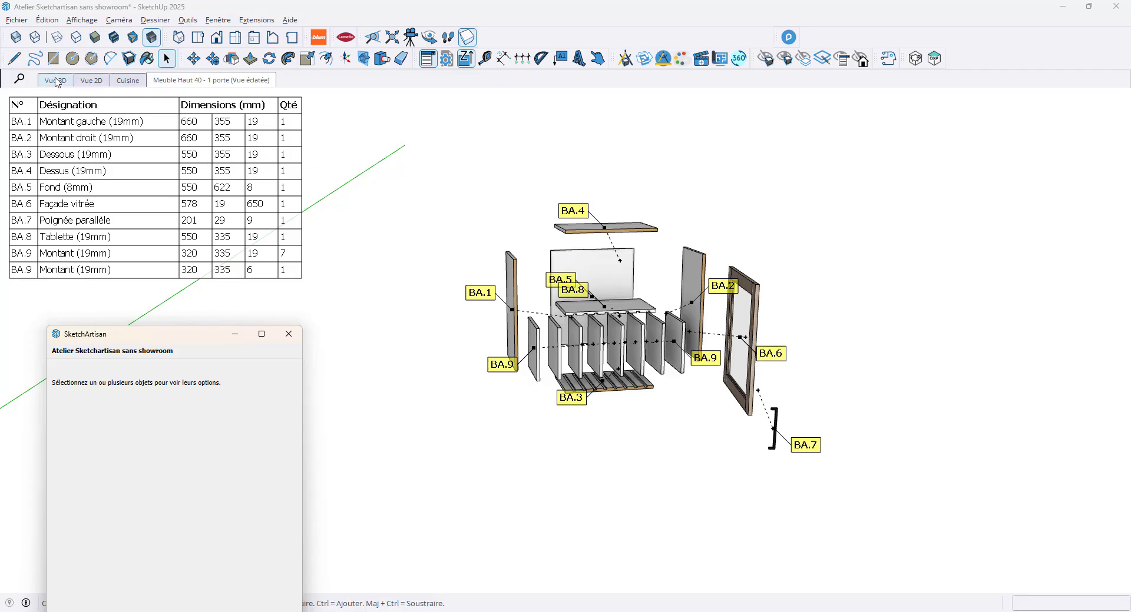
# - Return to the Cuisine scene and close the glazed door of the right-hand wall cabinet
pyautogui.click(127, 80)
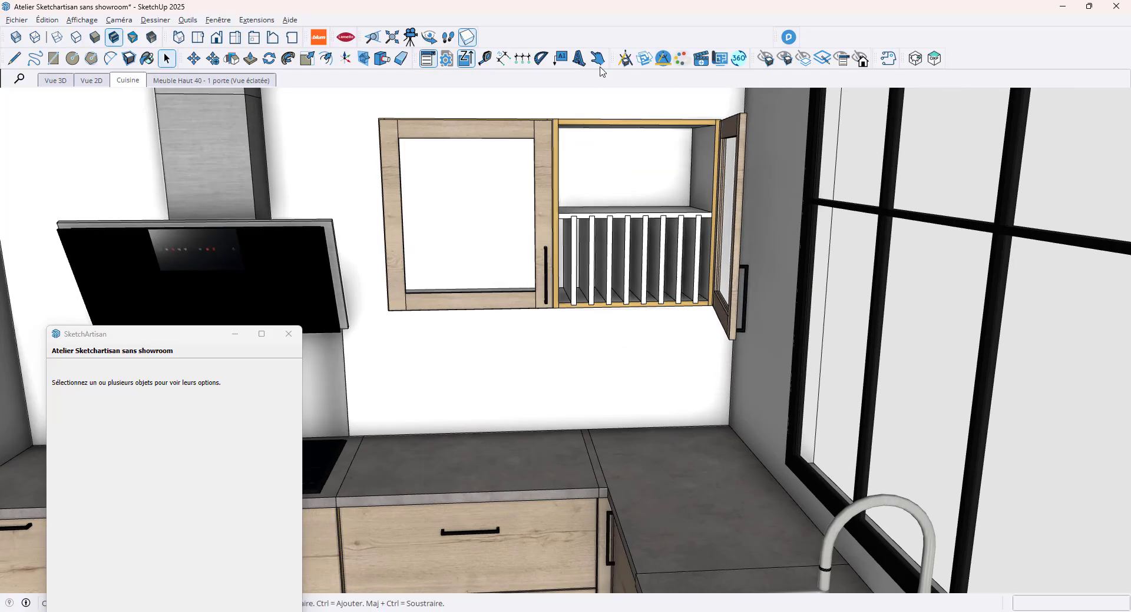
pyautogui.click(598, 58)
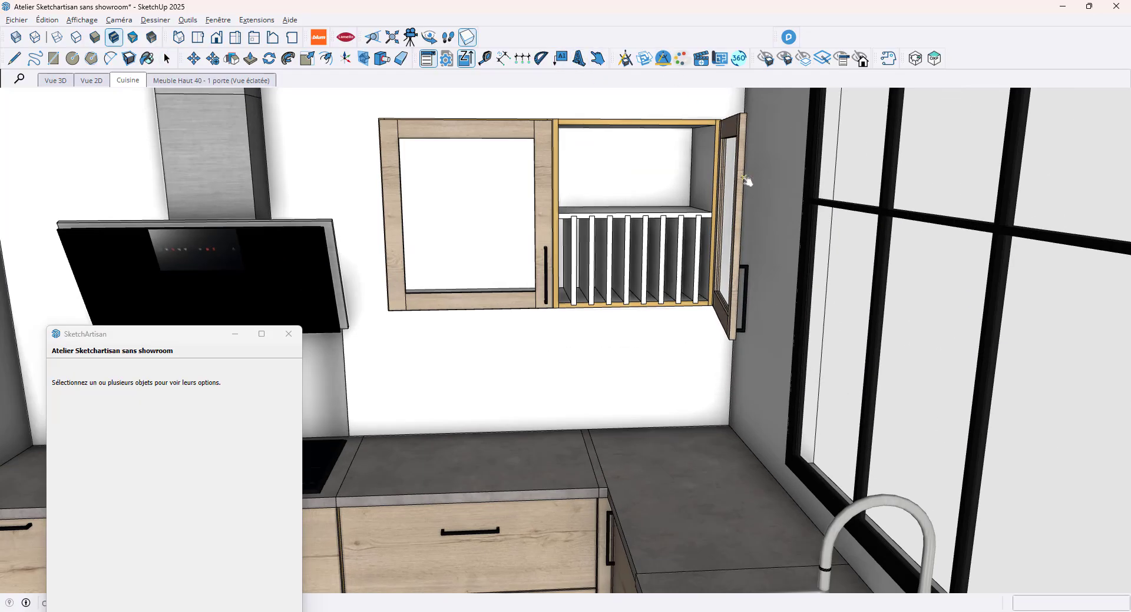
pyautogui.click(665, 219)
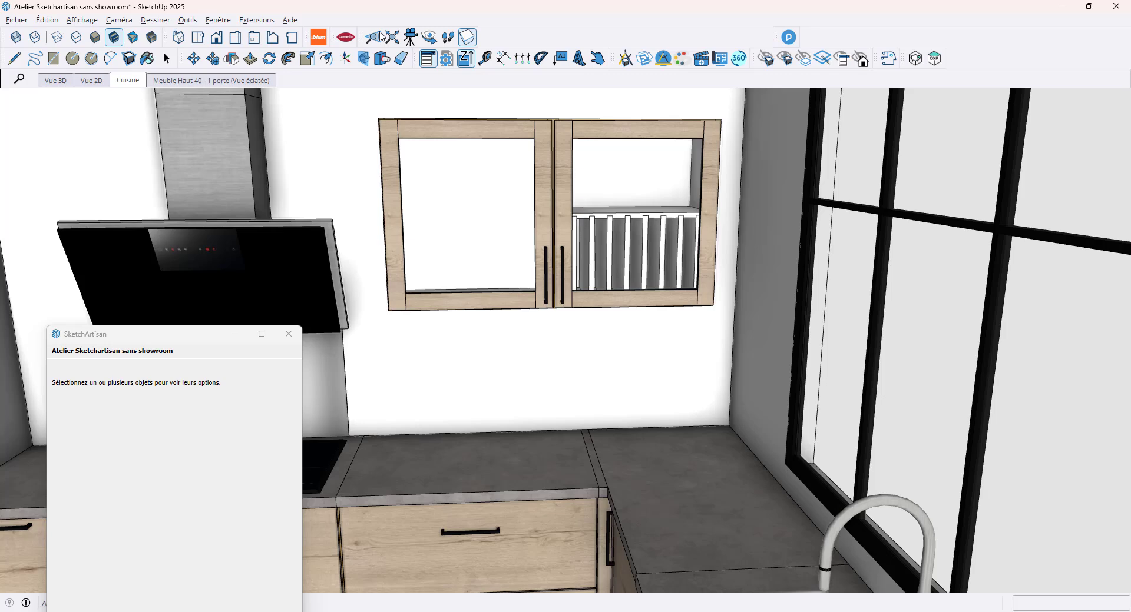
pyautogui.click(167, 59)
# - Select the kitchen's eight cabinets together: the oven column, all base units including the sink run, and both glazed wall cabinets
pyautogui.scroll(-5, 612, 254)
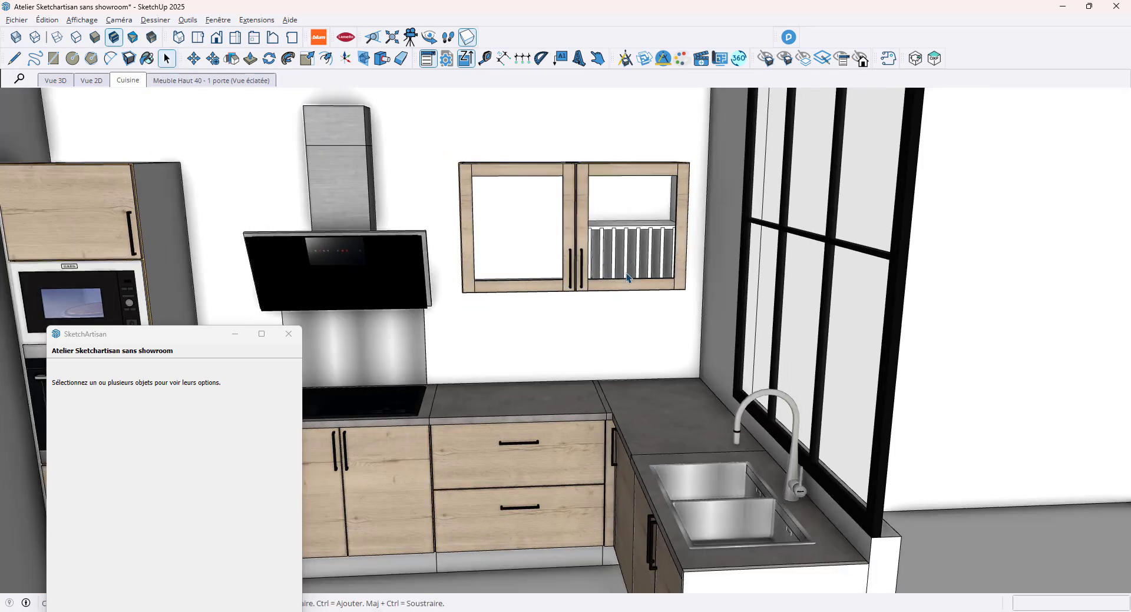
pyautogui.scroll(-1, 629, 275)
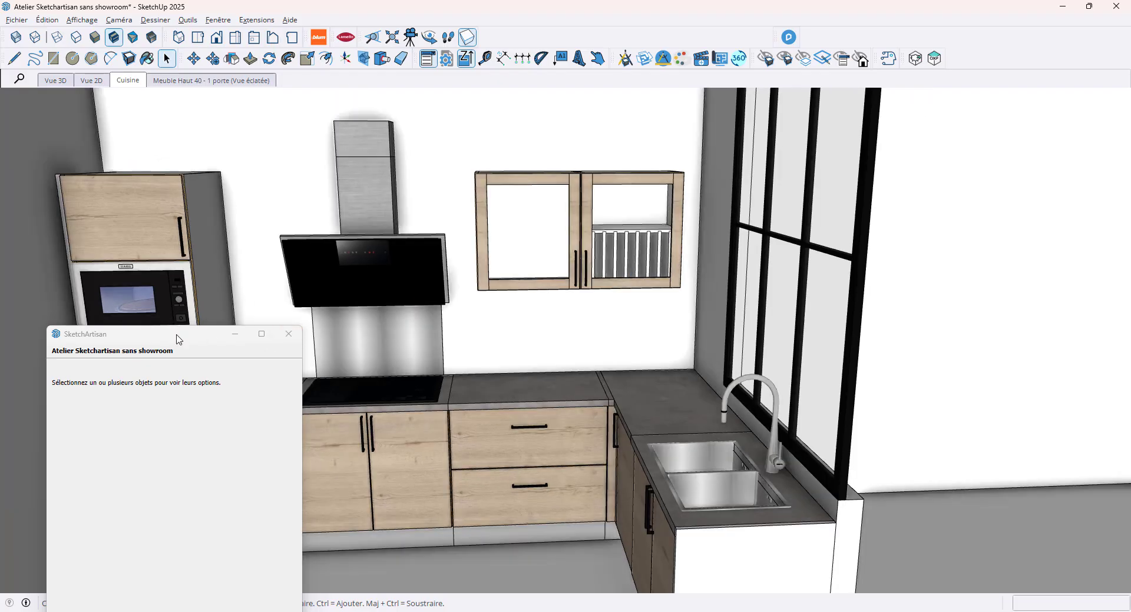
pyautogui.moveTo(180, 328)
pyautogui.mouseDown()
pyautogui.moveTo(173, 129)
pyautogui.moveTo(184, 93)
pyautogui.mouseUp()
pyautogui.scroll(-4, 777, 354)
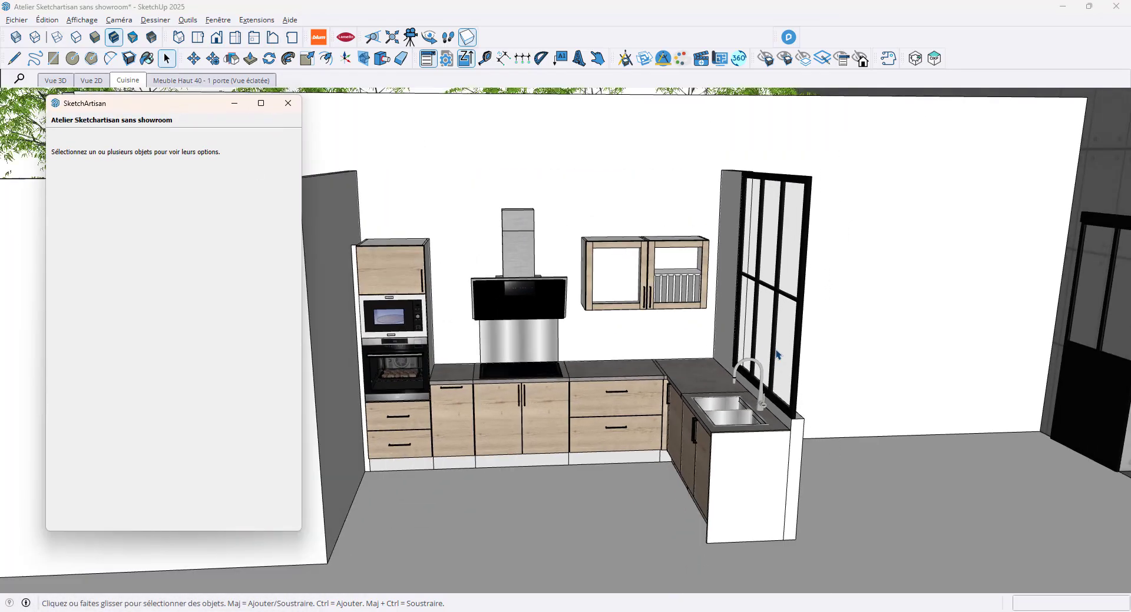
pyautogui.scroll(2, 364, 381)
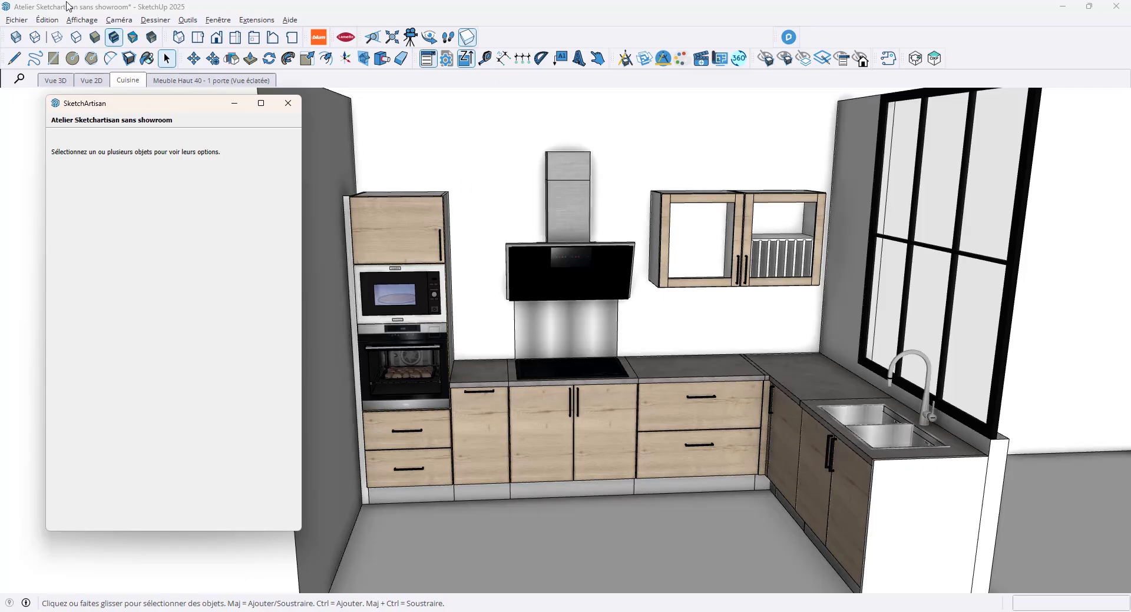
pyautogui.click(406, 223)
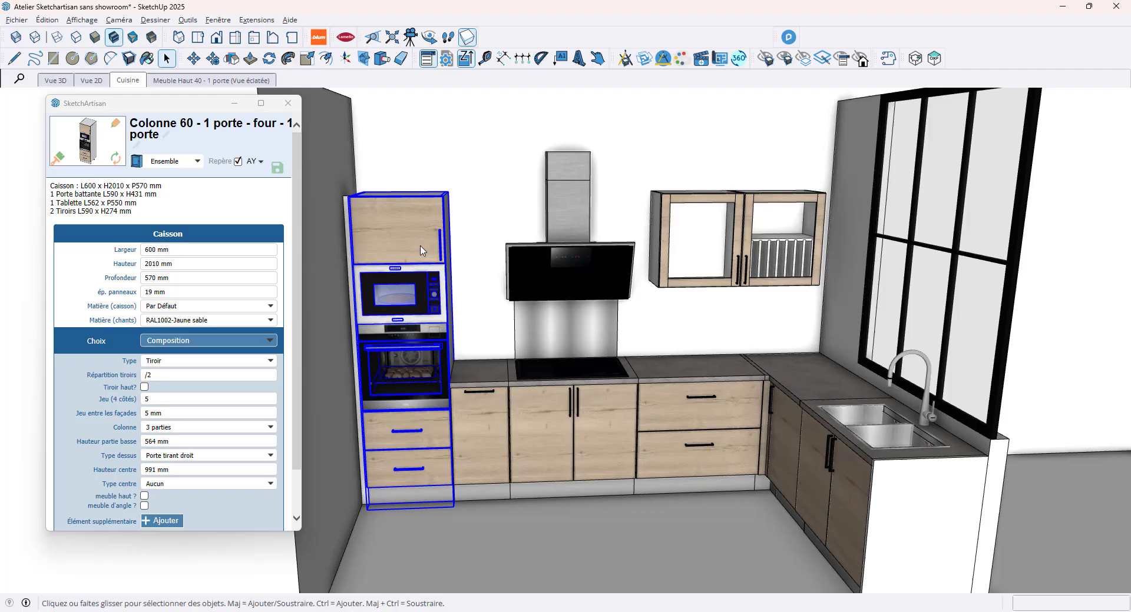
pyautogui.keyDown('shift'); pyautogui.click(490, 403); pyautogui.keyUp('shift')
pyautogui.keyDown('shift'); pyautogui.click(536, 421); pyautogui.keyUp('shift')
pyautogui.keyDown('shift'); pyautogui.click(651, 431); pyautogui.keyUp('shift')
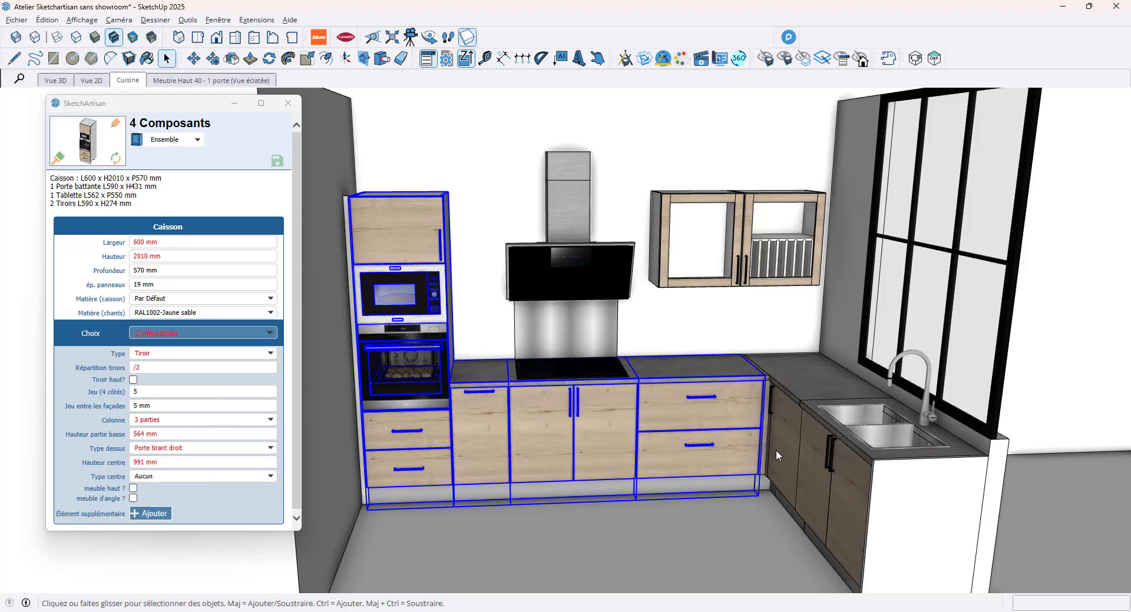
pyautogui.keyDown('shift'); pyautogui.click(818, 469); pyautogui.keyUp('shift')
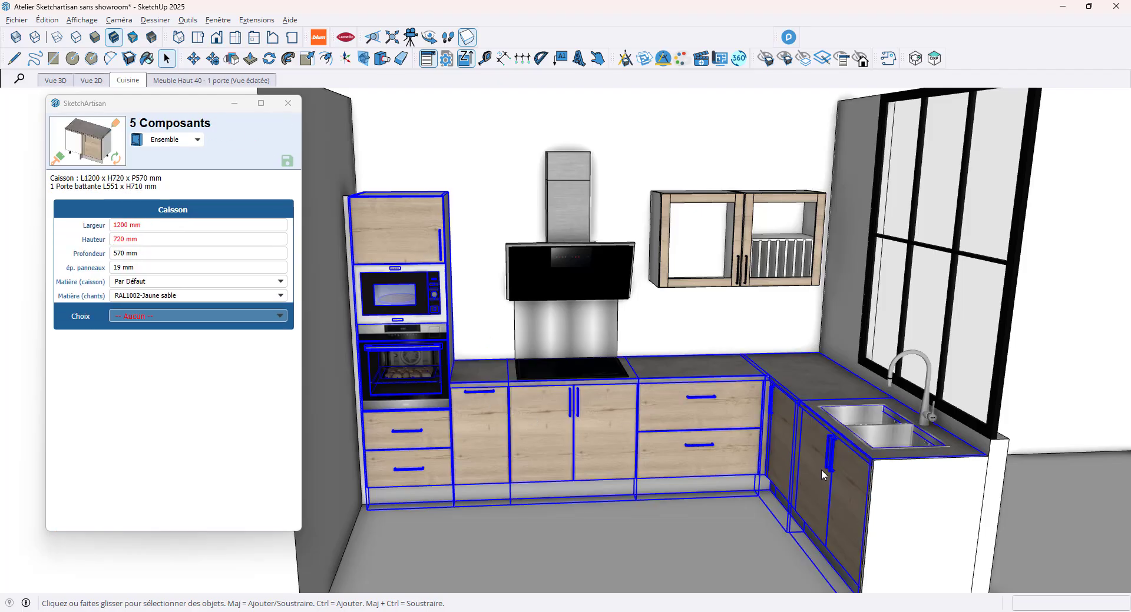
pyautogui.keyDown('ctrl'); pyautogui.click(767, 277); pyautogui.keyUp('ctrl')
pyautogui.keyDown('ctrl'); pyautogui.click(736, 275); pyautogui.keyUp('ctrl')
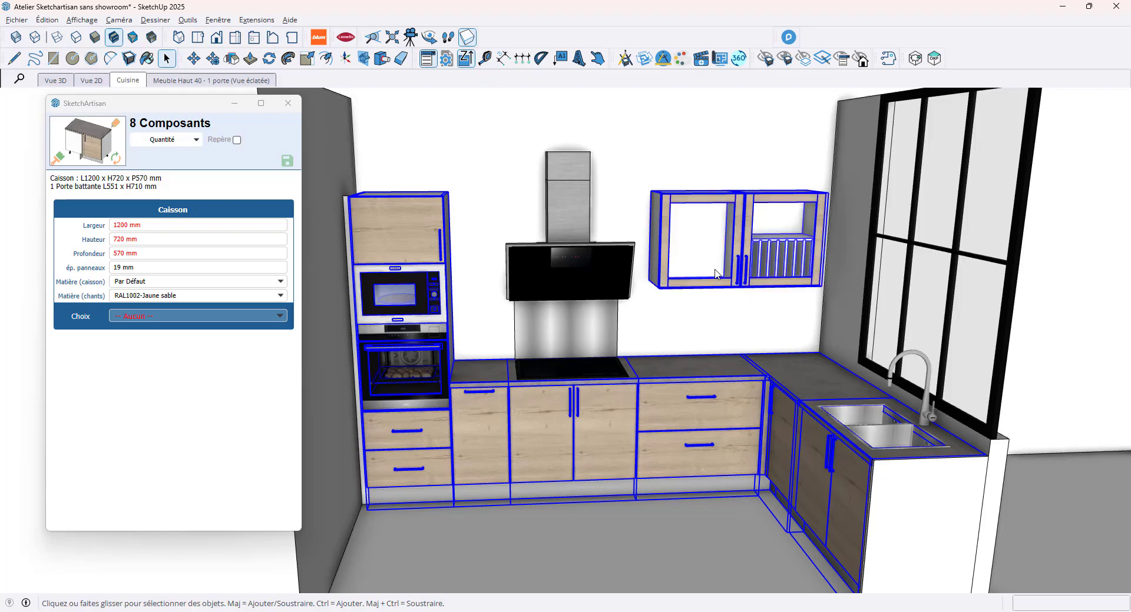
# - Set the carcass material (Matière caisson) of the selected cabinets to U201-PM - Gris galet from the EGGER Unis textures
pyautogui.click(119, 282)
pyautogui.click(126, 290)
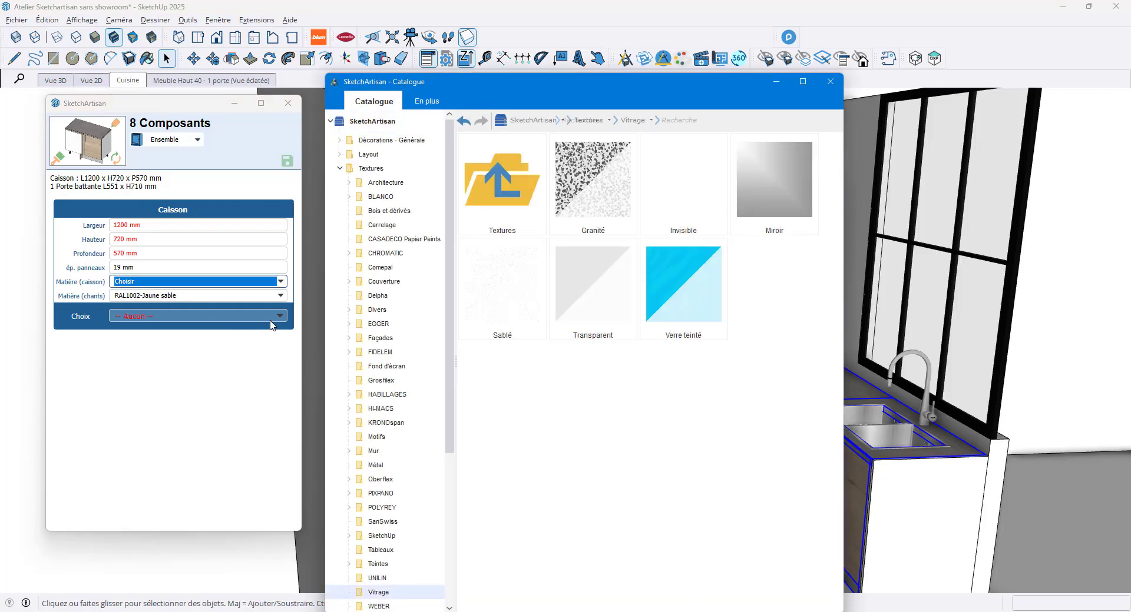
pyautogui.click(350, 325)
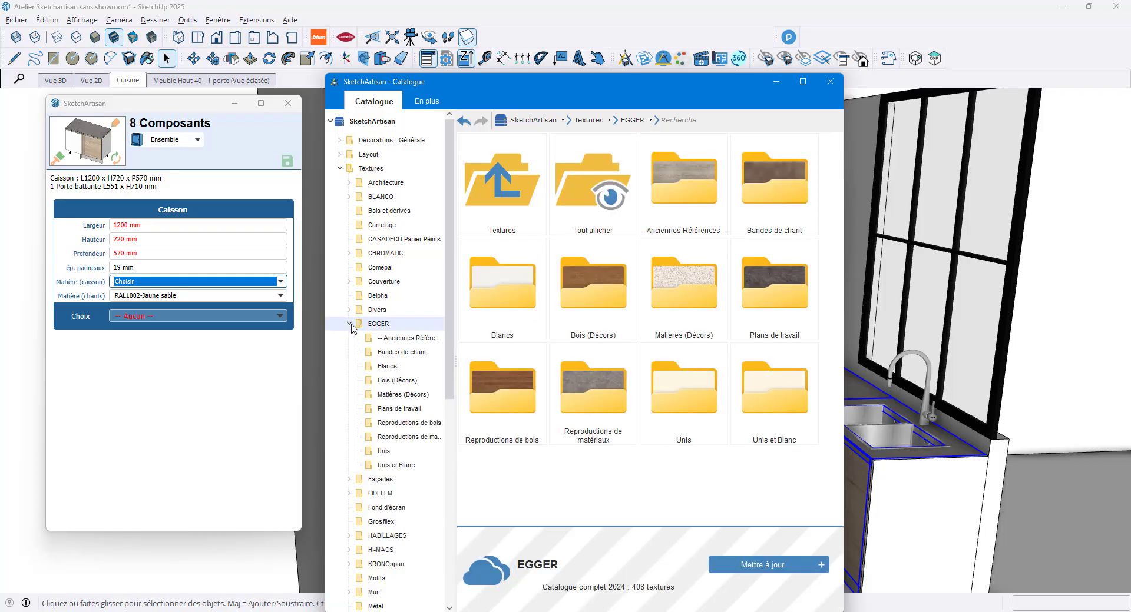
pyautogui.click(383, 452)
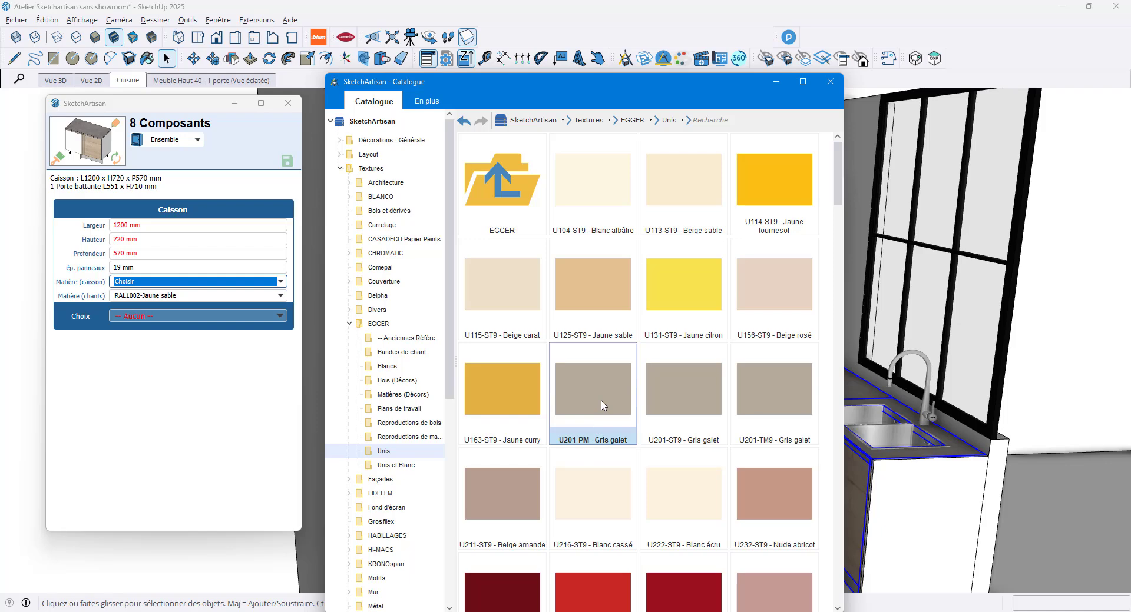
pyautogui.click(603, 405)
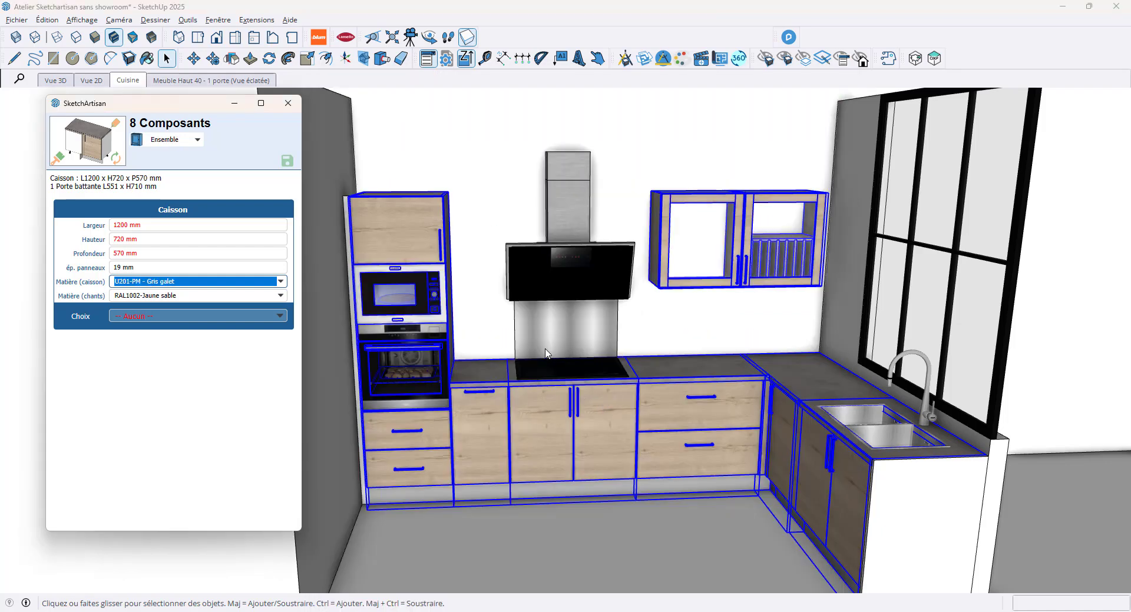
pyautogui.moveTo(546, 350); pyautogui.dragTo(495, 239, button='middle')
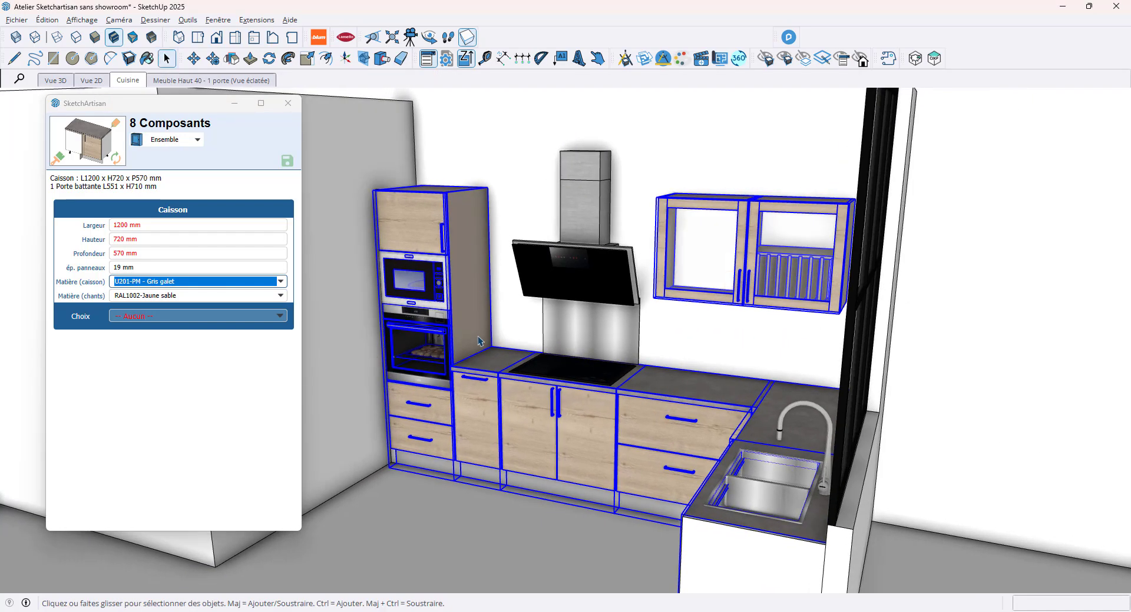
# - Set the back panel (Fond) material of the selected cabinets to U201-PM - Gris galet
pyautogui.click(231, 316)
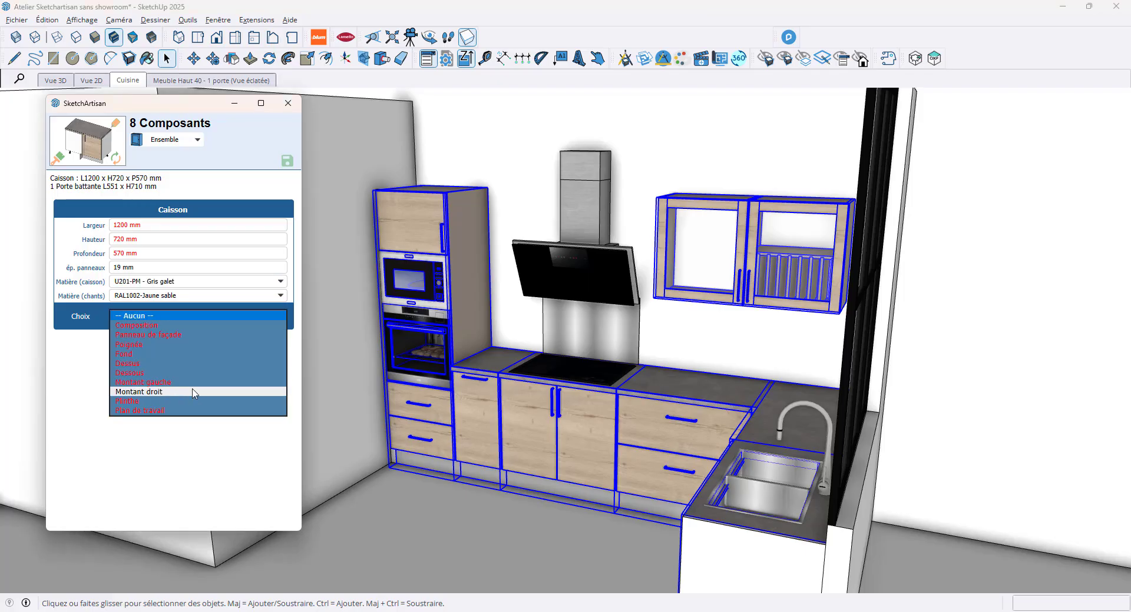
pyautogui.click(189, 354)
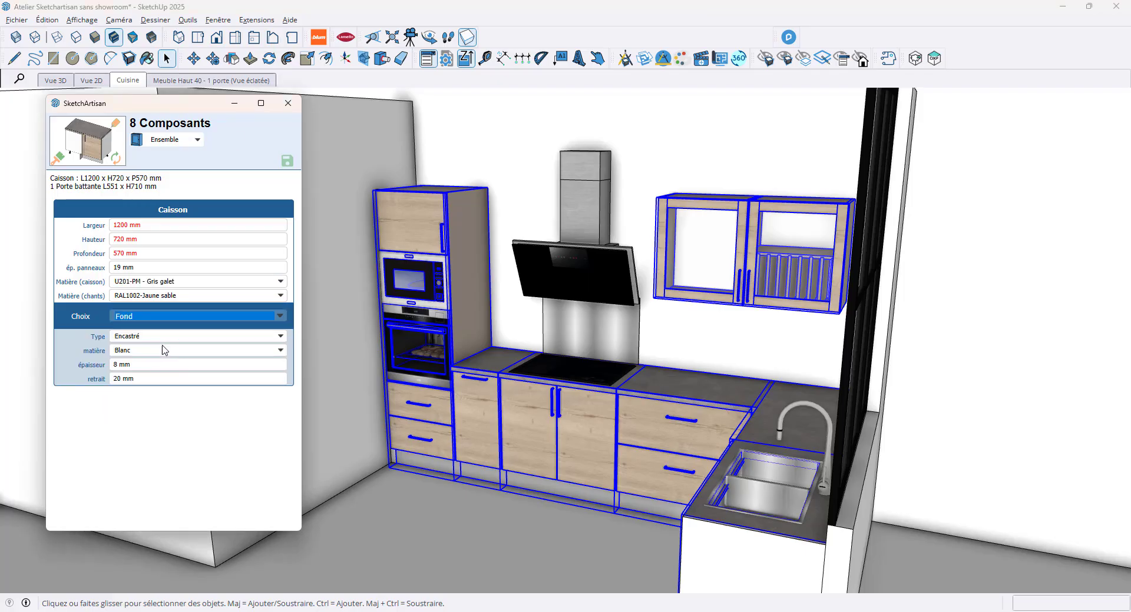
pyautogui.click(159, 355)
pyautogui.click(184, 343)
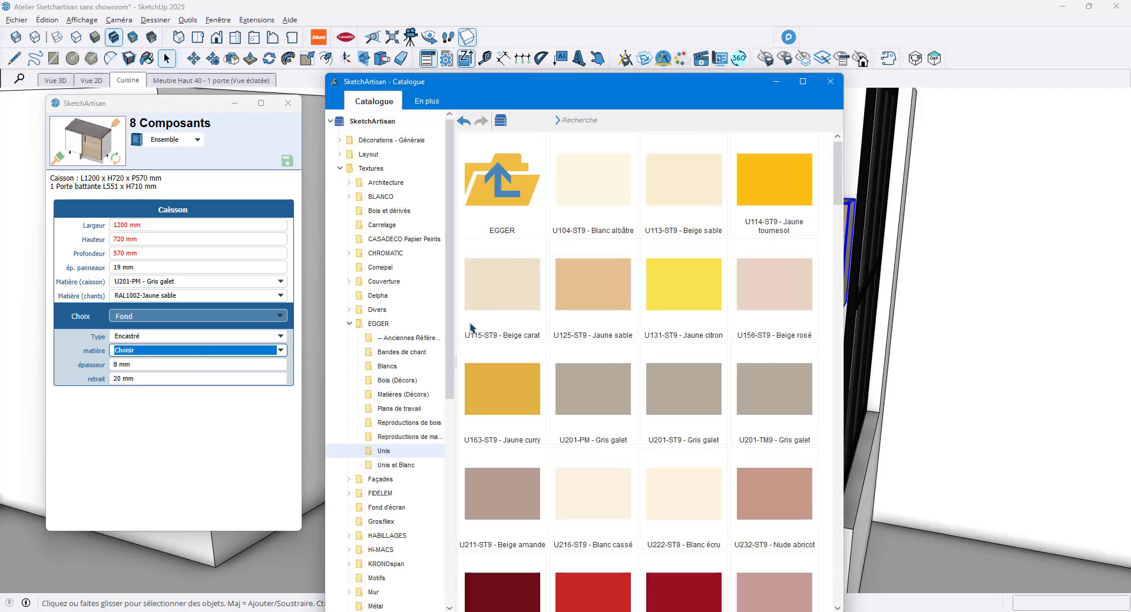
pyautogui.click(575, 384)
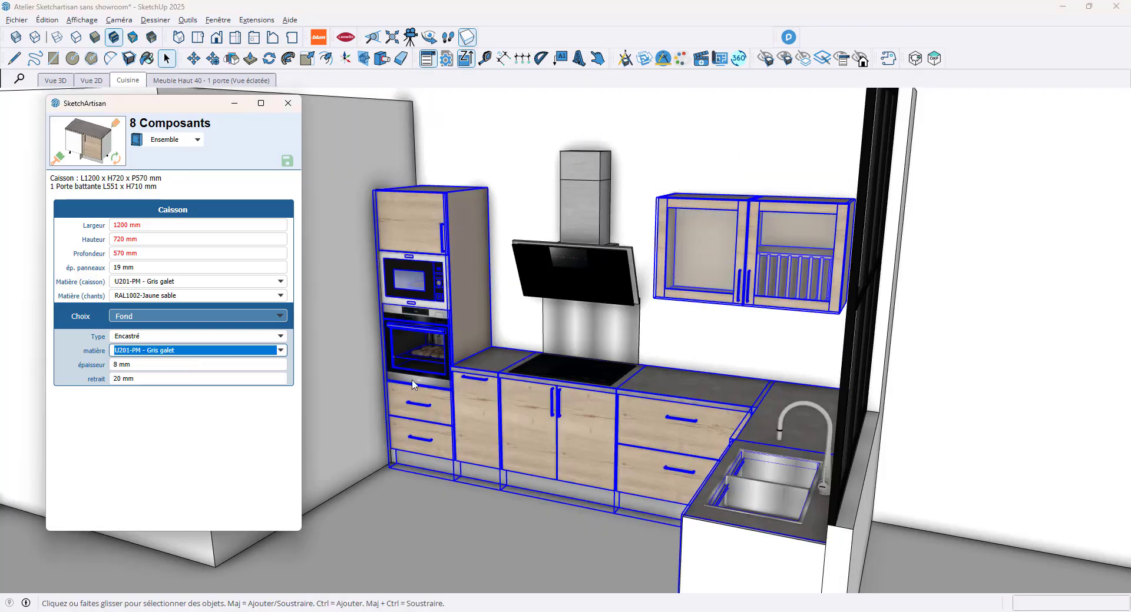
pyautogui.moveTo(478, 375); pyautogui.dragTo(605, 408, button='middle')
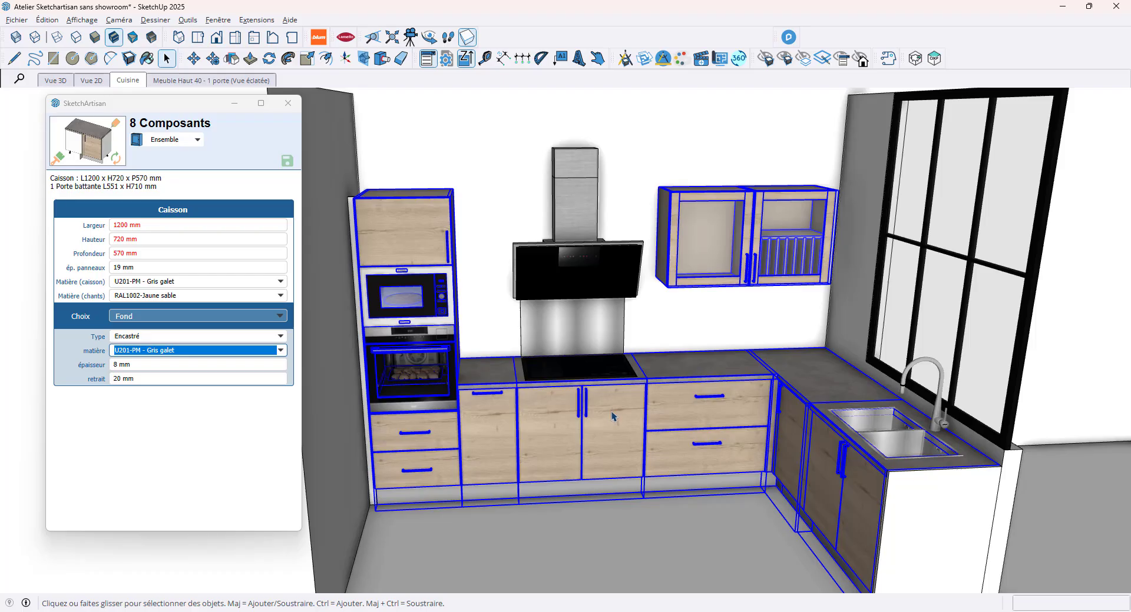
pyautogui.moveTo(619, 411); pyautogui.dragTo(614, 404, button='middle')
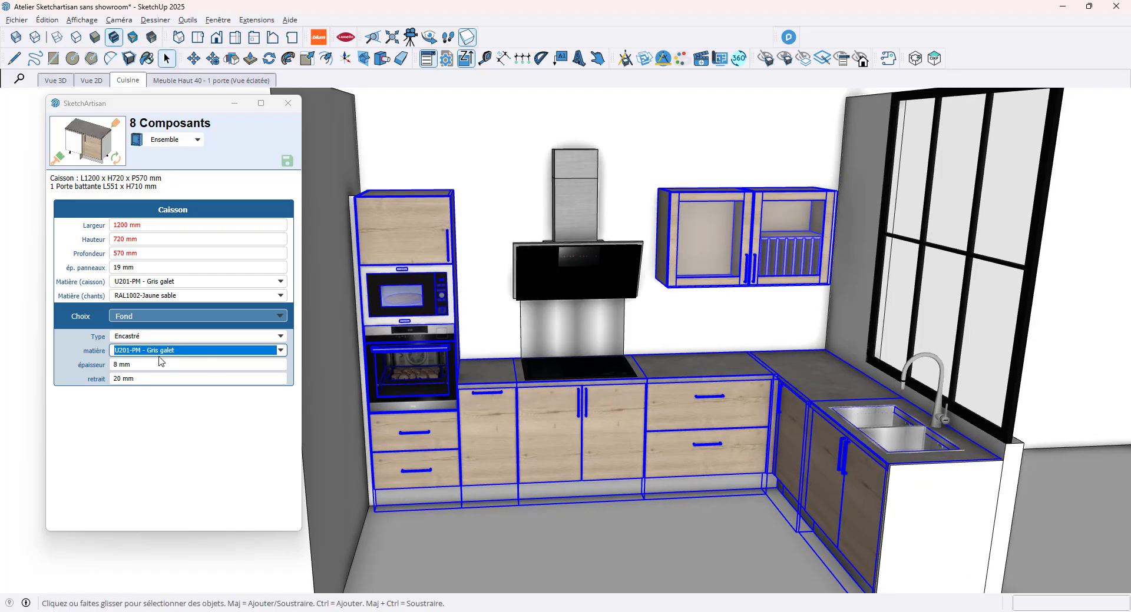
# - Set the front panels' (Panneau de façade) material to H1181-ST37 - Chêne Halifax tabac from the EGGER Bois (Décors) textures
pyautogui.click(162, 316)
pyautogui.click(149, 296)
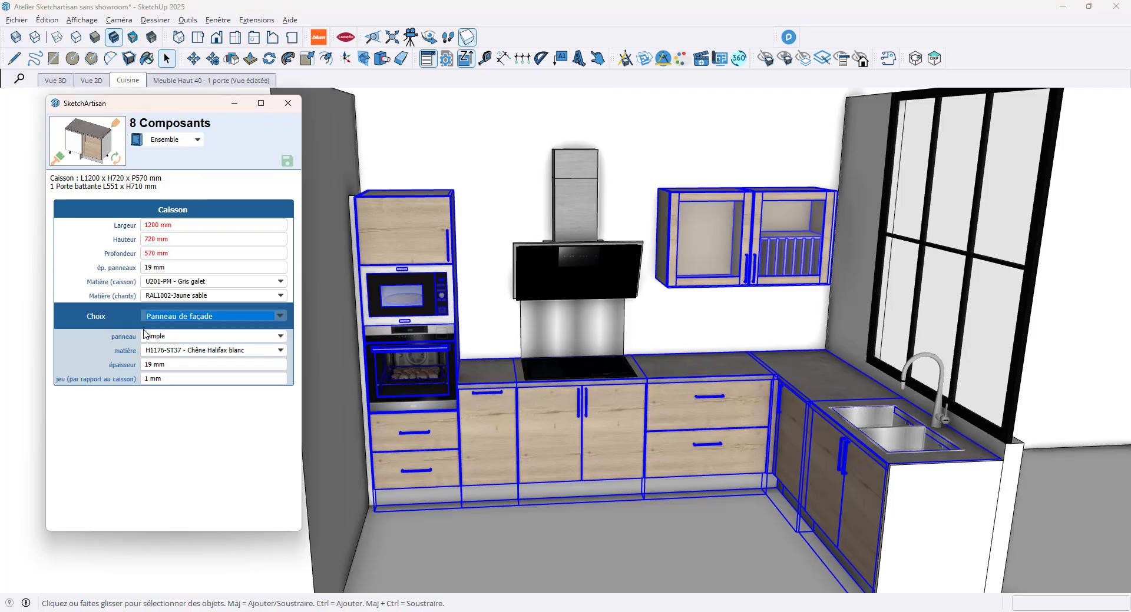
pyautogui.click(156, 351)
pyautogui.click(158, 343)
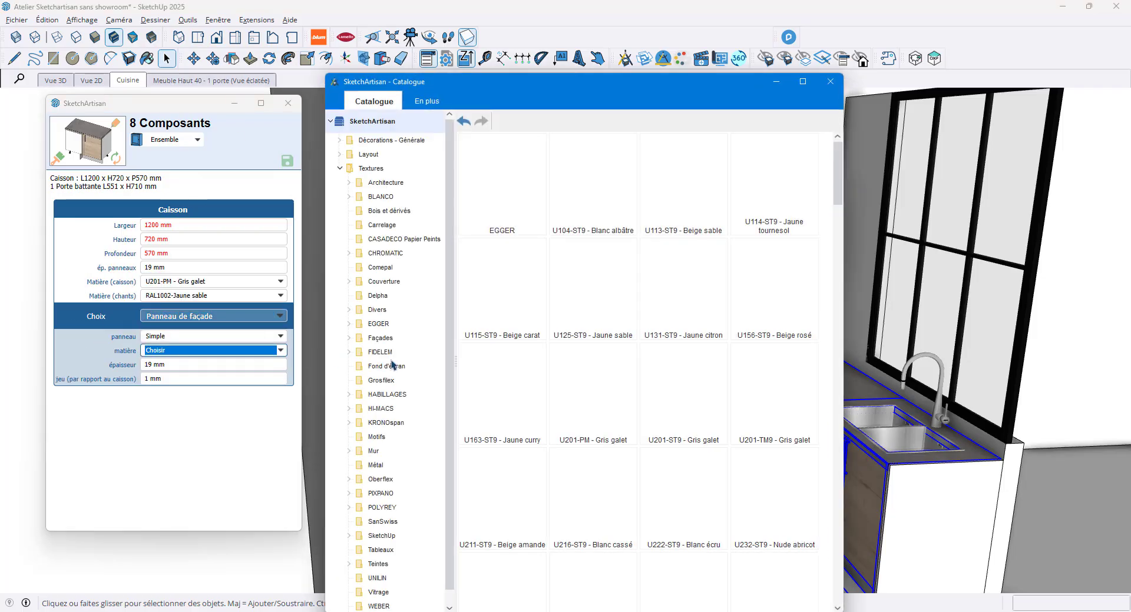
pyautogui.click(387, 381)
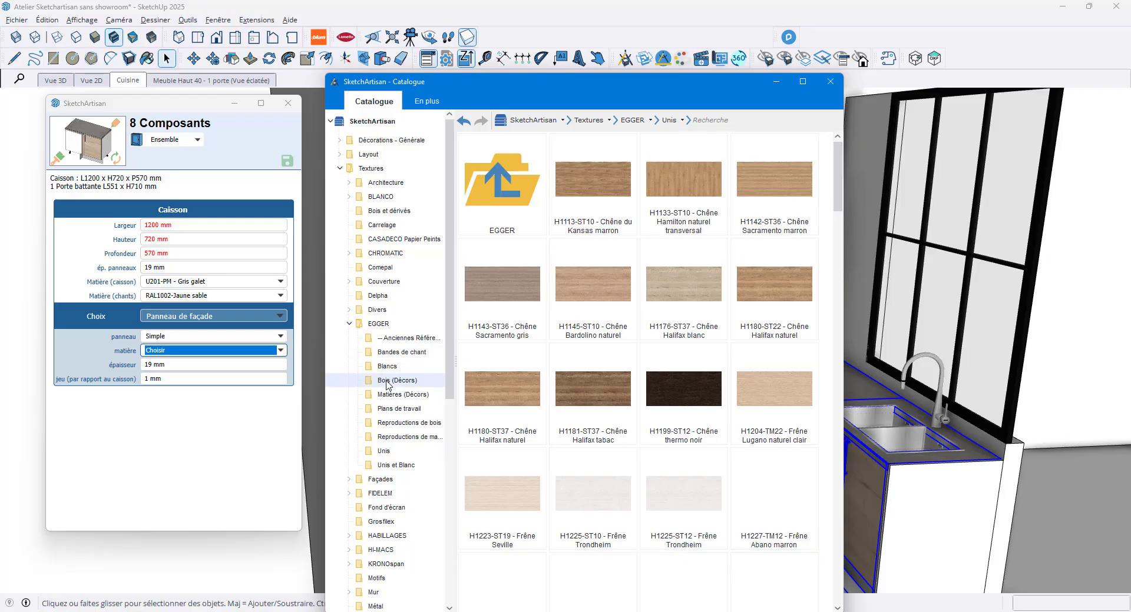
pyautogui.doubleClick(620, 402)
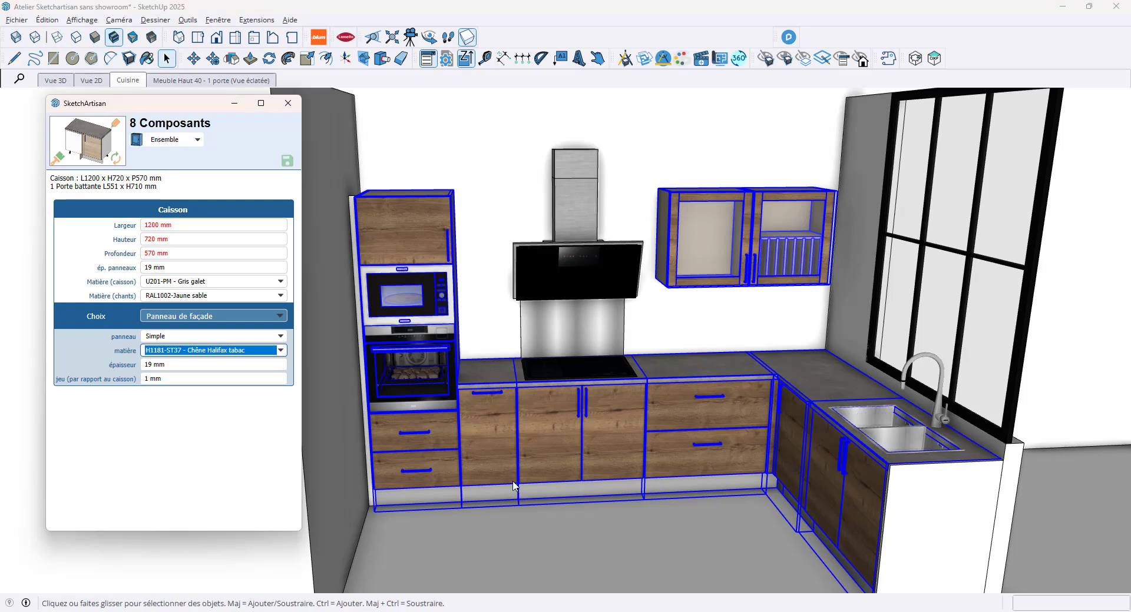
# - Set the front panels' material to U114-ST9 - Jaune tournesol from the EGGER Unis textures
pyautogui.click(264, 353)
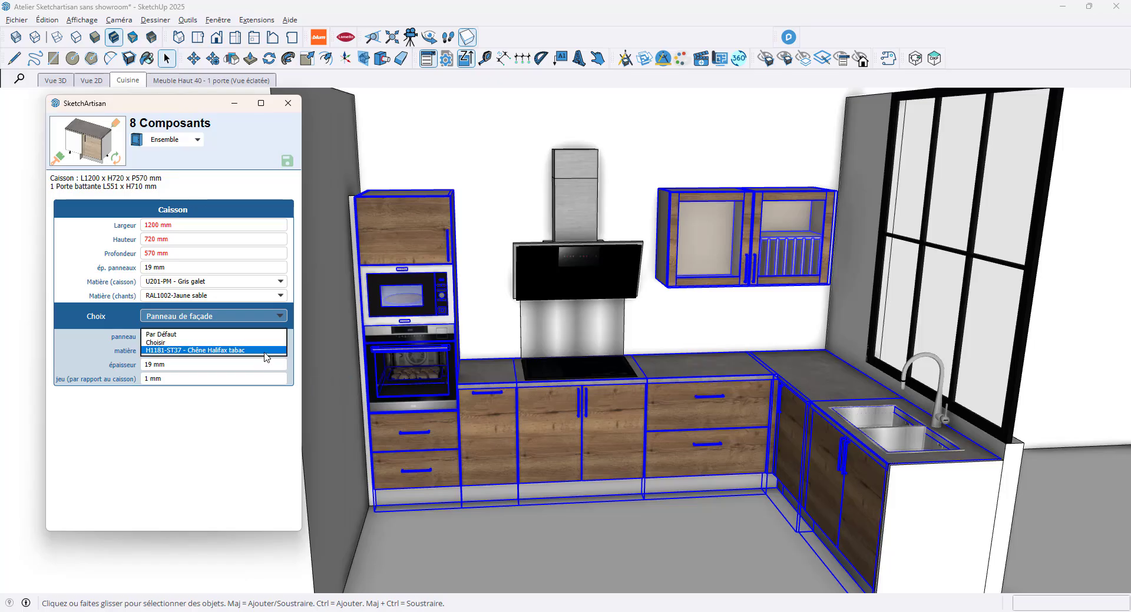
pyautogui.click(259, 342)
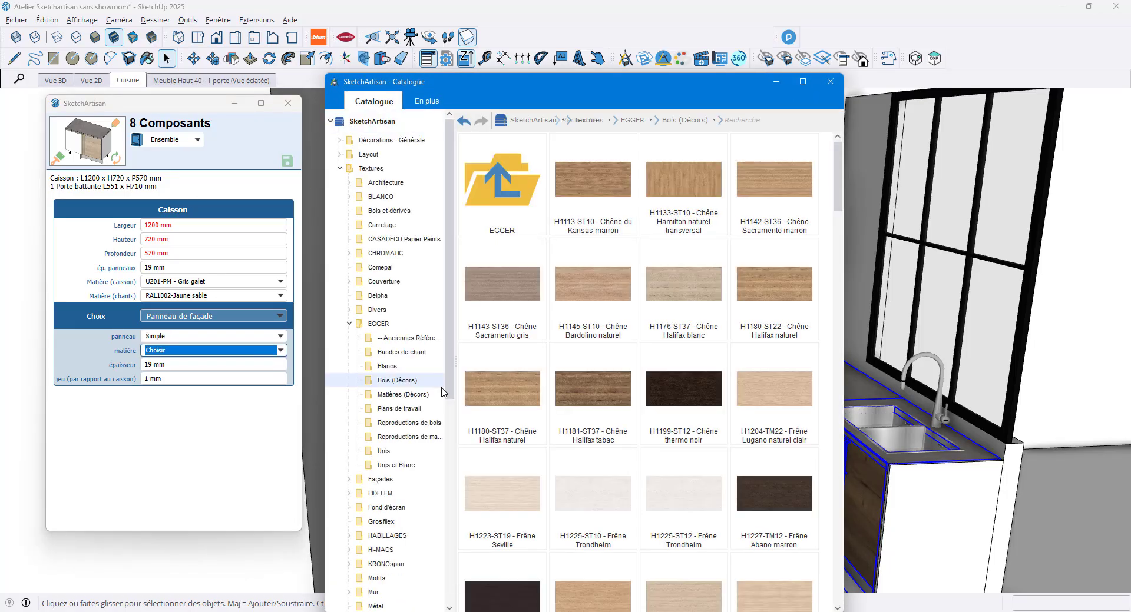
pyautogui.click(398, 452)
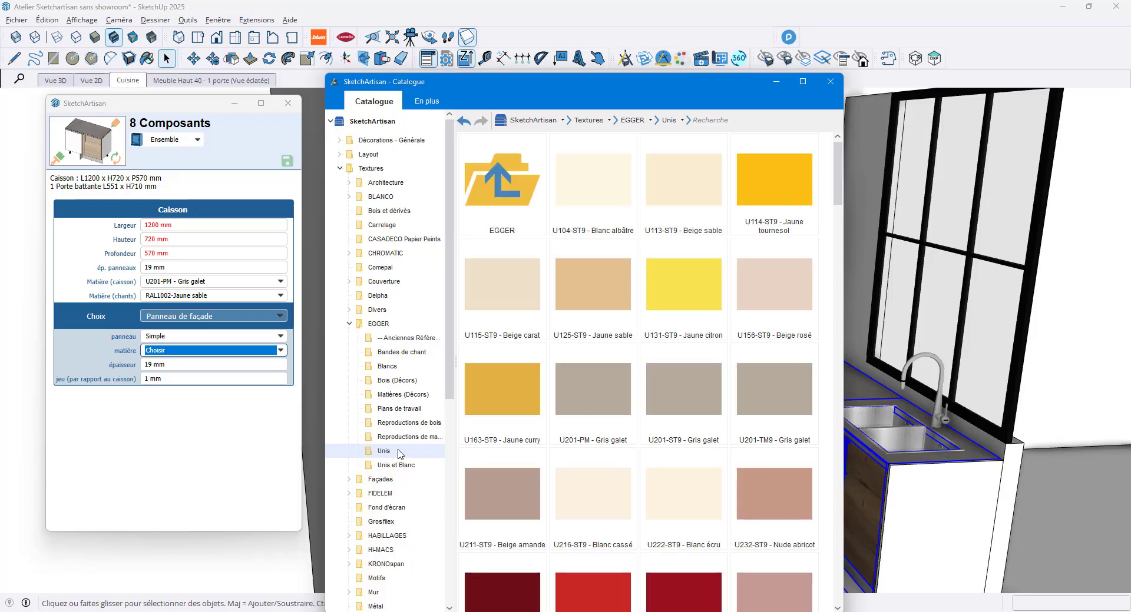
pyautogui.doubleClick(771, 195)
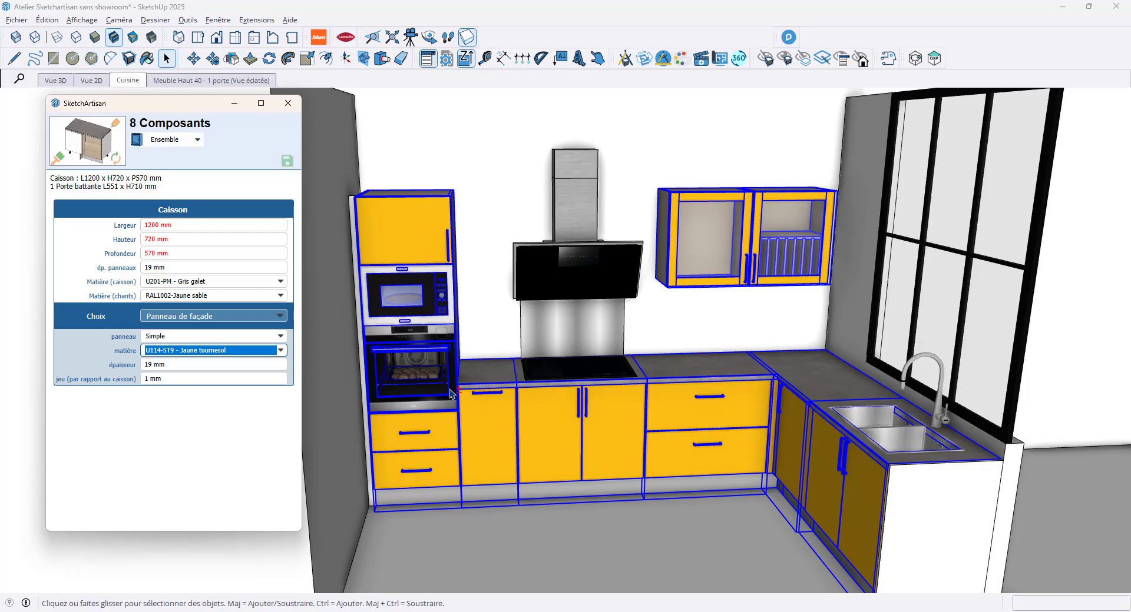
# - Deselect the oven column and both wall cabinets and add a top drawer (Tiroir haut) to the five base units
pyautogui.keyDown('shift'); pyautogui.click(426, 425); pyautogui.keyUp('shift')
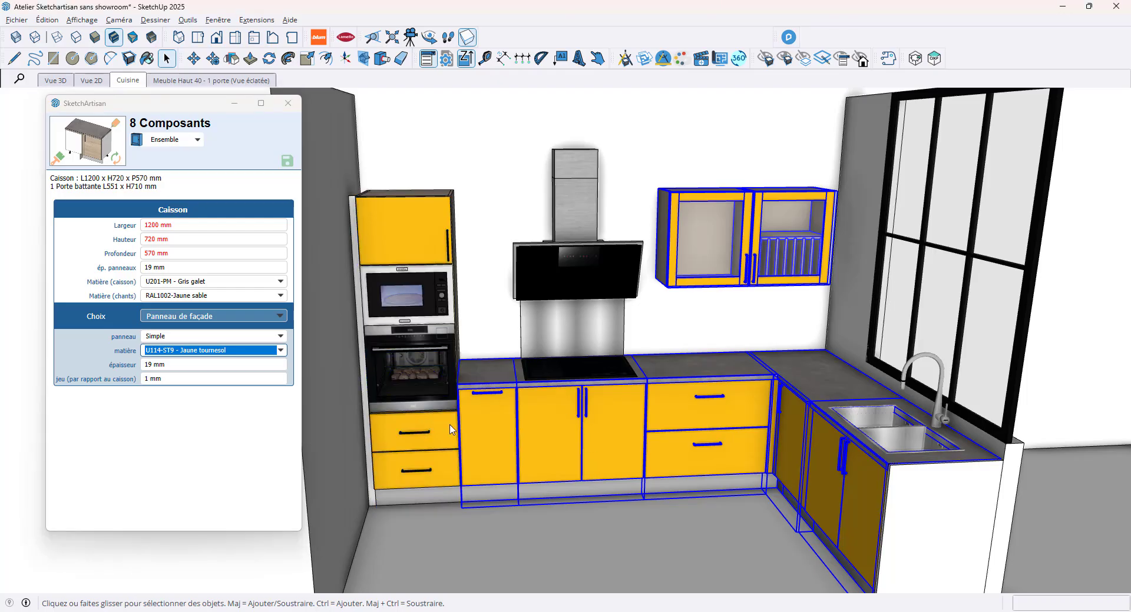
pyautogui.keyDown('shift'); pyautogui.click(711, 268); pyautogui.keyUp('shift')
pyautogui.keyDown('shift'); pyautogui.click(784, 256); pyautogui.keyUp('shift')
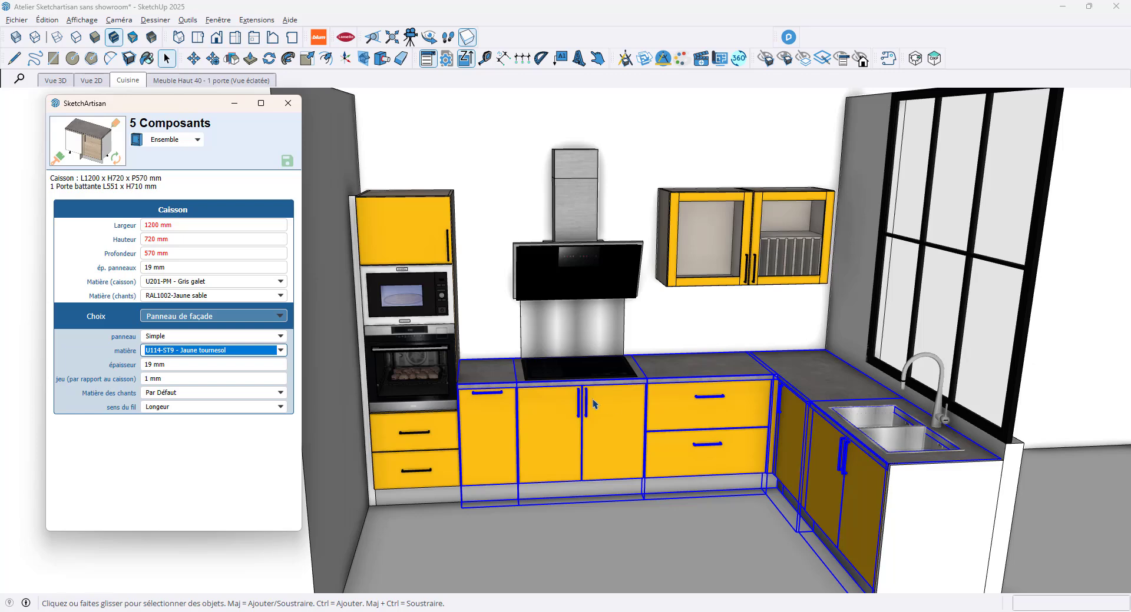
pyautogui.click(196, 318)
pyautogui.click(195, 306)
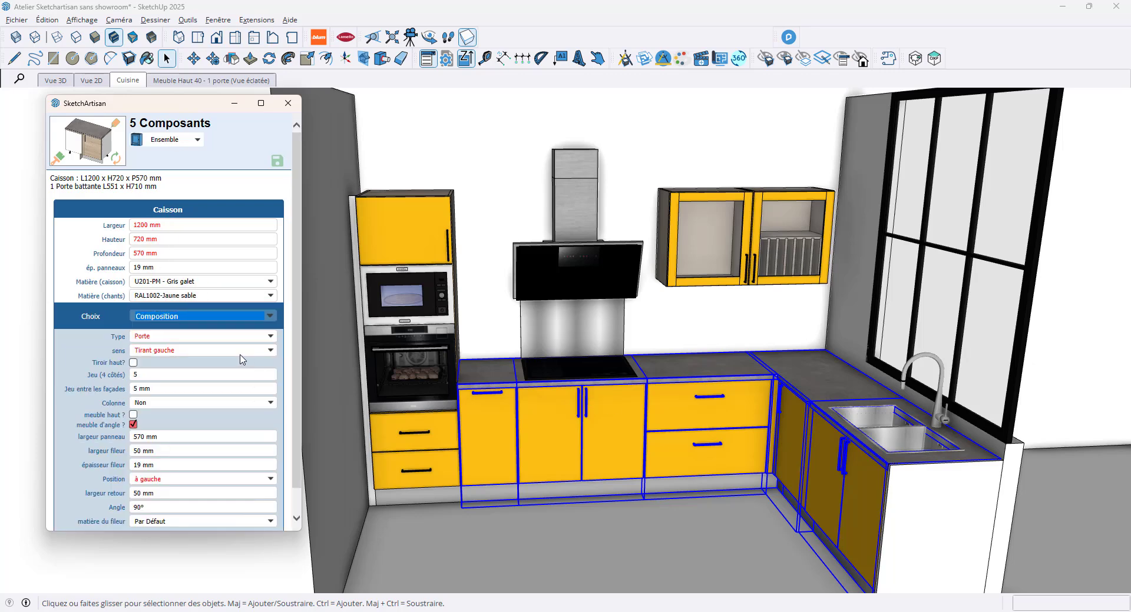
pyautogui.click(135, 363)
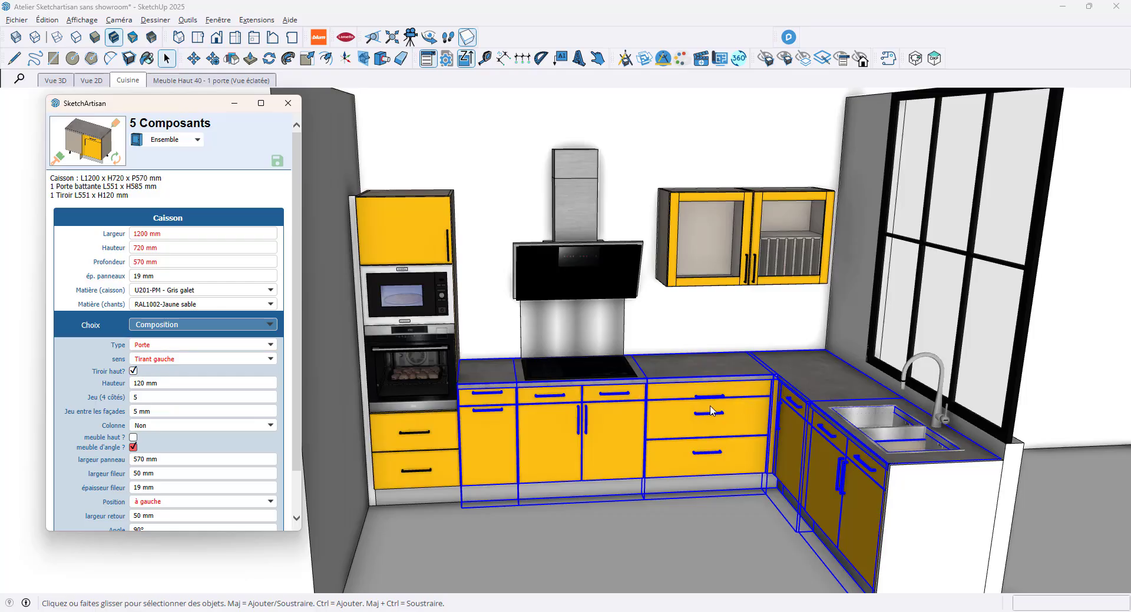
# - Set the vertical offset of the drawer handles (Poignée, sur les Tiroirs) on the 900 mm drawer base unit to 0
pyautogui.click(758, 438)
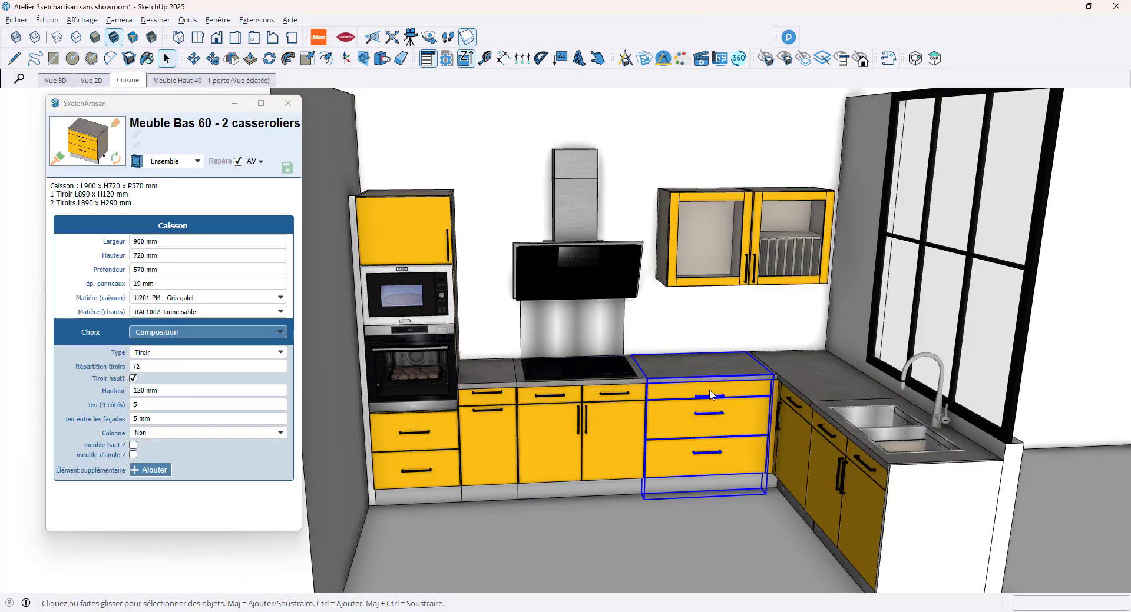
pyautogui.scroll(3, 727, 407)
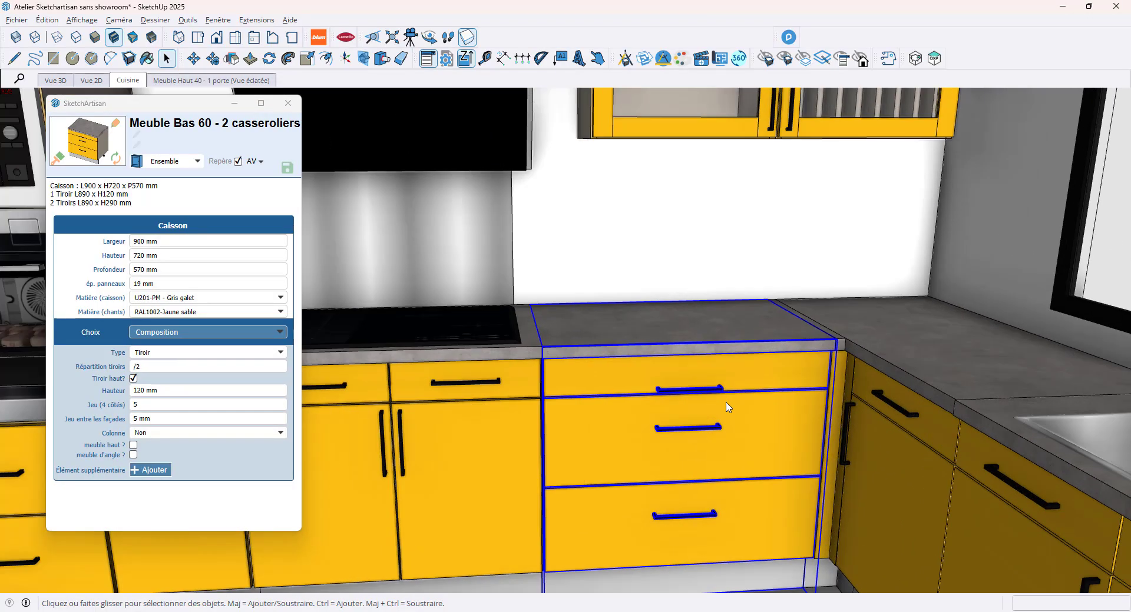
pyautogui.click(184, 341)
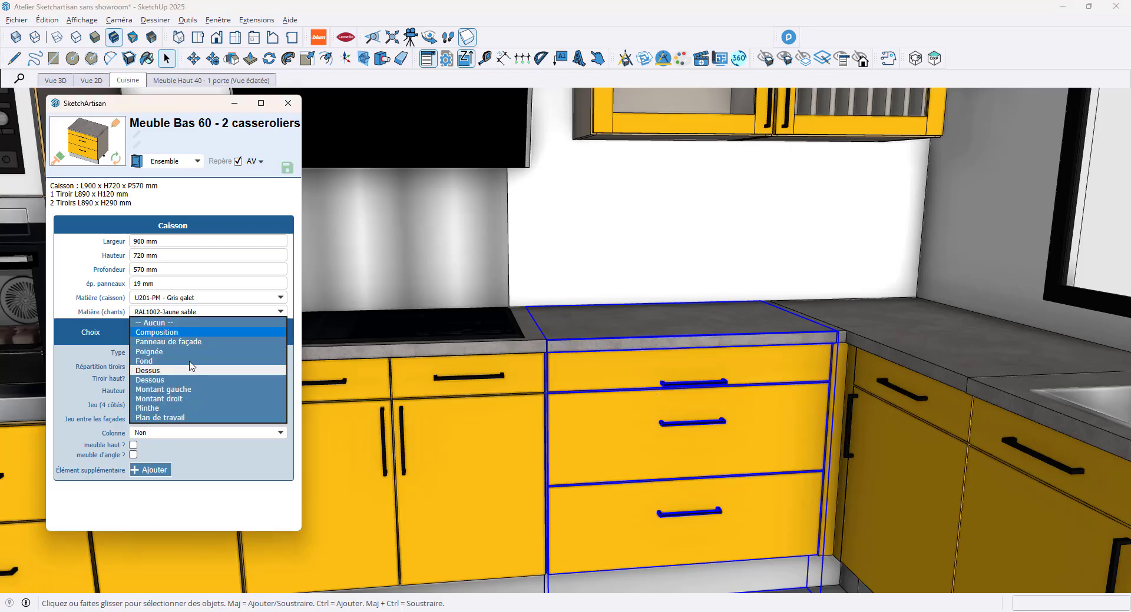
pyautogui.click(190, 353)
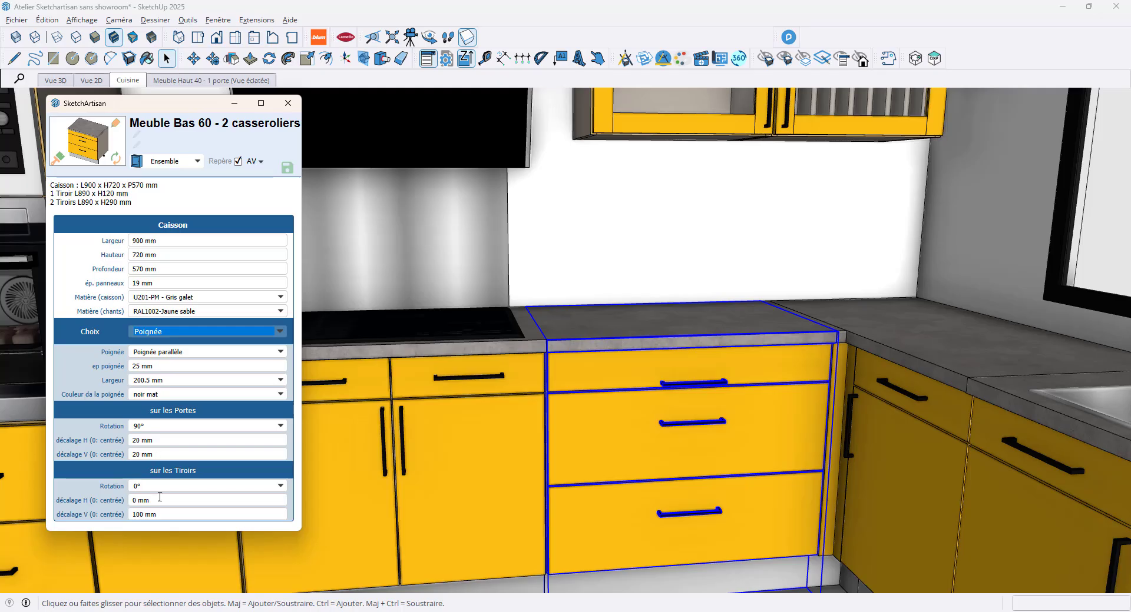
pyautogui.click(154, 515)
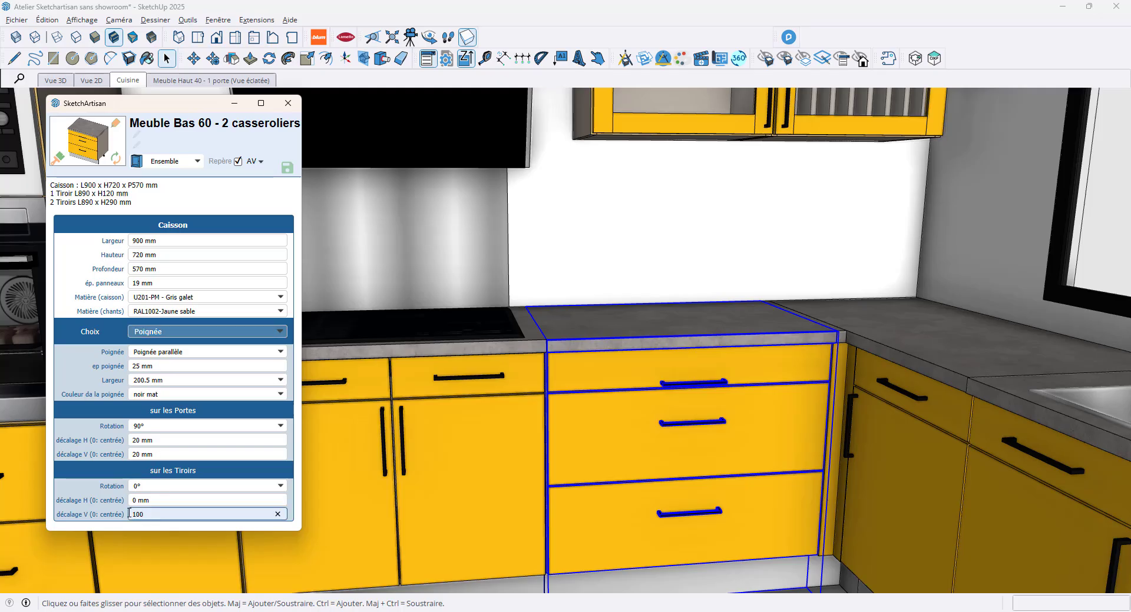
pyautogui.moveTo(144, 515); pyautogui.dragTo(132, 516)
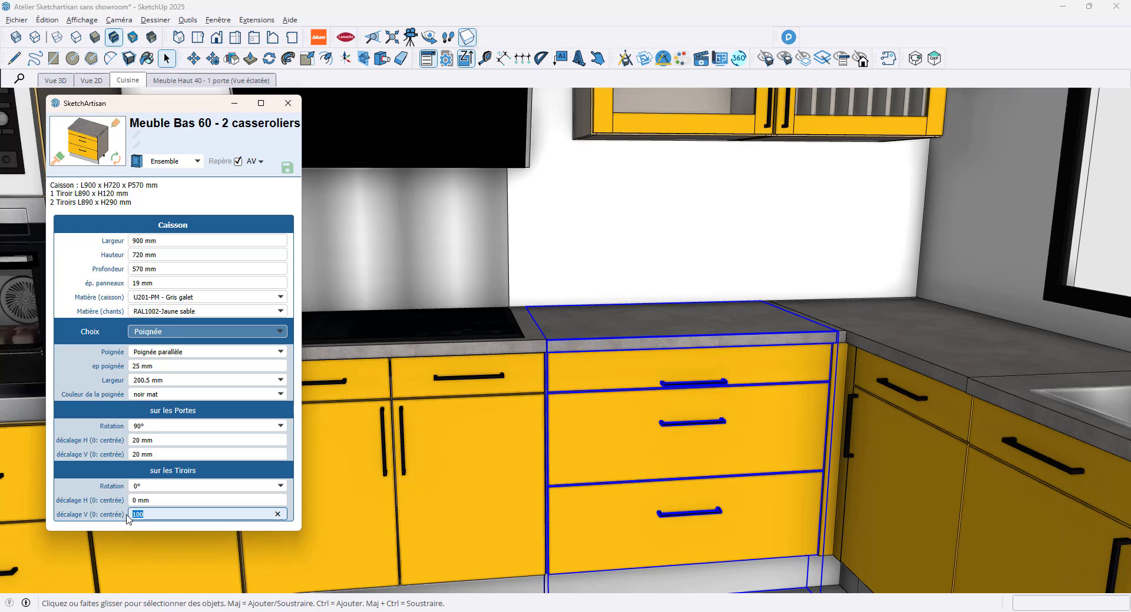
pyautogui.write('0')
pyautogui.press('Return')
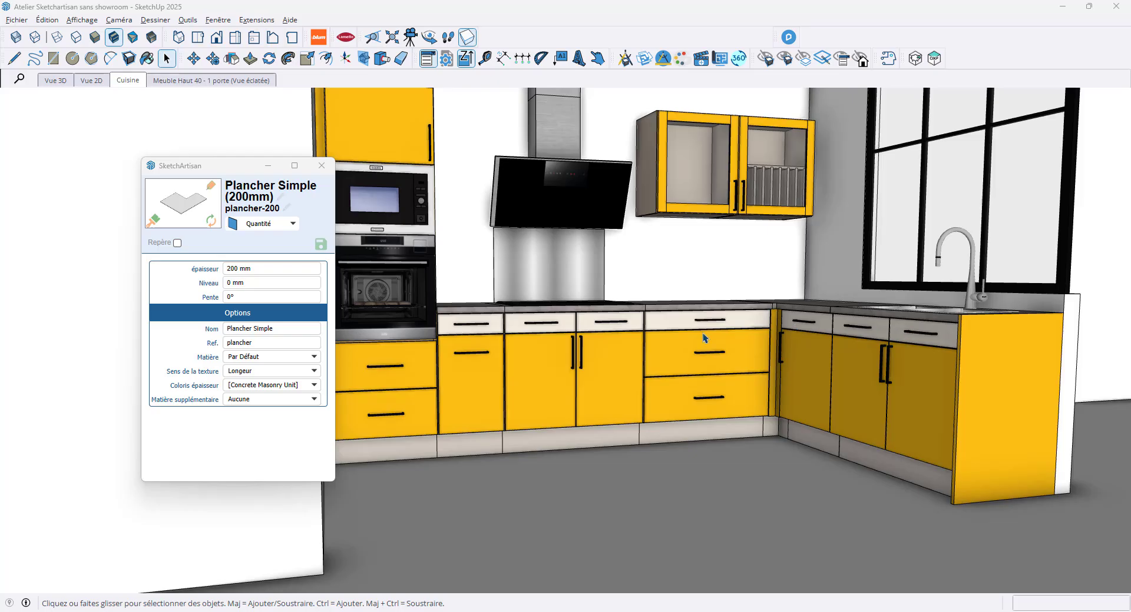
# - Generate the elevation views (Vue Élévations) of the kitchen run (Linéaire)
pyautogui.rightClick(512, 344)
pyautogui.click(712, 372)
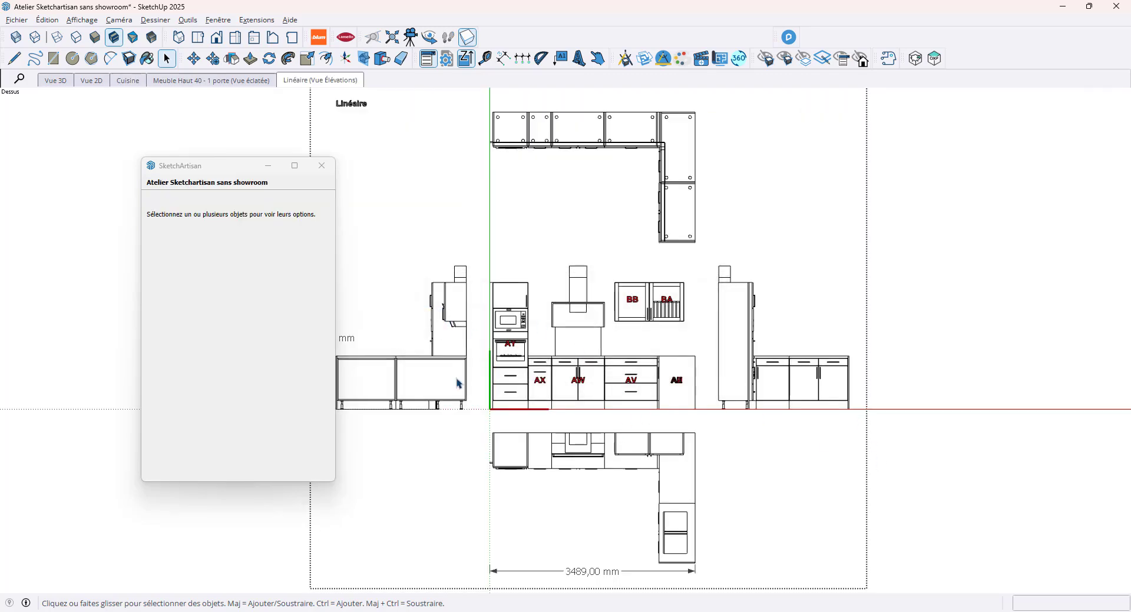
pyautogui.scroll(3, 531, 445)
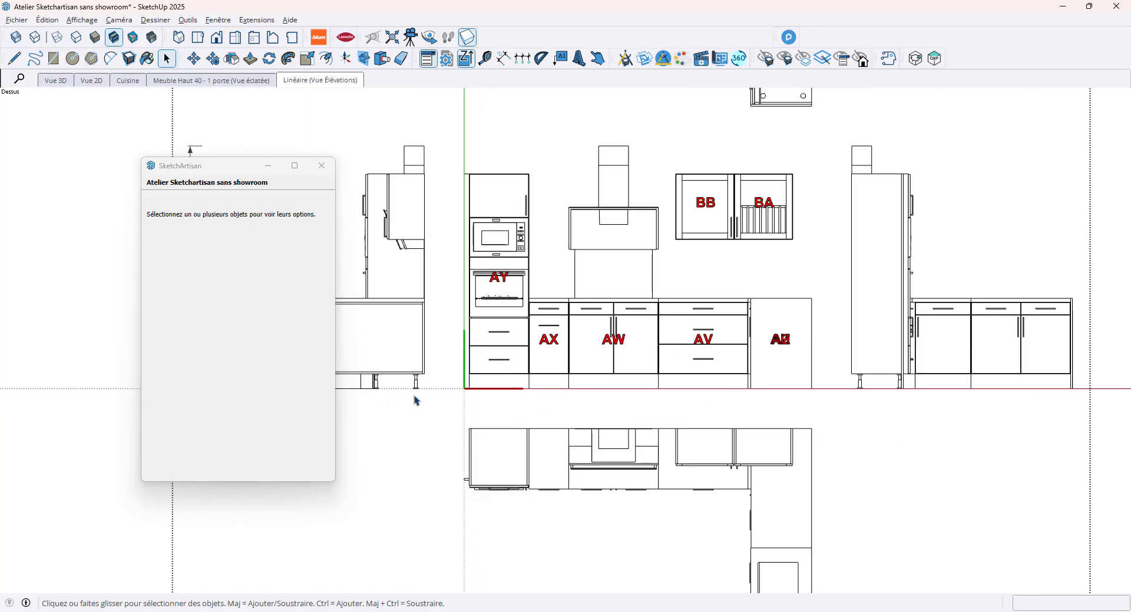
# - Delete the underside view (Vue de dessous) and the top view from the elevation drawing
pyautogui.scroll(-4, 704, 463)
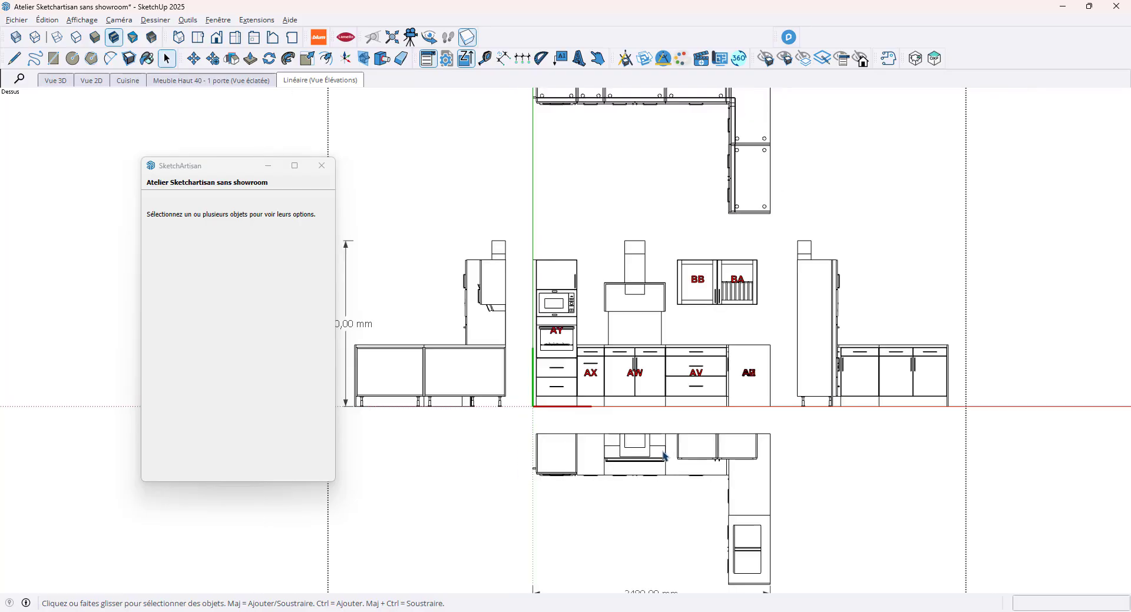
pyautogui.click(736, 200)
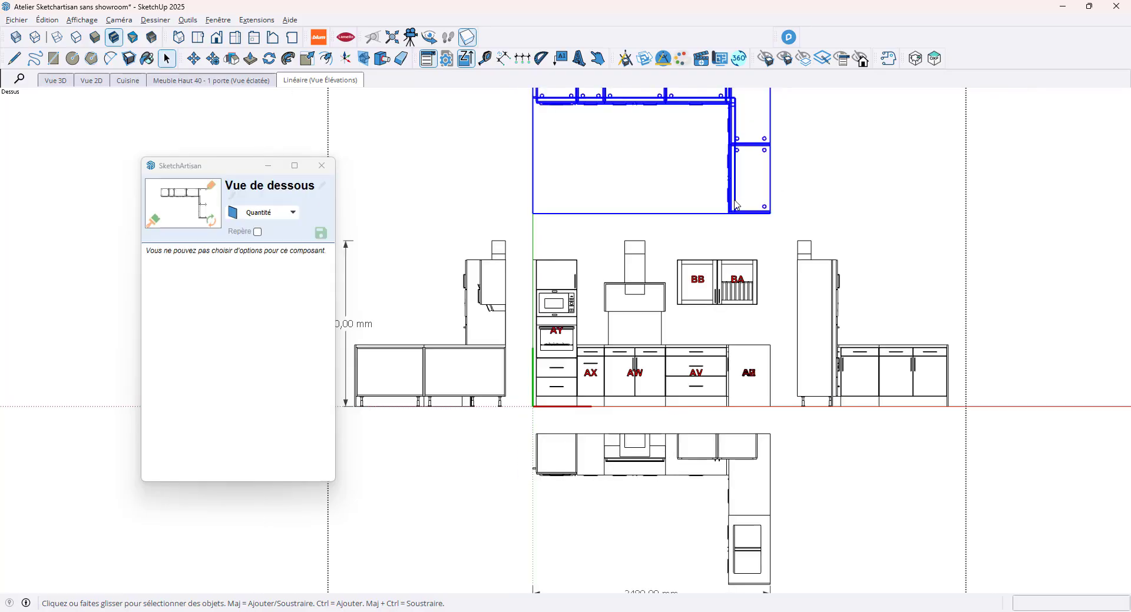
pyautogui.press('Delete')
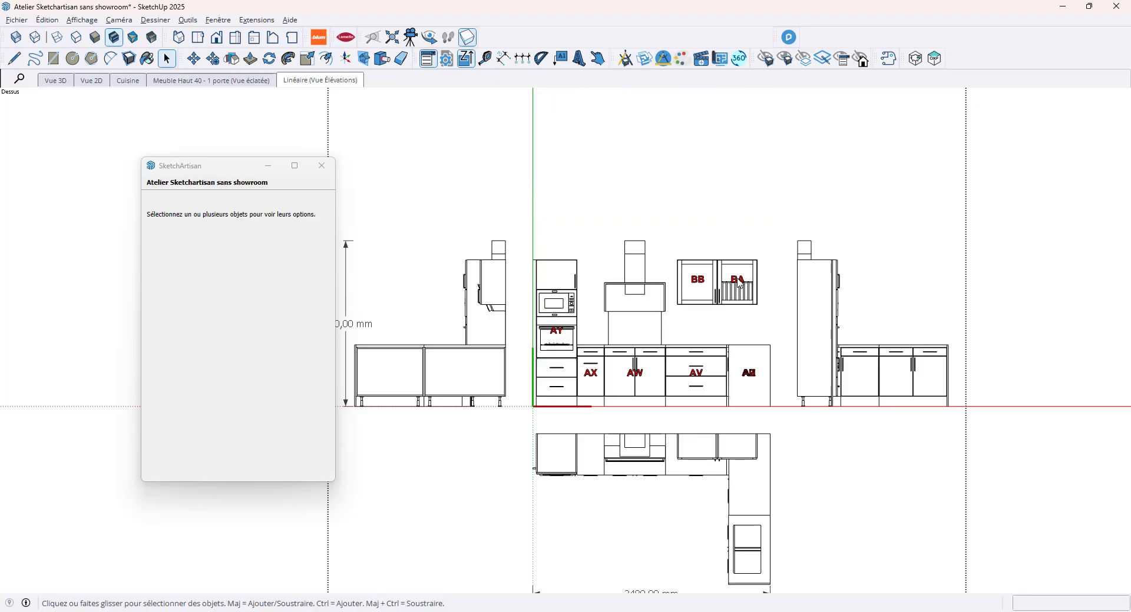
pyautogui.click(719, 453)
pyautogui.press('Delete')
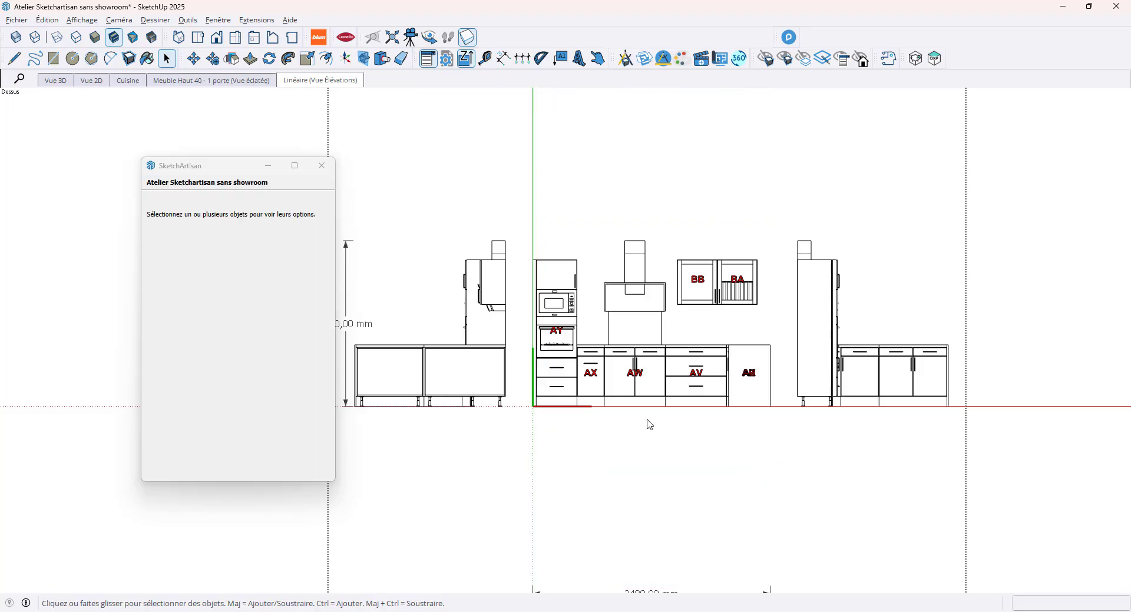
# - Dimension the cabinet widths along the plinth in one chain placed below the front elevation, using a DOC dictionary category
pyautogui.scroll(4, 616, 414)
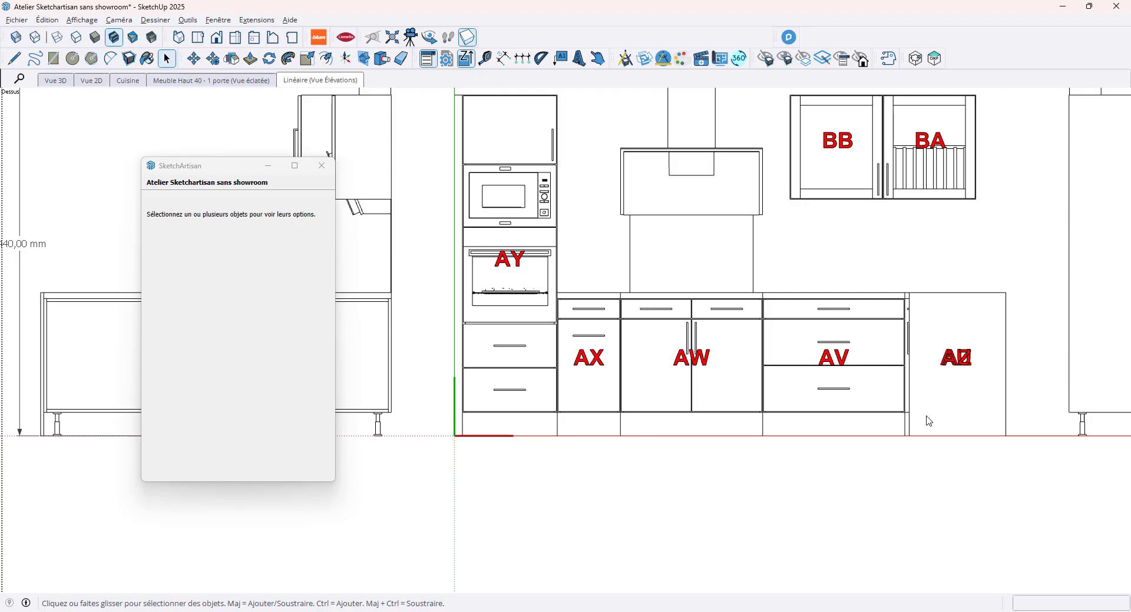
pyautogui.click(522, 59)
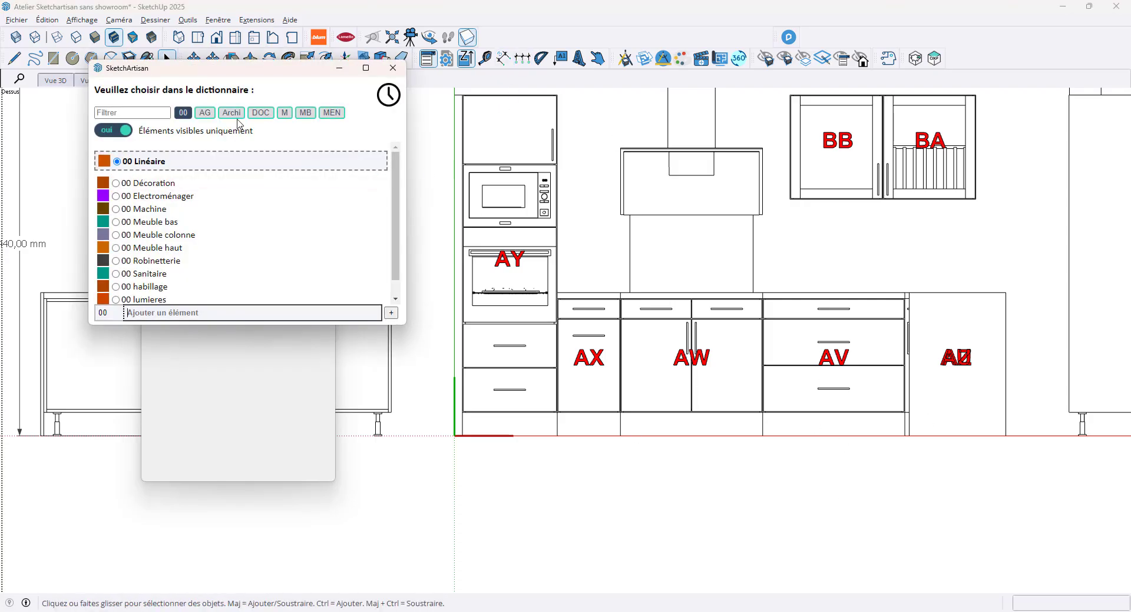
pyautogui.click(261, 112)
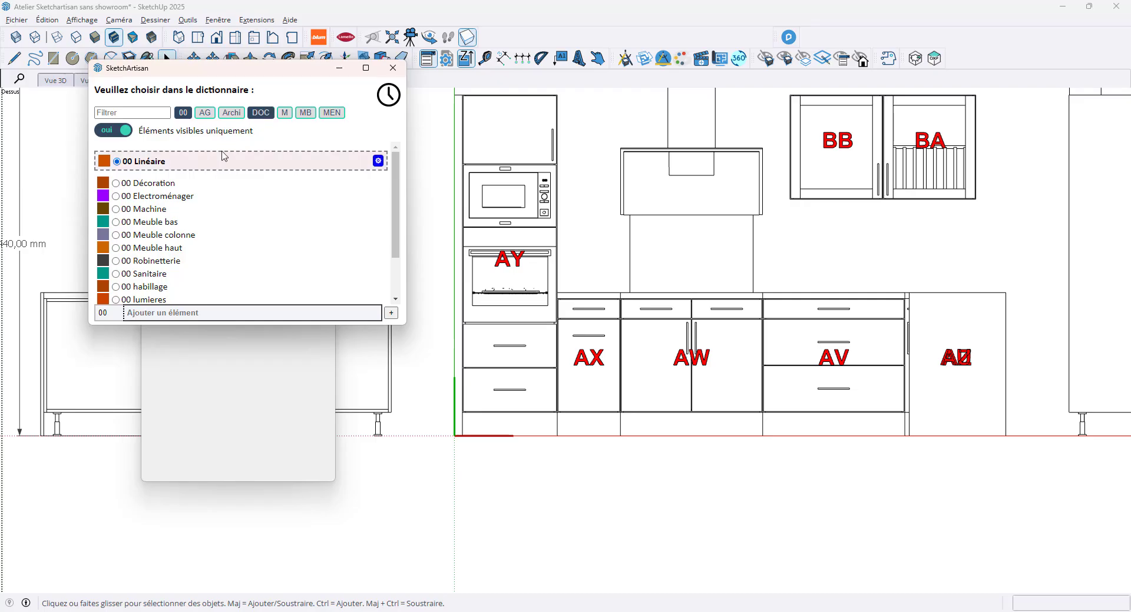
pyautogui.click(183, 112)
pyautogui.click(165, 154)
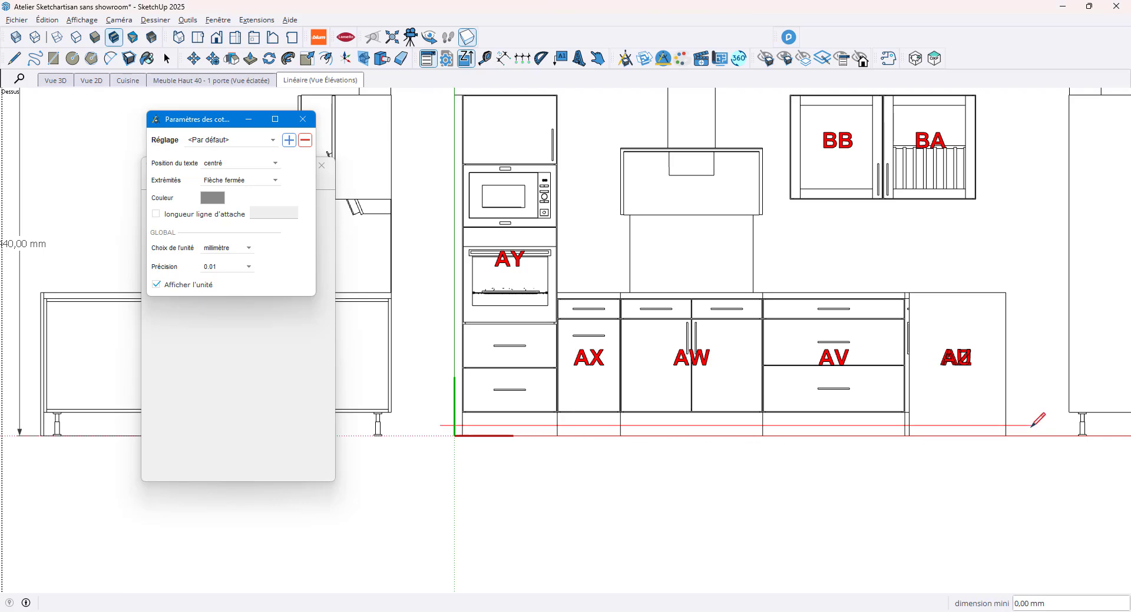
pyautogui.scroll(3, 906, 423)
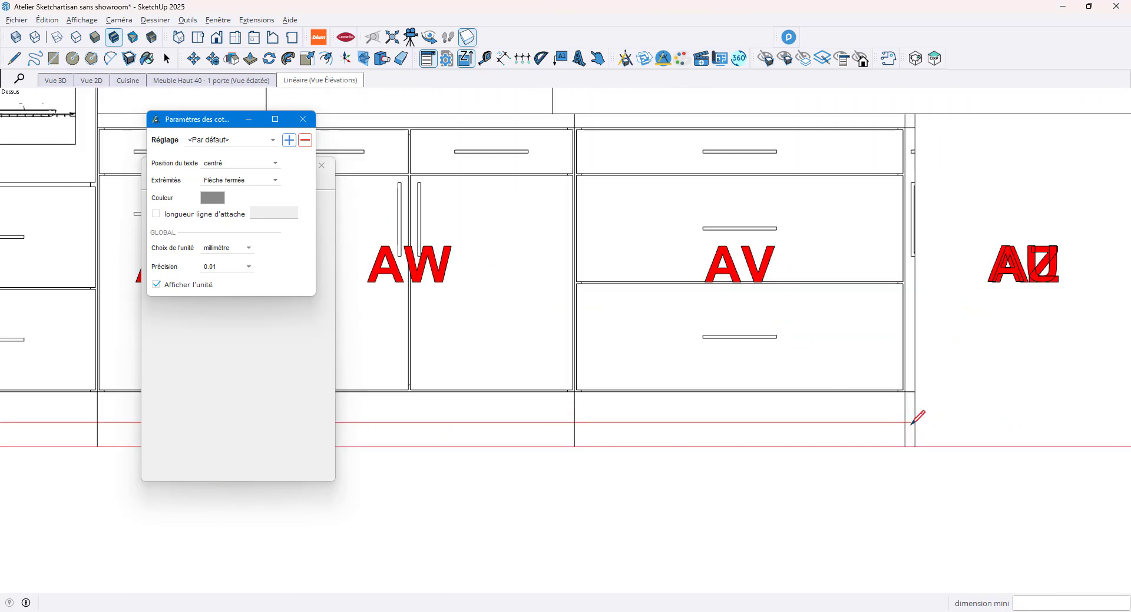
pyautogui.click(906, 423)
pyautogui.scroll(-2, 907, 458)
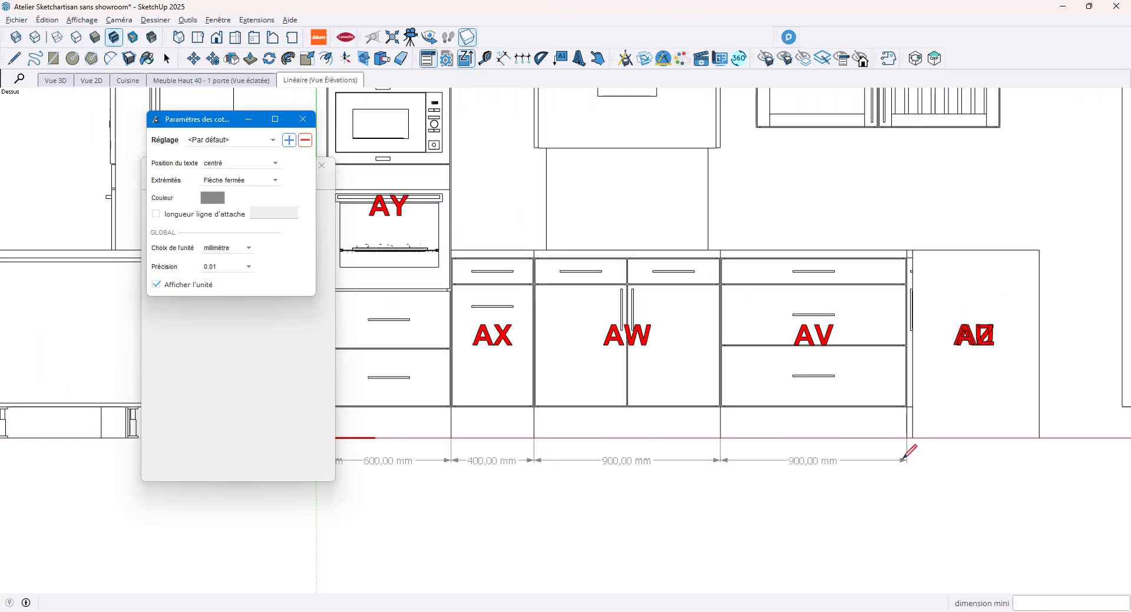
pyautogui.click(909, 449)
# - Hide the unit on the dimensions and set their precision to 1
pyautogui.click(196, 286)
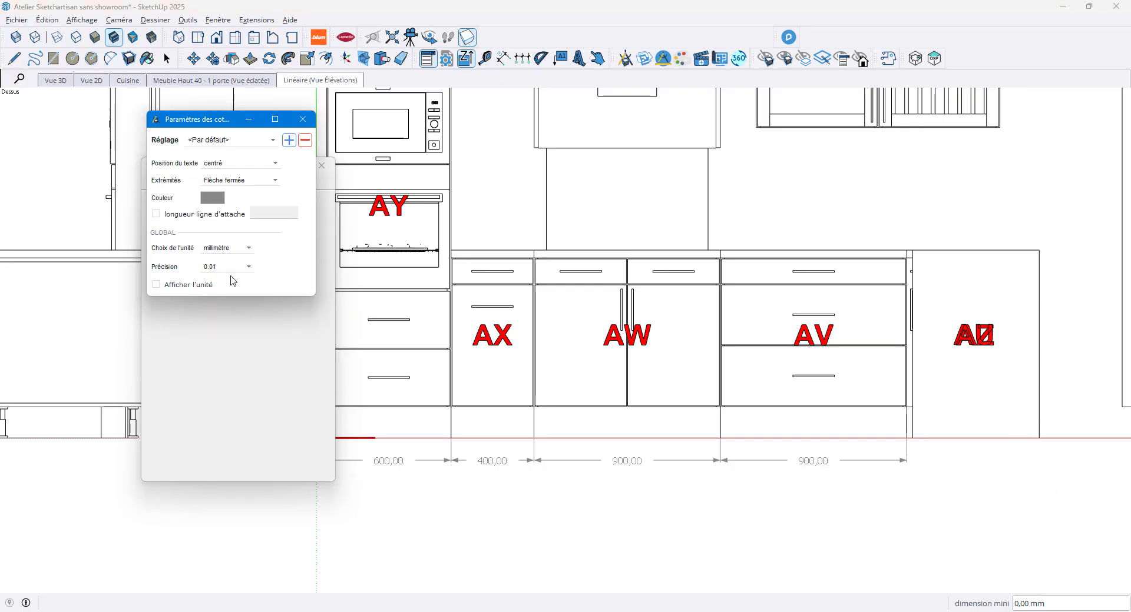
pyautogui.click(229, 267)
pyautogui.click(229, 283)
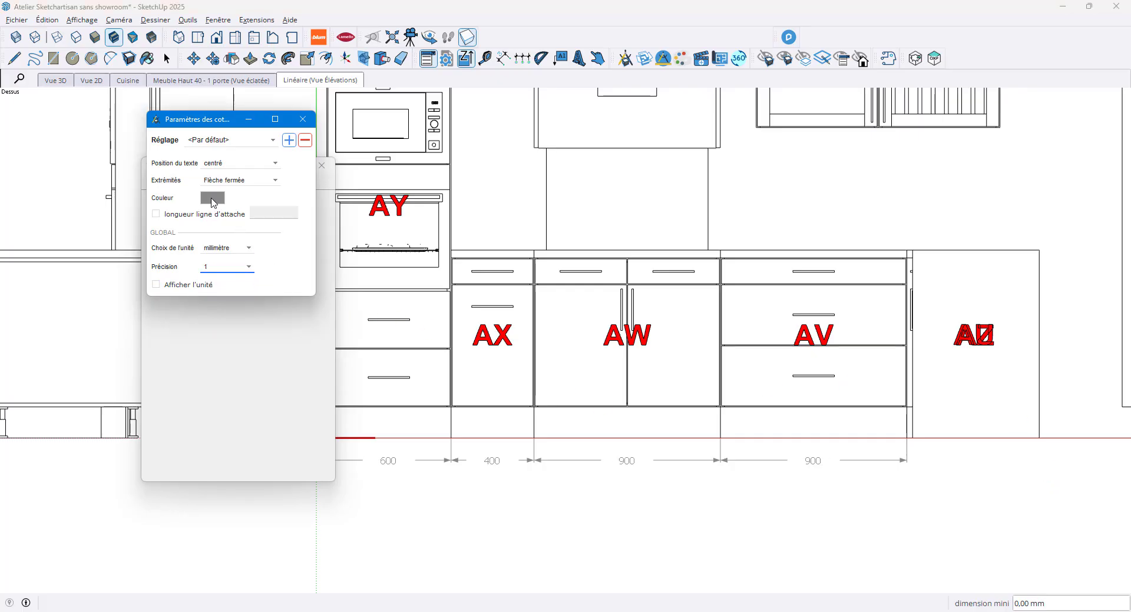
# - Style the dimensions with dark blue colour 1A237E, Point ends and text aligned to the screen (Aligner sur l'écran)
pyautogui.click(213, 198)
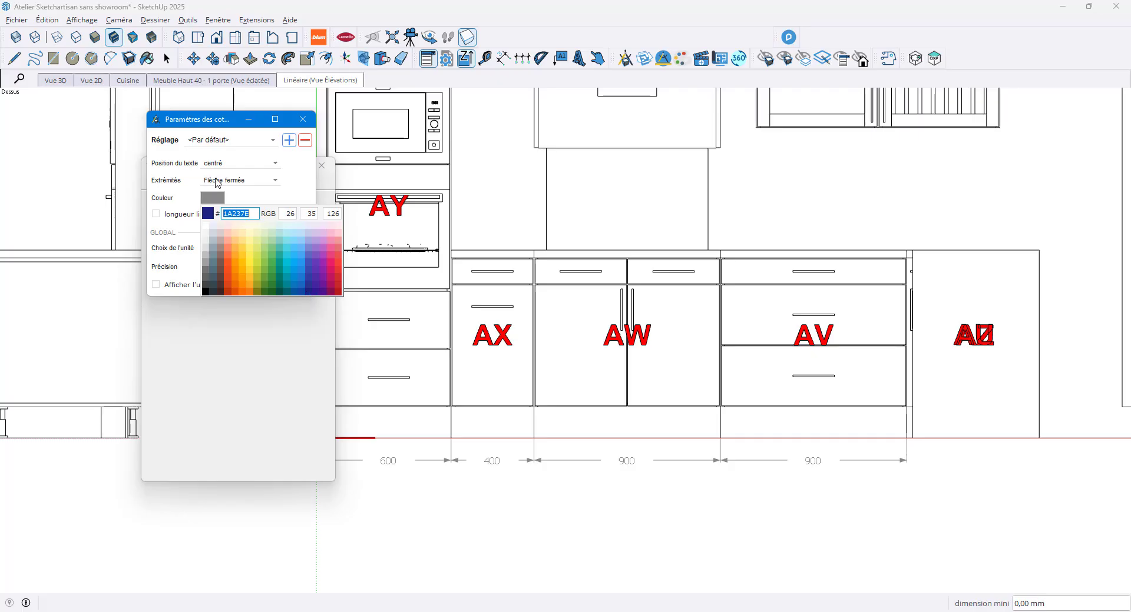
pyautogui.click(217, 183)
pyautogui.click(217, 180)
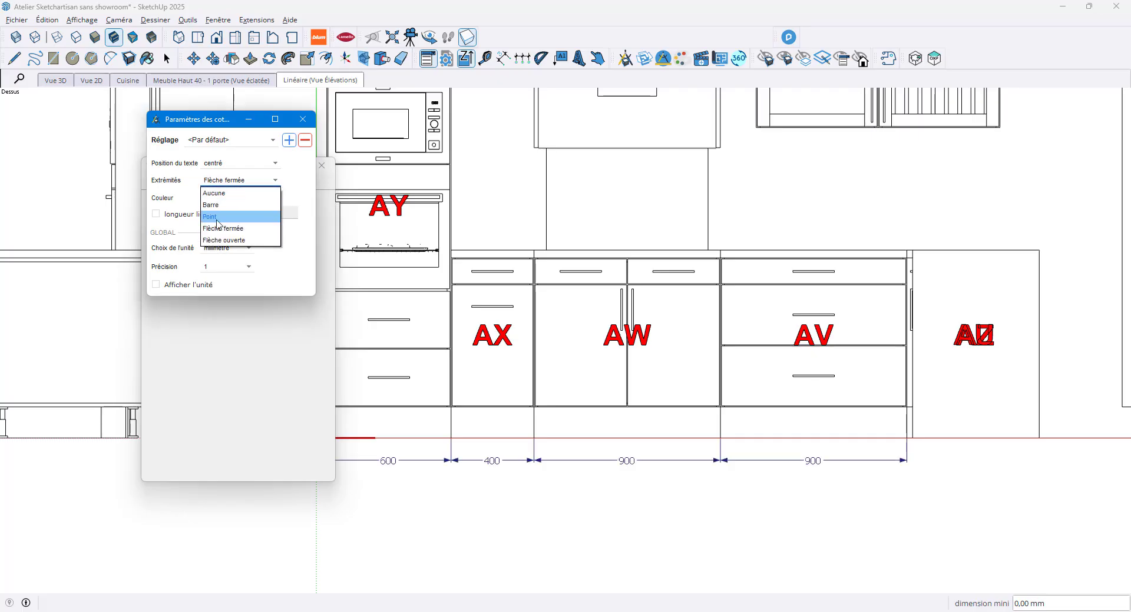
pyautogui.click(217, 218)
pyautogui.click(239, 164)
pyautogui.click(226, 199)
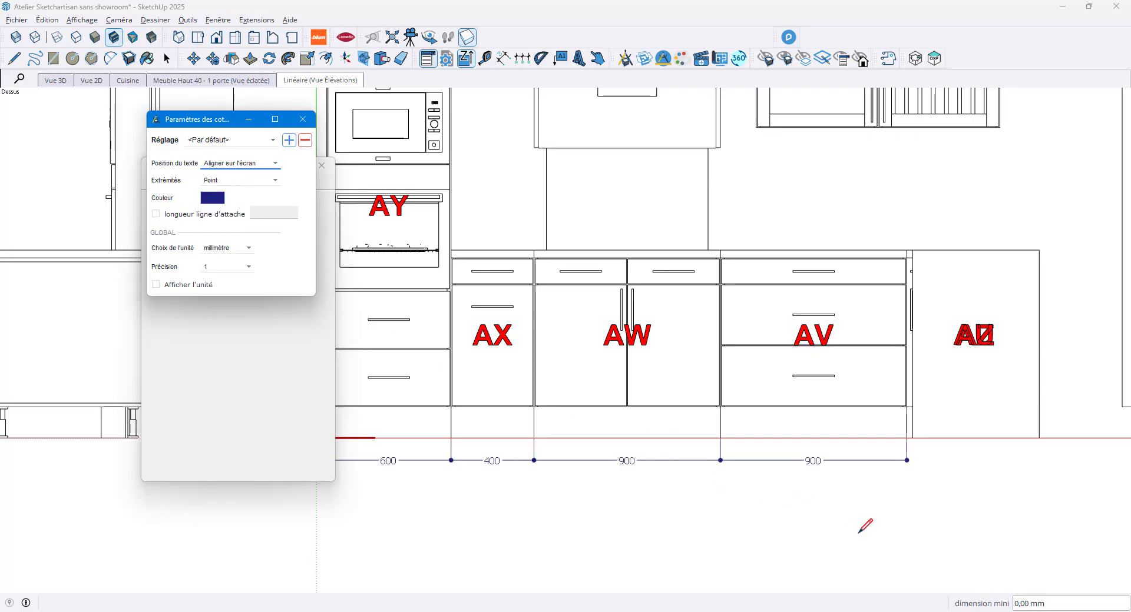
# - Add a second chain of cabinet width dimensions below the first one in the front elevation
pyautogui.scroll(-2, 899, 471)
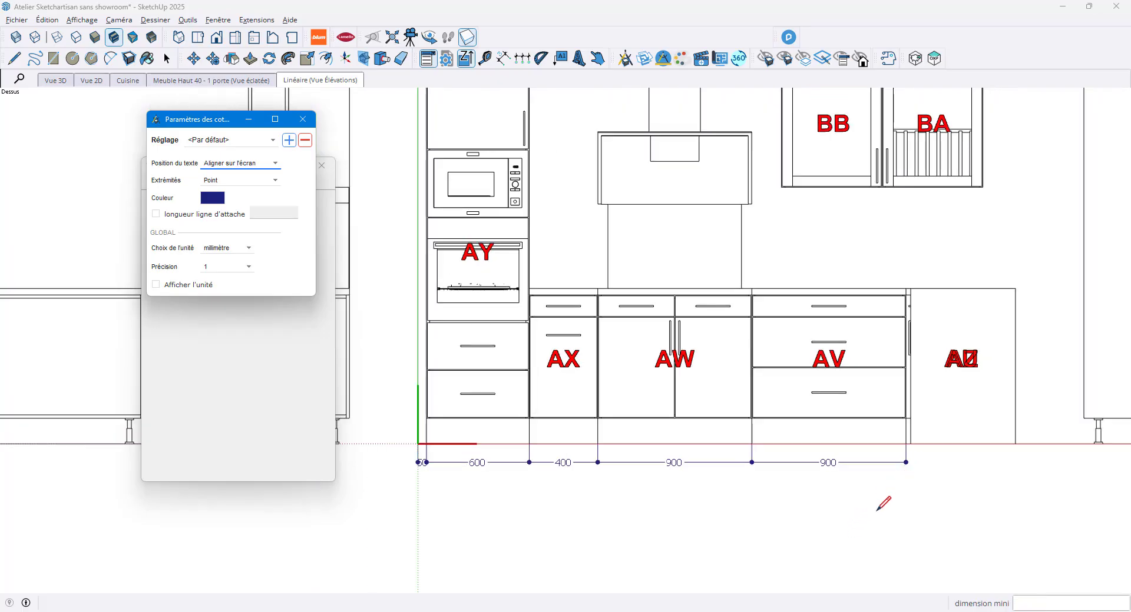
pyautogui.click(404, 434)
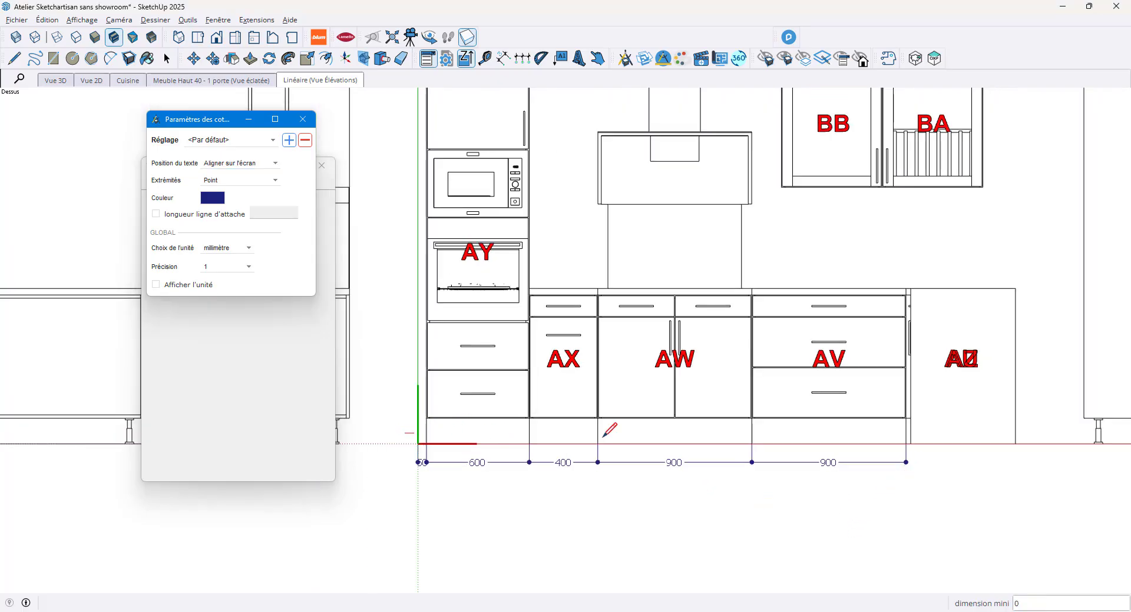
pyautogui.scroll(1, 913, 430)
pyautogui.scroll(2, 910, 432)
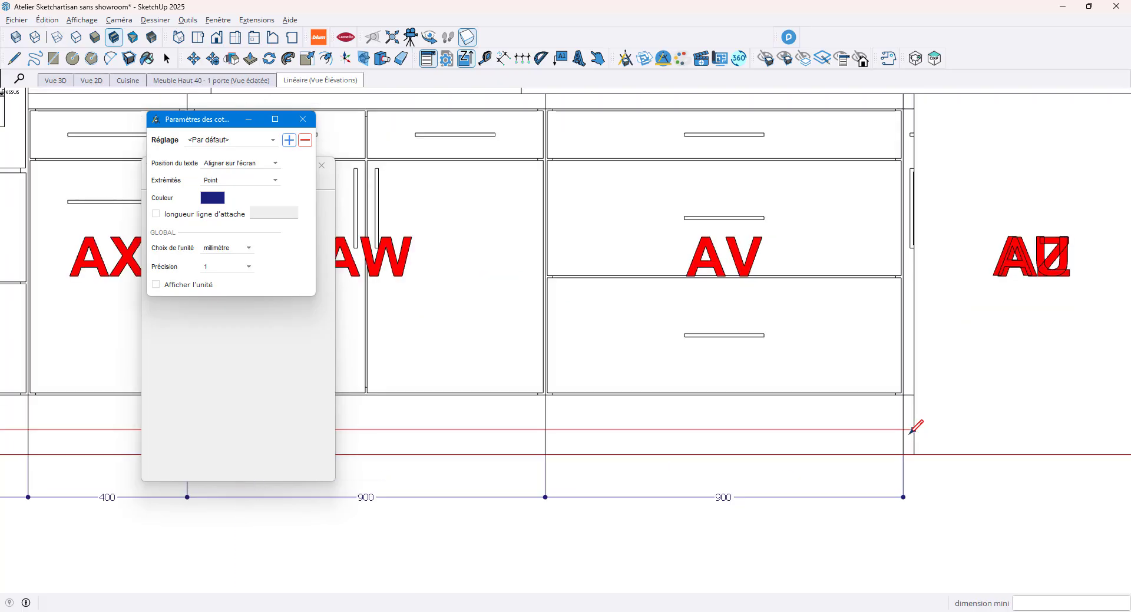
pyautogui.click(914, 427)
pyautogui.scroll(-2, 914, 429)
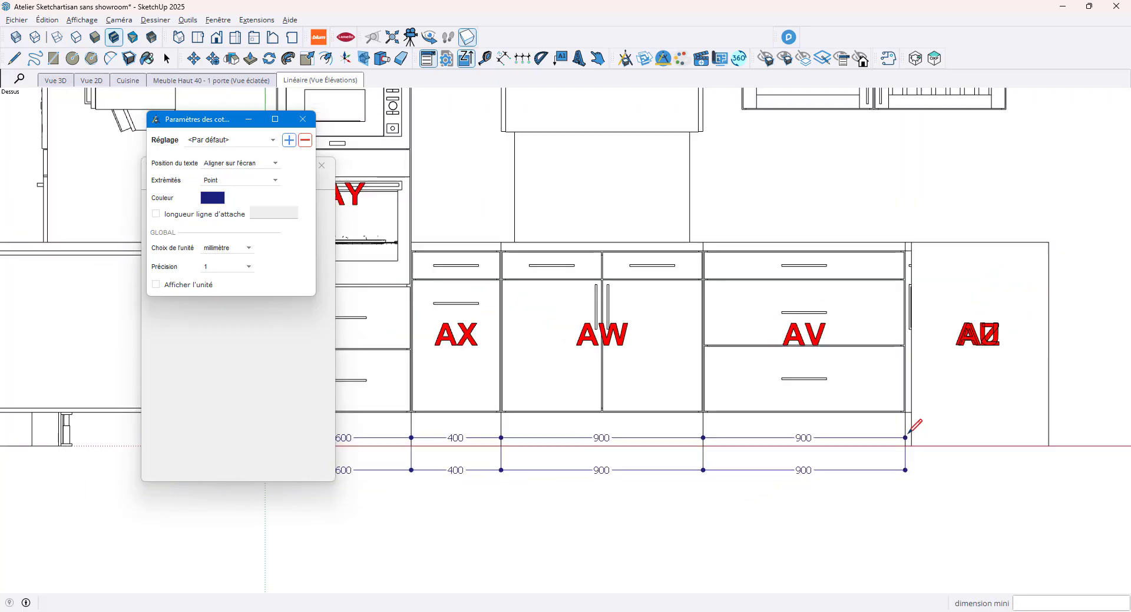
pyautogui.click(917, 510)
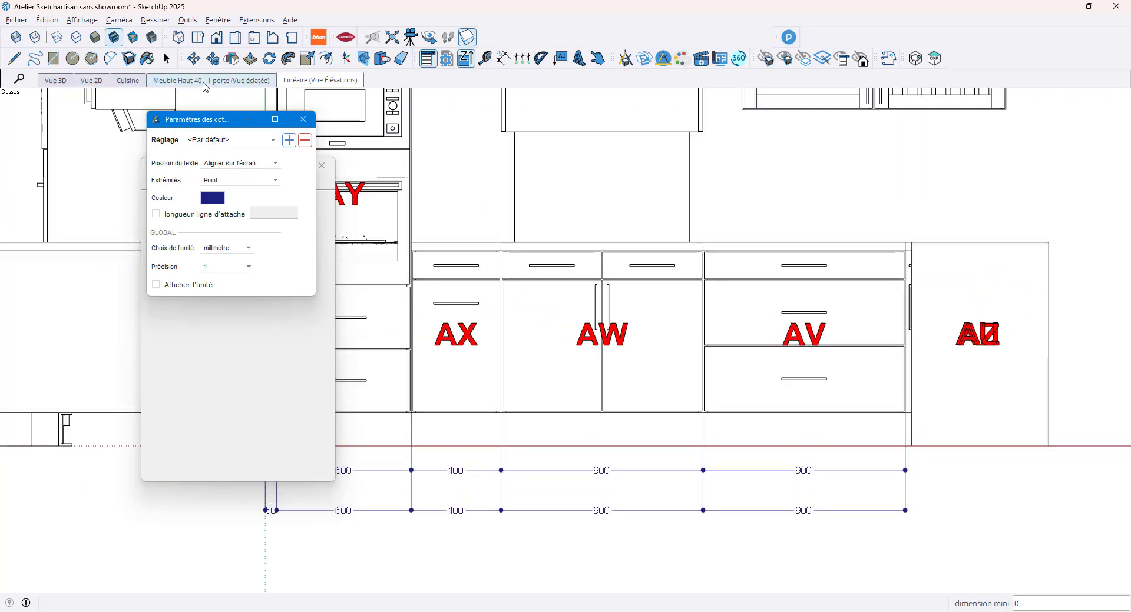
# - Merge the 400, 900 and 900 dimensions of the lower chain into a single dimension
pyautogui.click(169, 62)
pyautogui.moveTo(758, 542)
pyautogui.mouseDown()
pyautogui.moveTo(618, 514)
pyautogui.moveTo(479, 517)
pyautogui.mouseUp()
pyautogui.rightClick(479, 516)
pyautogui.click(530, 478)
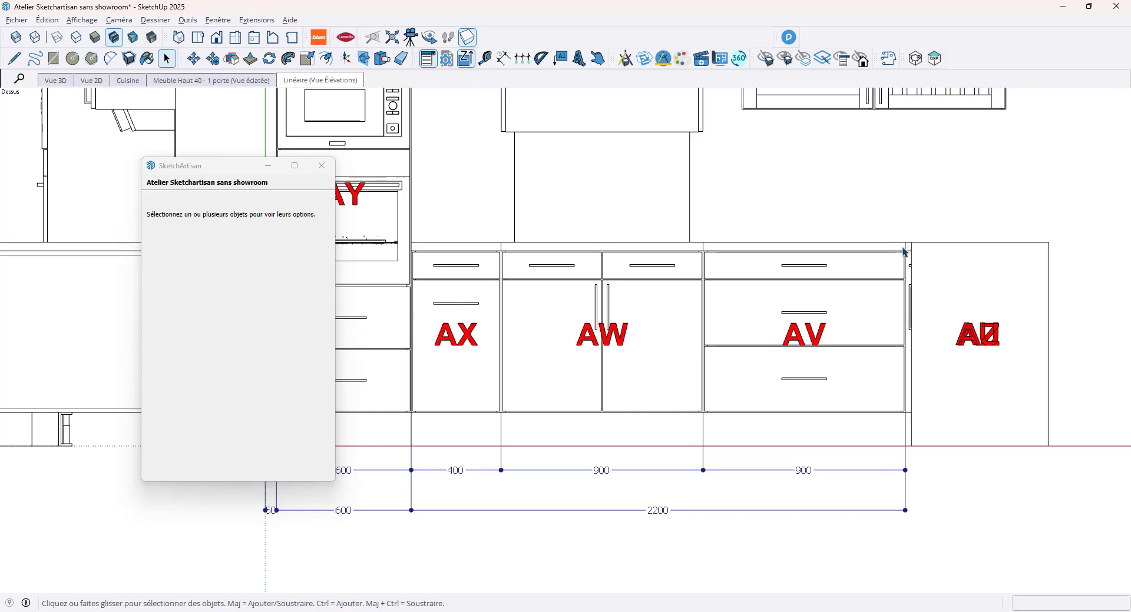
pyautogui.scroll(-3, 789, 517)
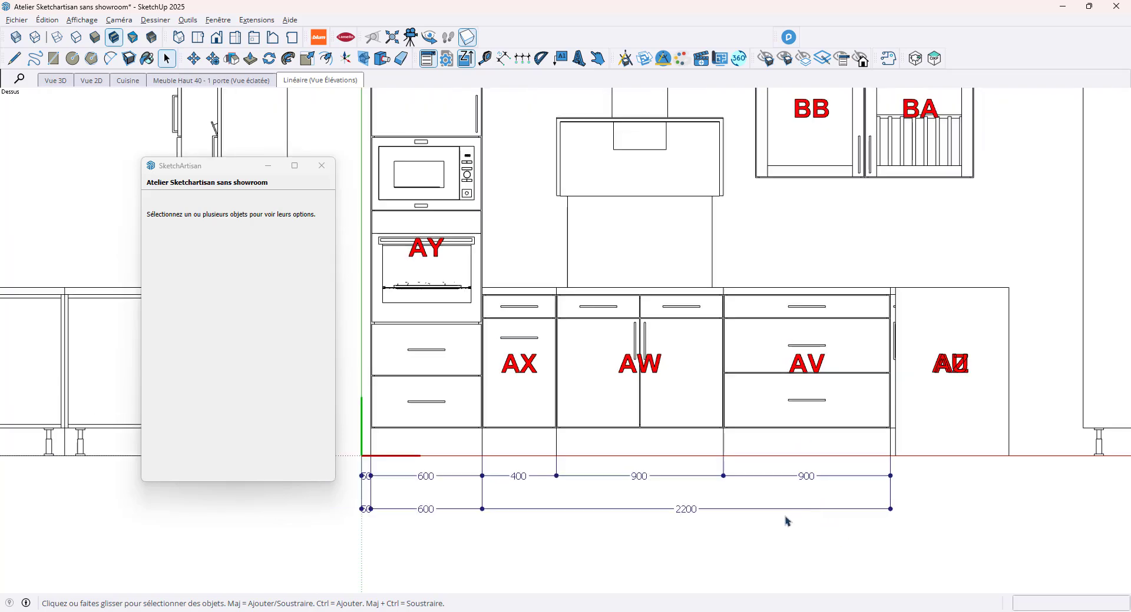
# - Delete the side elevation standing beyond the AV end of the front elevation
pyautogui.scroll(-1, 651, 424)
pyautogui.scroll(-3, 610, 277)
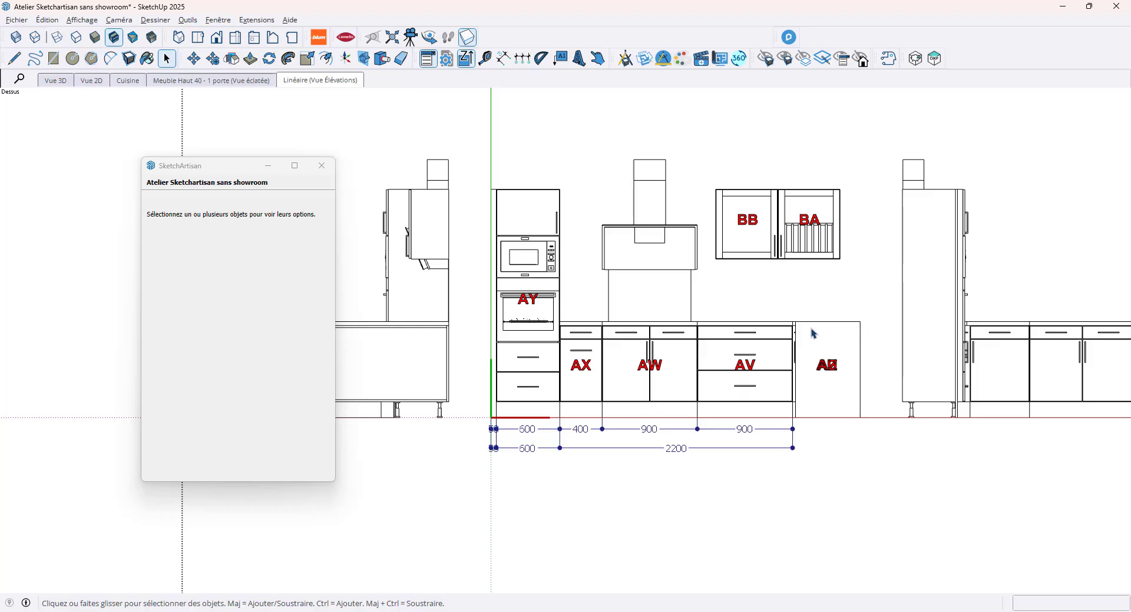
pyautogui.scroll(-2, 712, 322)
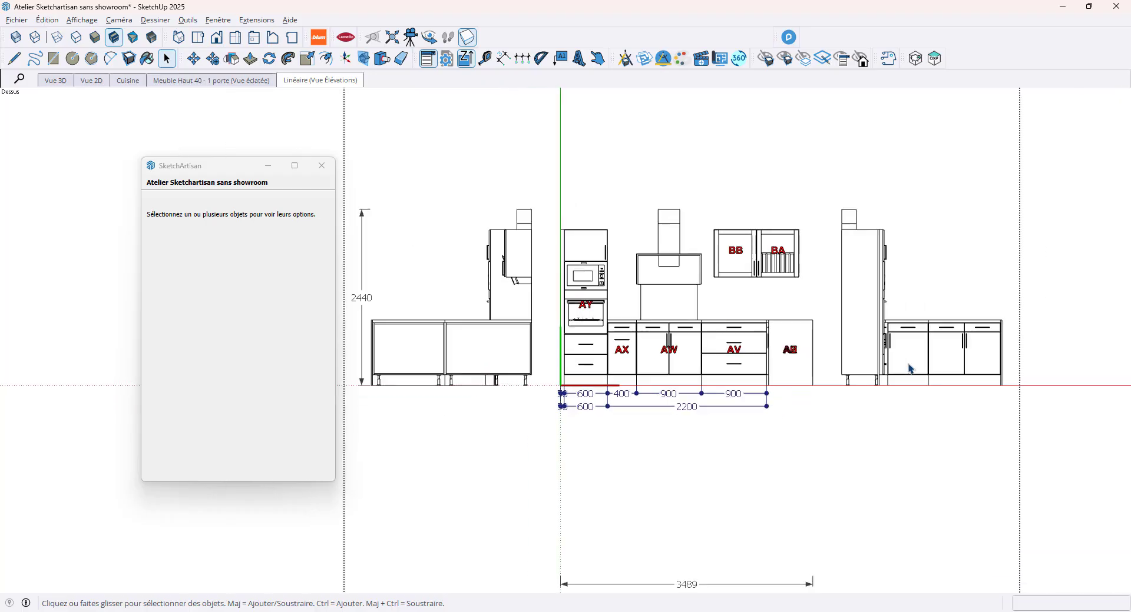
pyautogui.click(900, 384)
pyautogui.press('Delete')
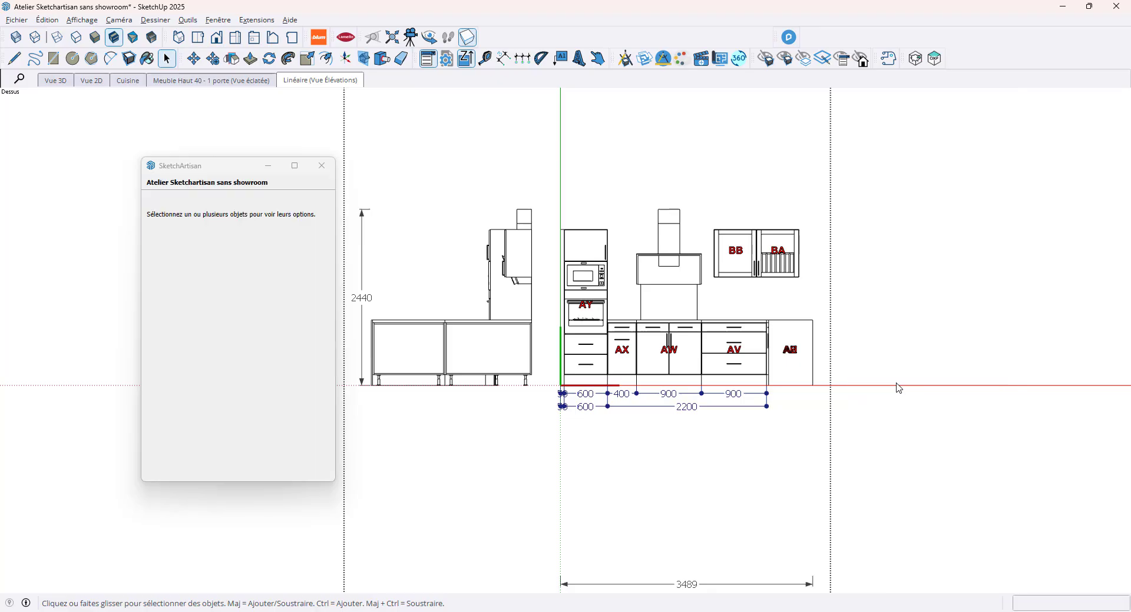
# - Move the Linéaire title about 2565 mm straight down to just above the elevations
pyautogui.scroll(-2, 518, 354)
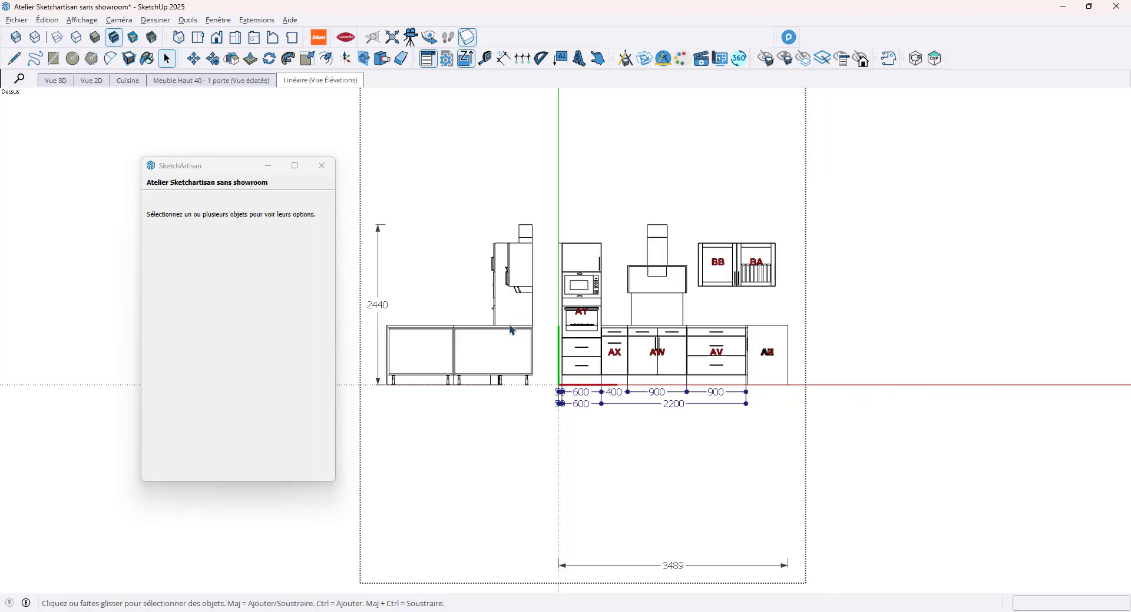
pyautogui.click(432, 120)
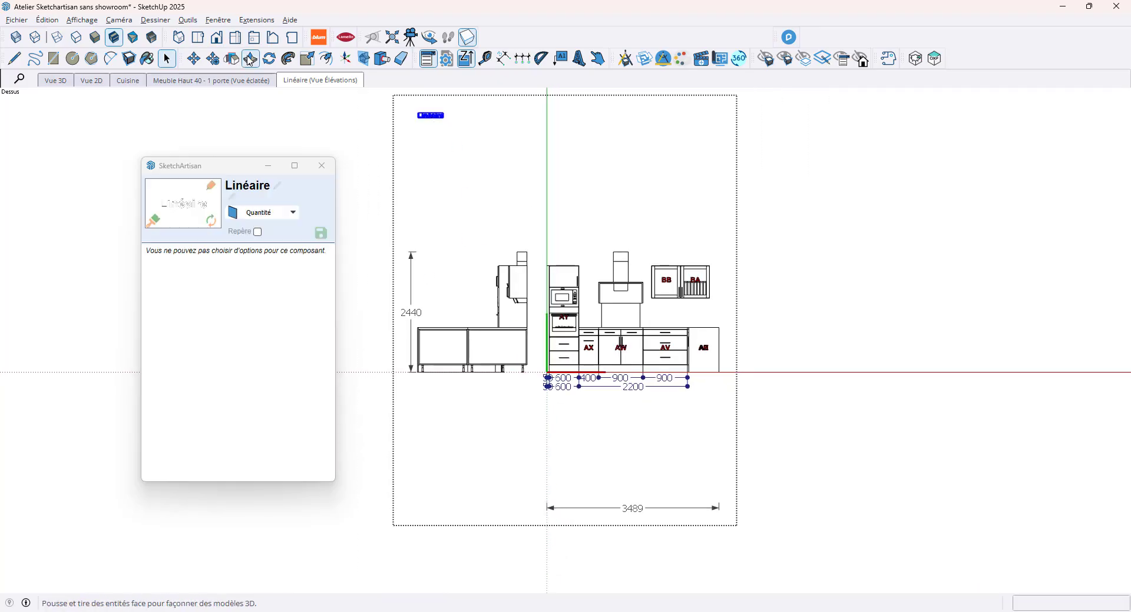
pyautogui.press('m')
pyautogui.click(417, 119)
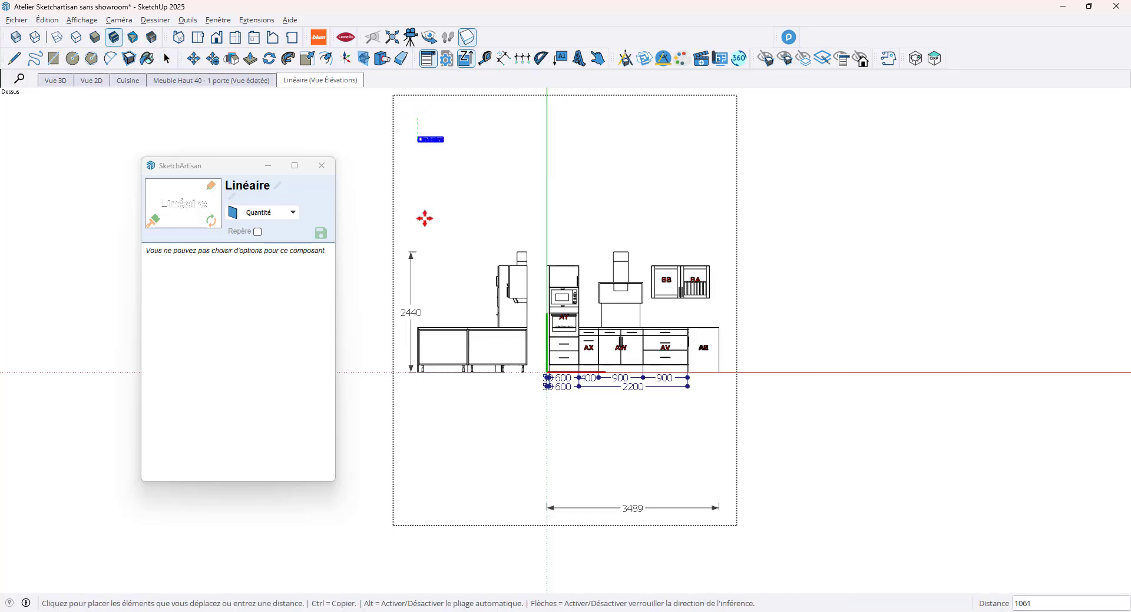
pyautogui.click(424, 244)
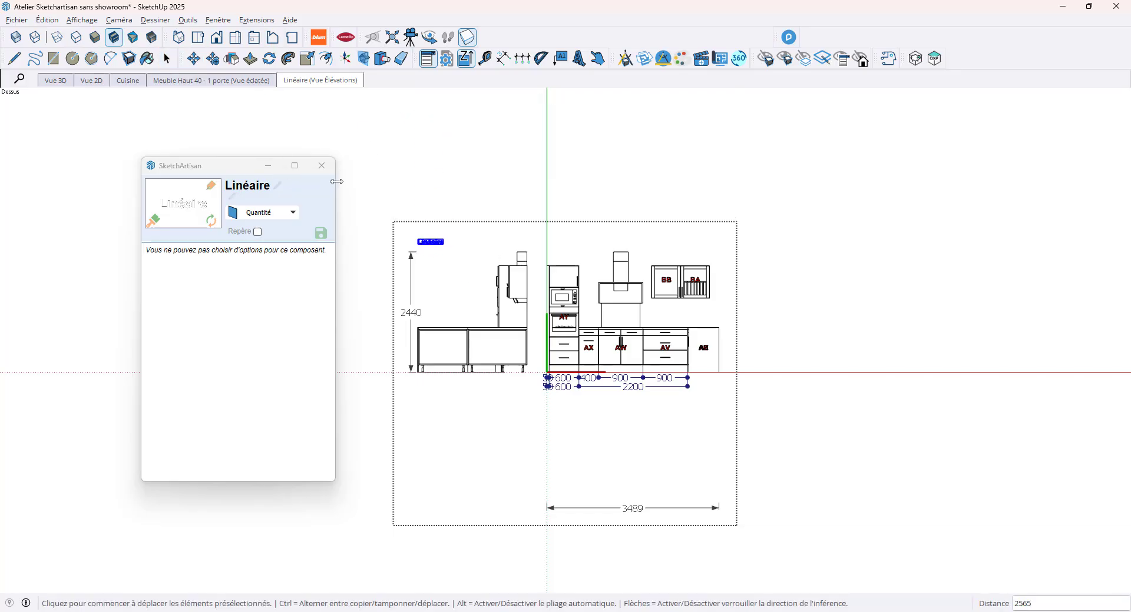
pyautogui.press('Escape')
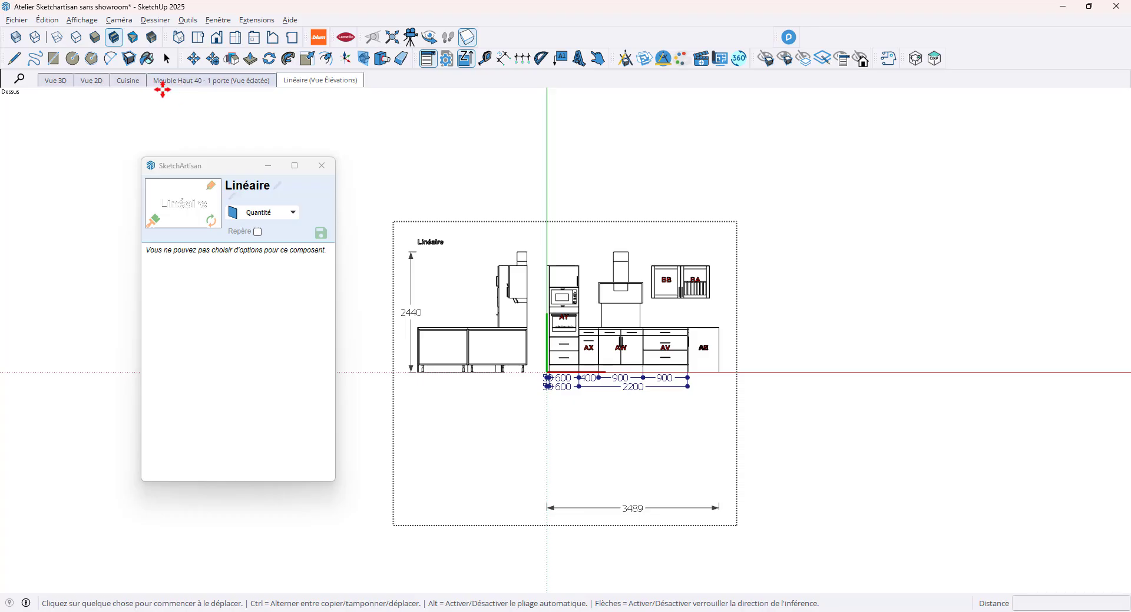
# - Return to the Cuisine scene, then examine the oven column's parts list in the SketchArtisan quantity report and close it
pyautogui.click(128, 80)
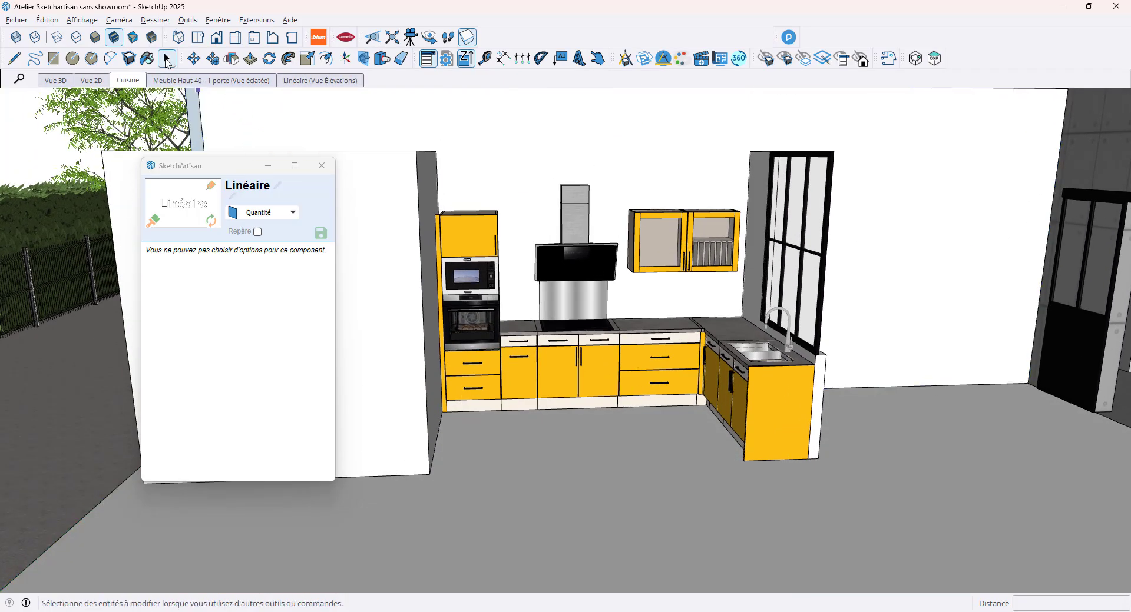
pyautogui.click(167, 59)
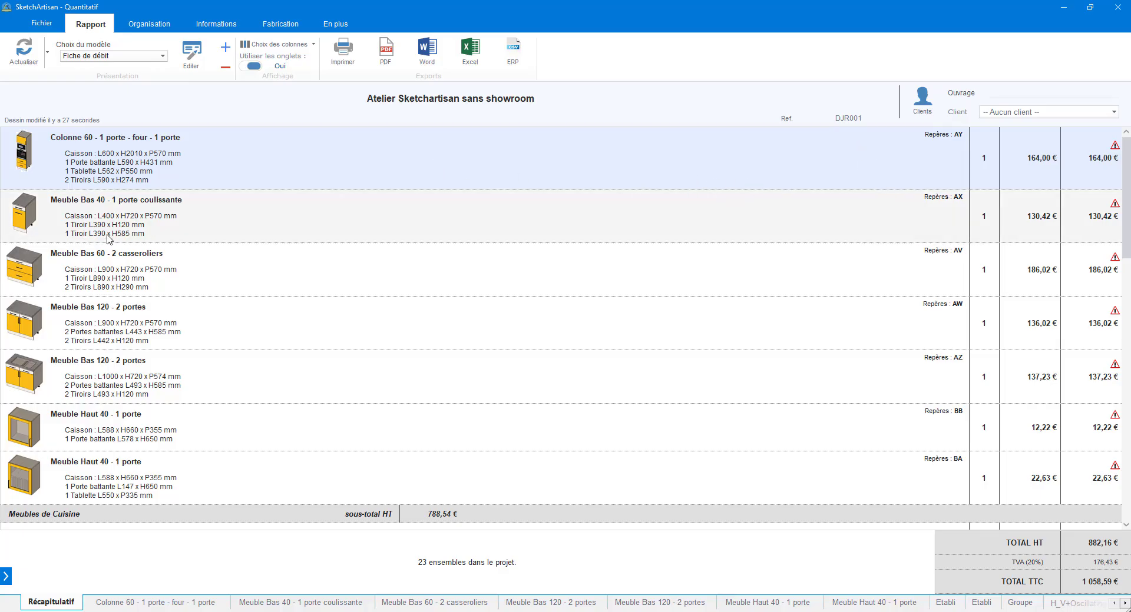
pyautogui.doubleClick(139, 170)
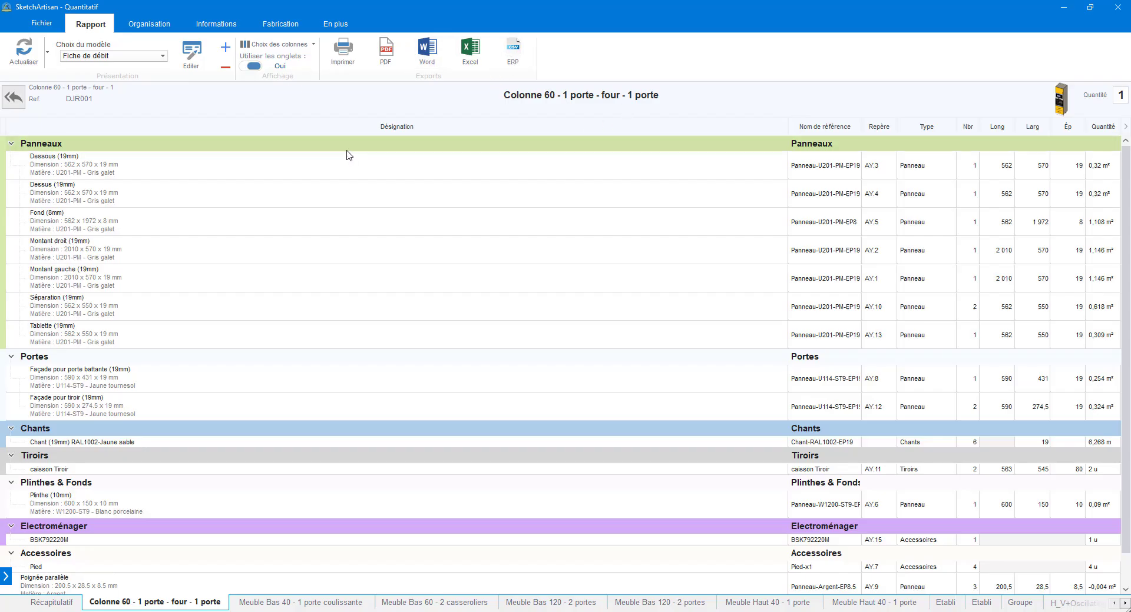
pyautogui.click(15, 98)
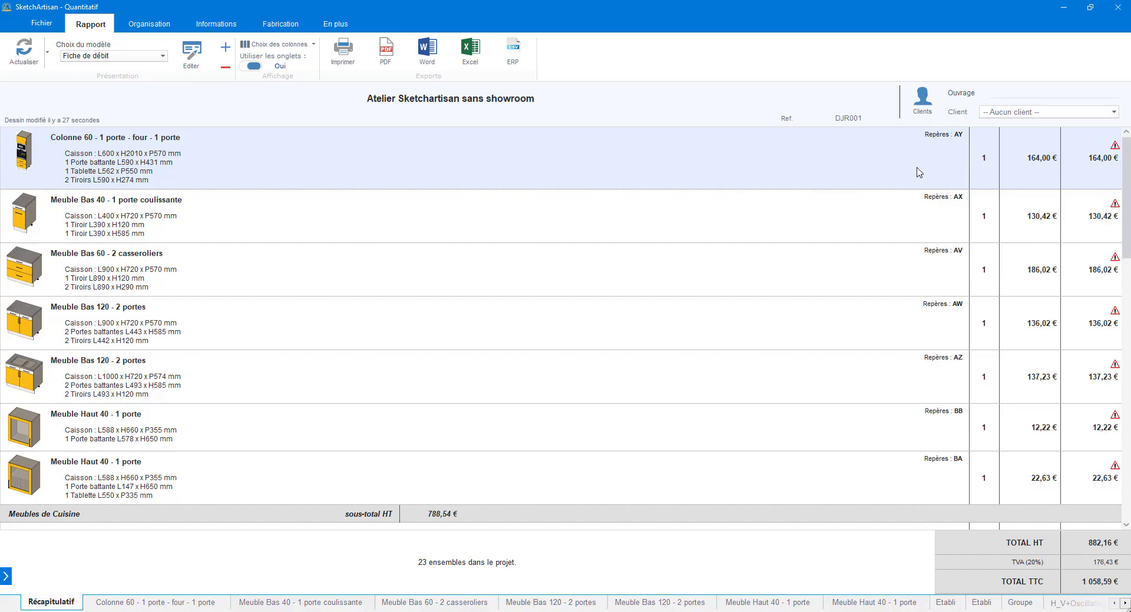
pyautogui.click(1116, 7)
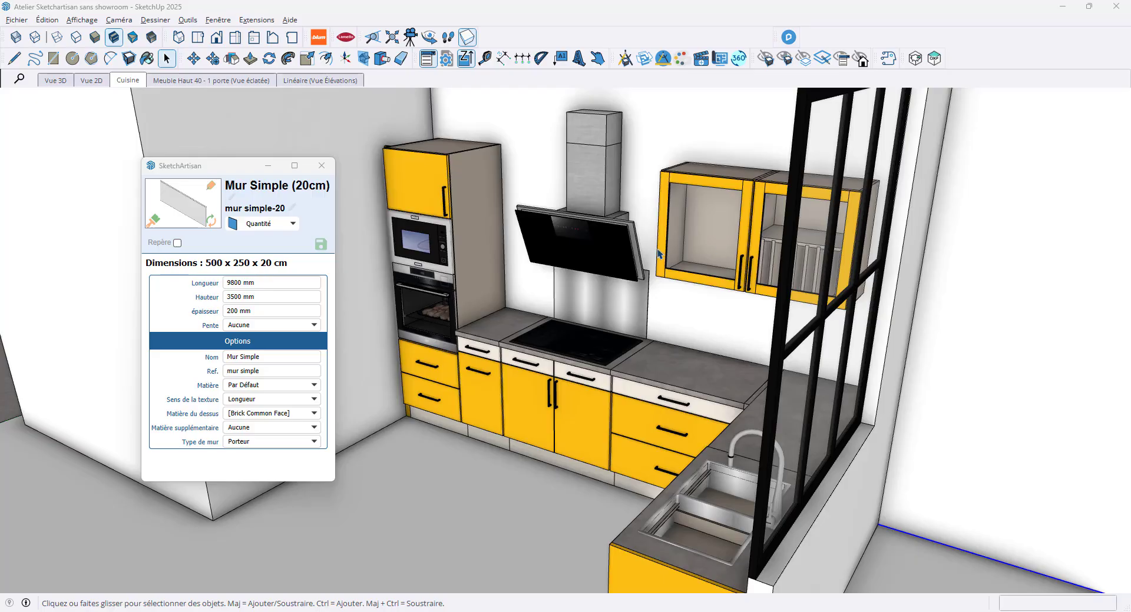
# - Review the panel joints listed for each kitchen cabinet in the Lamello assembly configurator
pyautogui.moveTo(660, 252); pyautogui.dragTo(749, 240, button='middle')
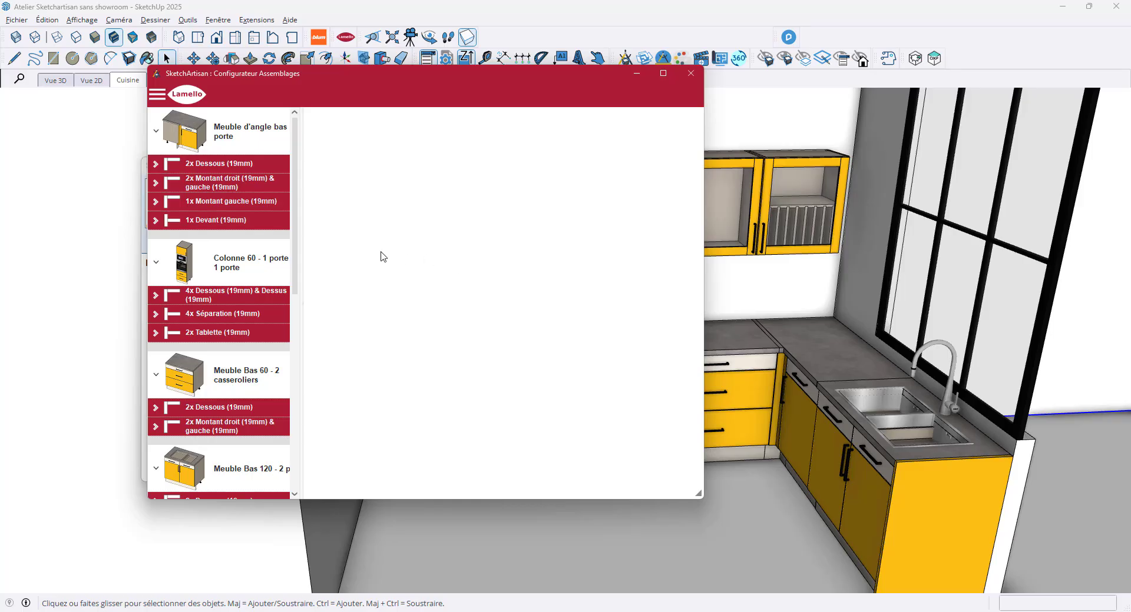
pyautogui.scroll(-2, 287, 321)
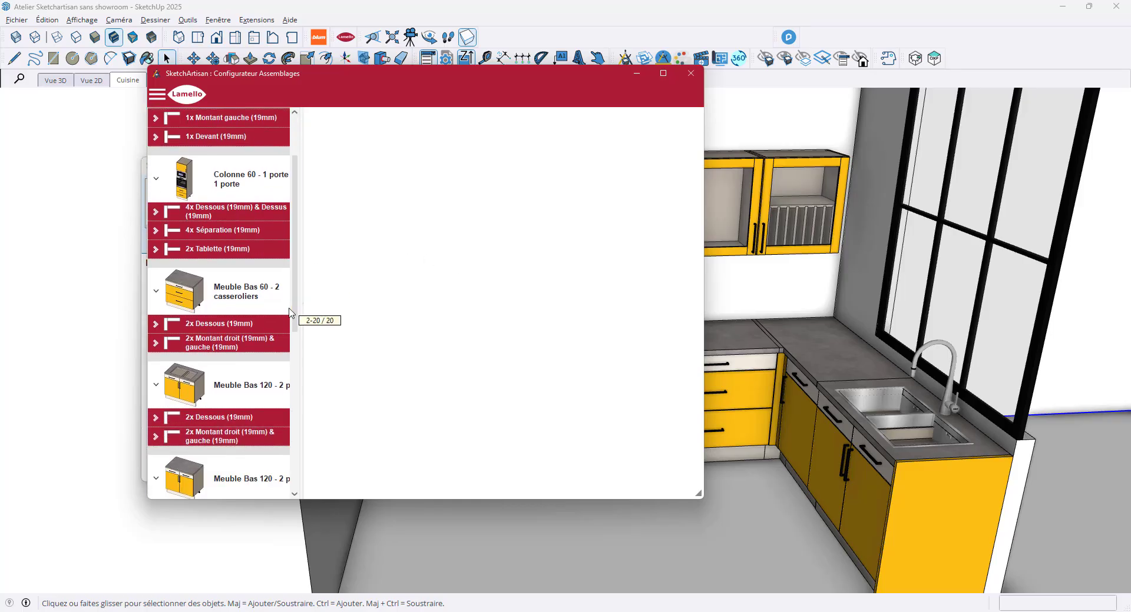
pyautogui.scroll(-4, 286, 325)
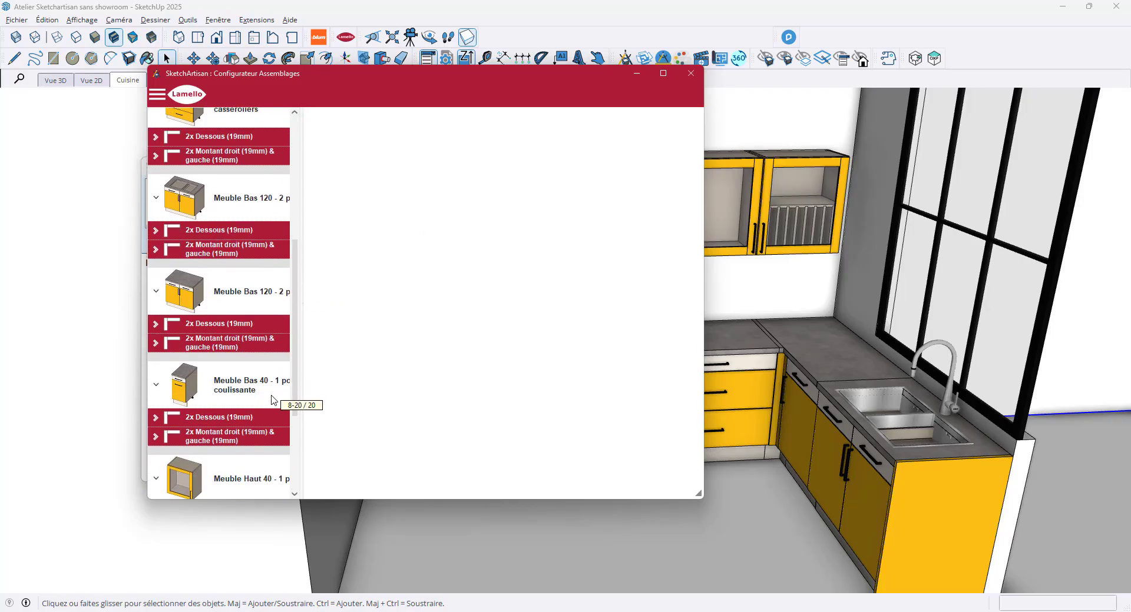
pyautogui.scroll(-2, 271, 419)
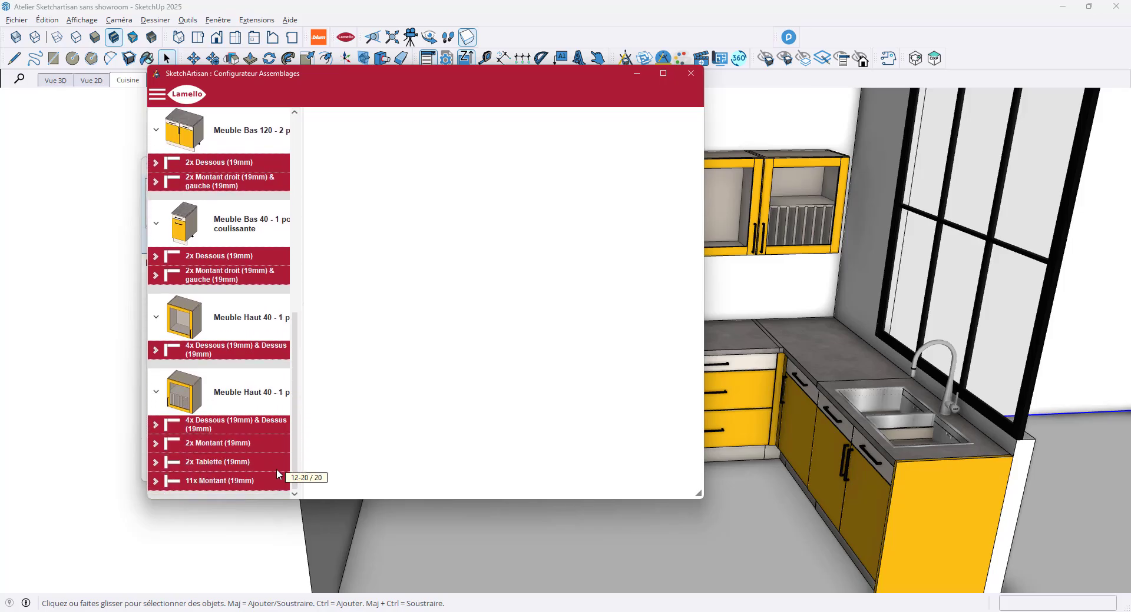
pyautogui.click(199, 398)
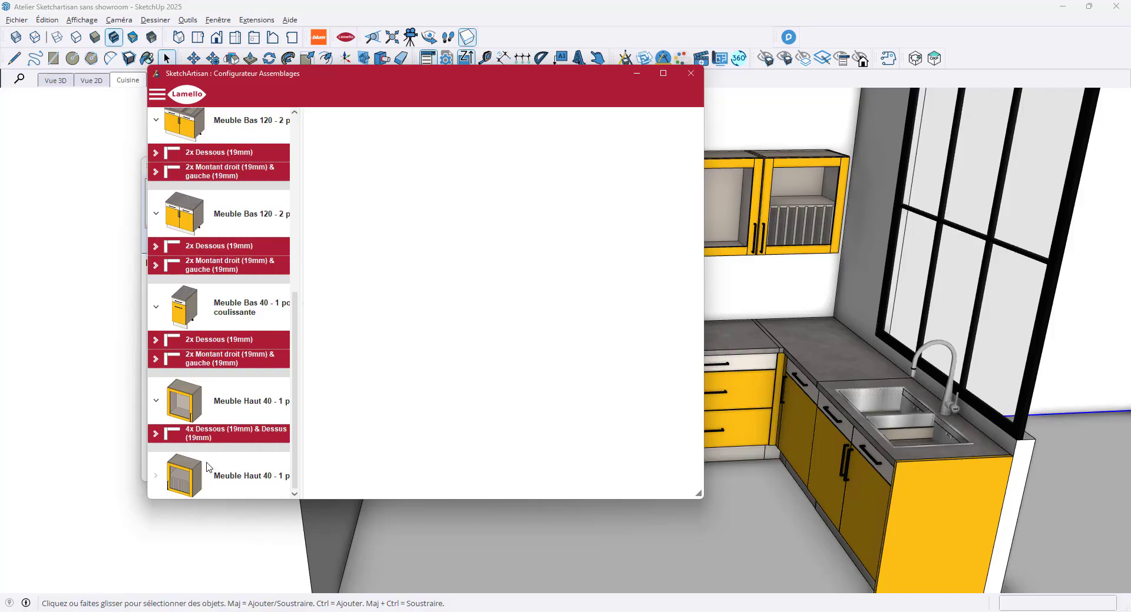
pyautogui.click(227, 478)
pyautogui.moveTo(295, 445); pyautogui.dragTo(296, 484)
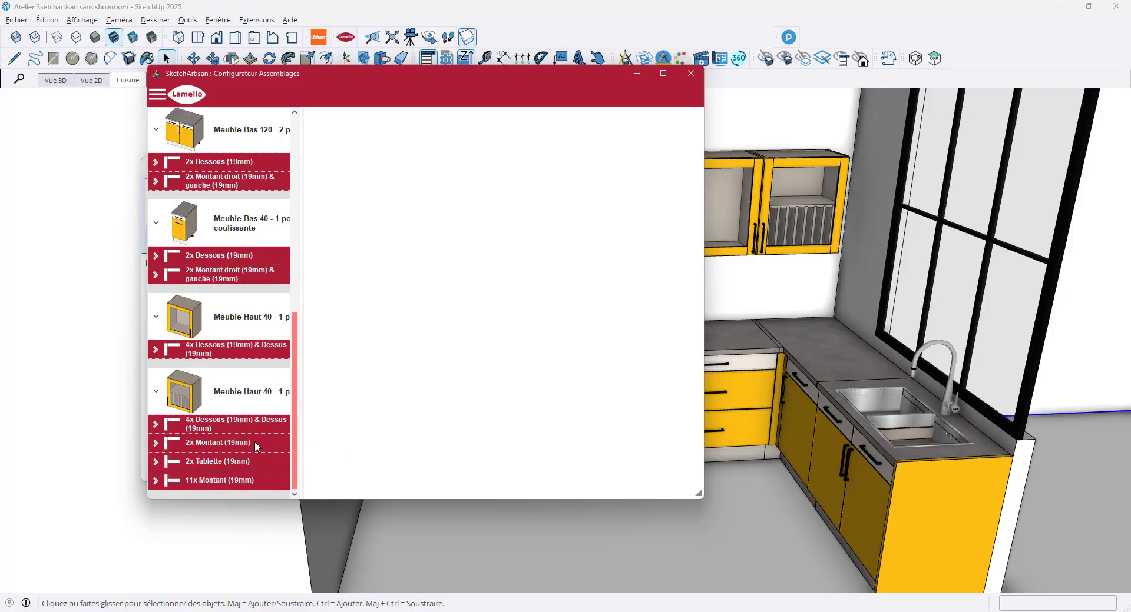
# - Reassign the P-System Clamex P-14 connector to the four Dessous and Dessus joints of the plate-rack wall cabinet
pyautogui.click(247, 424)
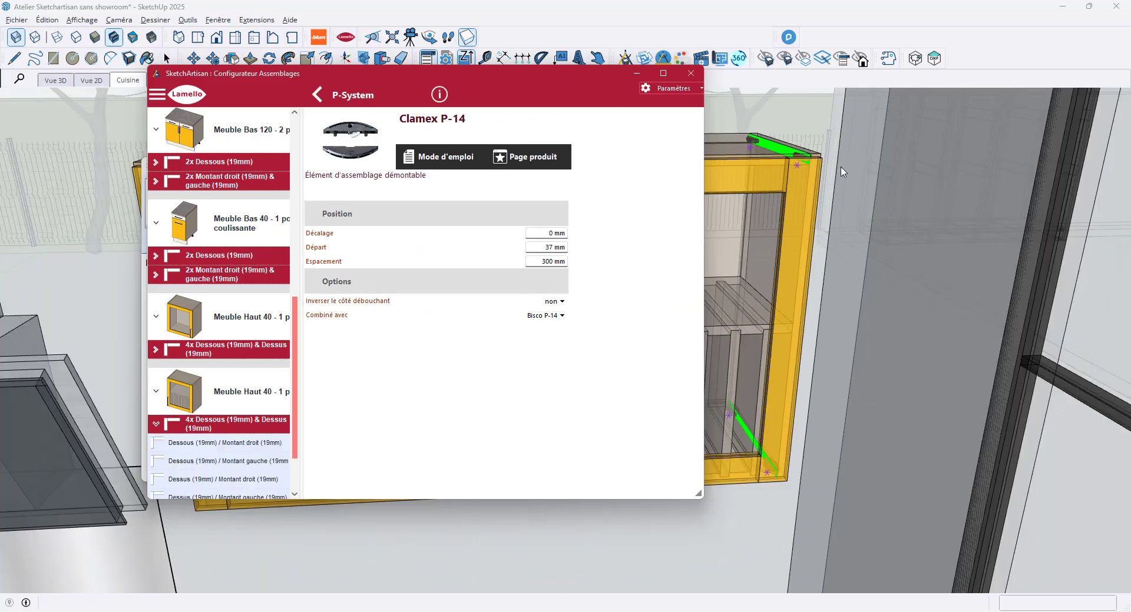
pyautogui.moveTo(844, 176); pyautogui.dragTo(823, 189, button='middle')
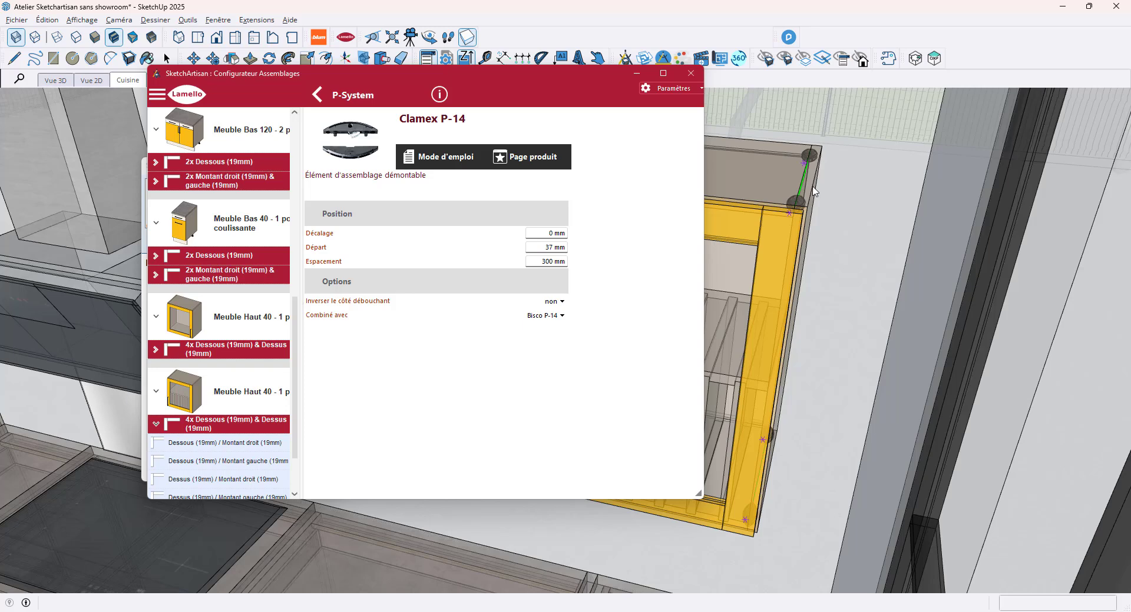
pyautogui.scroll(5, 807, 189)
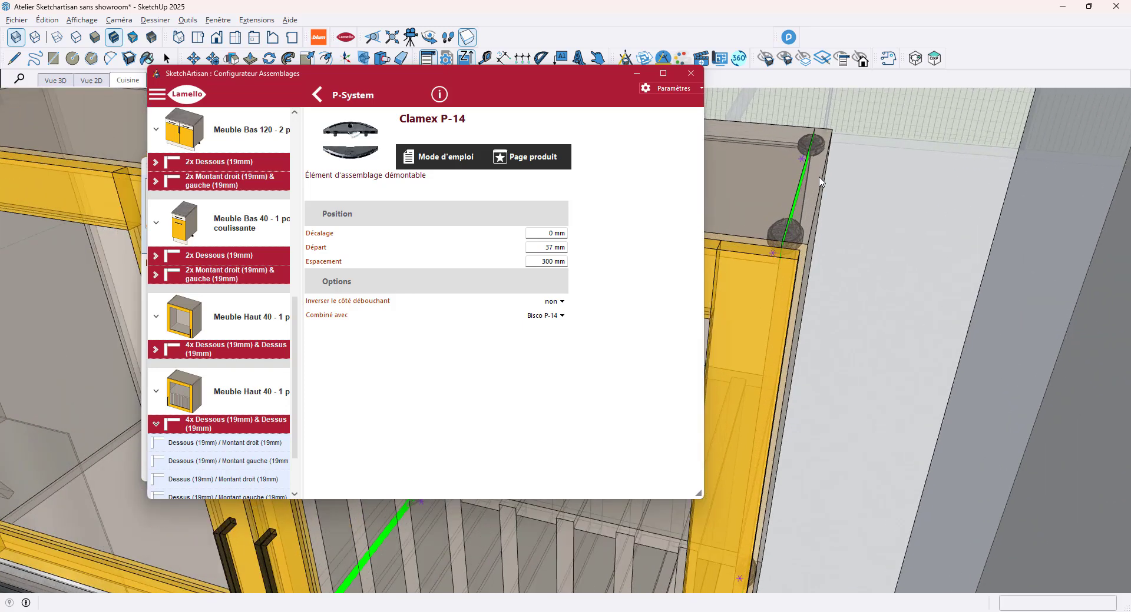
pyautogui.click(325, 98)
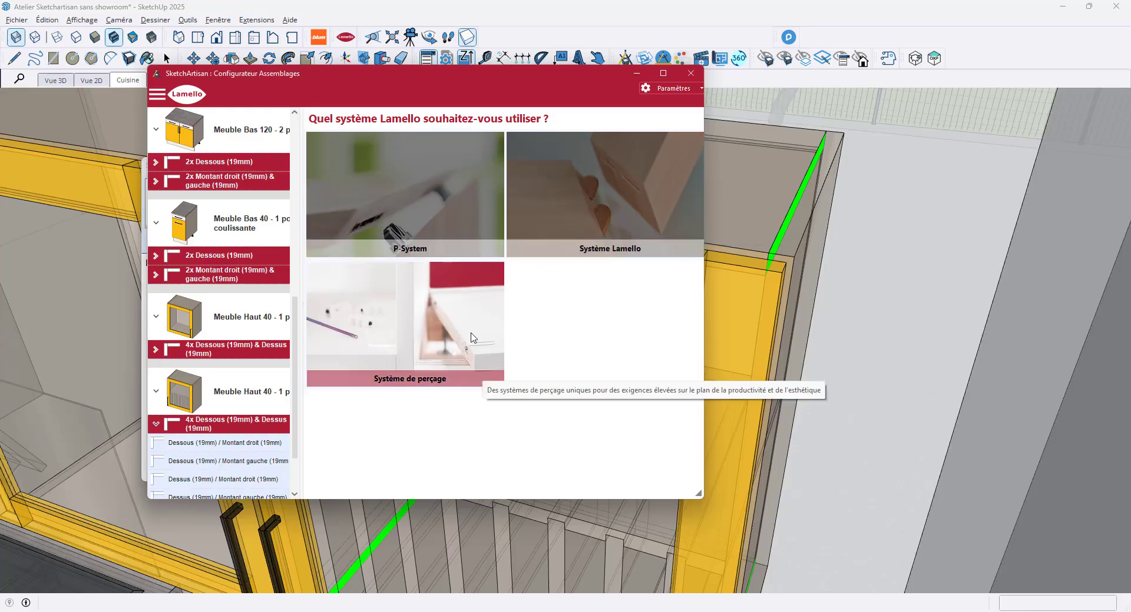
pyautogui.click(458, 214)
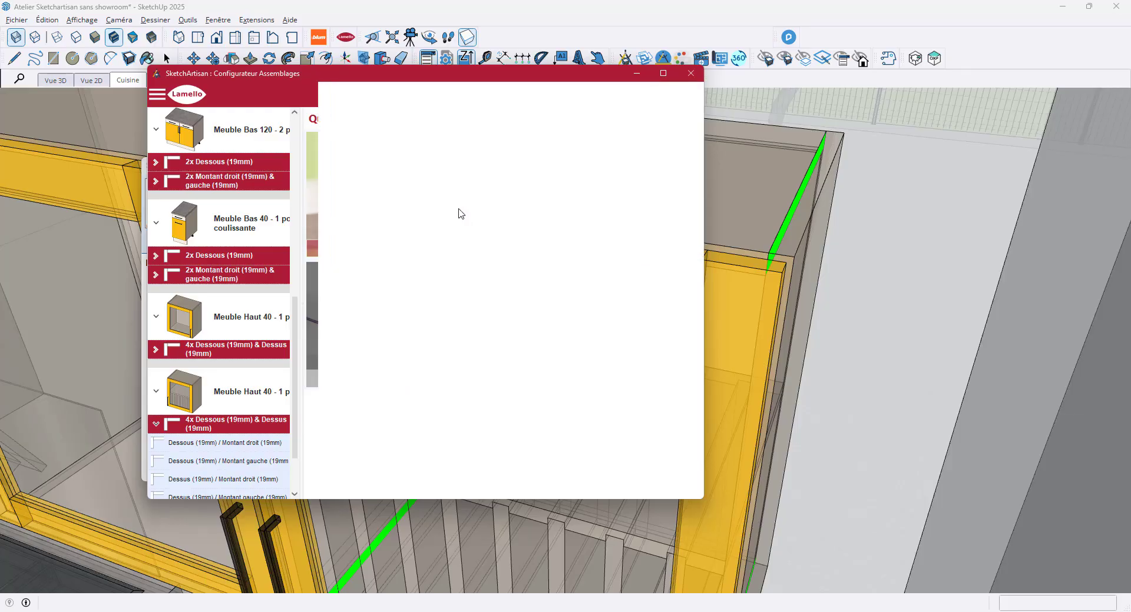
pyautogui.click(427, 199)
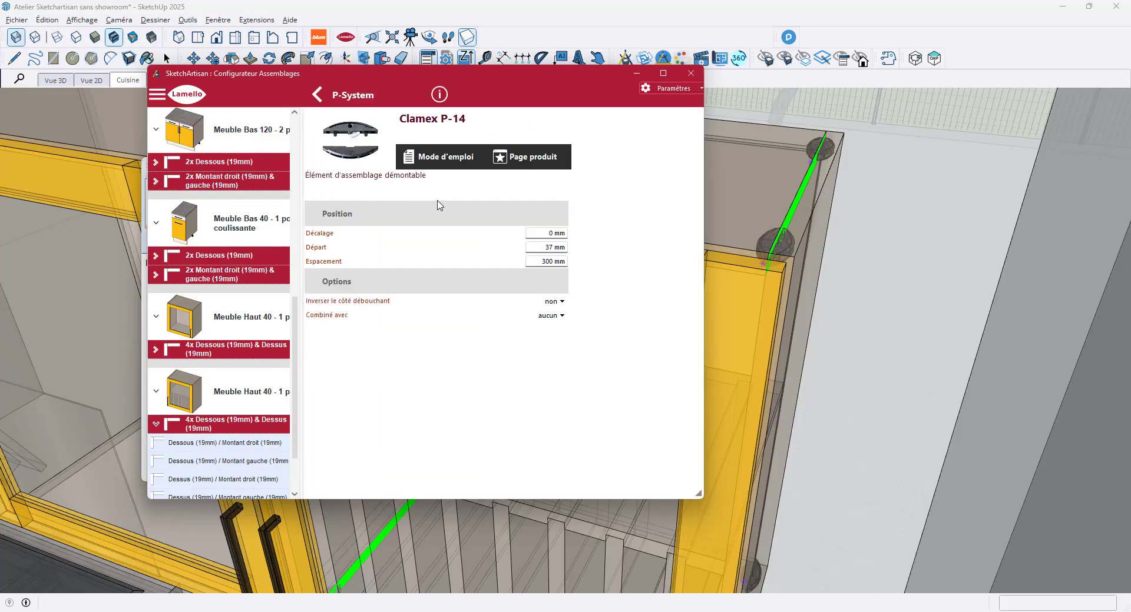
# - Try combining the Clamex P-14 connectors with Bisco P-14, then return the combination option to aucun
pyautogui.click(561, 316)
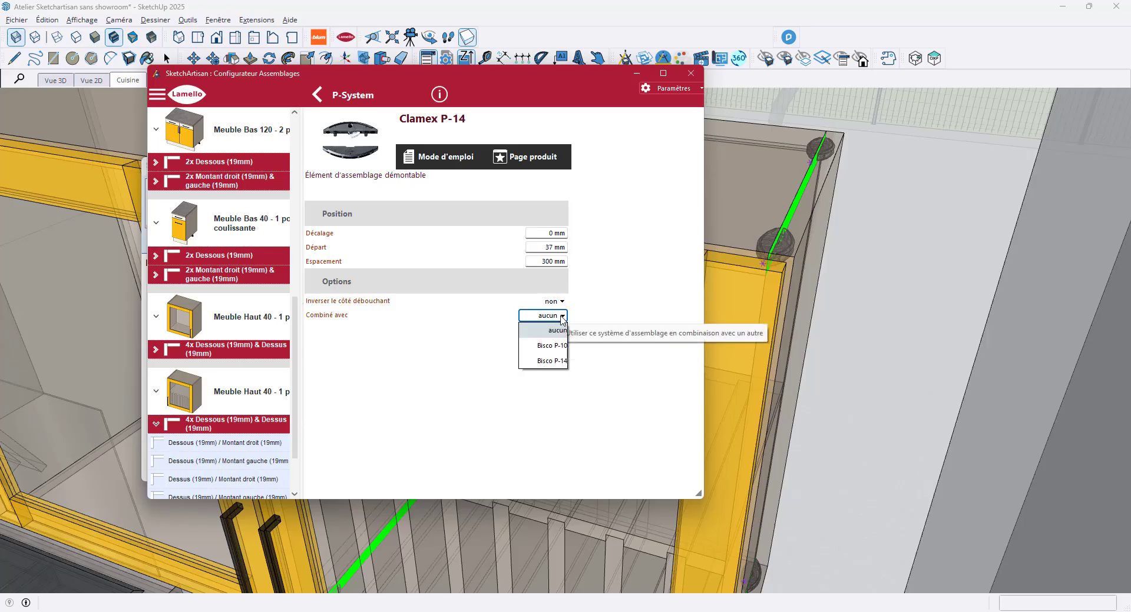
pyautogui.click(559, 361)
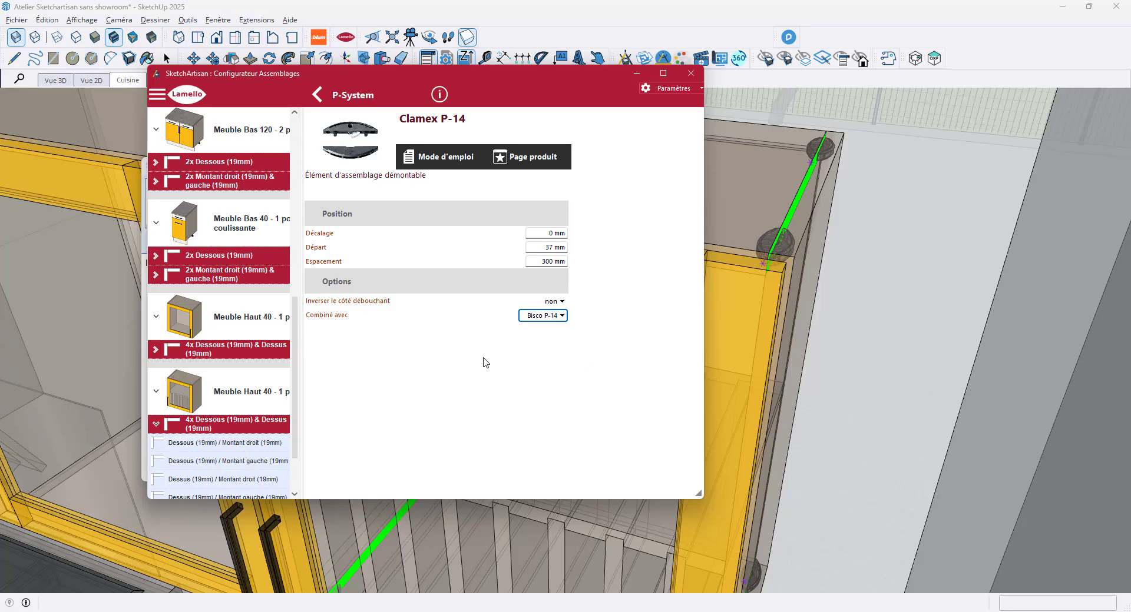
pyautogui.click(557, 317)
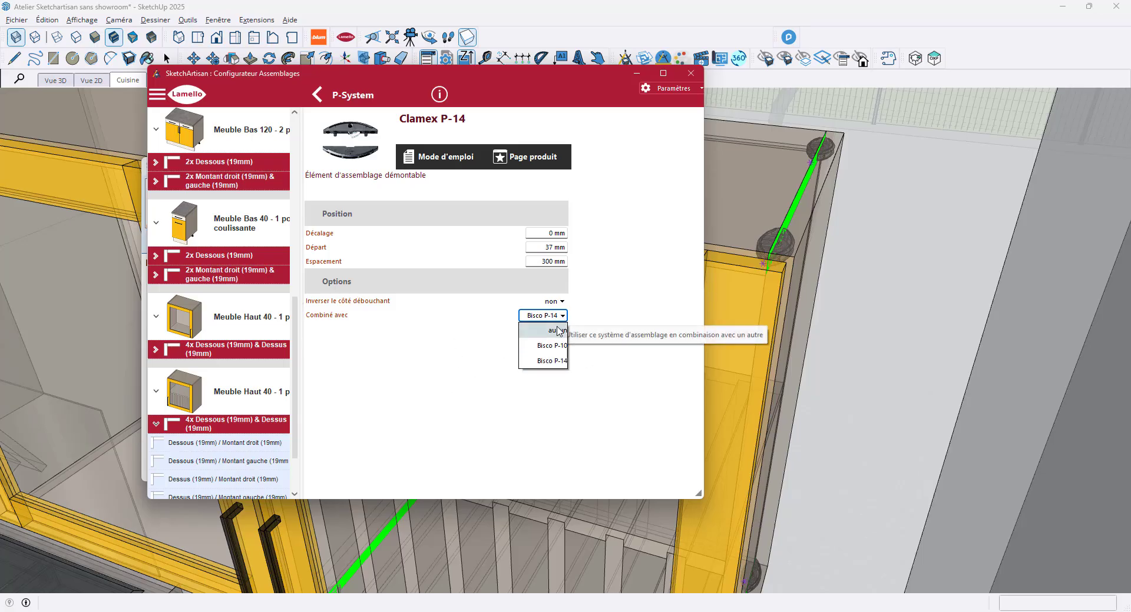
pyautogui.click(559, 330)
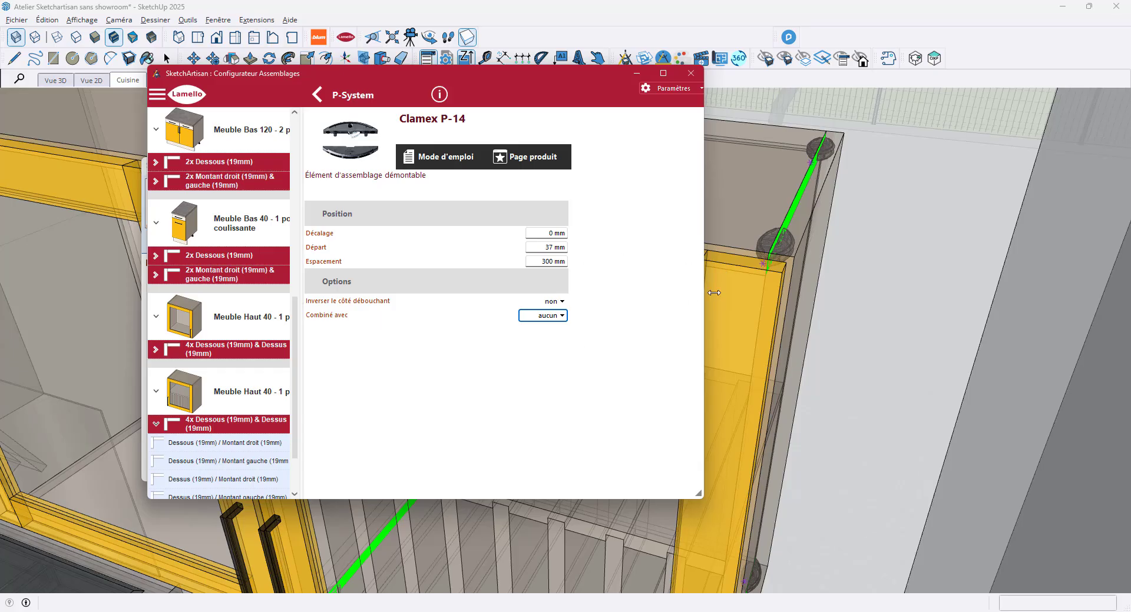
pyautogui.moveTo(782, 293)
pyautogui.mouseDown(button='middle')
pyautogui.moveTo(813, 263)
pyautogui.moveTo(815, 295)
pyautogui.moveTo(813, 262)
pyautogui.mouseUp(button='middle')
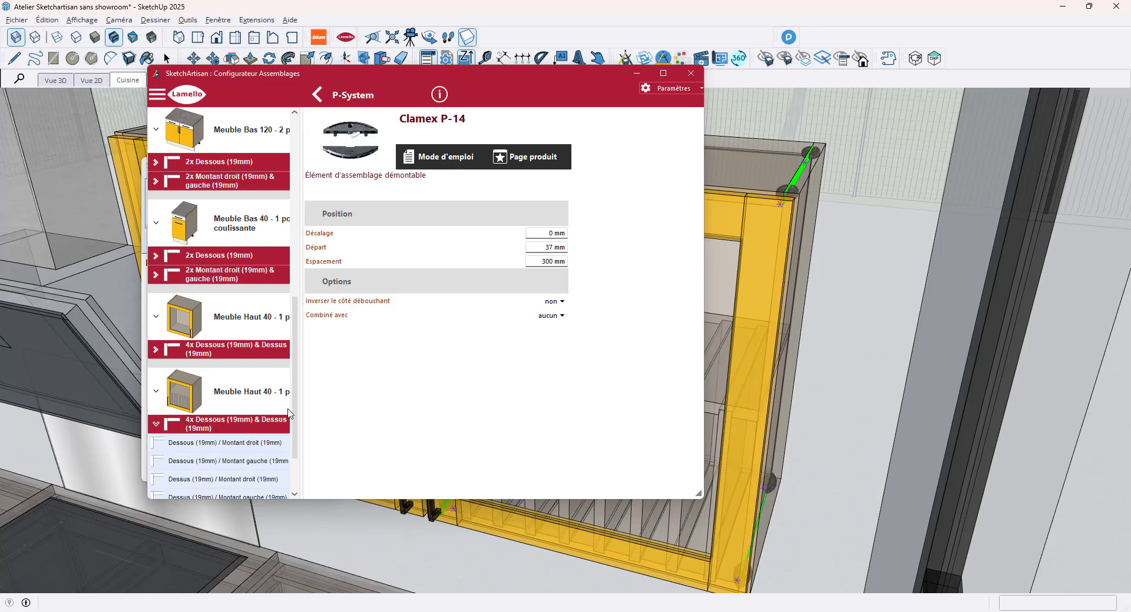
# - Assign the P-System Divario P-18 connector to the two Tablette joints of the plate-rack wall cabinet, then close the configurator
pyautogui.scroll(-3, 295, 454)
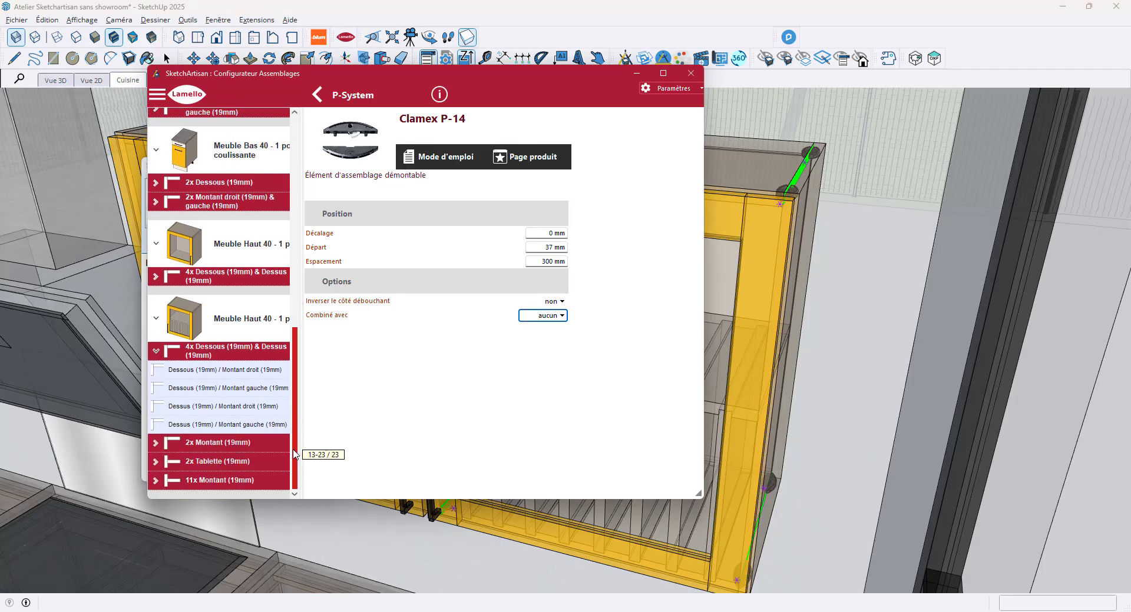
pyautogui.click(155, 353)
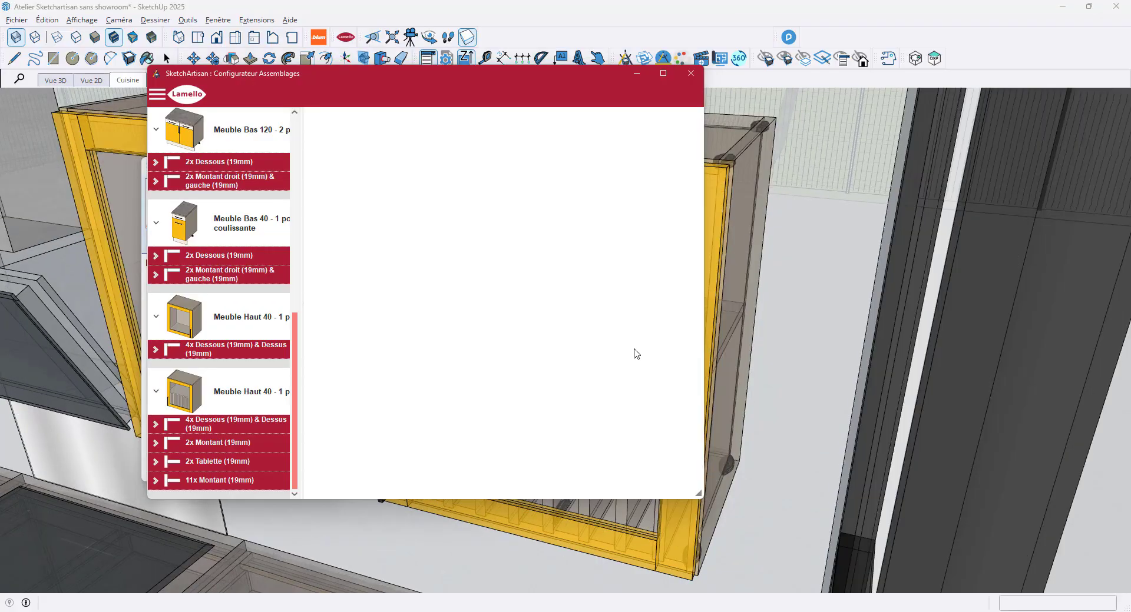
pyautogui.click(156, 462)
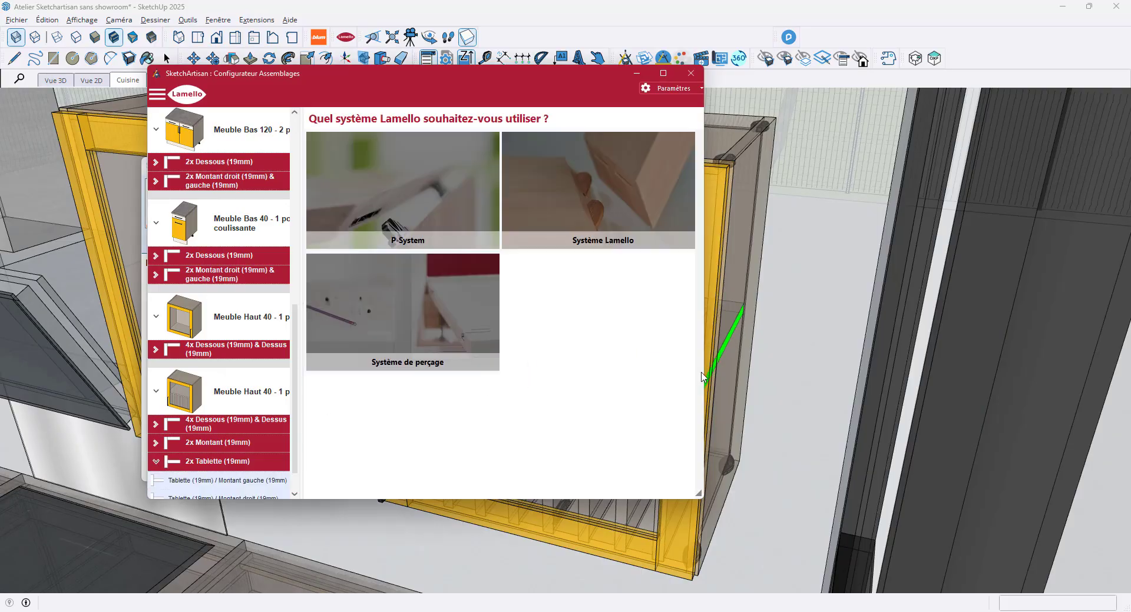
pyautogui.click(380, 196)
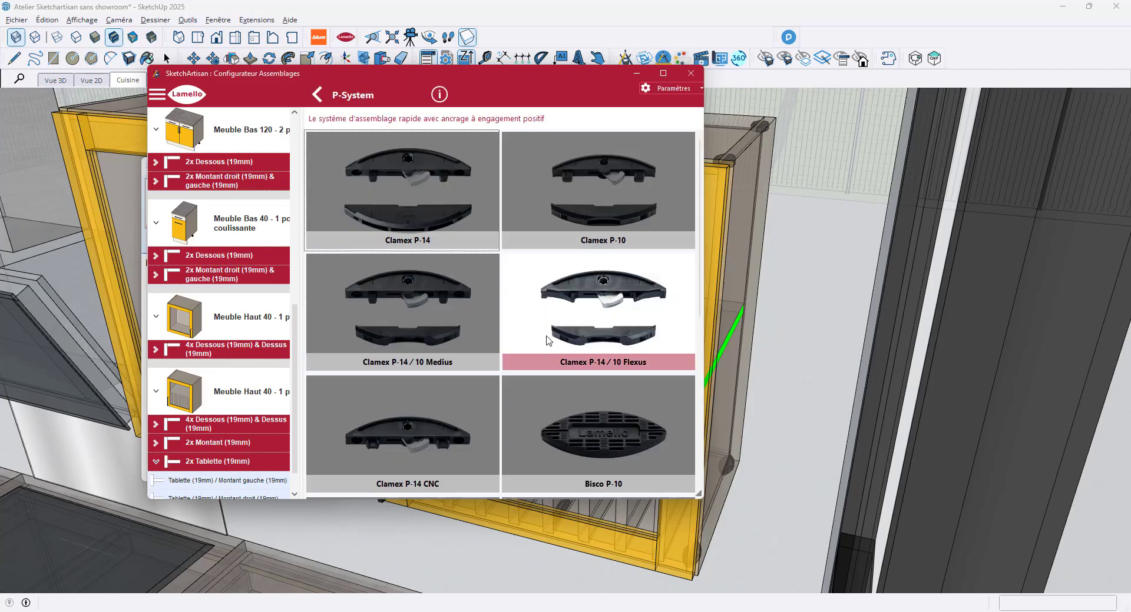
pyautogui.scroll(-5, 548, 336)
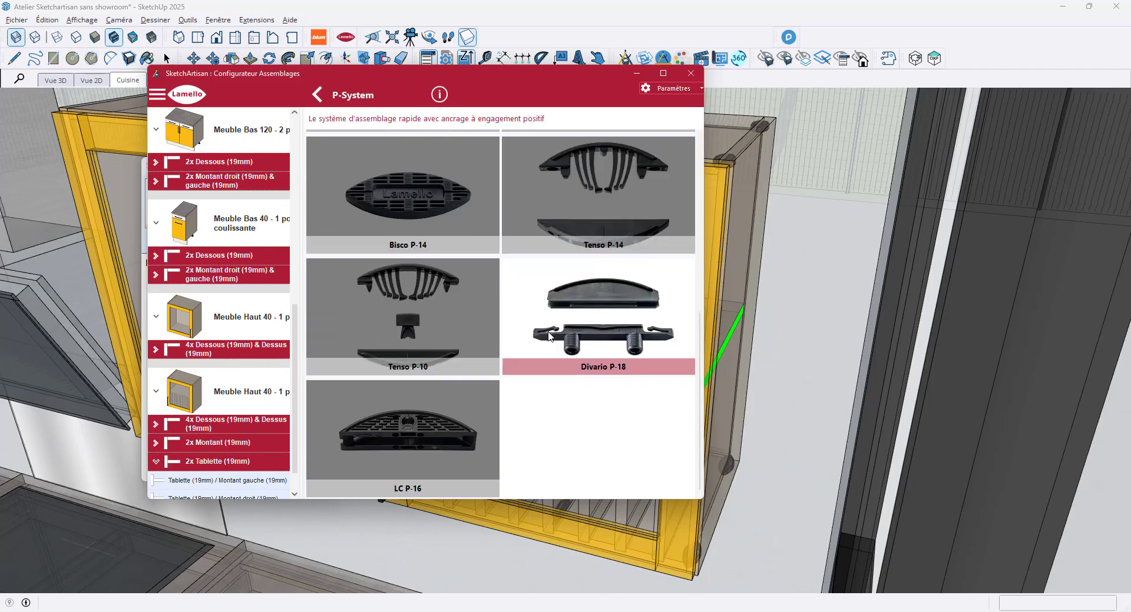
pyautogui.click(624, 330)
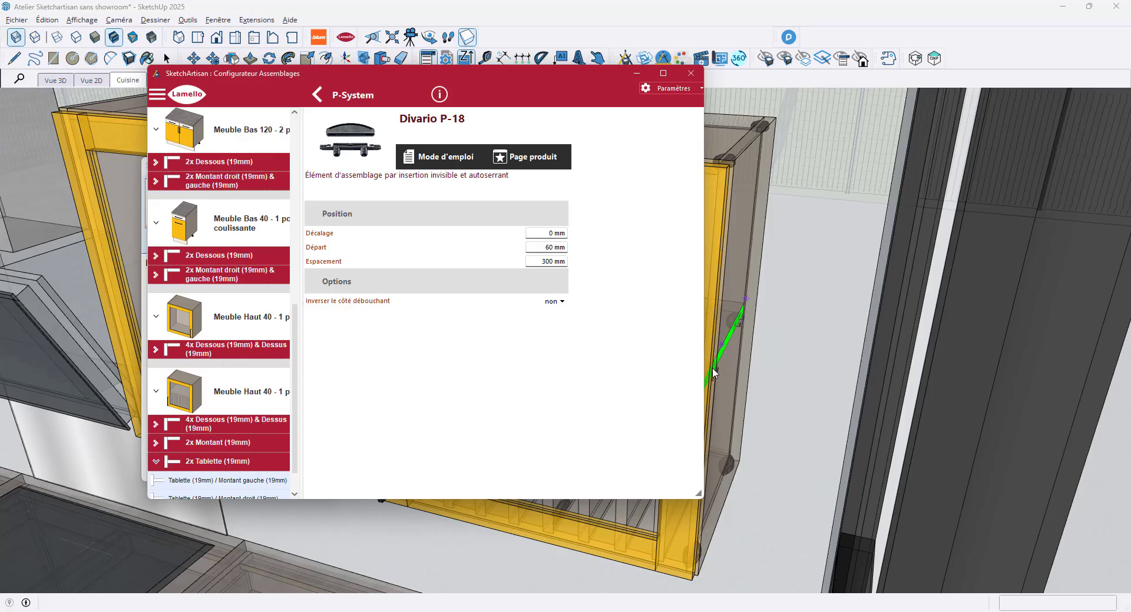
pyautogui.moveTo(714, 373); pyautogui.dragTo(804, 318, button='middle')
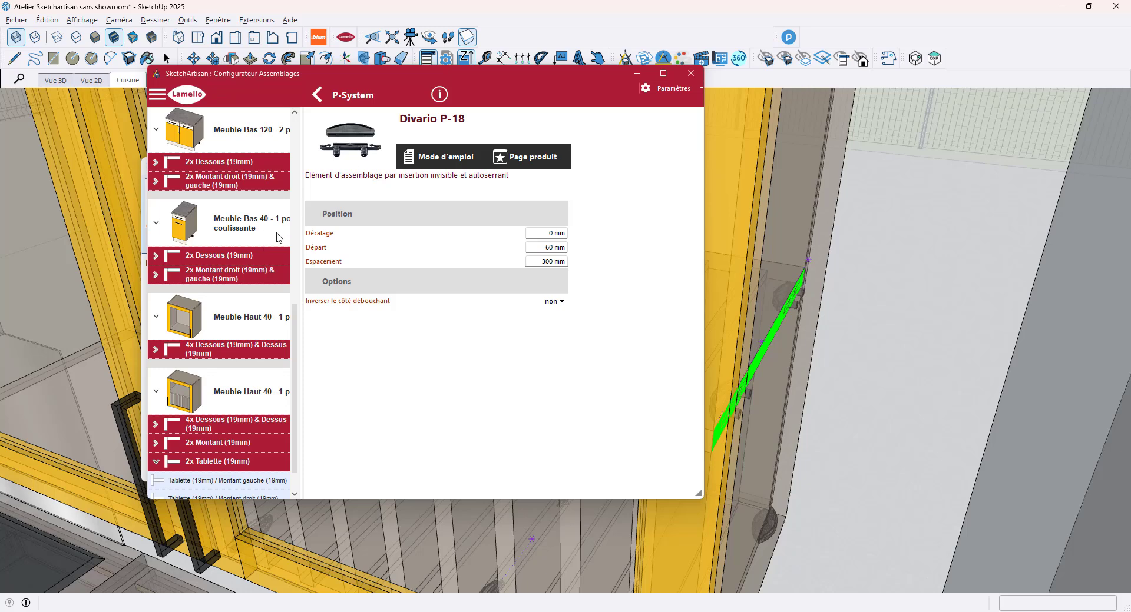
pyautogui.click(688, 77)
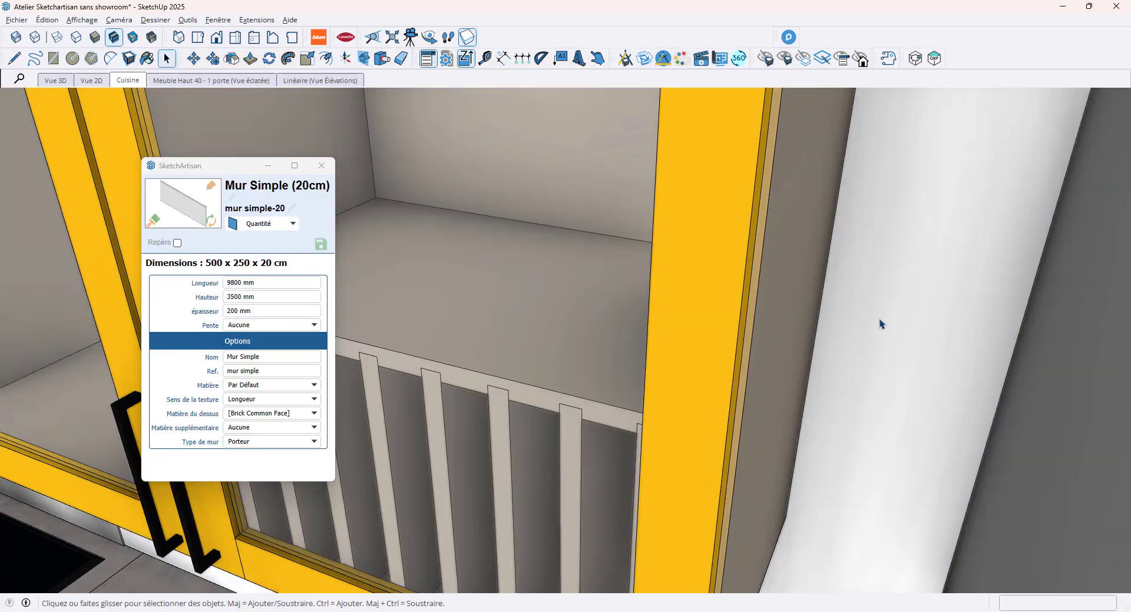
# - Machine all panels of the plate-rack wall cabinet, using all of its Lamello connector parts as cutting templates
pyautogui.scroll(-3, 889, 330)
pyautogui.scroll(2, 789, 315)
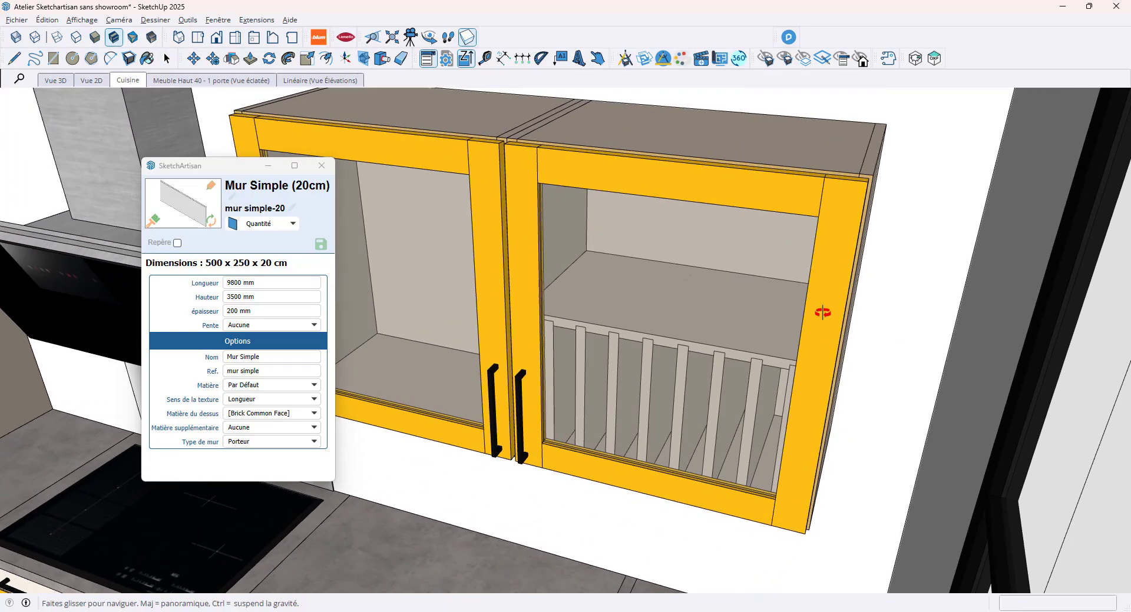
pyautogui.click(380, 59)
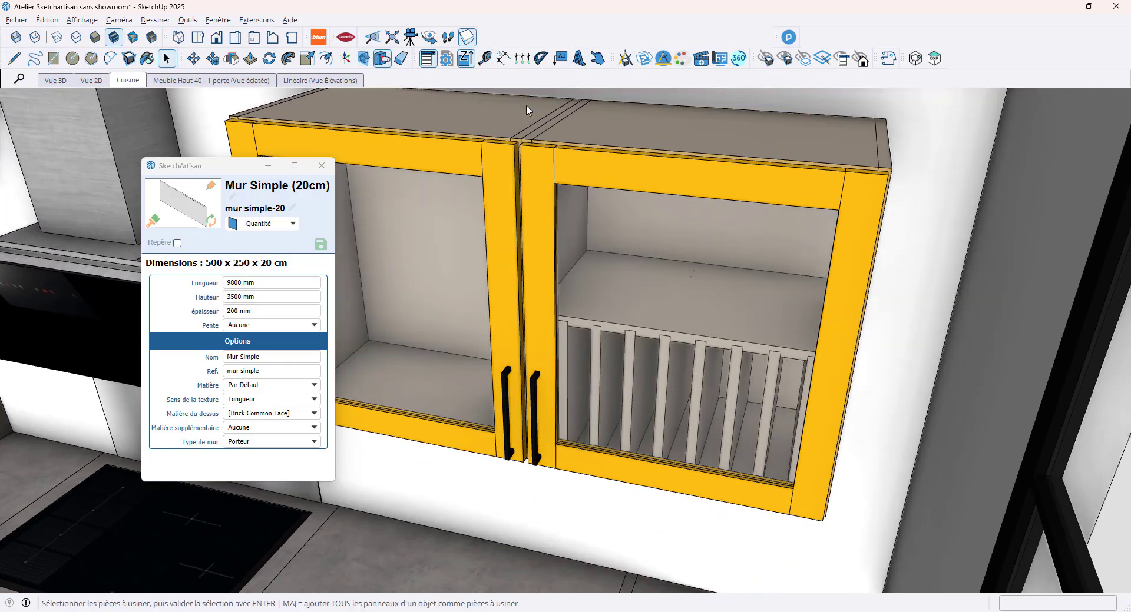
pyautogui.keyDown('shift'); pyautogui.click(680, 142); pyautogui.keyUp('shift')
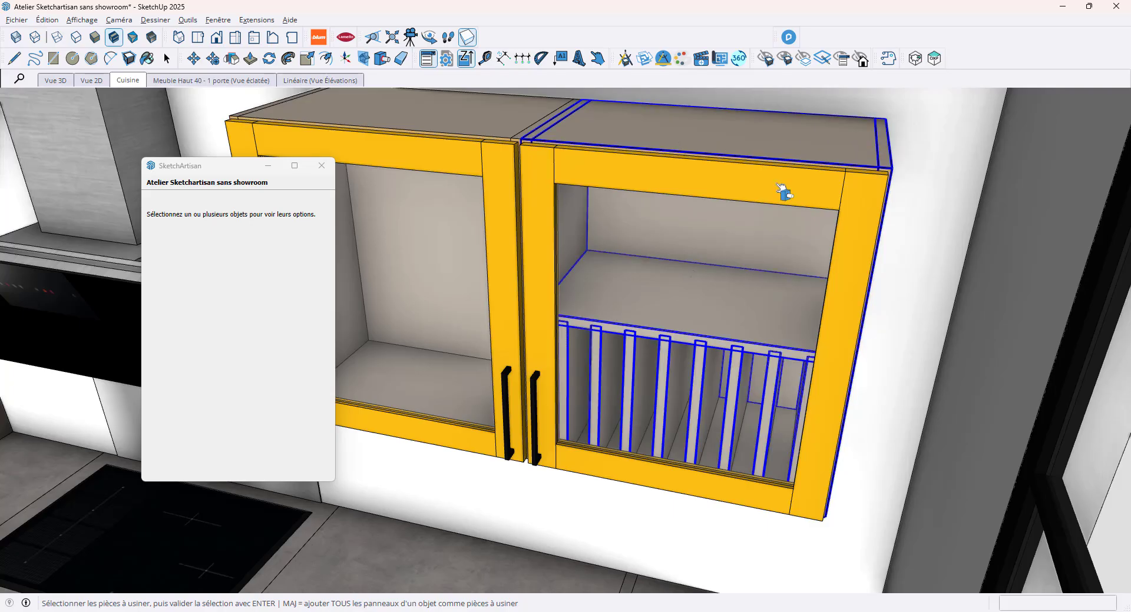
pyautogui.press('Return')
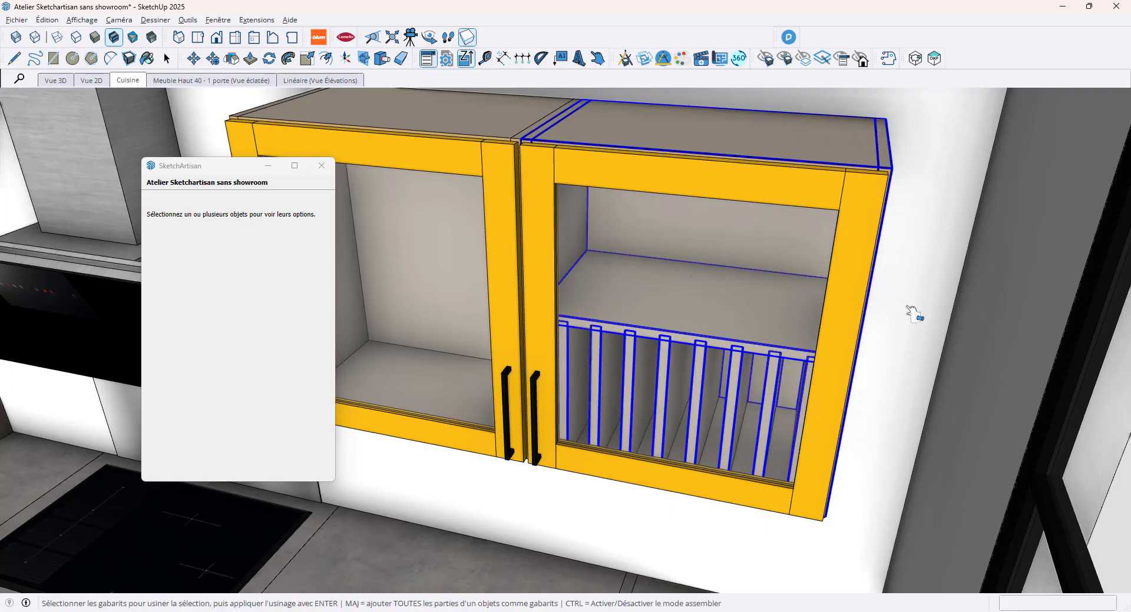
pyautogui.click(886, 234)
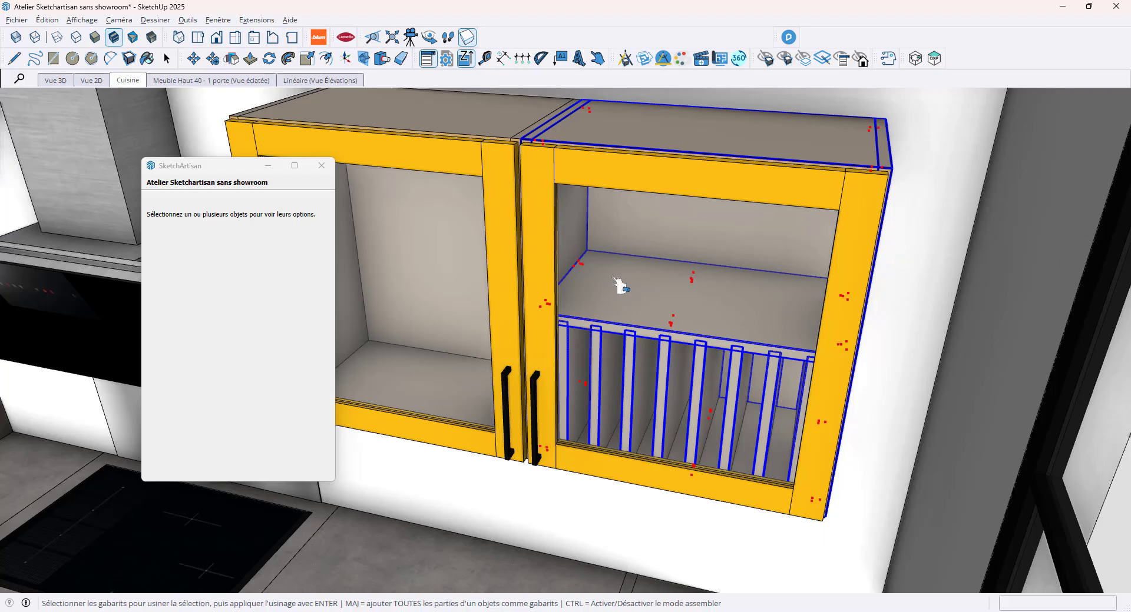
pyautogui.press('Return')
pyautogui.click(167, 59)
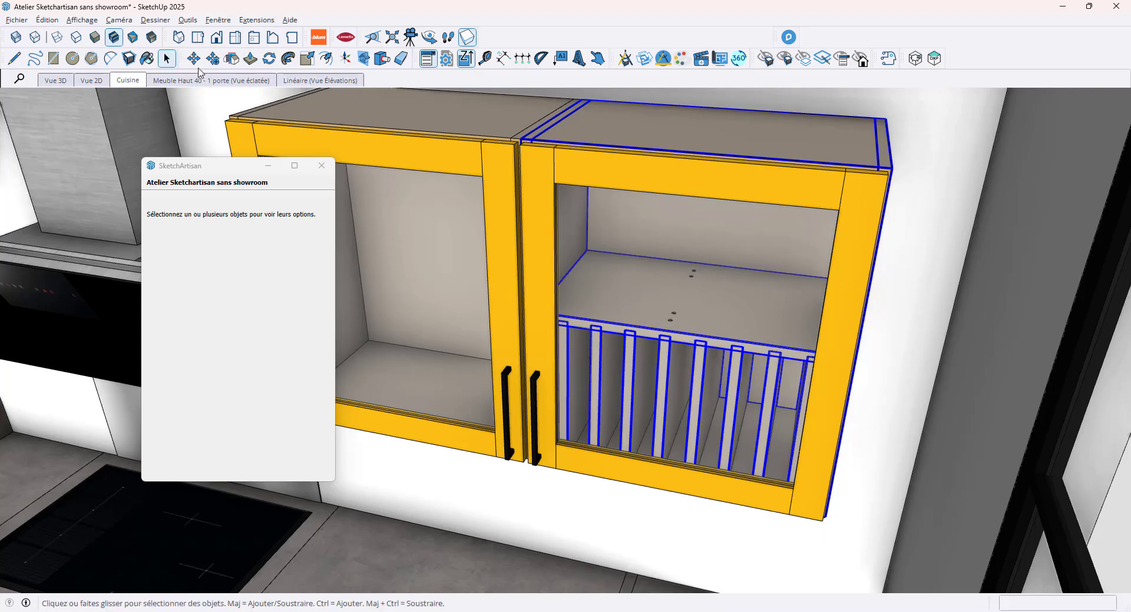
# - Generate the SketchArtisan exploded view of the plate-rack wall cabinet again
pyautogui.click(605, 187)
pyautogui.rightClick(606, 185)
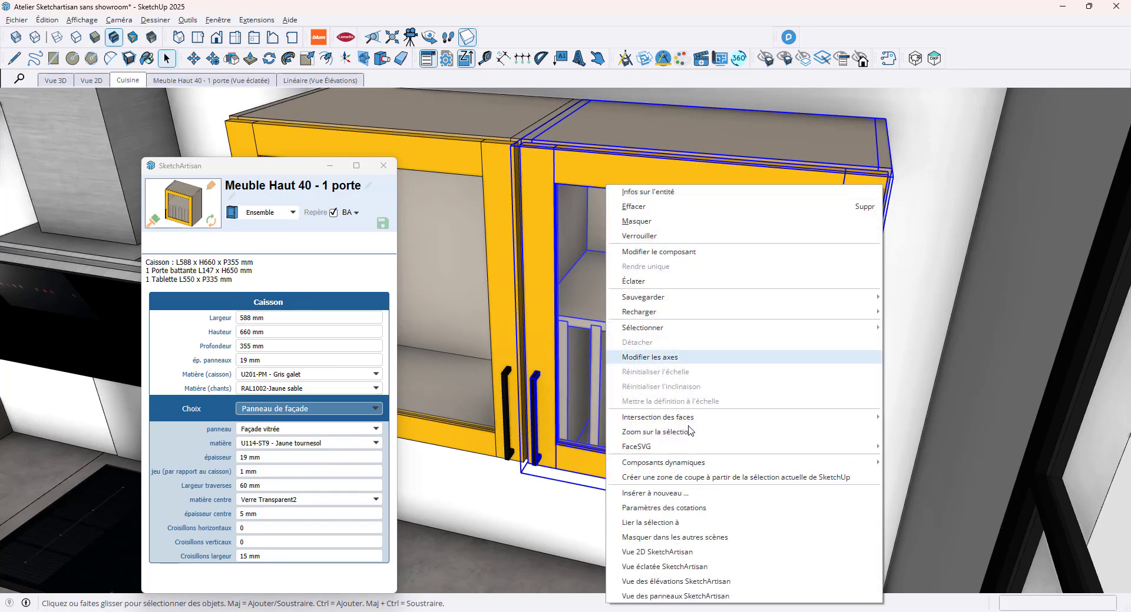
pyautogui.click(679, 568)
pyautogui.rightClick(716, 238)
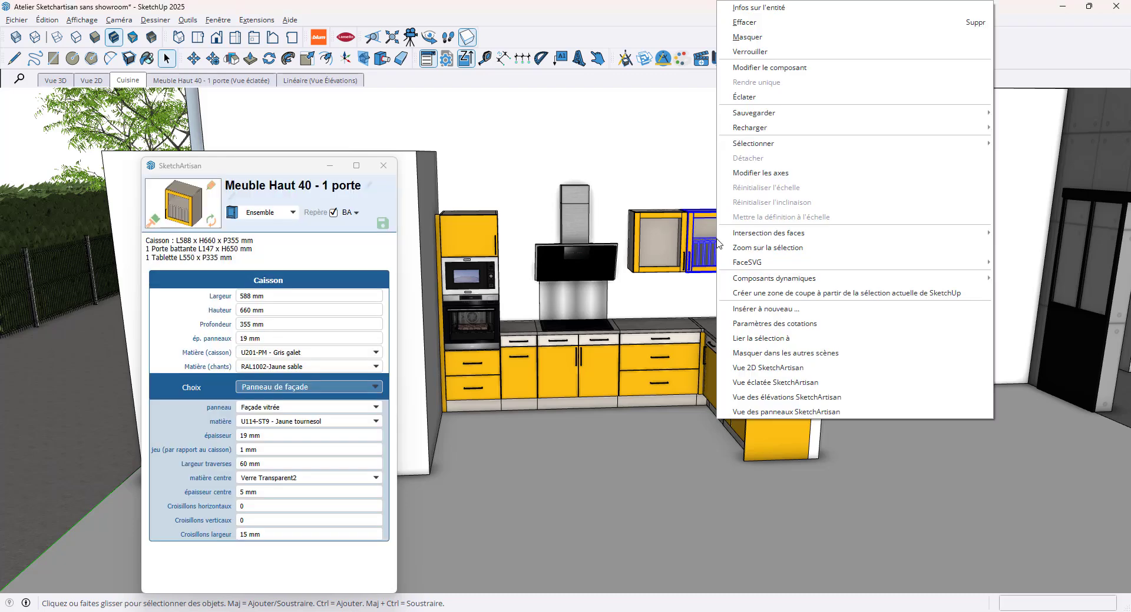
pyautogui.click(788, 384)
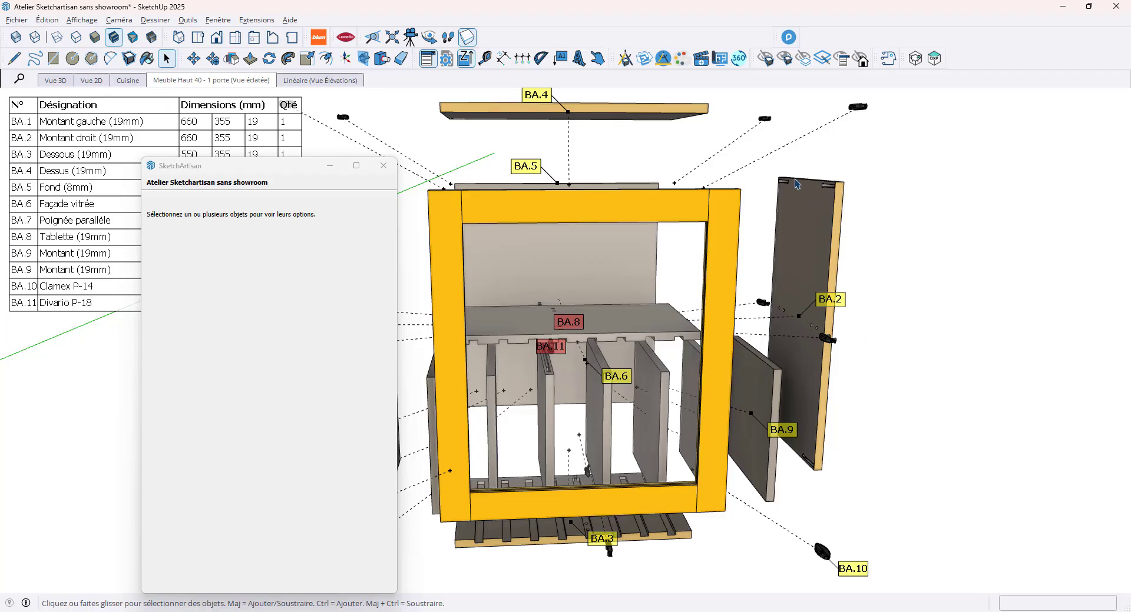
# - Examine the Clamex P-14 machining in the side panels and top panel of the exploded wall cabinet
pyautogui.scroll(5, 795, 183)
pyautogui.moveTo(788, 200); pyautogui.dragTo(902, 218, button='middle')
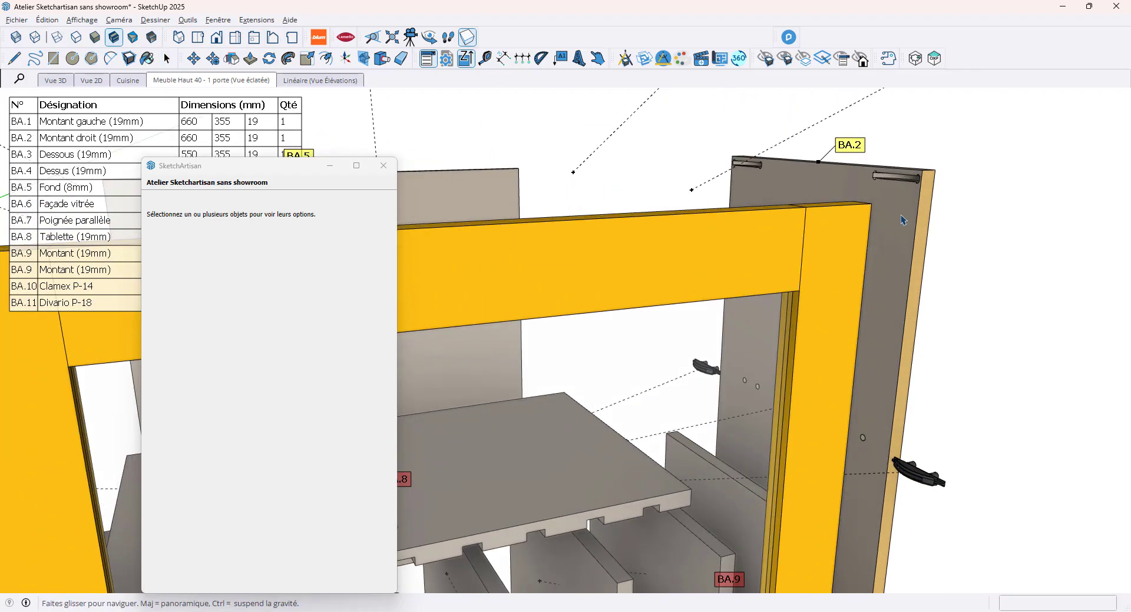
pyautogui.scroll(-8, 859, 254)
pyautogui.press('space')
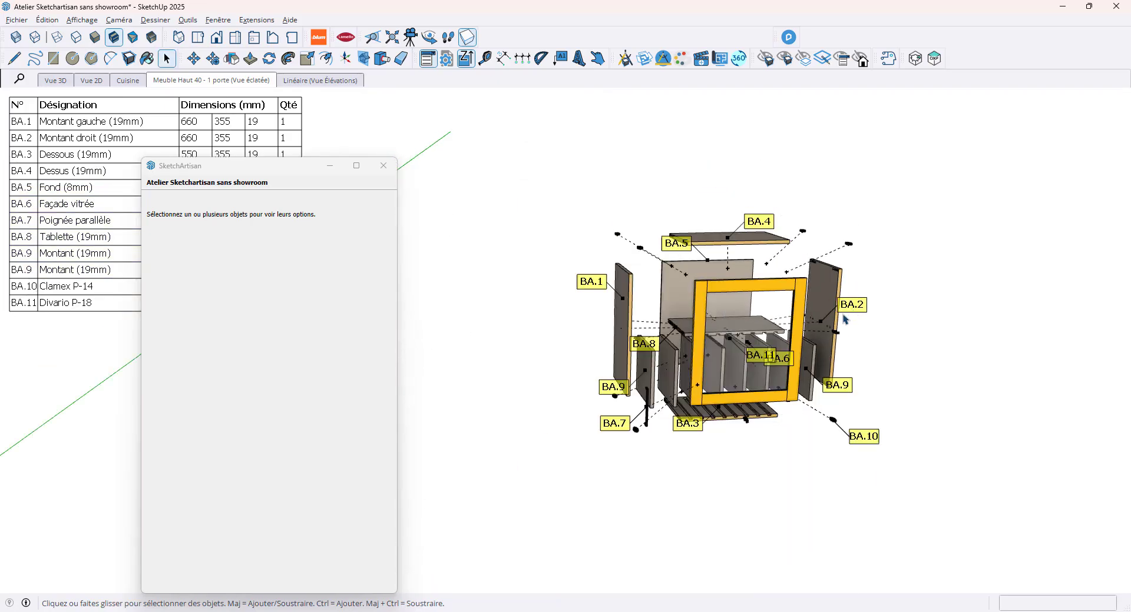
pyautogui.scroll(-2, 845, 318)
pyautogui.moveTo(838, 290); pyautogui.dragTo(750, 127, button='middle')
pyautogui.scroll(-2, 759, 130)
pyautogui.scroll(1, 787, 234)
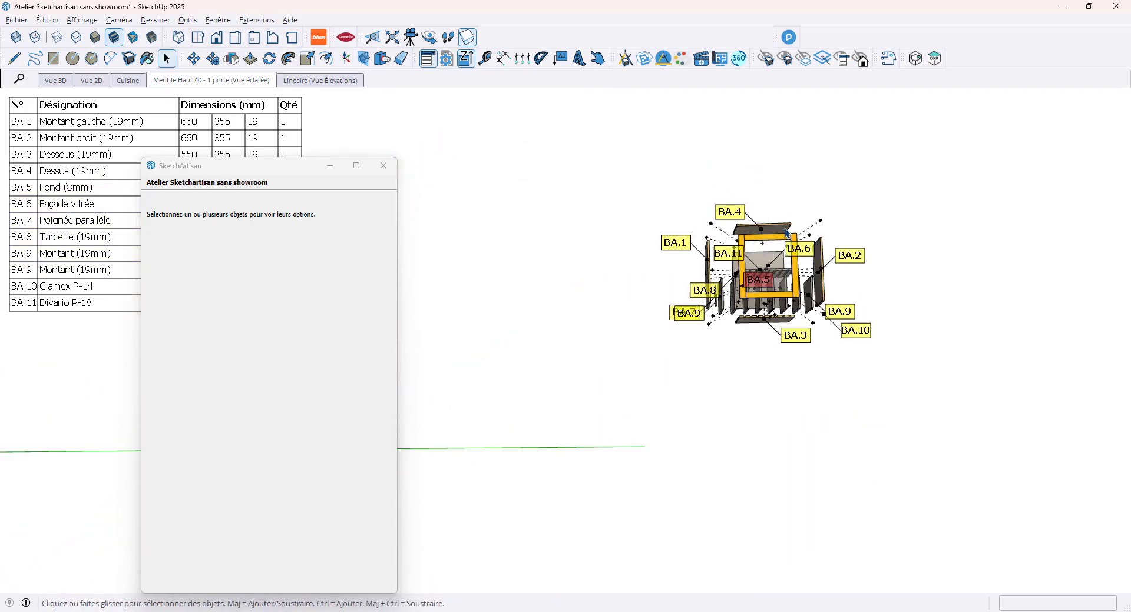
pyautogui.scroll(8, 787, 233)
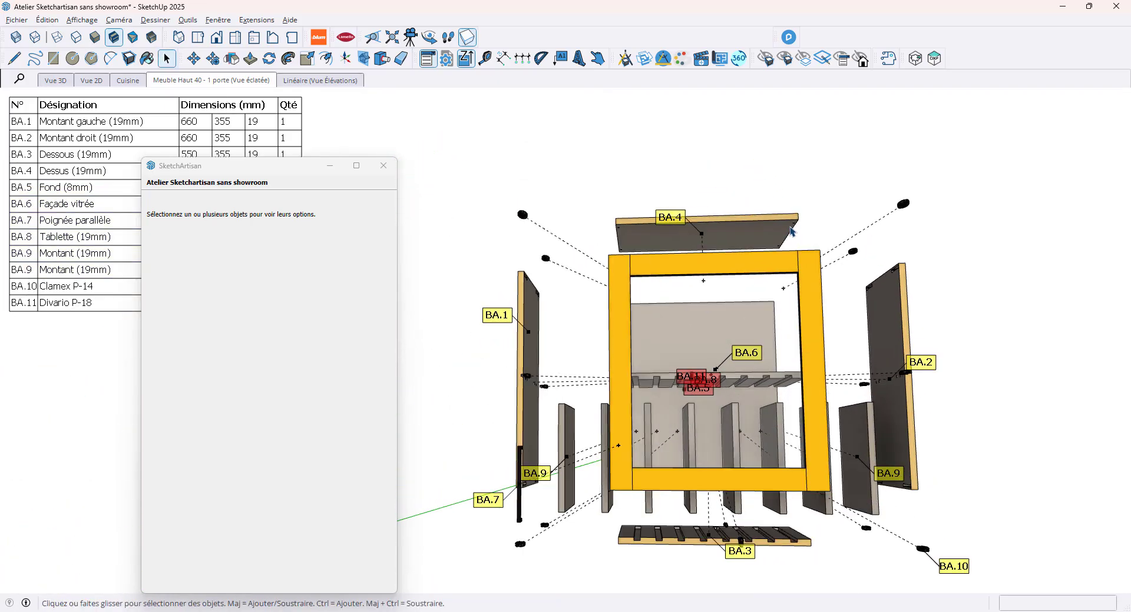
pyautogui.scroll(6, 791, 231)
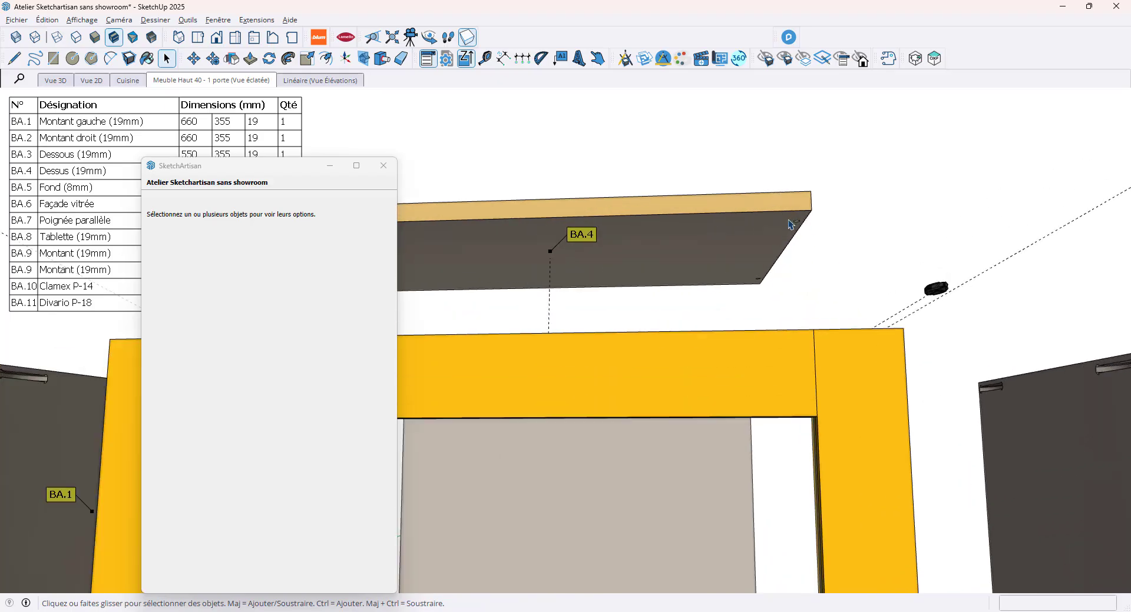
pyautogui.scroll(-8, 768, 224)
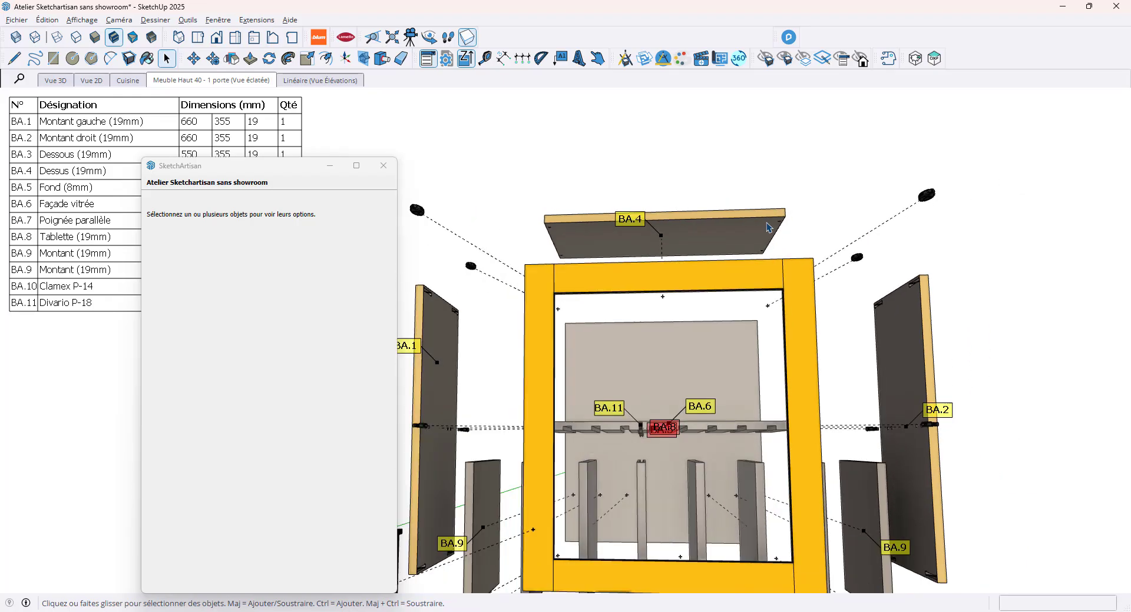
# - Examine the Divario P-18 machining at the shelf's end, then uncover the parts table to read the connector entries
pyautogui.moveTo(671, 377); pyautogui.dragTo(716, 324, button='middle')
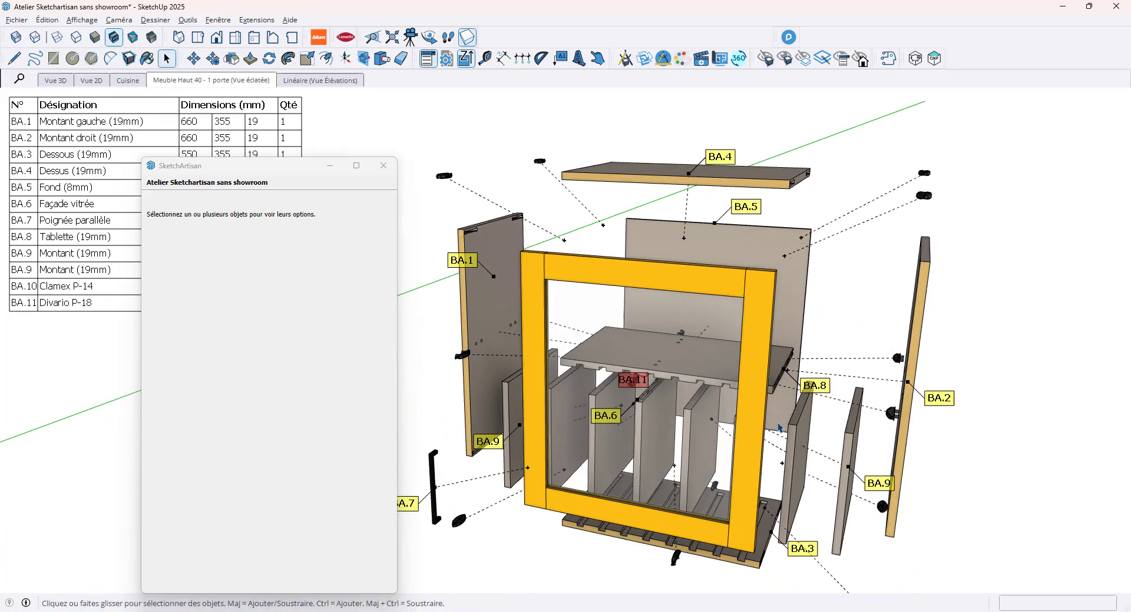
pyautogui.scroll(6, 780, 419)
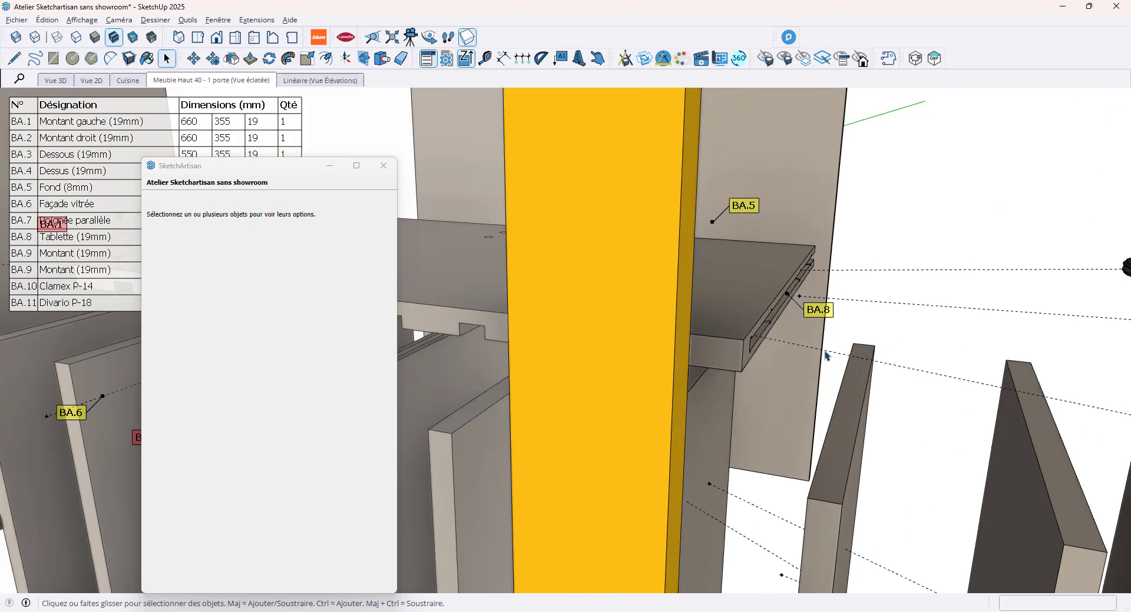
pyautogui.moveTo(827, 356); pyautogui.dragTo(607, 366, button='middle')
pyautogui.moveTo(664, 331); pyautogui.dragTo(659, 268, button='middle')
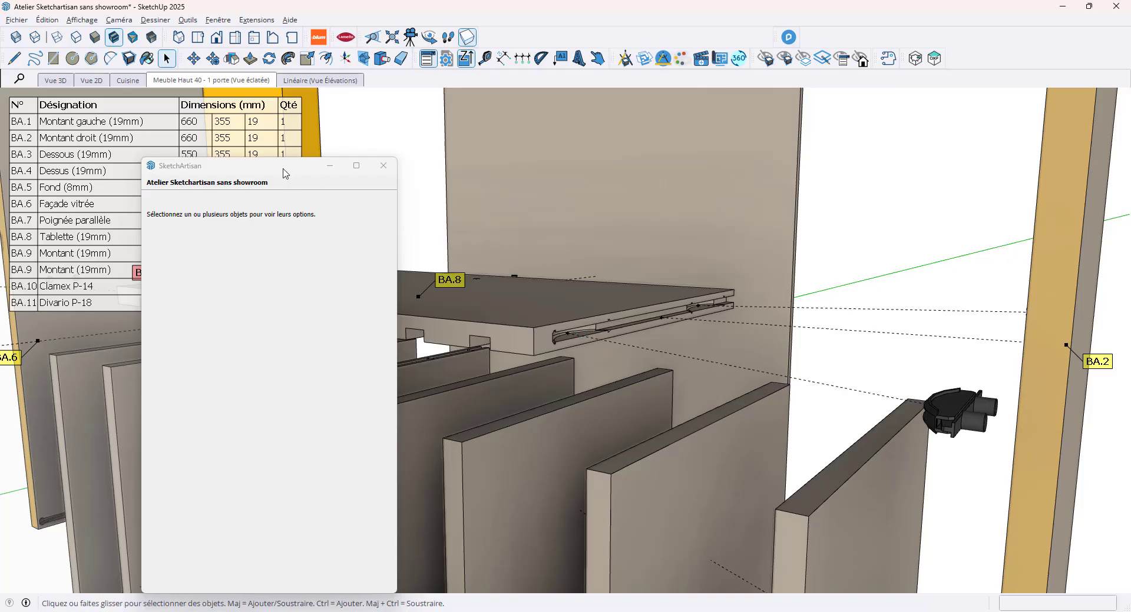
pyautogui.moveTo(285, 174); pyautogui.dragTo(576, 163)
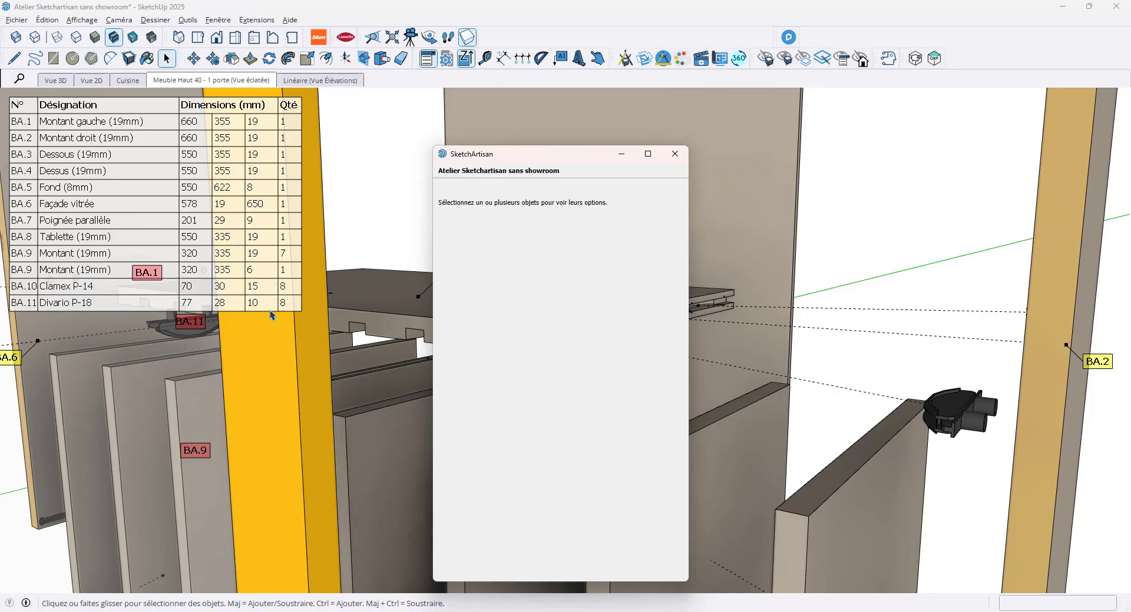
# - Return to the Cuisine scene and open the Blum configurator, arranging the dialogs clear of each other
pyautogui.click(133, 83)
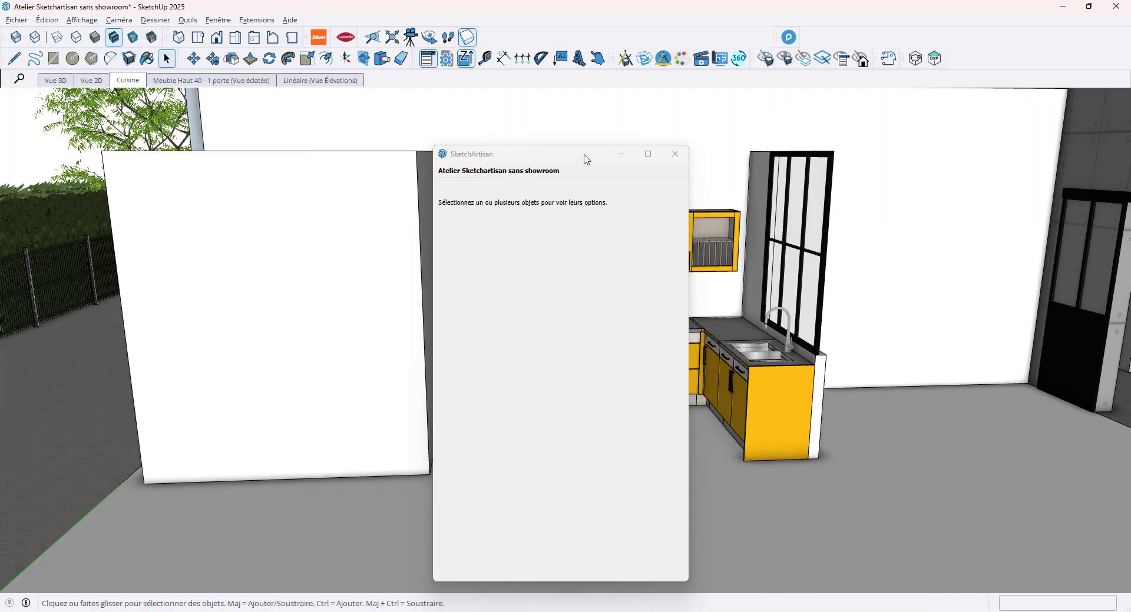
pyautogui.moveTo(586, 159)
pyautogui.mouseDown()
pyautogui.moveTo(256, 136)
pyautogui.moveTo(246, 123)
pyautogui.mouseUp()
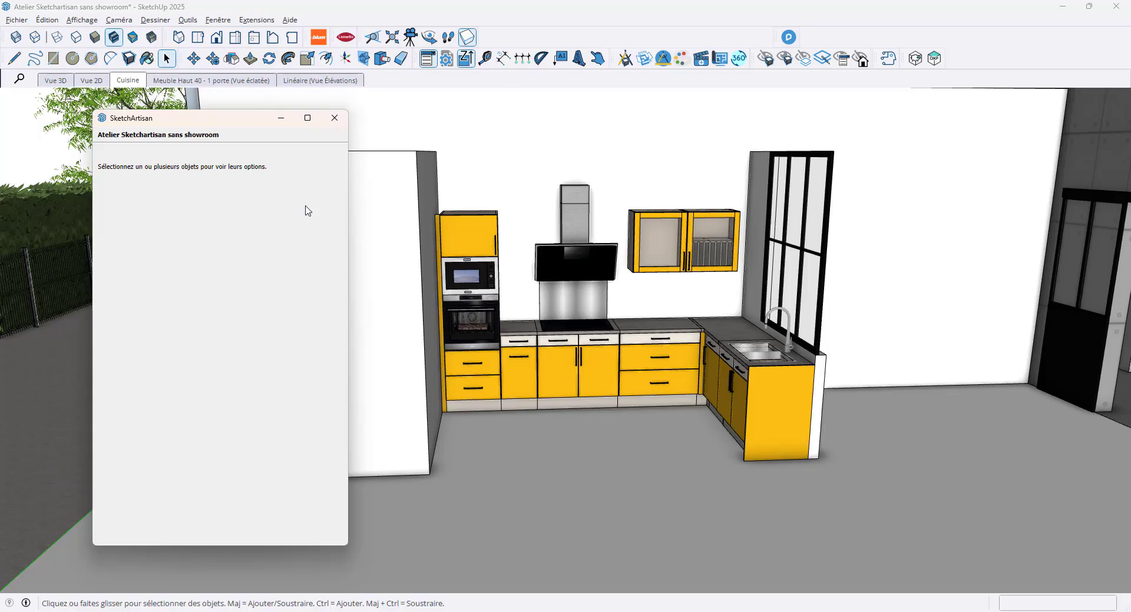
pyautogui.click(319, 37)
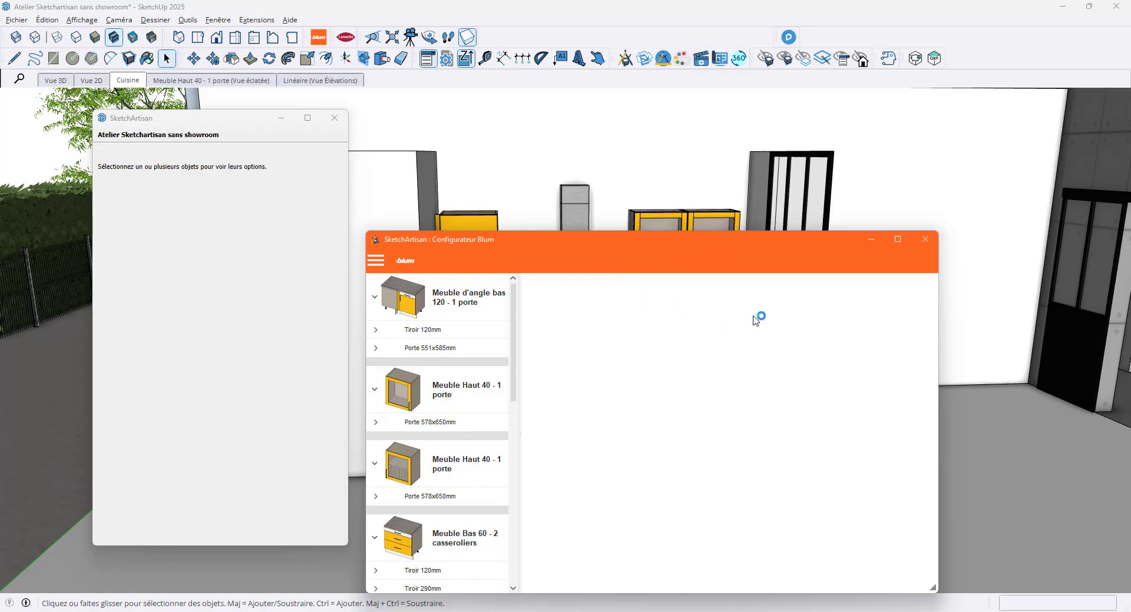
pyautogui.moveTo(707, 245); pyautogui.dragTo(731, 86)
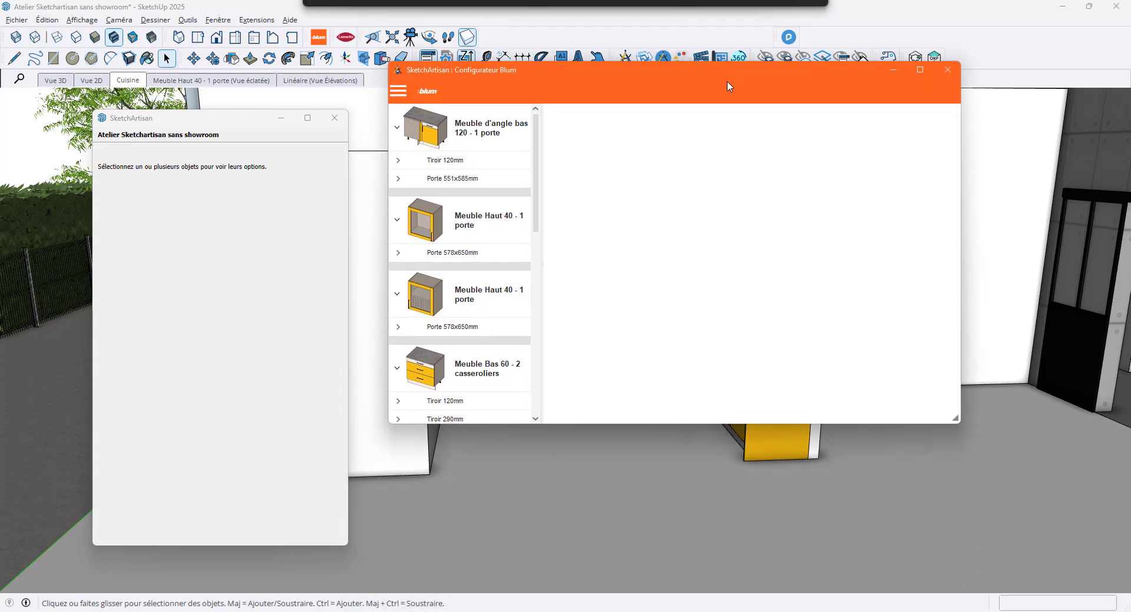
# - Assign the Blum LEGRABOX box system to the two 275 mm drawers of the oven column
pyautogui.scroll(-1, 538, 223)
pyautogui.moveTo(538, 222); pyautogui.dragTo(535, 383)
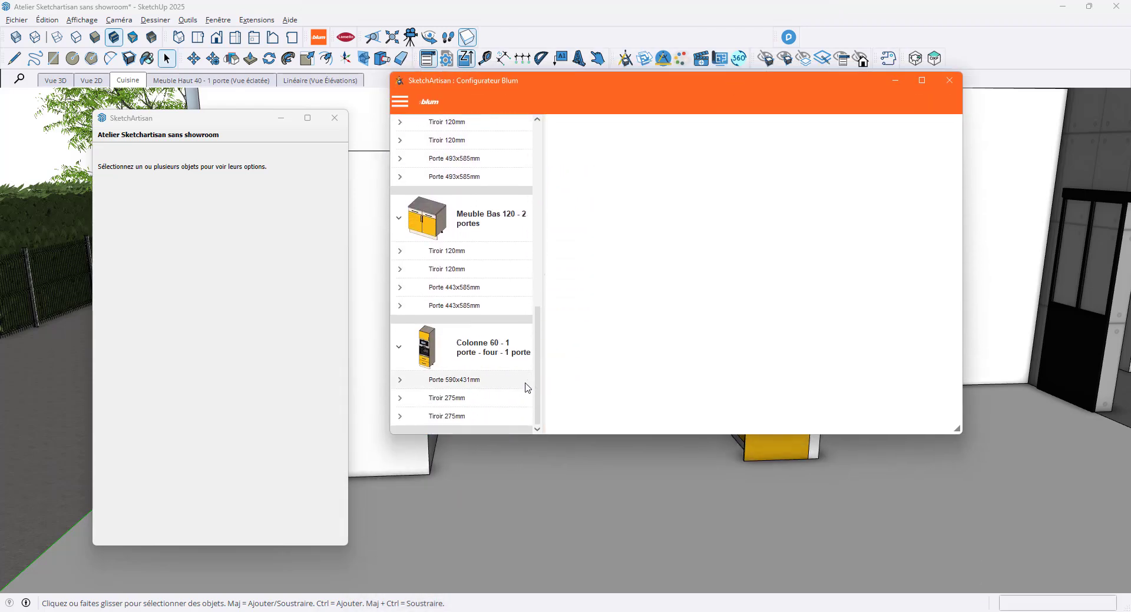
pyautogui.click(493, 418)
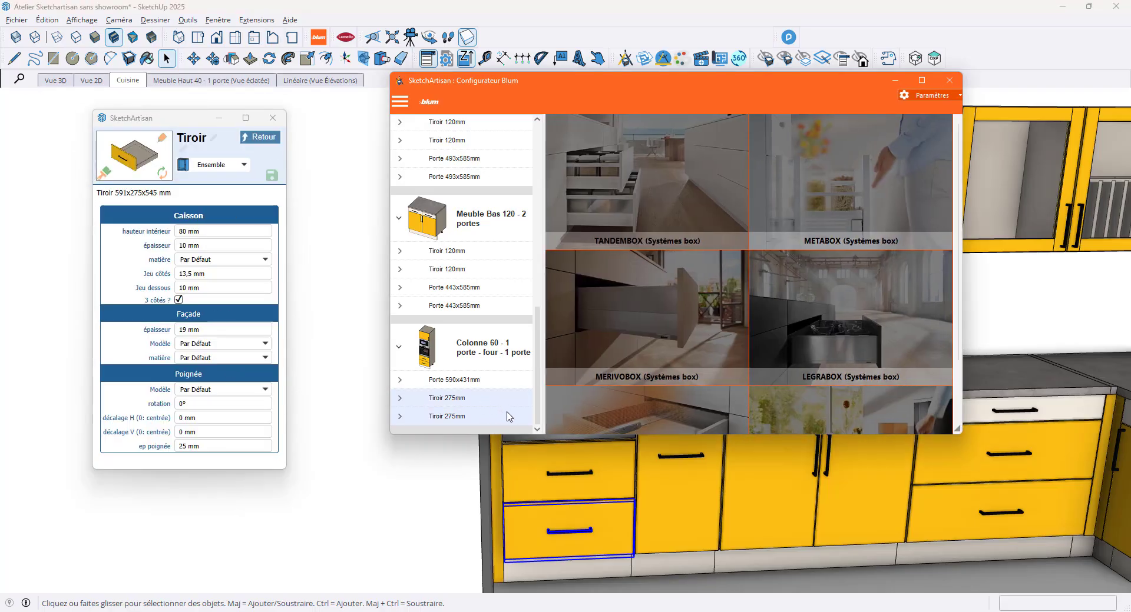
pyautogui.scroll(-2, 824, 336)
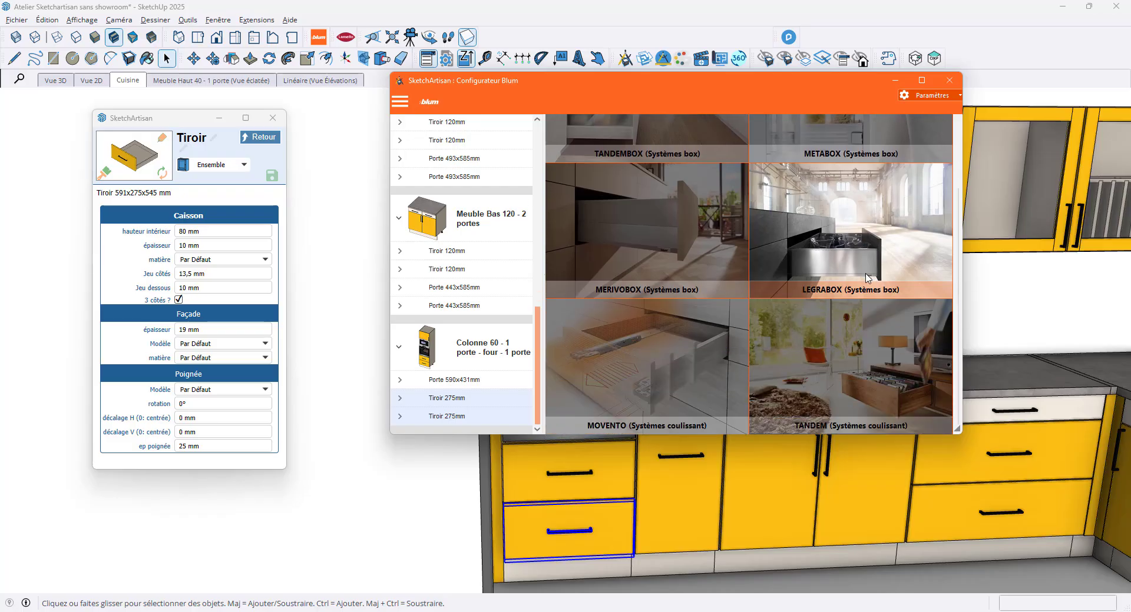
pyautogui.click(863, 244)
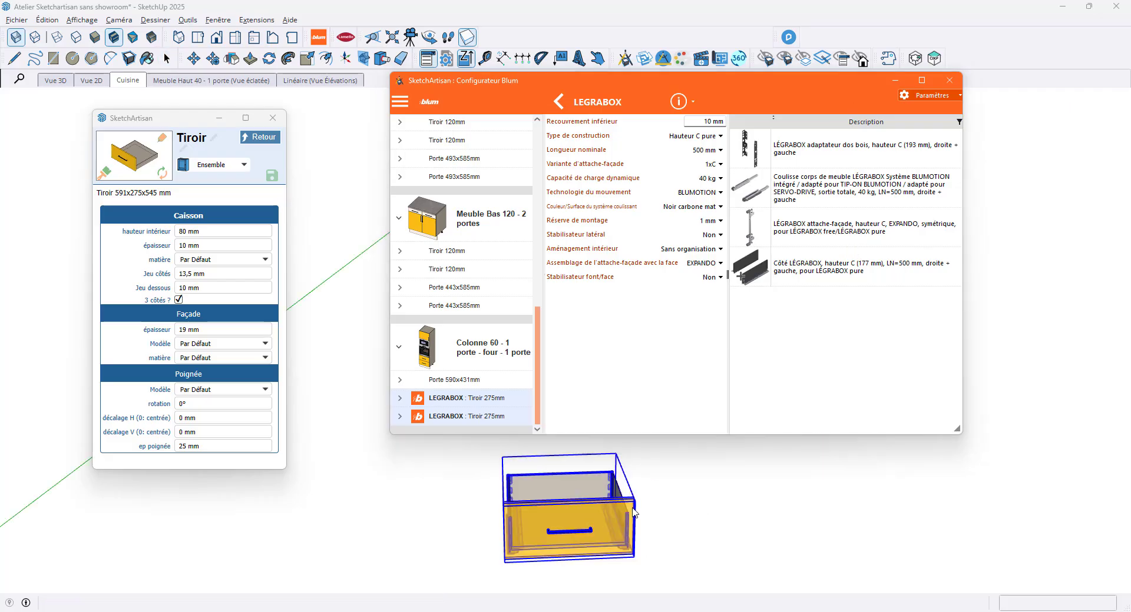
# - Set the oven column drawers' LEGRABOX construction type to Hauteur M and the nominal length to 450 mm
pyautogui.moveTo(633, 509); pyautogui.dragTo(413, 495, button='middle')
pyautogui.scroll(3, 577, 551)
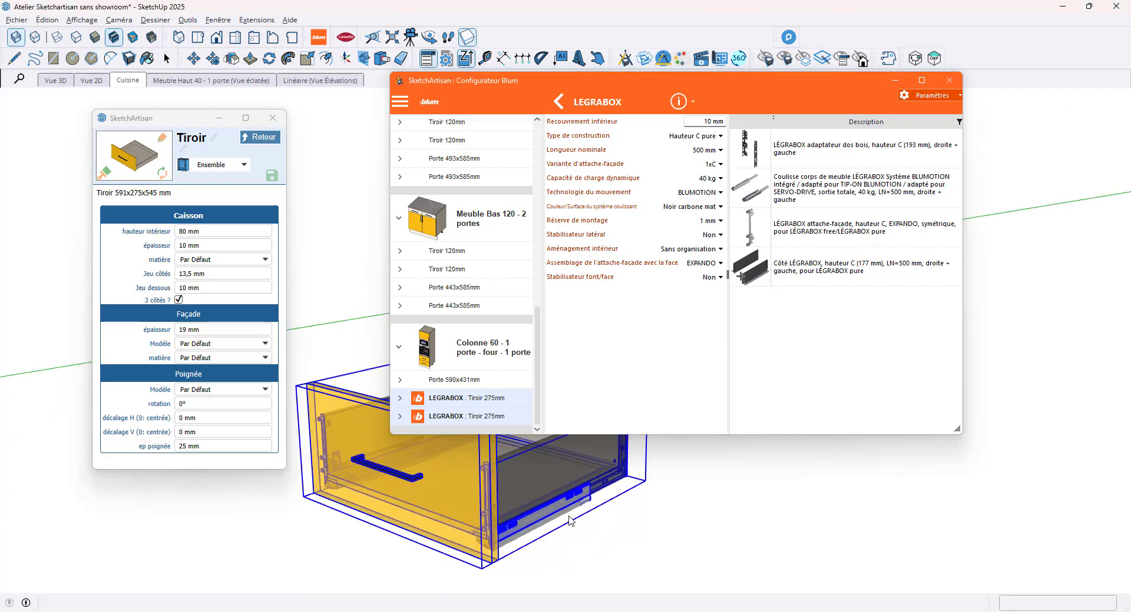
pyautogui.scroll(1, 569, 517)
pyautogui.scroll(-1, 530, 522)
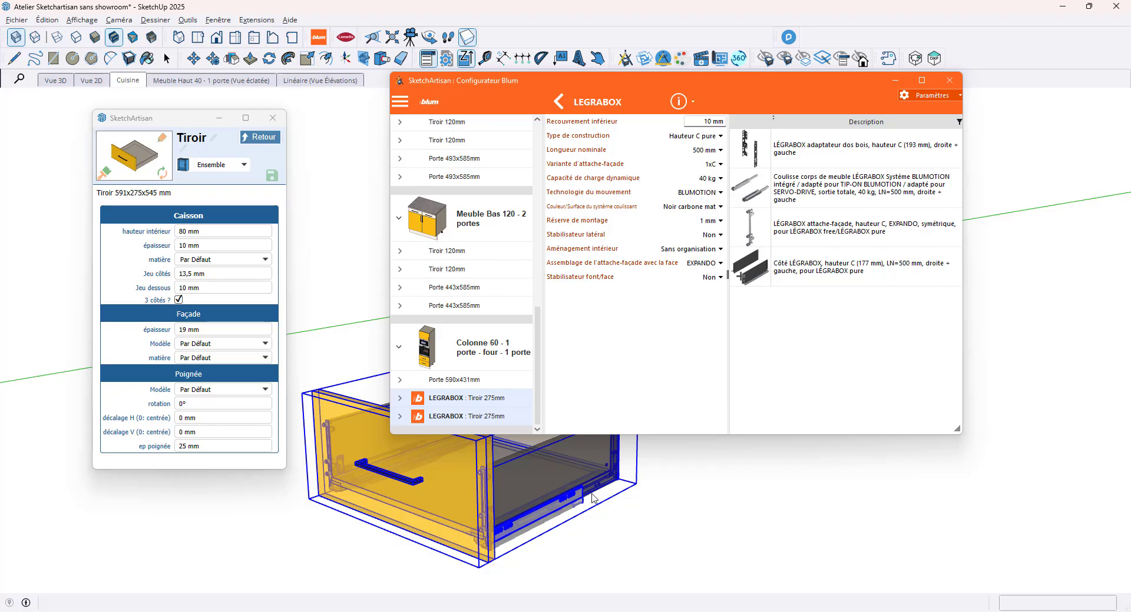
pyautogui.click(720, 137)
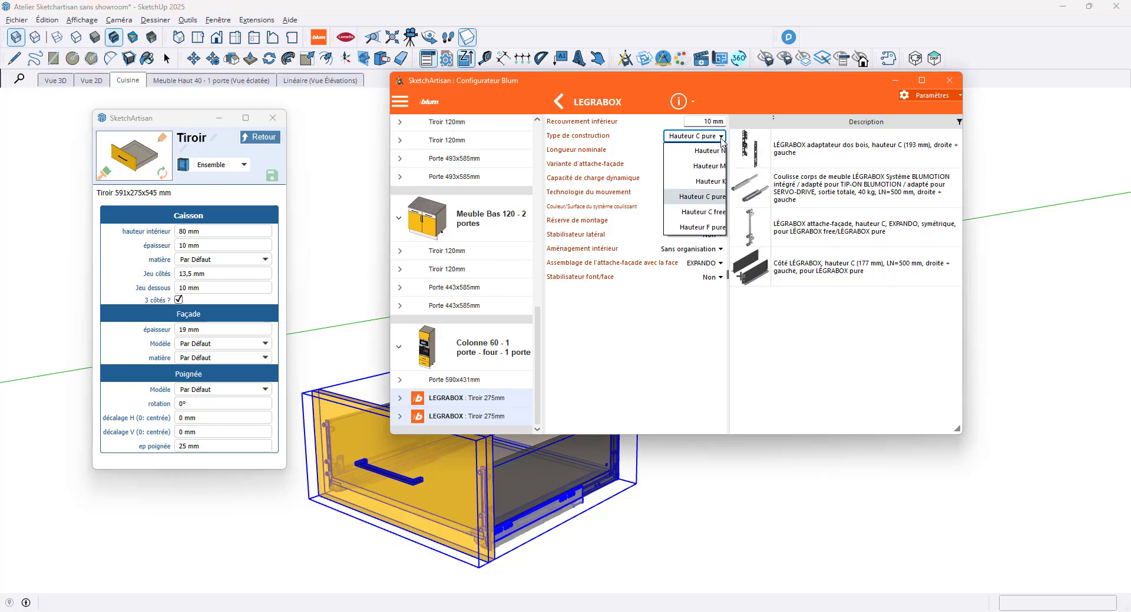
pyautogui.click(710, 163)
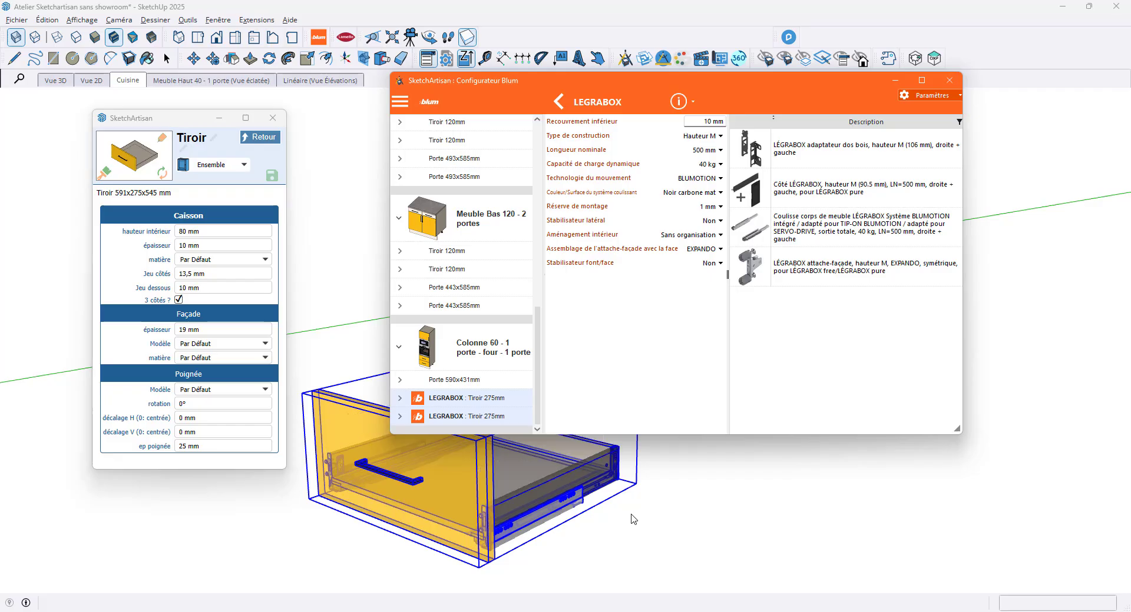
pyautogui.click(717, 151)
pyautogui.click(713, 181)
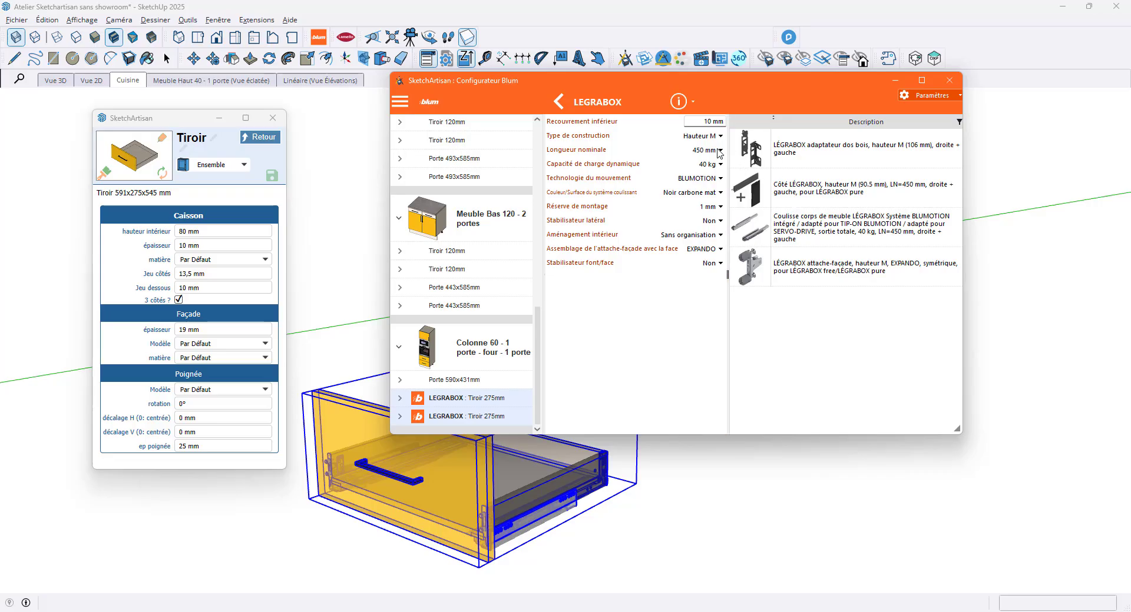
# - Set the LEGRABOX construction type of the two drawers to Hauteur C pure
pyautogui.moveTo(670, 103)
pyautogui.click(720, 136)
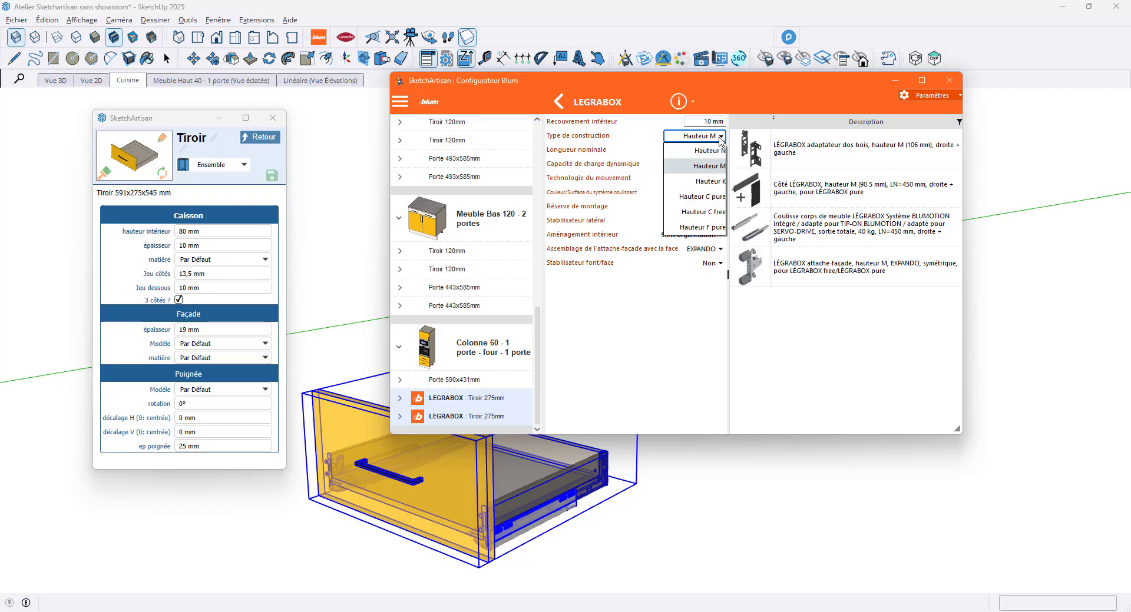
pyautogui.click(706, 198)
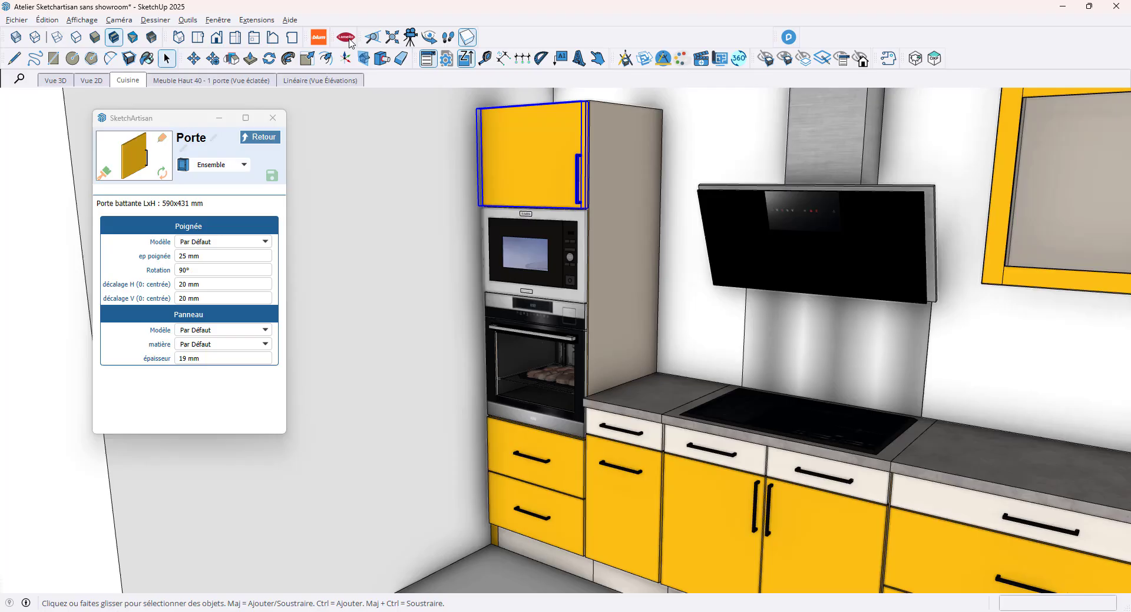
# - Open the Lamello configurator and assign P-System Clamex P-14 connectors to the oven column's bottom and top panel joints
pyautogui.click(347, 38)
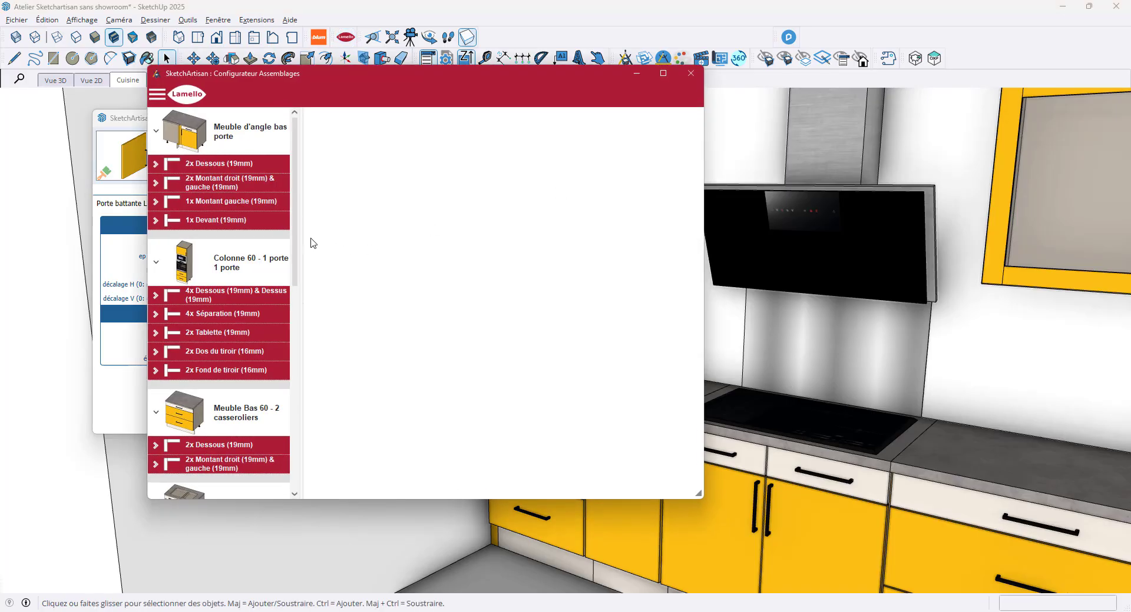
pyautogui.click(161, 302)
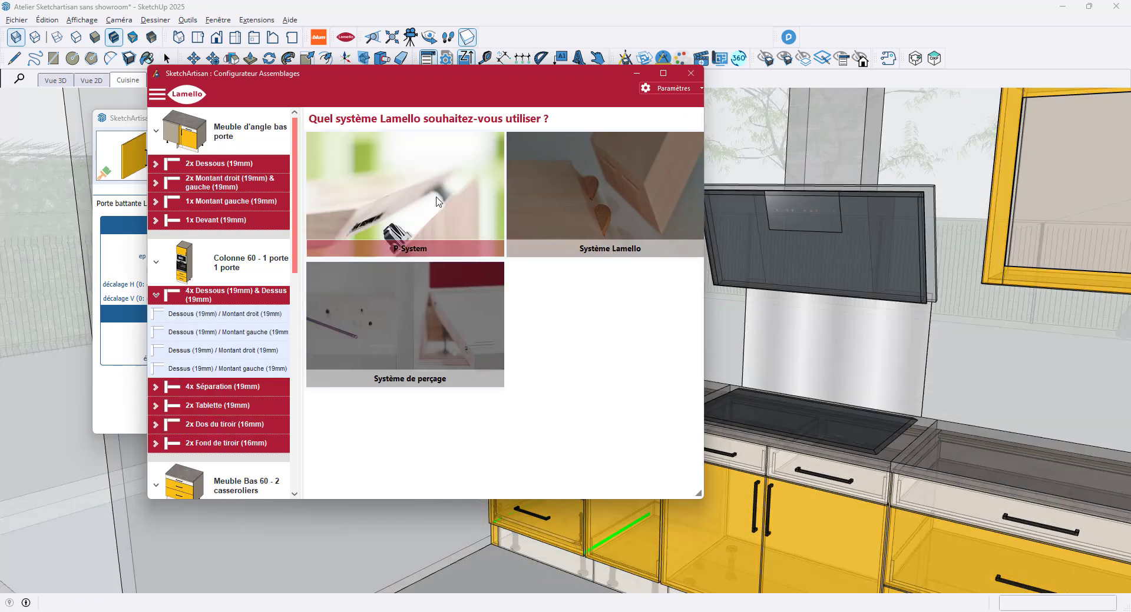
pyautogui.click(434, 207)
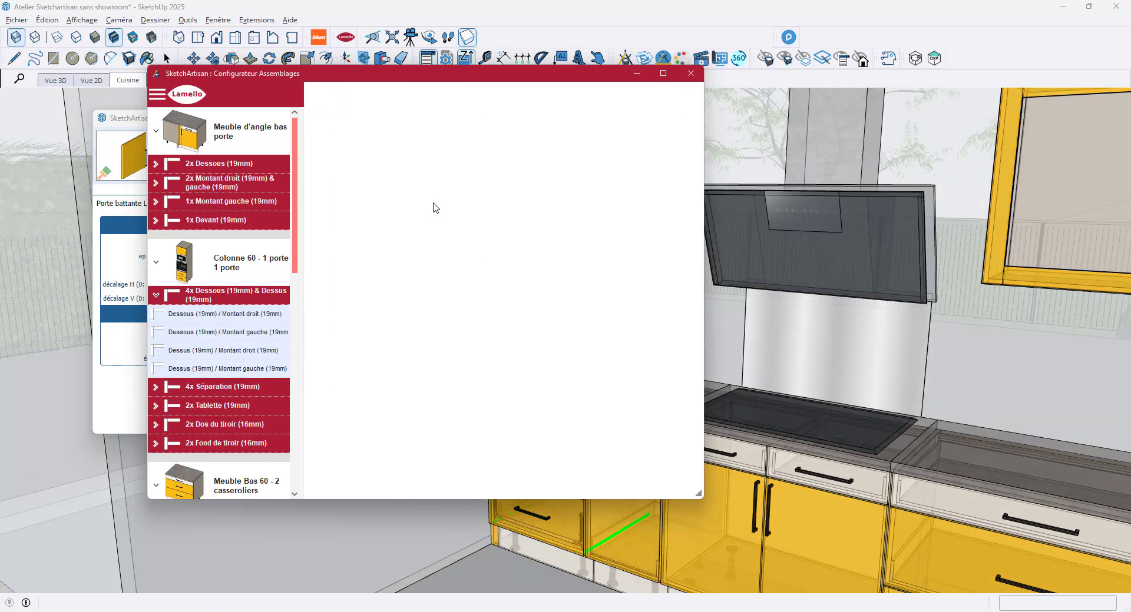
pyautogui.click(434, 207)
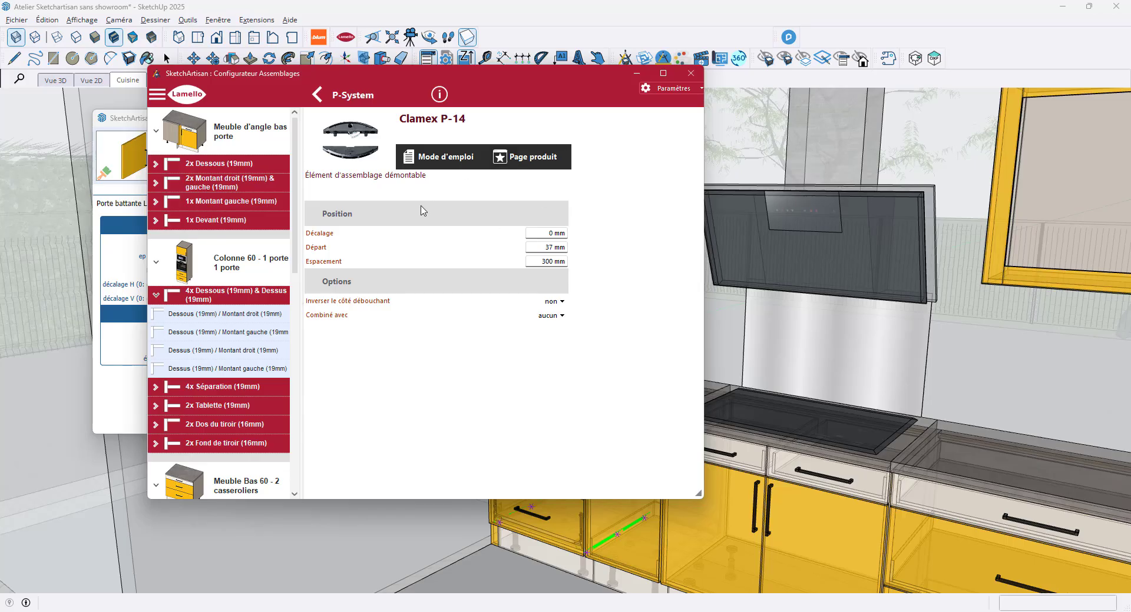
# - Assign P-System Divario P-18 connectors to the oven column's two Tablette joints and close the Lamello configurator
pyautogui.click(233, 413)
pyautogui.click(455, 231)
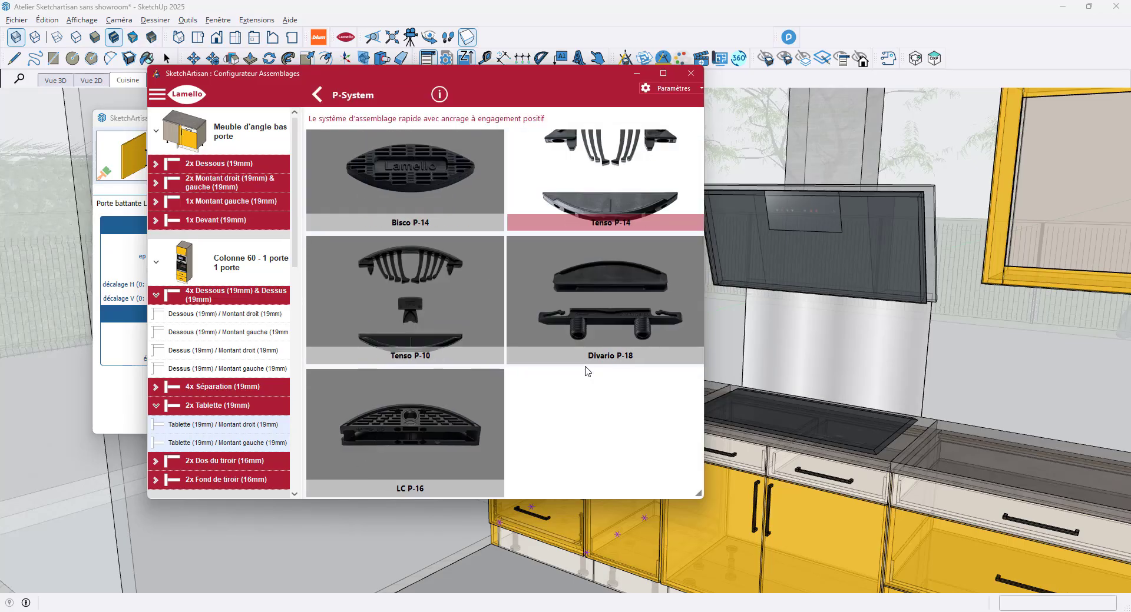
pyautogui.click(642, 354)
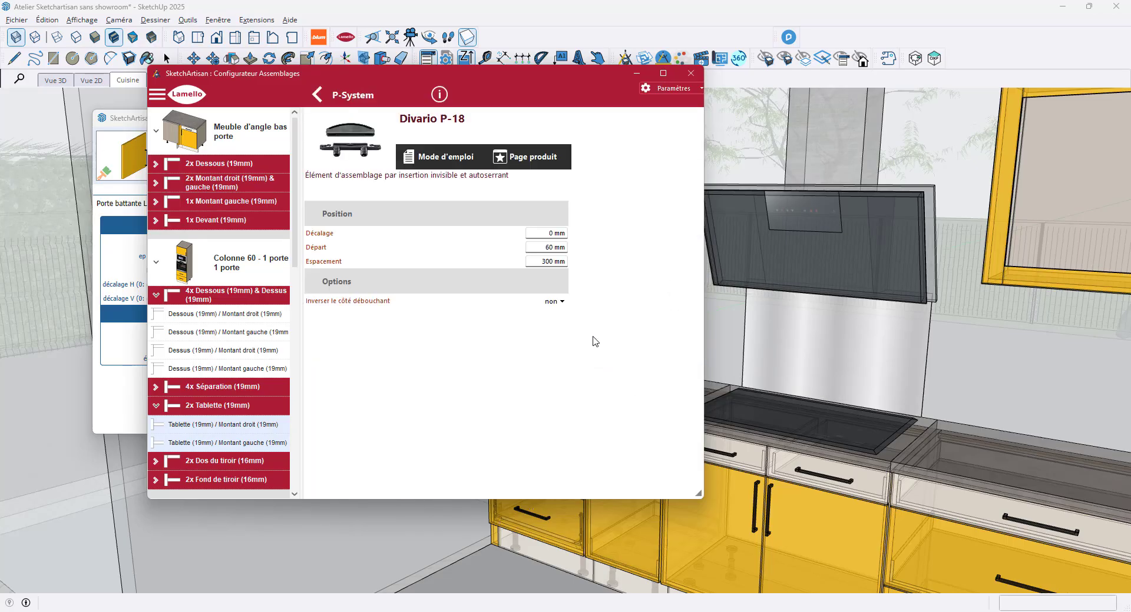
pyautogui.click(691, 73)
# - Machine all panels of the oven column using all of the column's own hardware and connector templates
pyautogui.moveTo(636, 324); pyautogui.dragTo(682, 329, button='middle')
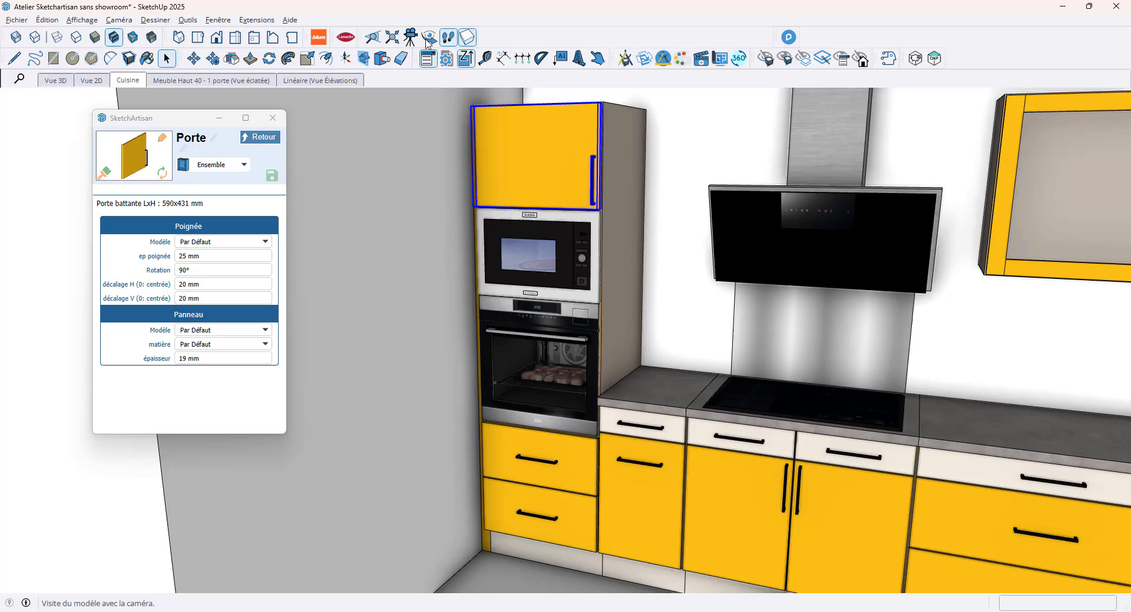
pyautogui.click(383, 61)
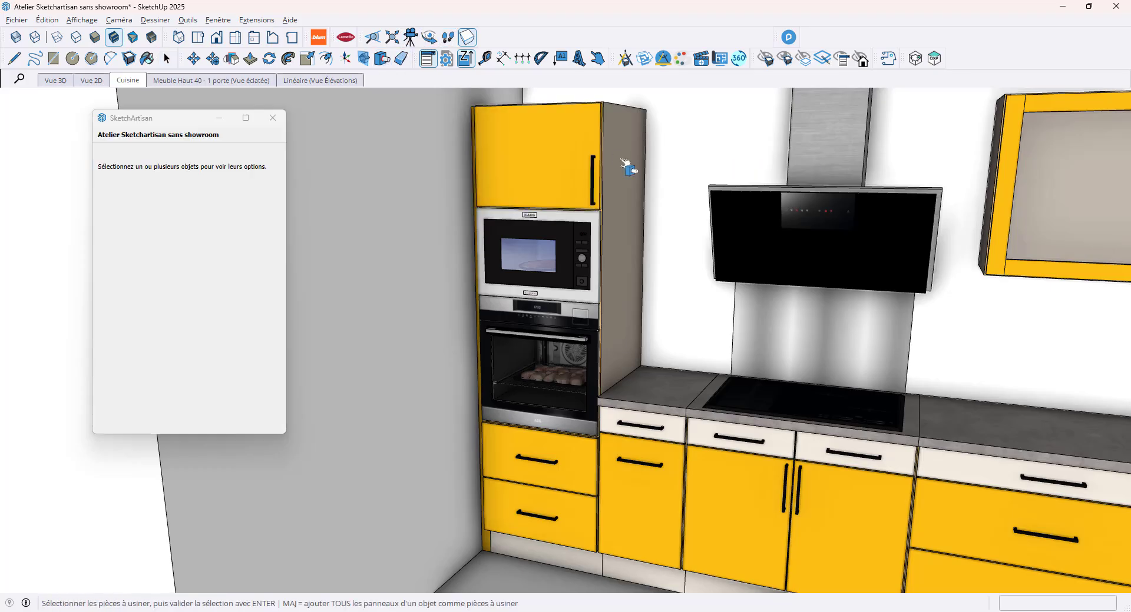
pyautogui.keyDown('shift'); pyautogui.click(623, 162); pyautogui.keyUp('shift')
pyautogui.press('Return')
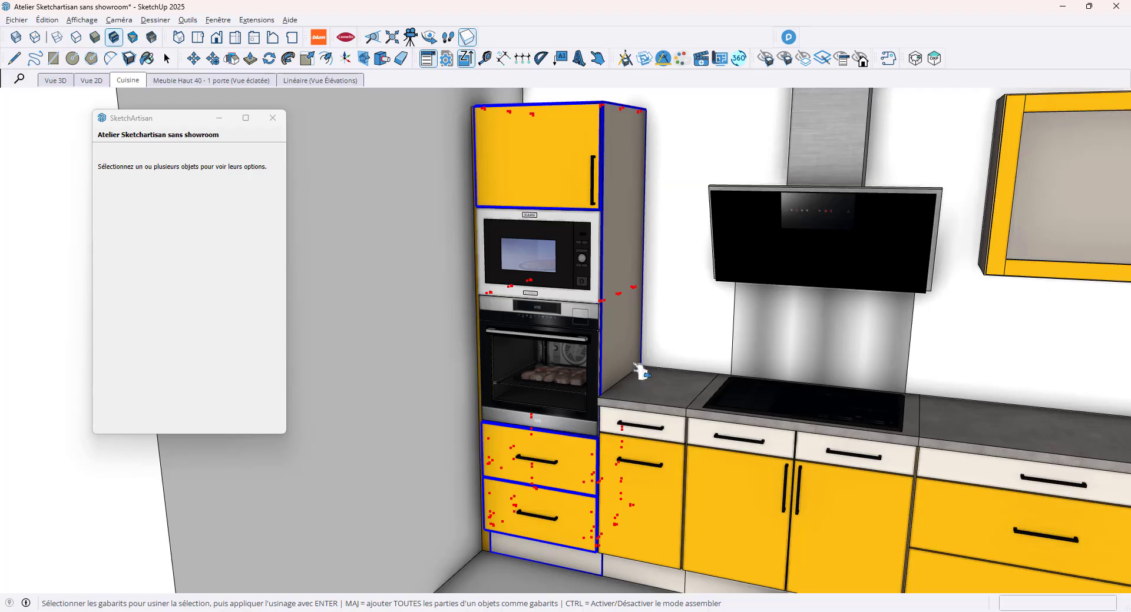
pyautogui.press('Return')
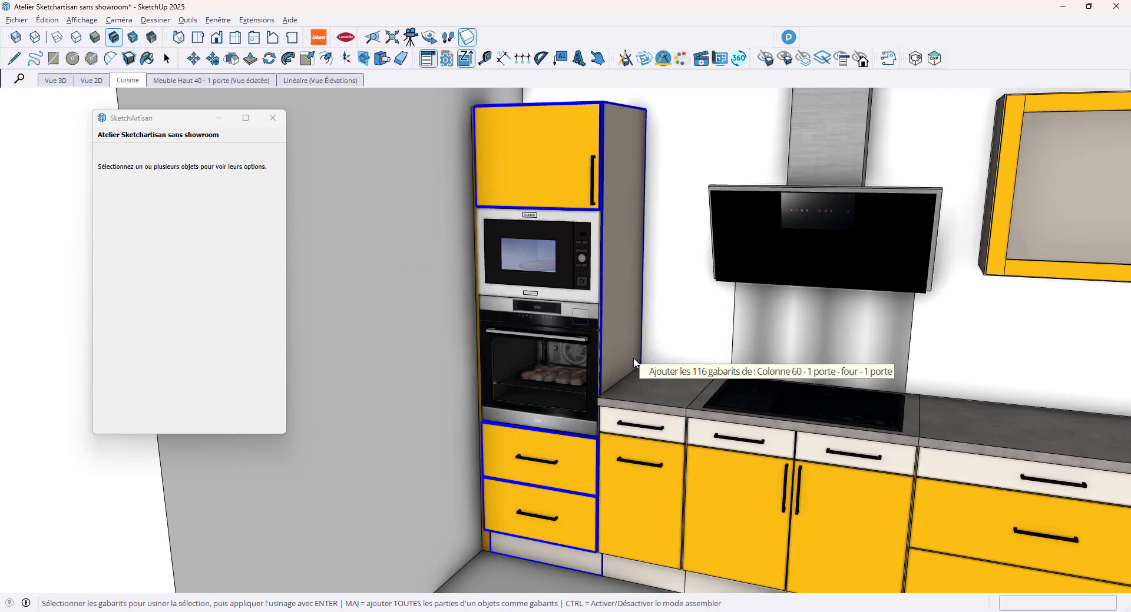
pyautogui.press('space')
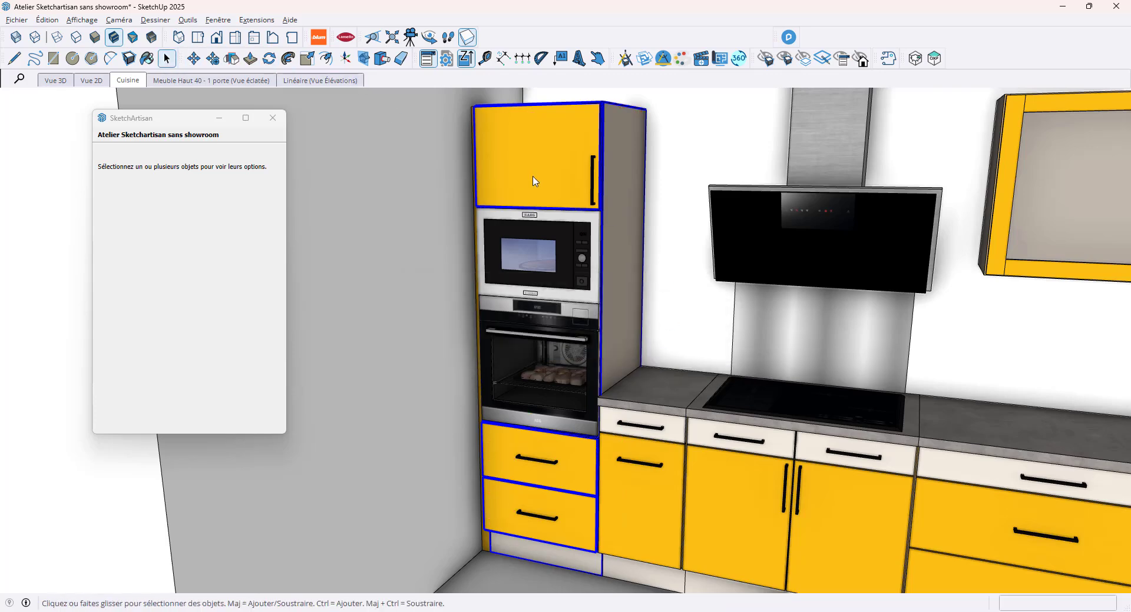
# - Create a SketchArtisan exploded view of the oven column
pyautogui.click(534, 181)
pyautogui.rightClick(558, 241)
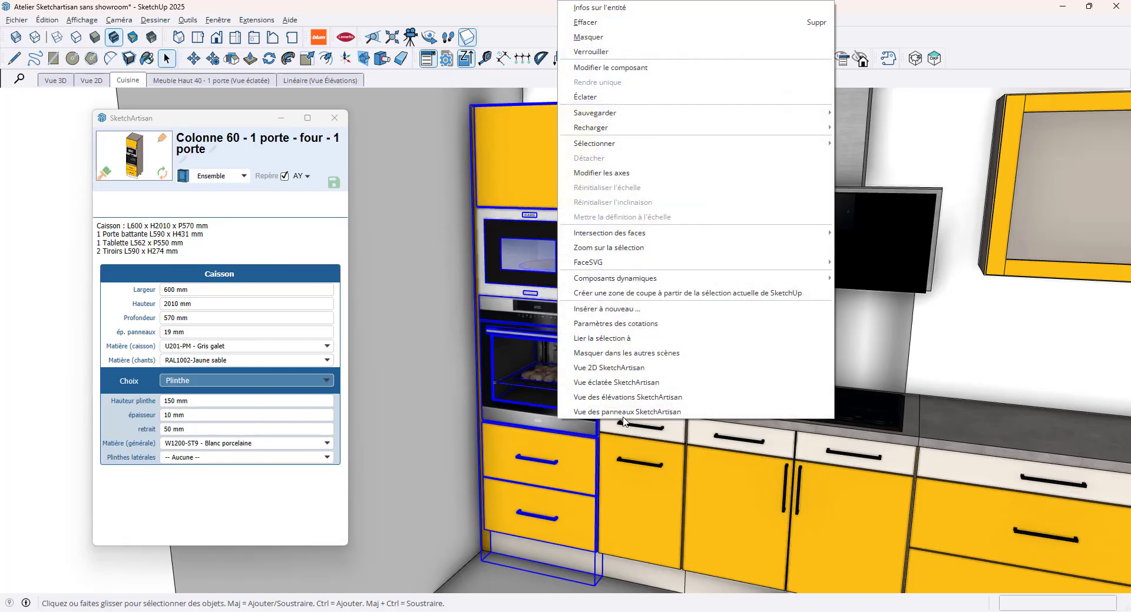
pyautogui.click(624, 383)
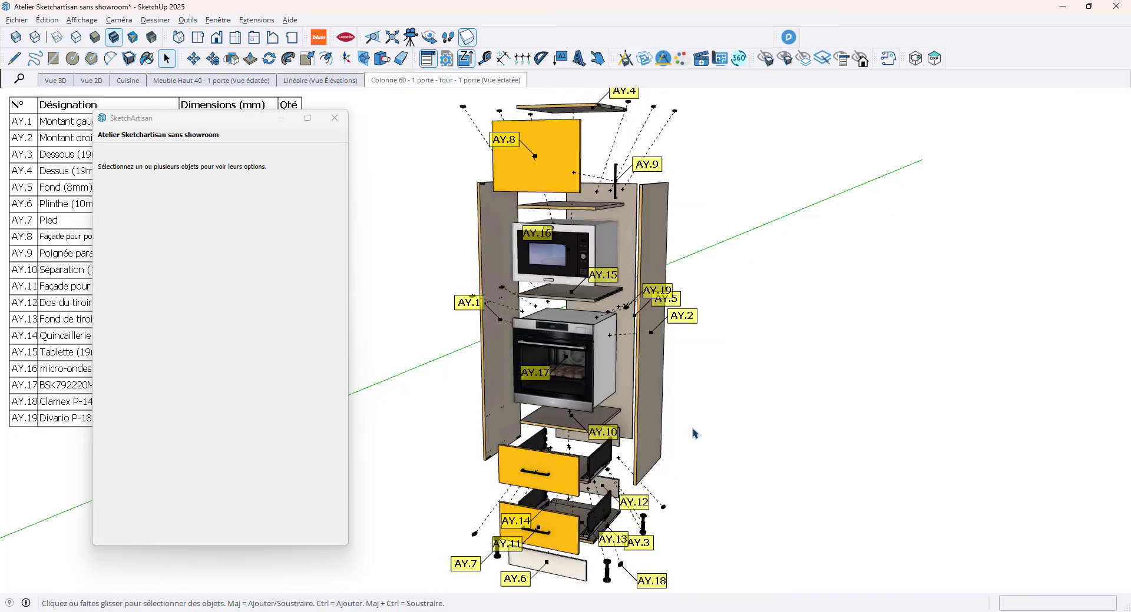
# - Examine the drawer-runner and connector machining in the exploded column's side panels and the Divario grooves in the shelf's end
pyautogui.scroll(5, 502, 469)
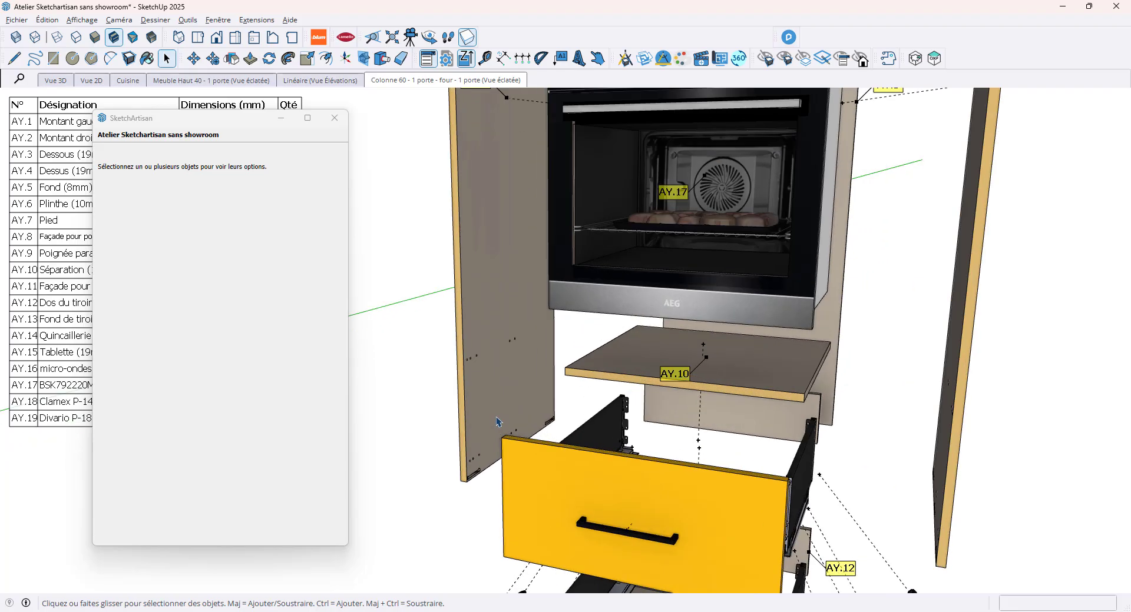
pyautogui.scroll(2, 507, 436)
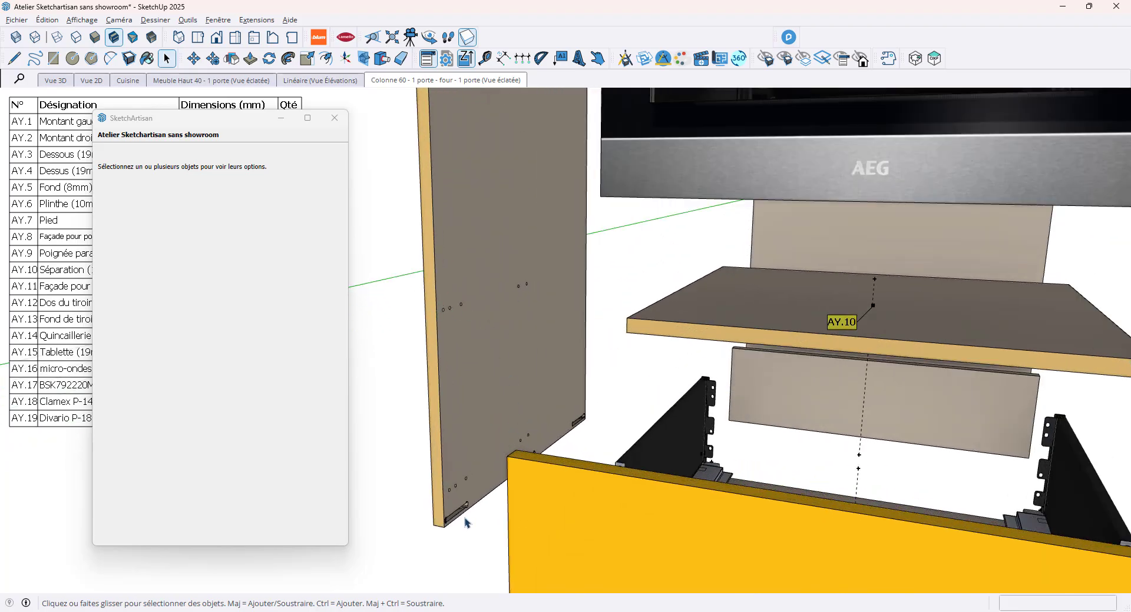
pyautogui.scroll(-2, 466, 521)
pyautogui.moveTo(566, 520); pyautogui.dragTo(621, 539, button='middle')
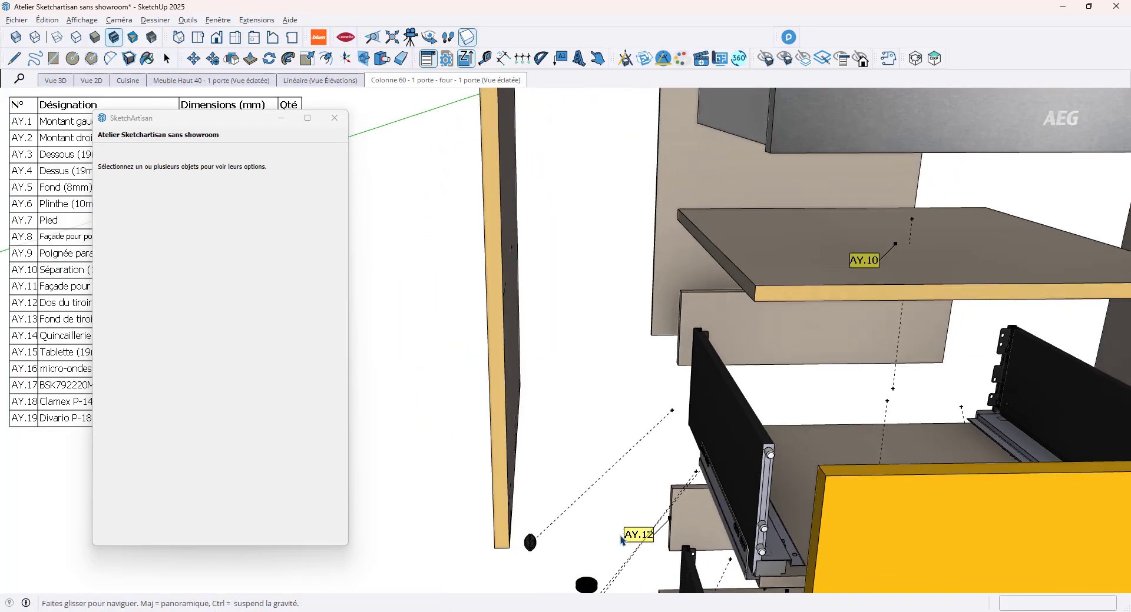
pyautogui.scroll(-6, 621, 539)
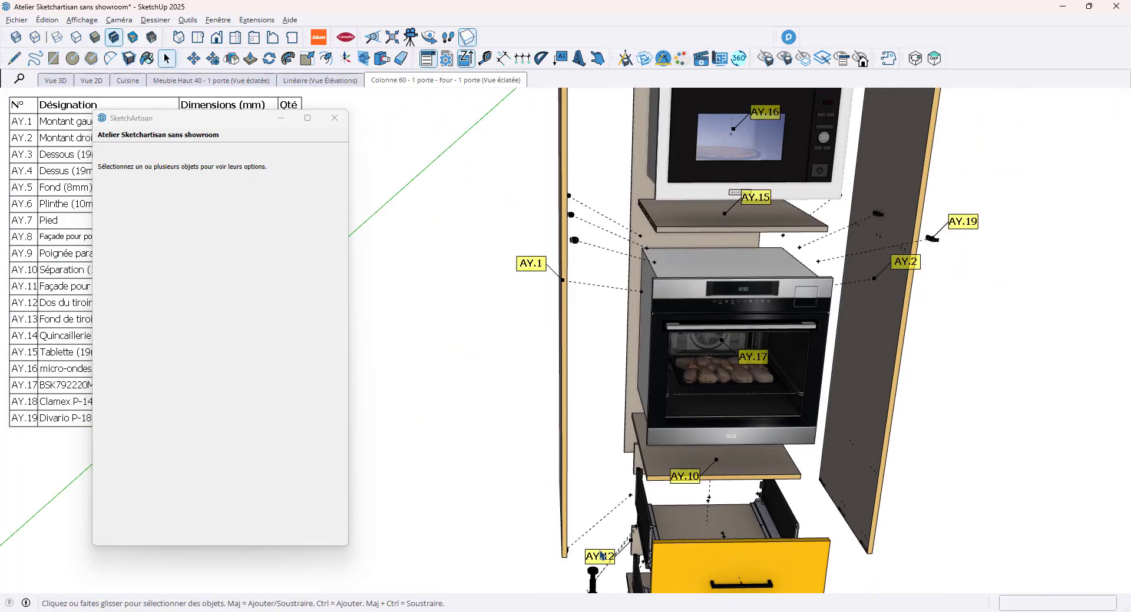
pyautogui.scroll(5, 693, 221)
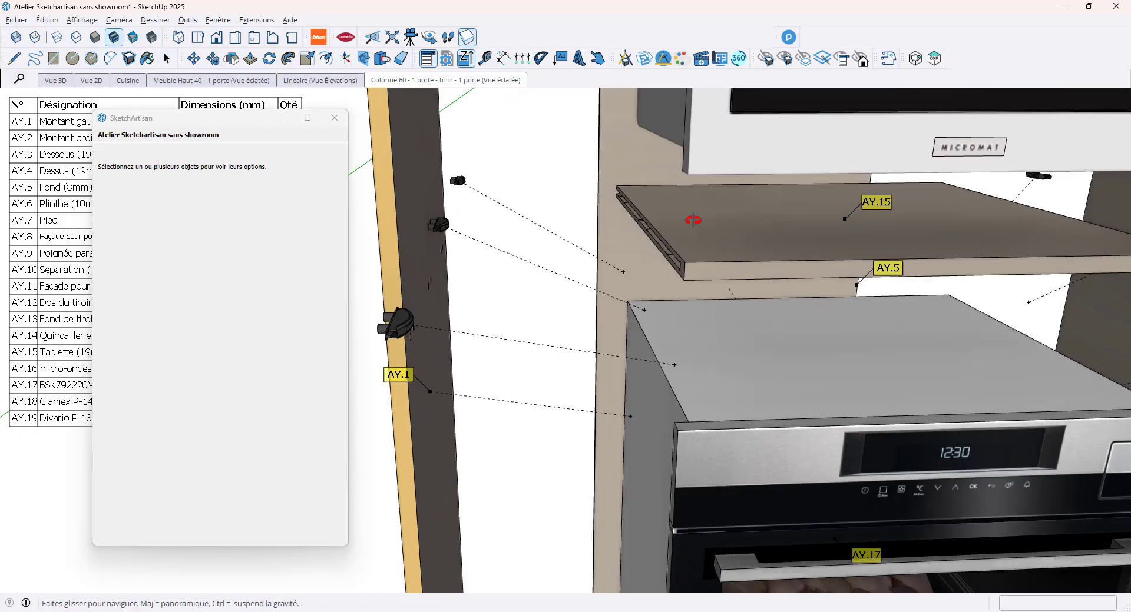
pyautogui.moveTo(693, 220); pyautogui.dragTo(728, 212, button='middle')
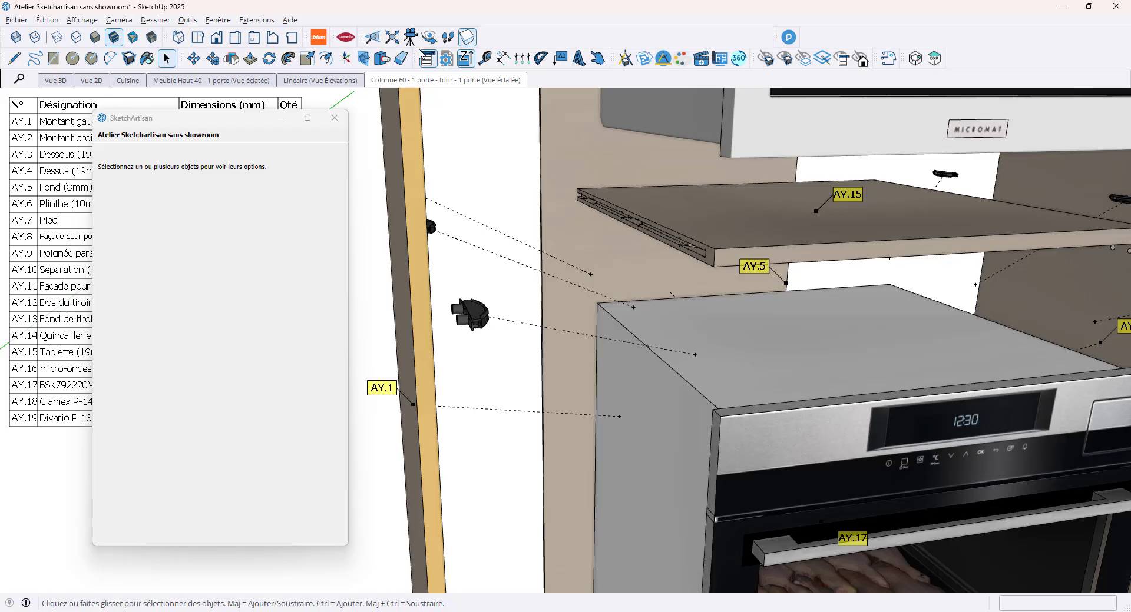
# - Return to the Cuisine scene and set the oven column's edge-banding material to EGGER U113-ST9 - Beige sable
pyautogui.click(136, 84)
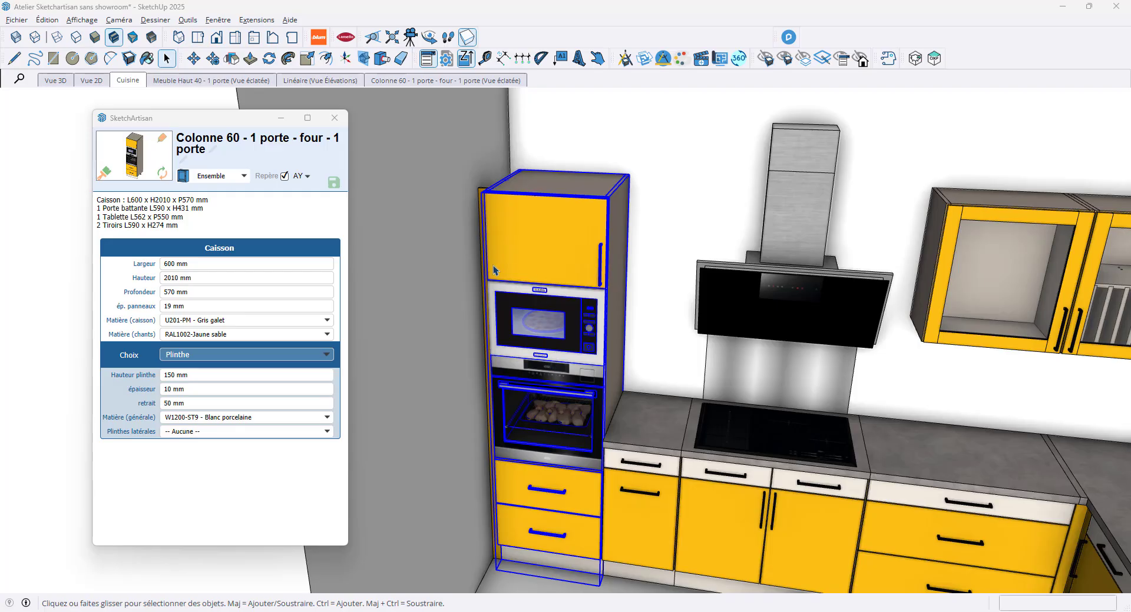
pyautogui.click(180, 335)
pyautogui.click(265, 342)
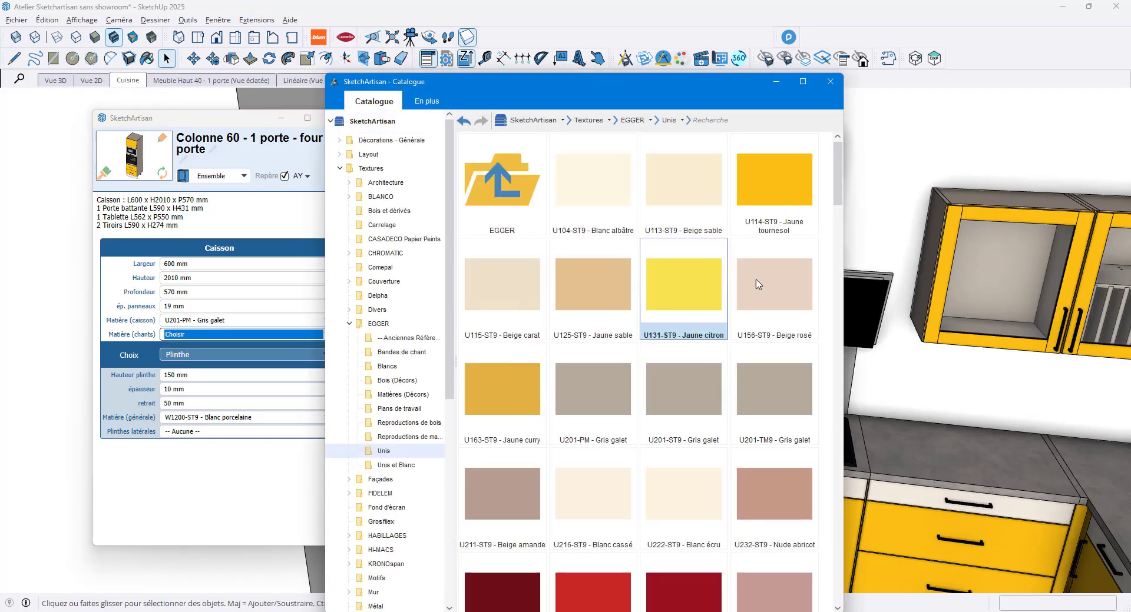
pyautogui.doubleClick(686, 201)
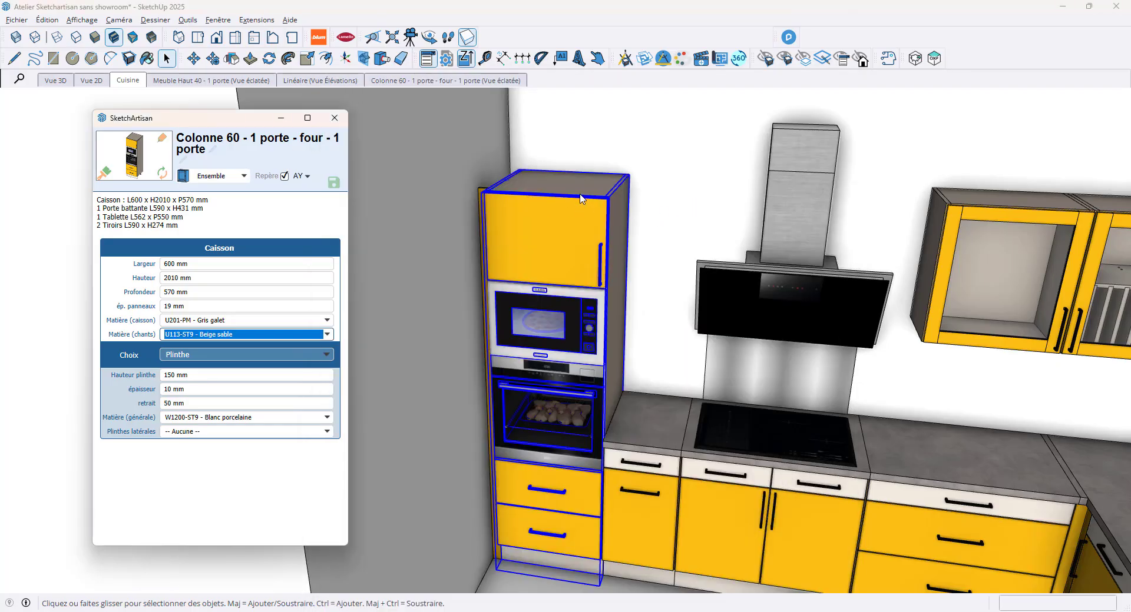
# - Open the SketchArtisan quantity report's fabrication list and review the panels and edge-banding materials down to the Colonne 60 entries
pyautogui.click(663, 60)
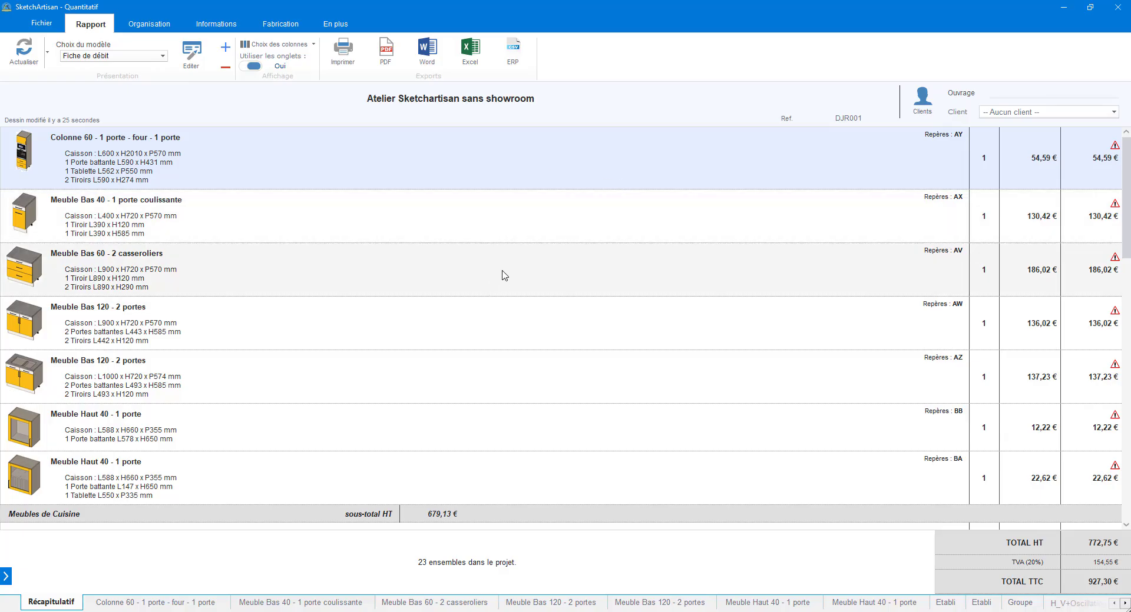
pyautogui.click(282, 23)
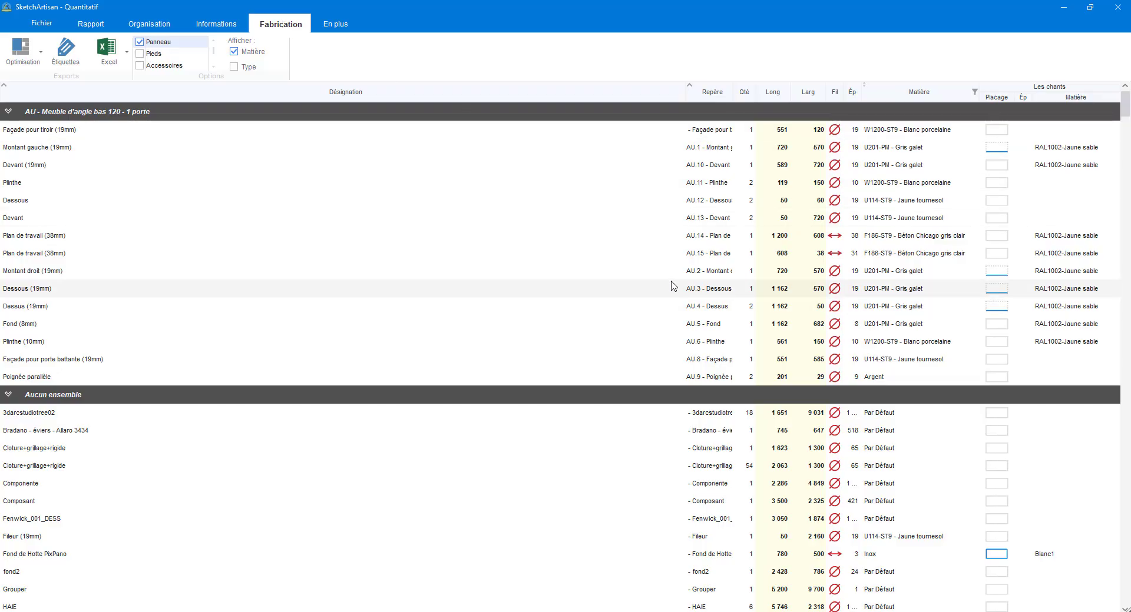
pyautogui.scroll(-1, 682, 262)
pyautogui.scroll(-5, 681, 262)
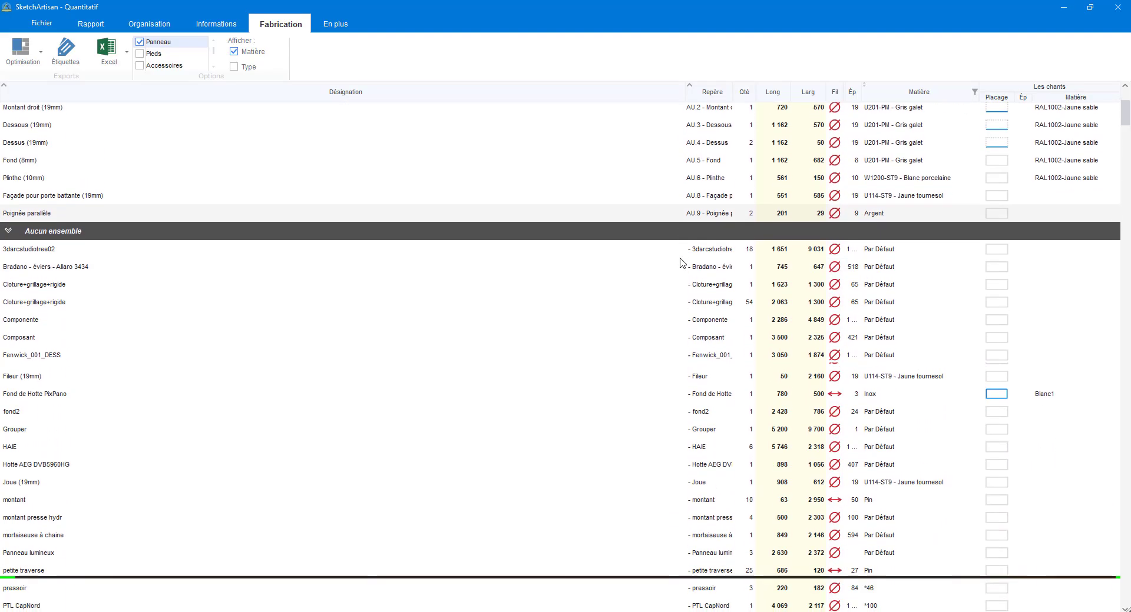
pyautogui.scroll(-7, 682, 262)
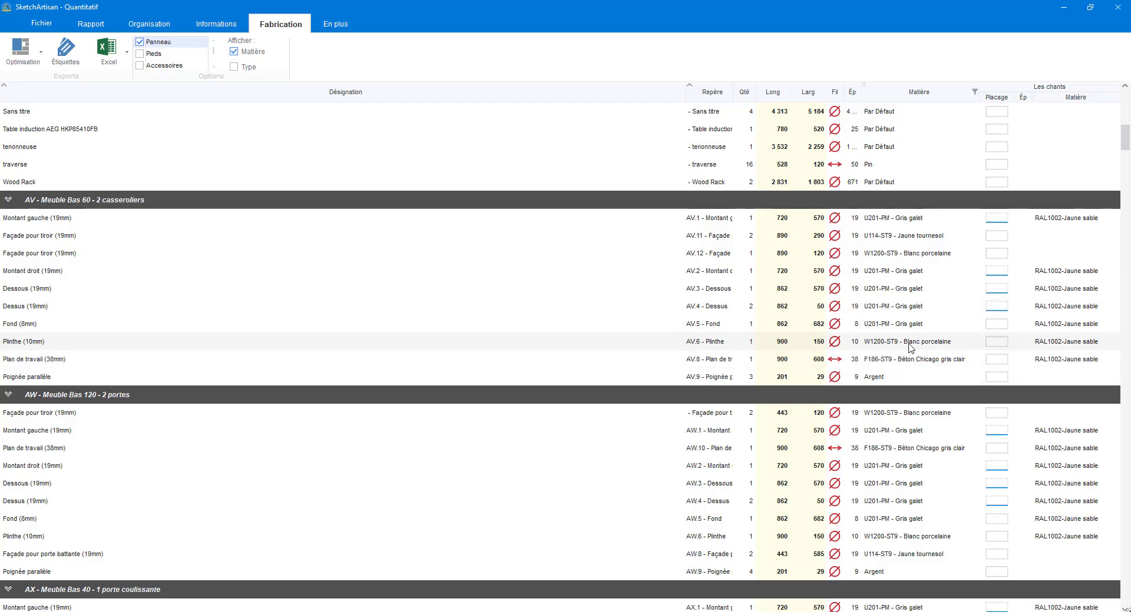
pyautogui.scroll(-5, 883, 342)
pyautogui.scroll(-3, 883, 344)
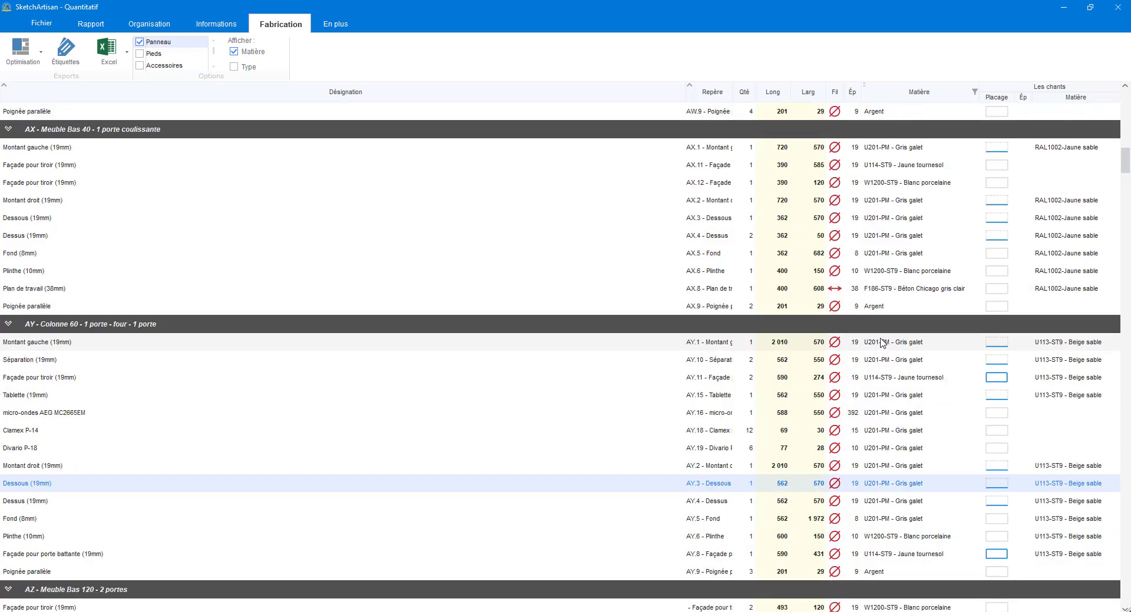
pyautogui.scroll(-1, 881, 343)
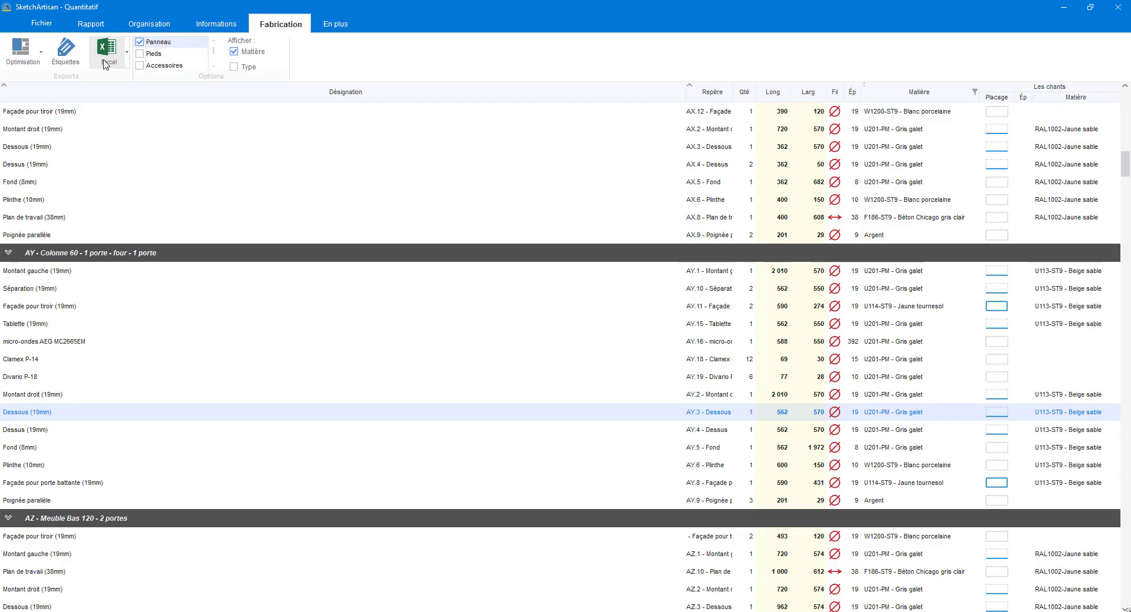
# - Check the cutting-optimisation export formats offered for the fabrication list and close the quantity report
pyautogui.click(41, 56)
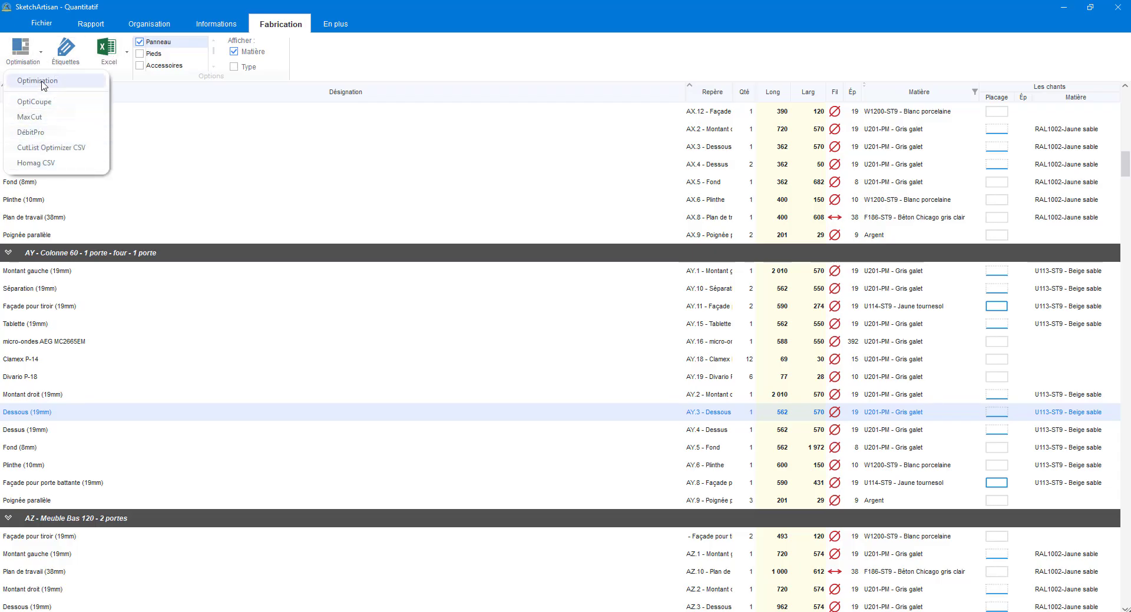
pyautogui.click(41, 54)
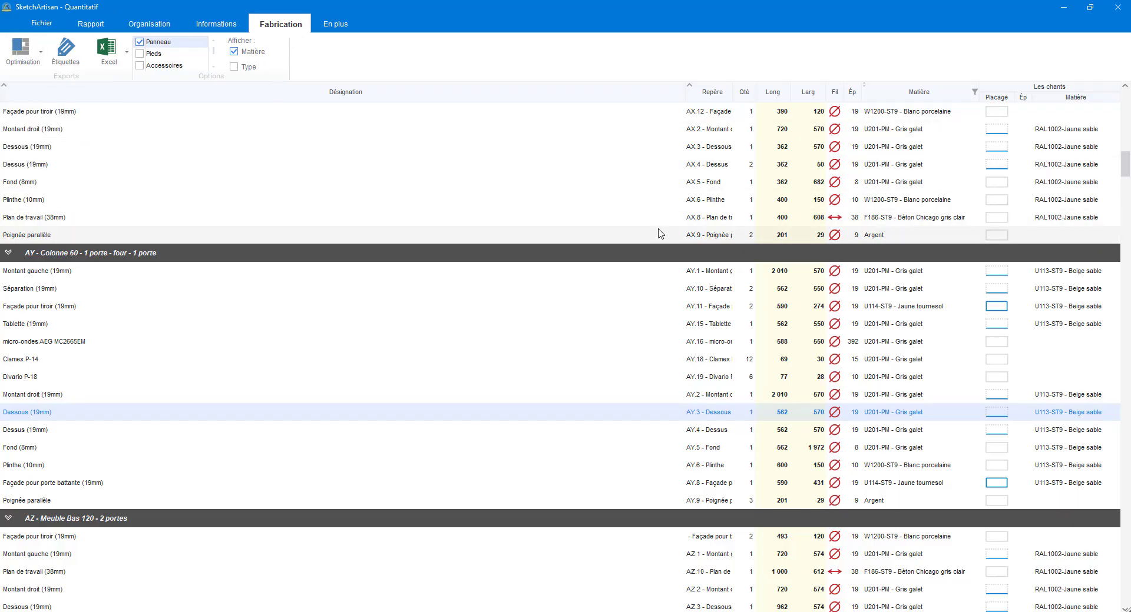
pyautogui.click(1116, 9)
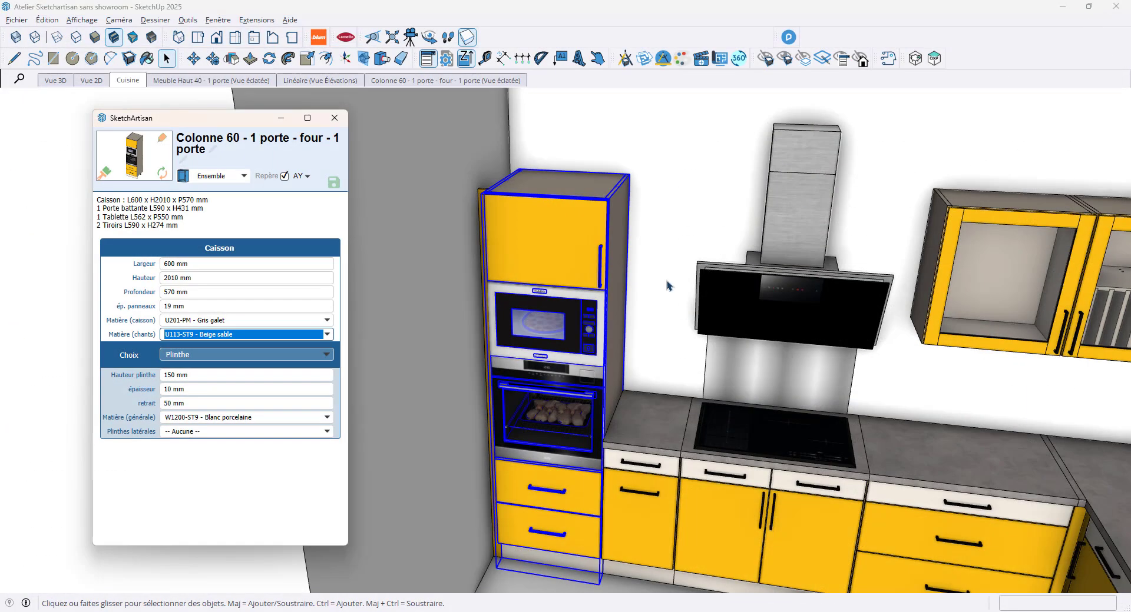
# - Create a SketchArtisan panels view of the oven column and display it in hidden-line style
pyautogui.rightClick(622, 270)
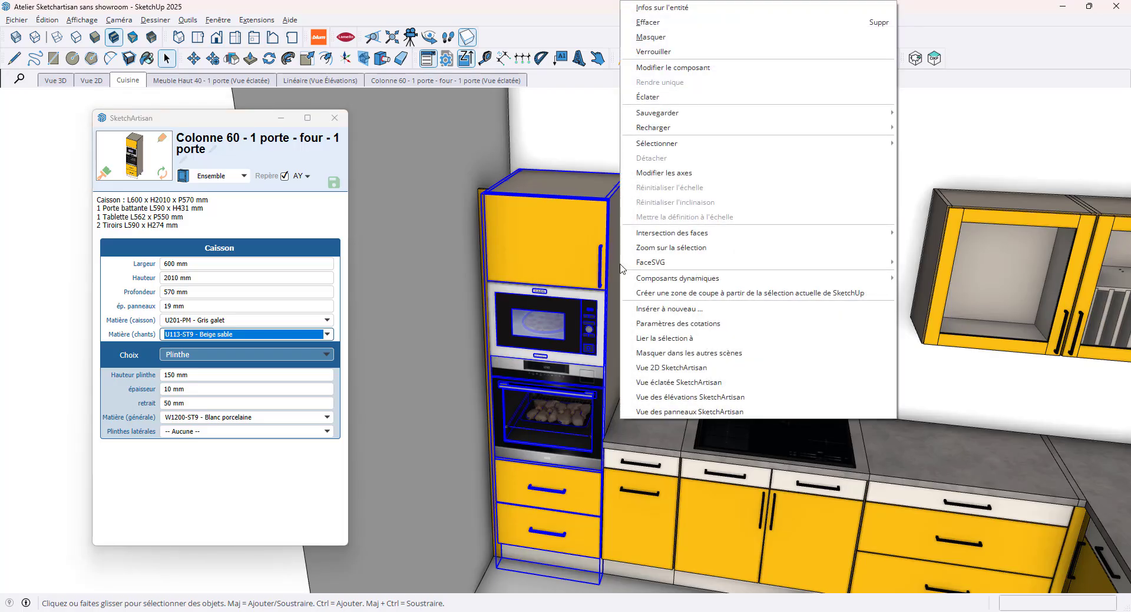
pyautogui.click(675, 412)
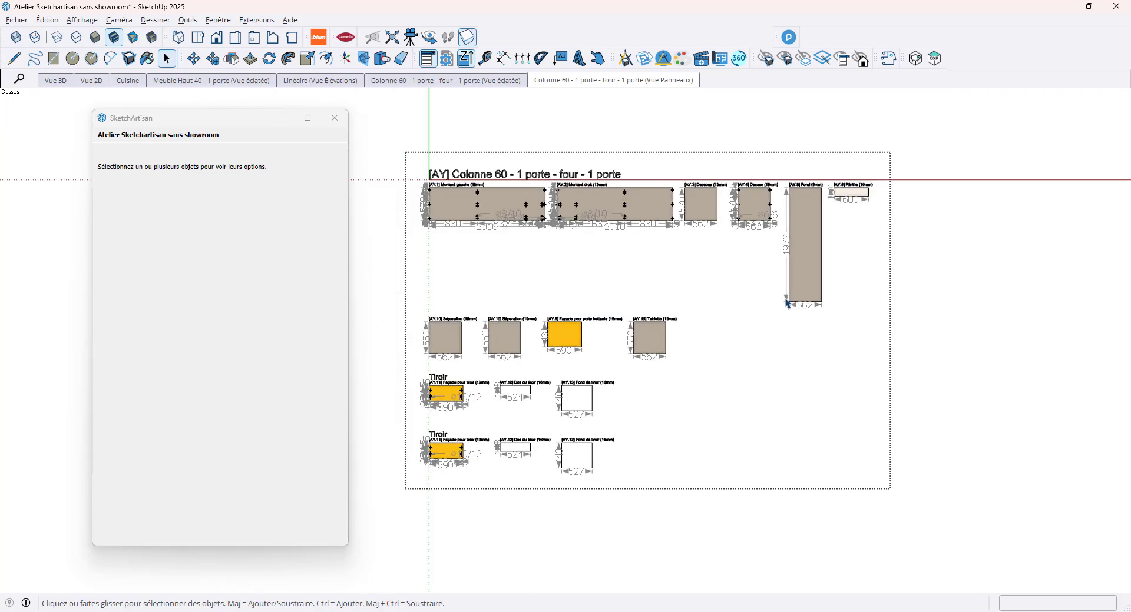
pyautogui.scroll(3, 451, 194)
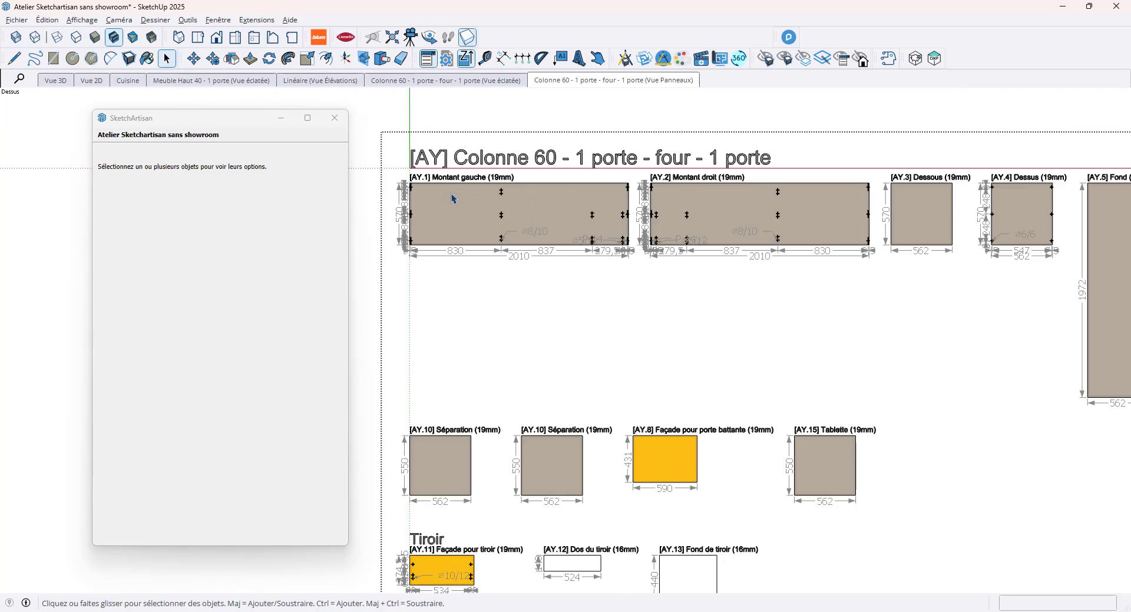
pyautogui.scroll(3, 452, 198)
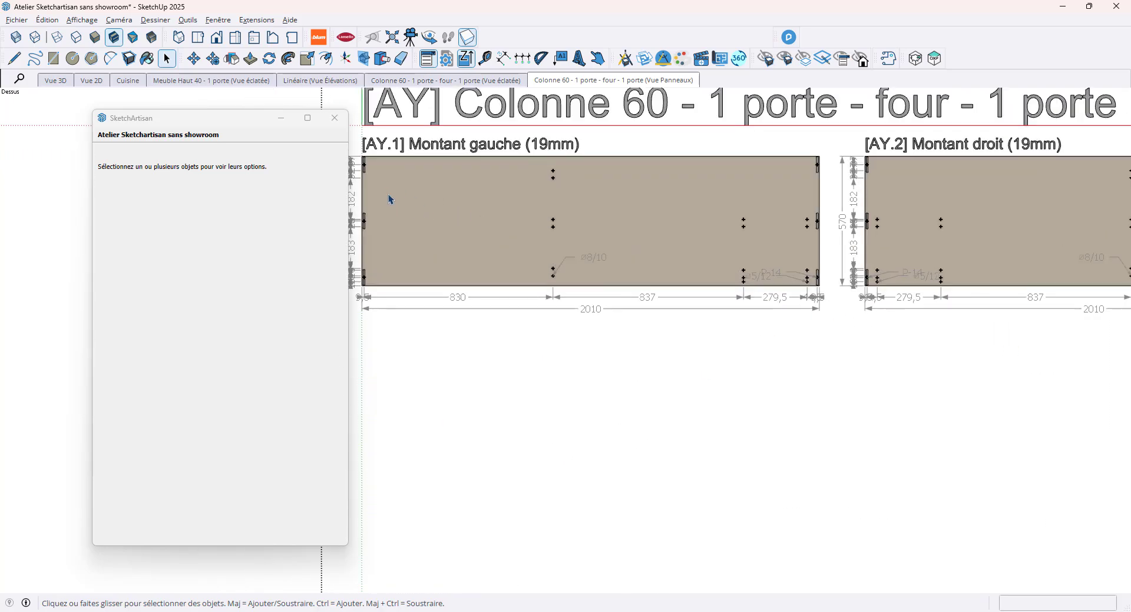
pyautogui.click(77, 38)
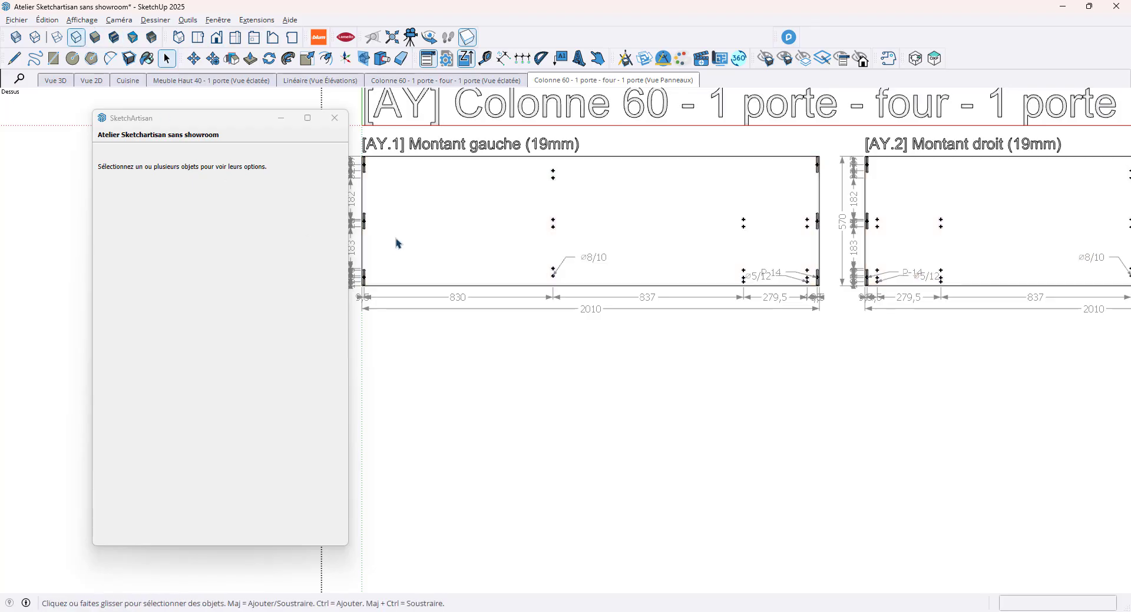
# - Export all of the oven column's panels as DXF files optimised for F4 Integrate, starting from the left side panel
pyautogui.scroll(3, 364, 193)
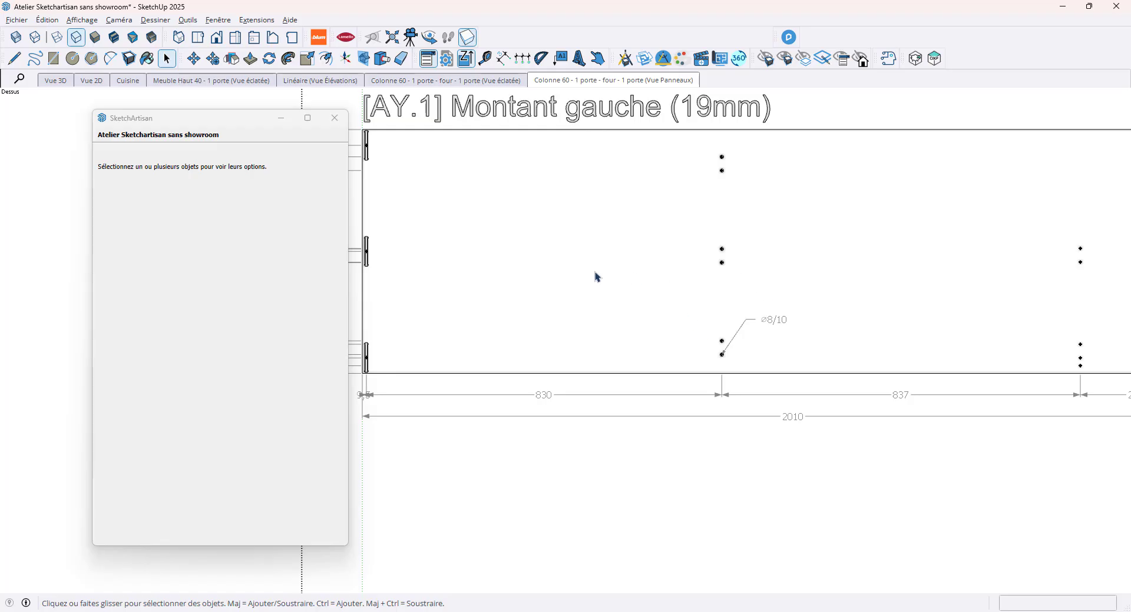
pyautogui.scroll(-2, 524, 285)
pyautogui.scroll(-1, 525, 285)
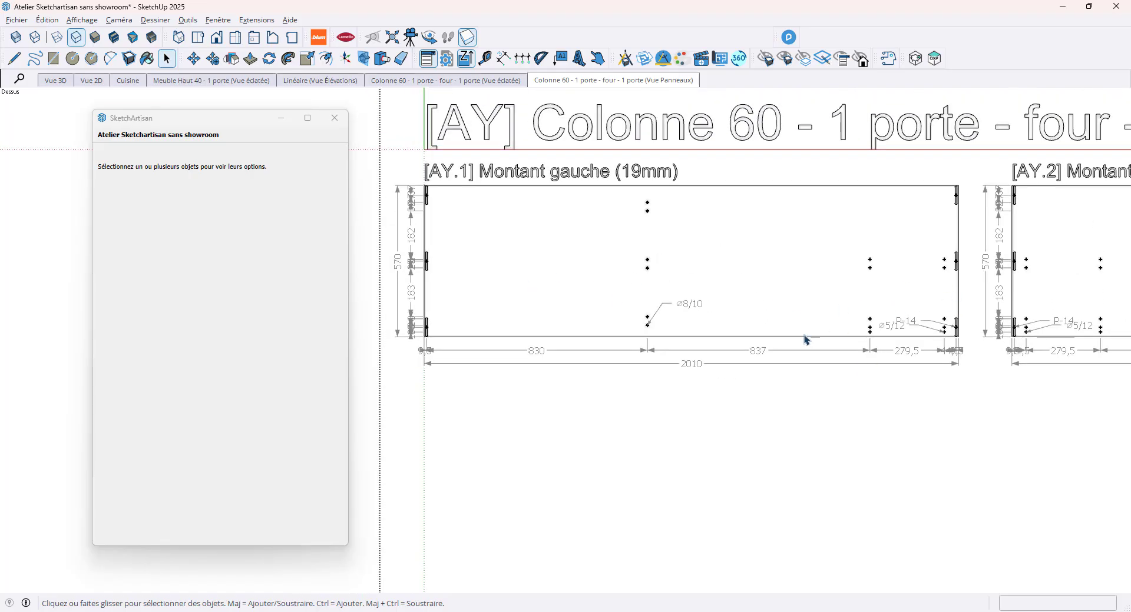
pyautogui.scroll(-1, 626, 293)
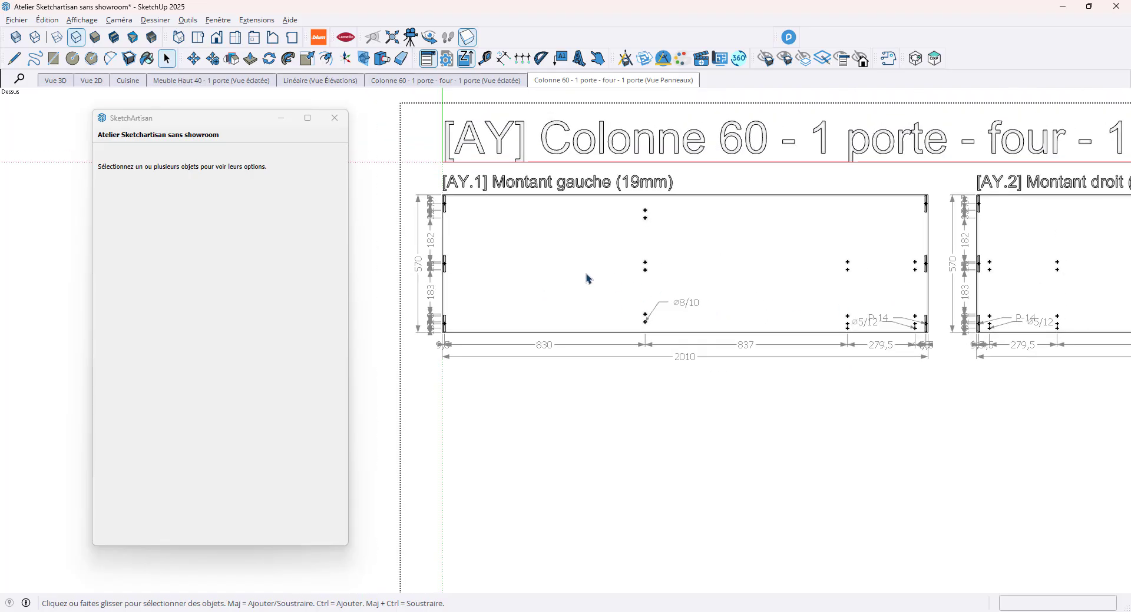
pyautogui.scroll(-2, 581, 277)
pyautogui.scroll(3, 580, 276)
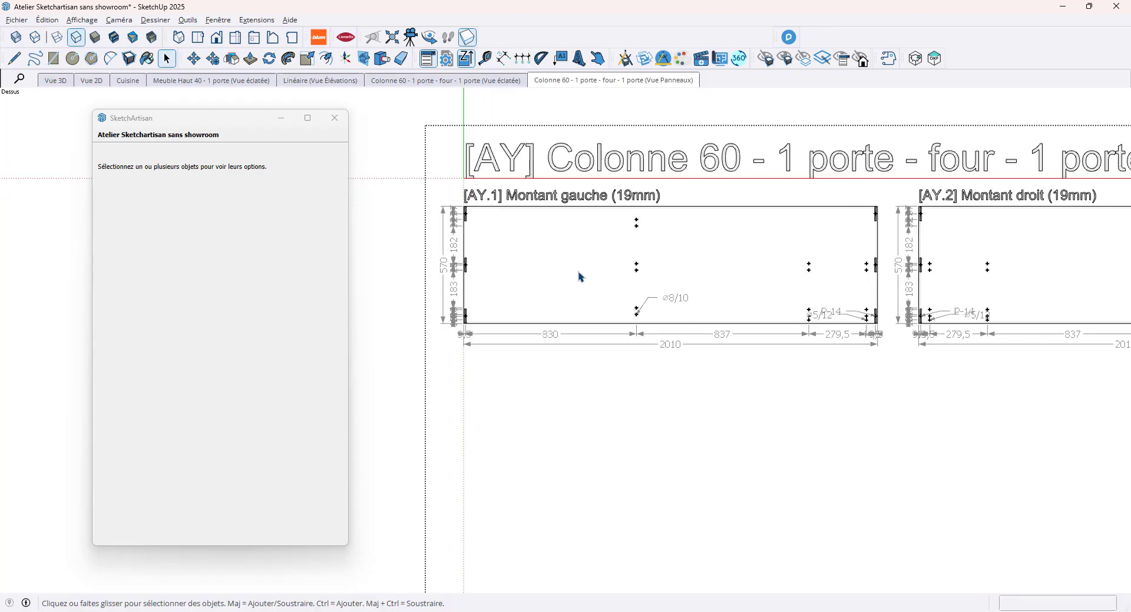
pyautogui.click(571, 263)
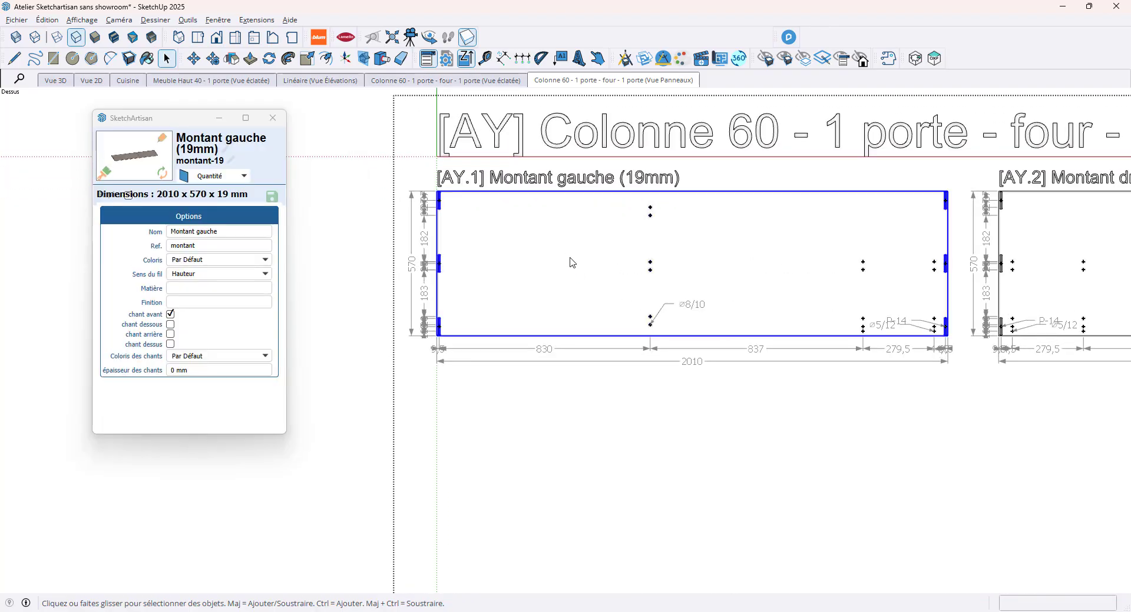
pyautogui.rightClick(571, 263)
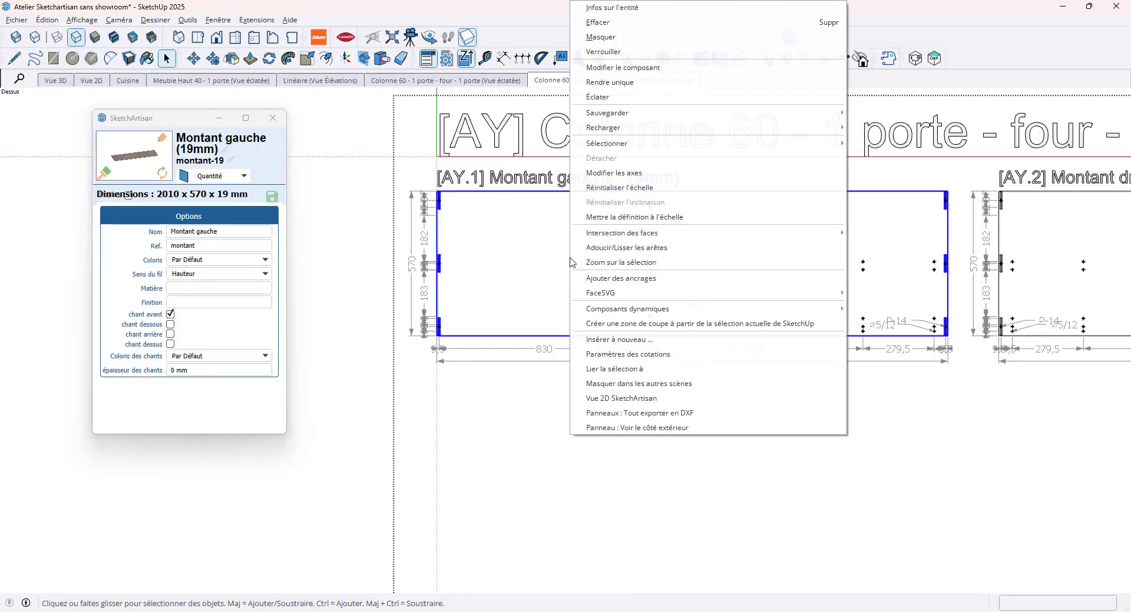
pyautogui.click(621, 415)
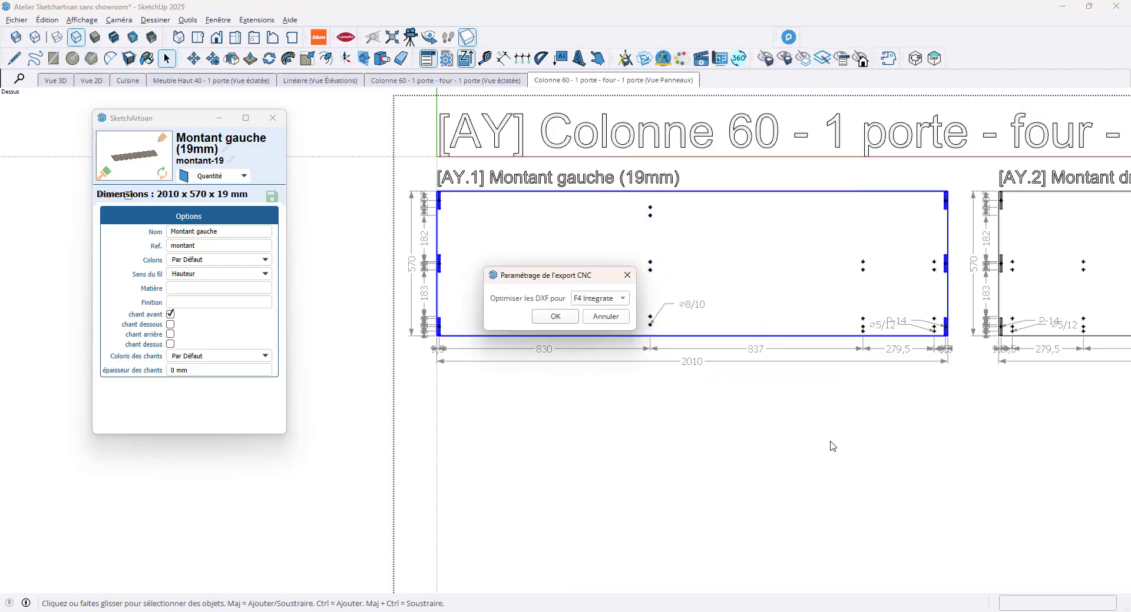
pyautogui.click(611, 303)
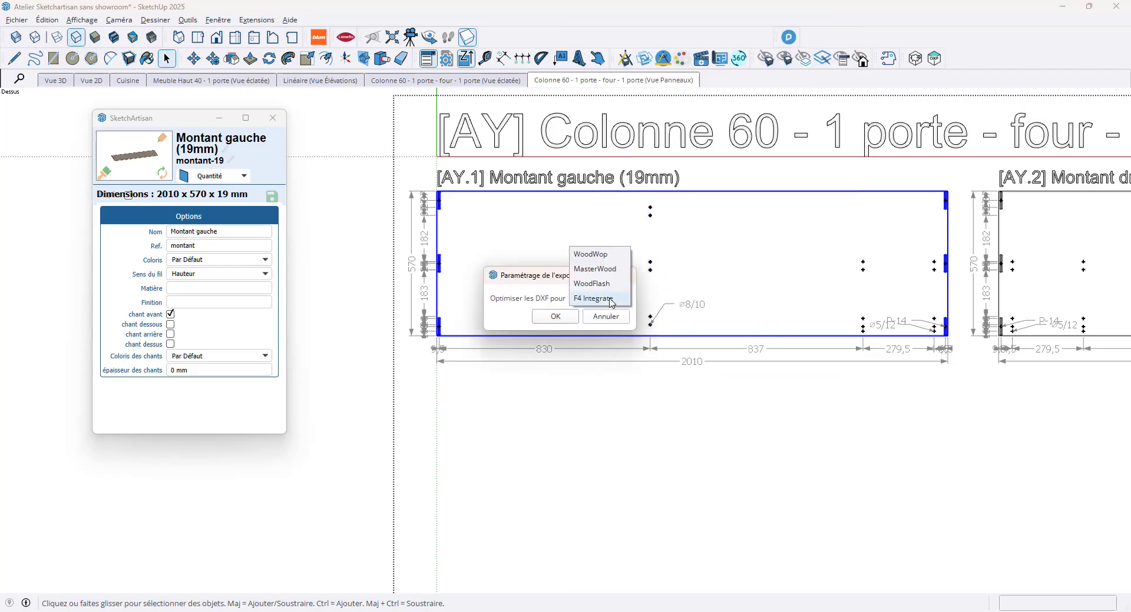
pyautogui.click(611, 300)
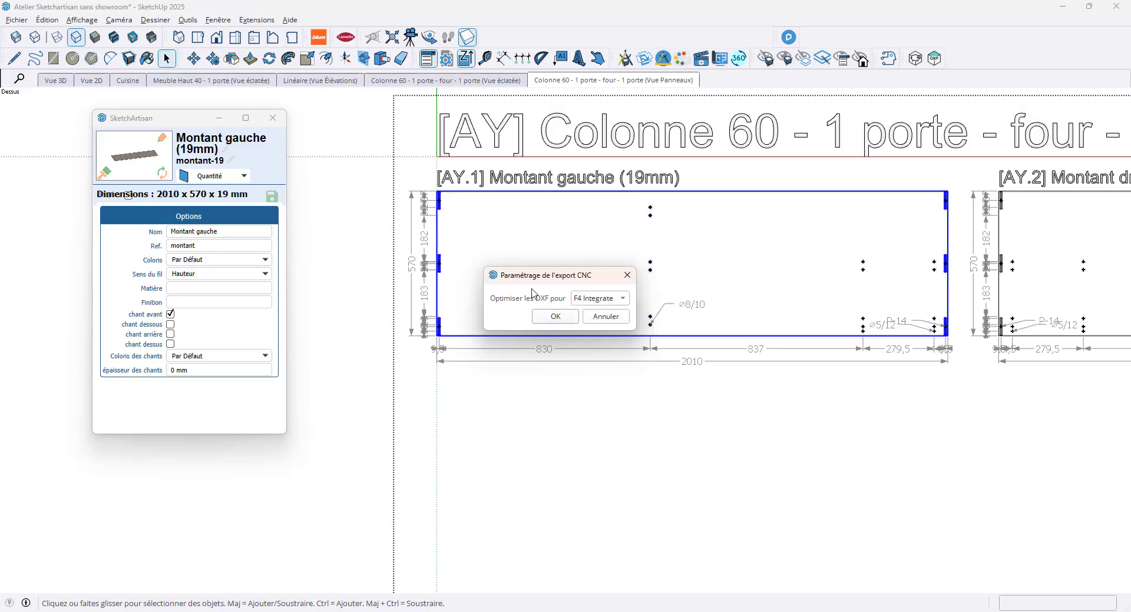
pyautogui.click(555, 317)
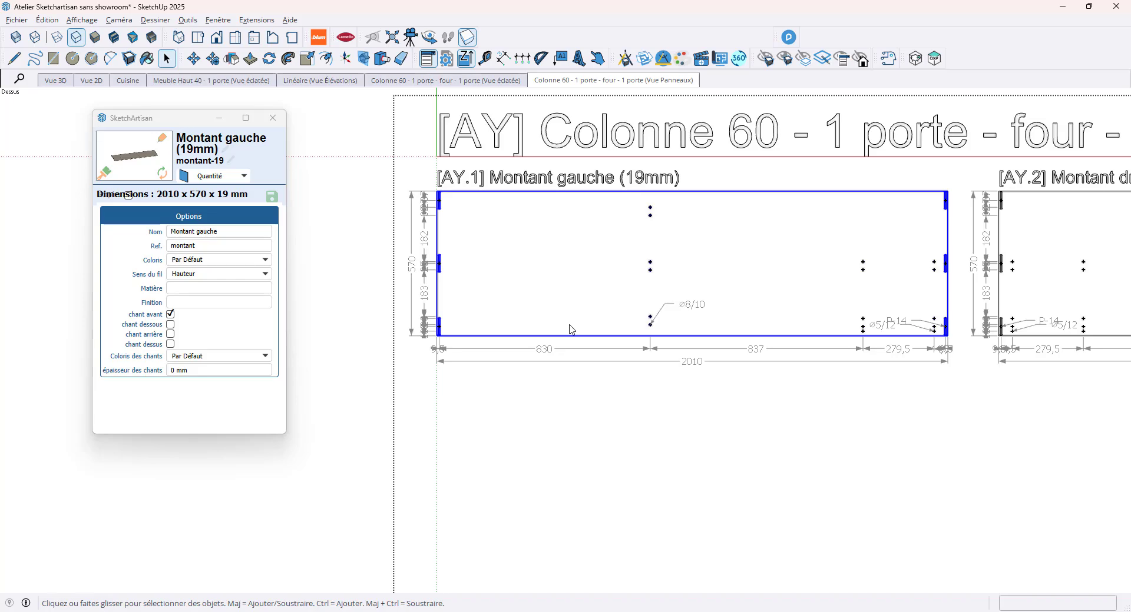
pyautogui.click(570, 330)
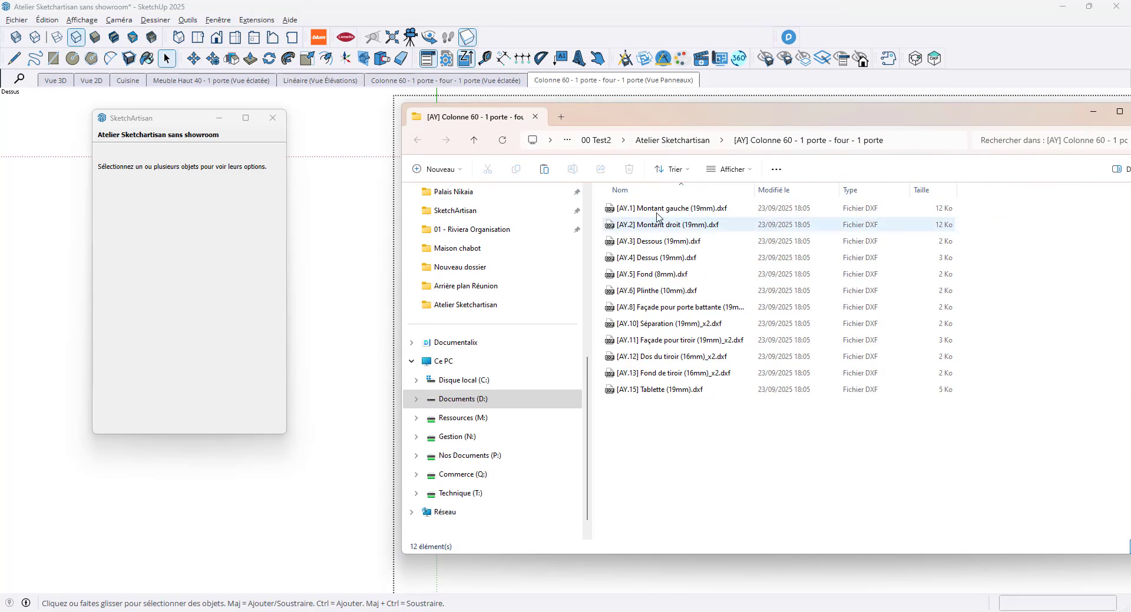
# - Open the exported [AY.1] Montant gauche (19mm).dxf in ZWCAD and dismiss the online update notice
pyautogui.click(659, 211)
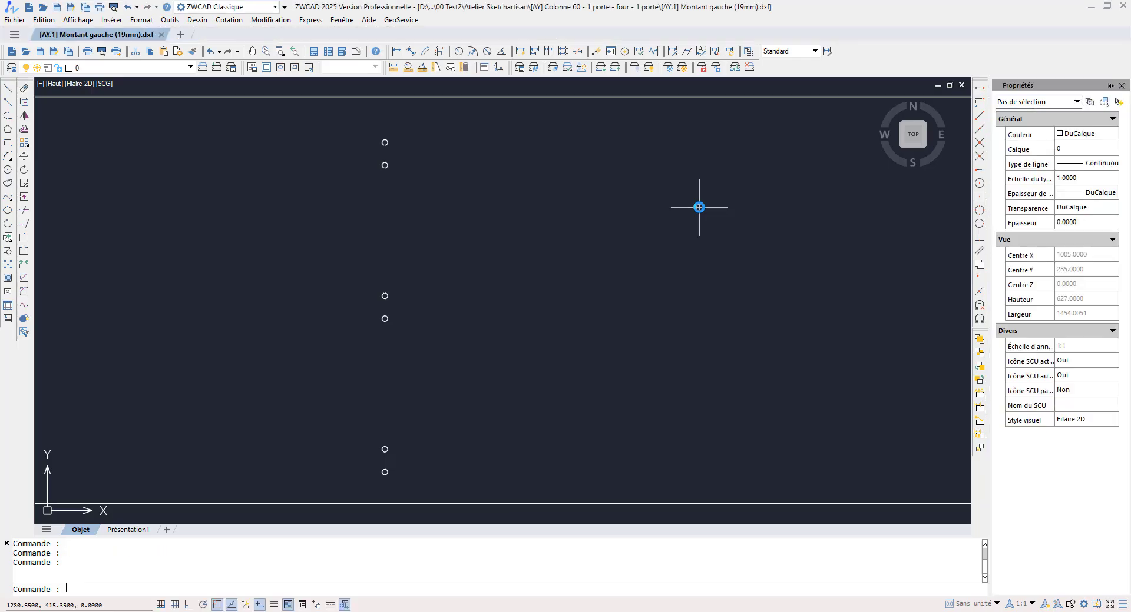
pyautogui.scroll(-4, 699, 207)
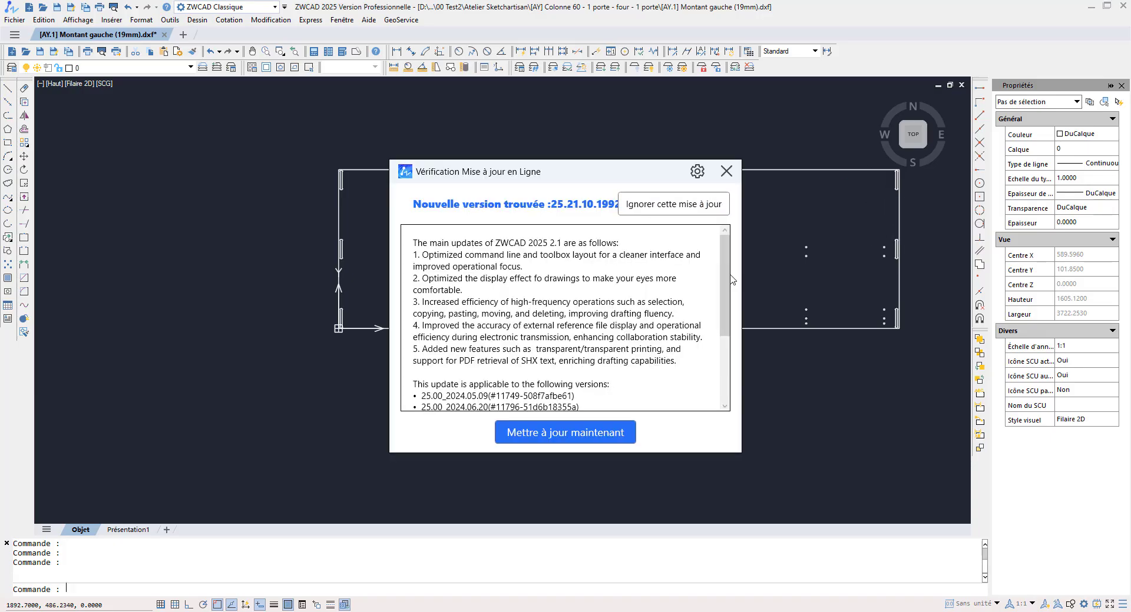
pyautogui.click(726, 172)
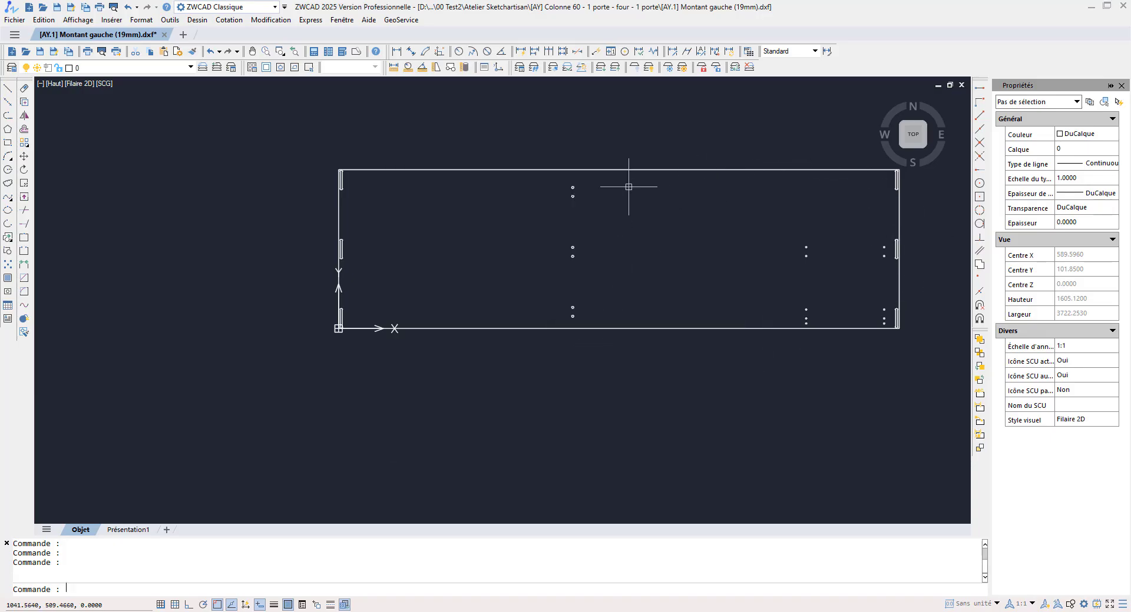
pyautogui.scroll(4, 587, 332)
pyautogui.scroll(-4, 586, 332)
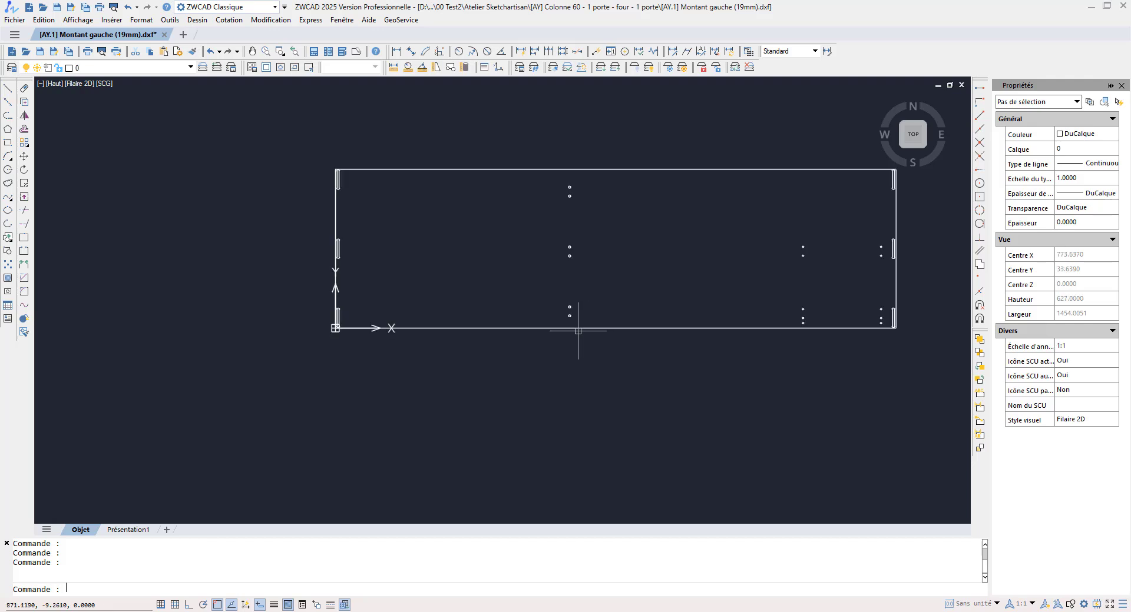
# - Inspect the layers and properties of the panel outline and a mid-panel drilling circle, and review the drawing's layer list
pyautogui.click(579, 328)
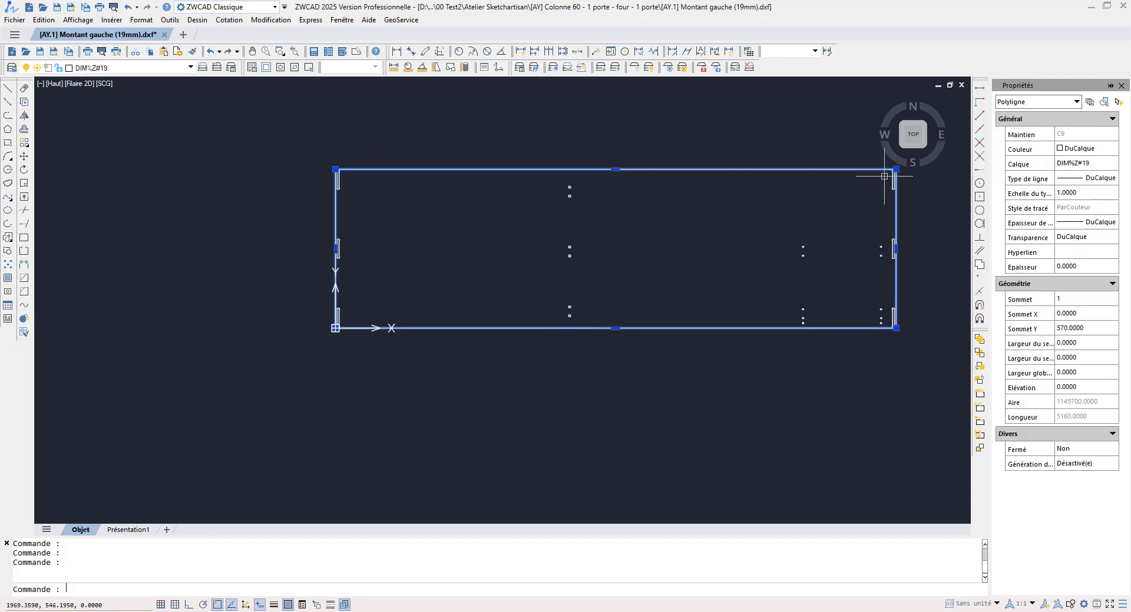
pyautogui.press('Escape')
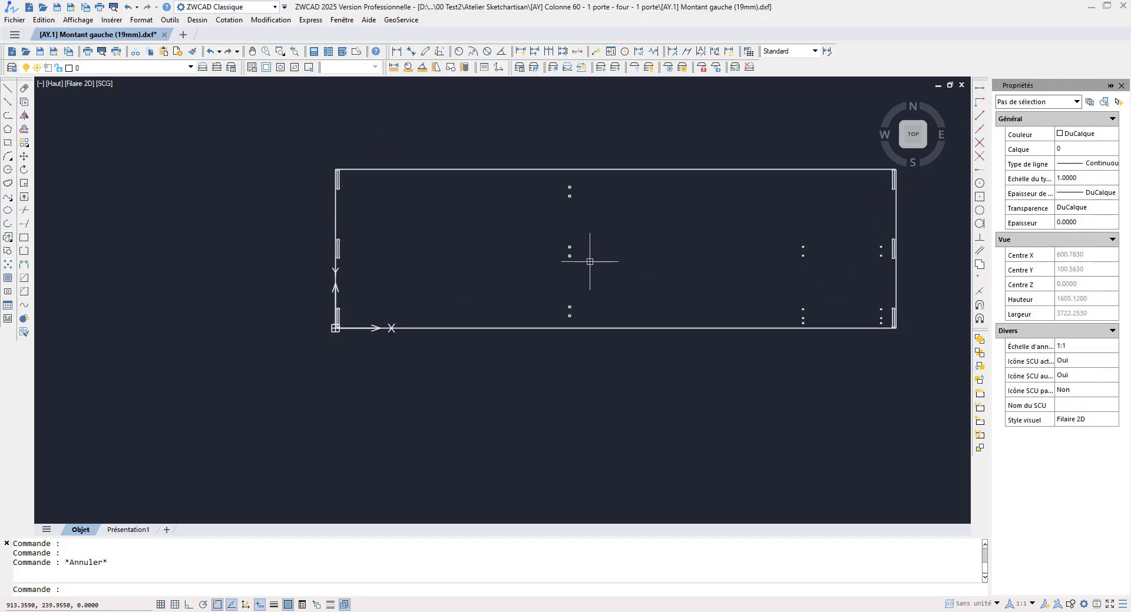
pyautogui.scroll(8, 583, 255)
pyautogui.click(465, 275)
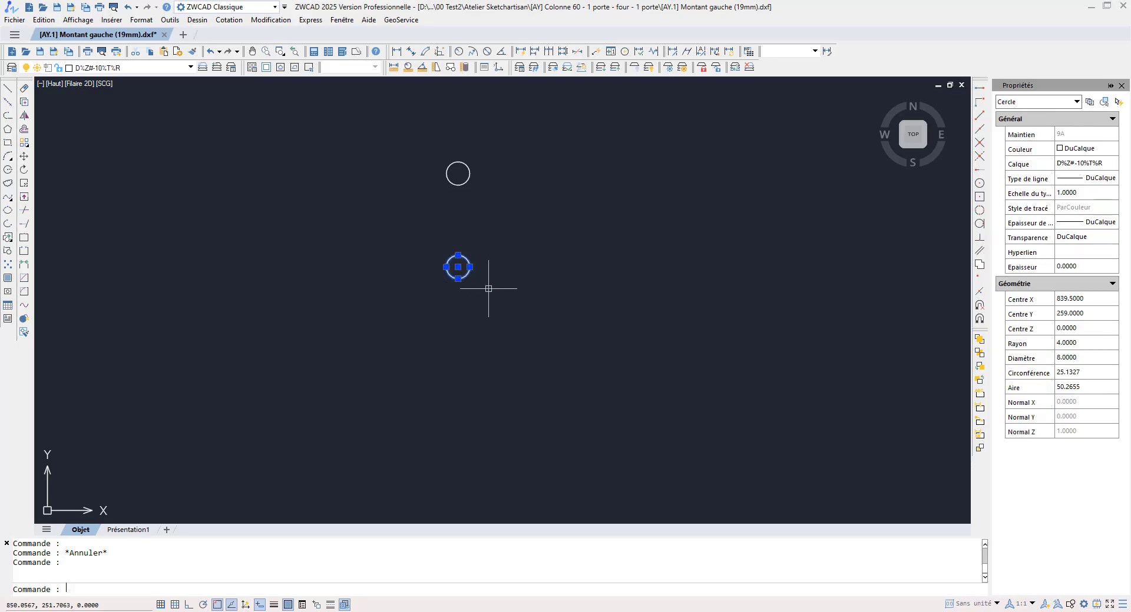
pyautogui.scroll(-3, 611, 301)
pyautogui.scroll(-8, 612, 301)
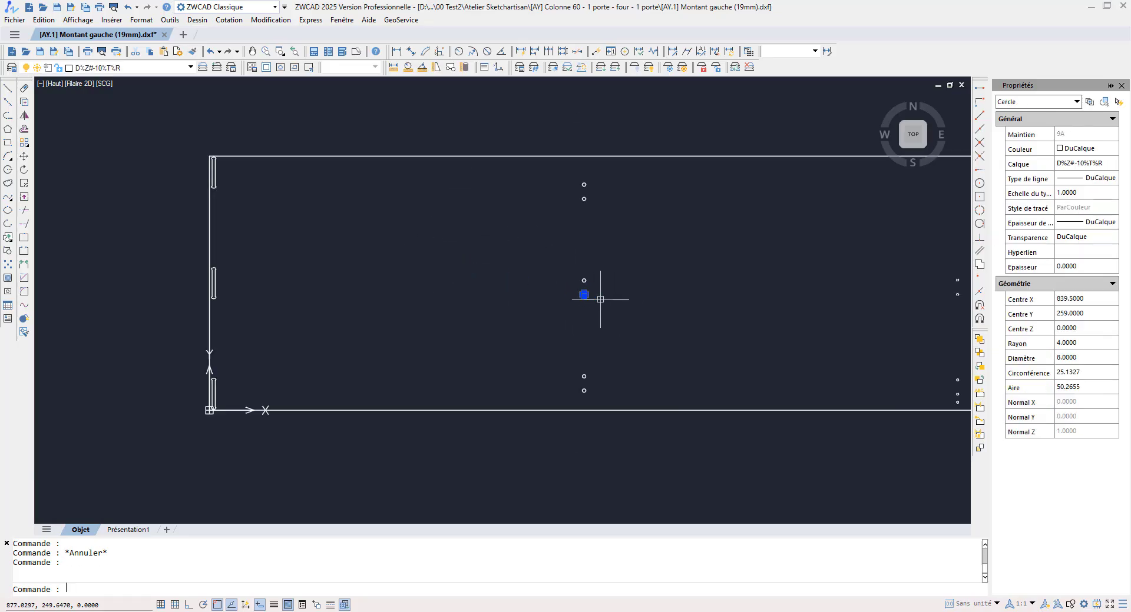
pyautogui.press('Escape')
pyautogui.scroll(-2, 375, 276)
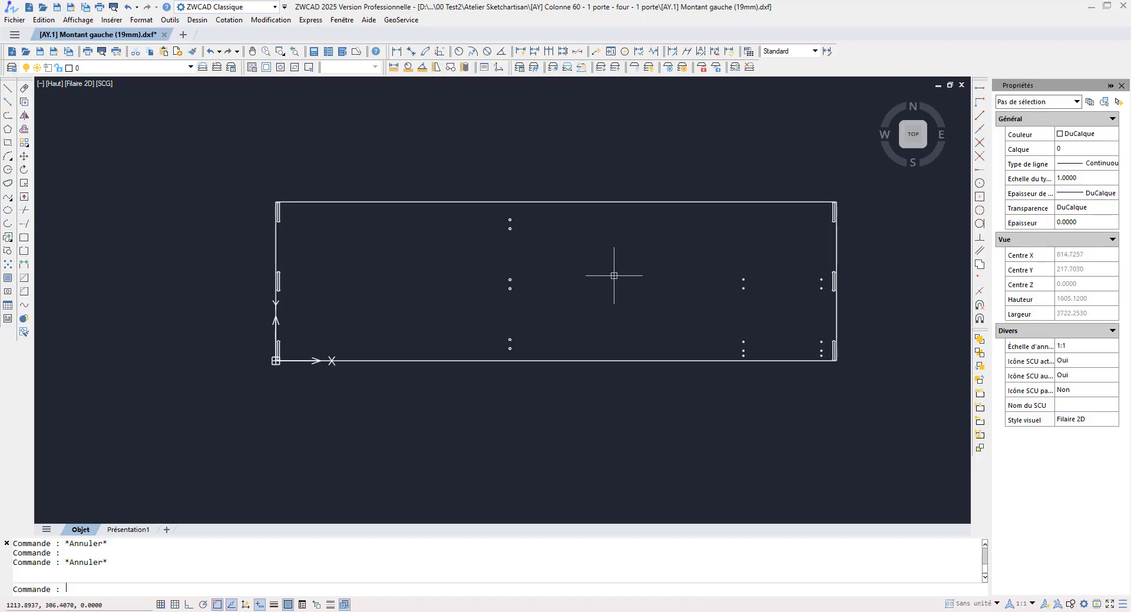
pyautogui.click(189, 68)
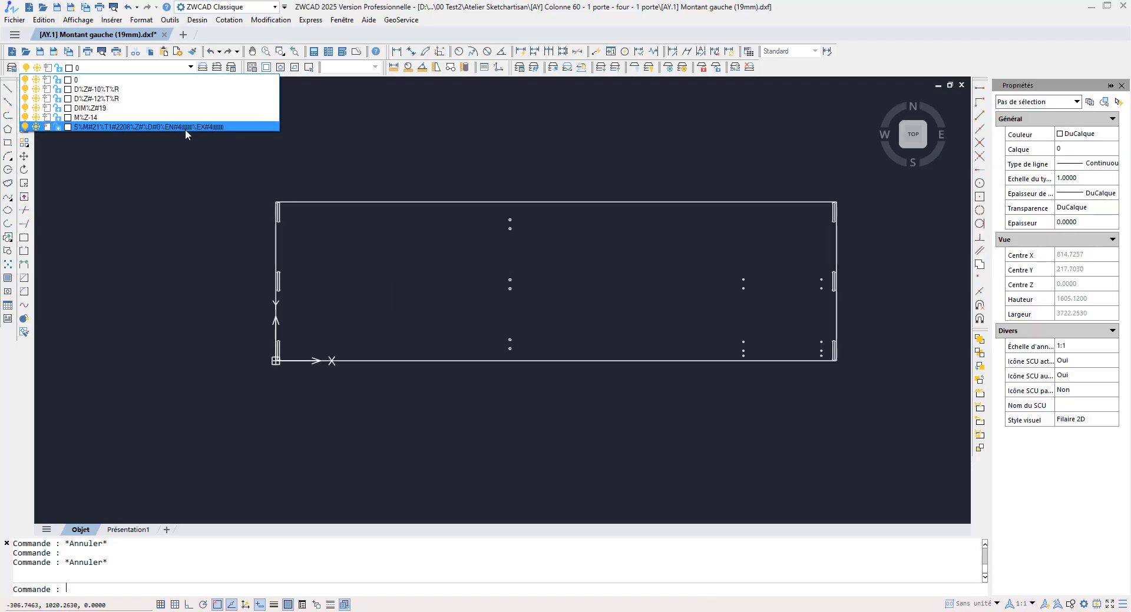
pyautogui.click(451, 170)
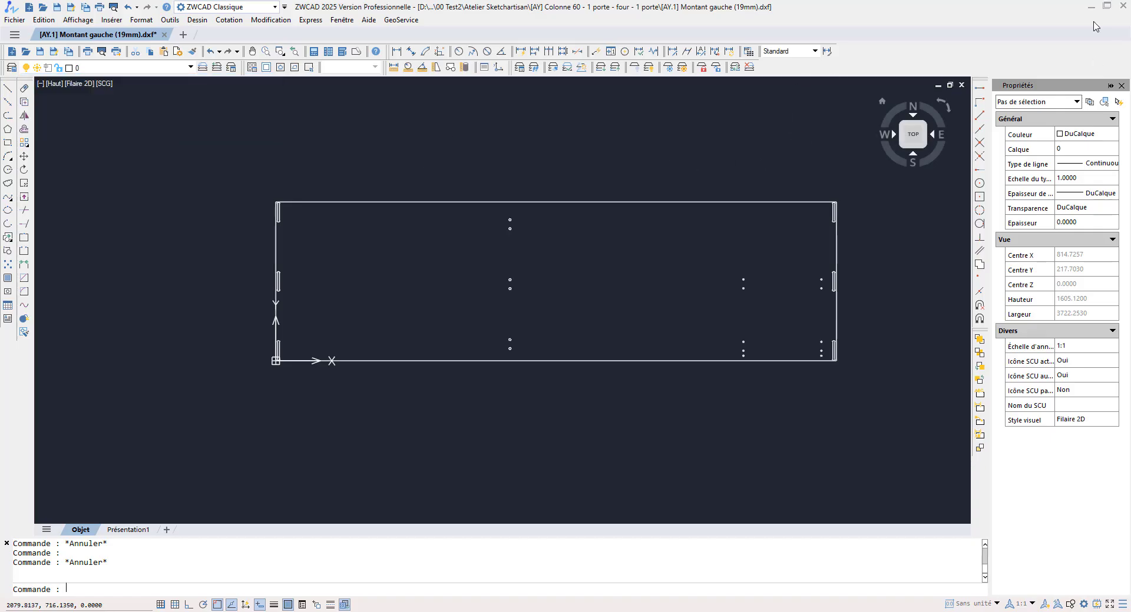
# - Close ZWCAD without saving the DXF, close the export folder, and return to the Cuisine scene in SketchUp
pyautogui.click(1122, 7)
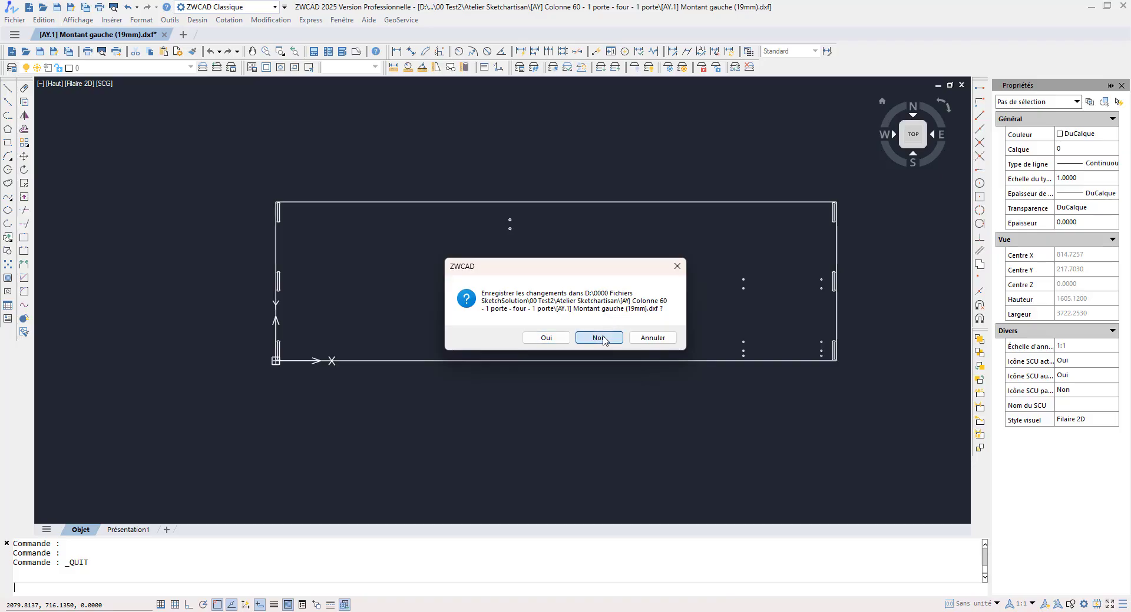
pyautogui.click(599, 338)
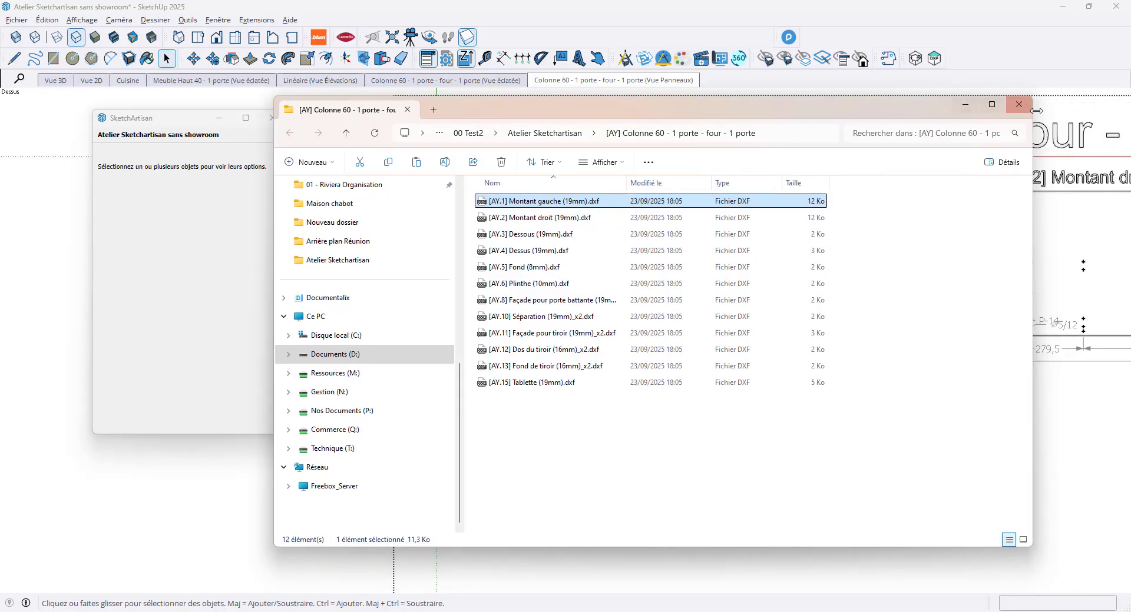
pyautogui.click(1018, 105)
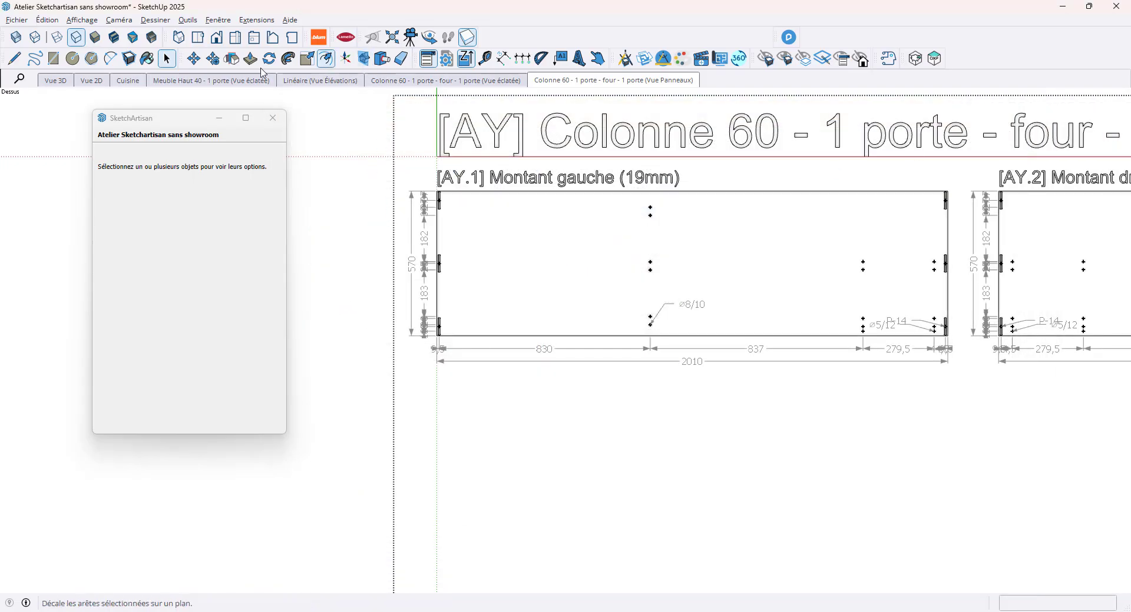
pyautogui.click(125, 81)
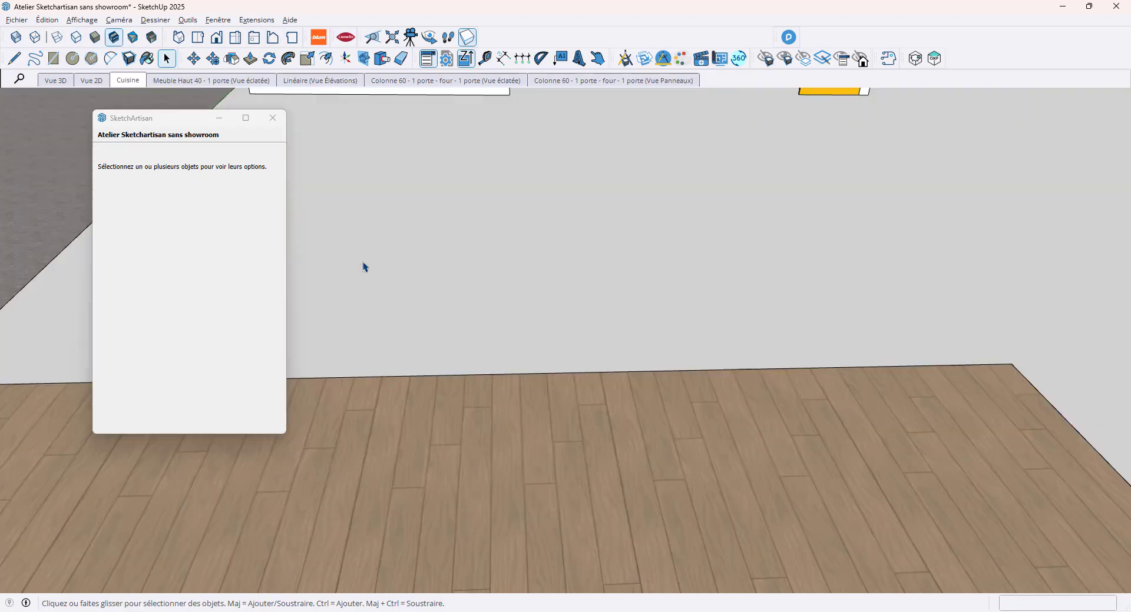